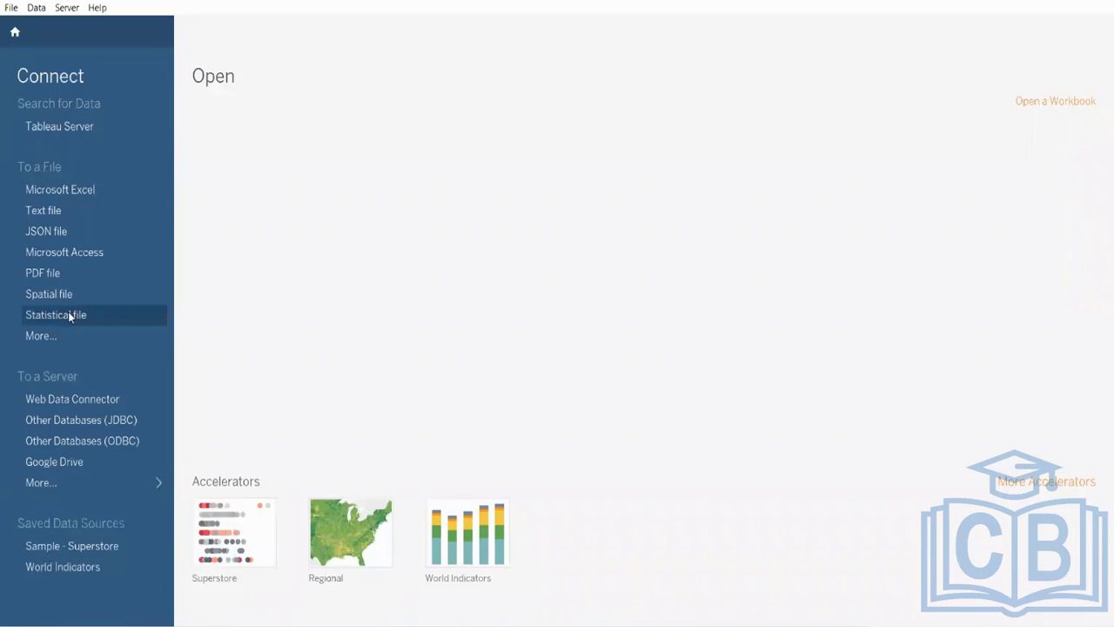
{"action": "left_click", "coordinate": [876, 625]}
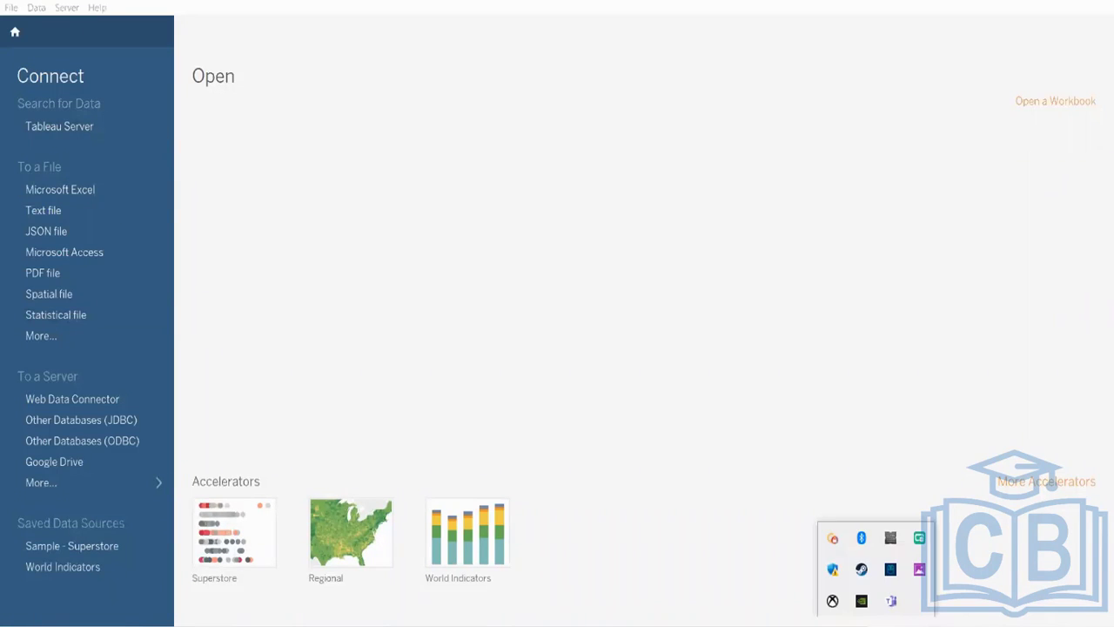
{"action": "right_click", "coordinate": [861, 569]}
{"action": "left_click", "coordinate": [874, 555]}
{"action": "left_click", "coordinate": [876, 625]}
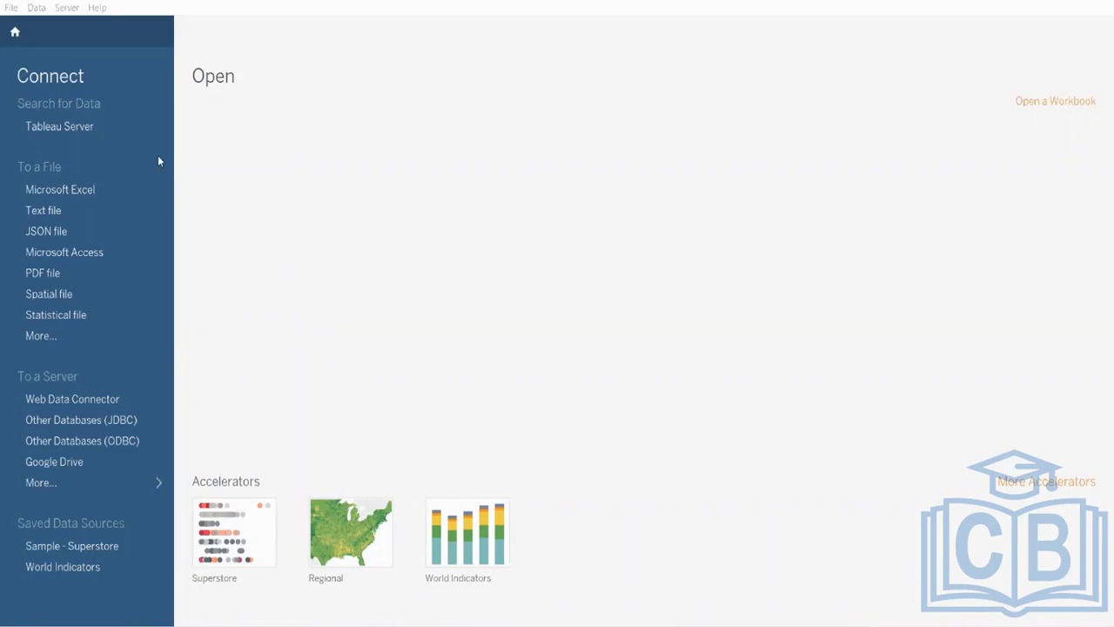
- Connect to the Global Superstore Excel workbook and add its Orders table to the data source
{"action": "left_click", "coordinate": [96, 190]}
{"action": "left_click", "coordinate": [232, 129]}
{"action": "double_click", "coordinate": [232, 130]}
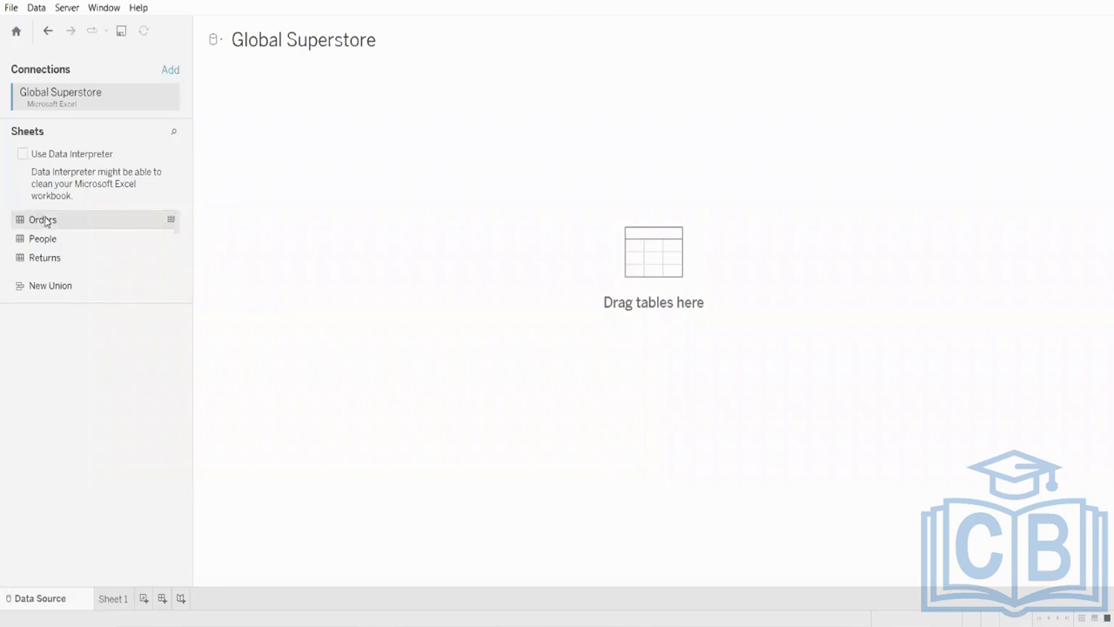
{"action": "left_click_drag", "start_coordinate": [43, 219], "coordinate": [478, 288]}
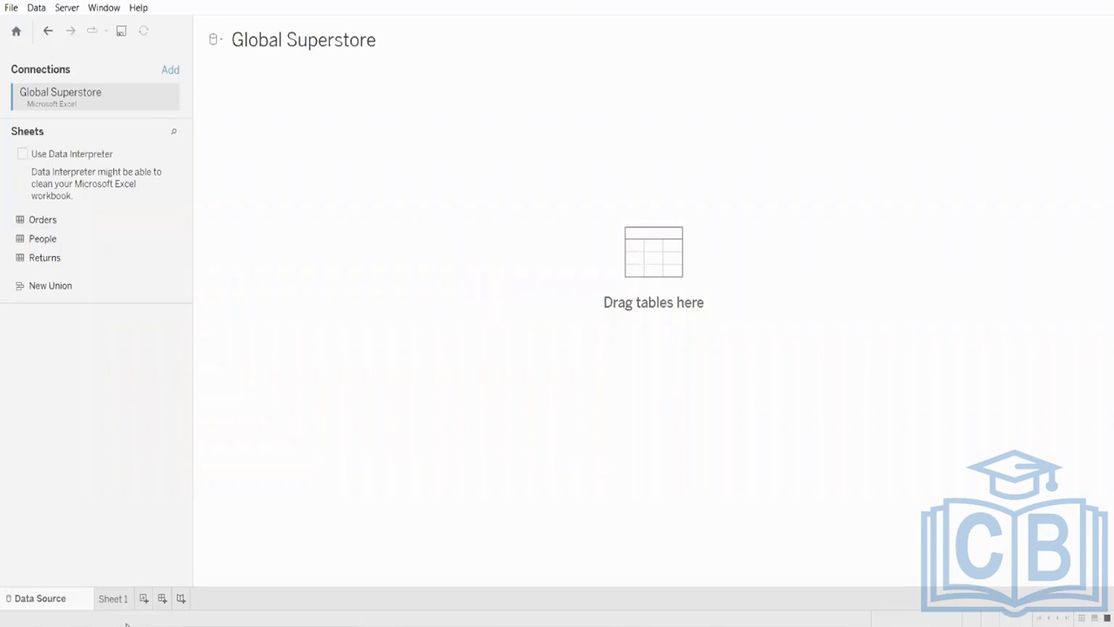
- Build a bar chart of Sales by Segment on Sheet 1
{"action": "left_click", "coordinate": [110, 600]}
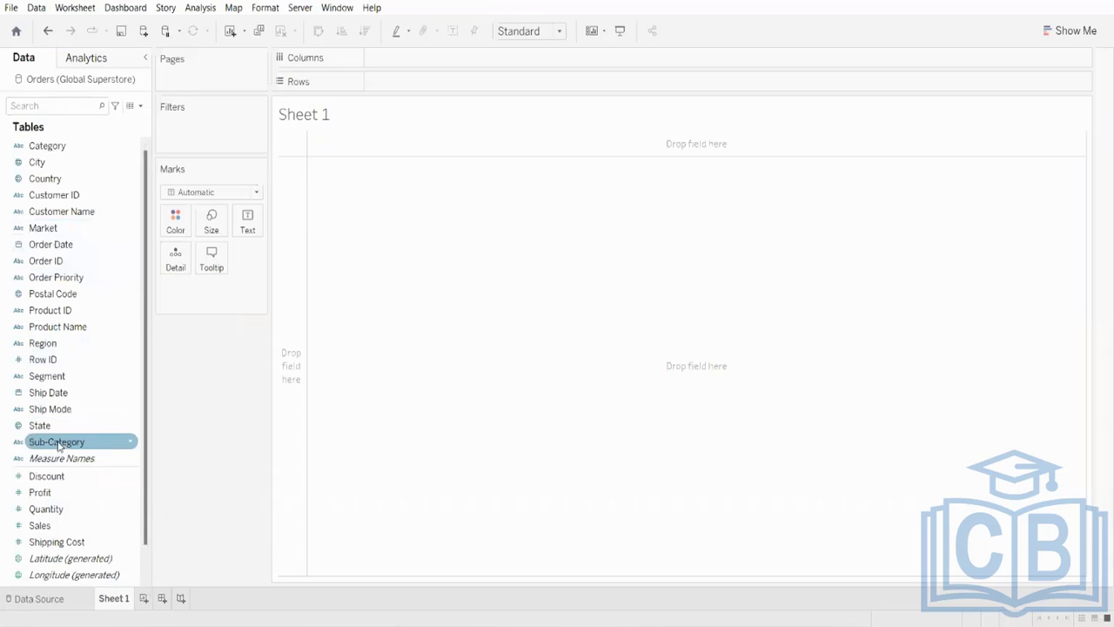
{"action": "double_click", "coordinate": [58, 525]}
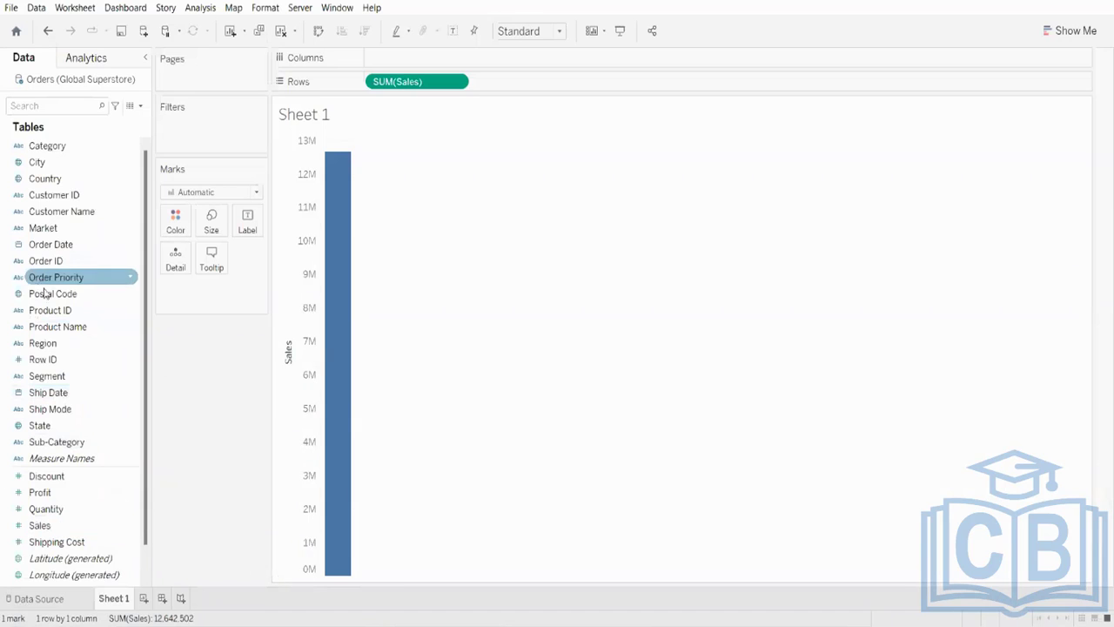
{"action": "double_click", "coordinate": [46, 383]}
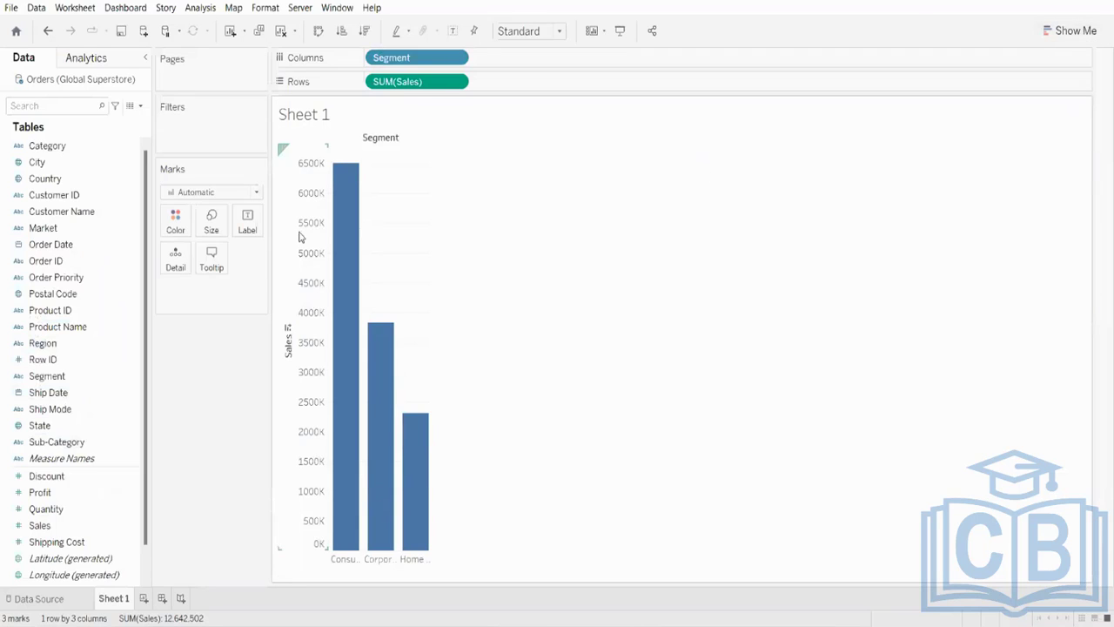
- Convert the Sales by Segment chart to stacked bars using Show Me, and close the chart chooser
{"action": "left_click", "coordinate": [1051, 42]}
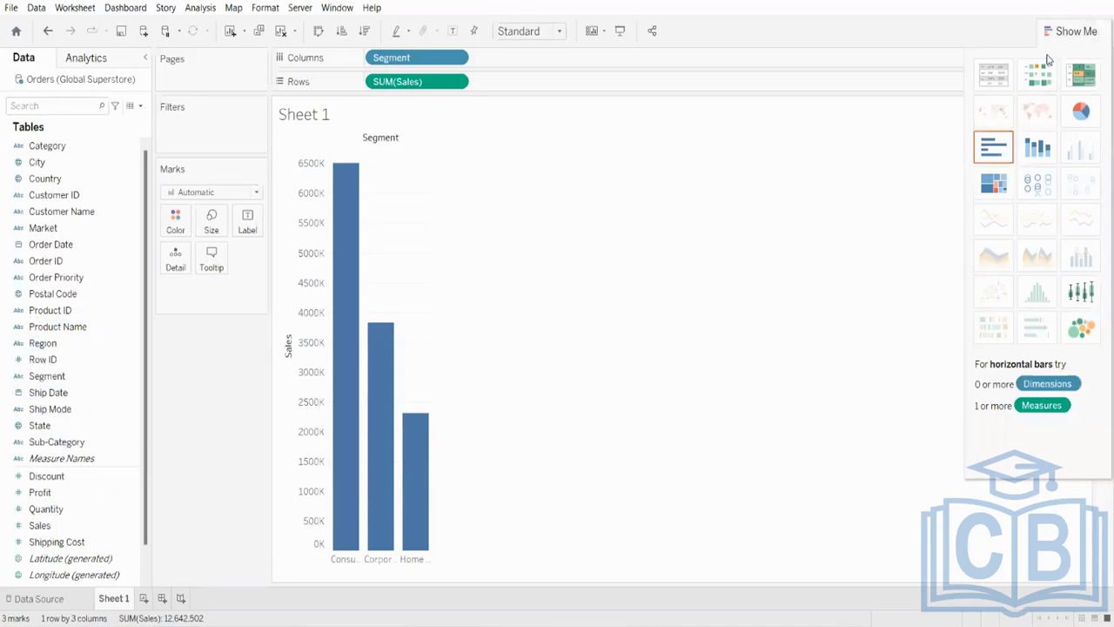
{"action": "left_click", "coordinate": [1037, 148]}
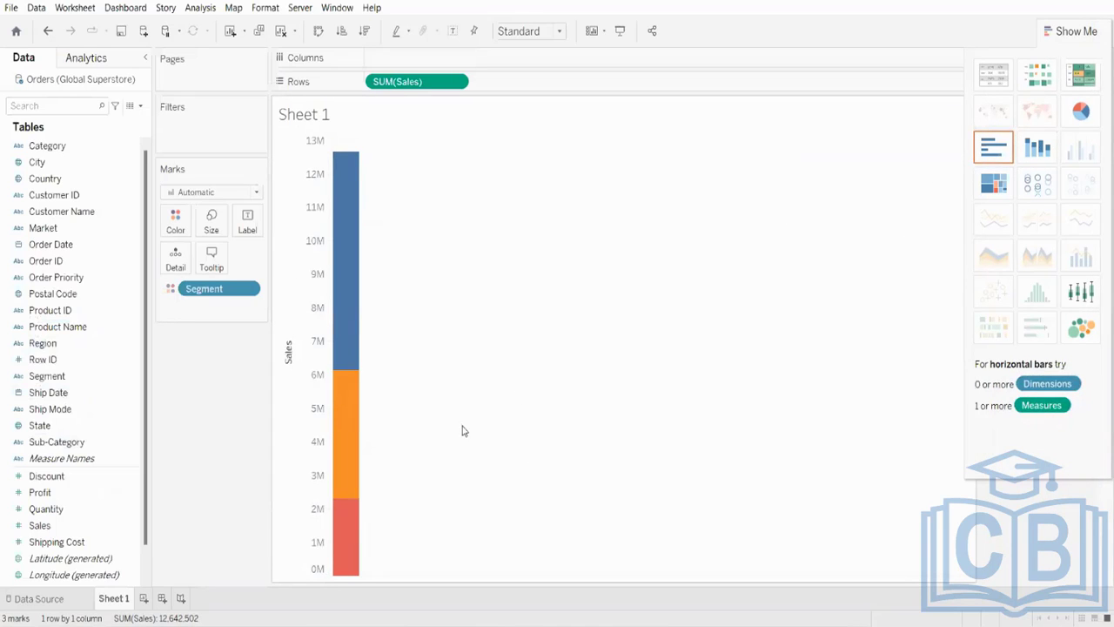
{"action": "left_click", "coordinate": [1048, 34]}
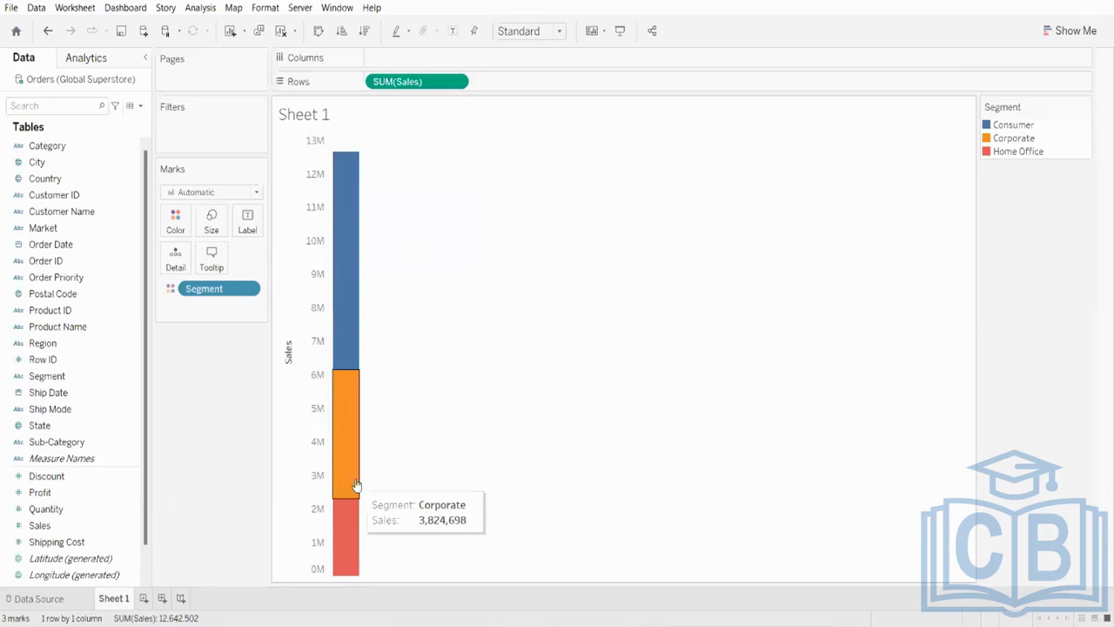
- Size the stacked bar's segments by Sales
{"action": "left_click", "coordinate": [83, 406]}
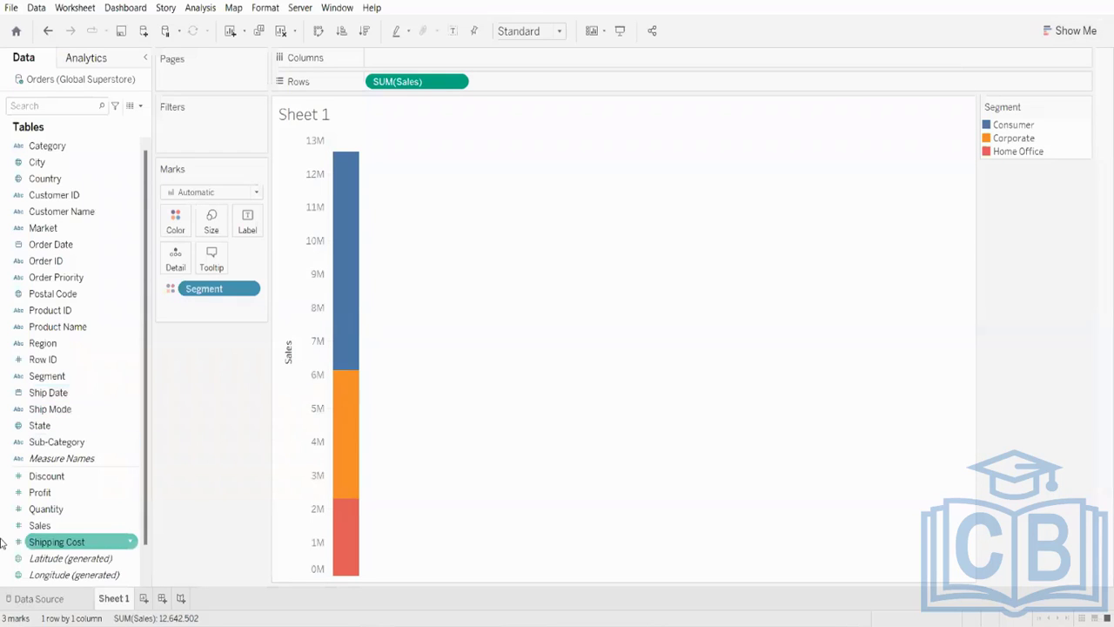
{"action": "left_click_drag", "start_coordinate": [52, 525], "coordinate": [197, 231]}
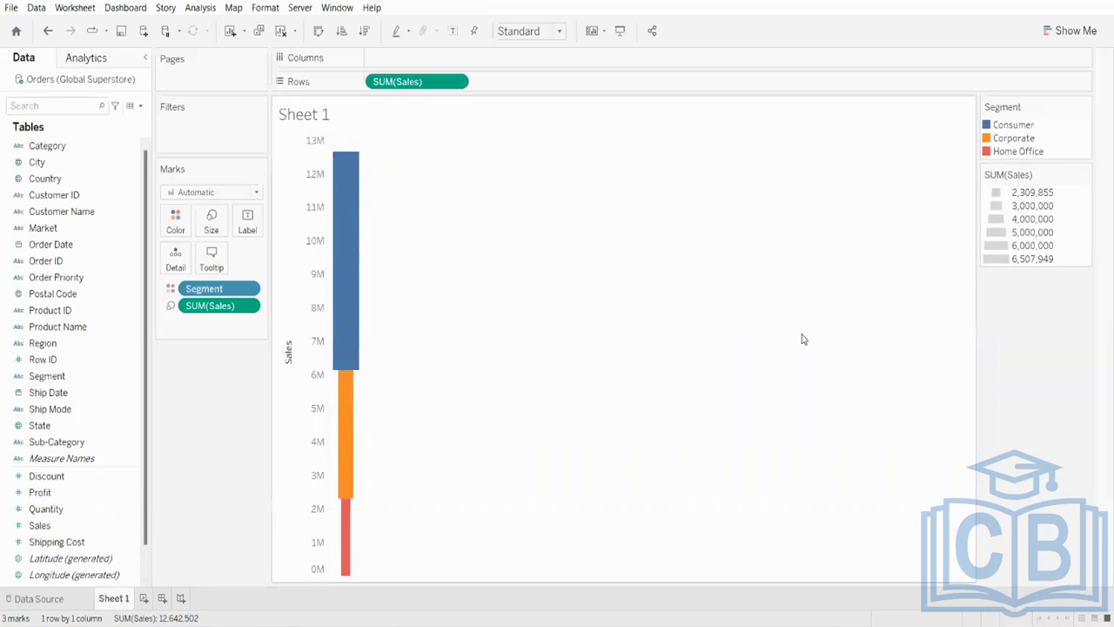
{"action": "mouse_move", "coordinate": [351, 188]}
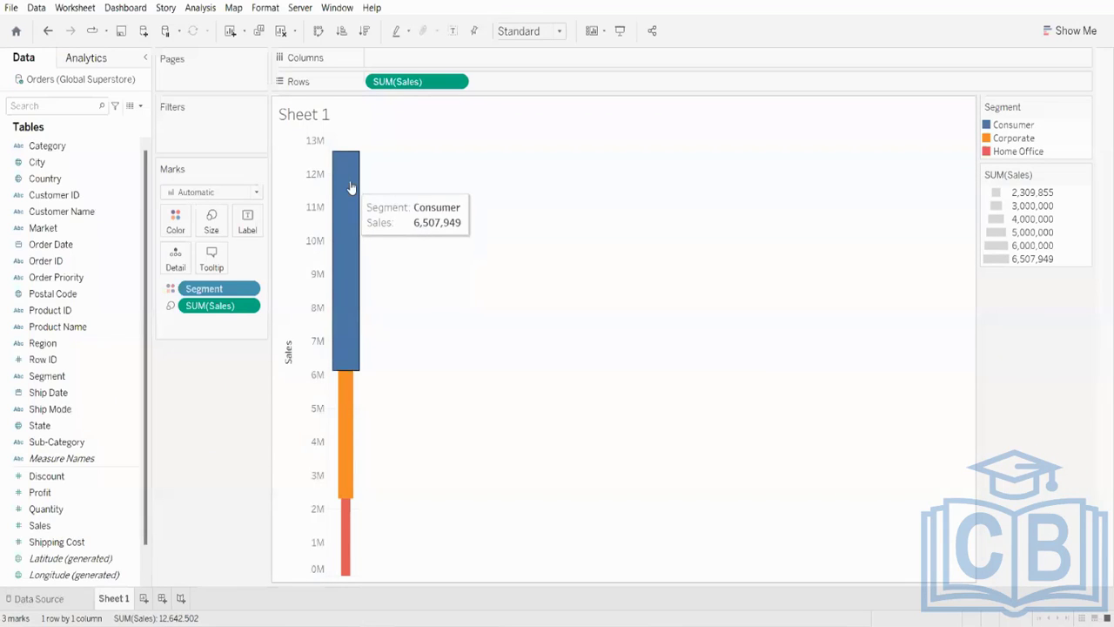
{"action": "mouse_move", "coordinate": [345, 541]}
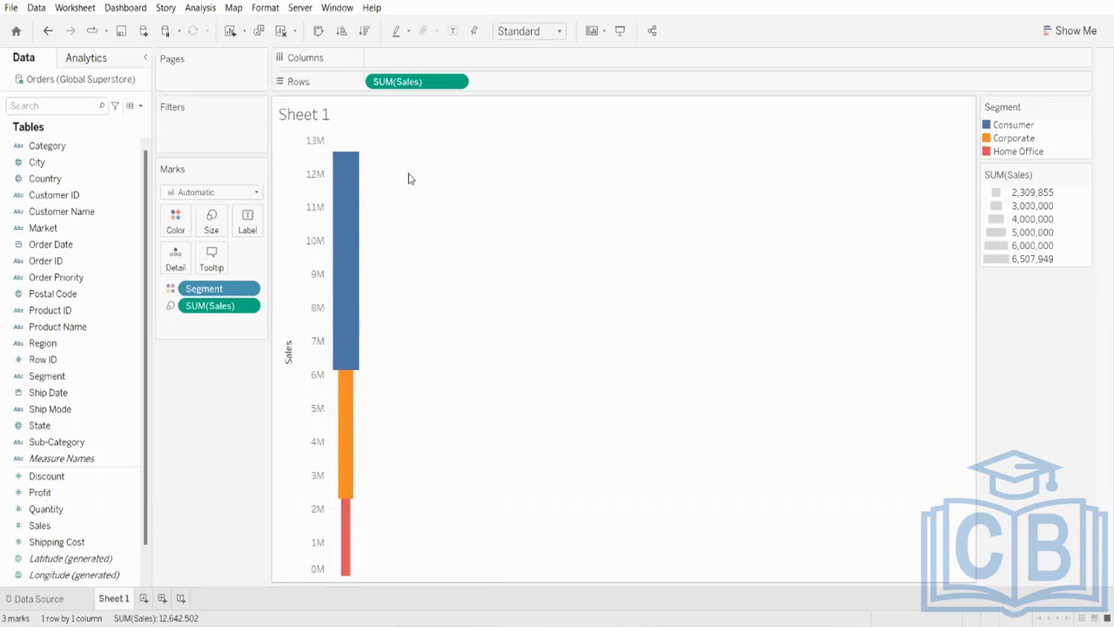
- Fit the chart to Entire View
{"action": "left_click", "coordinate": [527, 30]}
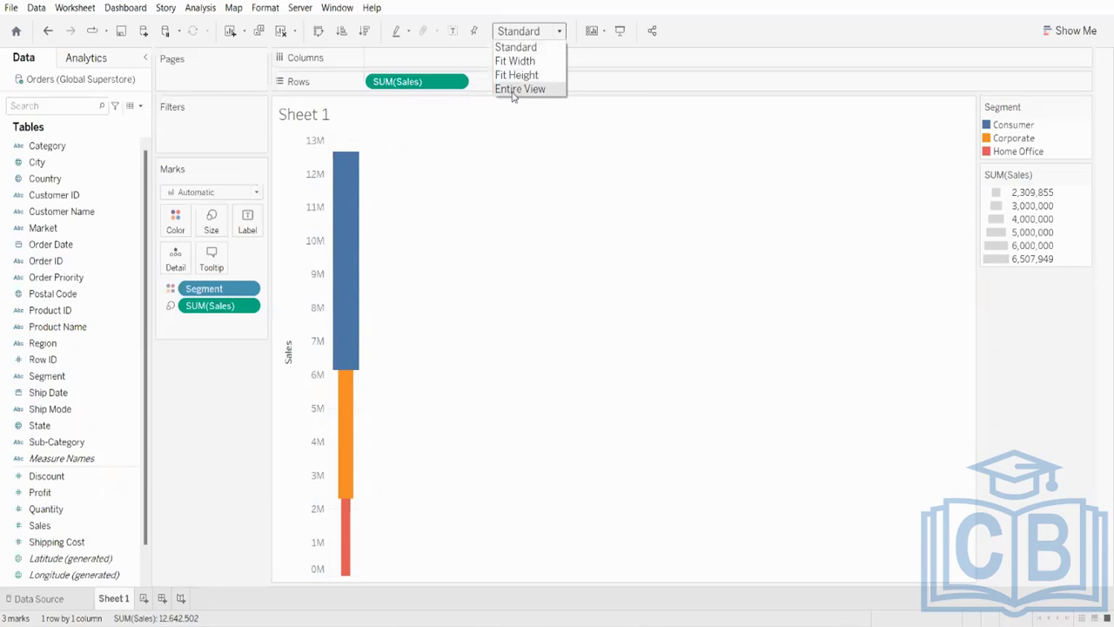
{"action": "left_click", "coordinate": [520, 88]}
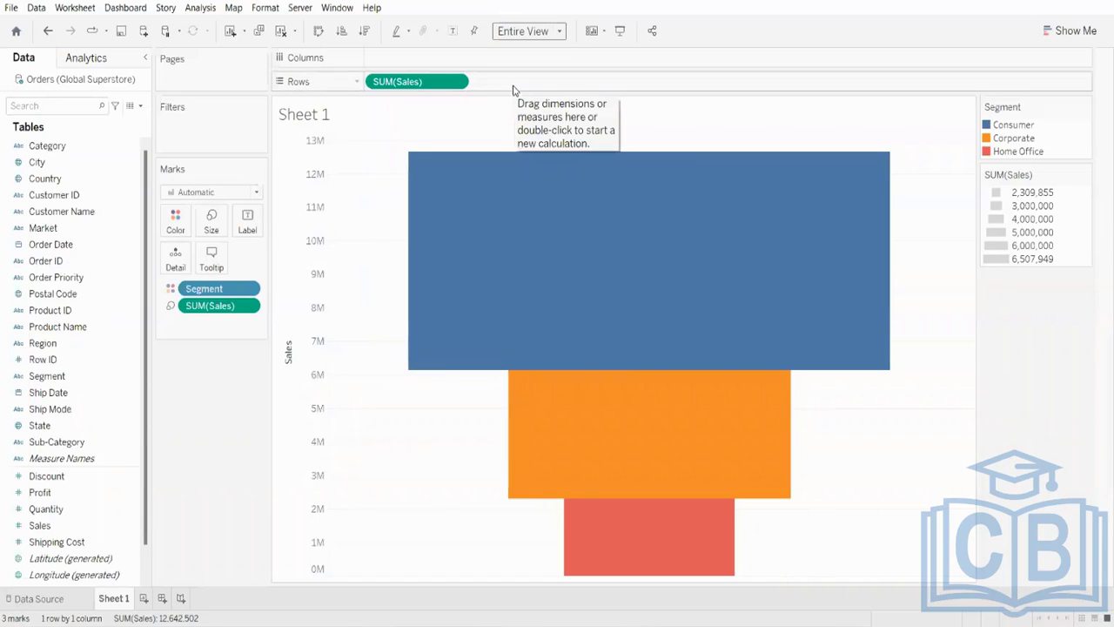
{"action": "mouse_move", "coordinate": [953, 396]}
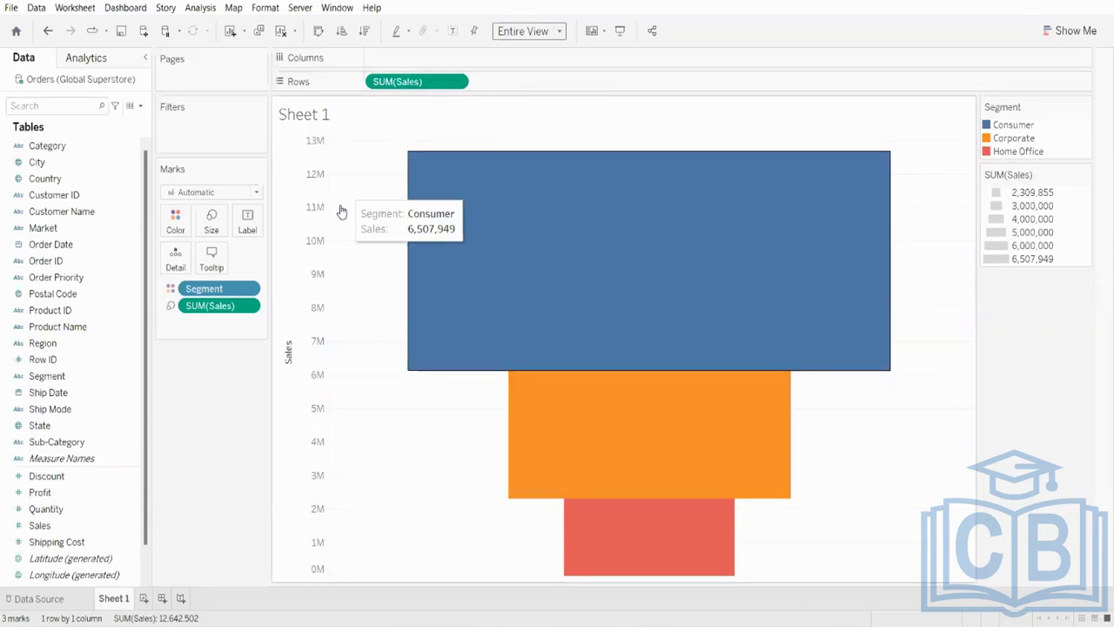
{"action": "mouse_move", "coordinate": [657, 538]}
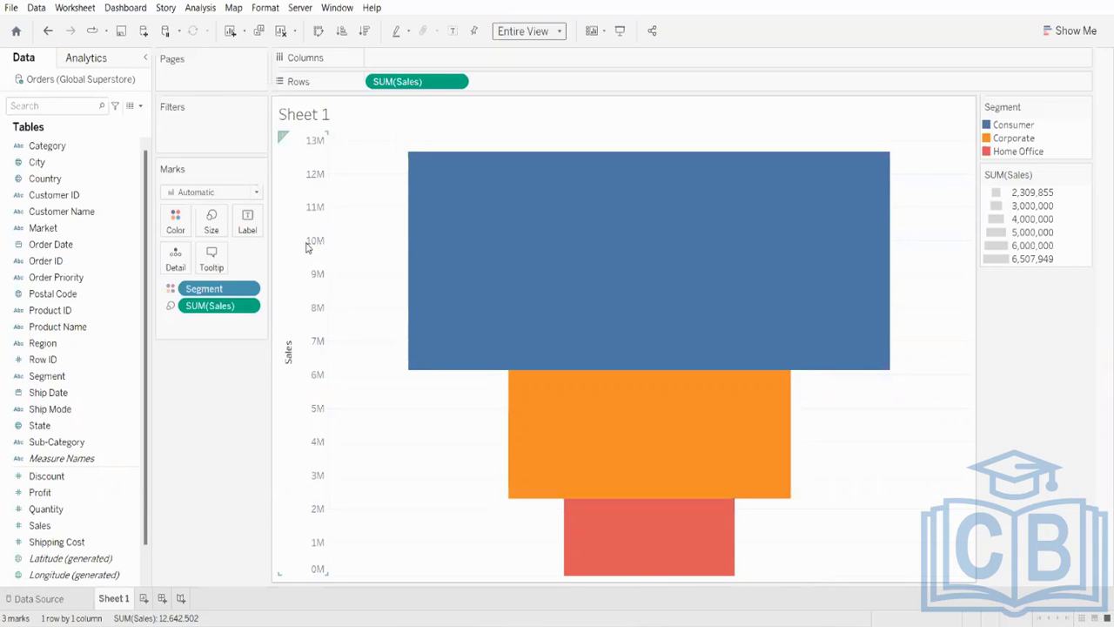
{"action": "mouse_move", "coordinate": [411, 307]}
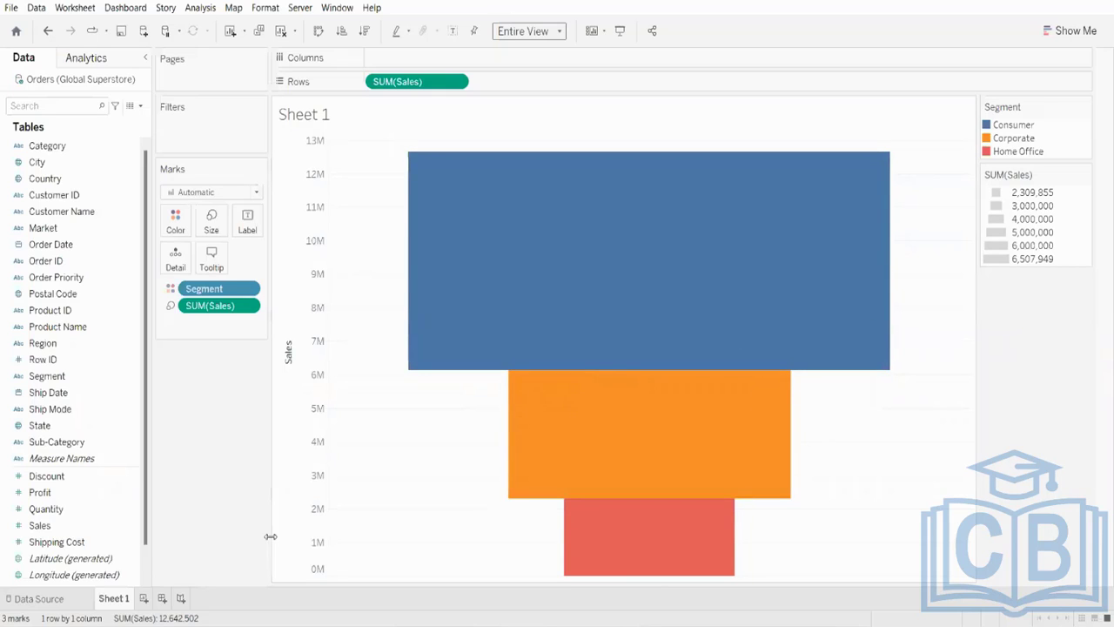
- Label each section of the funnel with its Segment and Sales
{"action": "left_click", "coordinate": [57, 526]}
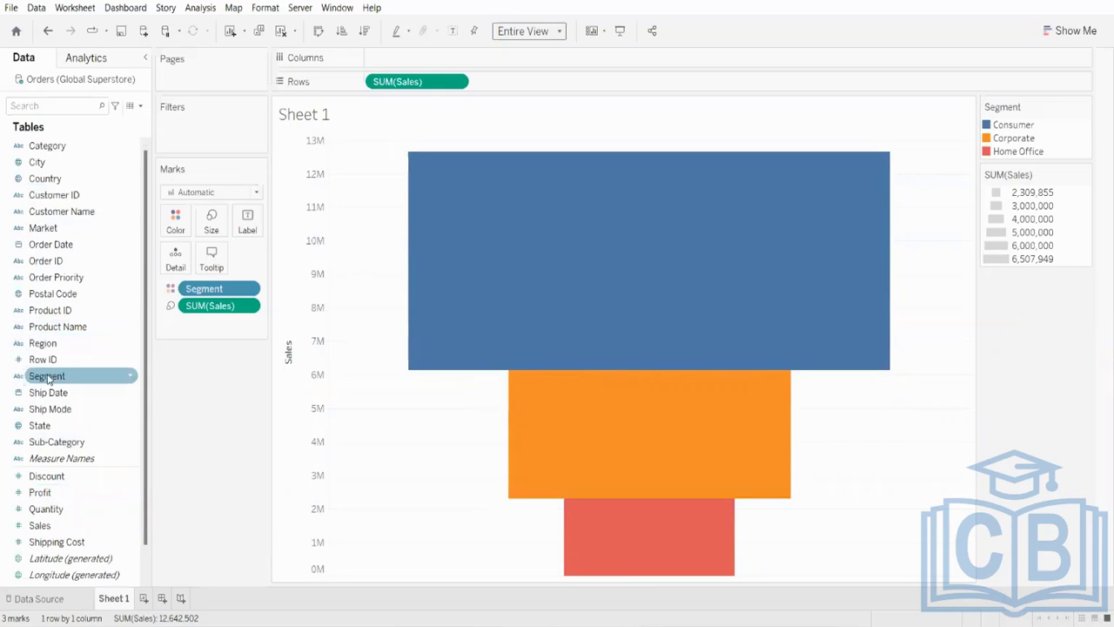
{"action": "left_click_drag", "start_coordinate": [48, 379], "coordinate": [247, 219]}
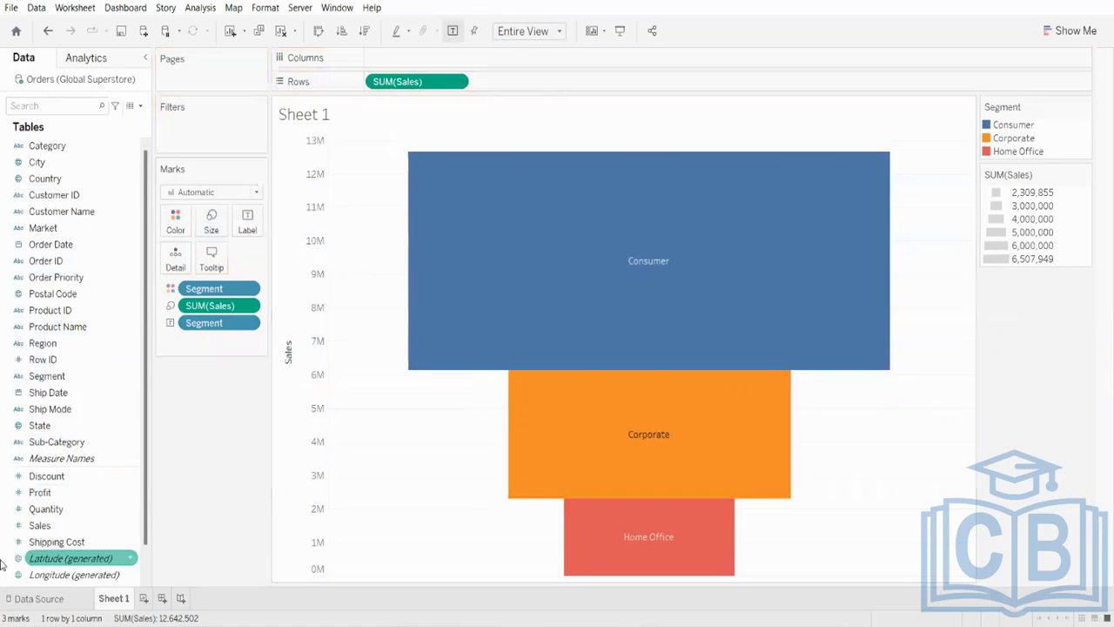
{"action": "left_click_drag", "start_coordinate": [61, 528], "coordinate": [242, 228]}
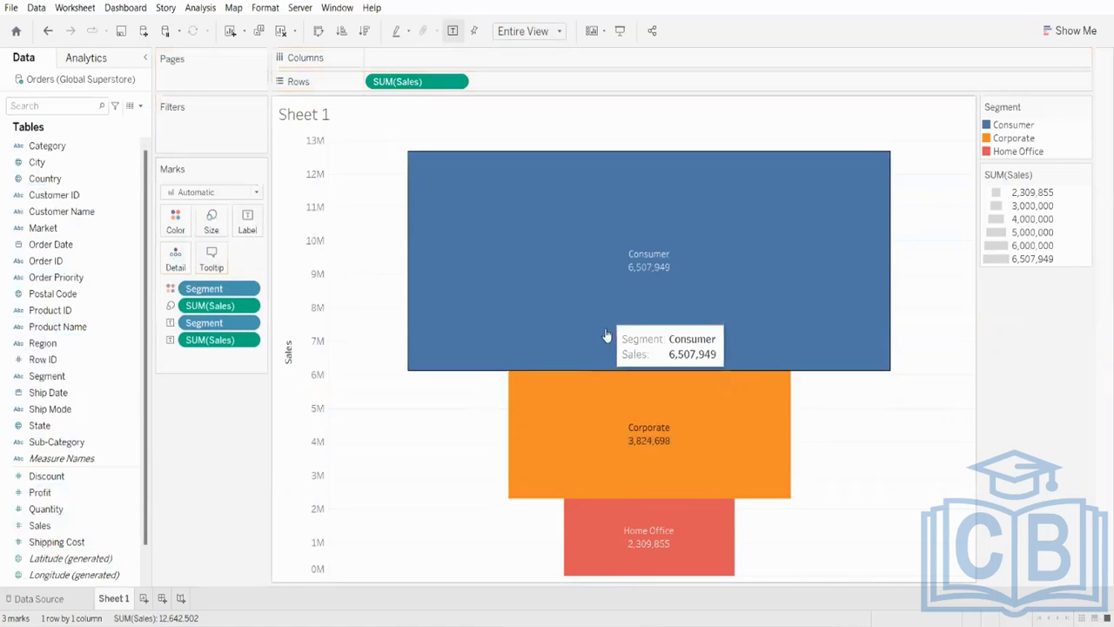
{"action": "right_click", "coordinate": [229, 305]}
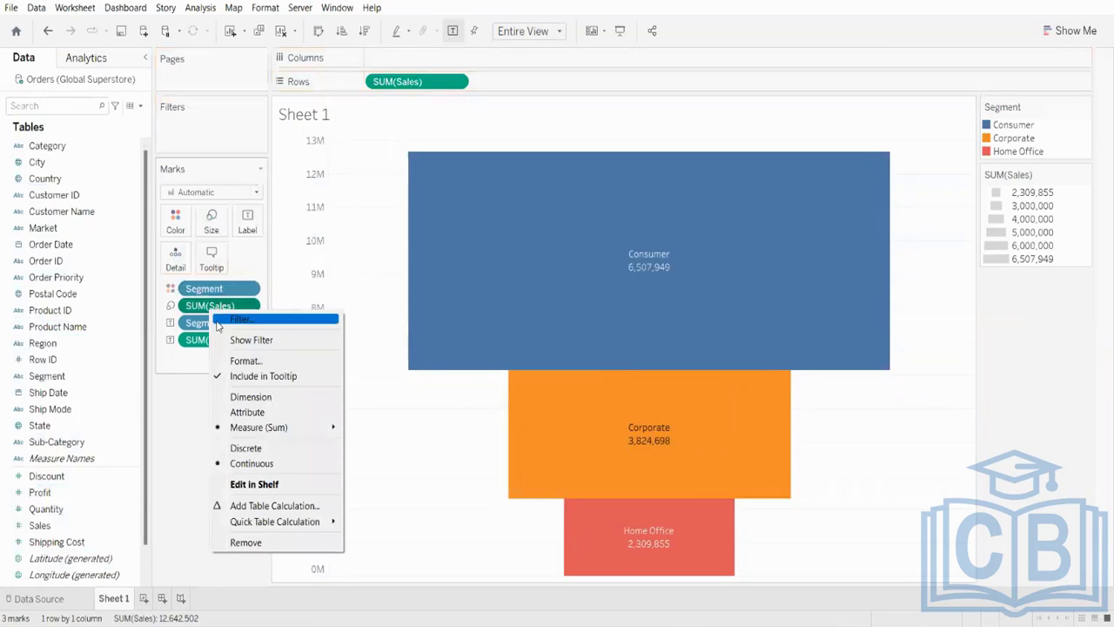
{"action": "left_click", "coordinate": [244, 363]}
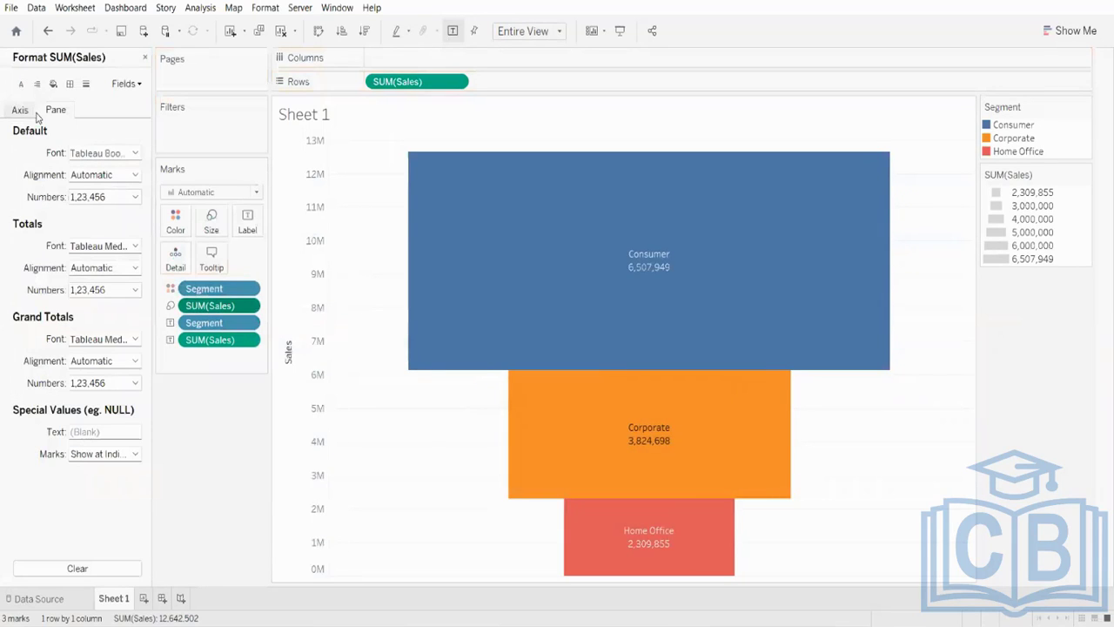
{"action": "left_click", "coordinate": [85, 198]}
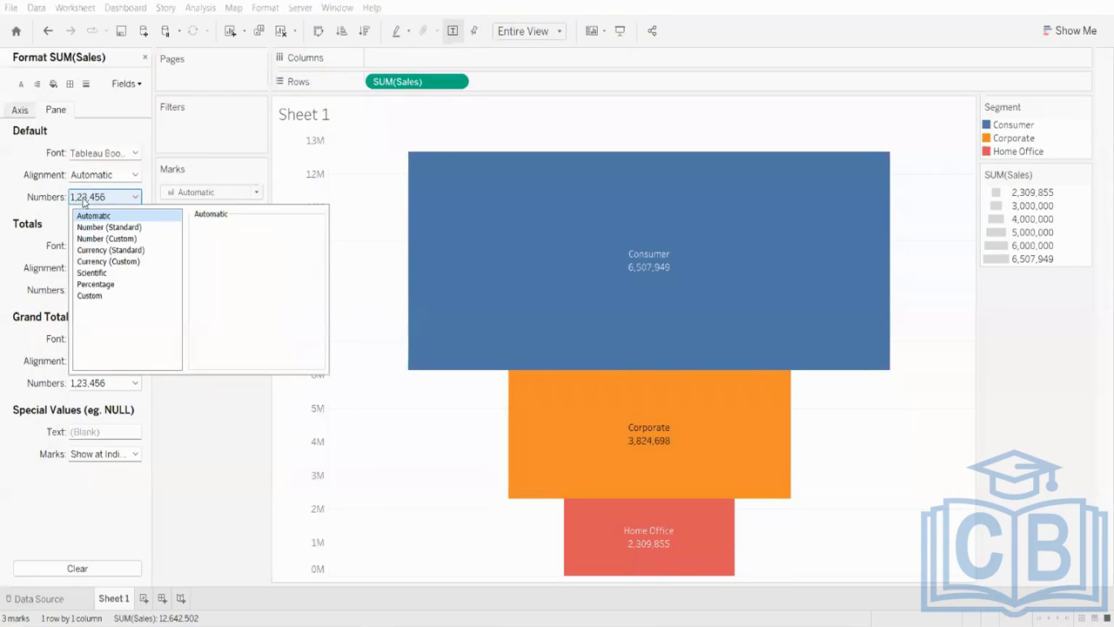
{"action": "left_click", "coordinate": [193, 466]}
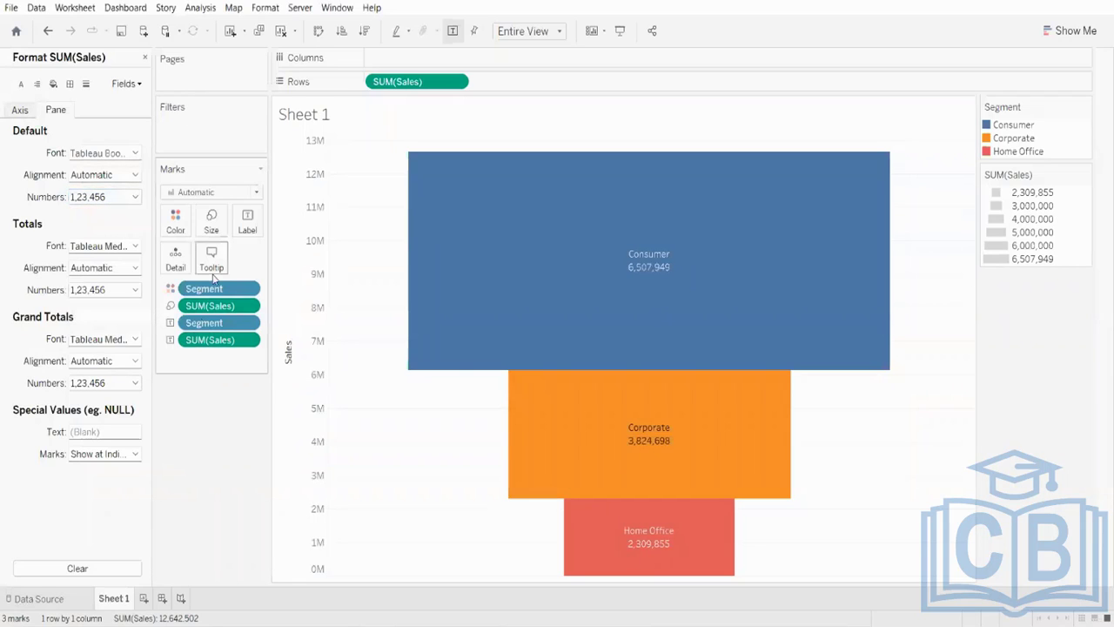
- Format the pane numbers of the Sales label as Currency (Custom)
{"action": "right_click", "coordinate": [212, 342]}
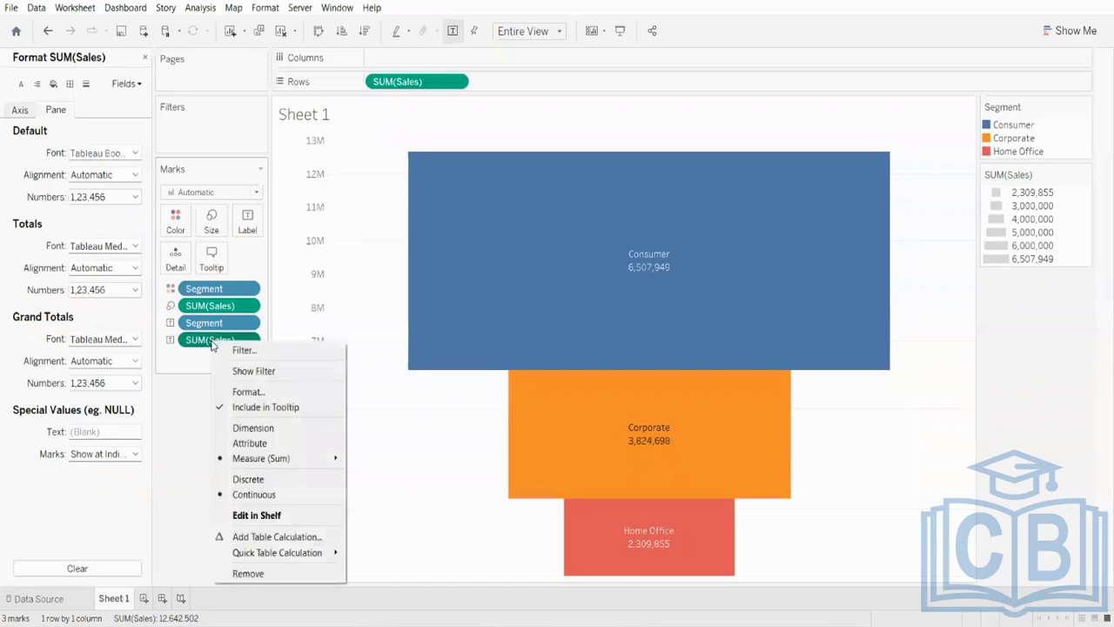
{"action": "left_click", "coordinate": [248, 392]}
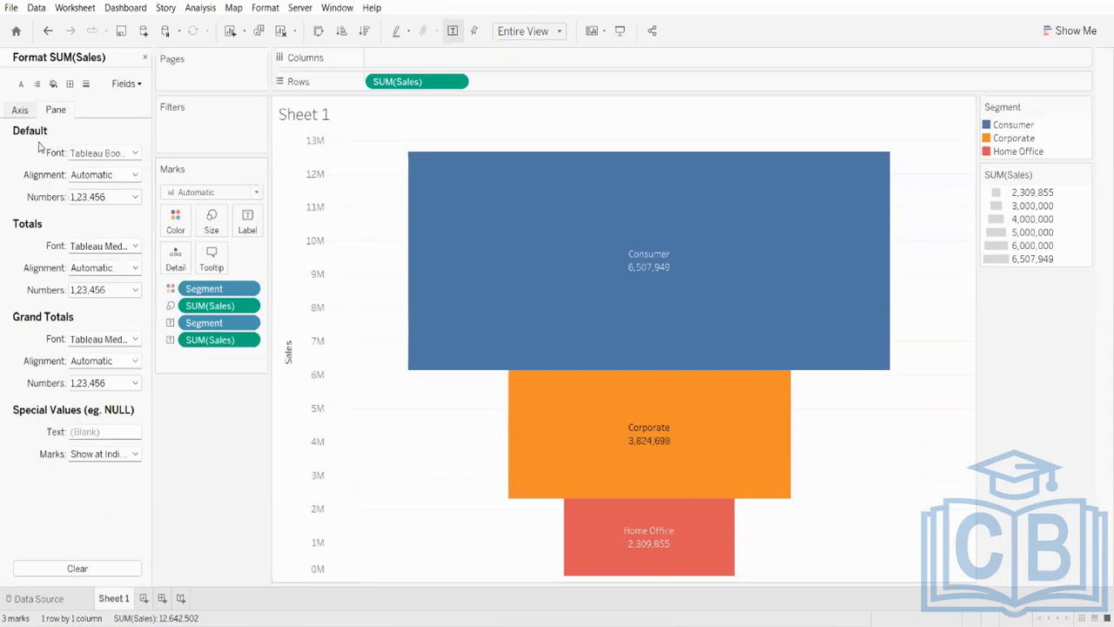
{"action": "left_click", "coordinate": [23, 110]}
{"action": "left_click", "coordinate": [54, 111]}
{"action": "left_click", "coordinate": [33, 113]}
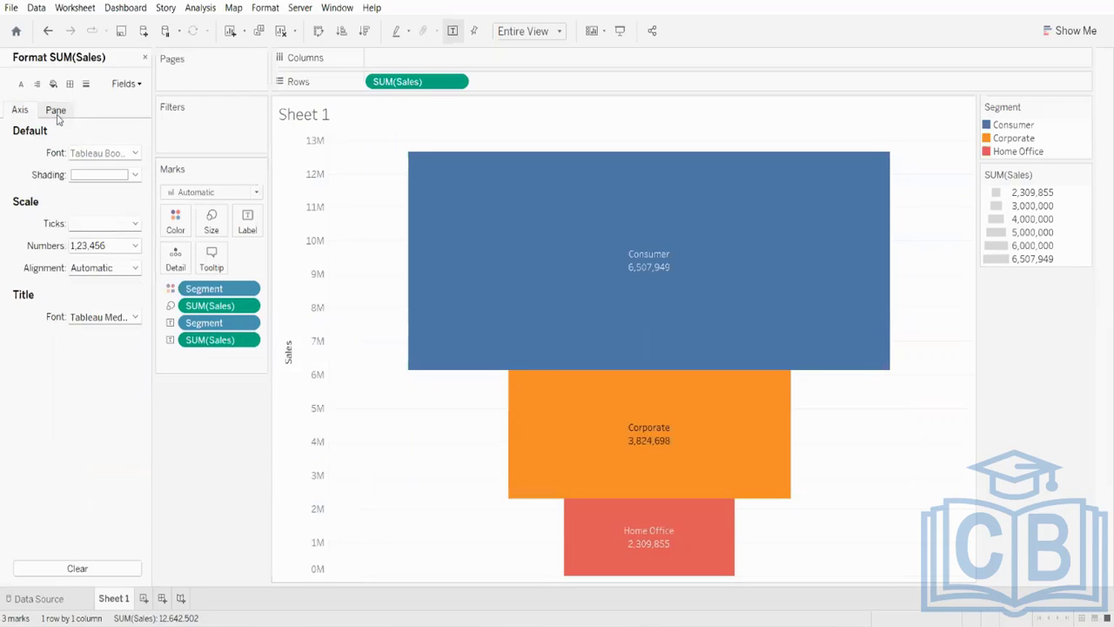
{"action": "left_click", "coordinate": [56, 111]}
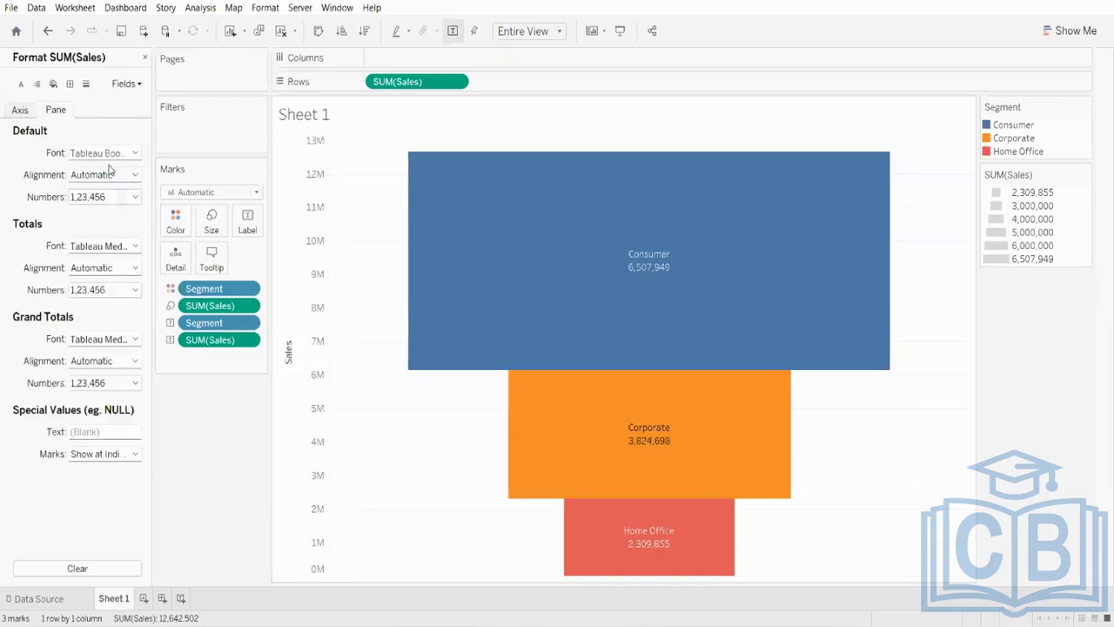
{"action": "left_click", "coordinate": [97, 199]}
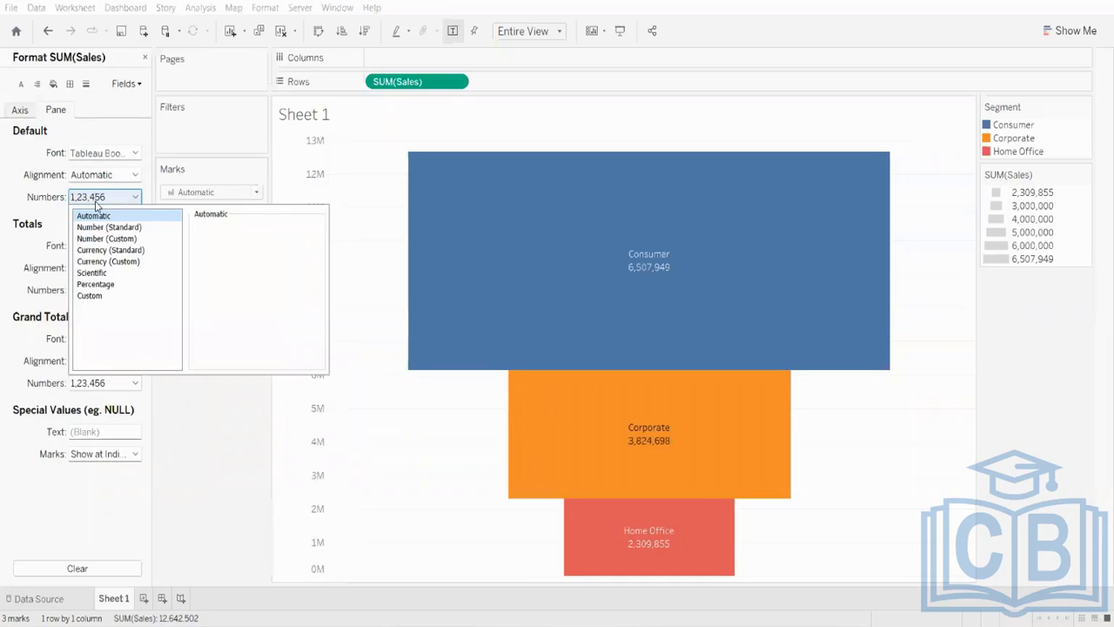
{"action": "left_click", "coordinate": [96, 262]}
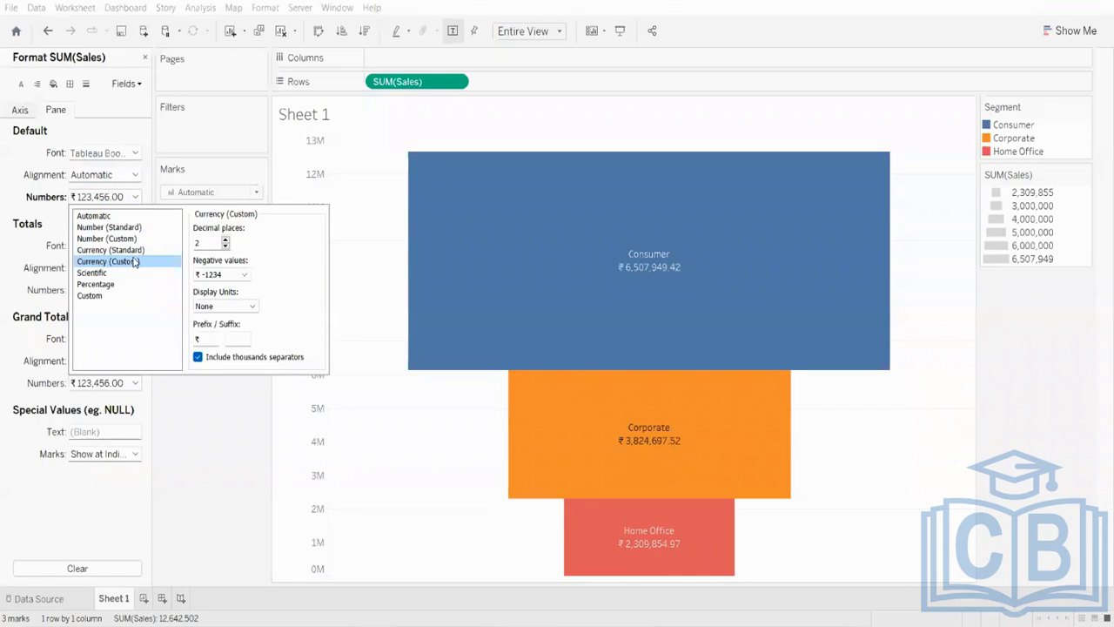
- Reduce the Sales label currency to 0 decimal places and set its display units to Millions (M)
{"action": "left_click", "coordinate": [225, 247]}
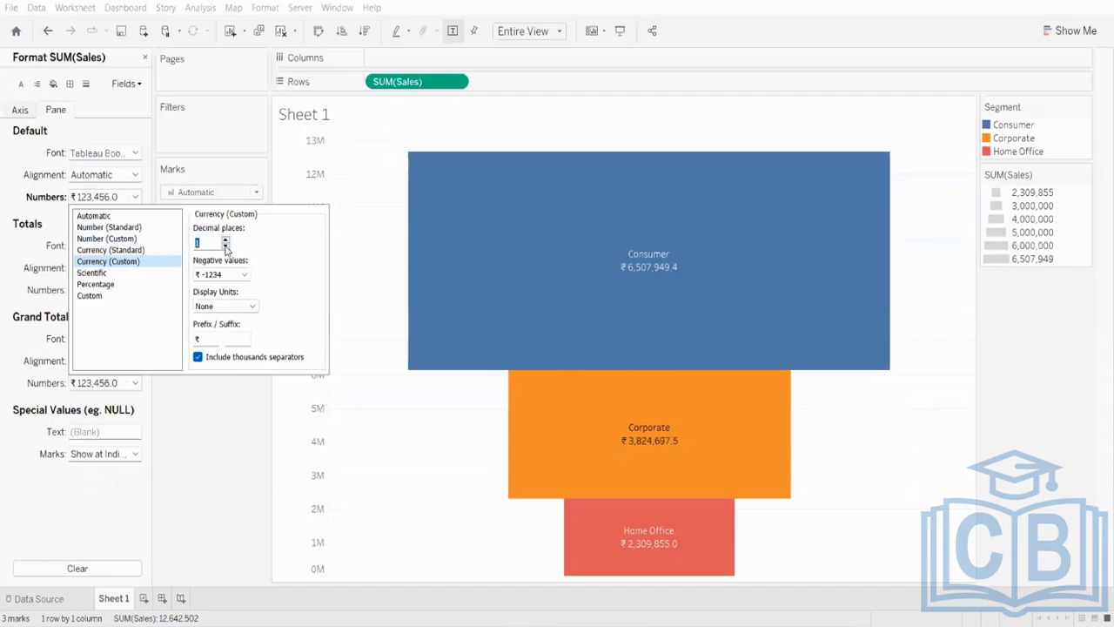
{"action": "left_click", "coordinate": [225, 248]}
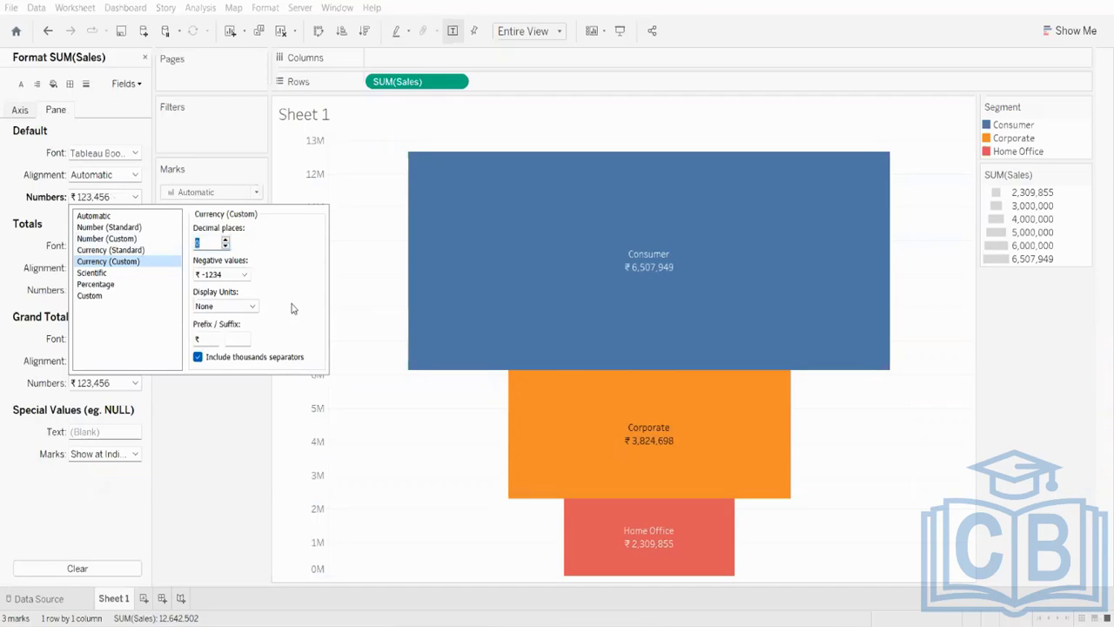
{"action": "left_click", "coordinate": [240, 306]}
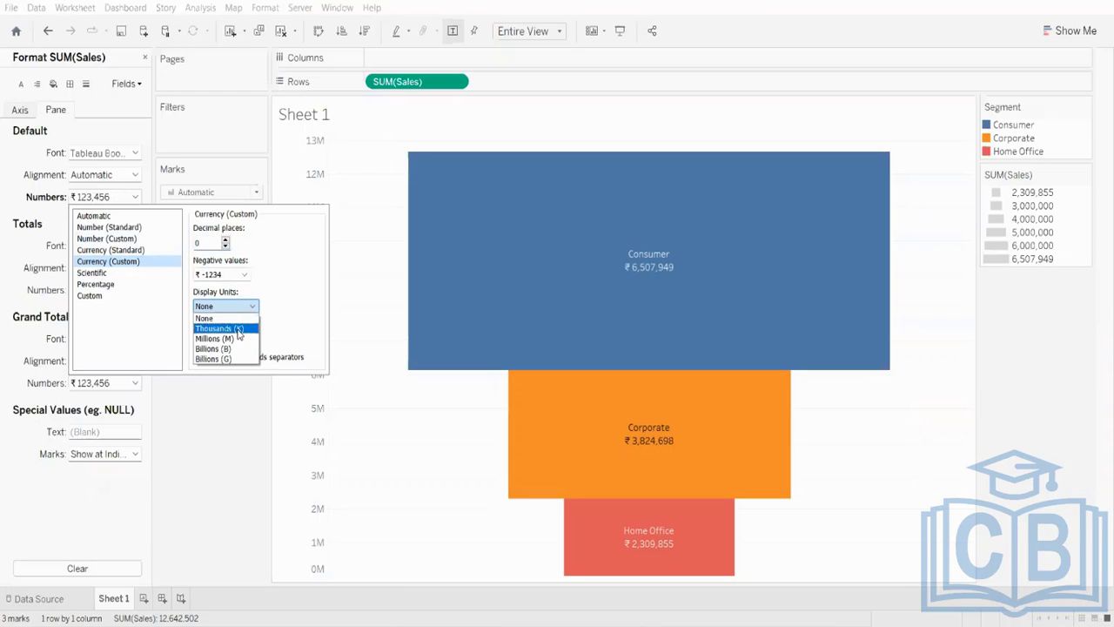
{"action": "left_click", "coordinate": [235, 339]}
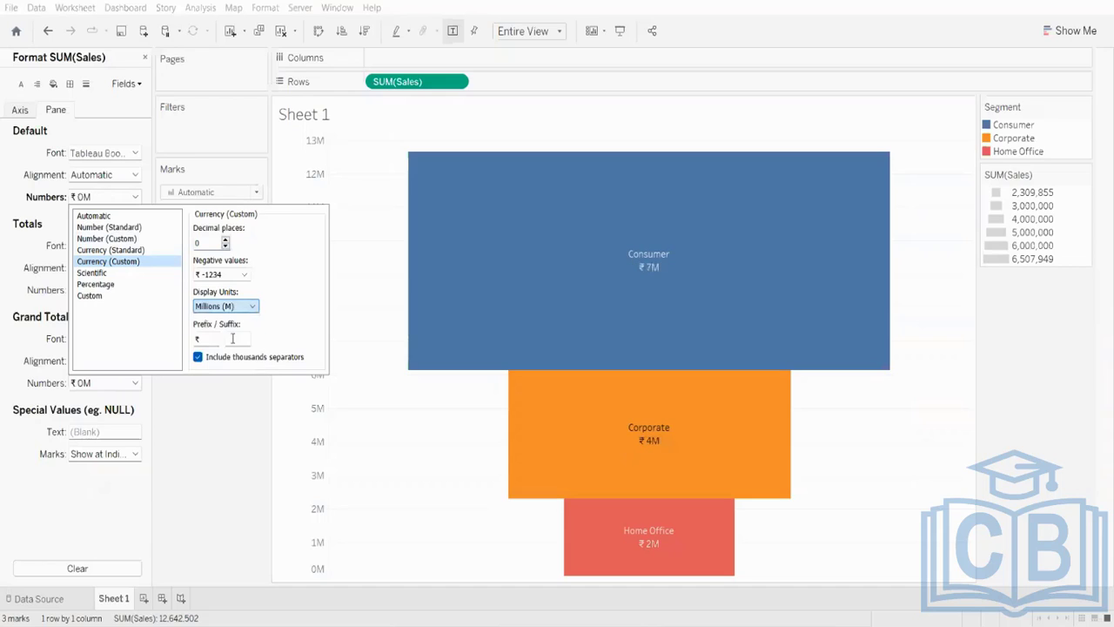
{"action": "left_click", "coordinate": [246, 307]}
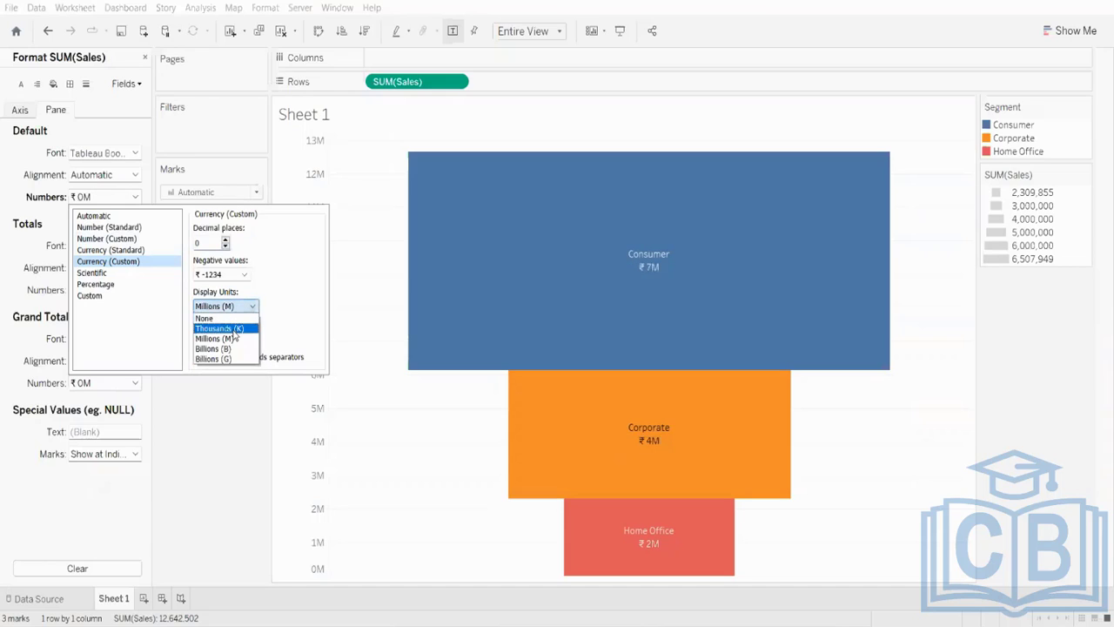
{"action": "left_click", "coordinate": [234, 328]}
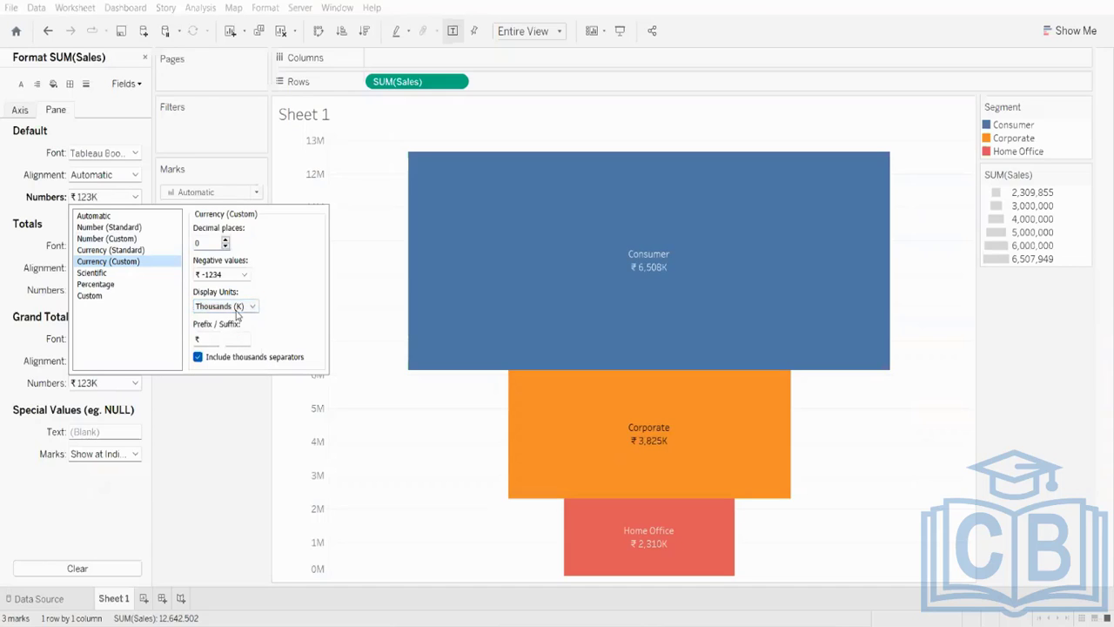
{"action": "left_click", "coordinate": [237, 307]}
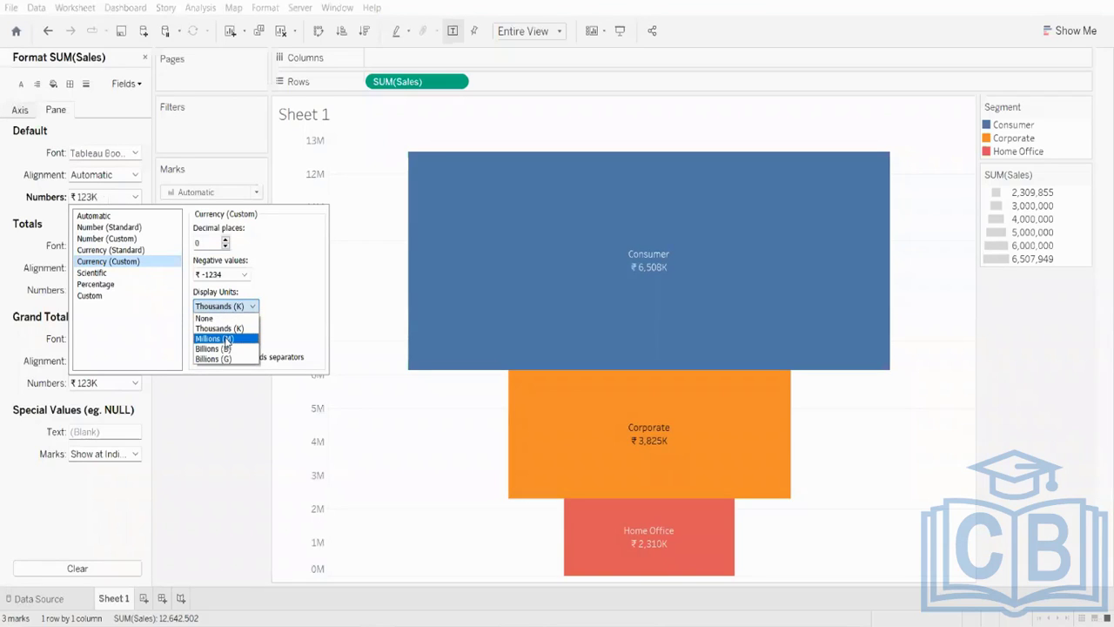
{"action": "left_click", "coordinate": [226, 339]}
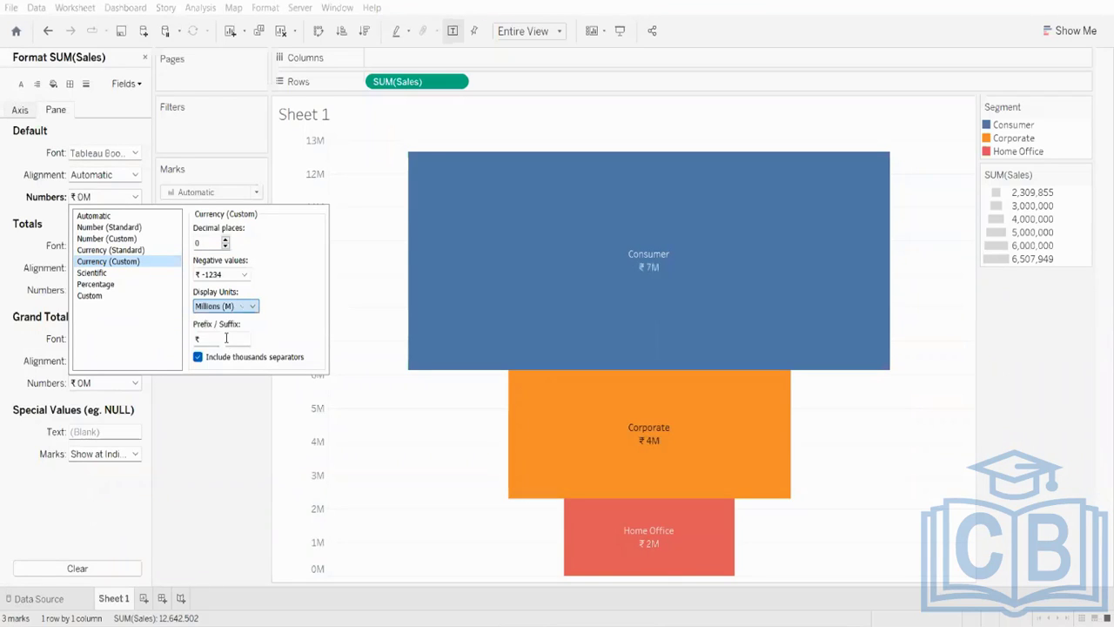
- Give the Sales label currency 2 decimal places and replace the rupee prefix with $
{"action": "left_click", "coordinate": [226, 241]}
{"action": "left_click", "coordinate": [225, 241]}
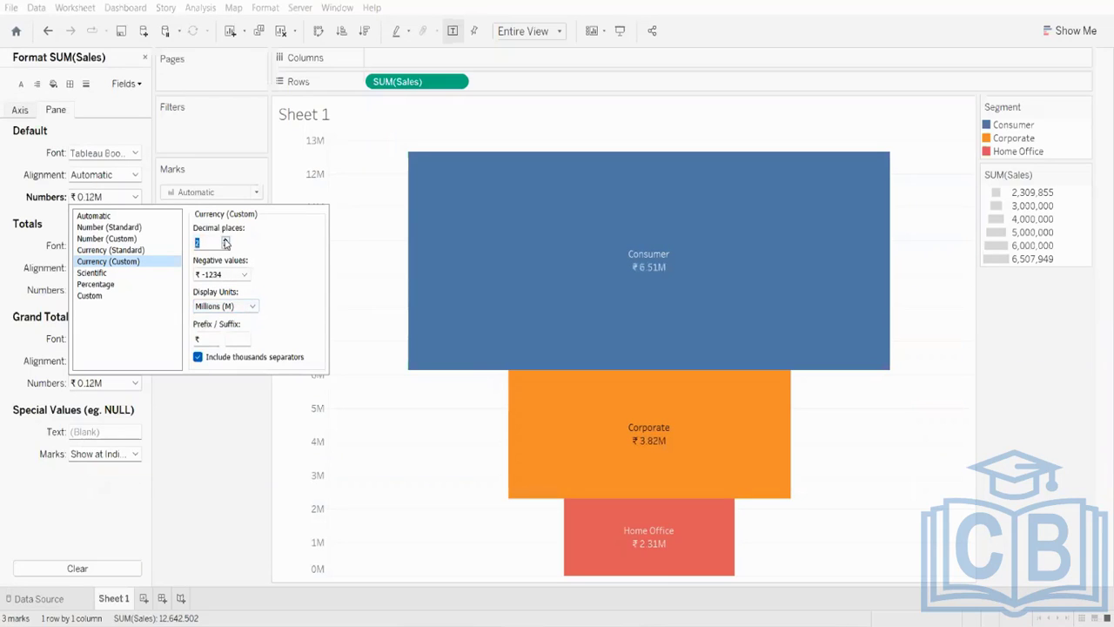
{"action": "left_click", "coordinate": [202, 337]}
{"action": "key", "text": "BackSpace"}
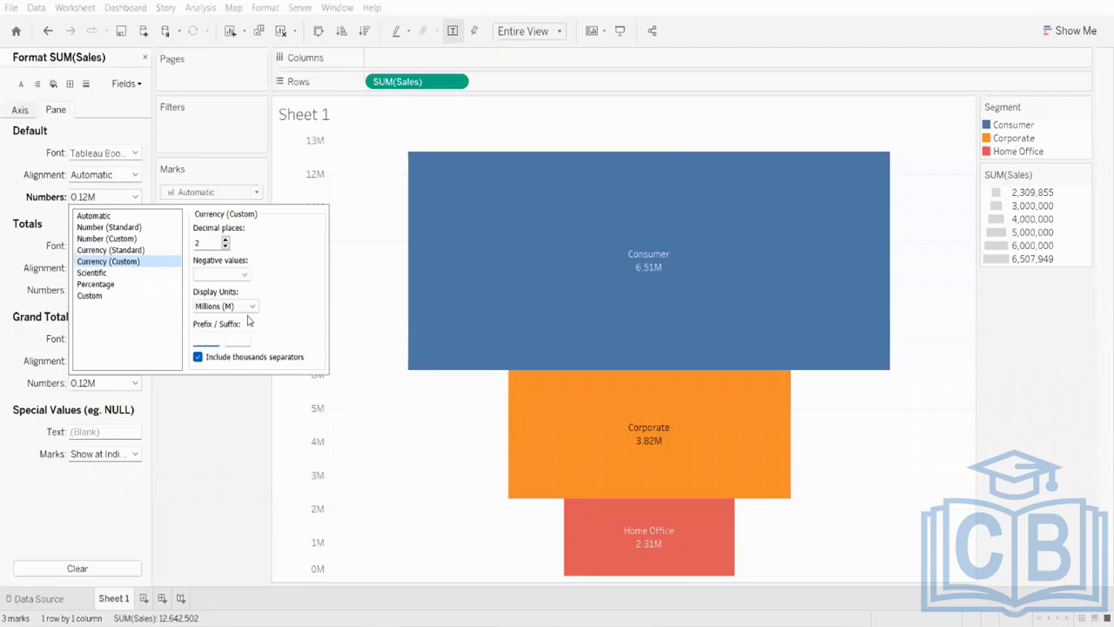
{"action": "type", "text": "$"}
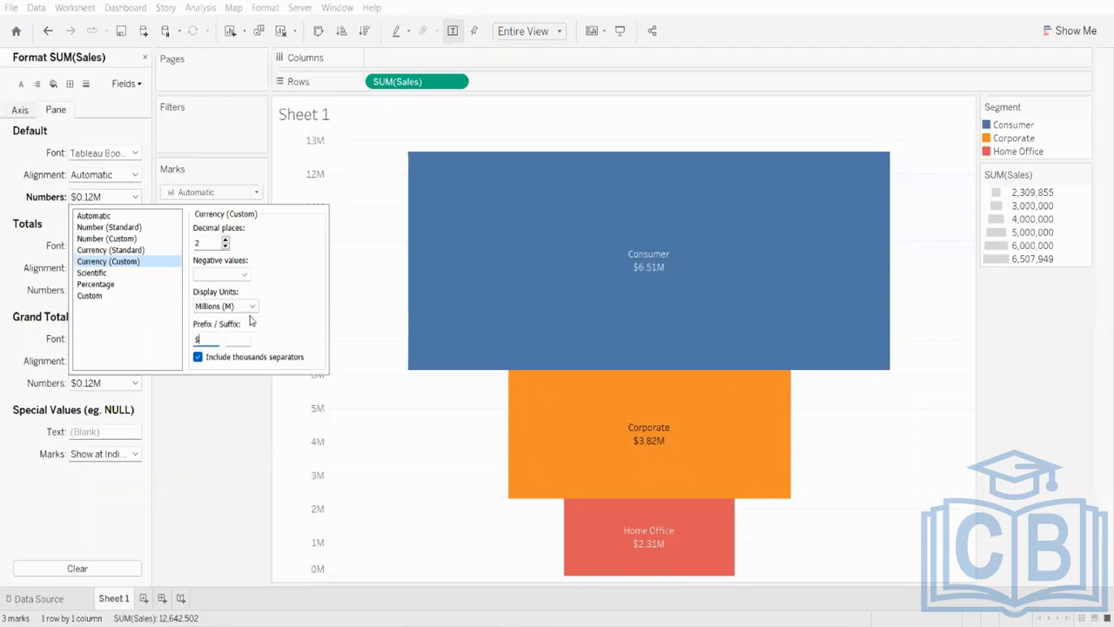
{"action": "left_click", "coordinate": [196, 440]}
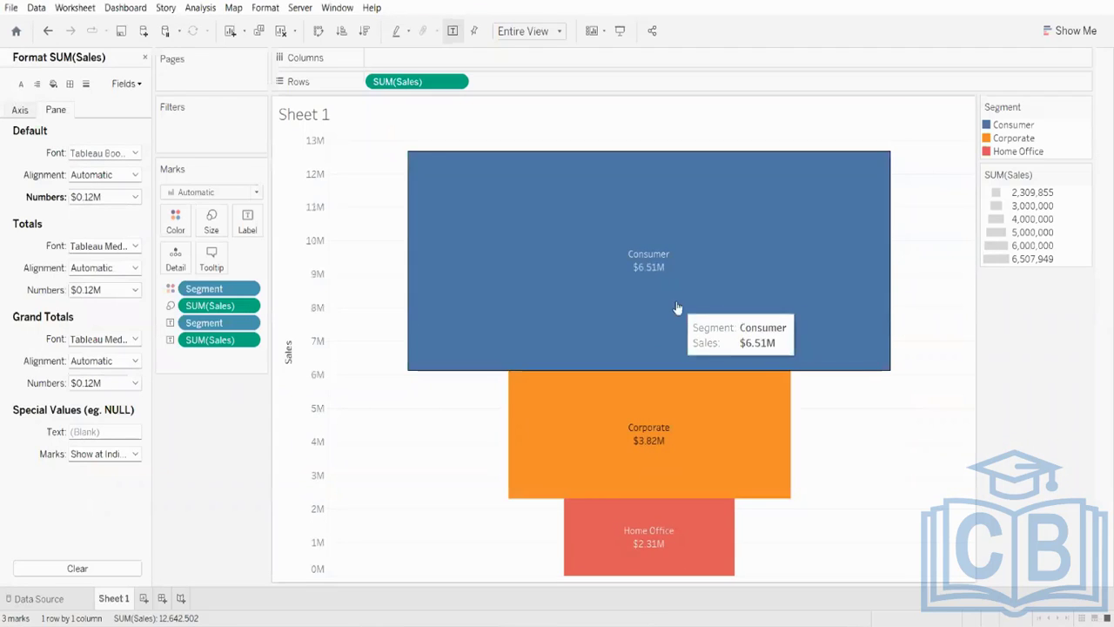
- Format the Sales axis numbers as Currency (Custom) with 2 decimal places, Millions (M) display units and a $ prefix
{"action": "left_click", "coordinate": [20, 111]}
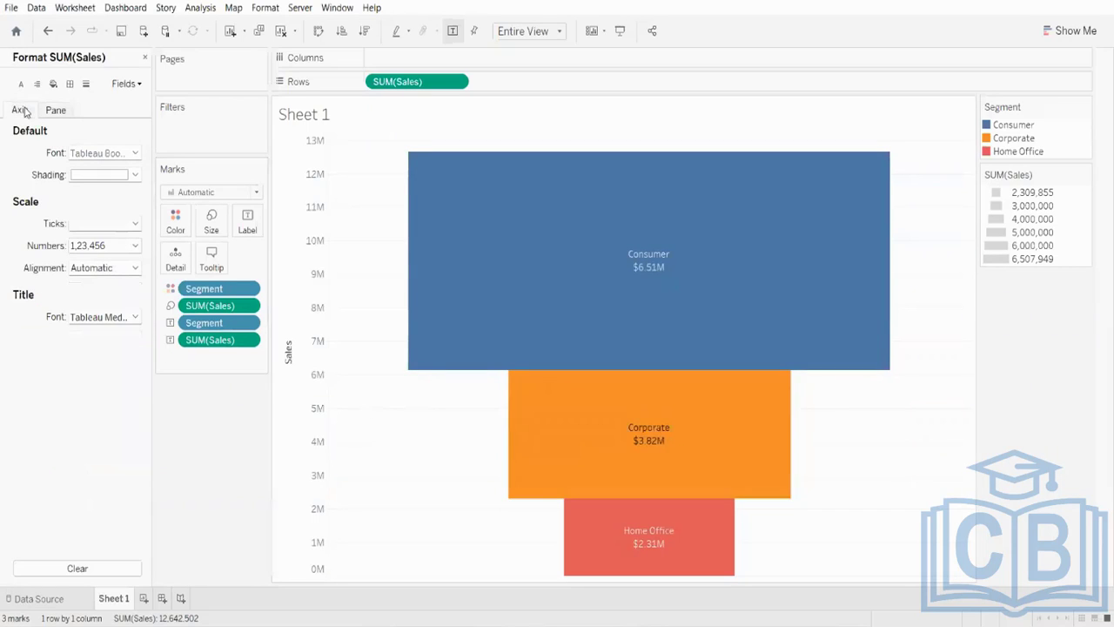
{"action": "left_click", "coordinate": [104, 247]}
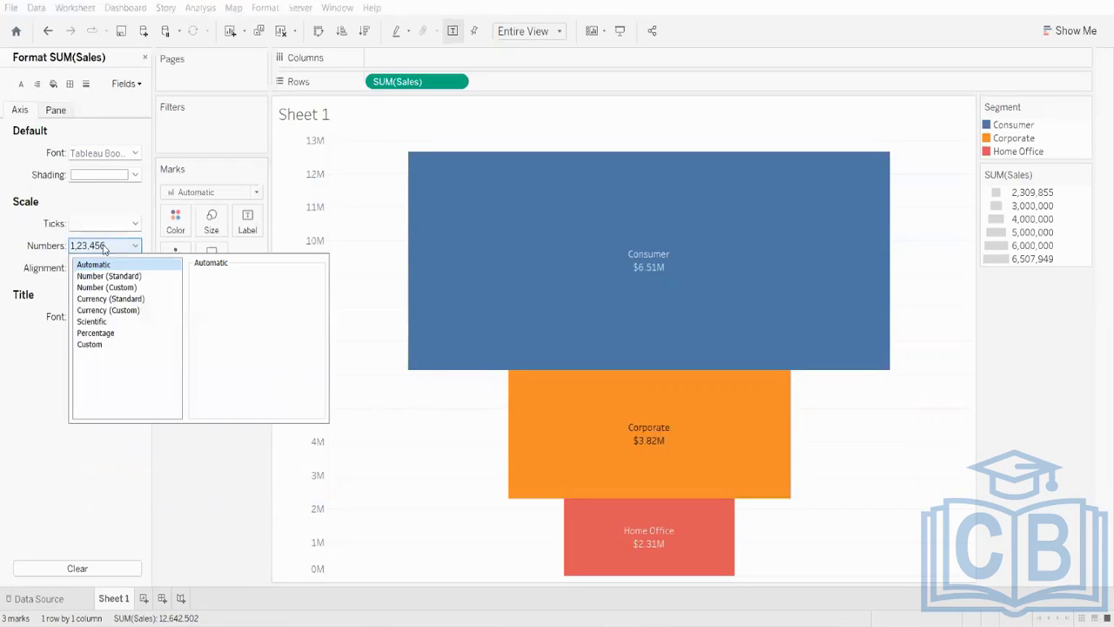
{"action": "left_click", "coordinate": [108, 310]}
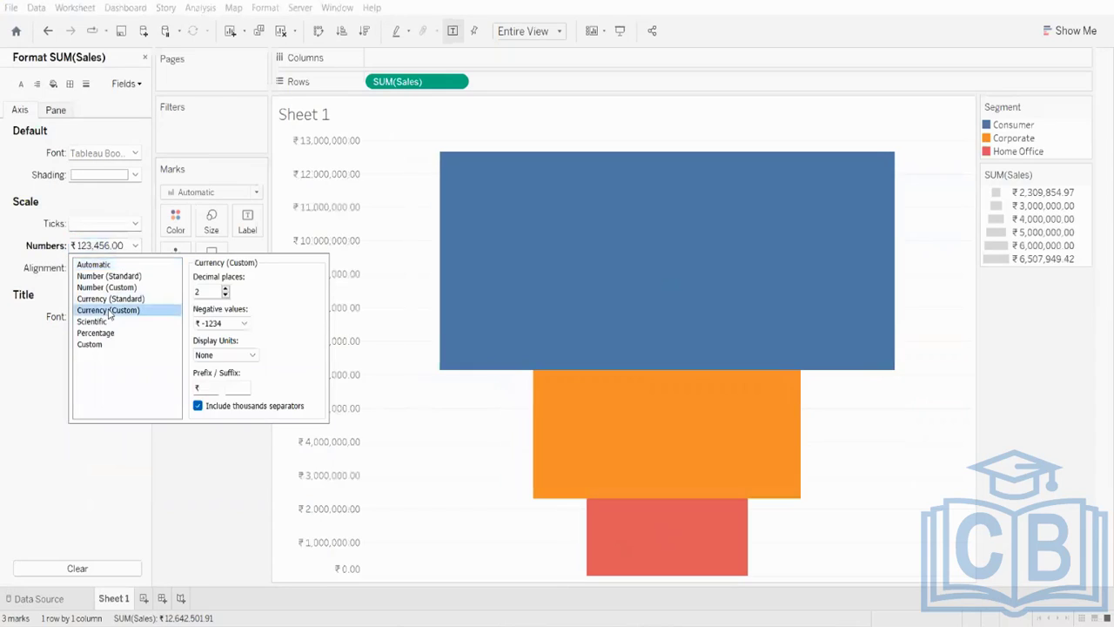
{"action": "left_click", "coordinate": [226, 295]}
{"action": "left_click", "coordinate": [225, 288]}
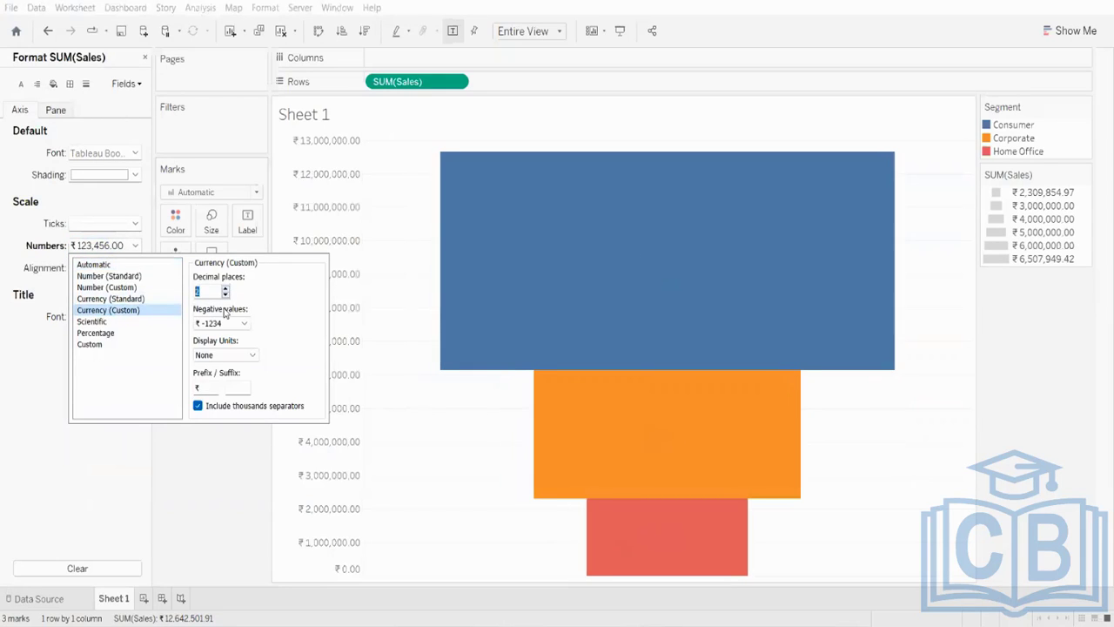
{"action": "left_click", "coordinate": [226, 355]}
{"action": "left_click", "coordinate": [219, 386]}
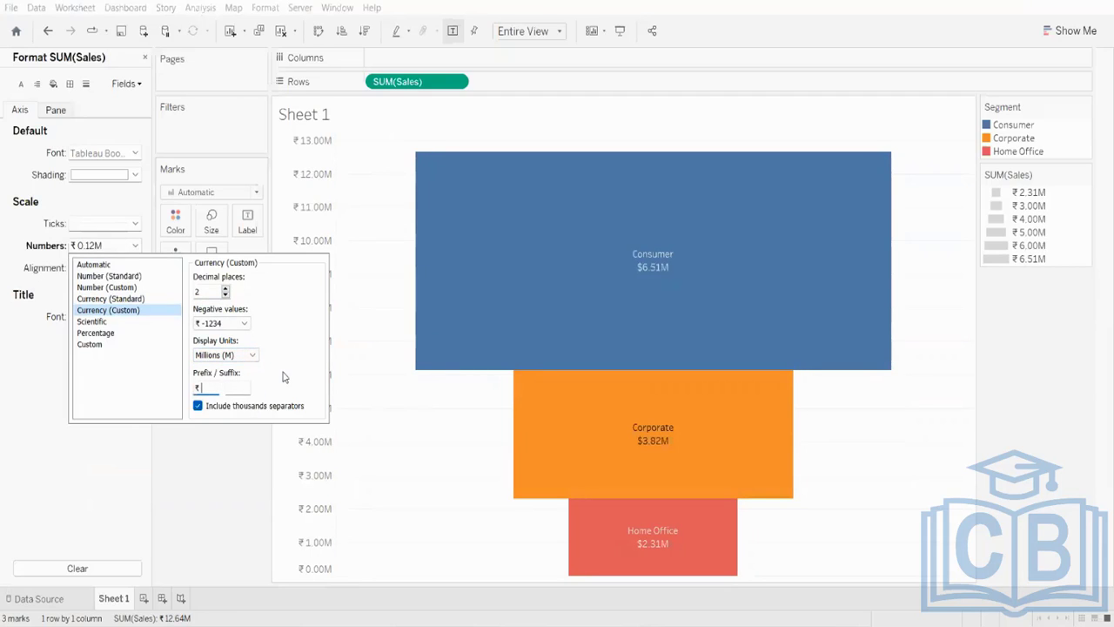
{"action": "key", "text": "BackSpace"}
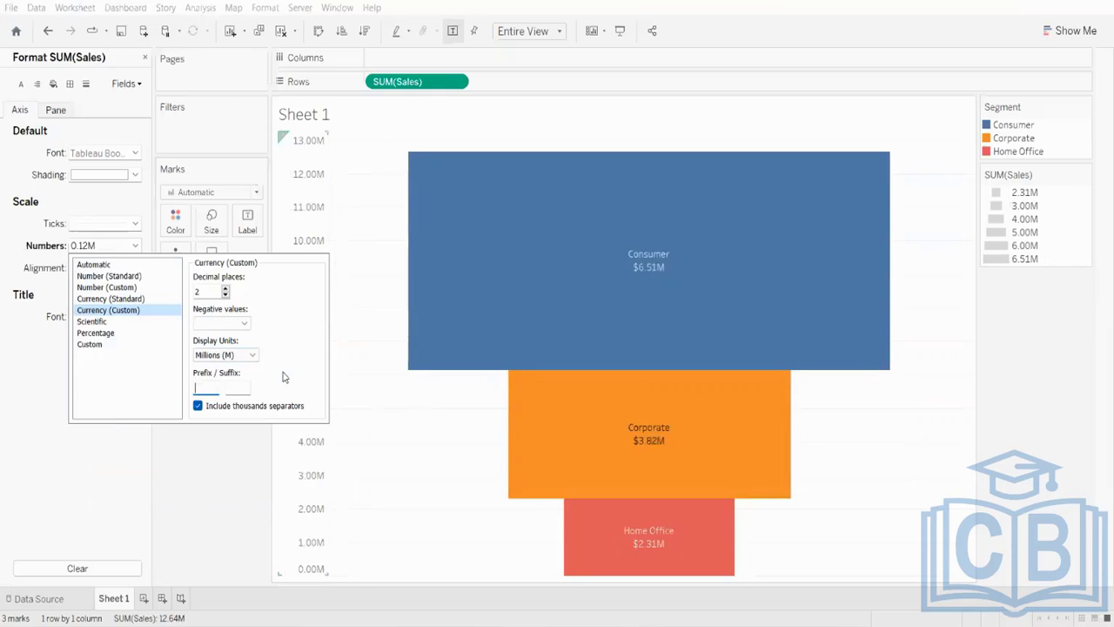
{"action": "type", "text": "$"}
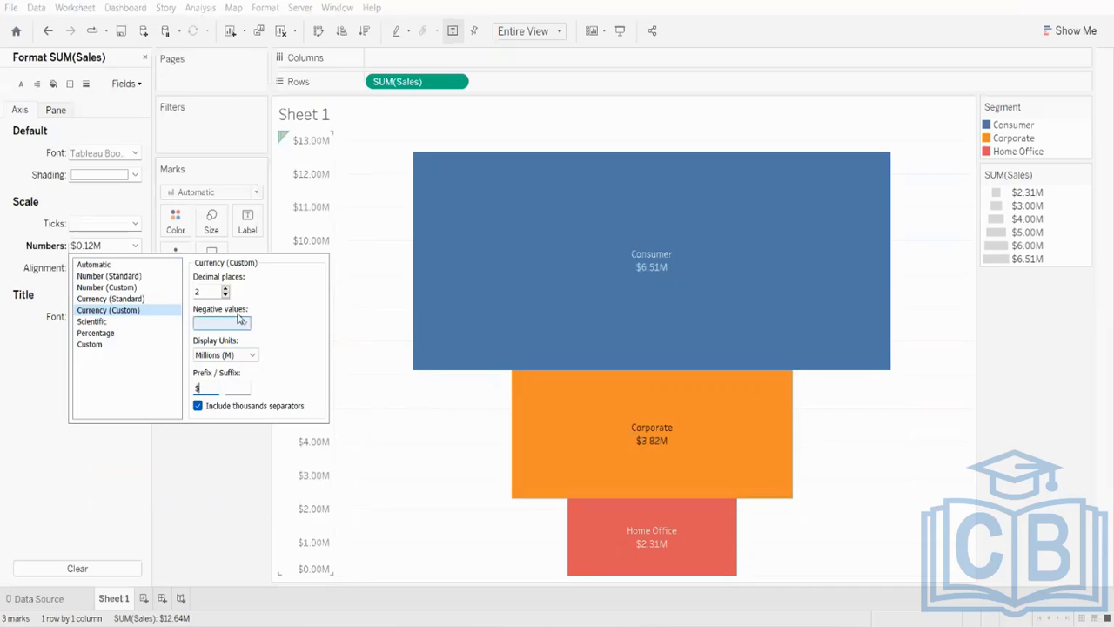
{"action": "left_click", "coordinate": [225, 439]}
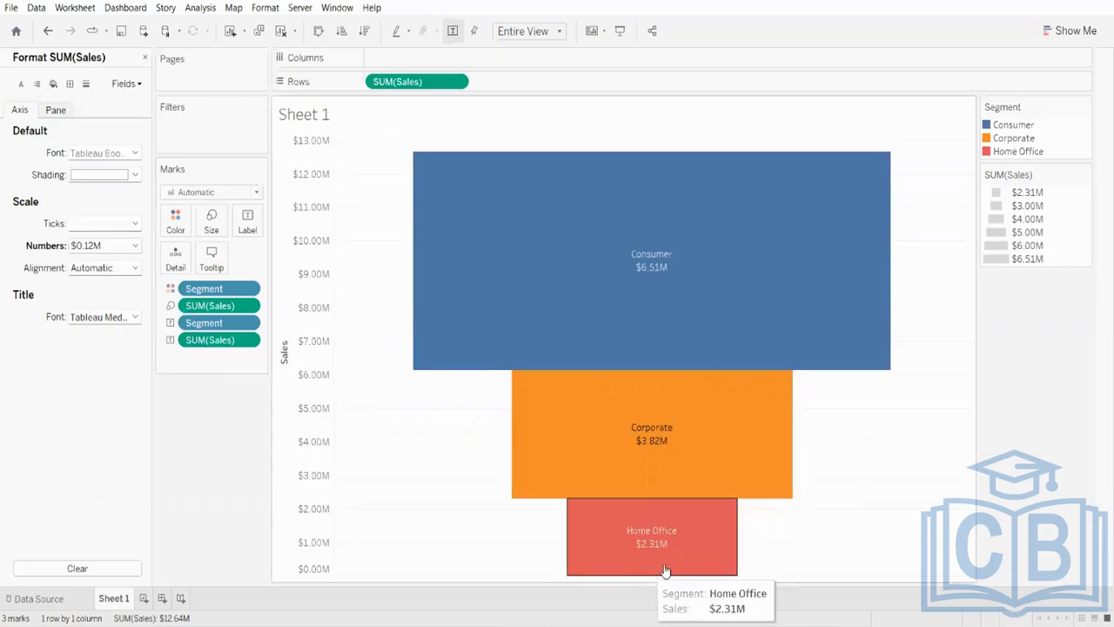
- Apply the Percent of Total quick table calculation to the Sales label
{"action": "right_click", "coordinate": [200, 342]}
{"action": "mouse_move", "coordinate": [325, 551]}
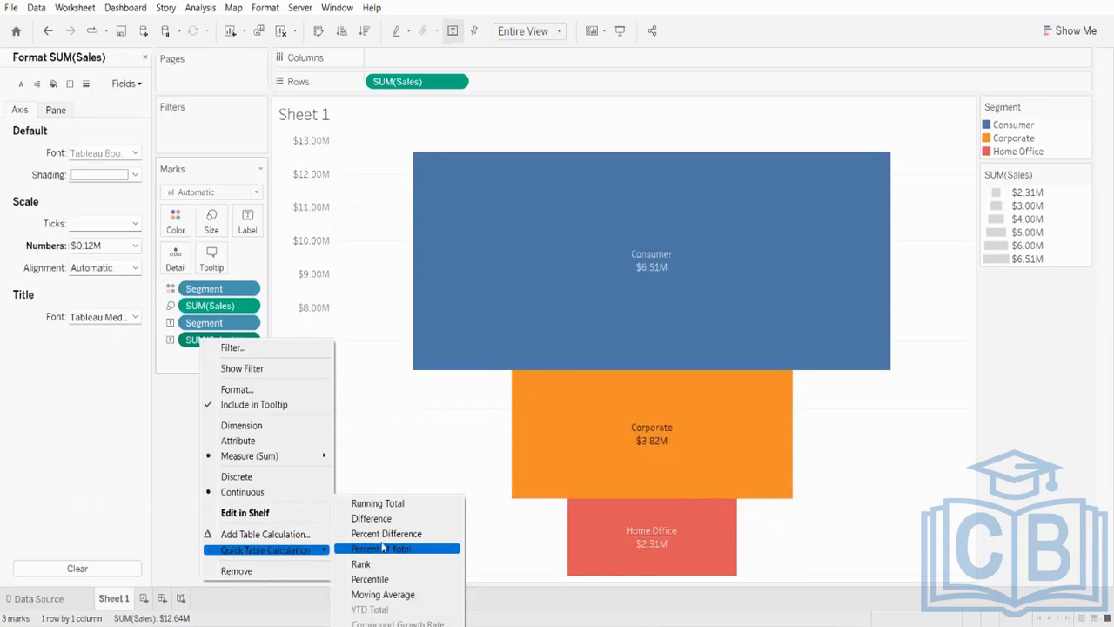
{"action": "left_click", "coordinate": [411, 551]}
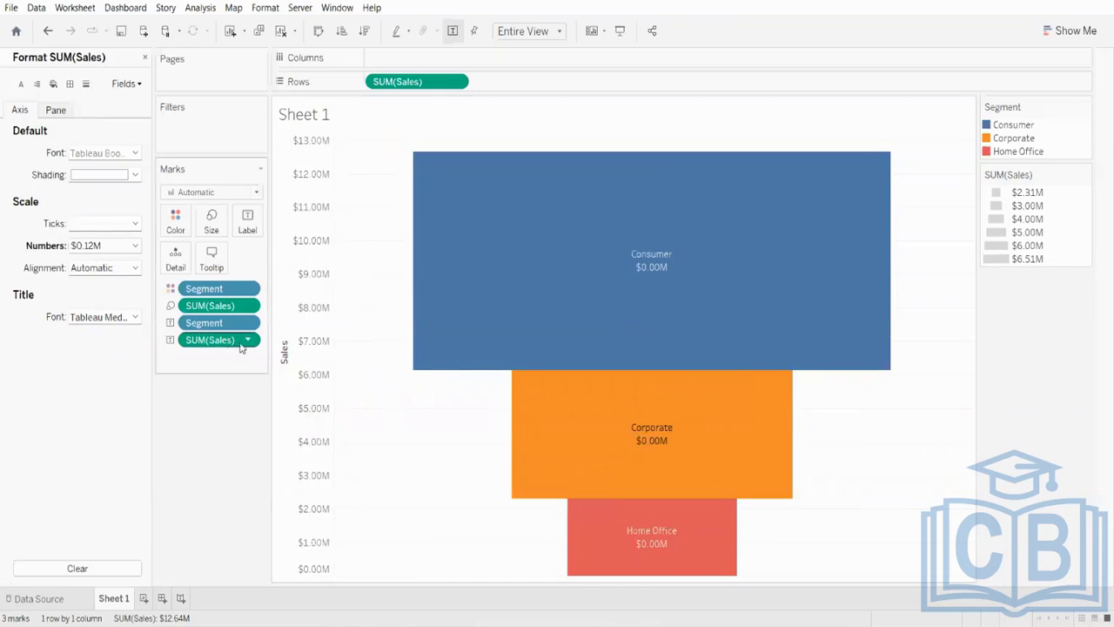
{"action": "mouse_move", "coordinate": [555, 310]}
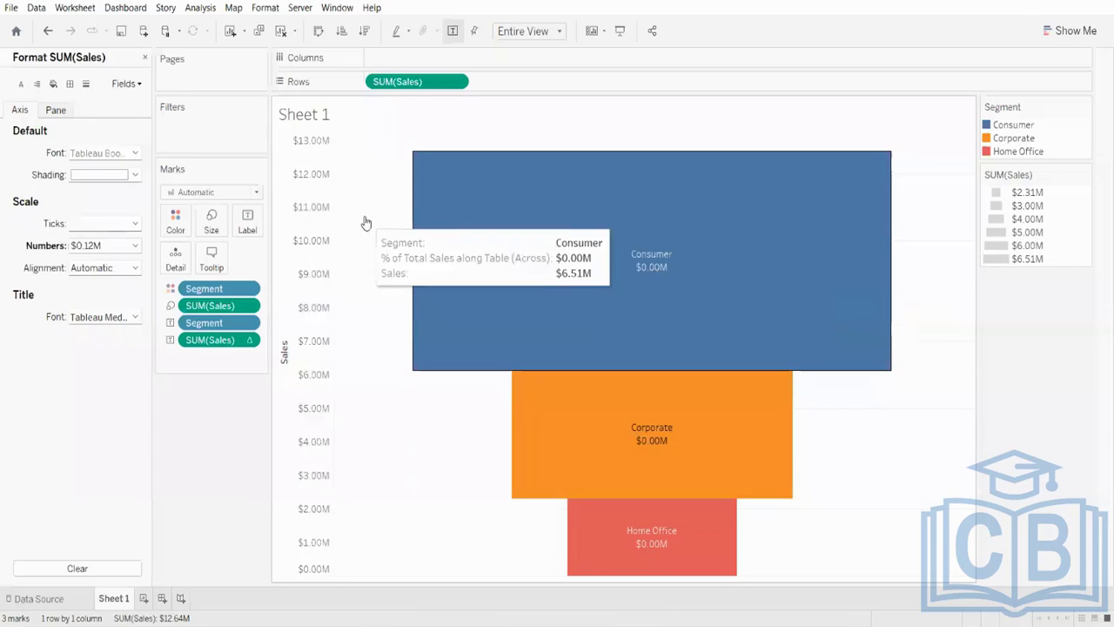
- Remove the Sales calculation from the funnel's labels, and undo taking Sales off Rows
{"action": "left_click_drag", "start_coordinate": [222, 339], "coordinate": [25, 418]}
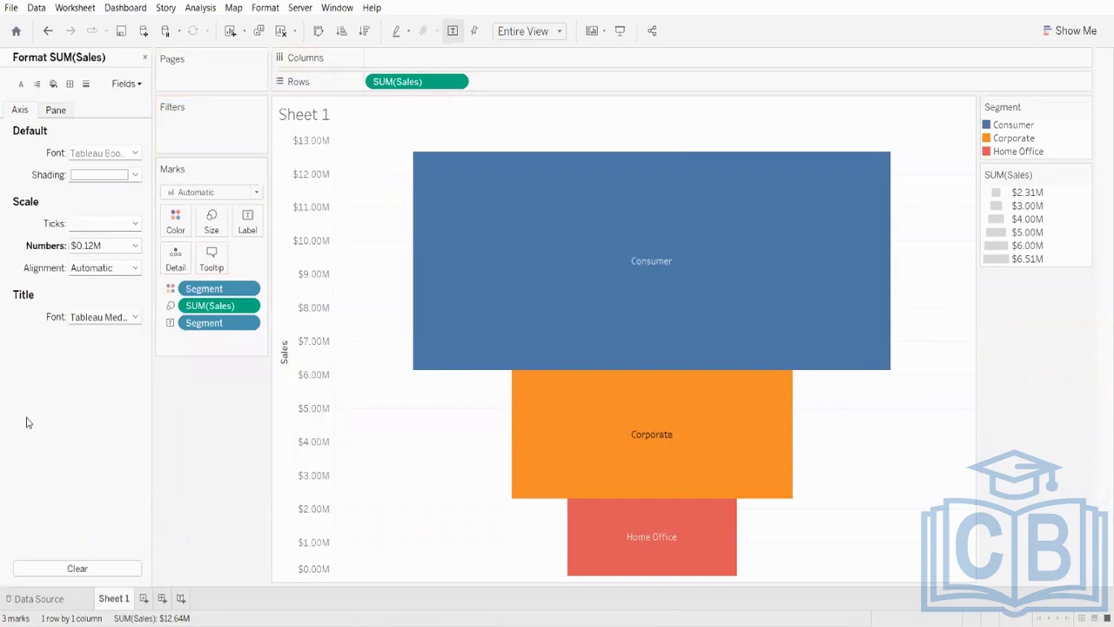
{"action": "left_click_drag", "start_coordinate": [435, 81], "coordinate": [91, 92]}
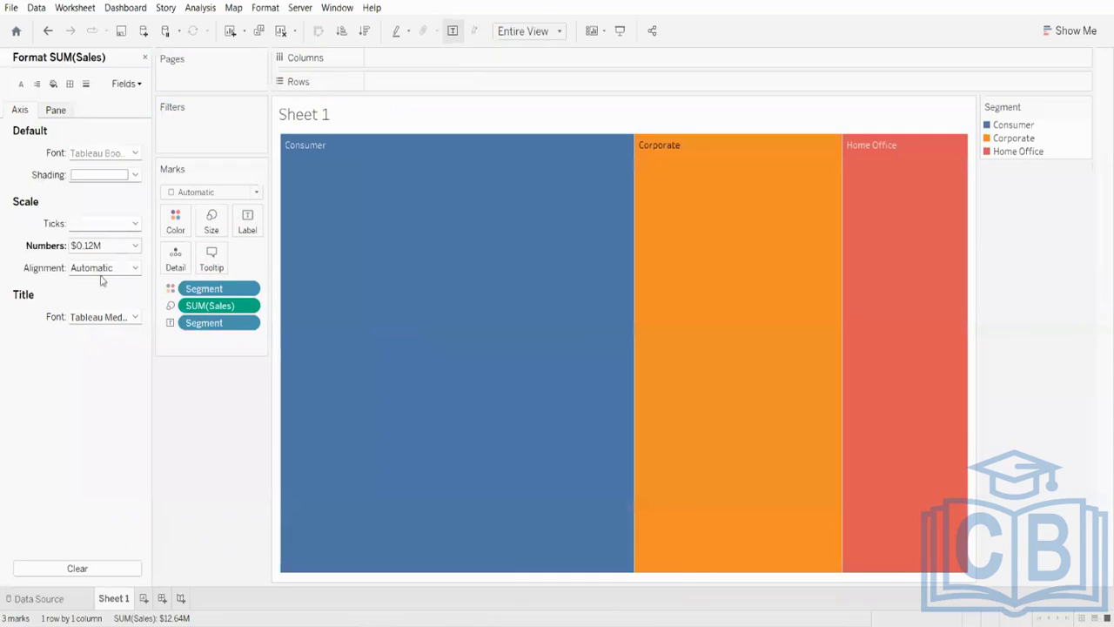
{"action": "key", "text": "ctrl+z"}
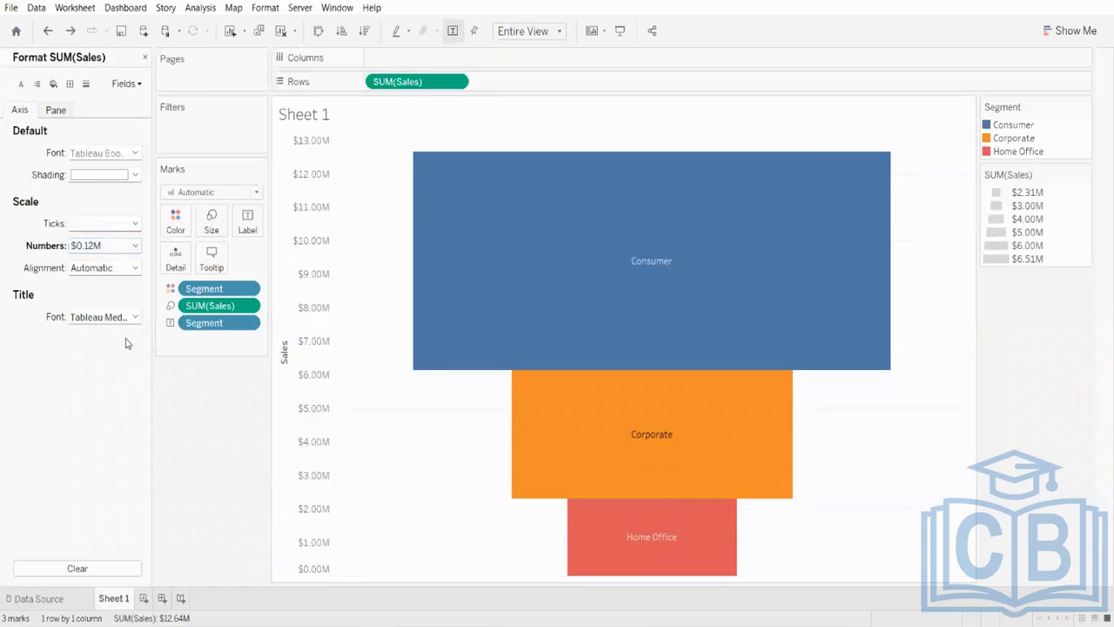
- Apply the Percent of Total quick table calculation to Sales on Rows and close the formatting pane
{"action": "left_click", "coordinate": [456, 81]}
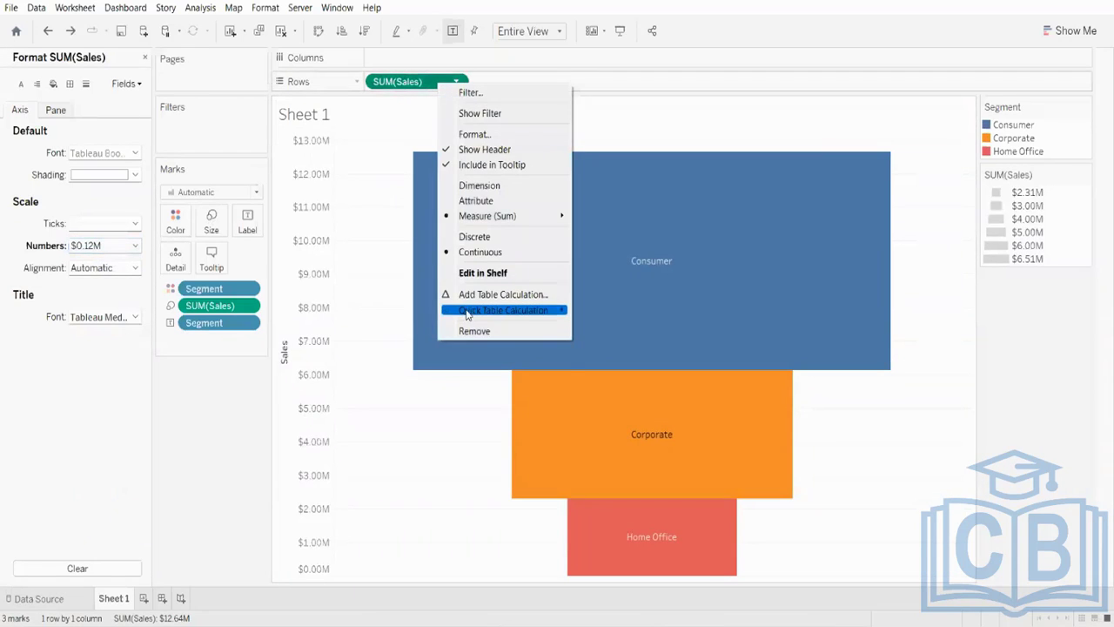
{"action": "mouse_move", "coordinate": [466, 314]}
{"action": "left_click", "coordinate": [621, 356]}
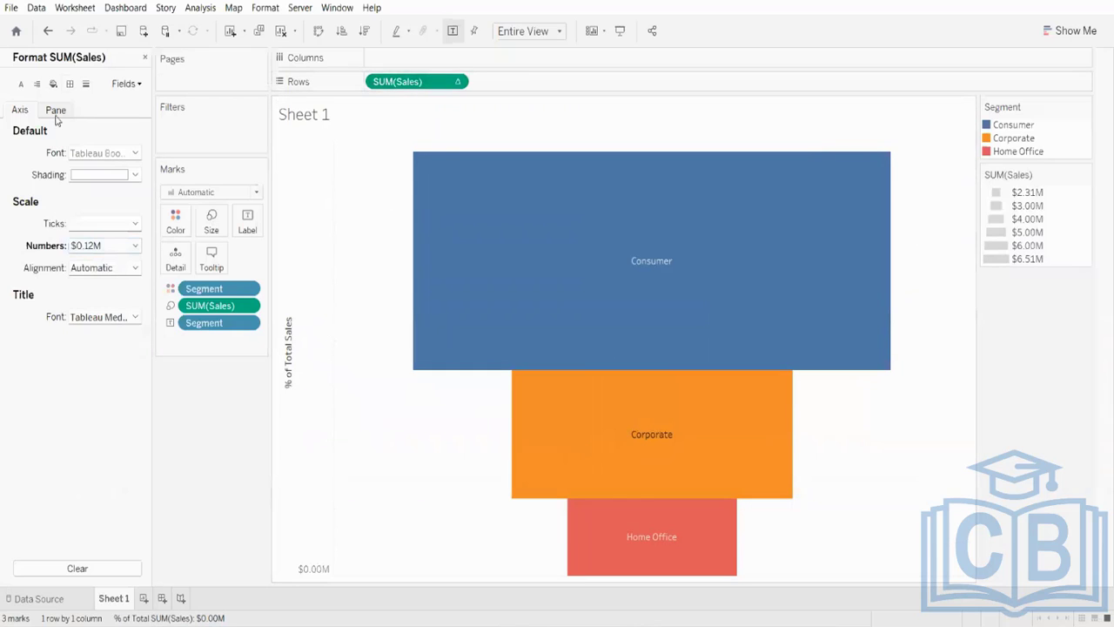
{"action": "left_click", "coordinate": [144, 57]}
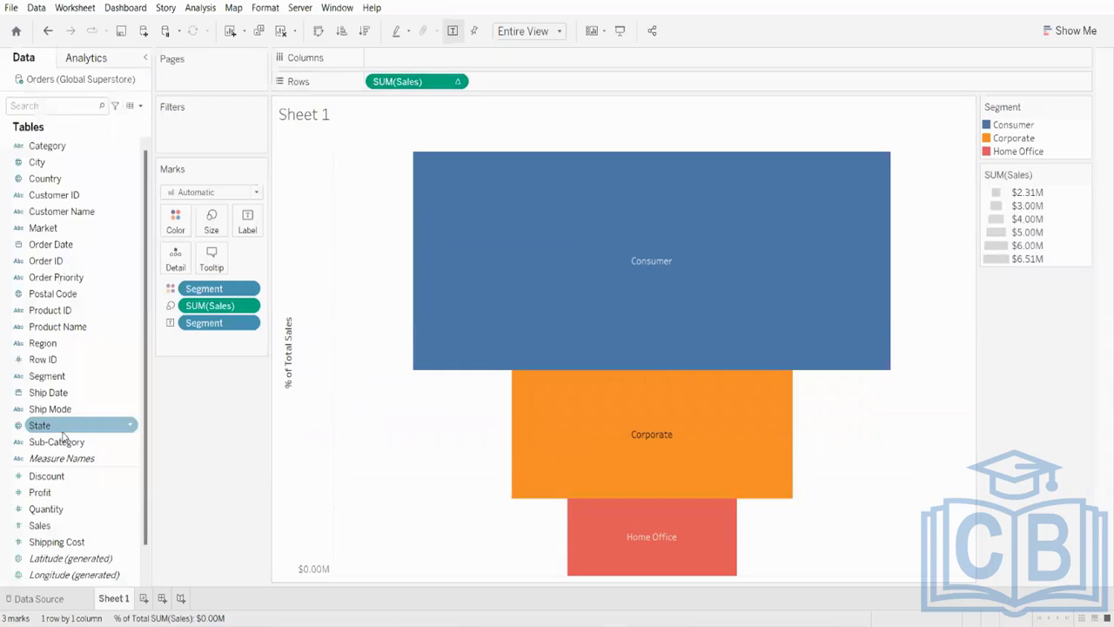
- Add Sales to the funnel's labels and set its default number format to Automatic
{"action": "left_click_drag", "start_coordinate": [67, 528], "coordinate": [257, 230]}
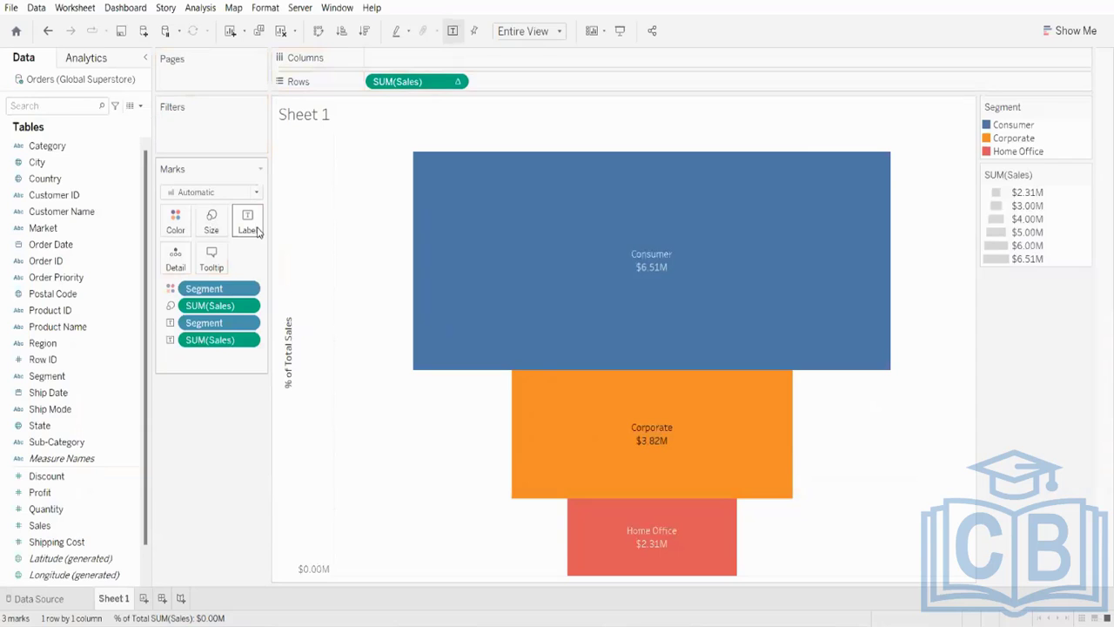
{"action": "right_click", "coordinate": [219, 341]}
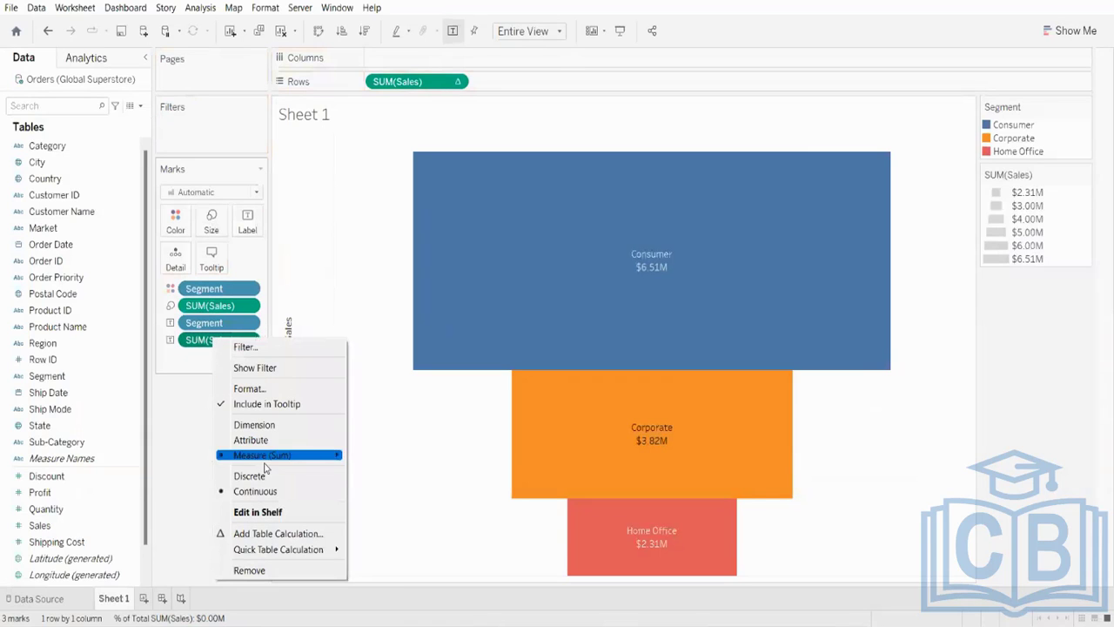
{"action": "left_click", "coordinate": [250, 388]}
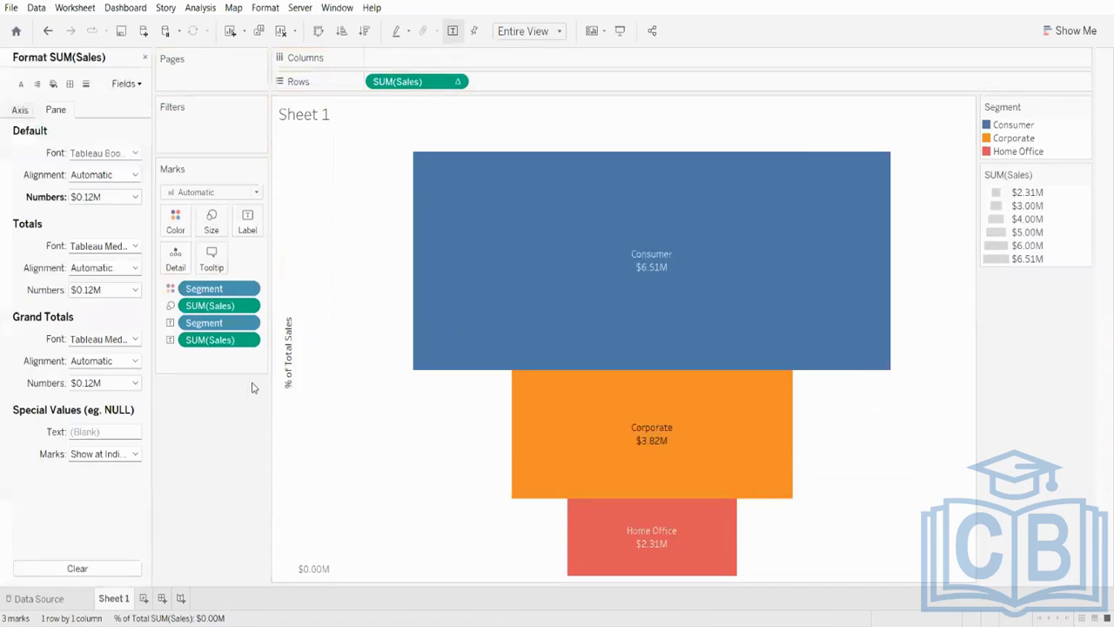
{"action": "left_click", "coordinate": [109, 198]}
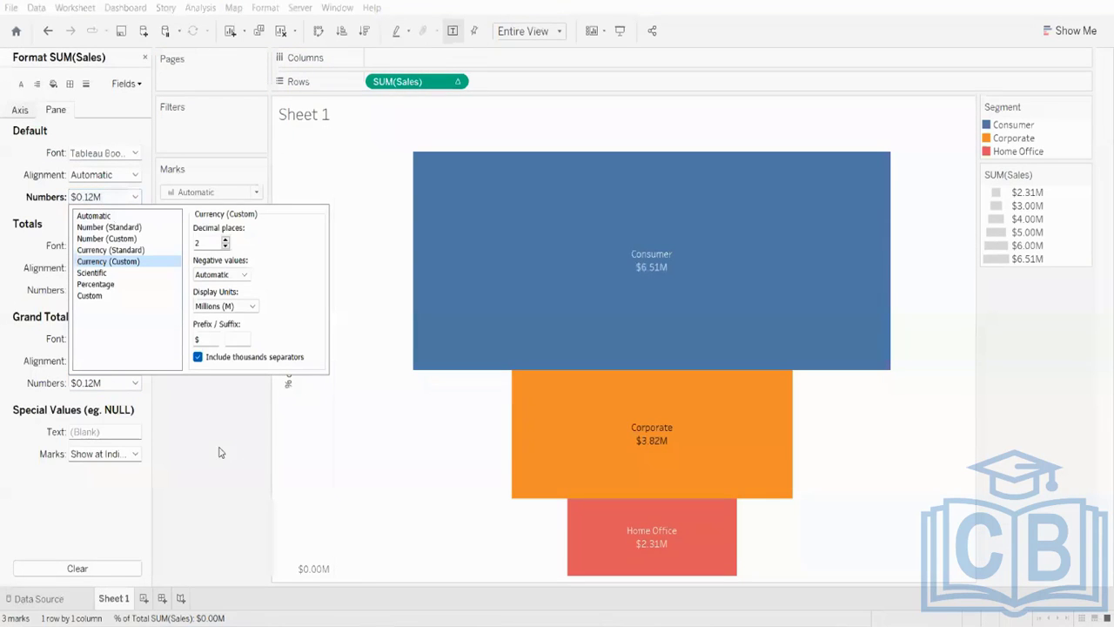
{"action": "key", "text": "Escape"}
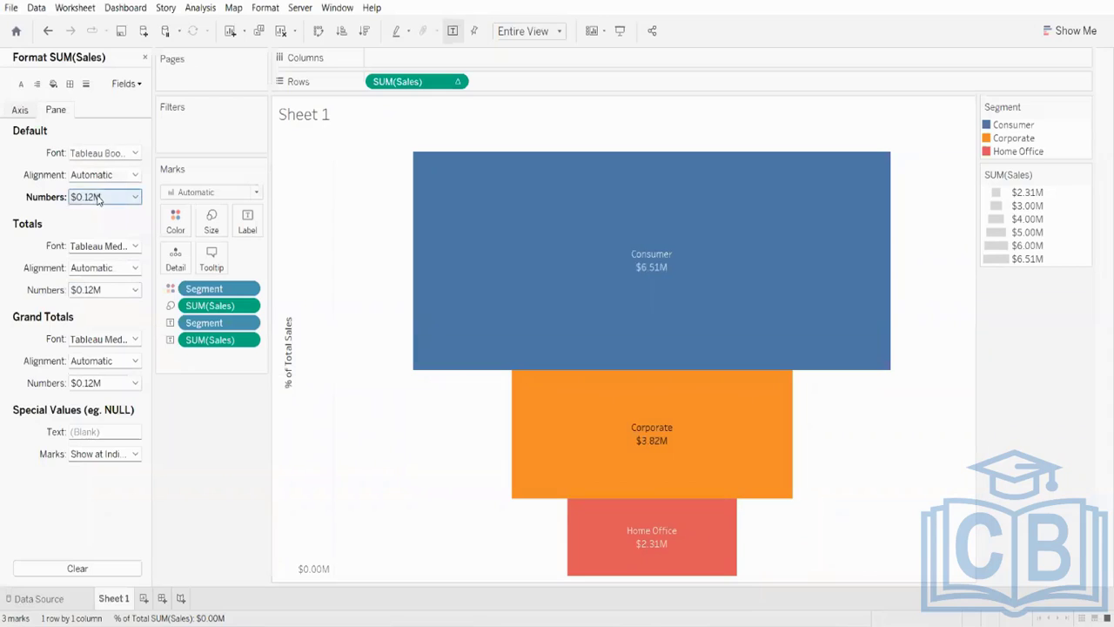
{"action": "left_click", "coordinate": [100, 199]}
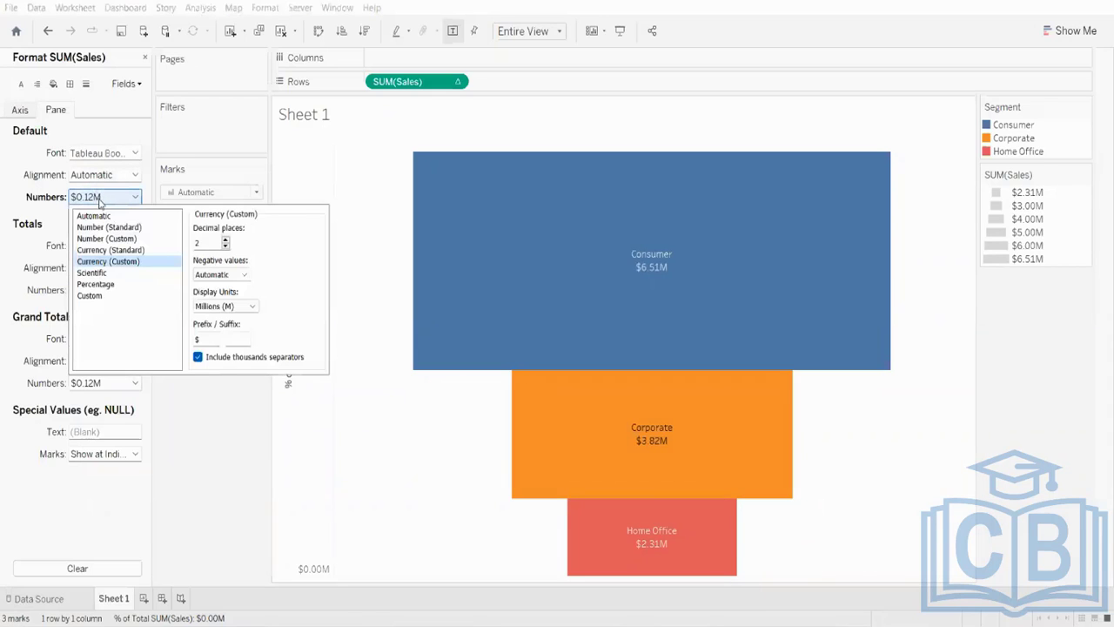
{"action": "left_click", "coordinate": [94, 217]}
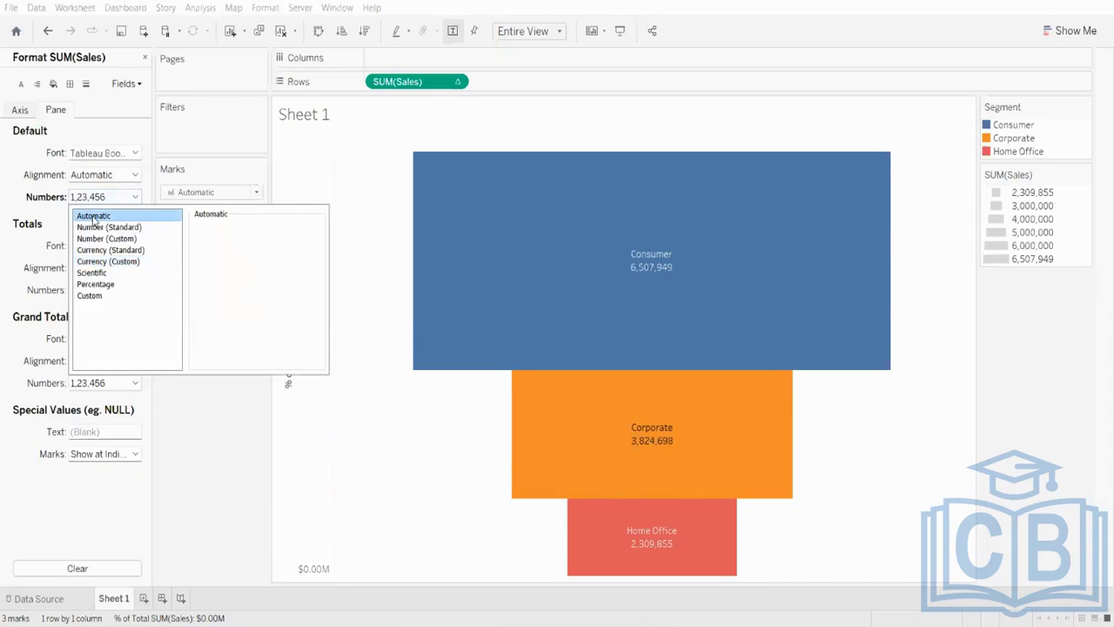
{"action": "left_click", "coordinate": [198, 432]}
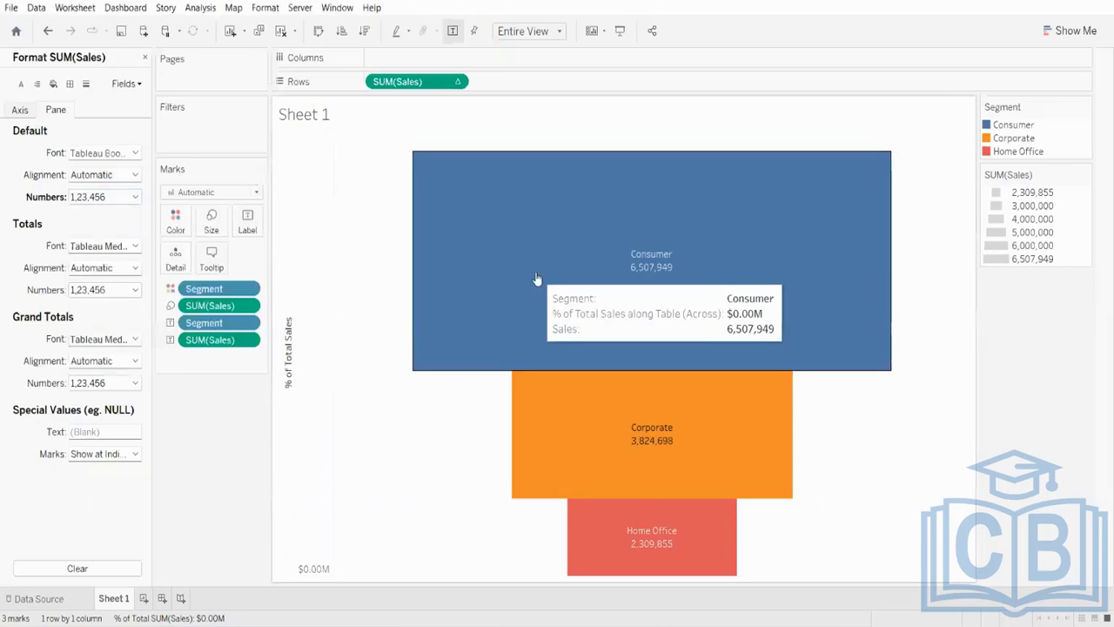
- Reapply the Percent of Total quick table calculation to Sales on Rows and set its axis number format to Automatic
{"action": "right_click", "coordinate": [427, 89]}
{"action": "mouse_move", "coordinate": [498, 345]}
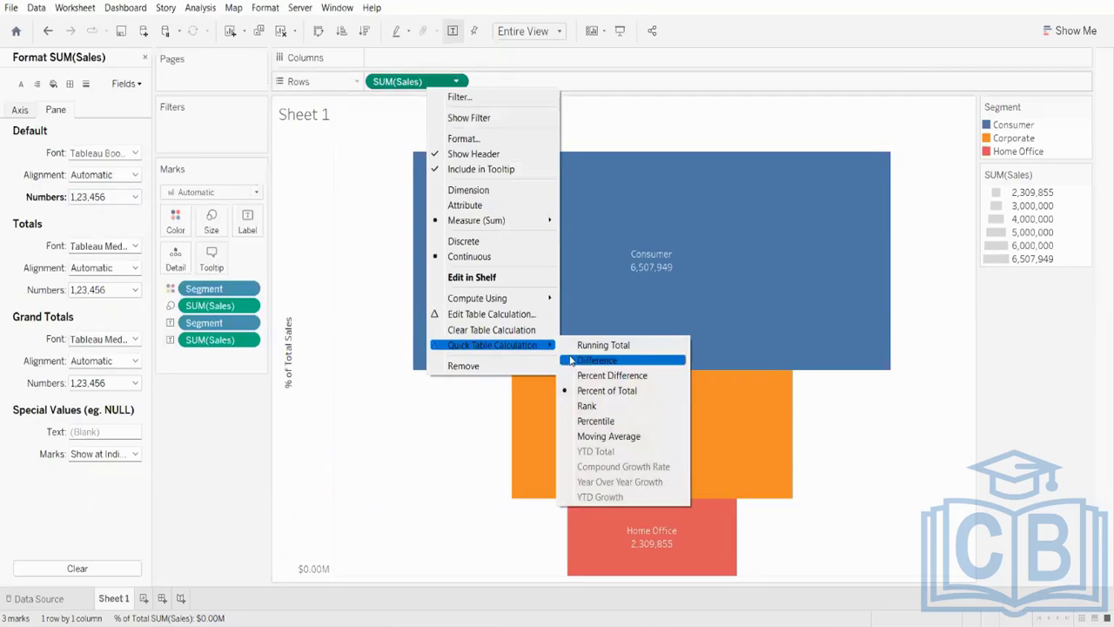
{"action": "left_click", "coordinate": [597, 392]}
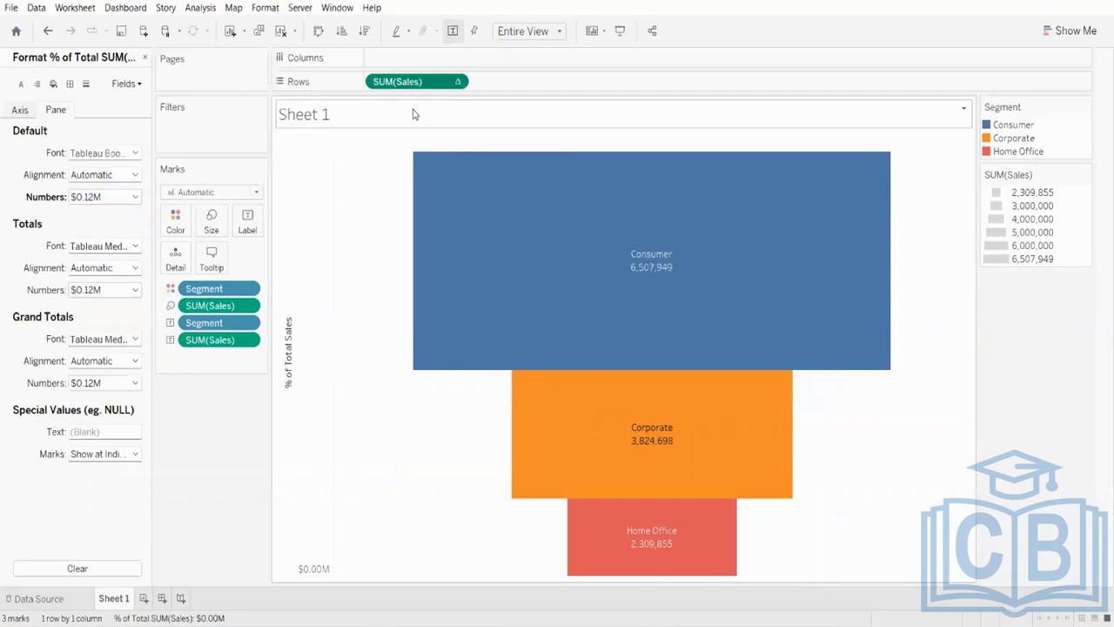
{"action": "left_click", "coordinate": [20, 110]}
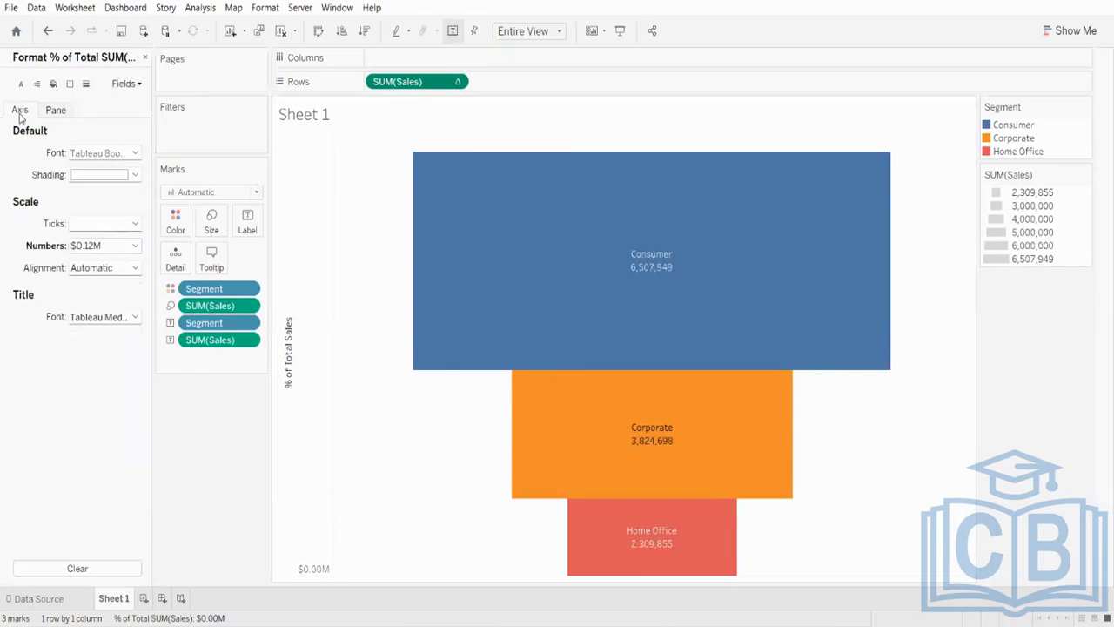
{"action": "left_click", "coordinate": [109, 249]}
{"action": "left_click", "coordinate": [102, 264]}
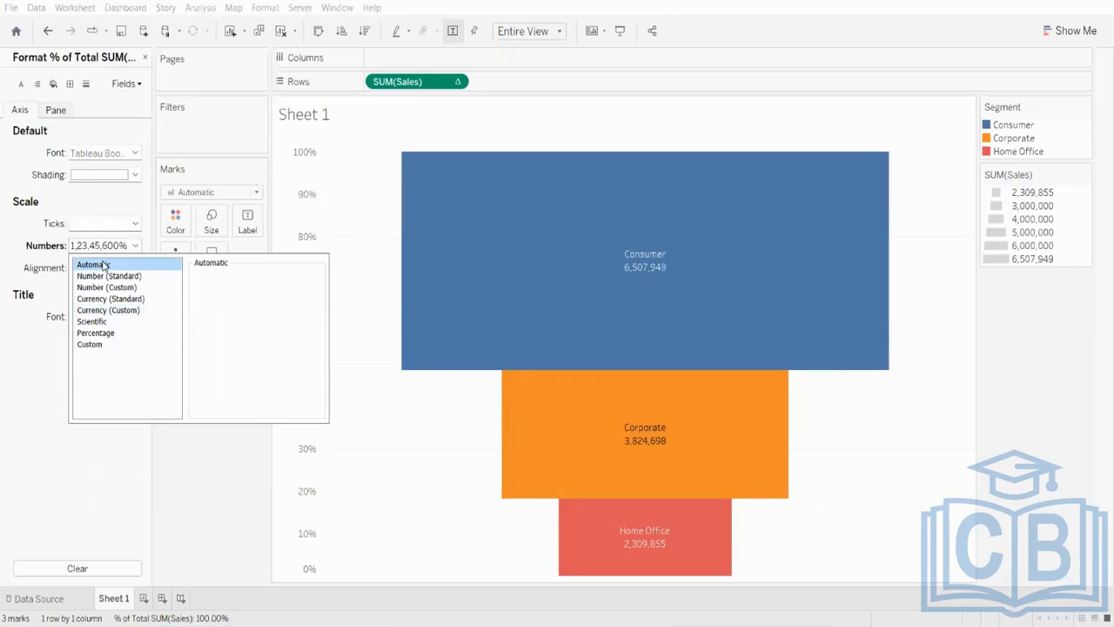
{"action": "left_click", "coordinate": [209, 474]}
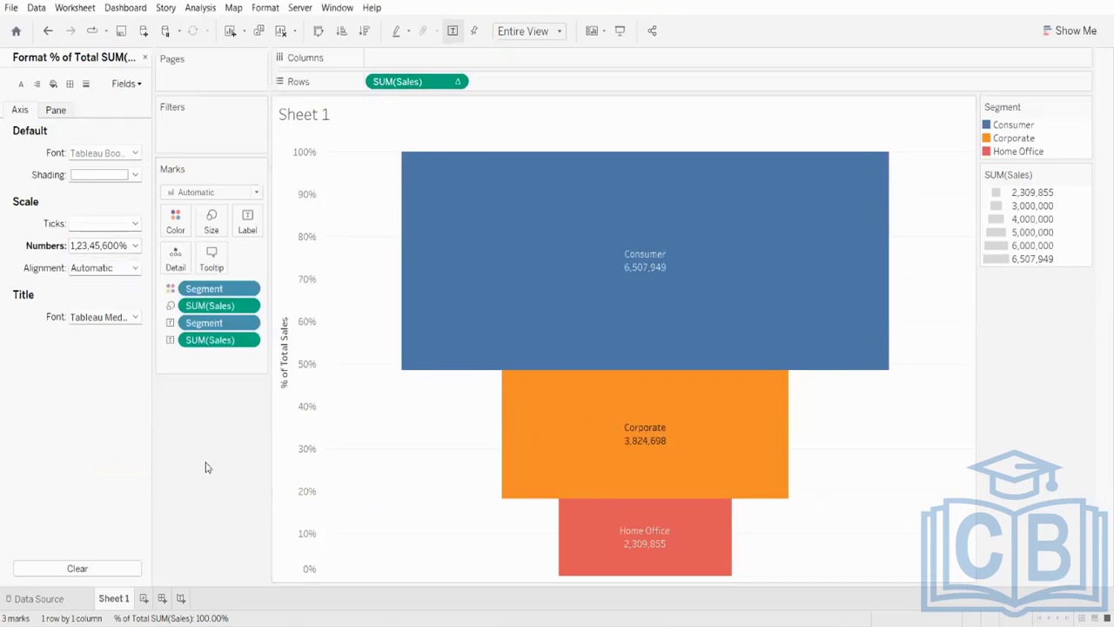
- Apply the Percent of Total quick table calculation to the Sales label and set its default number format to Automatic
{"action": "left_click", "coordinate": [61, 112]}
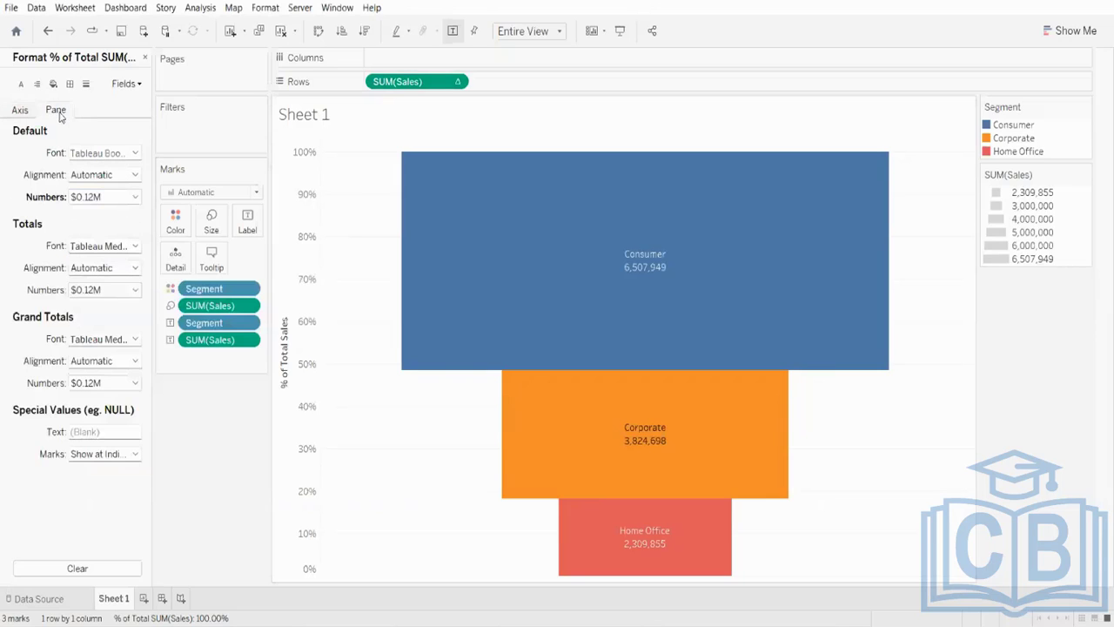
{"action": "right_click", "coordinate": [205, 344]}
{"action": "mouse_move", "coordinate": [296, 556]}
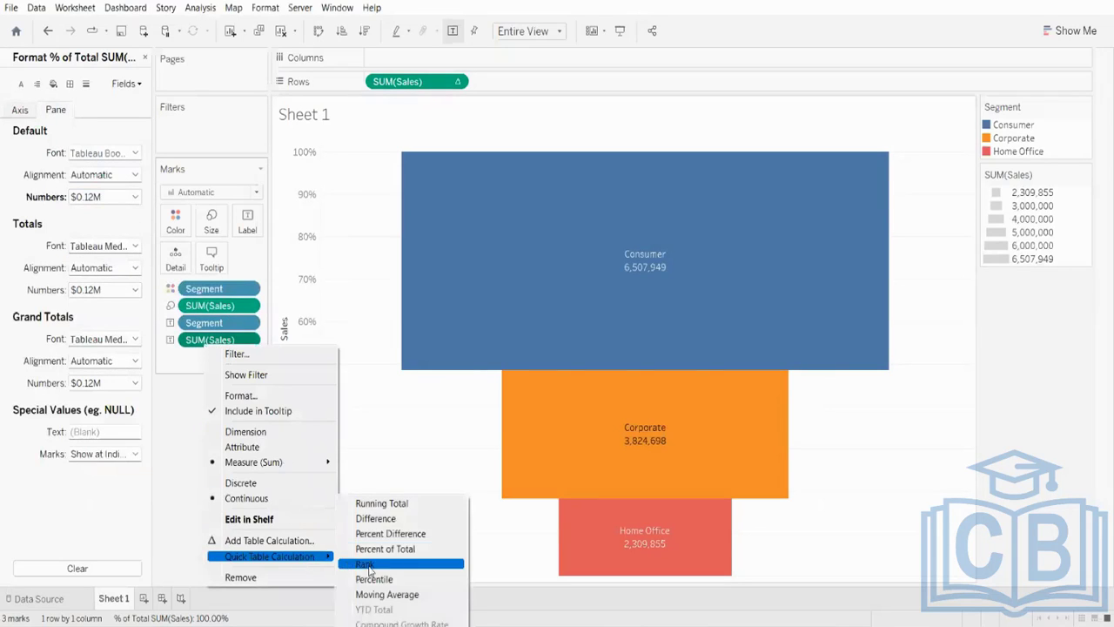
{"action": "left_click", "coordinate": [389, 548]}
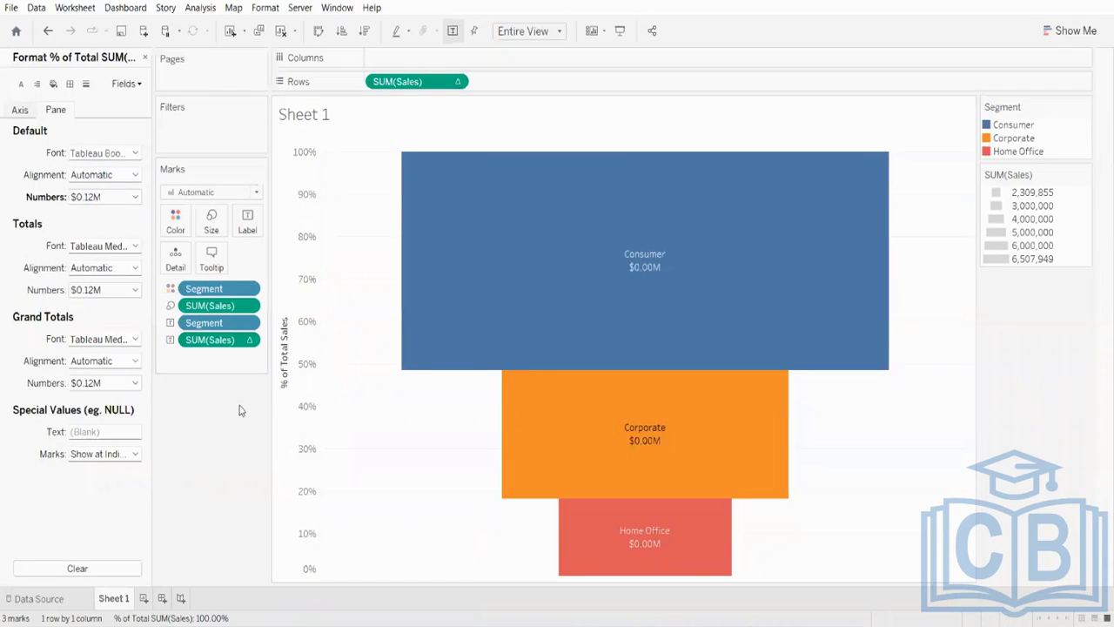
{"action": "left_click", "coordinate": [103, 197]}
{"action": "left_click", "coordinate": [94, 216]}
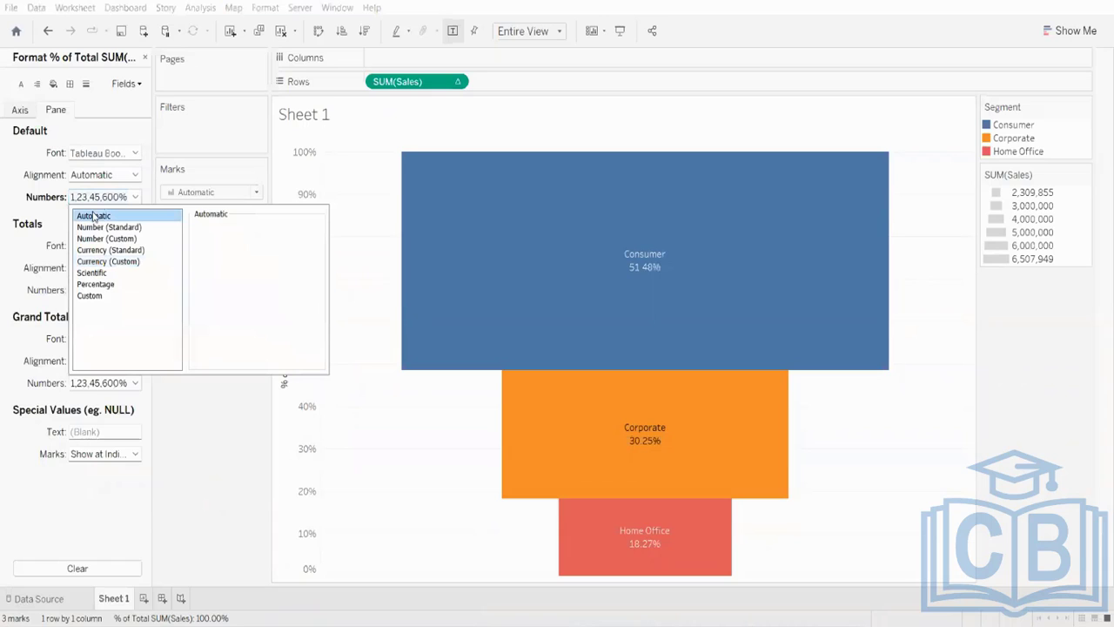
{"action": "left_click", "coordinate": [244, 499]}
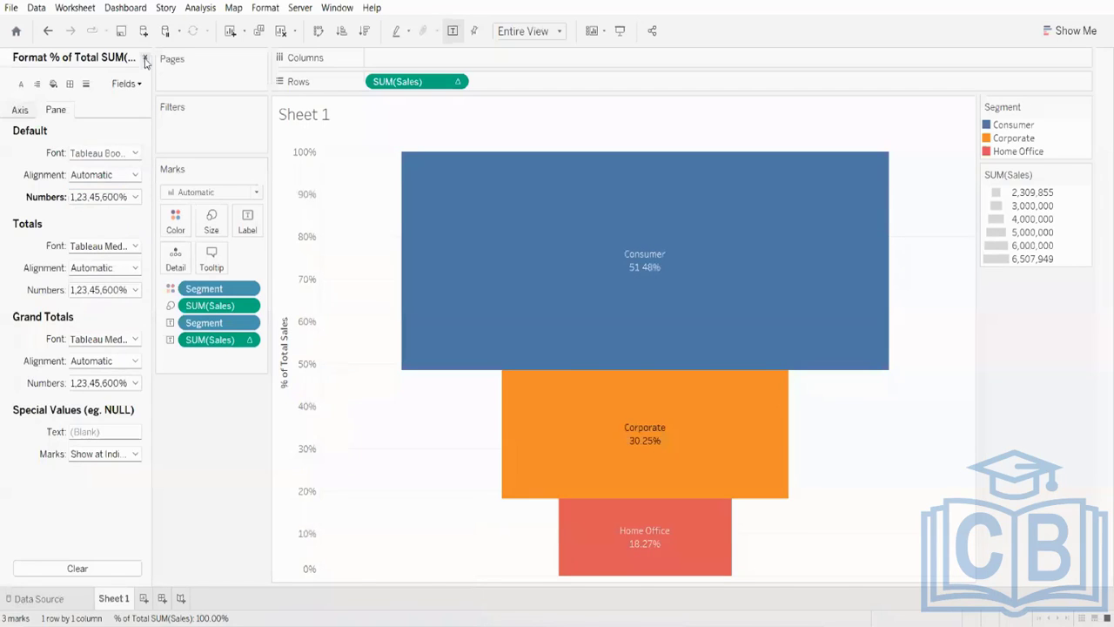
{"action": "left_click", "coordinate": [146, 59]}
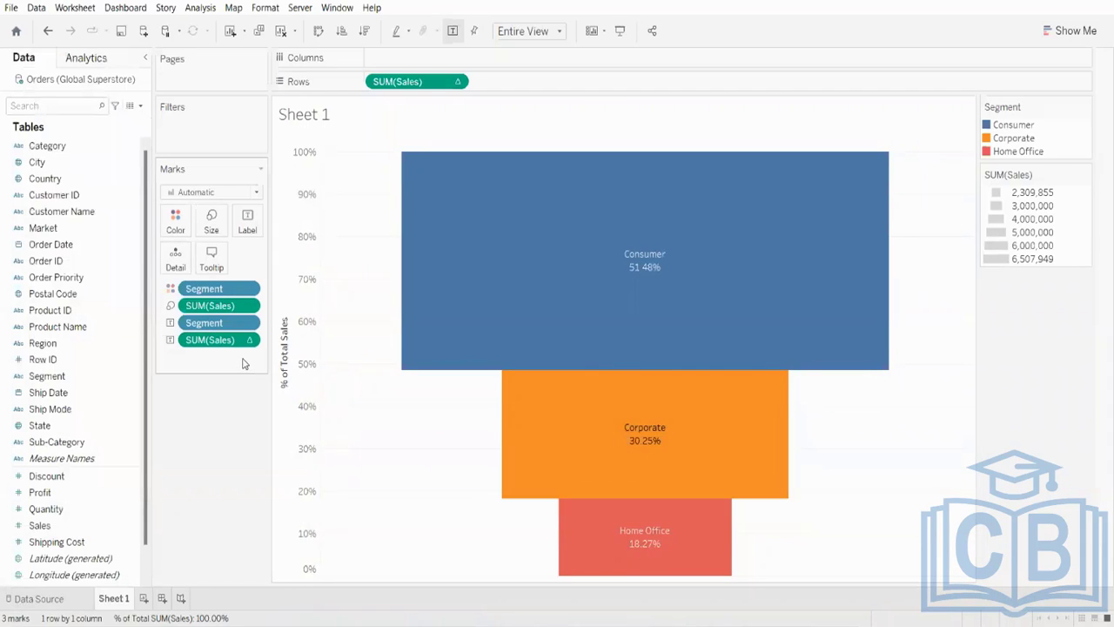
- Clear the sheet and build a horizontal bar chart of Sales by Ship Mode, sorted in descending order
{"action": "mouse_move", "coordinate": [662, 291]}
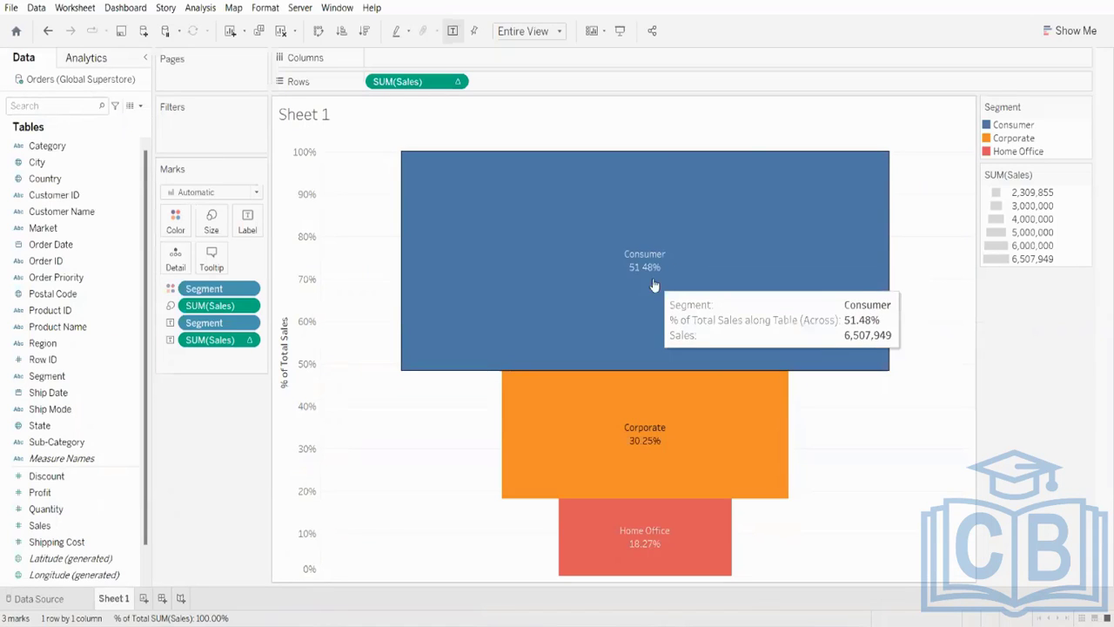
{"action": "mouse_move", "coordinate": [684, 430]}
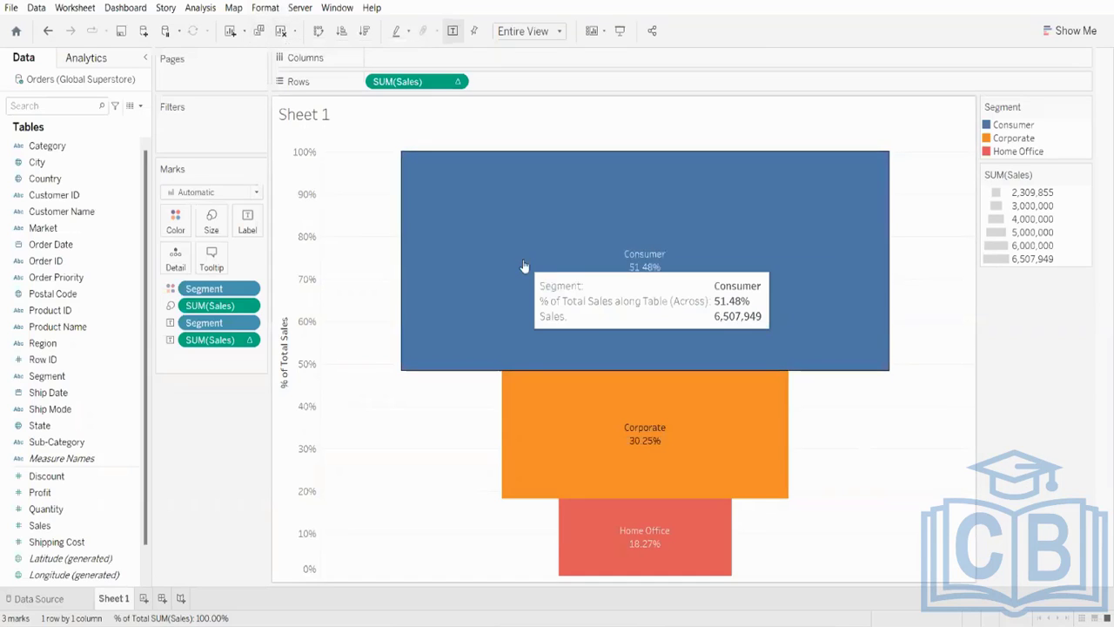
{"action": "left_click", "coordinate": [281, 32]}
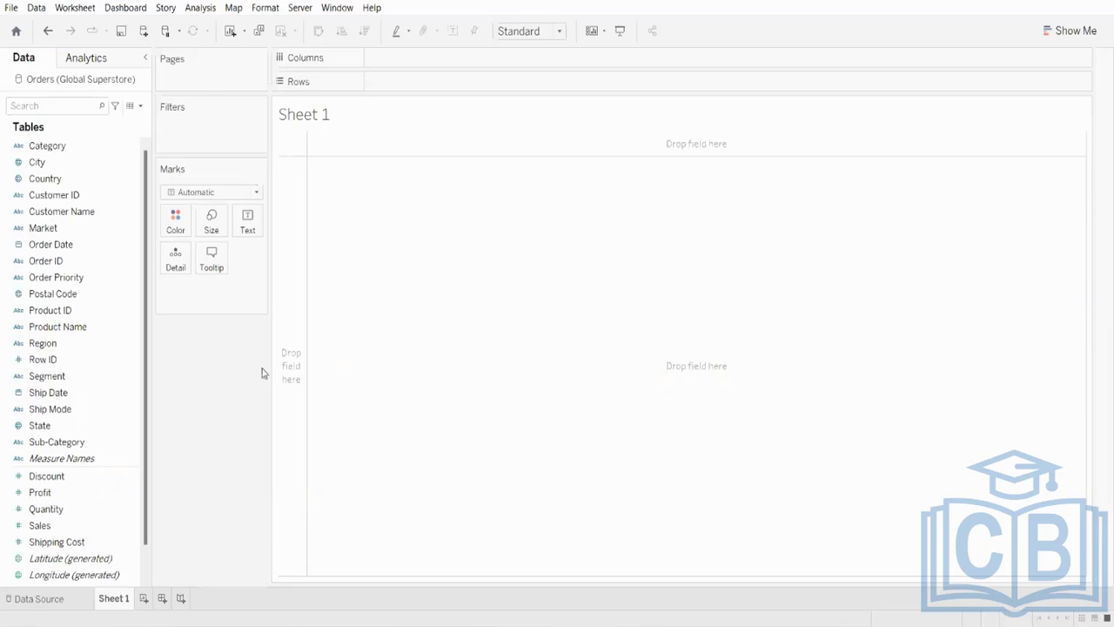
{"action": "left_click", "coordinate": [42, 409]}
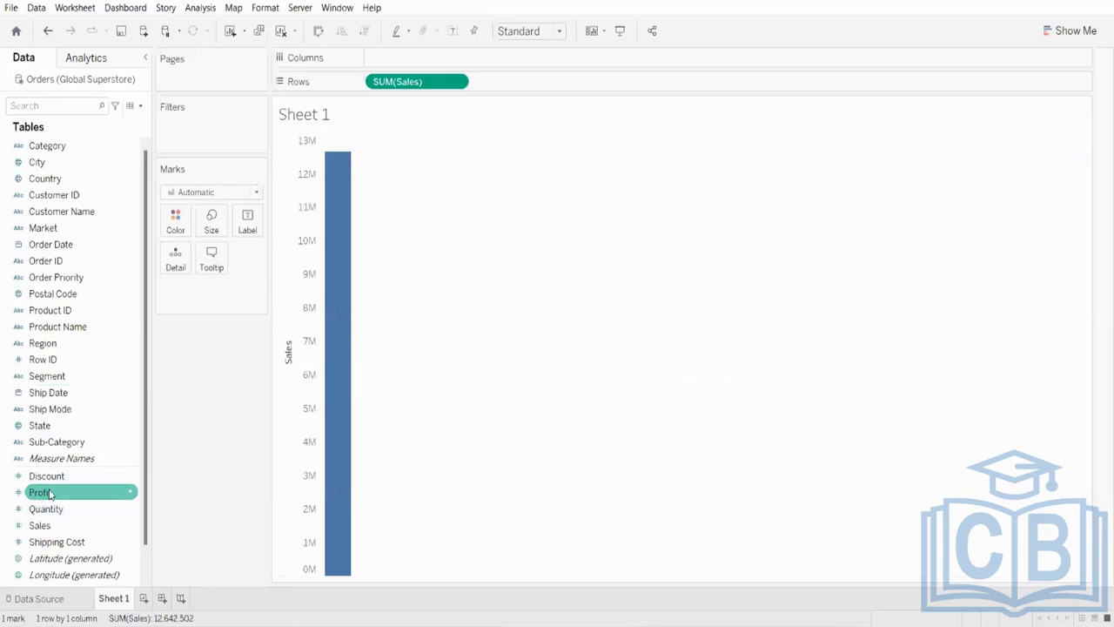
{"action": "double_click", "coordinate": [68, 410]}
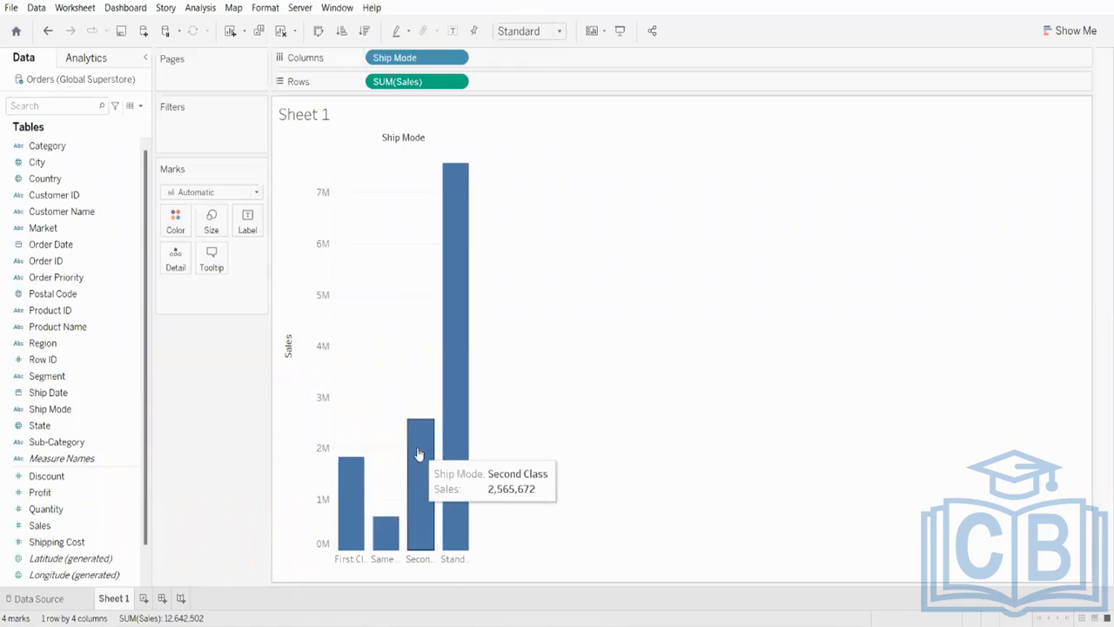
{"action": "left_click", "coordinate": [319, 32]}
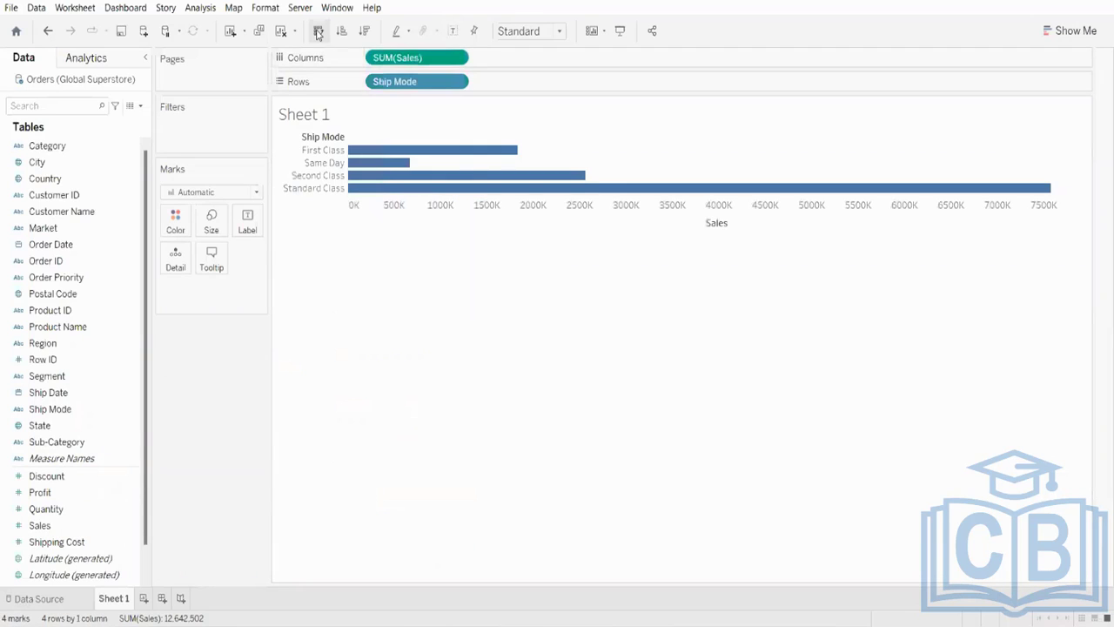
{"action": "left_click", "coordinate": [365, 33]}
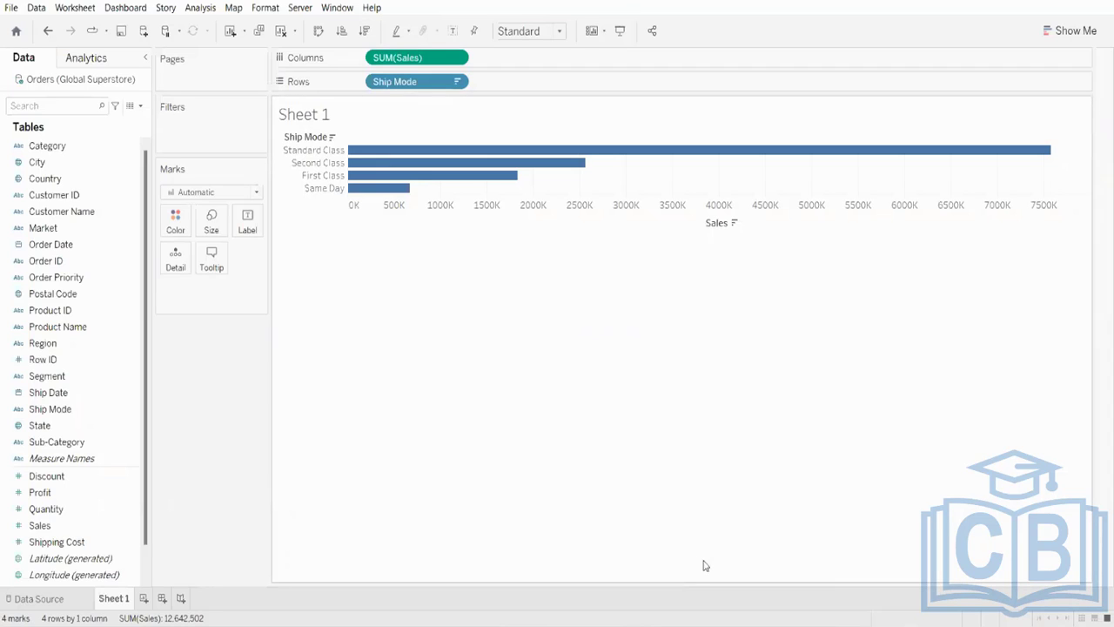
- Change the mark type to Area and fit the Ship Mode chart to the entire view
{"action": "left_click", "coordinate": [256, 199]}
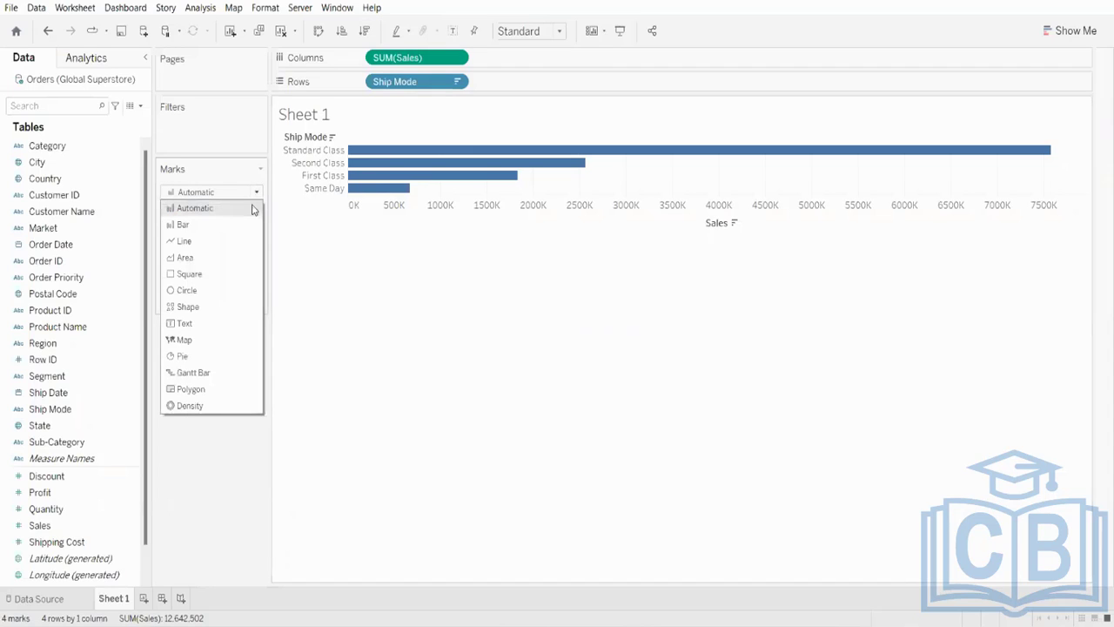
{"action": "left_click", "coordinate": [195, 373]}
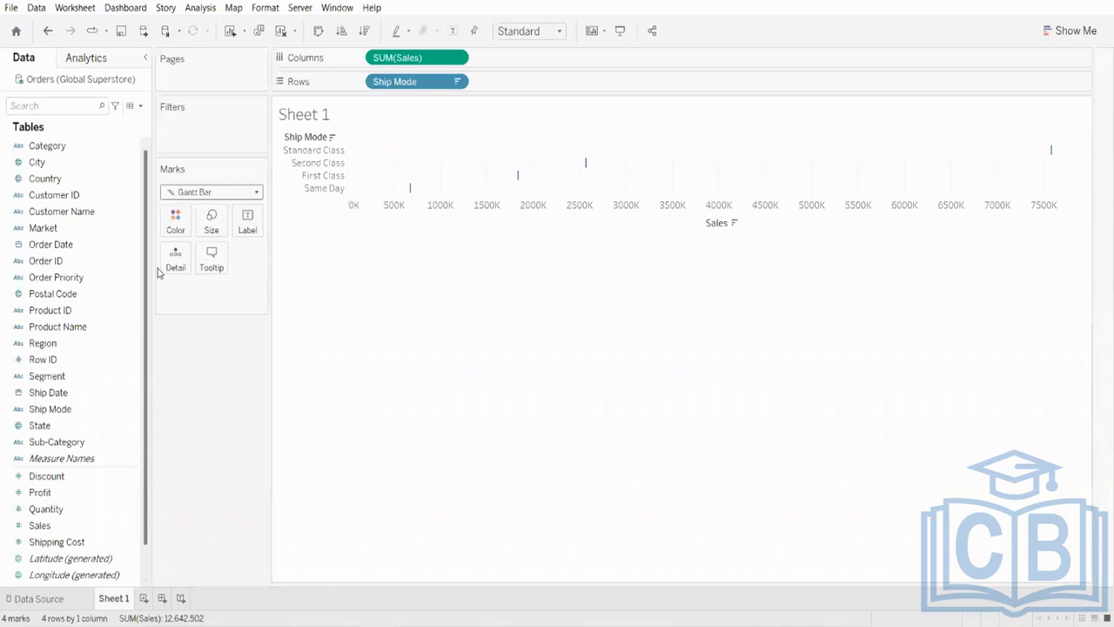
{"action": "left_click", "coordinate": [231, 192]}
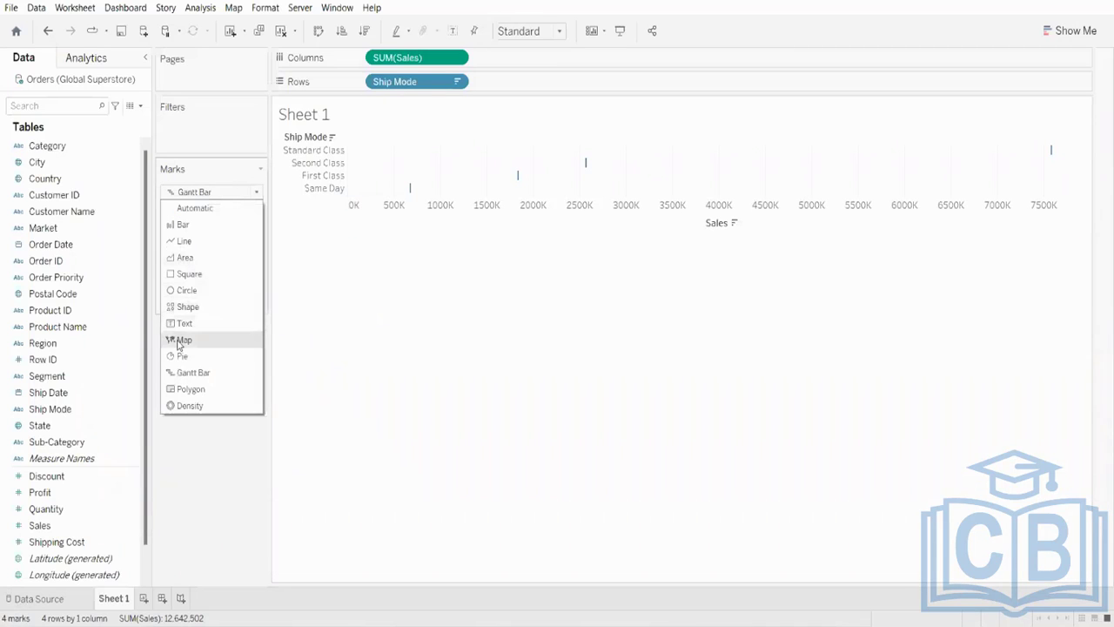
{"action": "left_click", "coordinate": [179, 261]}
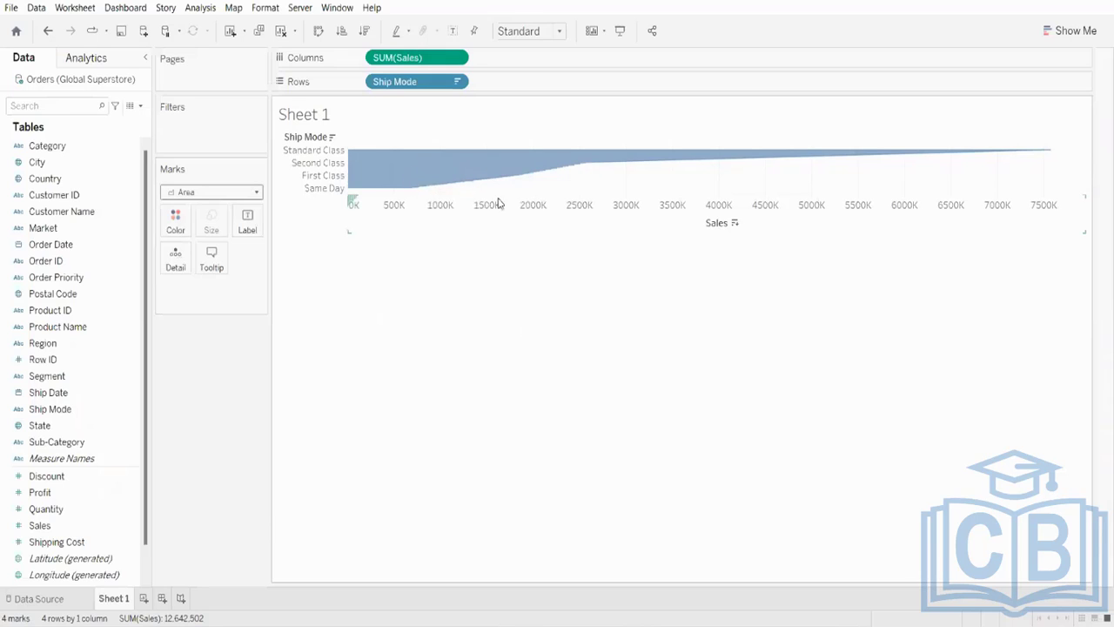
{"action": "mouse_move", "coordinate": [450, 185]}
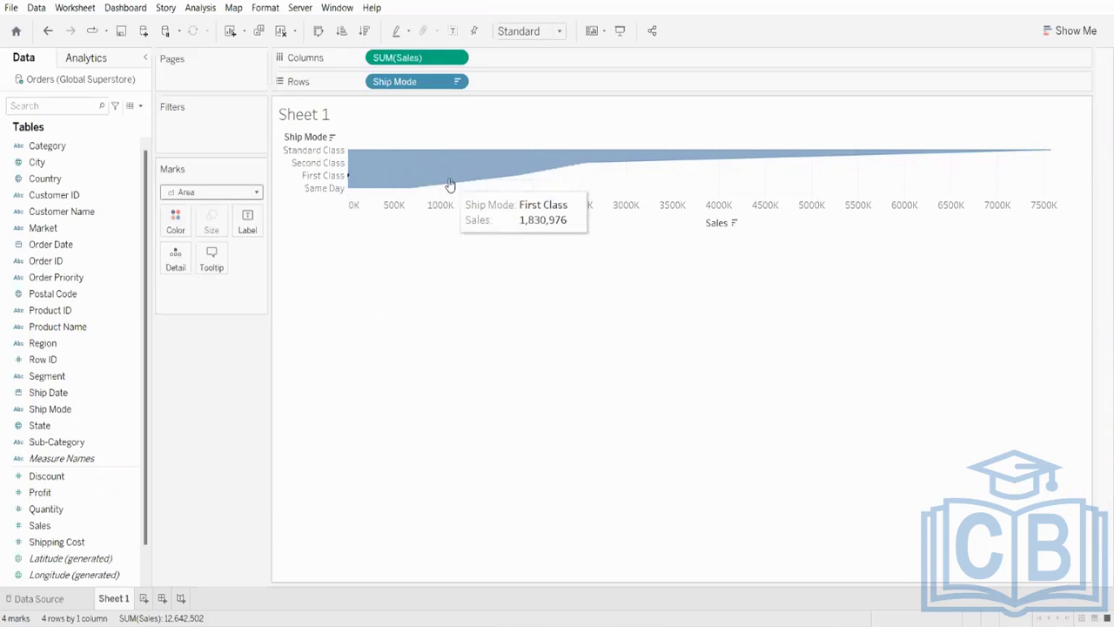
{"action": "left_click", "coordinate": [514, 32]}
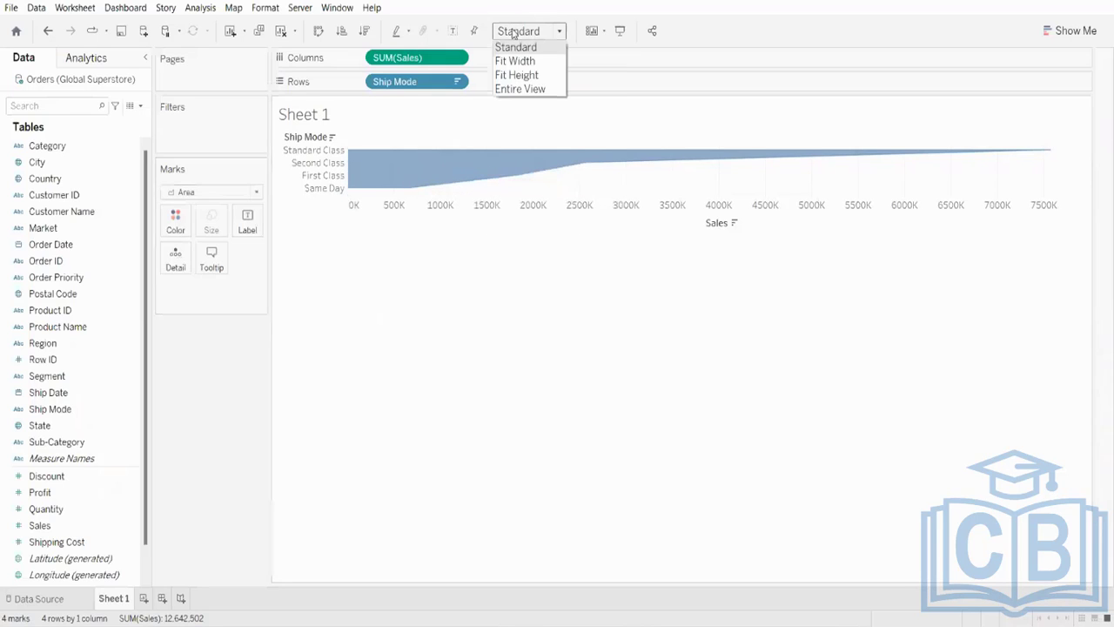
{"action": "left_click", "coordinate": [519, 89]}
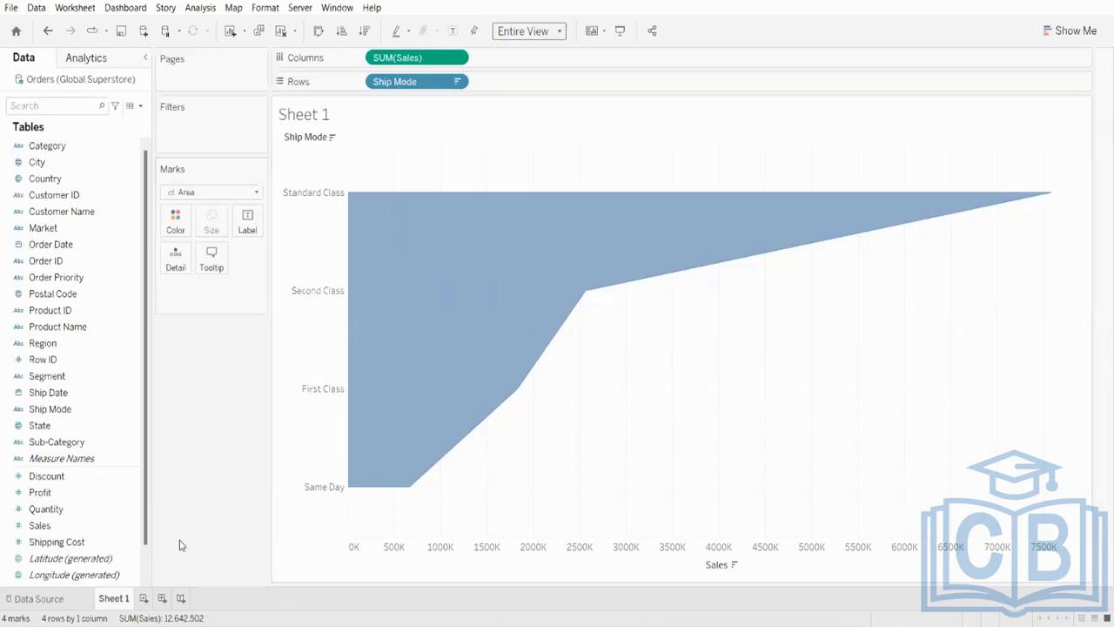
- Create a calculated field from Sales named Negative Sales with the formula -[Sales]
{"action": "left_click", "coordinate": [68, 510]}
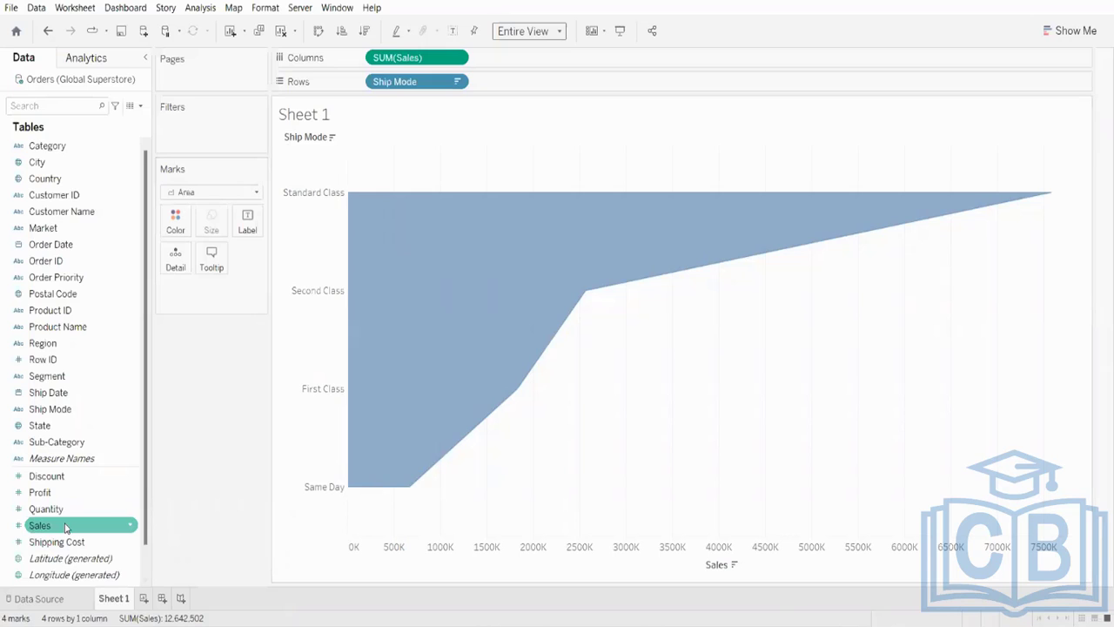
{"action": "right_click", "coordinate": [66, 526]}
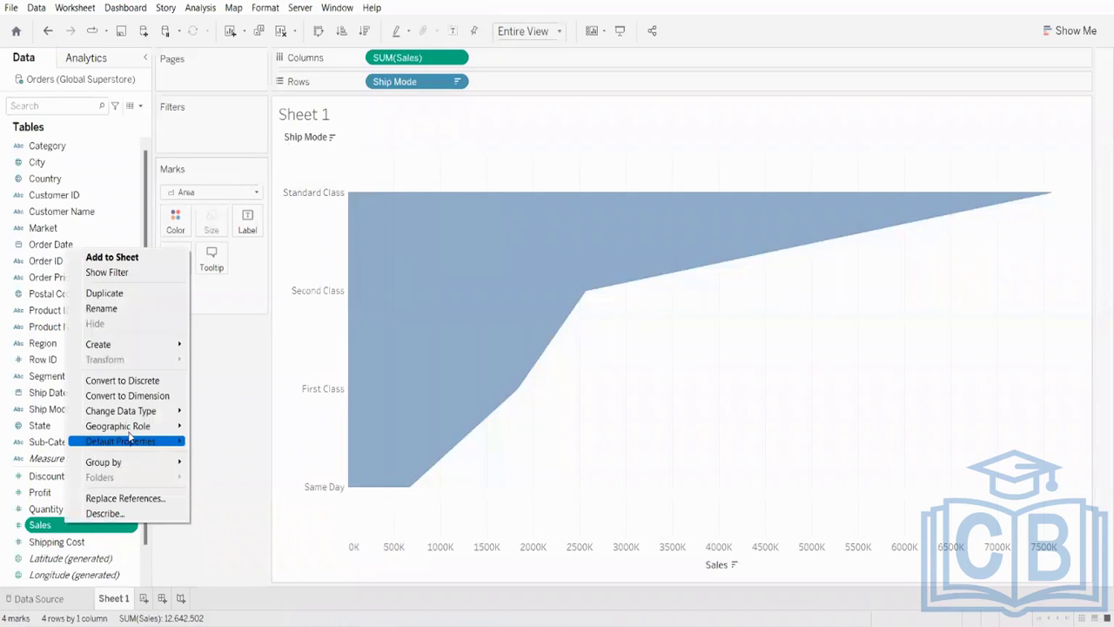
{"action": "mouse_move", "coordinate": [146, 344]}
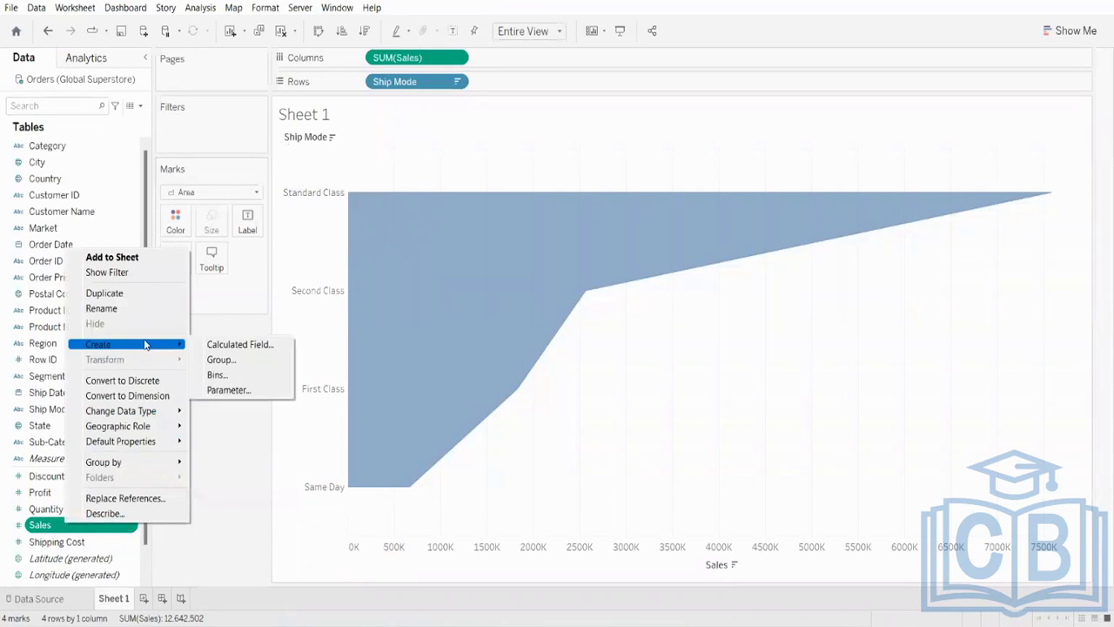
{"action": "left_click", "coordinate": [232, 349]}
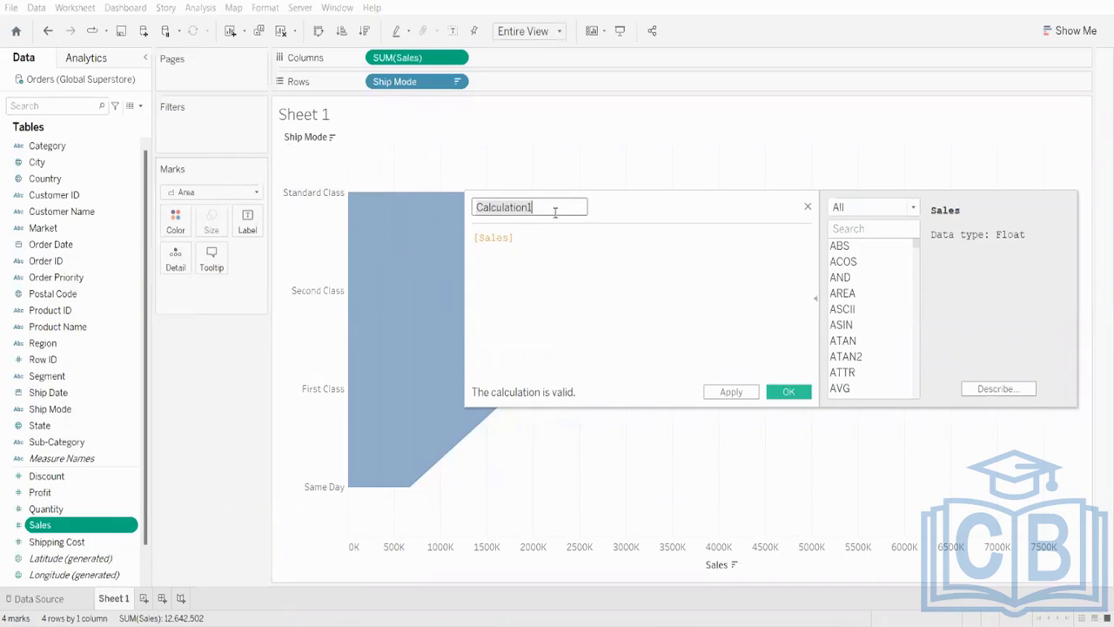
{"action": "key", "text": "BackSpace"}
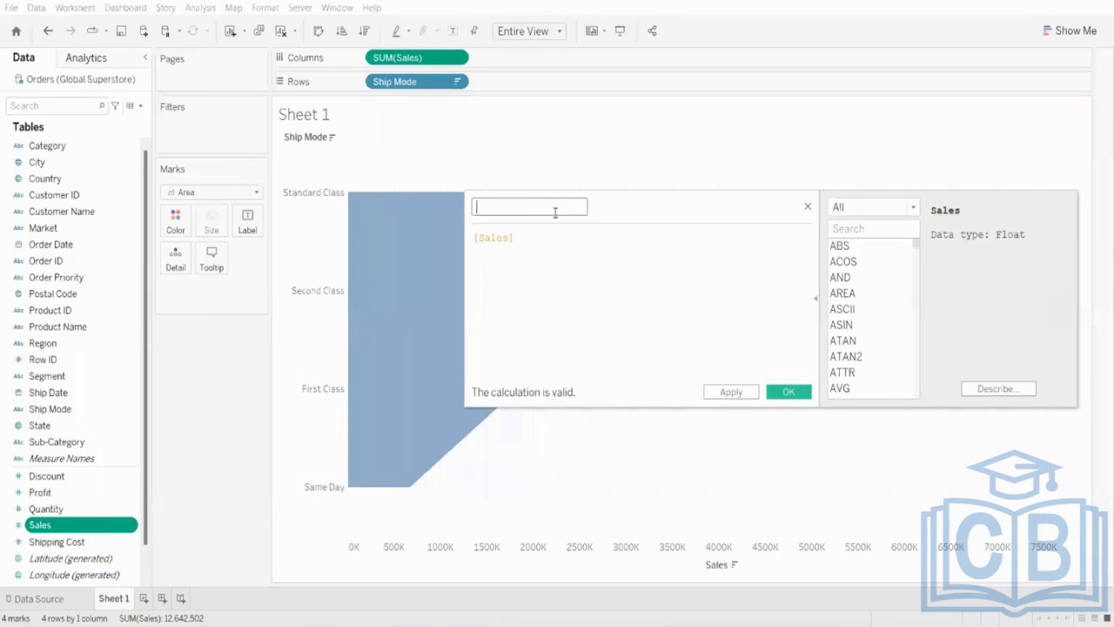
{"action": "type", "text": "Negati"}
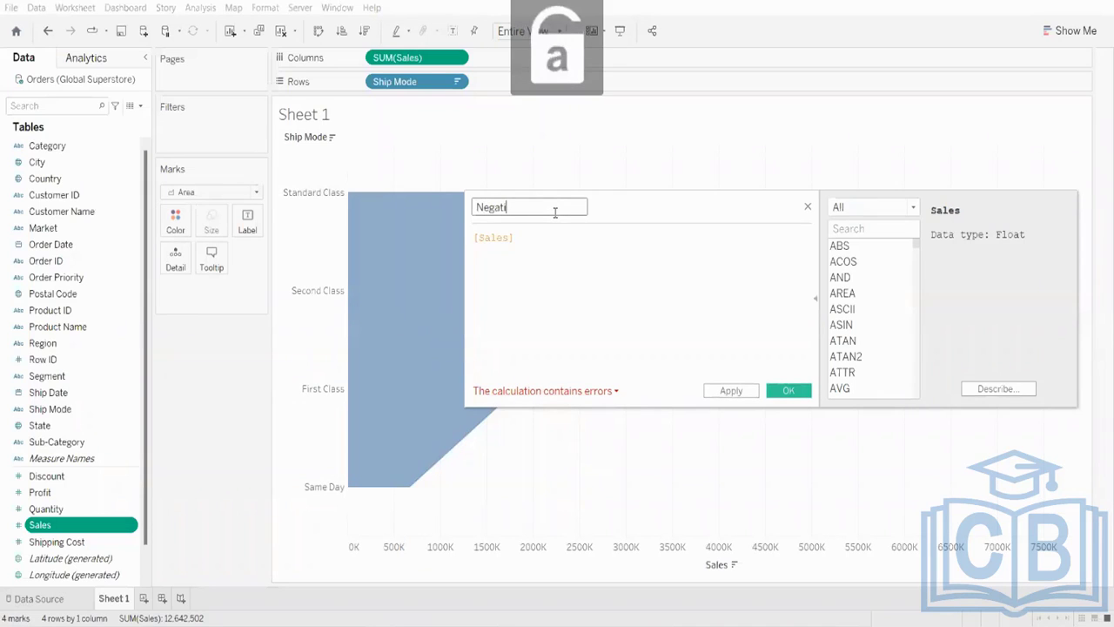
{"action": "type", "text": "ve Sales"}
{"action": "left_click", "coordinate": [477, 242]}
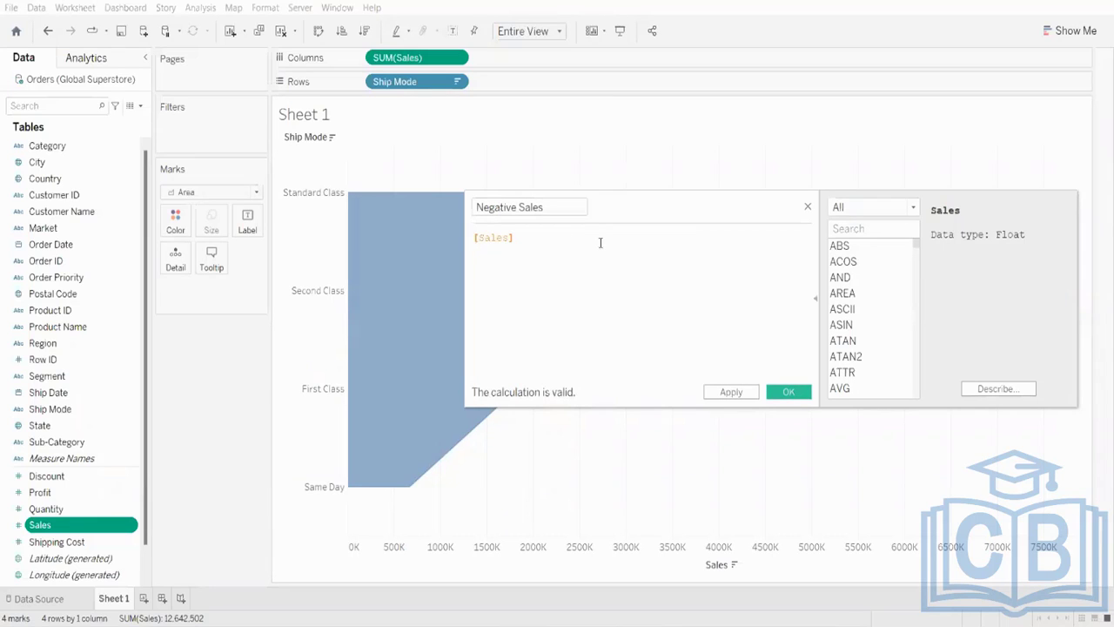
{"action": "type", "text": "-"}
{"action": "left_click", "coordinate": [731, 393]}
{"action": "left_click", "coordinate": [789, 392]}
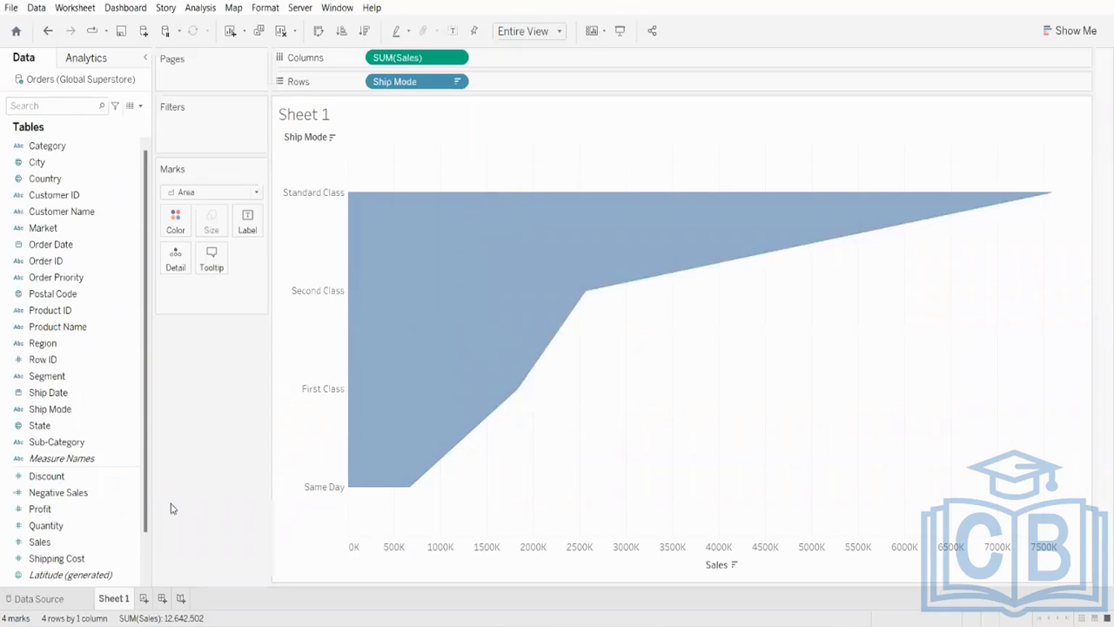
- Place Negative Sales before Sales on Columns and add Ship Mode as a label on all marks
{"action": "left_click", "coordinate": [57, 494]}
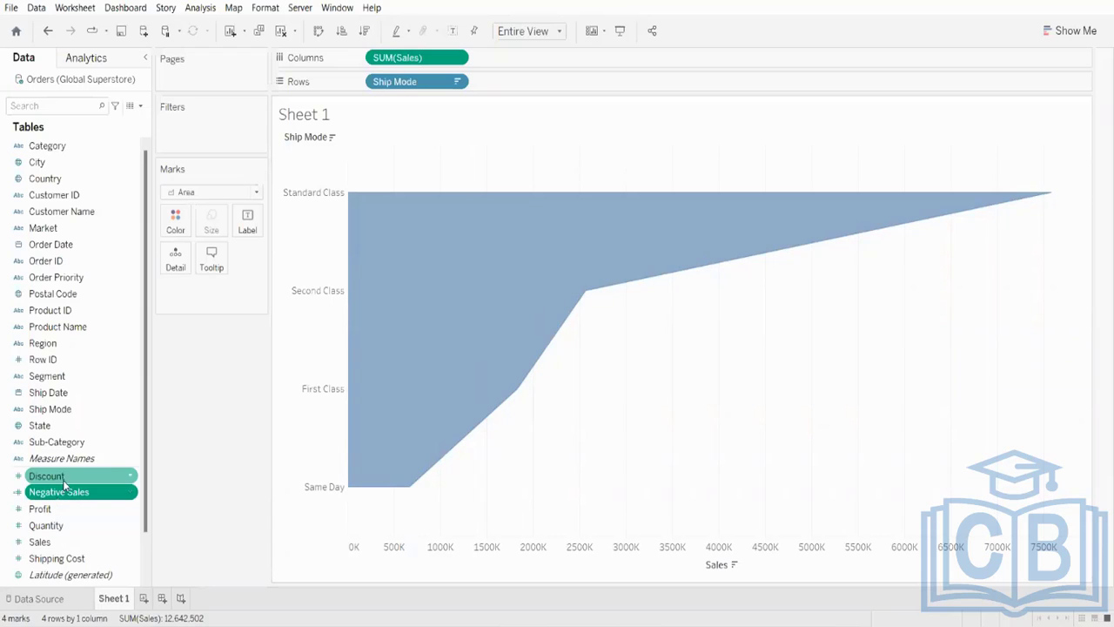
{"action": "mouse_move", "coordinate": [52, 493]}
{"action": "left_mouse_down"}
{"action": "mouse_move", "coordinate": [126, 432]}
{"action": "mouse_move", "coordinate": [191, 271]}
{"action": "mouse_move", "coordinate": [318, 69]}
{"action": "mouse_move", "coordinate": [369, 59]}
{"action": "left_mouse_up"}
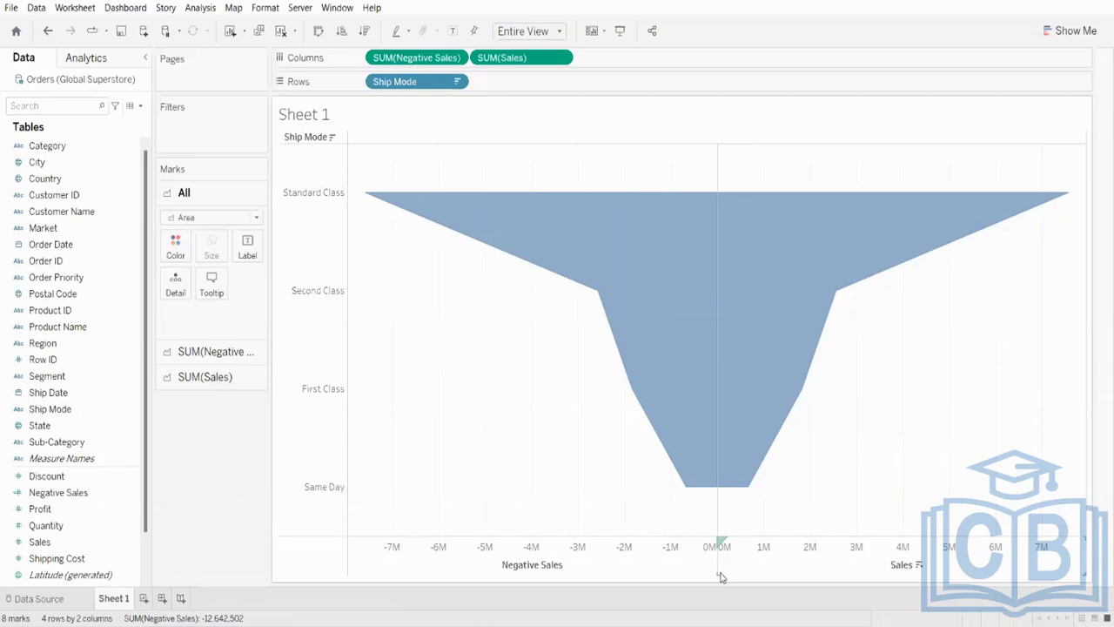
{"action": "left_click", "coordinate": [48, 410]}
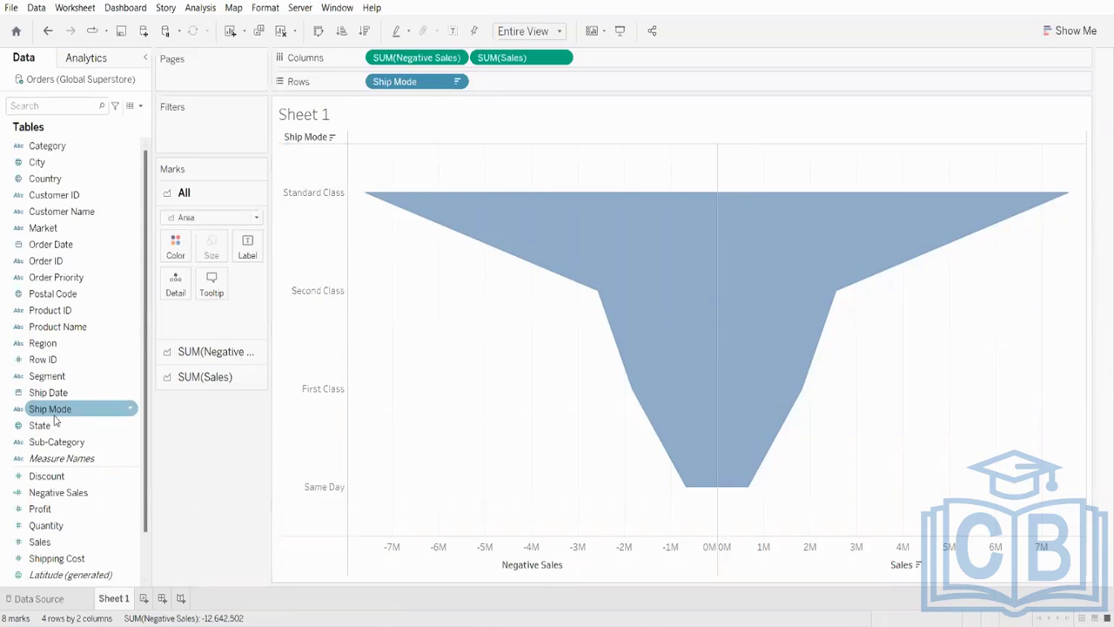
{"action": "left_click_drag", "start_coordinate": [42, 415], "coordinate": [243, 249]}
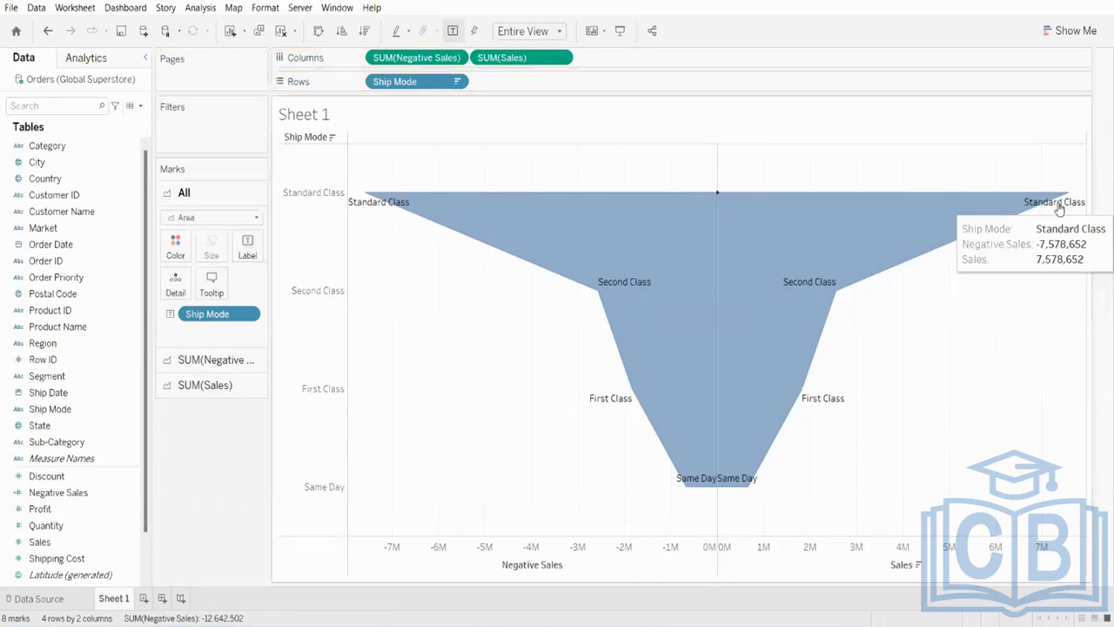
{"action": "mouse_move", "coordinate": [811, 283]}
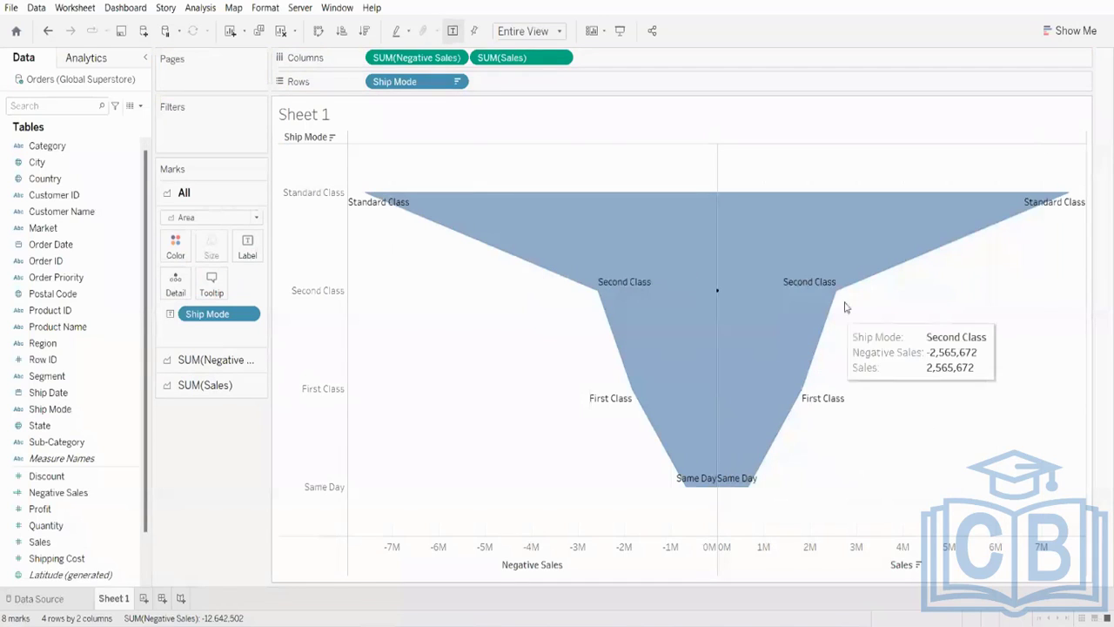
{"action": "mouse_move", "coordinate": [772, 214]}
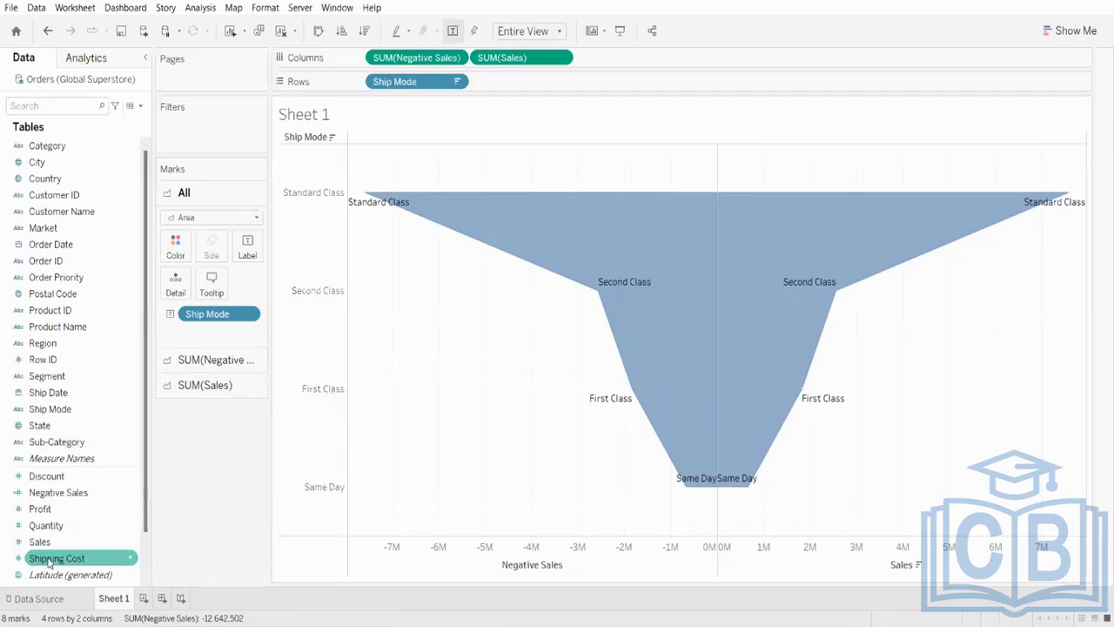
- Add Sales as a second label on all marks of the funnel
{"action": "left_click_drag", "start_coordinate": [40, 542], "coordinate": [243, 261]}
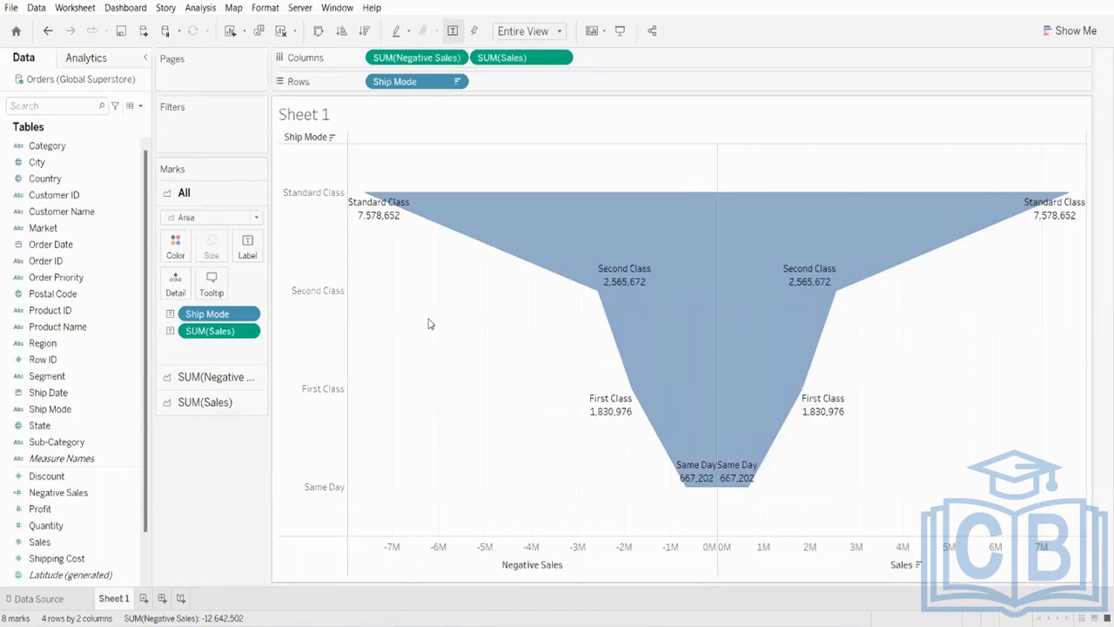
{"action": "mouse_move", "coordinate": [374, 209]}
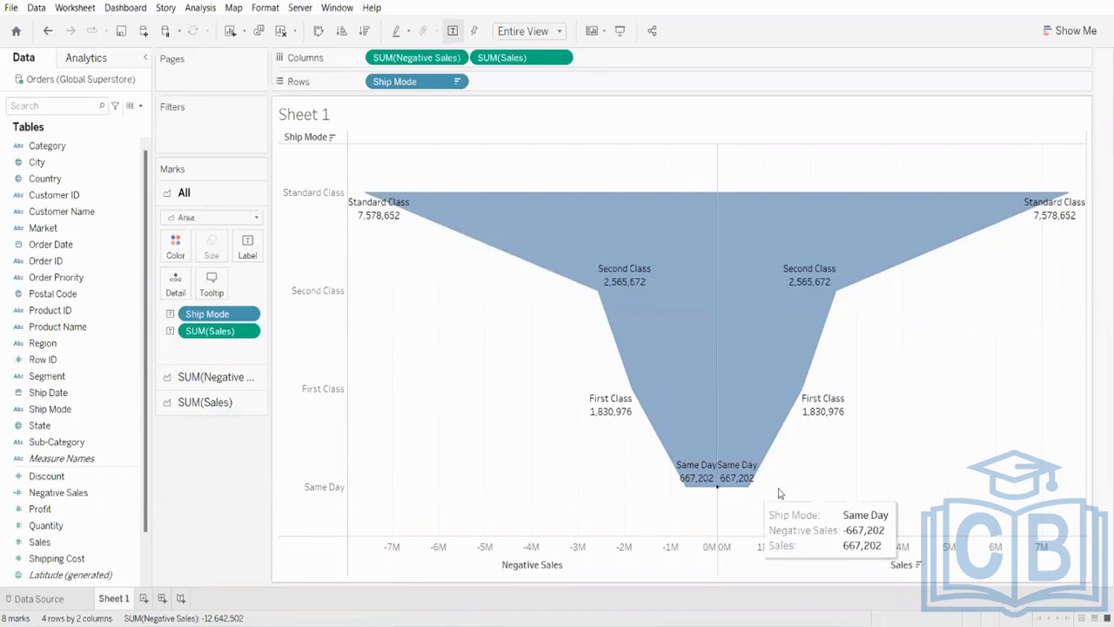
{"action": "mouse_move", "coordinate": [834, 310]}
{"action": "mouse_move", "coordinate": [1069, 227]}
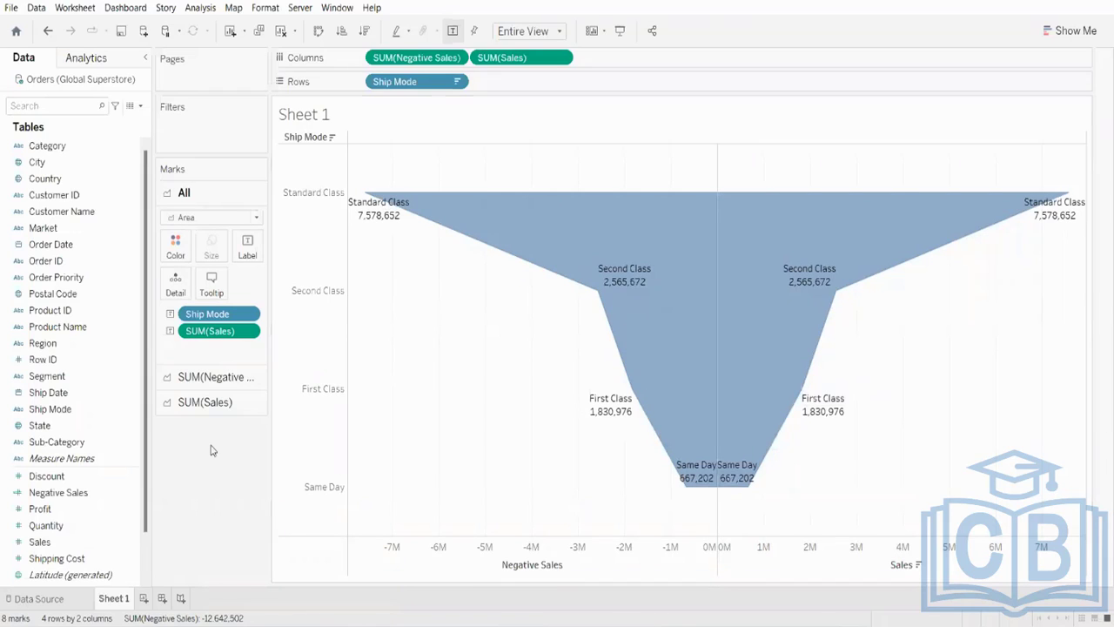
- Remove the Sales label from the Negative Sales marks and the Ship Mode label from the Sales marks
{"action": "left_click", "coordinate": [214, 377]}
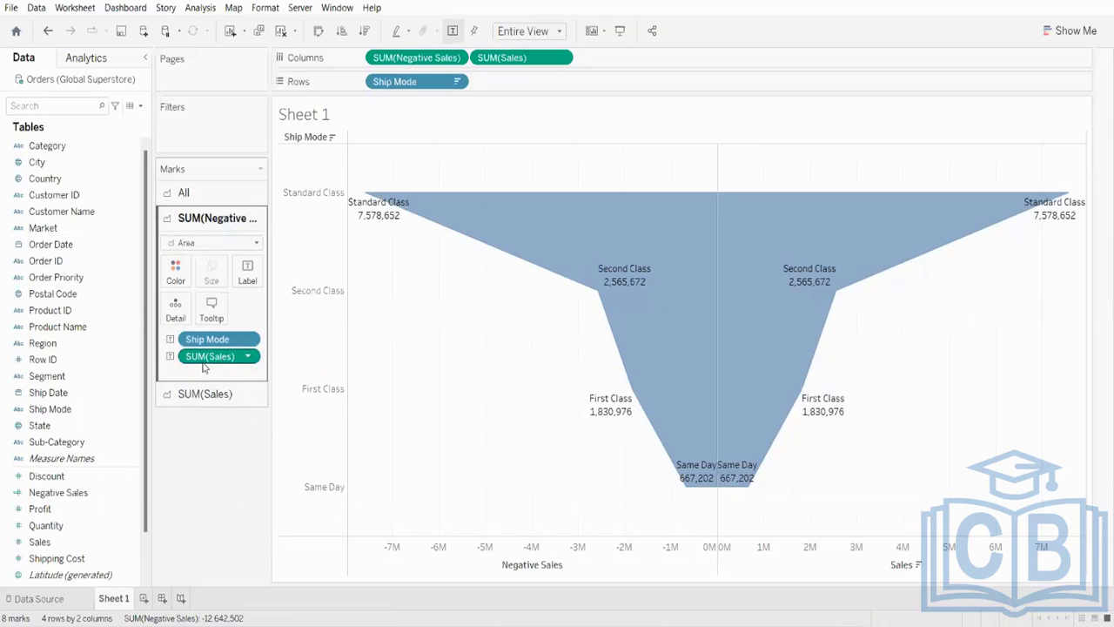
{"action": "left_click_drag", "start_coordinate": [209, 356], "coordinate": [39, 374]}
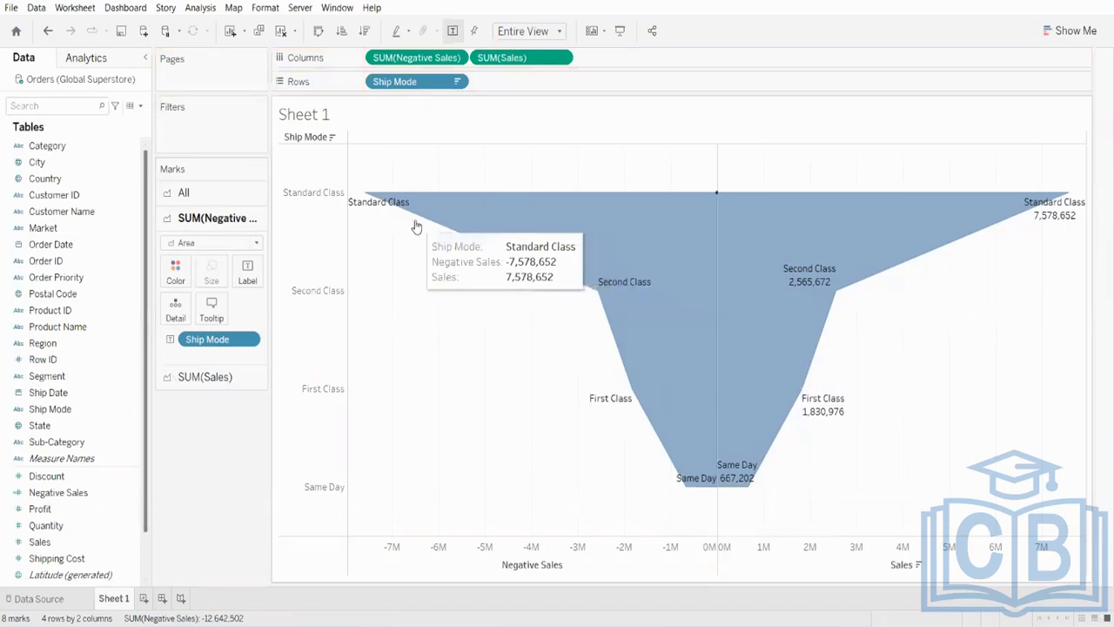
{"action": "left_click", "coordinate": [204, 377]}
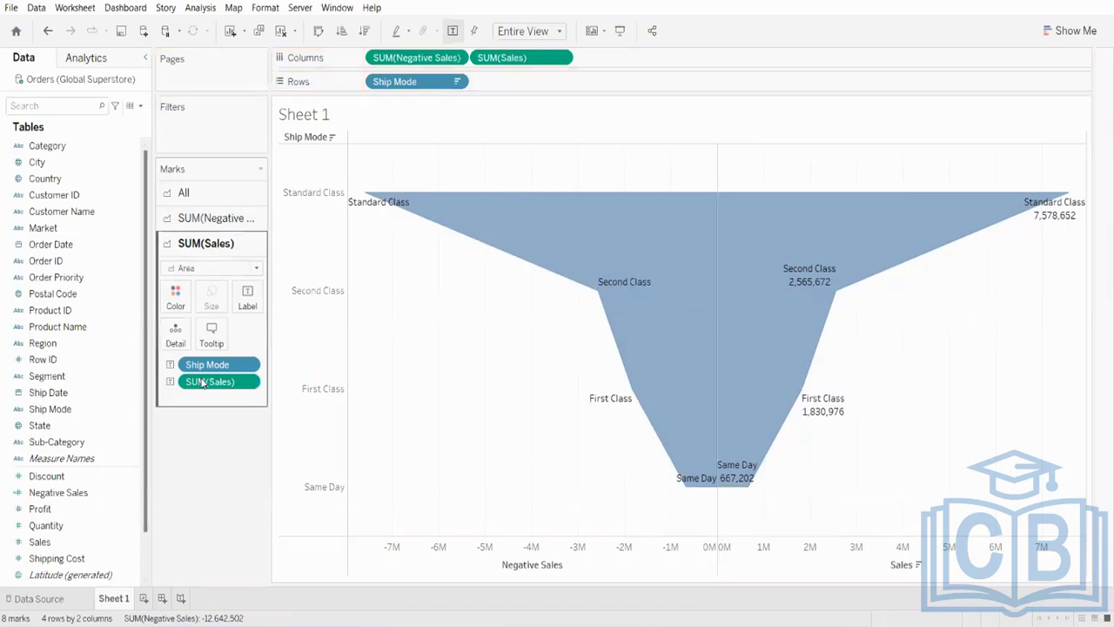
{"action": "left_click_drag", "start_coordinate": [207, 365], "coordinate": [51, 385]}
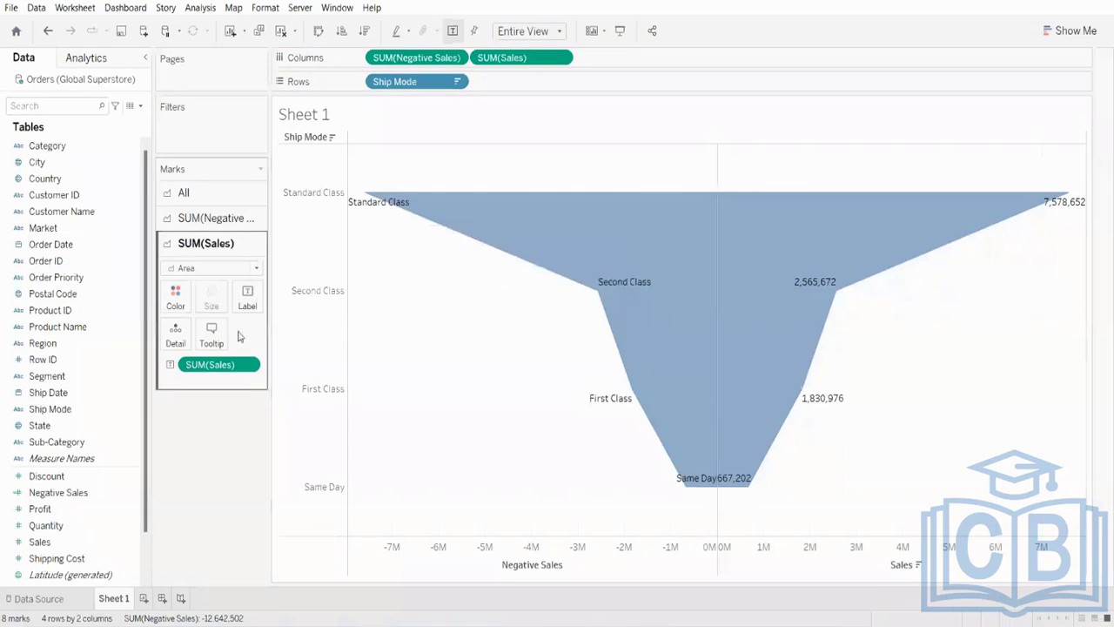
- Color the Negative Sales area of the funnel light yellow
{"action": "left_click", "coordinate": [204, 218]}
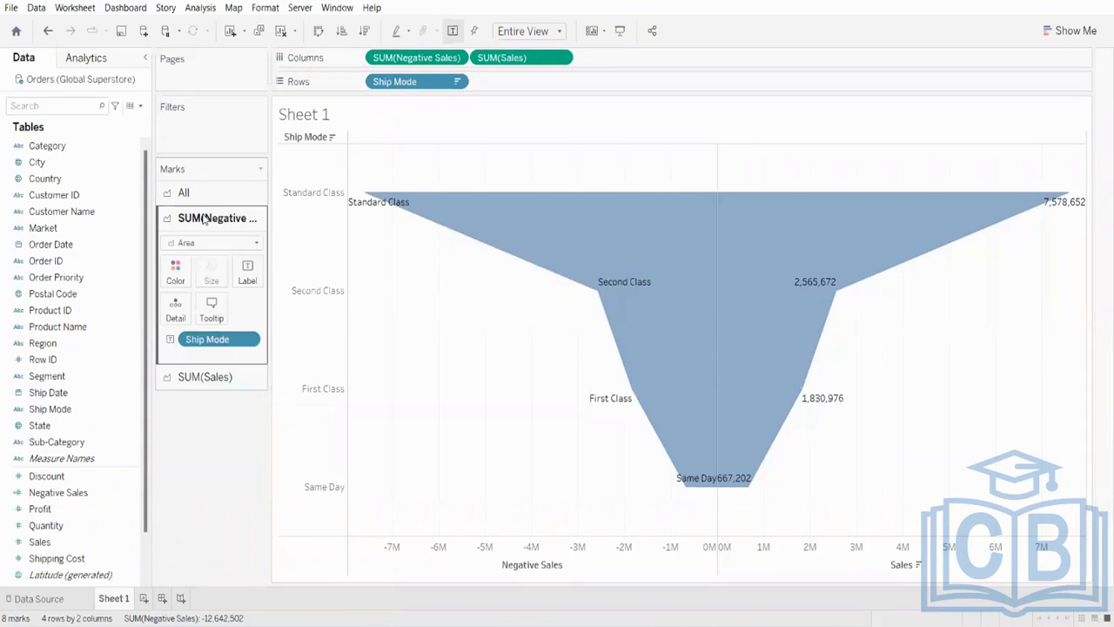
{"action": "left_click", "coordinate": [190, 272]}
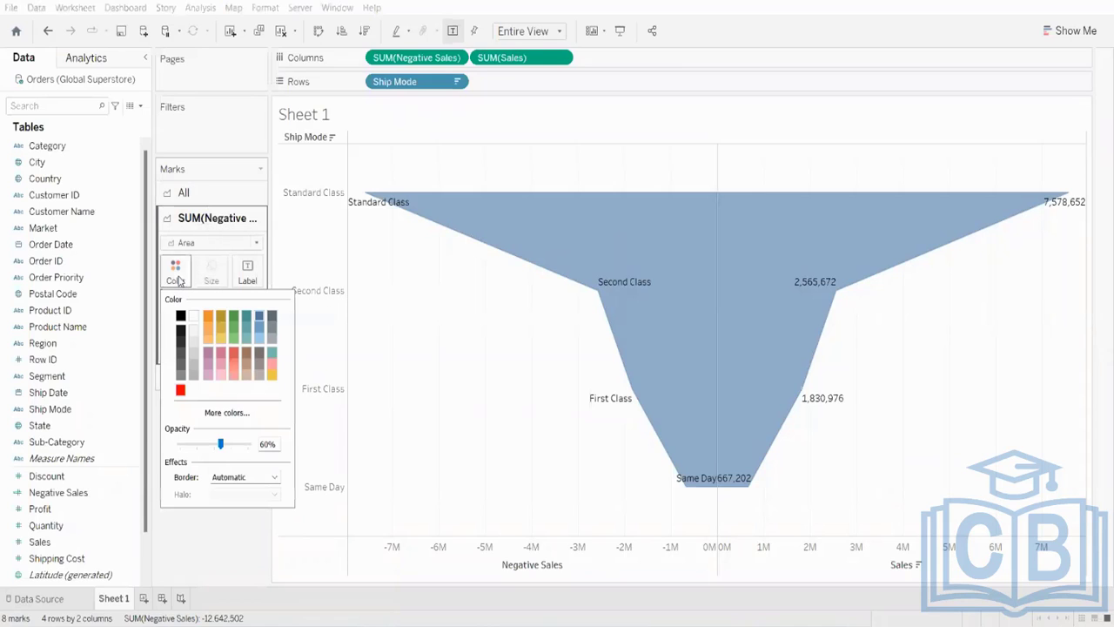
{"action": "left_click", "coordinate": [223, 347]}
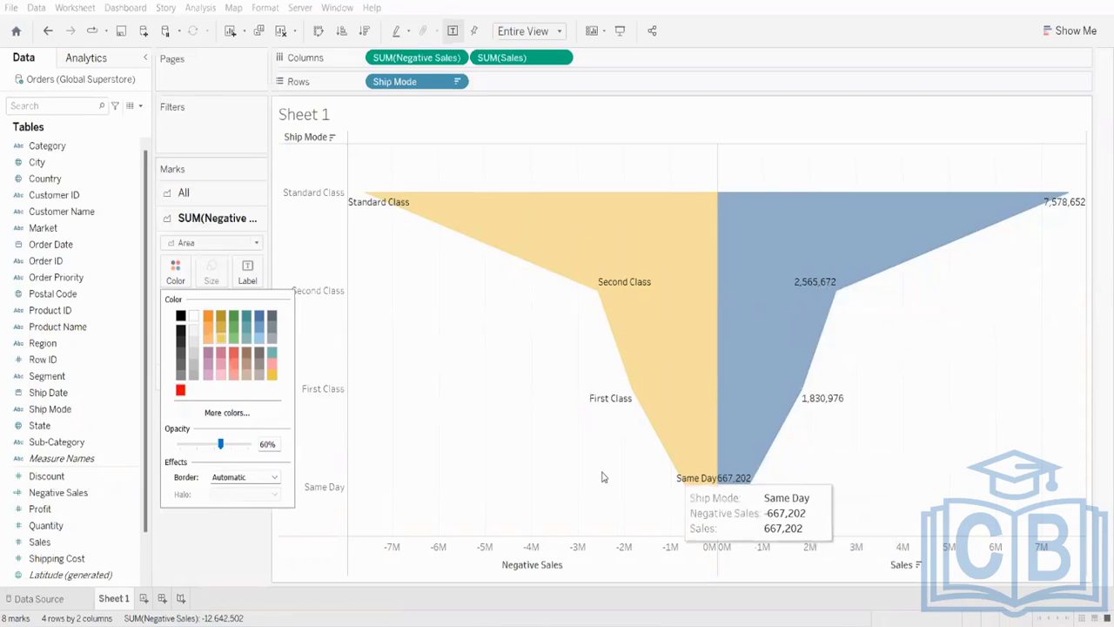
{"action": "left_click", "coordinate": [242, 538]}
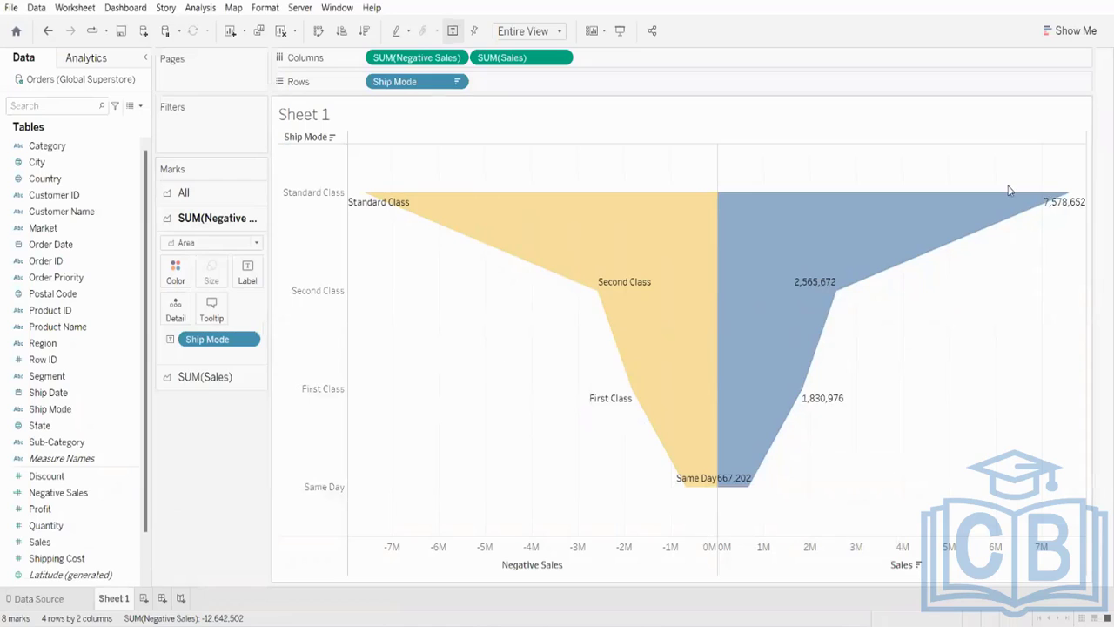
- Color the Sales area of the funnel light red
{"action": "left_click", "coordinate": [225, 376]}
{"action": "left_click", "coordinate": [174, 293]}
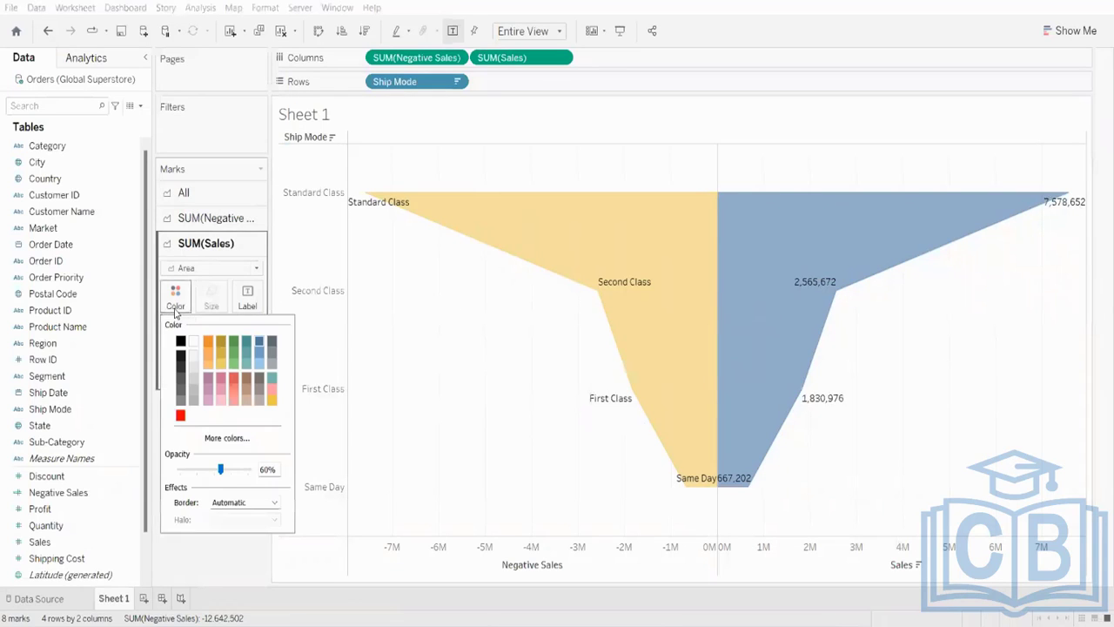
{"action": "left_click", "coordinate": [233, 394]}
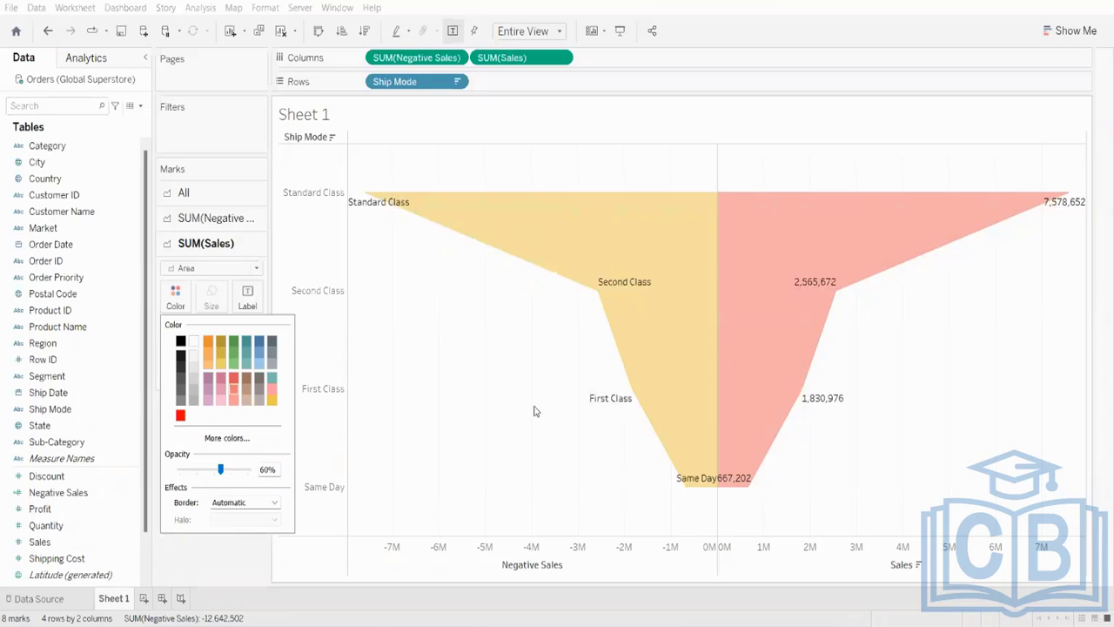
{"action": "left_click", "coordinate": [193, 548]}
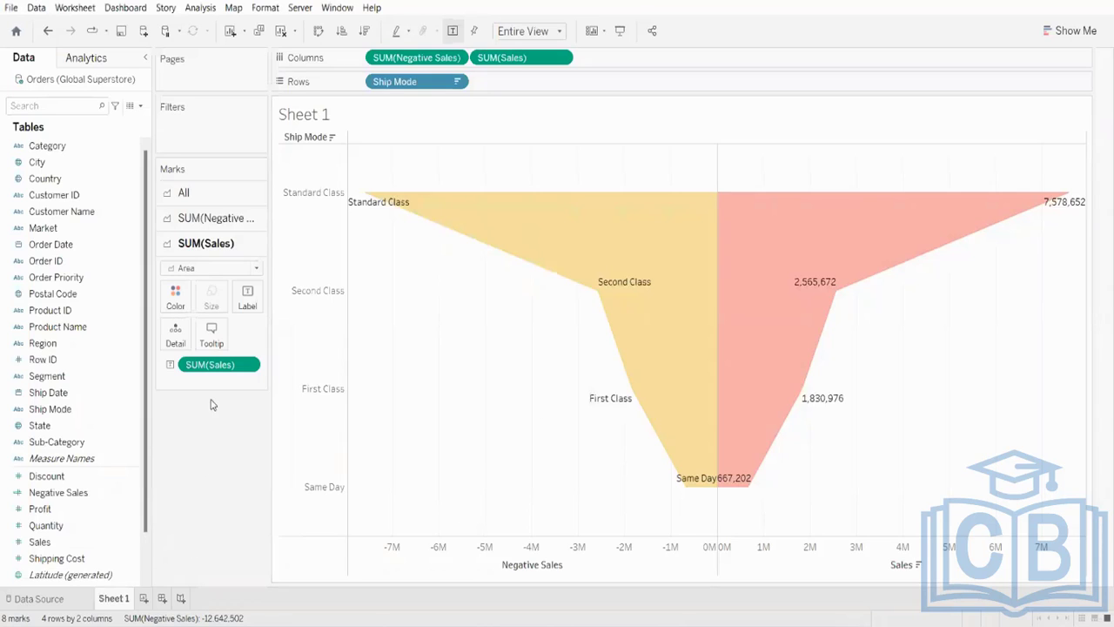
- Apply the Percent of Total quick table calculation to the label on the Sales marks
{"action": "right_click", "coordinate": [218, 365]}
{"action": "mouse_move", "coordinate": [274, 580]}
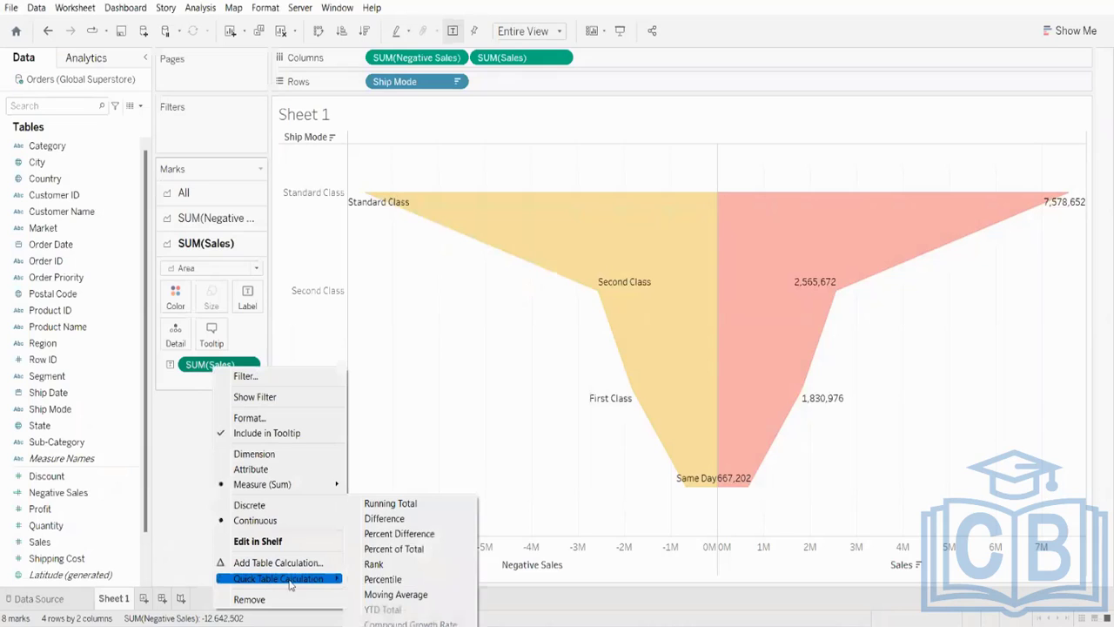
{"action": "left_click", "coordinate": [415, 548]}
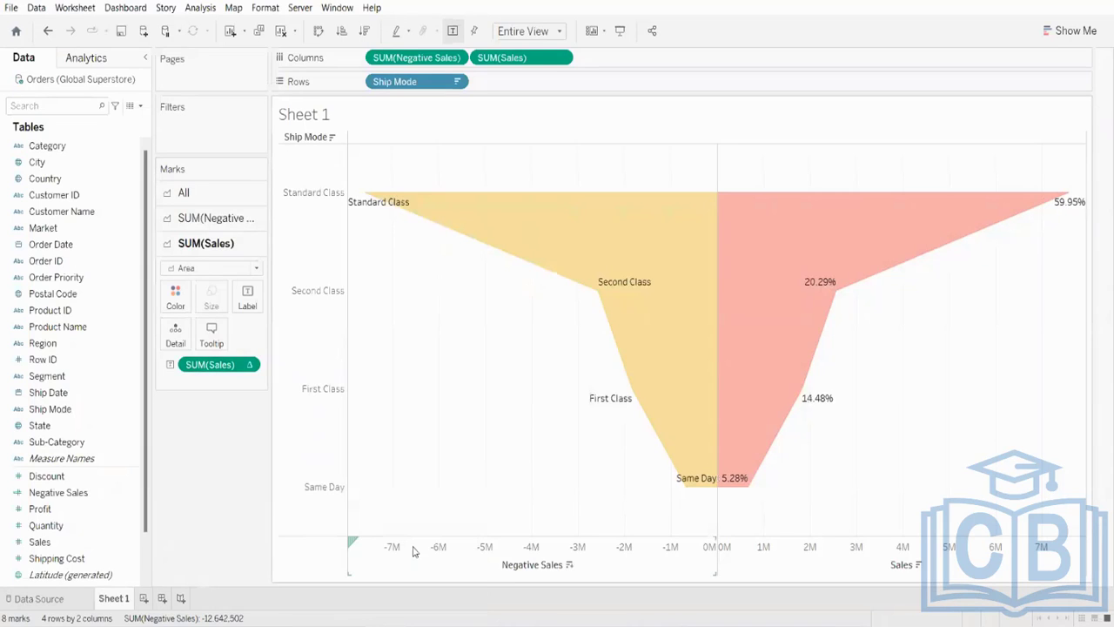
{"action": "right_click", "coordinate": [210, 367]}
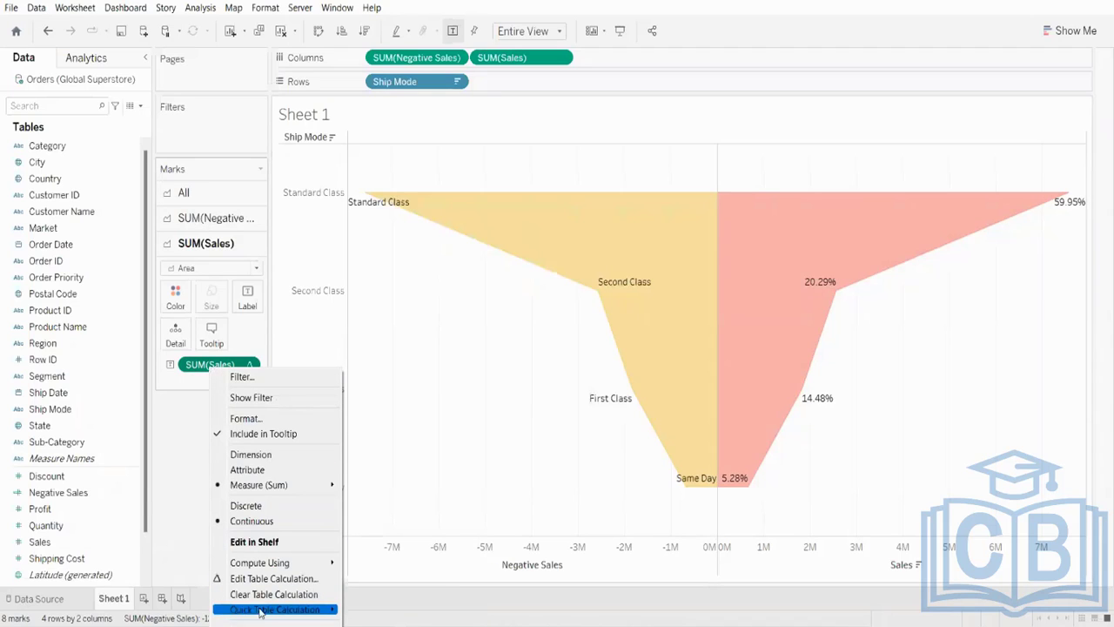
{"action": "mouse_move", "coordinate": [274, 609]}
{"action": "left_click", "coordinate": [206, 365]}
{"action": "right_click", "coordinate": [207, 365]}
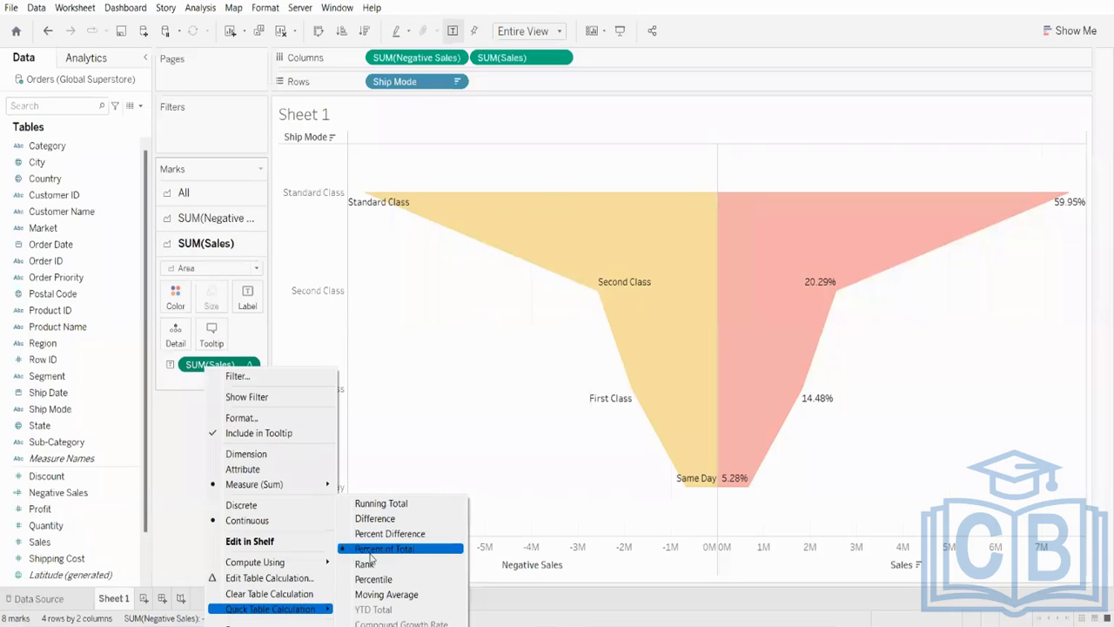
{"action": "left_click", "coordinate": [222, 113]}
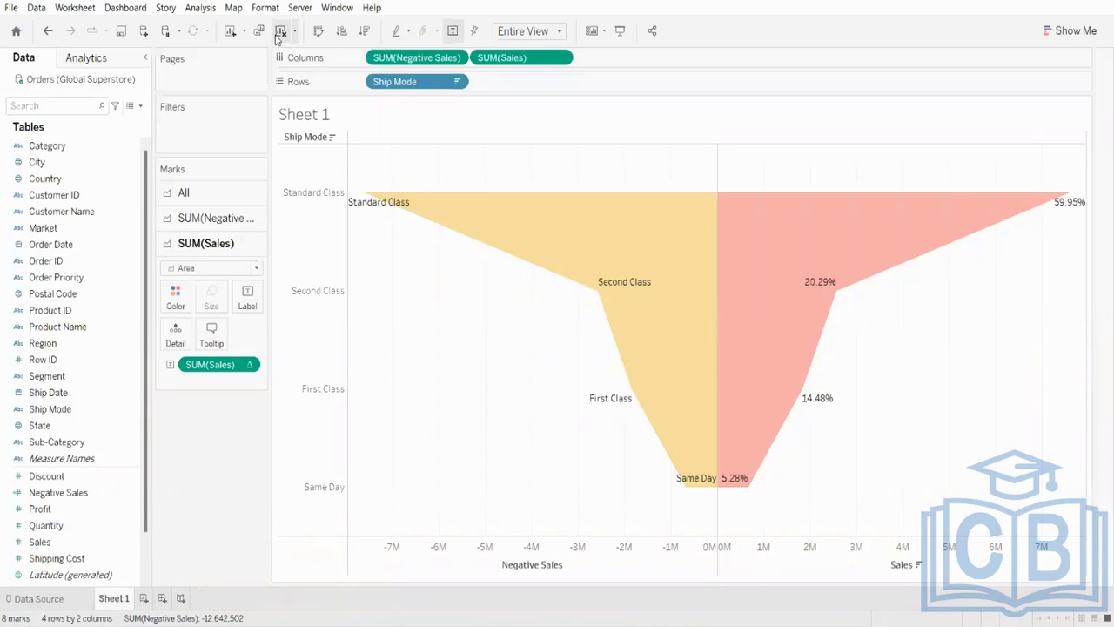
- Clear the two-sided Ship Mode funnel chart from the sheet
{"action": "mouse_move", "coordinate": [501, 284]}
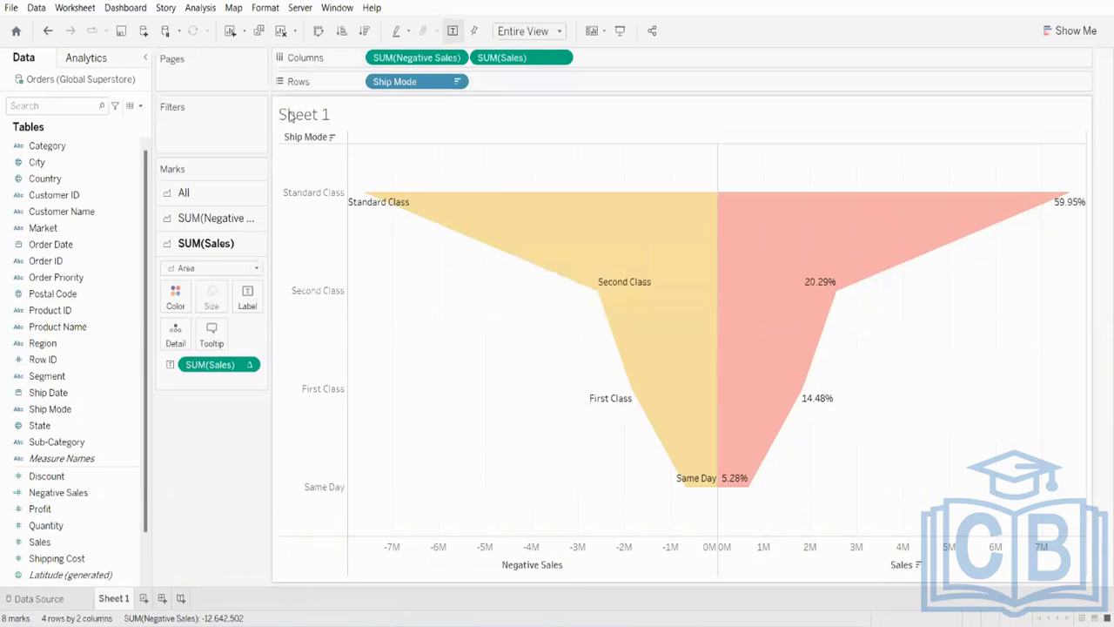
{"action": "left_click", "coordinate": [281, 31]}
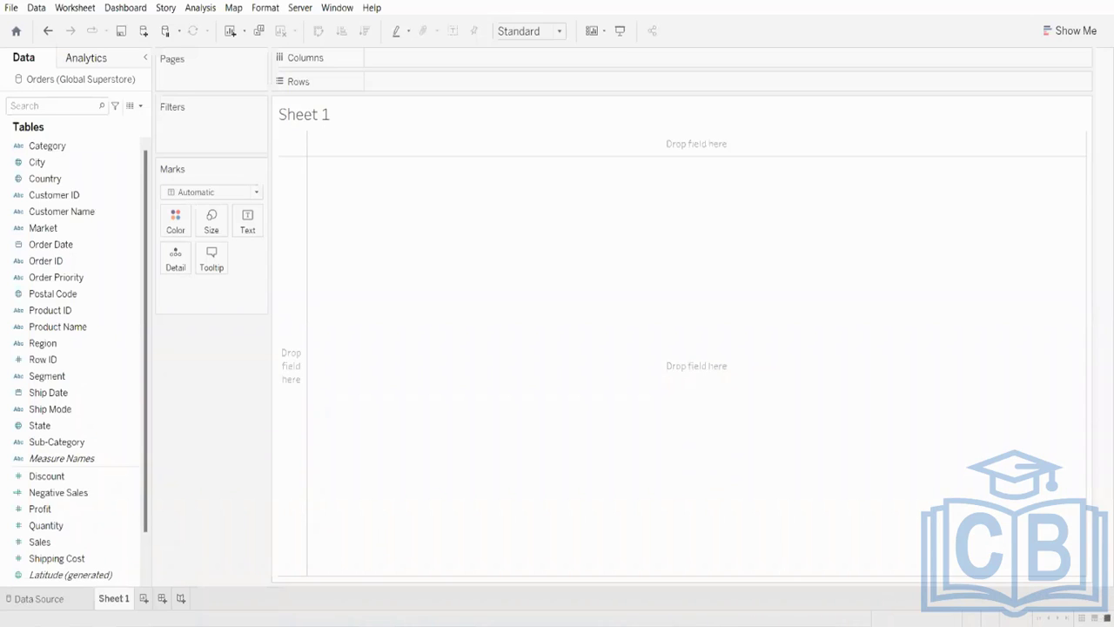
- Build a vertical bar chart of Sales by Sub-Category and sort it in descending order of Sales
{"action": "left_click", "coordinate": [85, 443]}
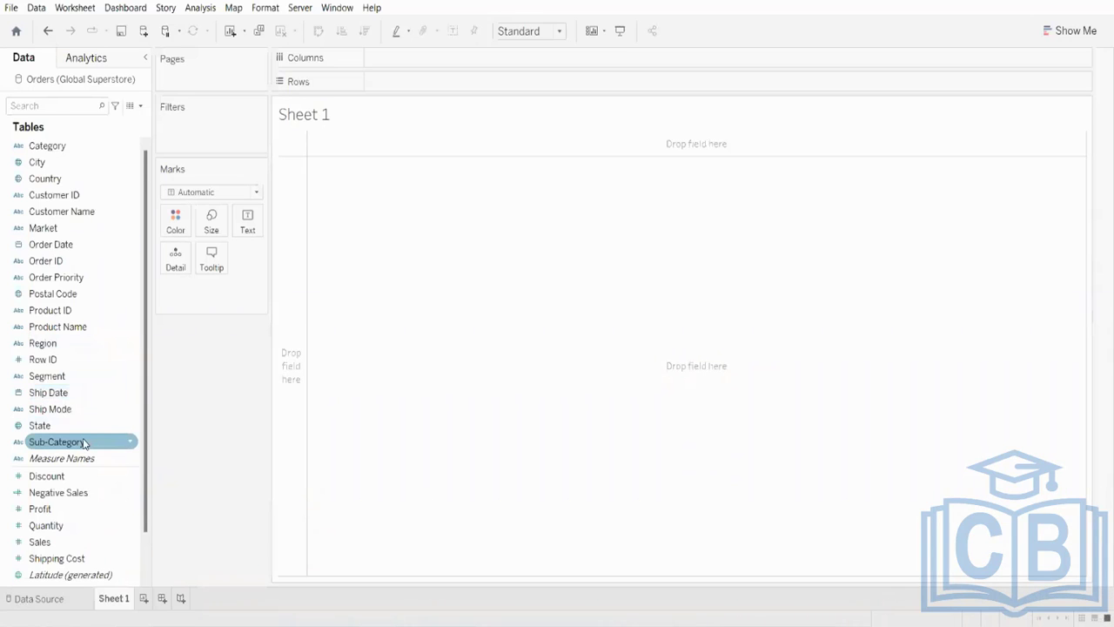
{"action": "left_click_drag", "start_coordinate": [84, 443], "coordinate": [444, 61]}
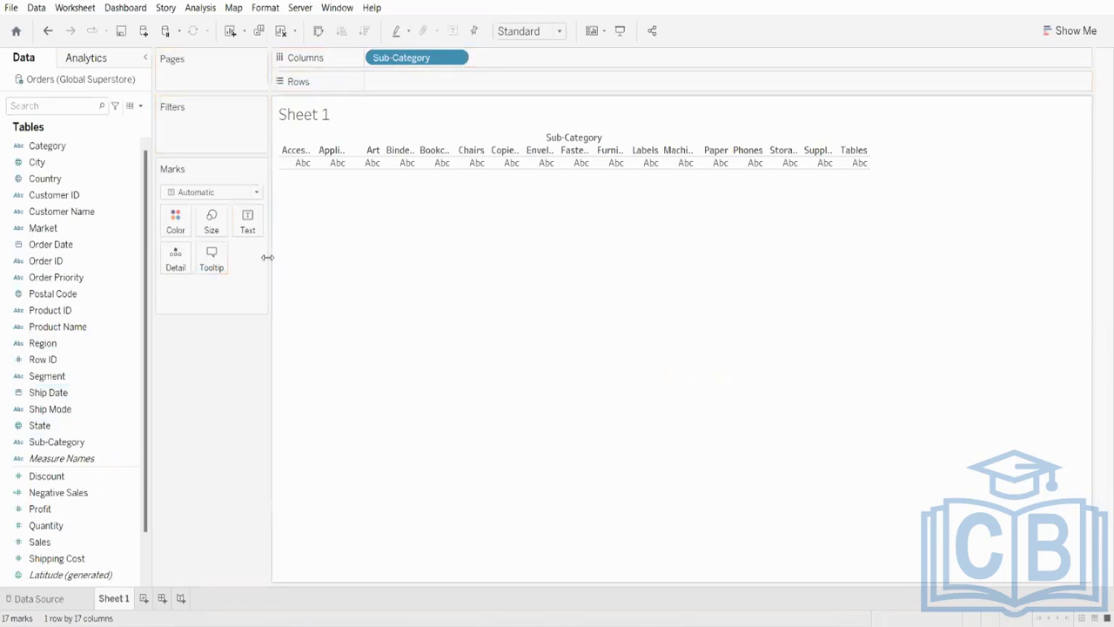
{"action": "left_click_drag", "start_coordinate": [39, 542], "coordinate": [512, 87]}
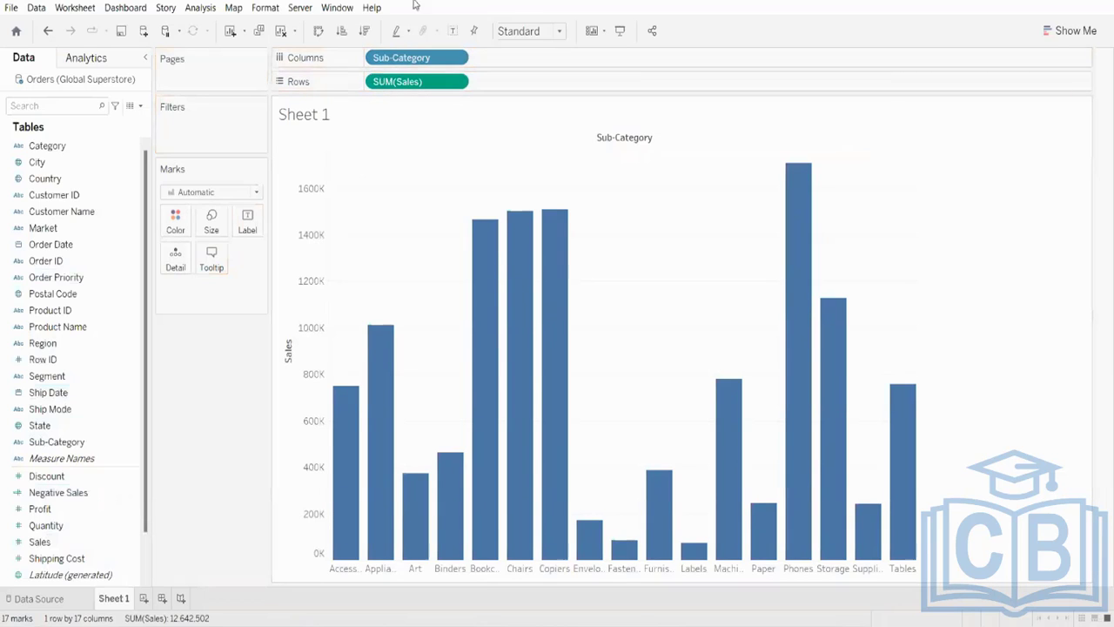
{"action": "left_click", "coordinate": [365, 33]}
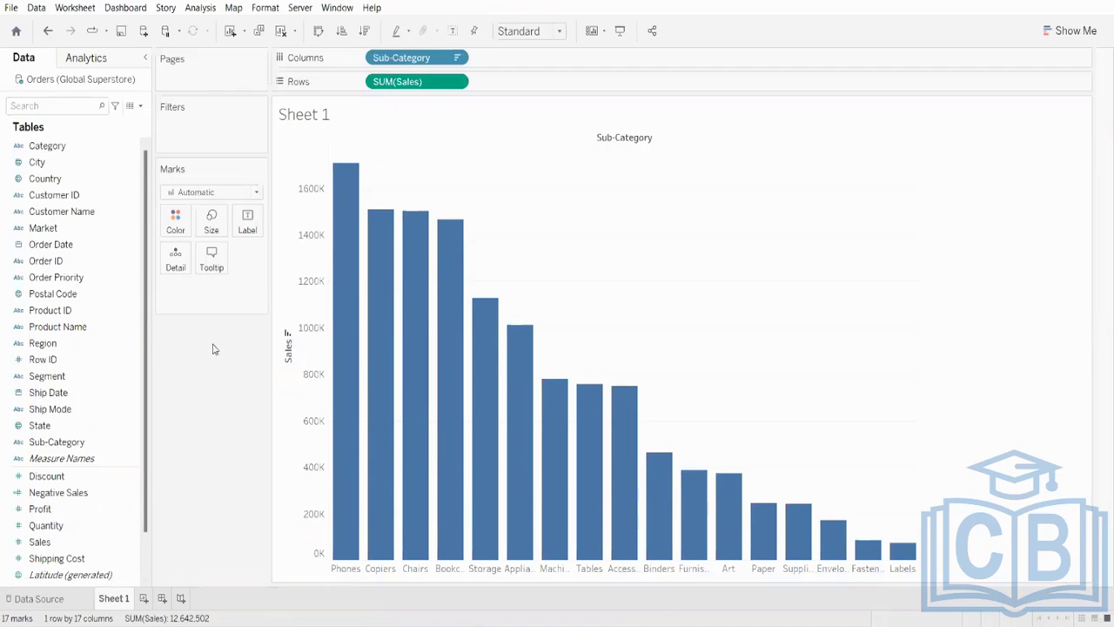
- Change the mark type of the Sales by Sub-Category chart to Gantt Bar, comparing it with the Bar type
{"action": "left_click", "coordinate": [207, 193]}
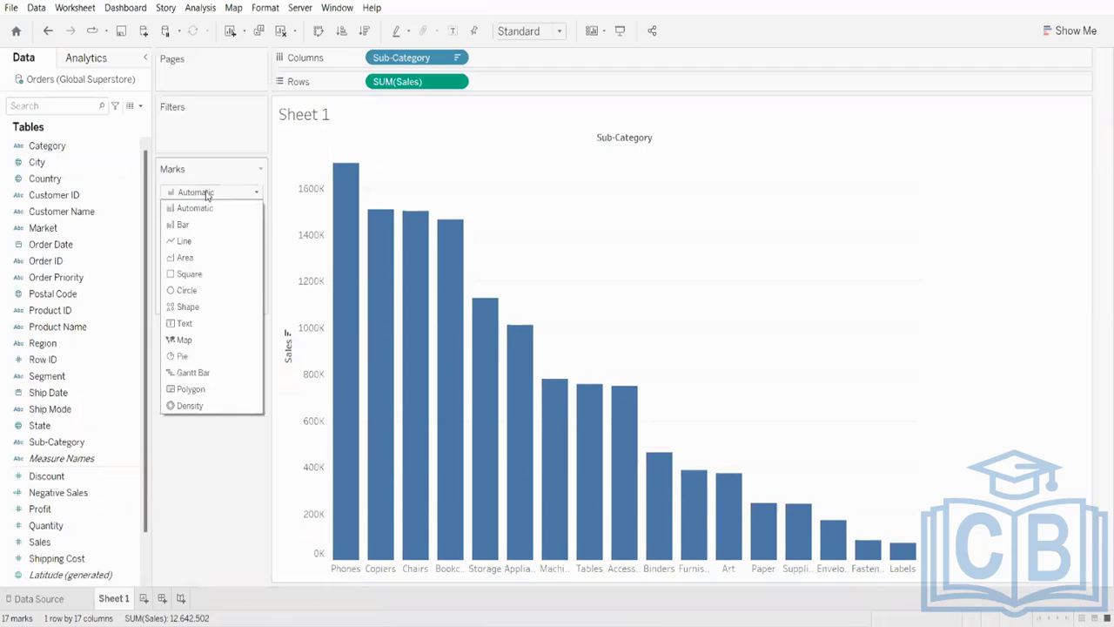
{"action": "left_click", "coordinate": [195, 375]}
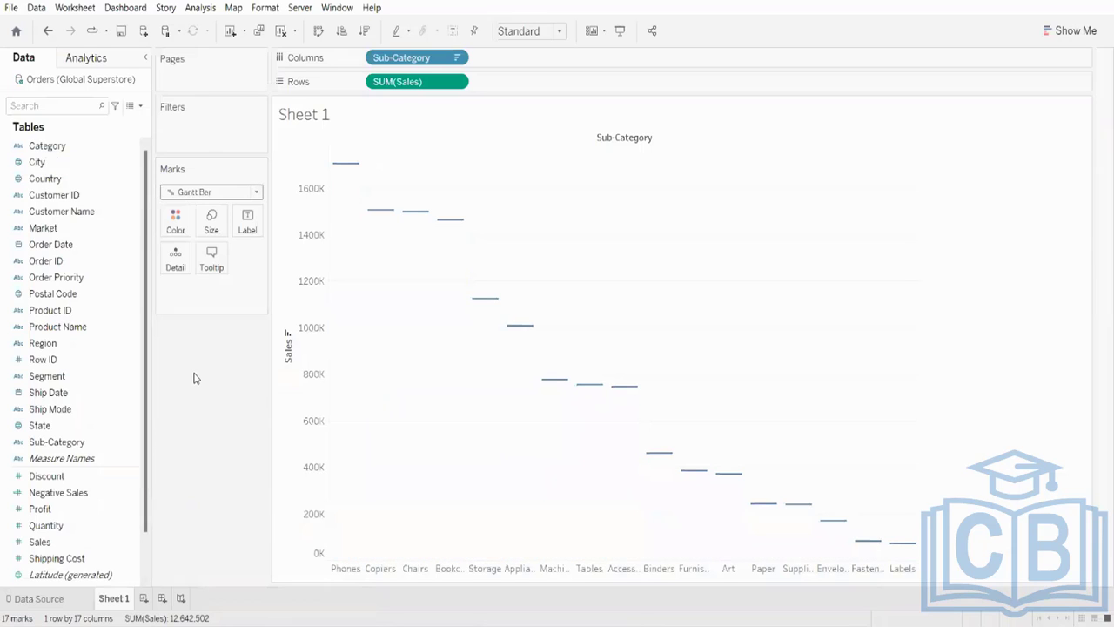
{"action": "left_click", "coordinate": [255, 192]}
{"action": "left_click", "coordinate": [223, 223]}
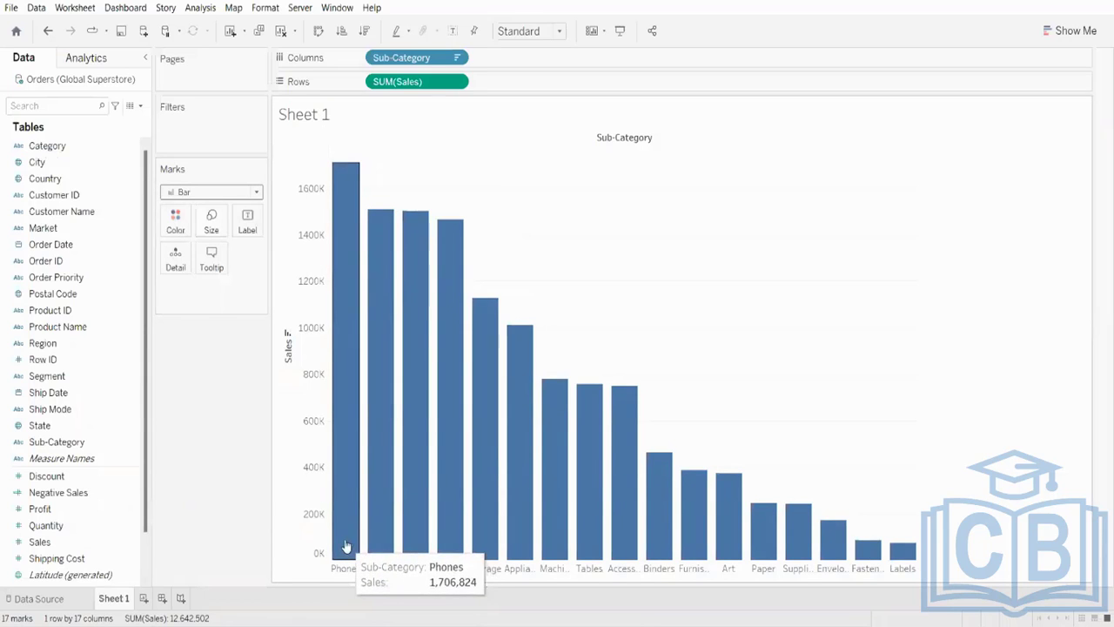
{"action": "left_click", "coordinate": [242, 194]}
{"action": "left_click", "coordinate": [212, 373]}
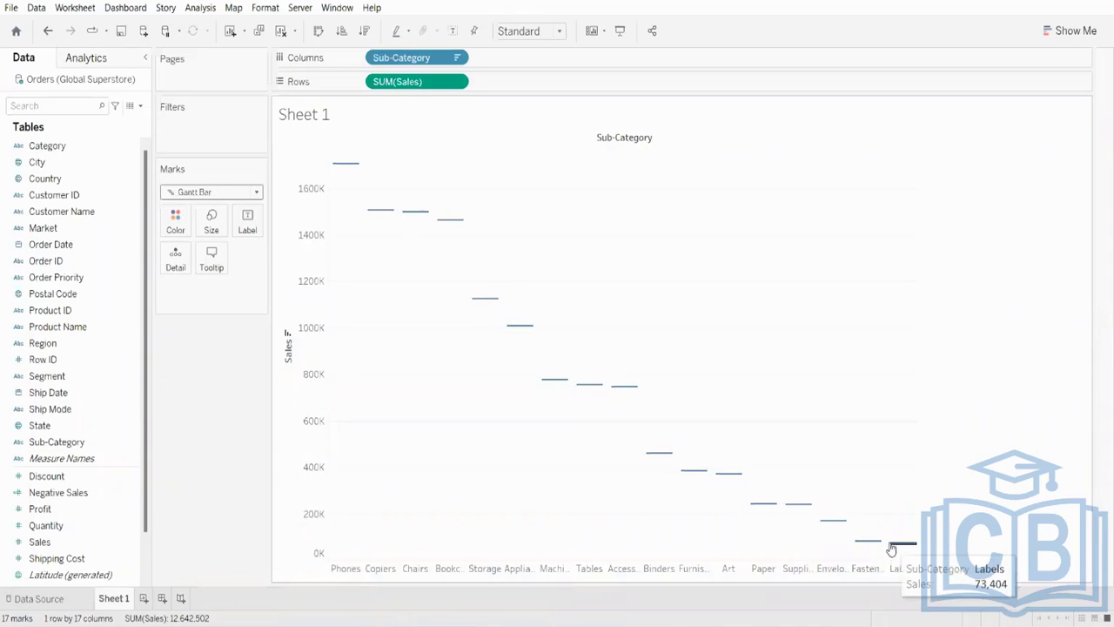
- Size and color the Gantt bars by Sales and show their mark labels
{"action": "mouse_move", "coordinate": [514, 323]}
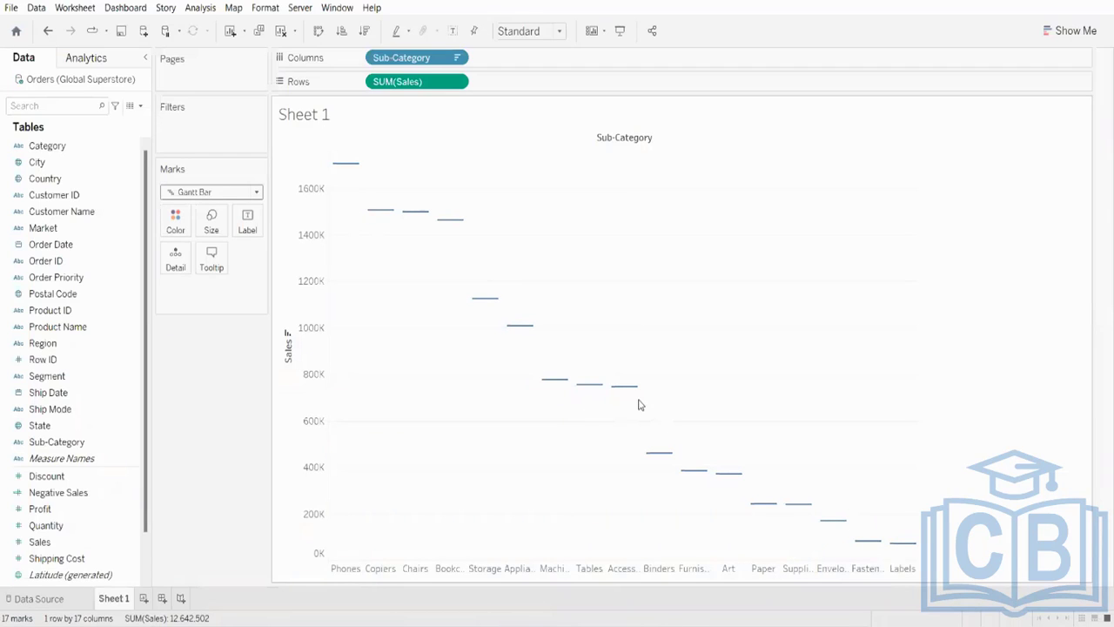
{"action": "left_click_drag", "start_coordinate": [63, 546], "coordinate": [211, 228]}
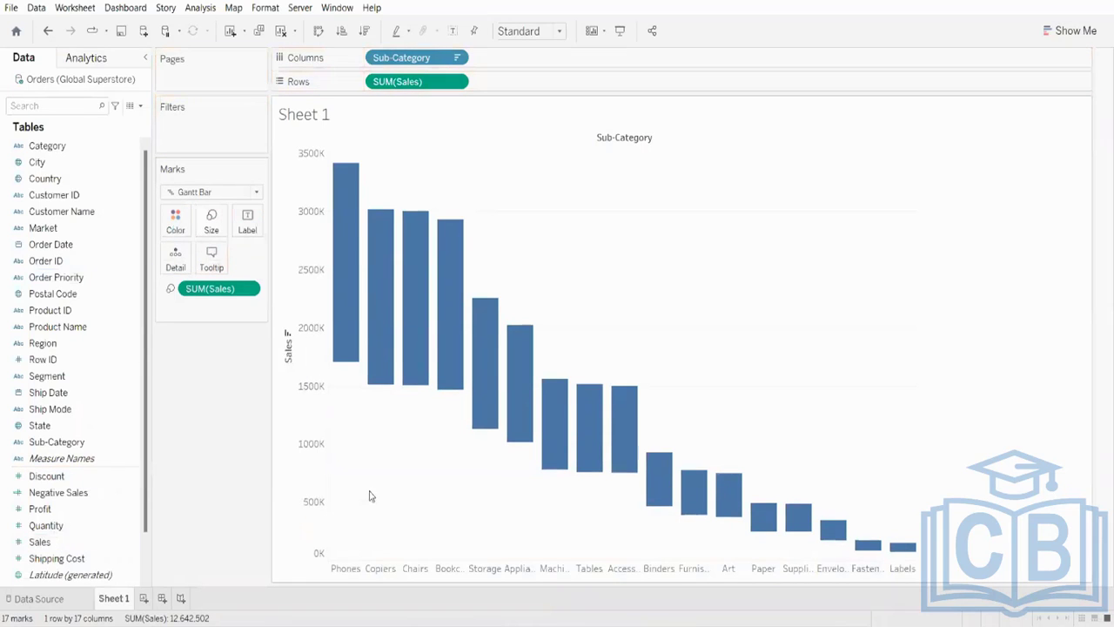
{"action": "mouse_move", "coordinate": [352, 344]}
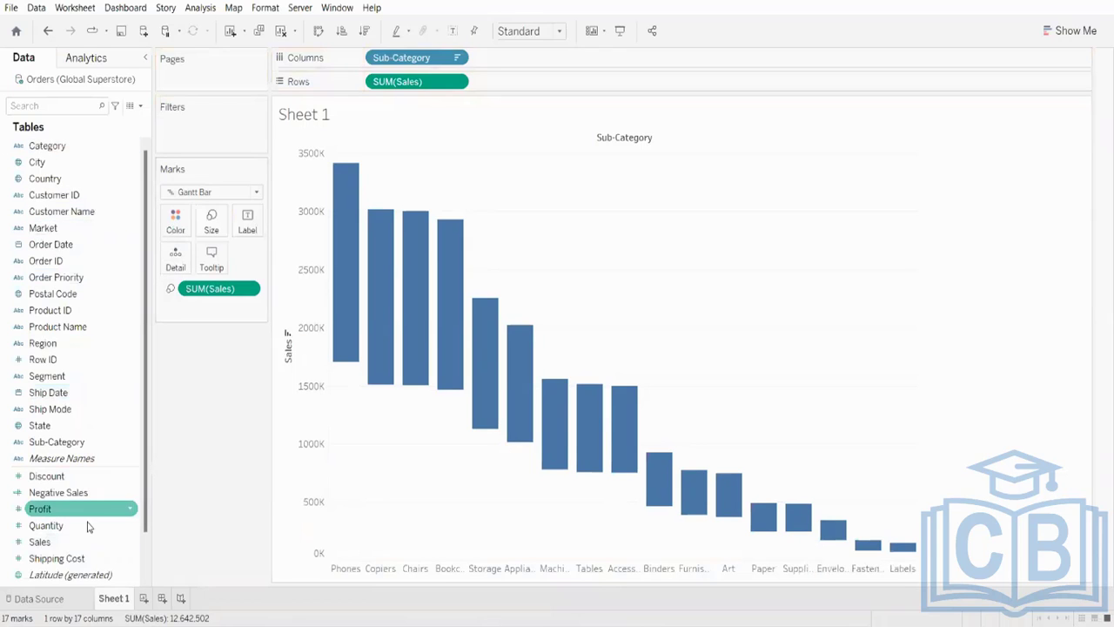
{"action": "mouse_move", "coordinate": [46, 525]}
{"action": "left_mouse_down"}
{"action": "mouse_move", "coordinate": [158, 375]}
{"action": "mouse_move", "coordinate": [161, 220]}
{"action": "mouse_move", "coordinate": [191, 222]}
{"action": "left_mouse_up"}
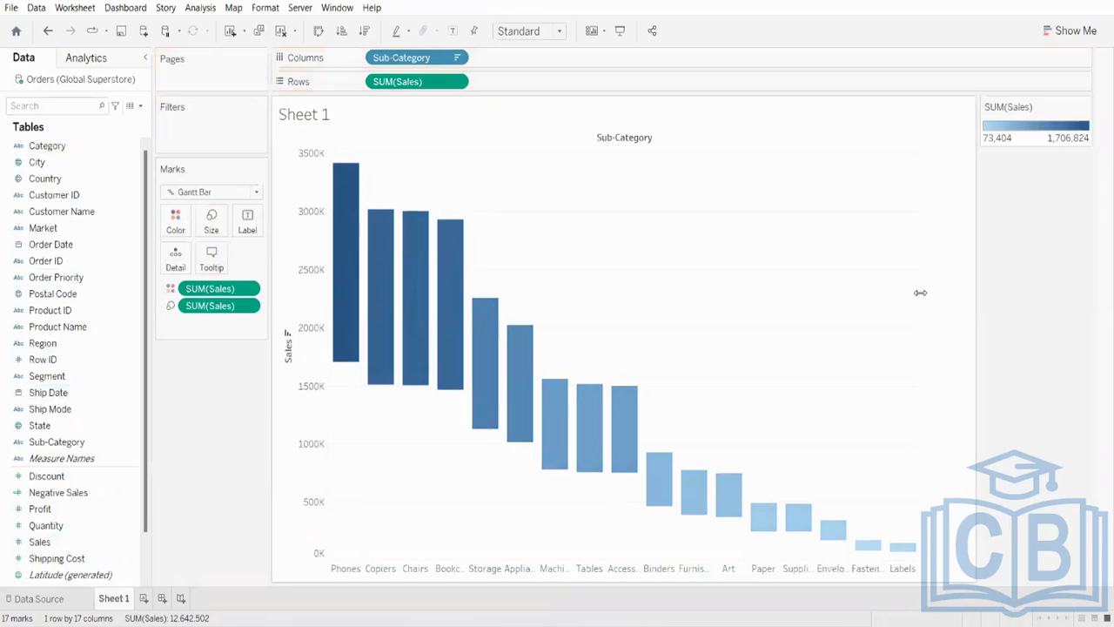
{"action": "left_click", "coordinate": [451, 31]}
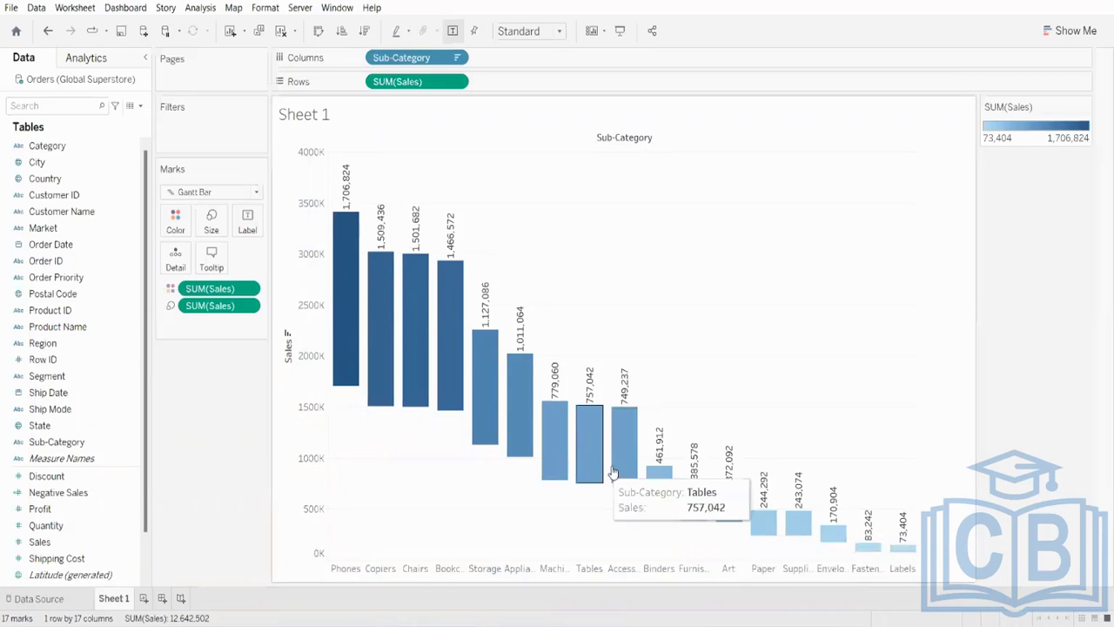
- Sort the sub-categories in ascending order of Sales and examine the rising bars from Labels to Phones
{"action": "left_click", "coordinate": [366, 32]}
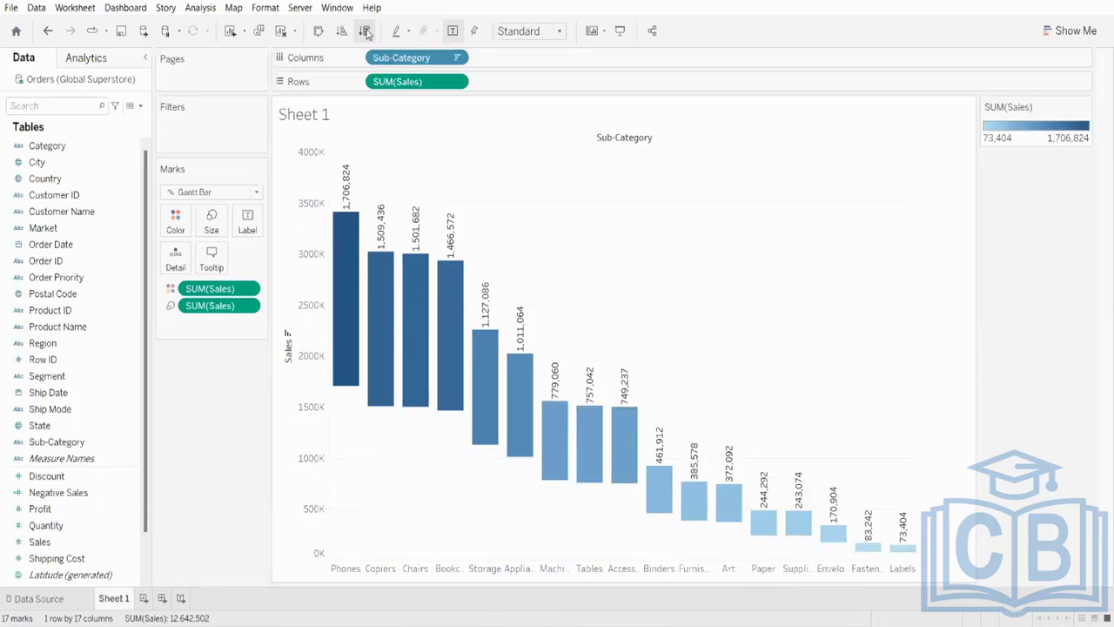
{"action": "left_click", "coordinate": [342, 32]}
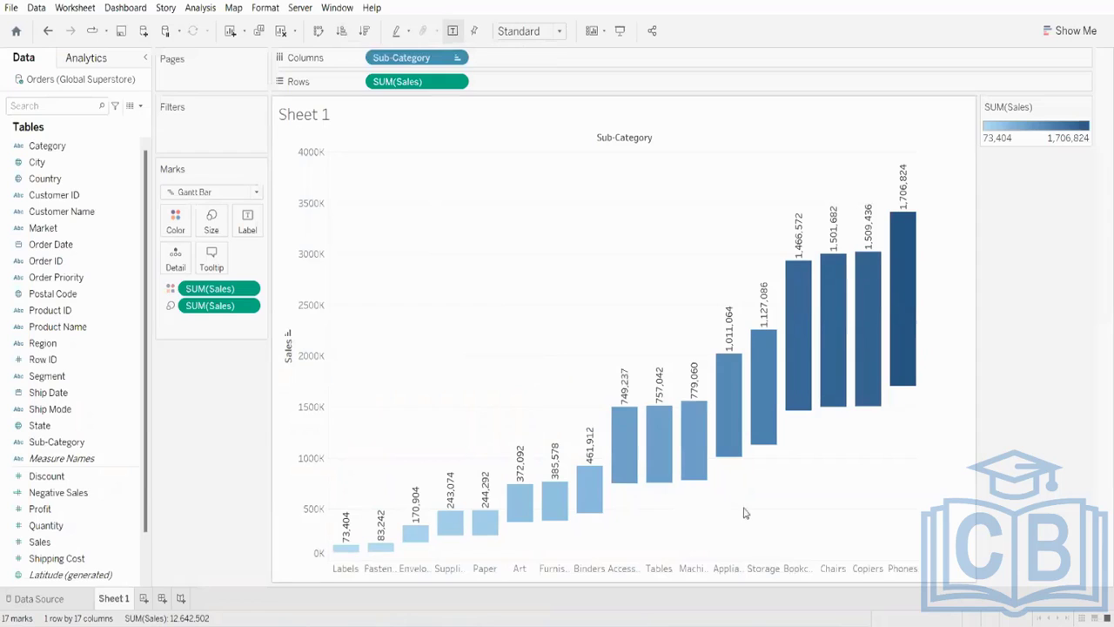
{"action": "mouse_move", "coordinate": [346, 558]}
{"action": "mouse_move", "coordinate": [496, 528]}
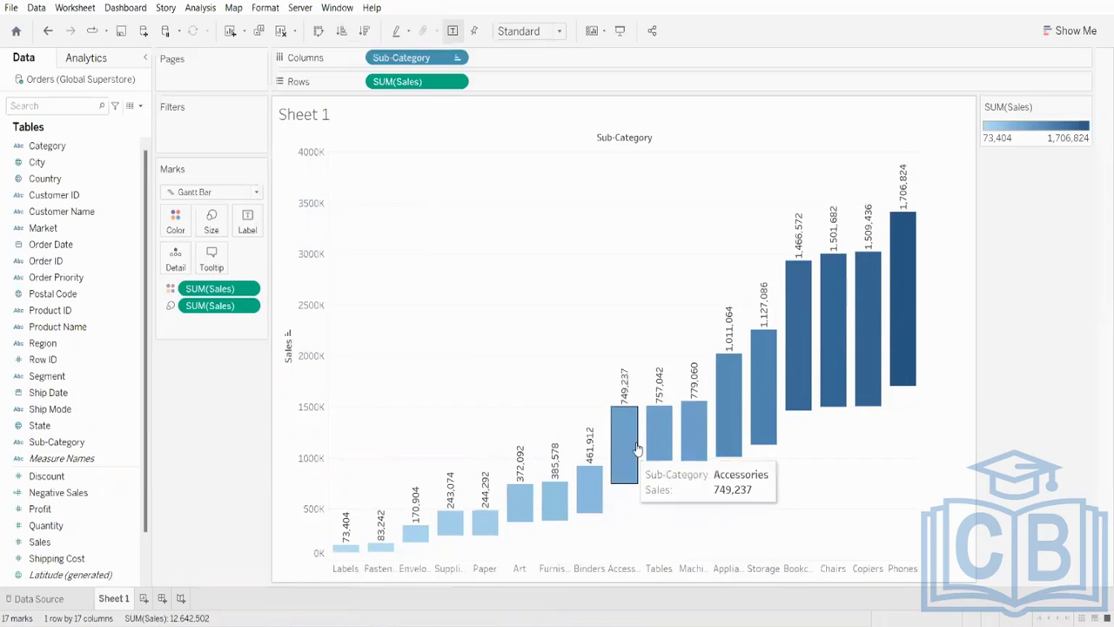
{"action": "mouse_move", "coordinate": [900, 281]}
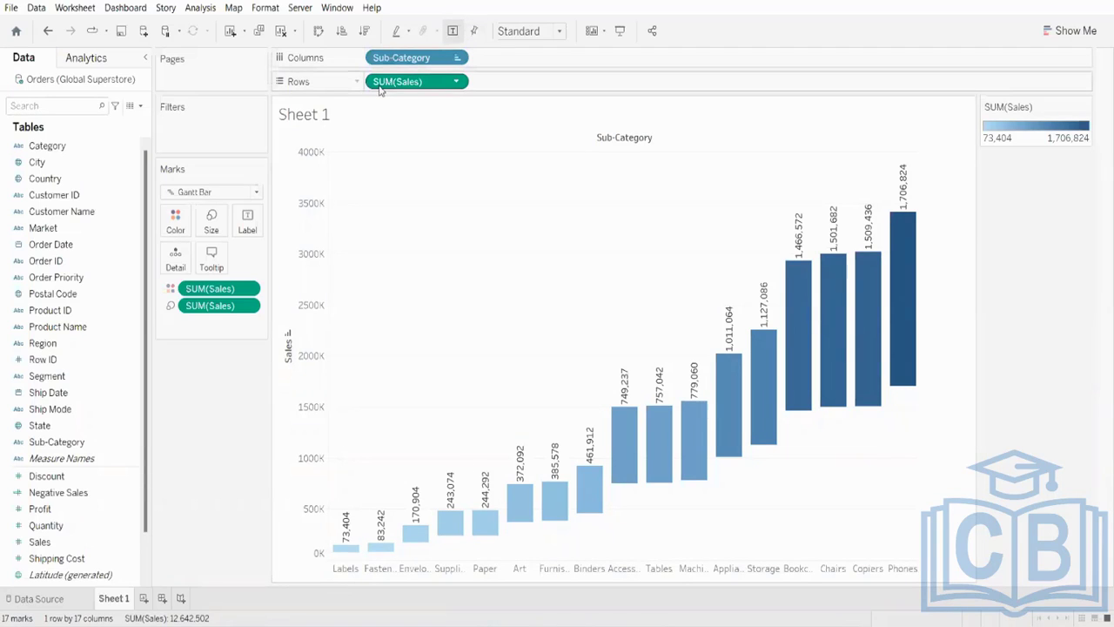
- Remove Sales from the rows and clear the Sub-Category Sales chart from the sheet
{"action": "left_click_drag", "start_coordinate": [379, 87], "coordinate": [53, 70]}
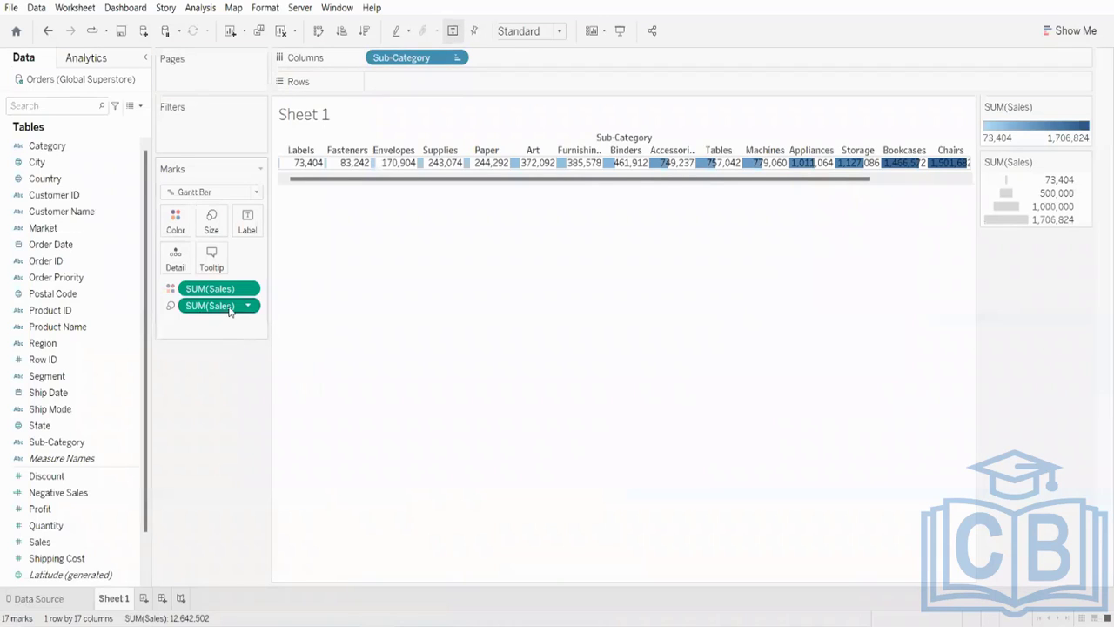
{"action": "left_click", "coordinate": [280, 31]}
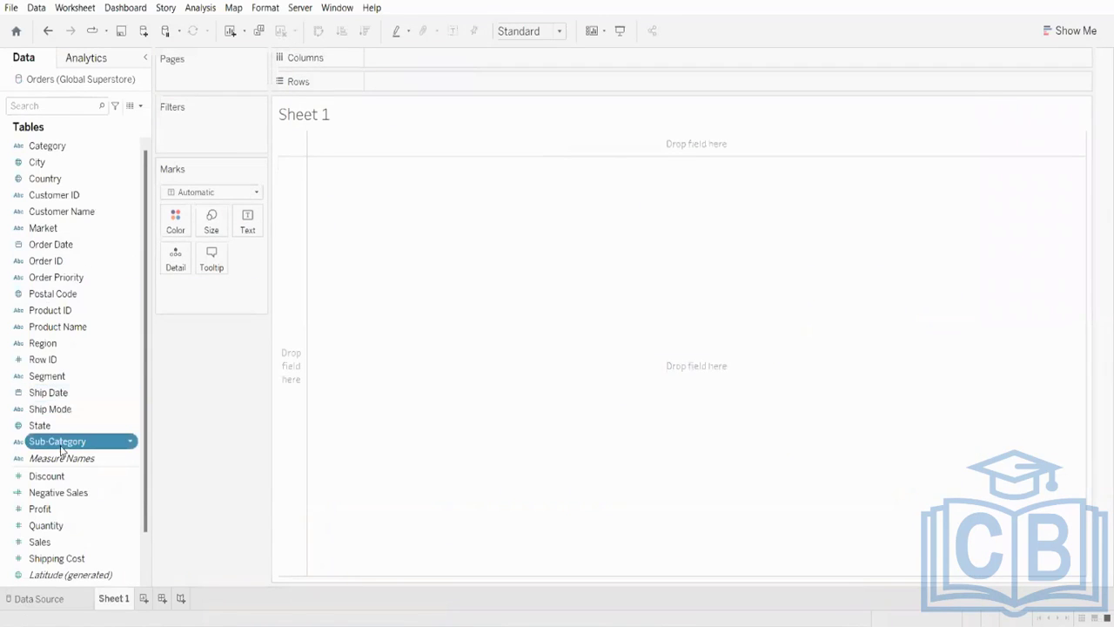
- Create a horizontal bar chart of Profit by Sub-Category
{"action": "double_click", "coordinate": [60, 442]}
{"action": "double_click", "coordinate": [52, 512]}
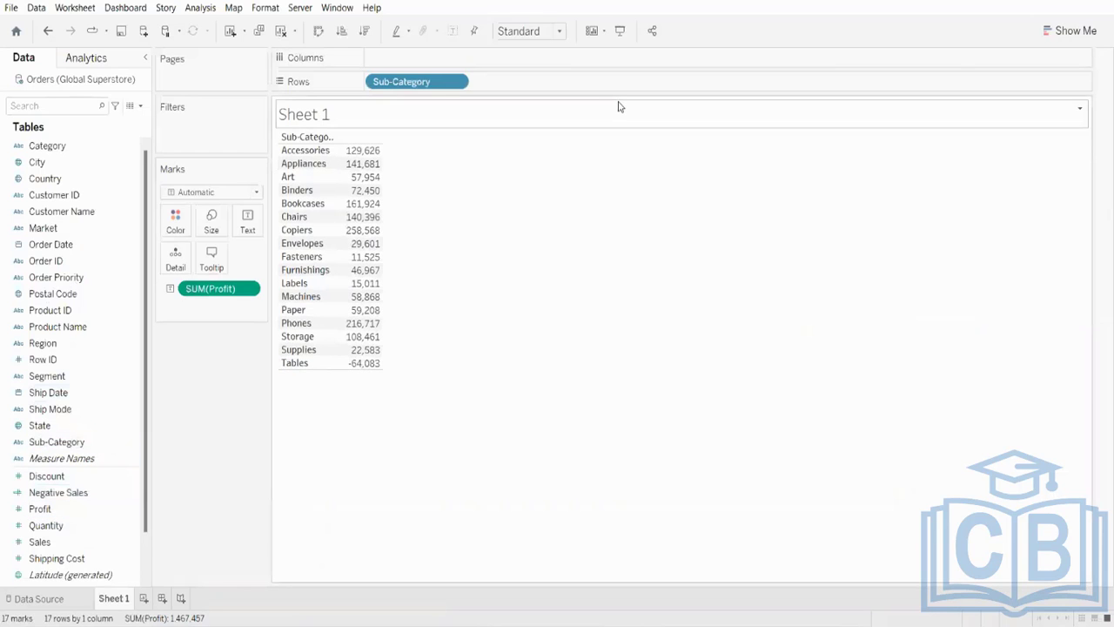
{"action": "left_click", "coordinate": [1102, 33]}
{"action": "left_click", "coordinate": [993, 146]}
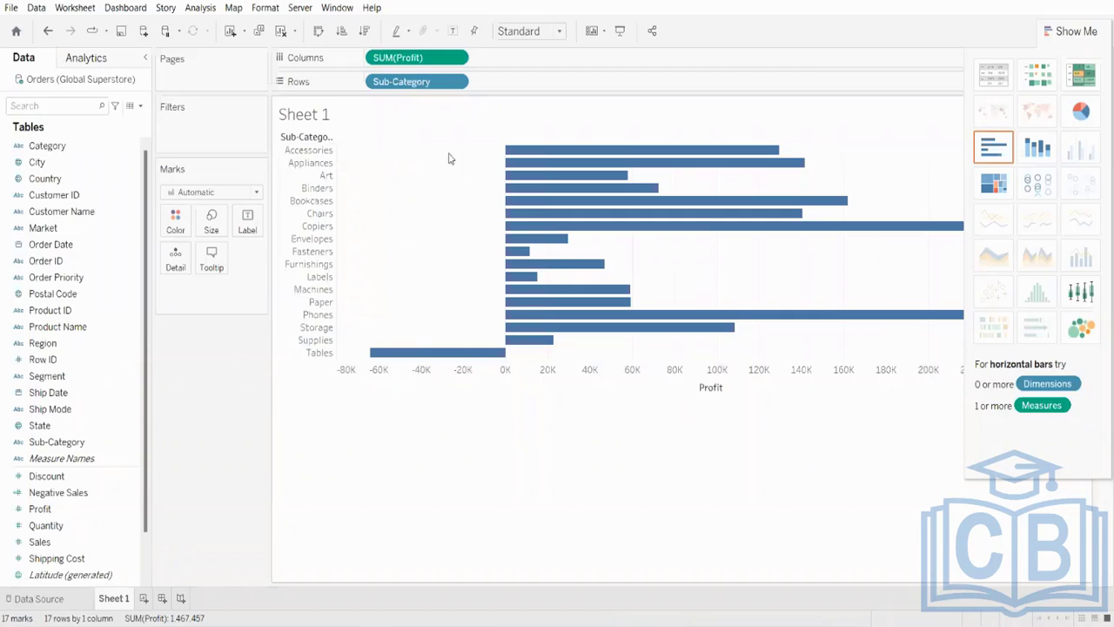
{"action": "left_click", "coordinate": [1064, 32]}
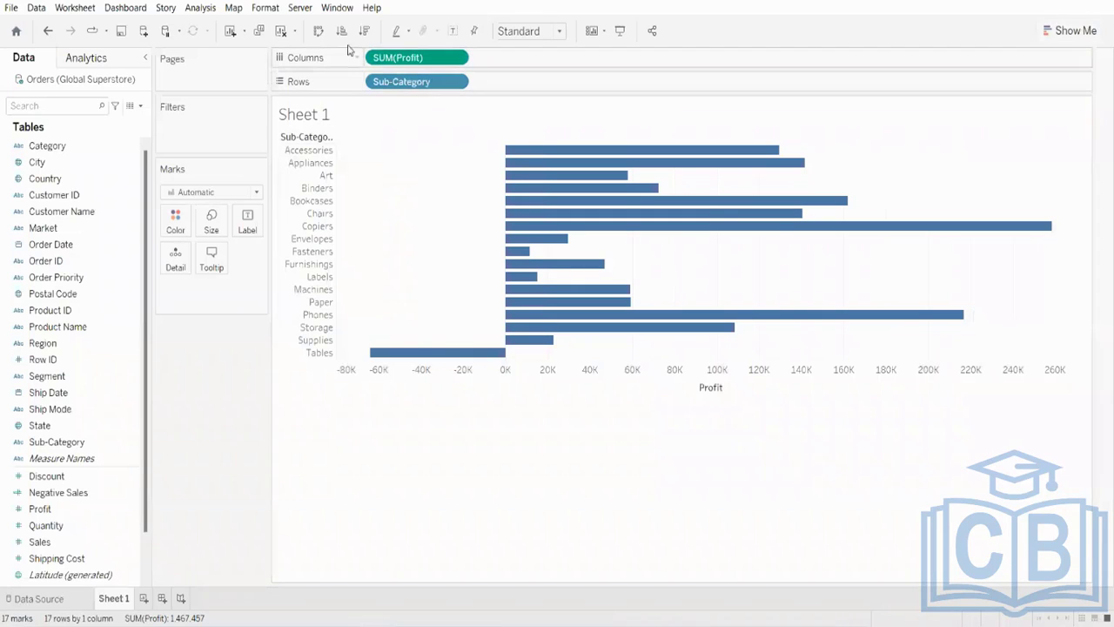
- Swap the rows and columns of the Profit chart and sort the sub-categories in ascending order of Profit
{"action": "left_click", "coordinate": [318, 31]}
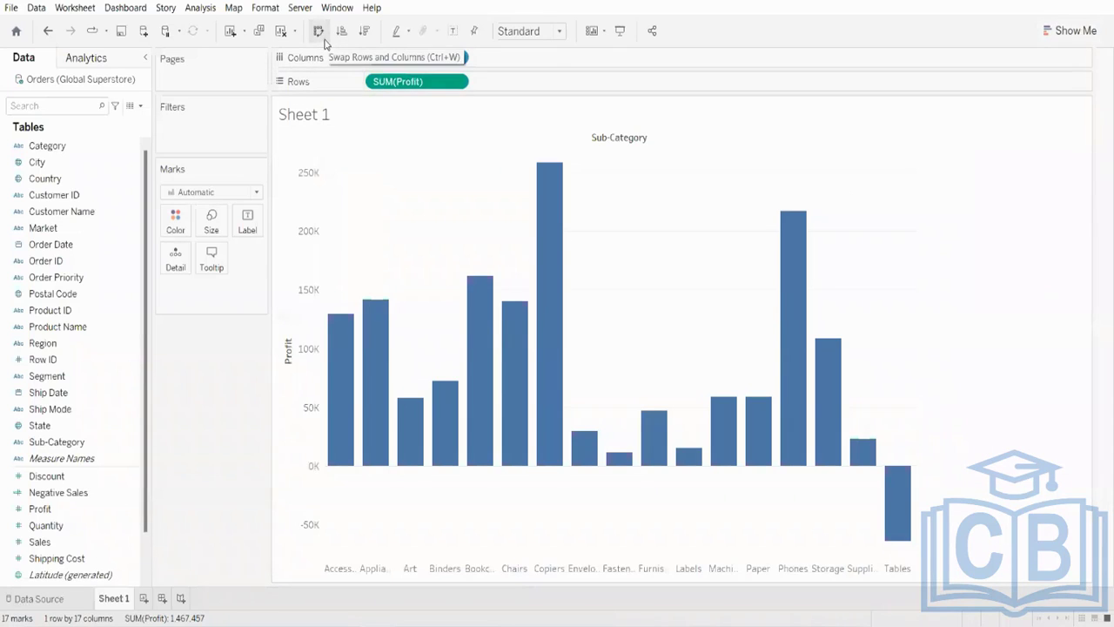
{"action": "left_click", "coordinate": [339, 32]}
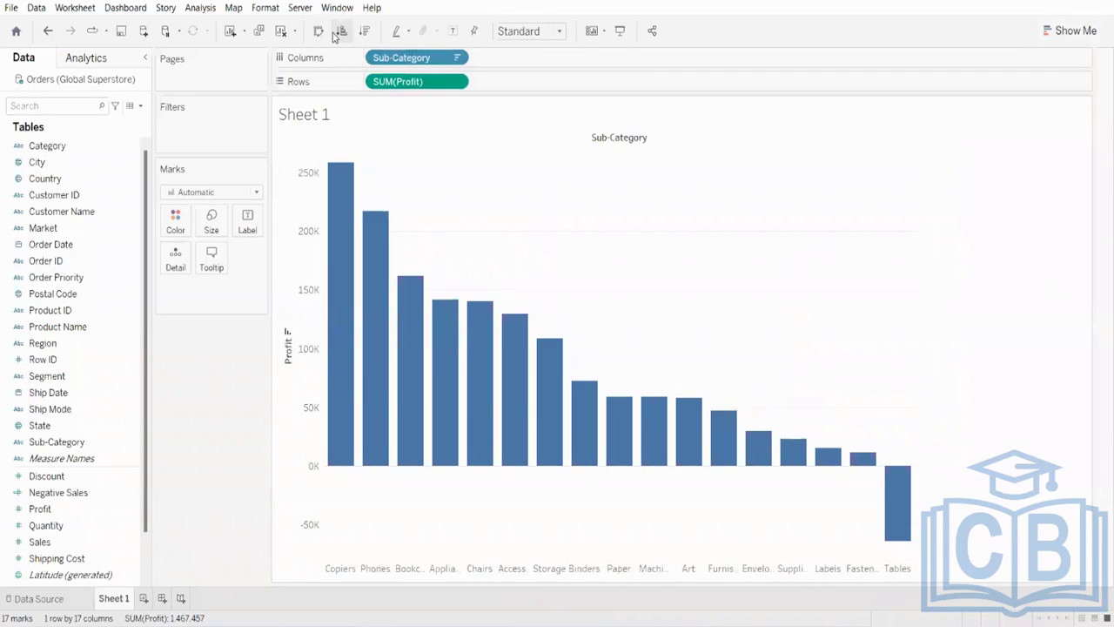
{"action": "left_click", "coordinate": [335, 34]}
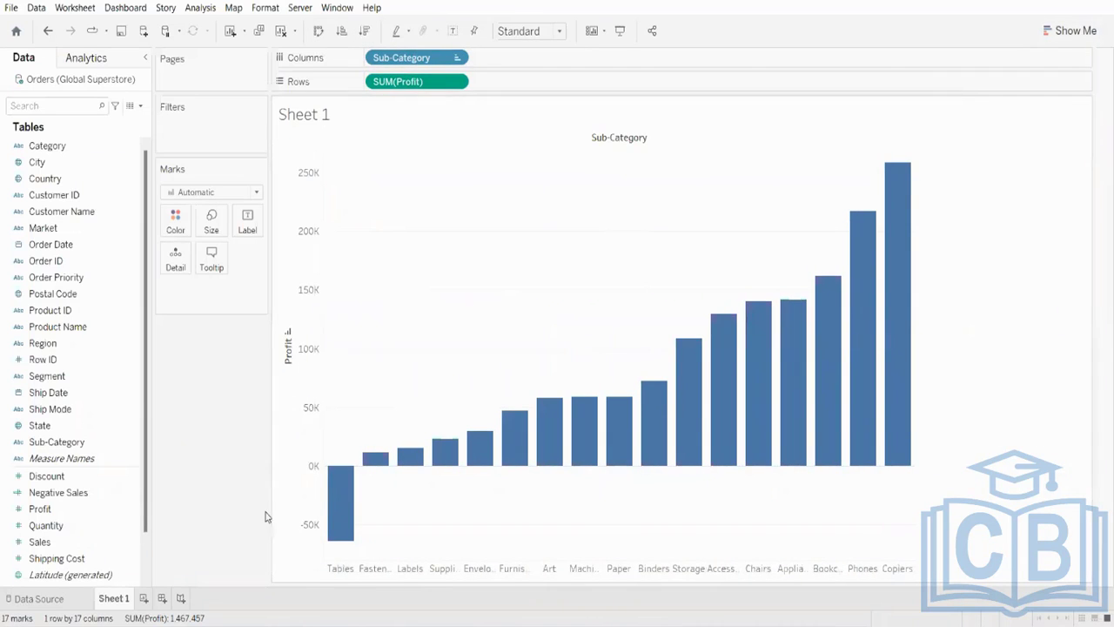
- Change the Profit chart's mark type to Gantt Bar and fit the chart to Entire View
{"action": "left_click", "coordinate": [189, 195]}
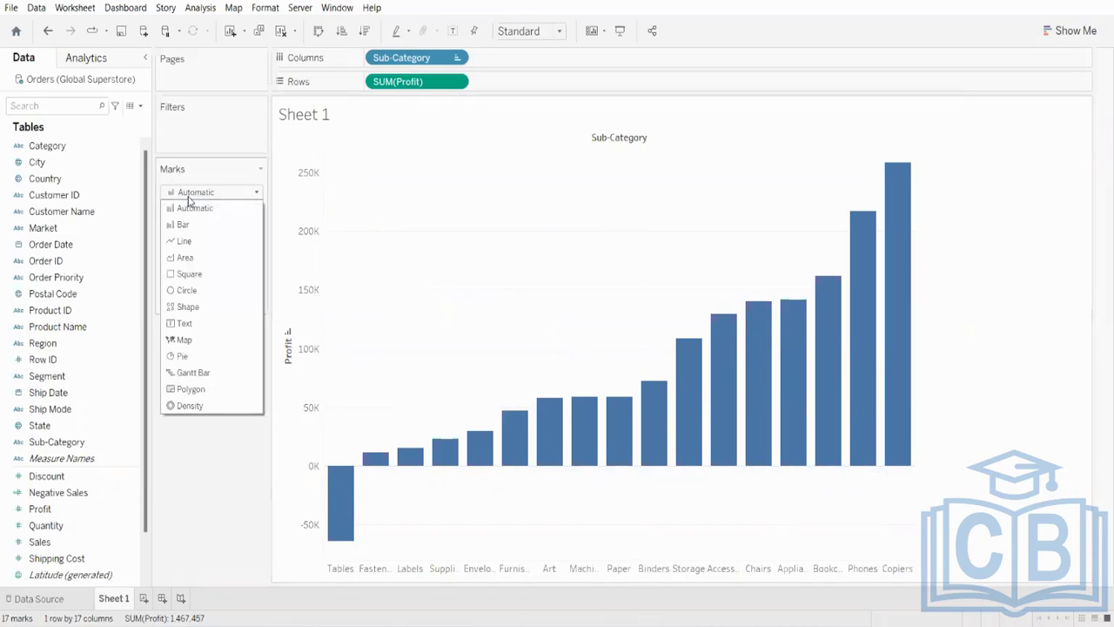
{"action": "left_click", "coordinate": [193, 373]}
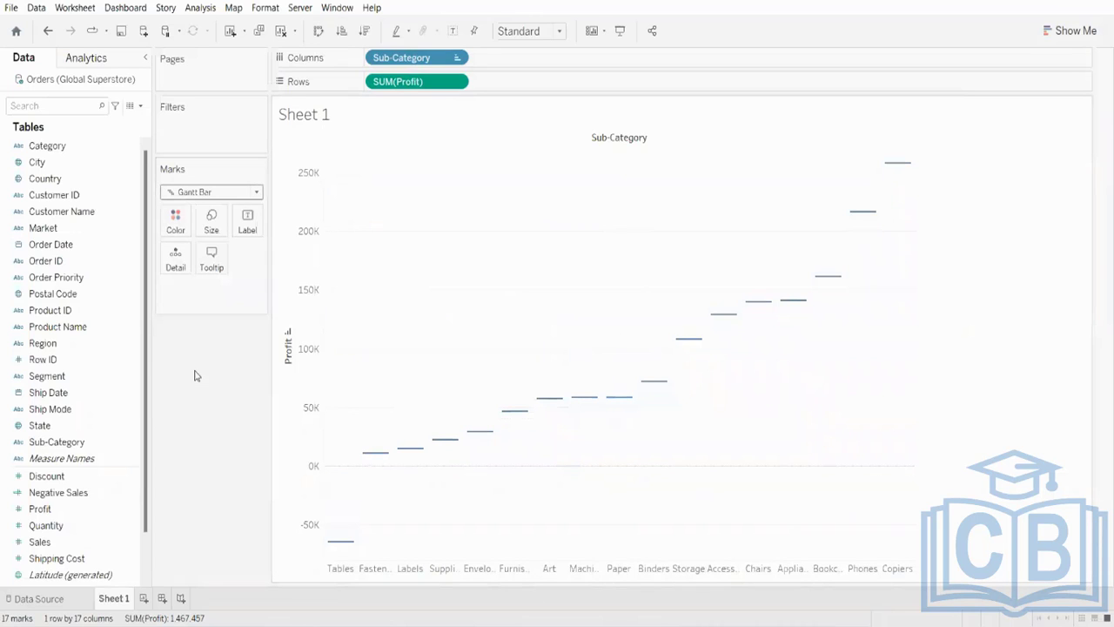
{"action": "left_click", "coordinate": [519, 30]}
{"action": "left_click", "coordinate": [514, 90]}
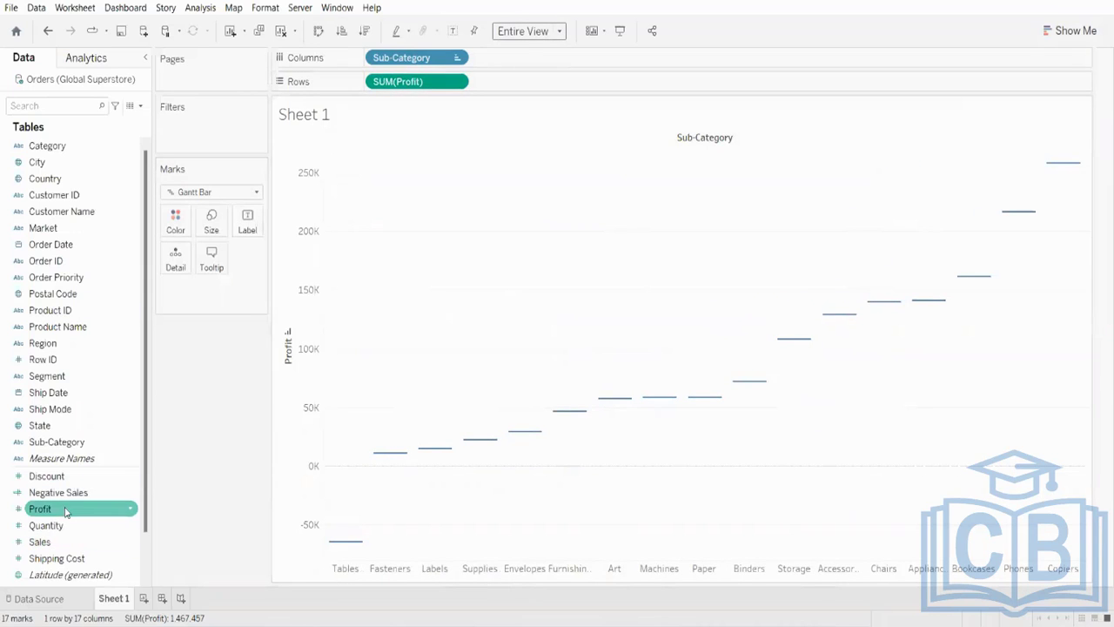
- Size and color the Gantt bars by Profit and show their mark labels
{"action": "left_click_drag", "start_coordinate": [67, 508], "coordinate": [211, 225]}
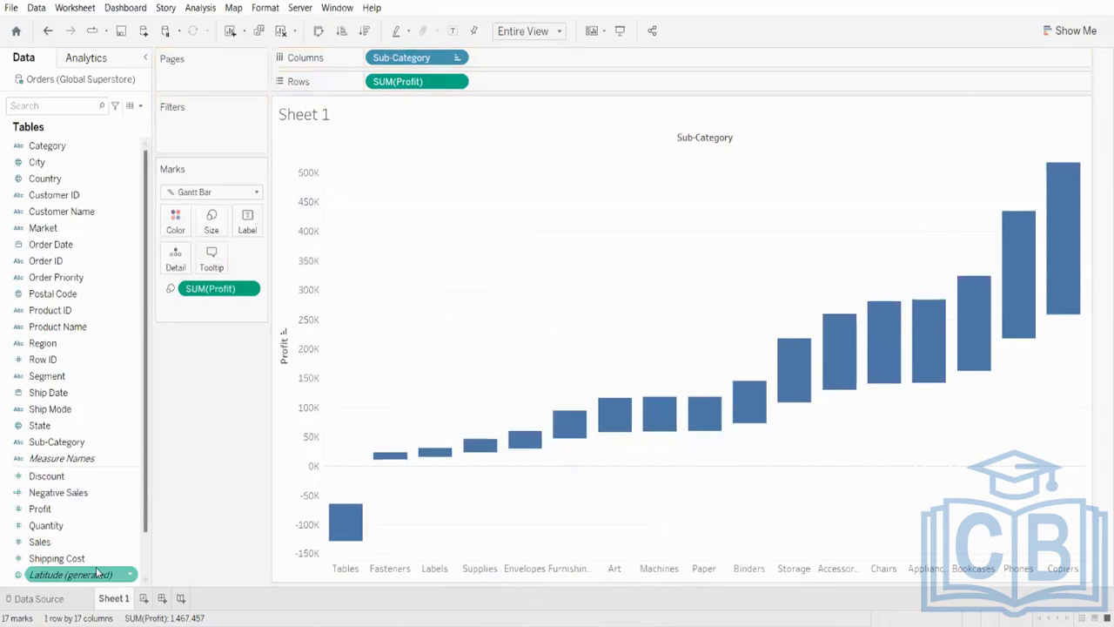
{"action": "left_click_drag", "start_coordinate": [65, 509], "coordinate": [180, 234]}
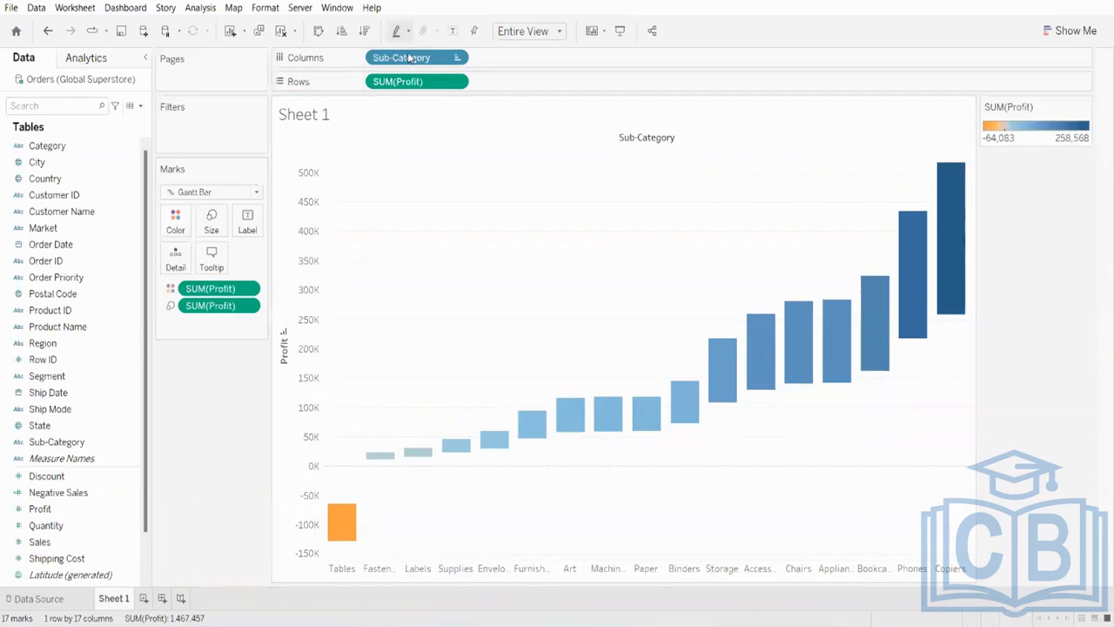
{"action": "left_click", "coordinate": [453, 35]}
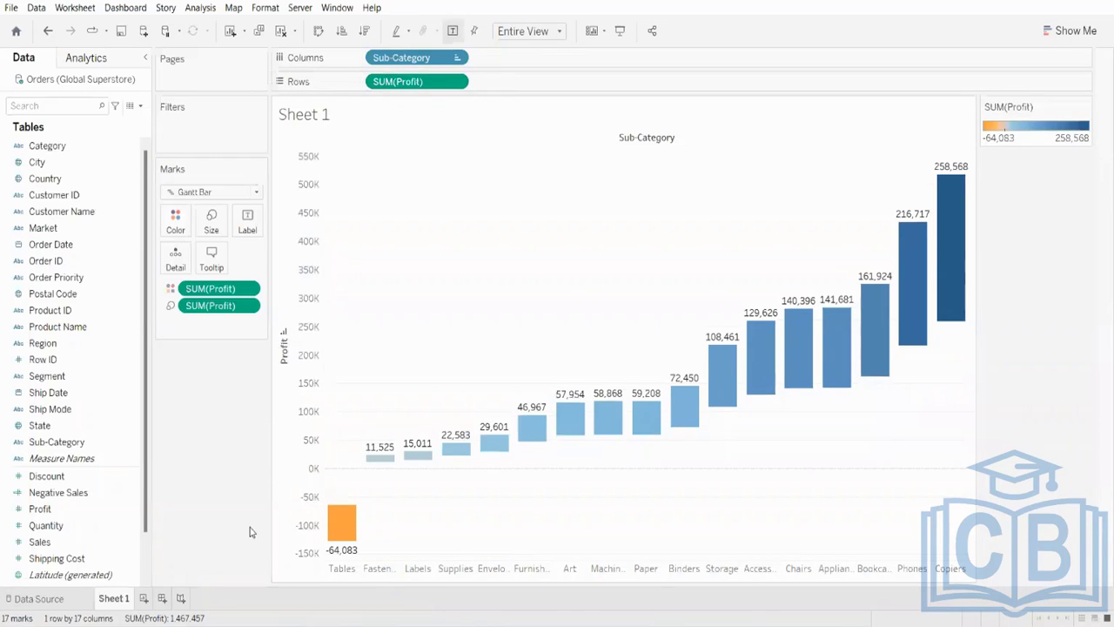
- Examine the Profit bars starting from Tables and clear the Sub-Category Profit chart from the sheet
{"action": "mouse_move", "coordinate": [337, 535]}
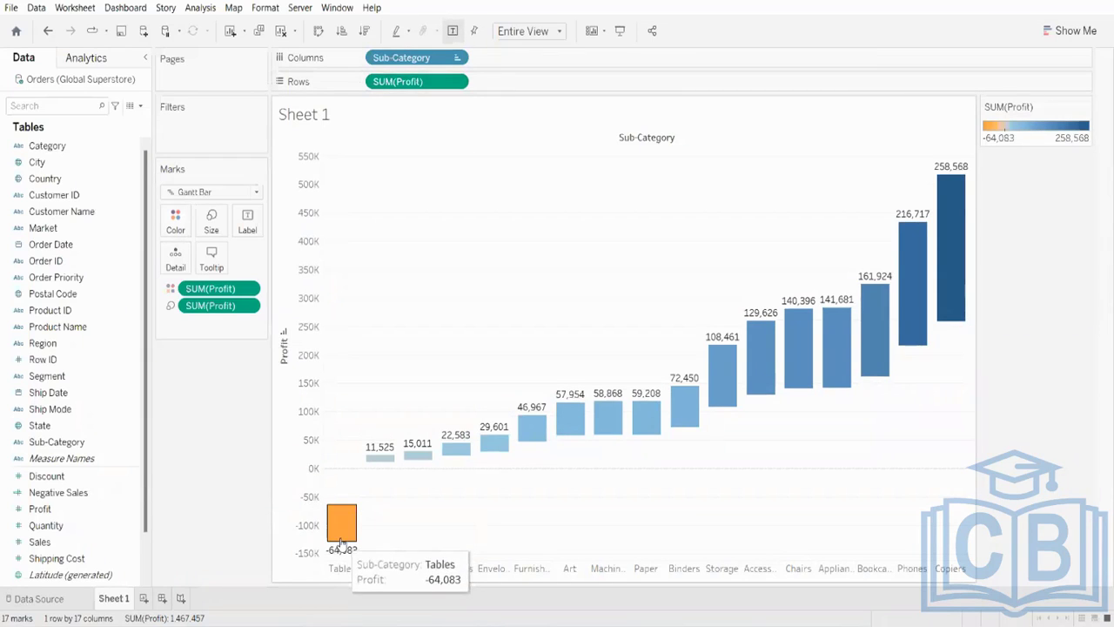
{"action": "mouse_move", "coordinate": [370, 467]}
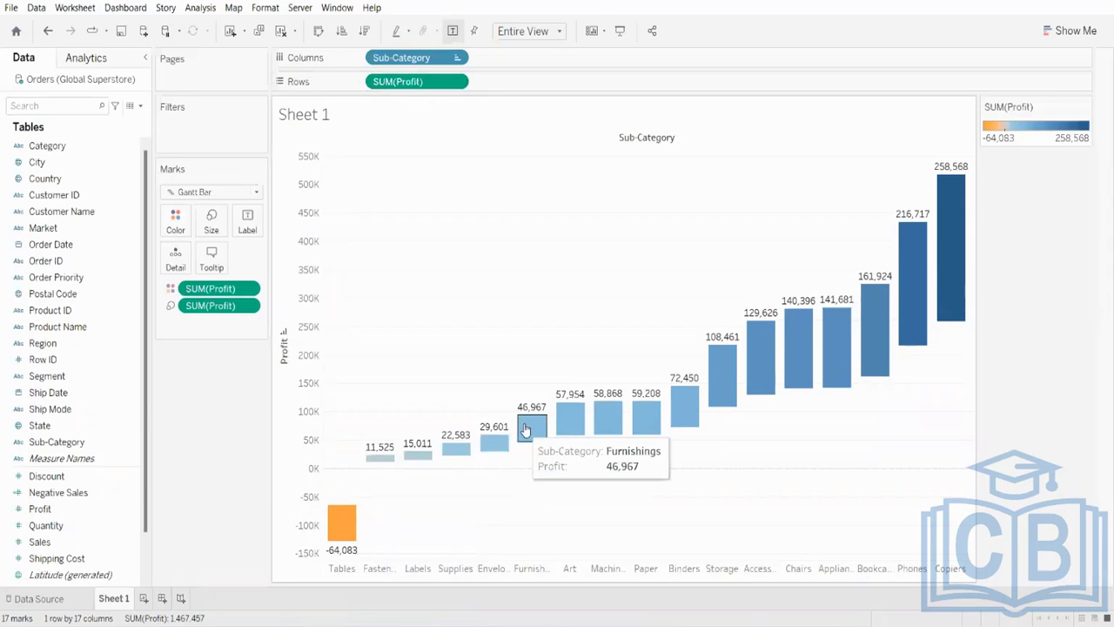
{"action": "mouse_move", "coordinate": [734, 380]}
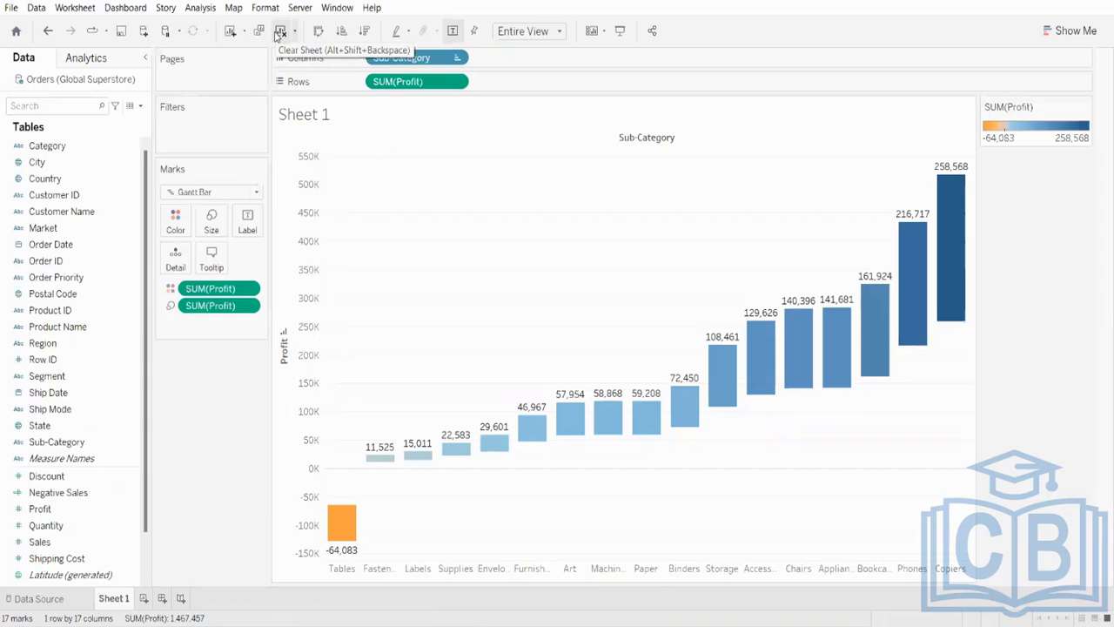
{"action": "left_click", "coordinate": [279, 32]}
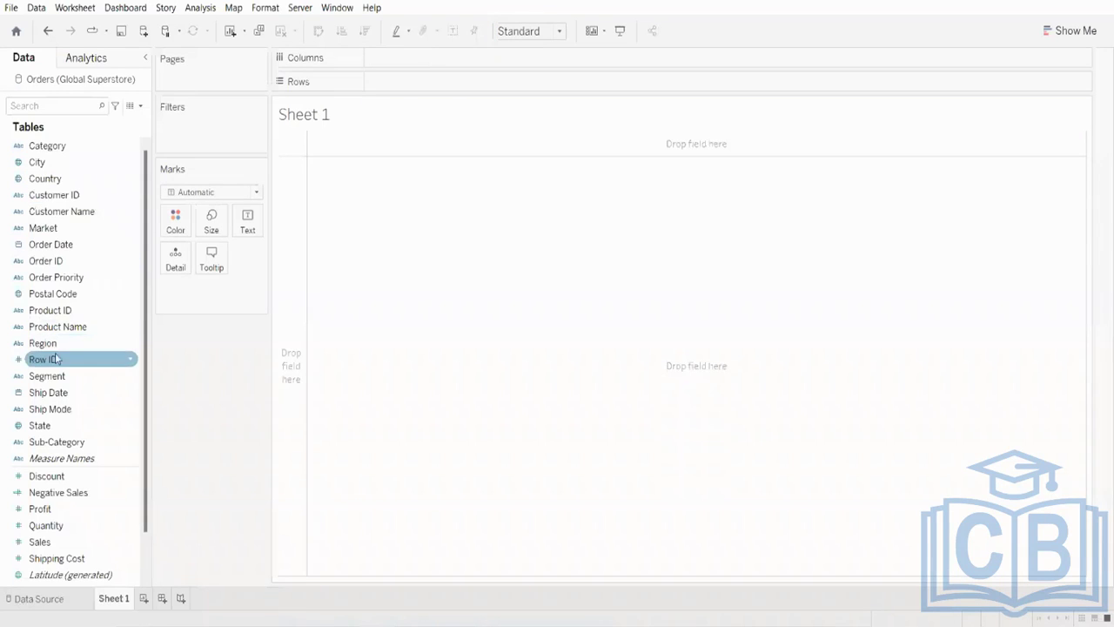
- Create a pie chart of Sales by Market and fit it to Entire View
{"action": "left_click", "coordinate": [60, 231]}
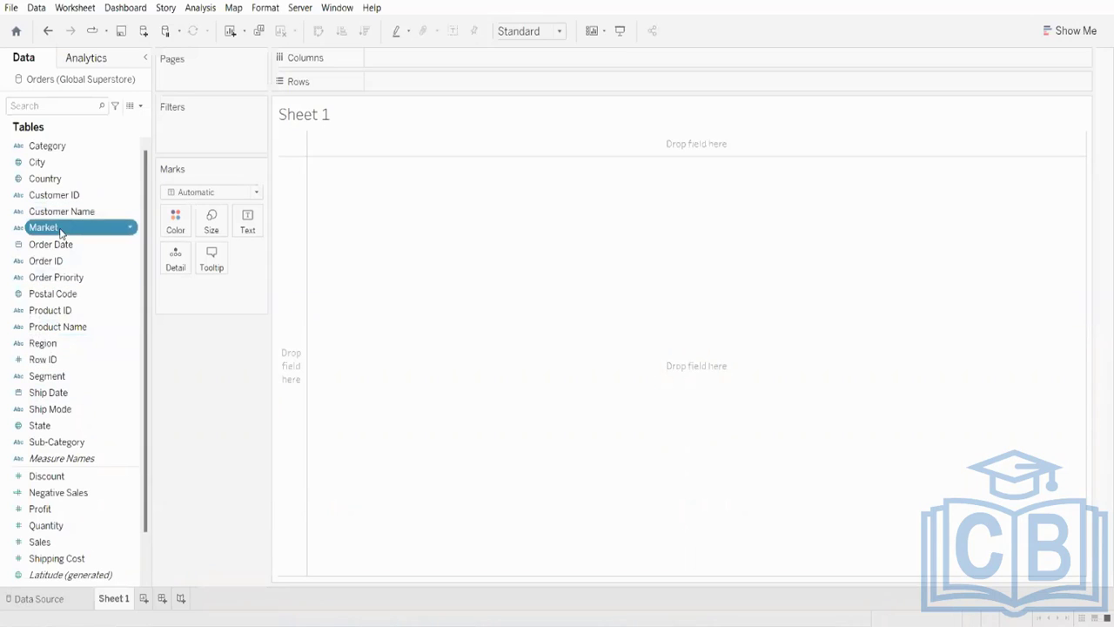
{"action": "left_click", "coordinate": [50, 544], "text": "ctrl"}
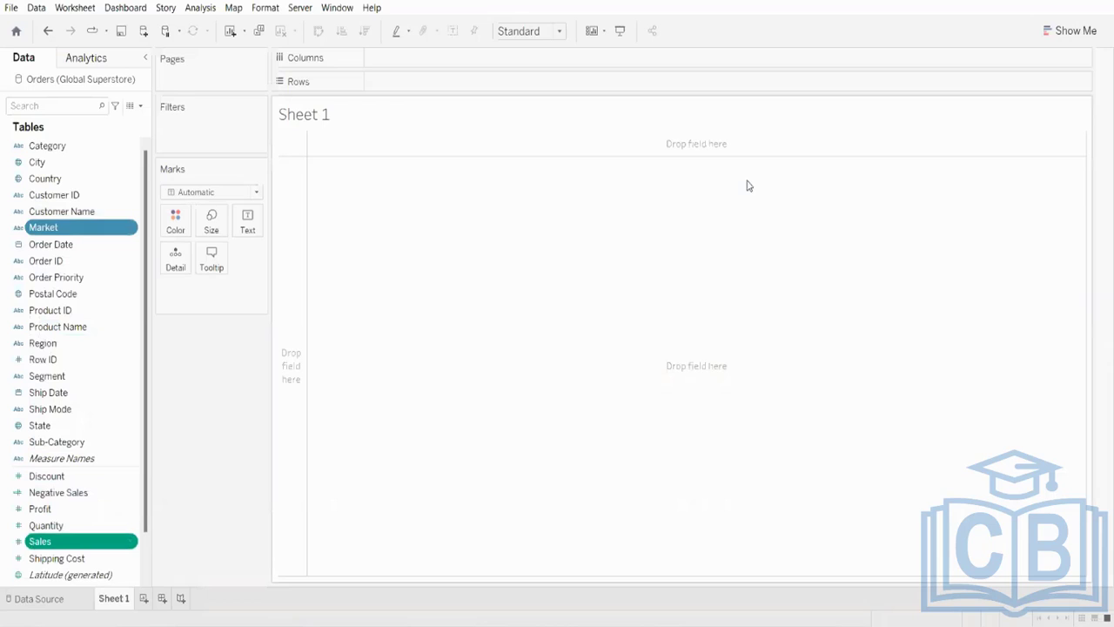
{"action": "left_click", "coordinate": [1056, 32]}
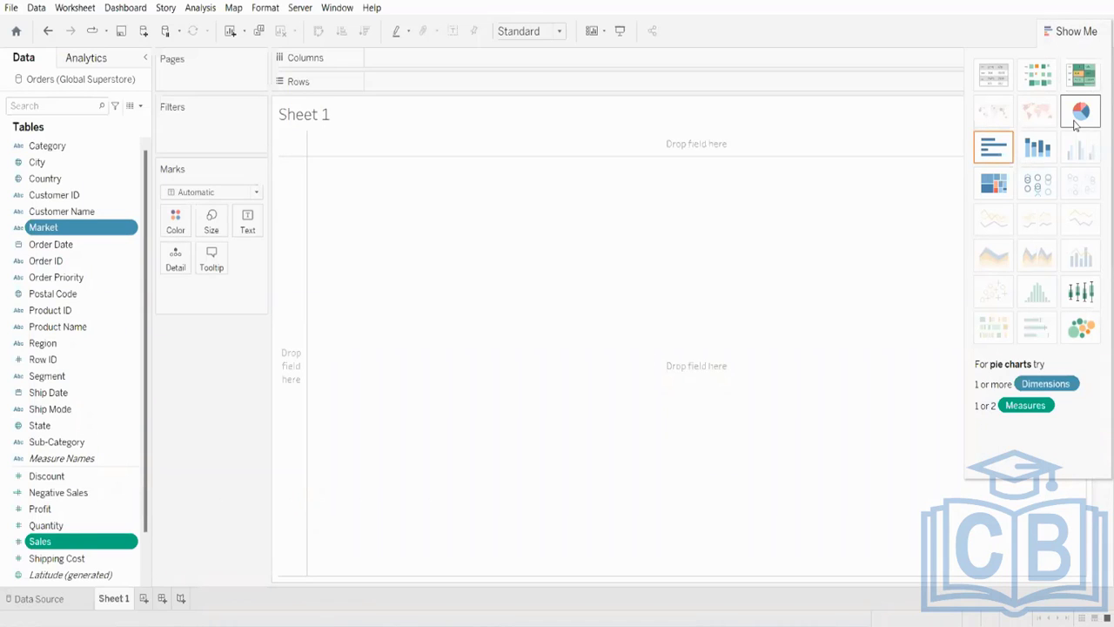
{"action": "left_click", "coordinate": [1079, 112]}
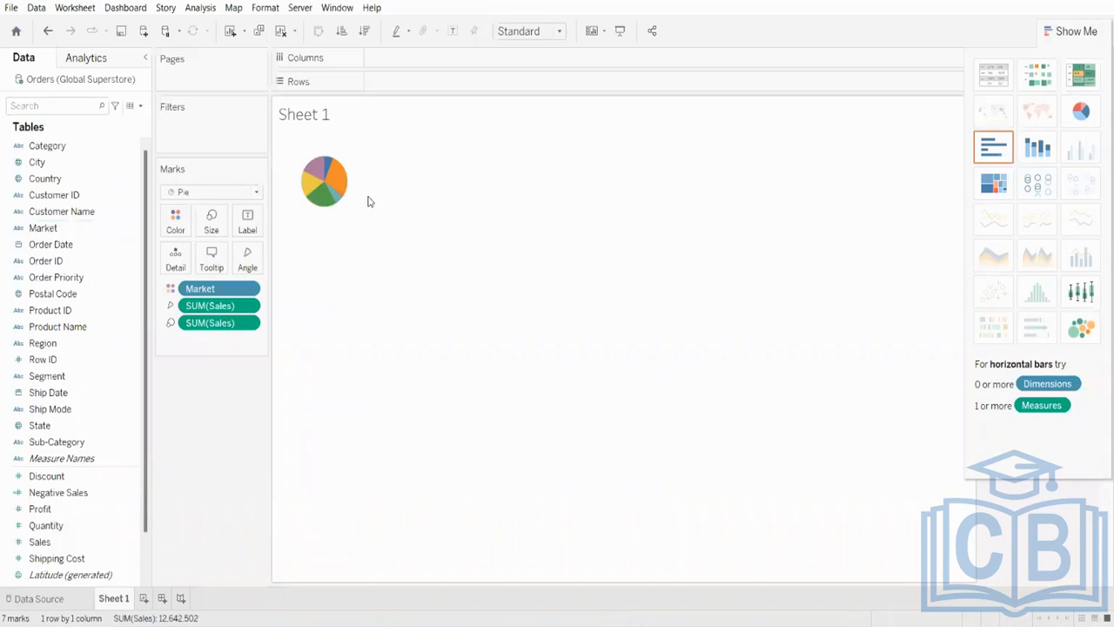
{"action": "left_click", "coordinate": [1086, 33]}
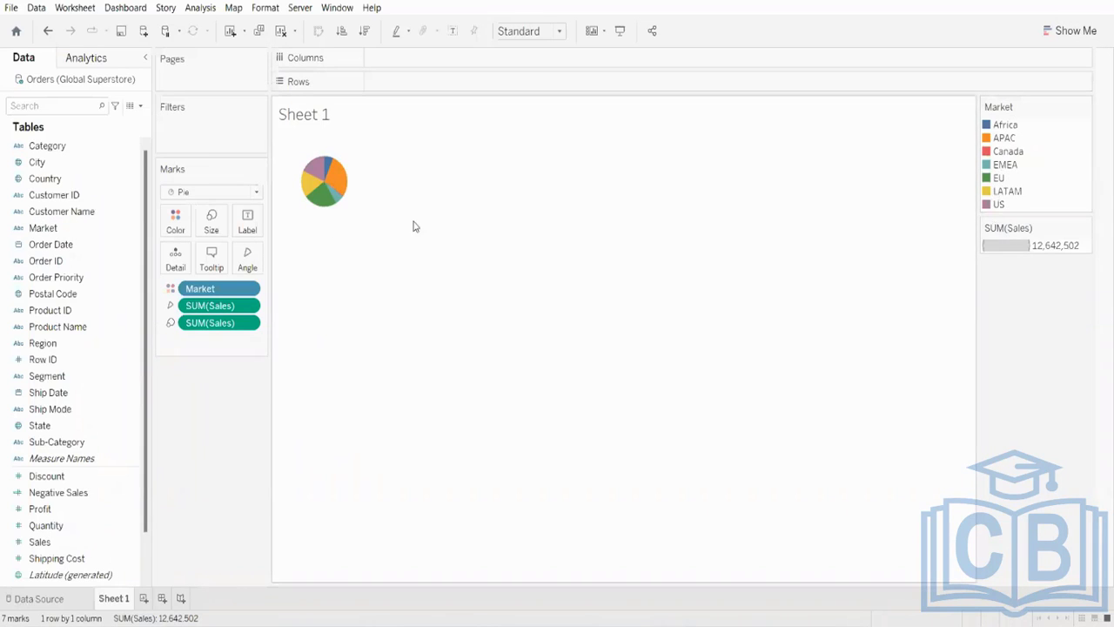
{"action": "mouse_move", "coordinate": [339, 171]}
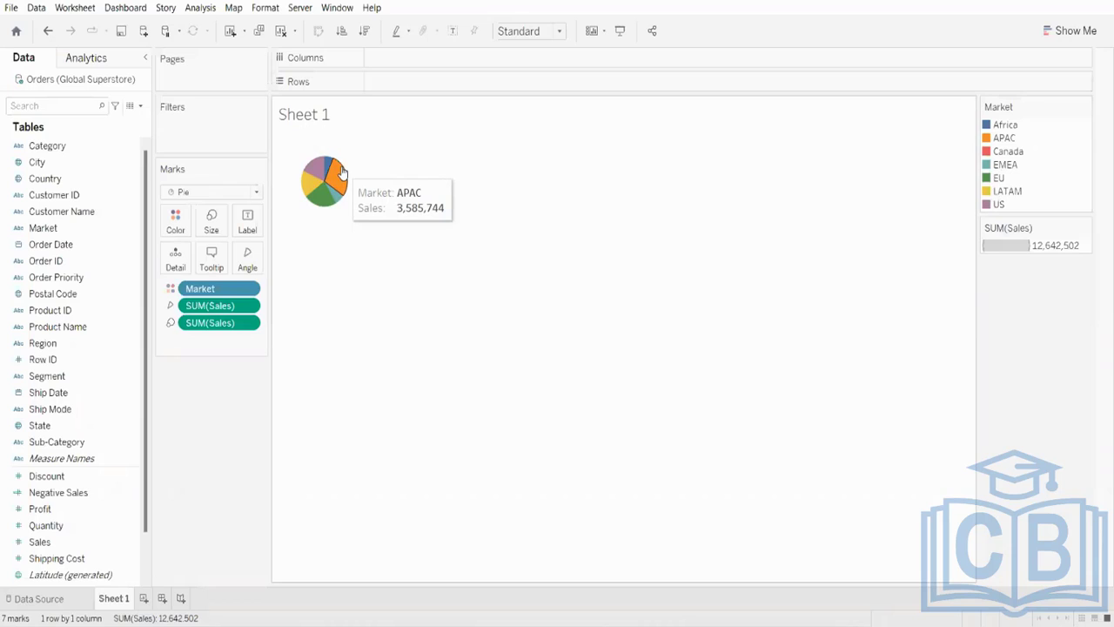
{"action": "left_click", "coordinate": [539, 35]}
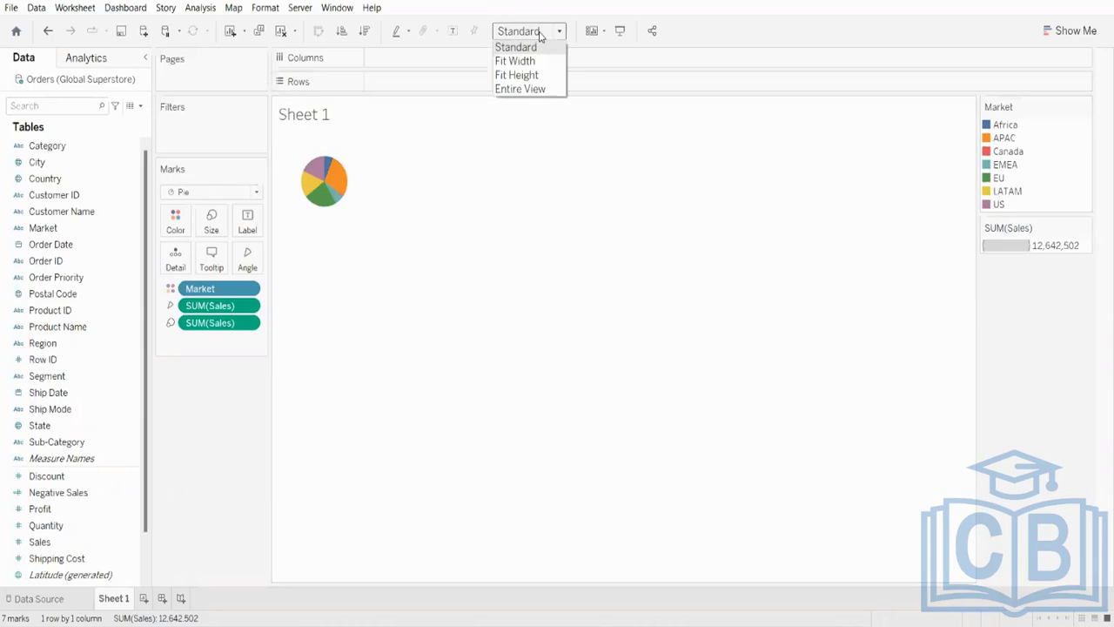
{"action": "left_click", "coordinate": [523, 90]}
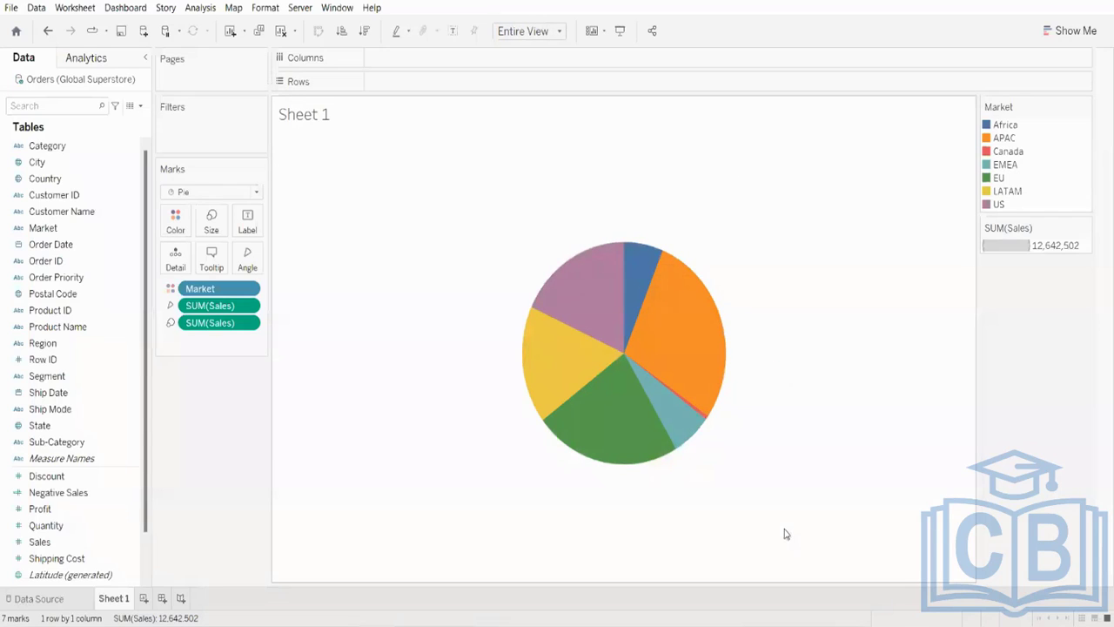
- Label the pie slices with Market and Sales, showing the Sales label as Percent of Total
{"action": "left_click", "coordinate": [2, 463]}
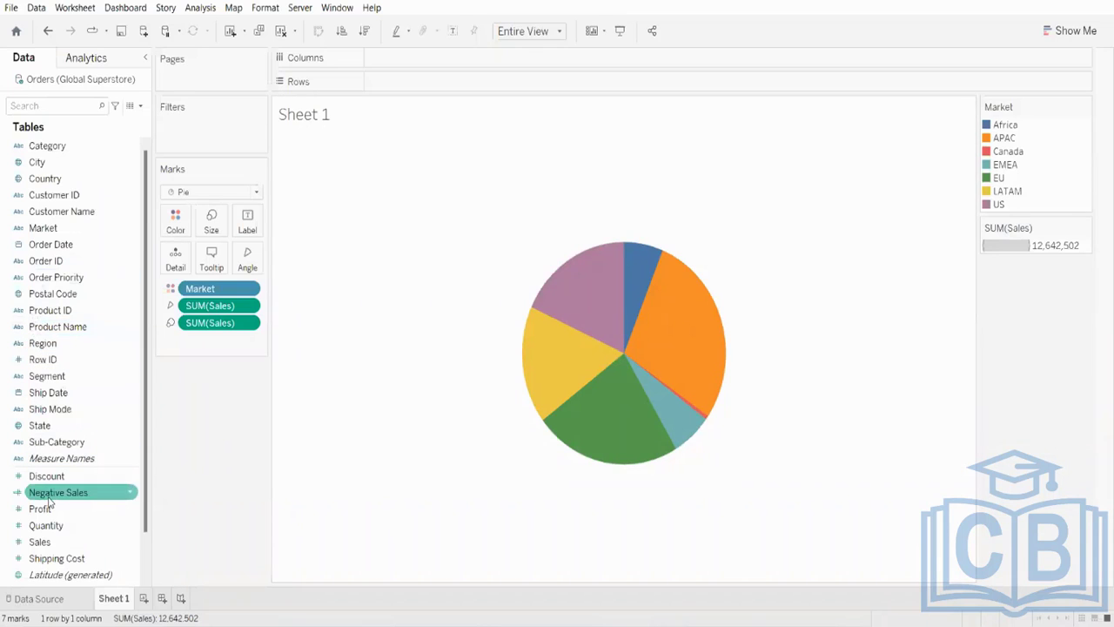
{"action": "left_click_drag", "start_coordinate": [44, 228], "coordinate": [248, 230]}
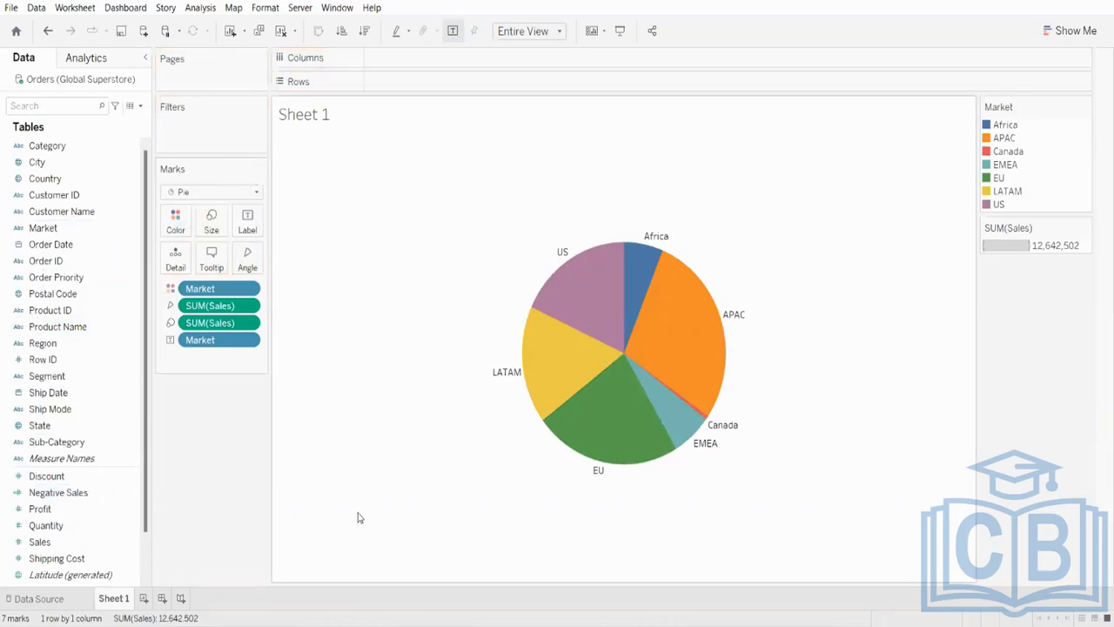
{"action": "left_click_drag", "start_coordinate": [79, 548], "coordinate": [255, 242]}
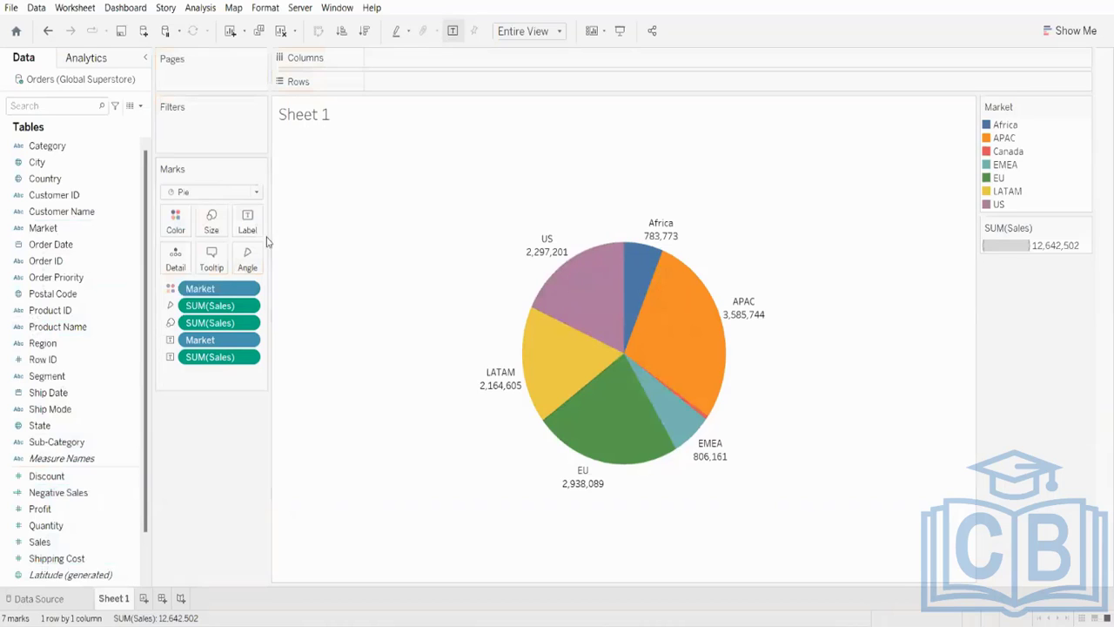
{"action": "right_click", "coordinate": [219, 357]}
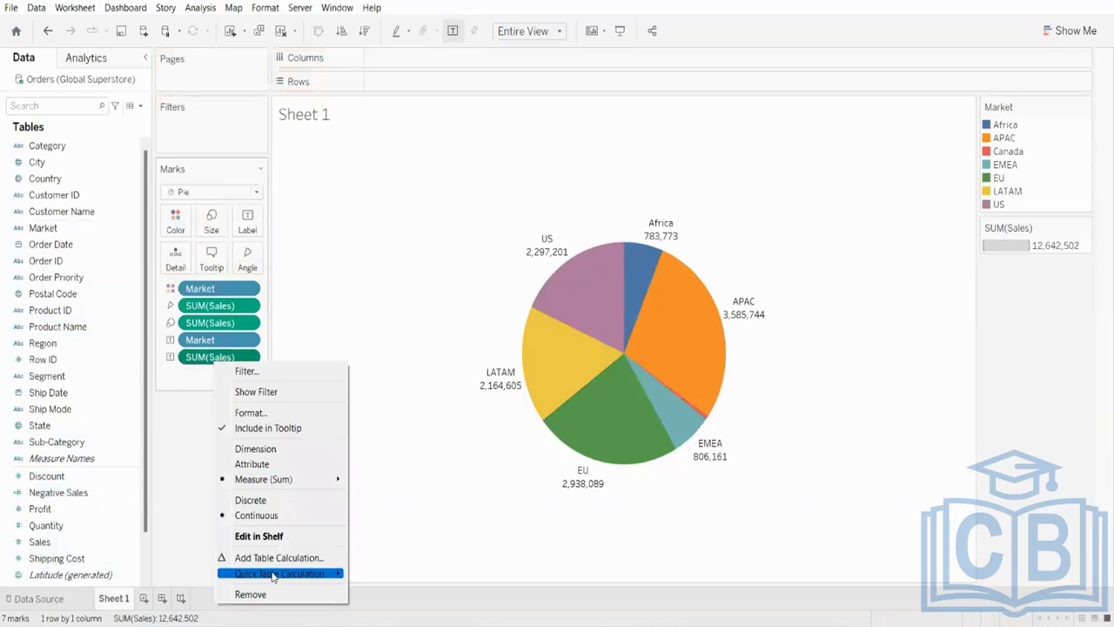
{"action": "mouse_move", "coordinate": [335, 572]}
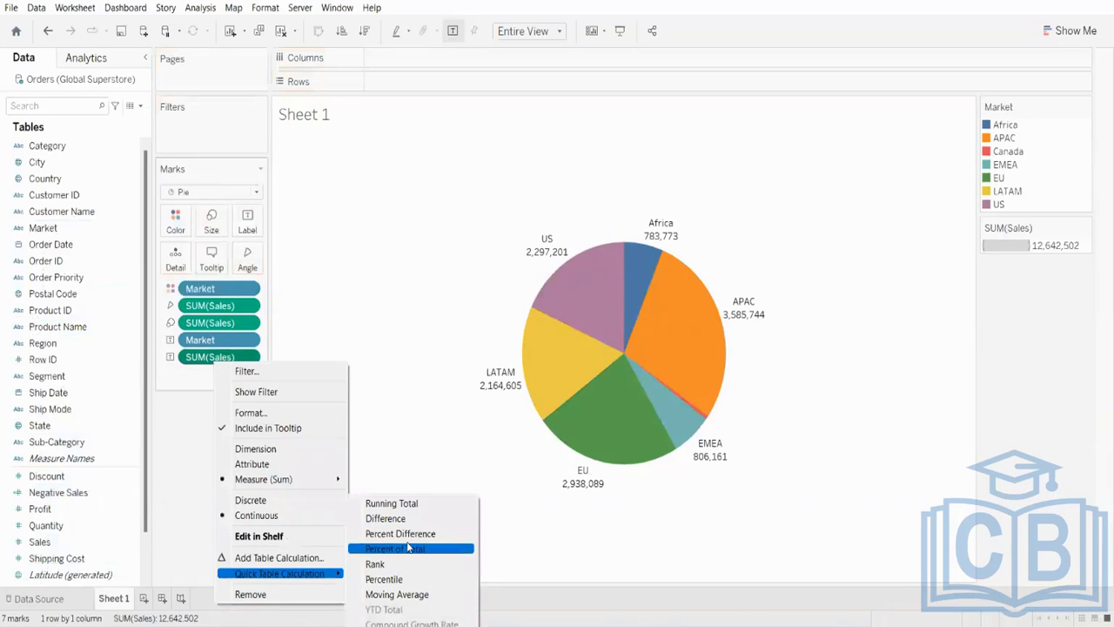
{"action": "left_click", "coordinate": [405, 550]}
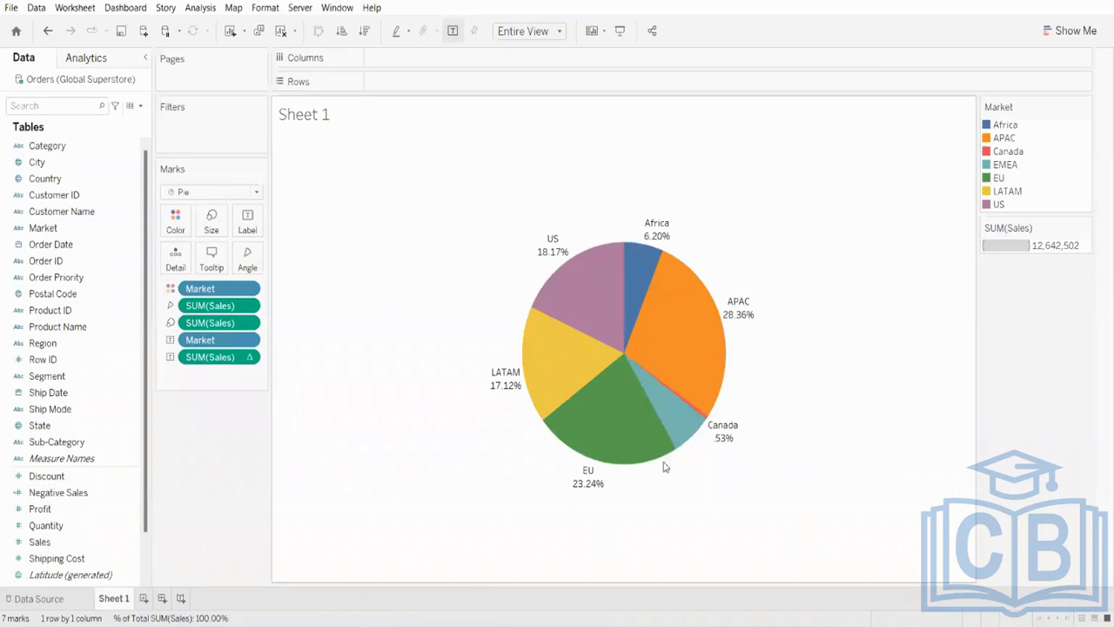
- Examine the sales share of the EMEA, US and LATAM slices and clear the Market pie chart from the sheet
{"action": "mouse_move", "coordinate": [661, 409]}
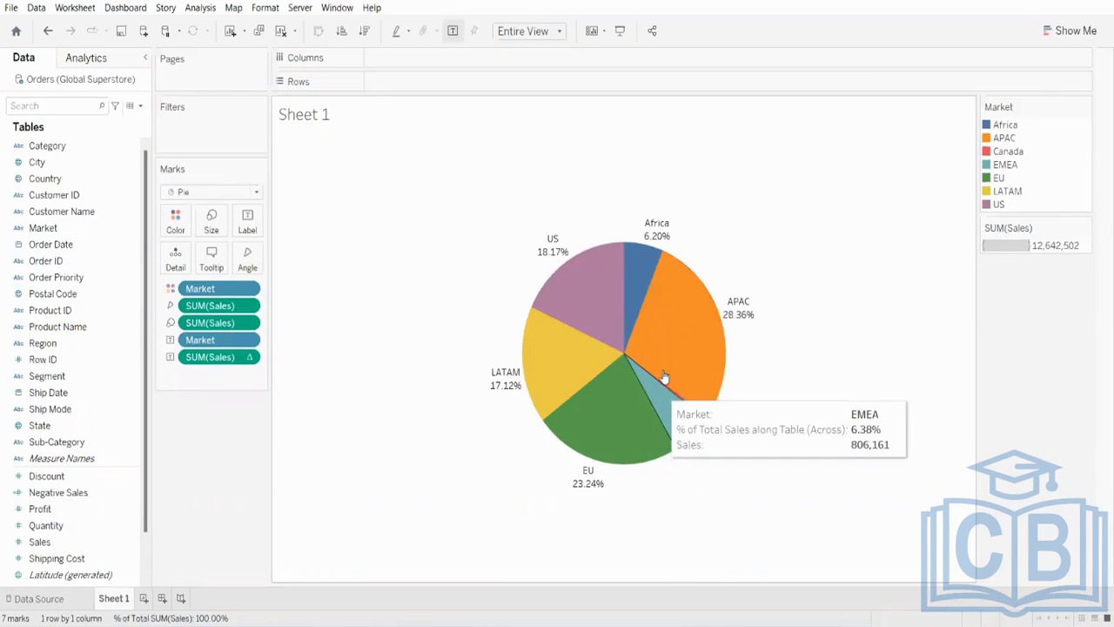
{"action": "mouse_move", "coordinate": [719, 456]}
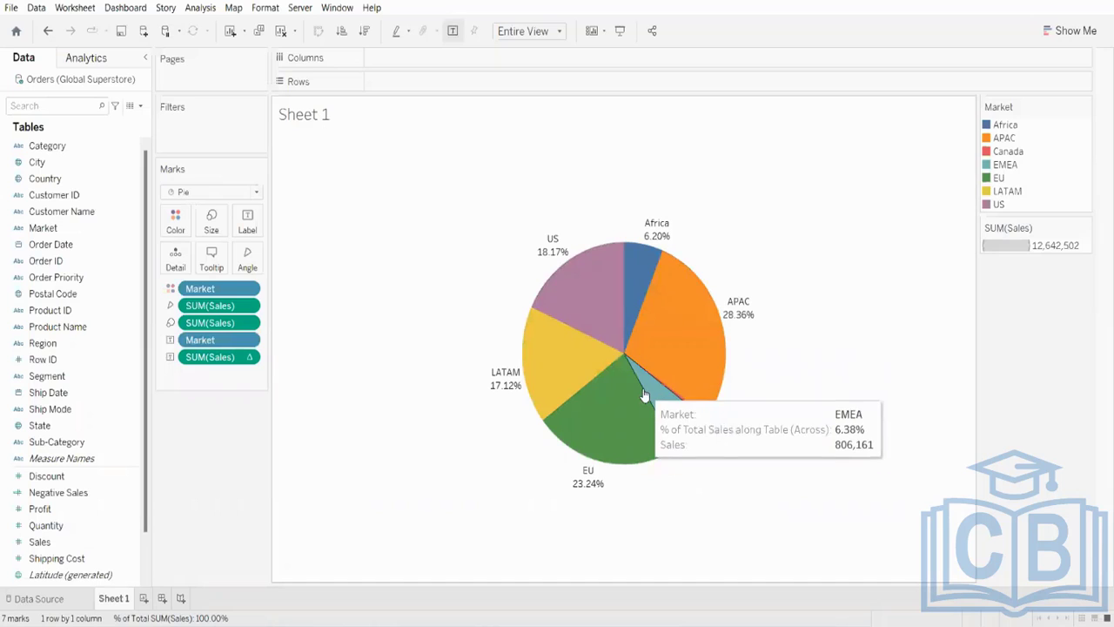
{"action": "mouse_move", "coordinate": [552, 242]}
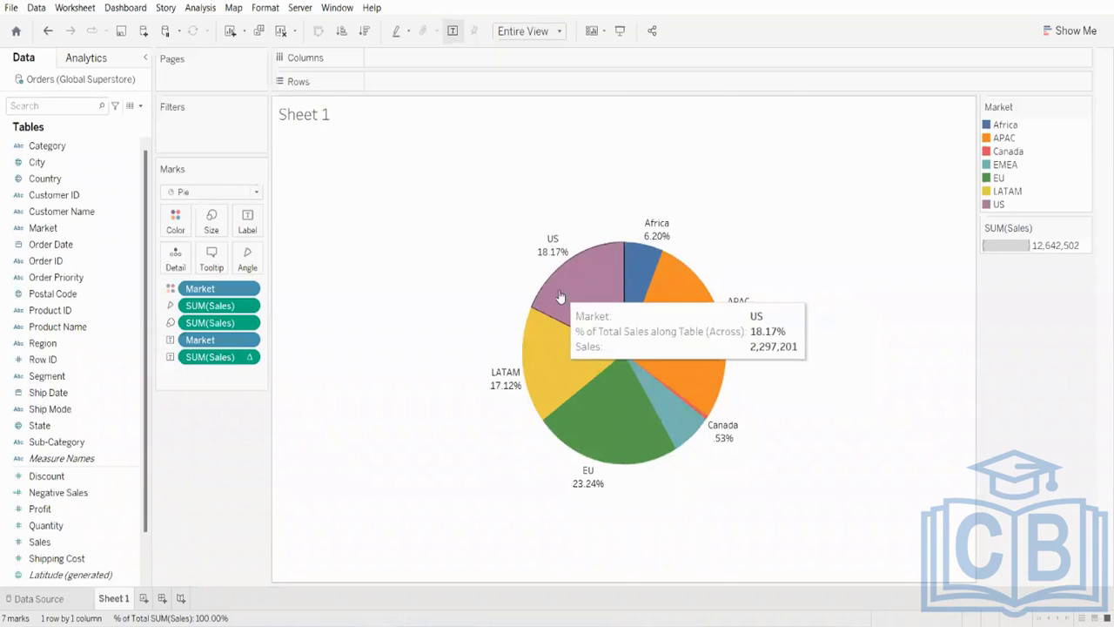
{"action": "mouse_move", "coordinate": [542, 341]}
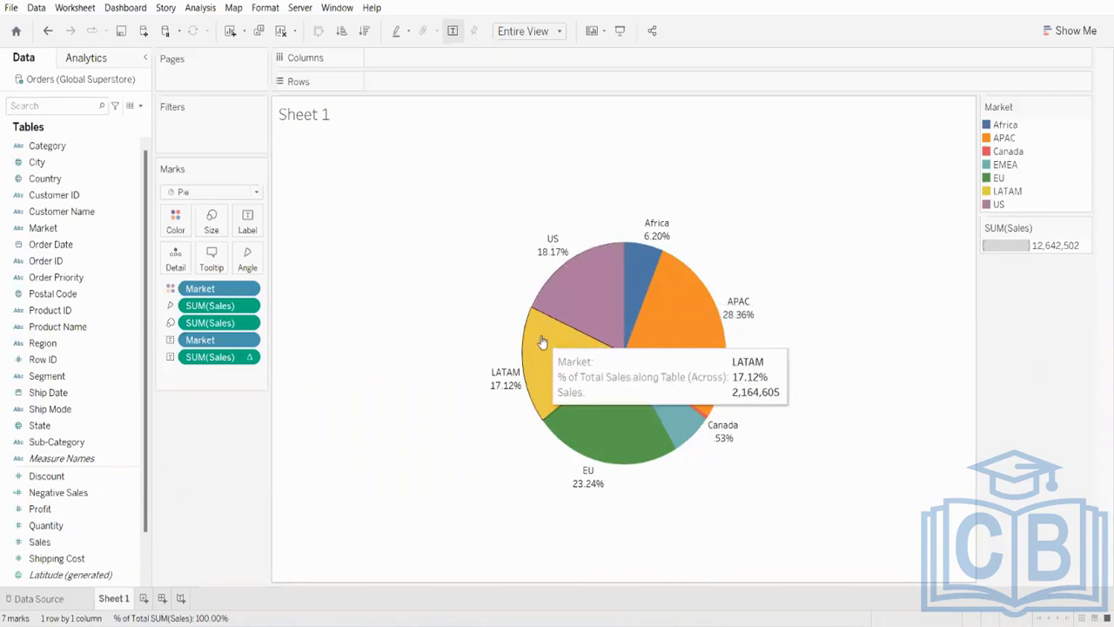
{"action": "mouse_move", "coordinate": [653, 461]}
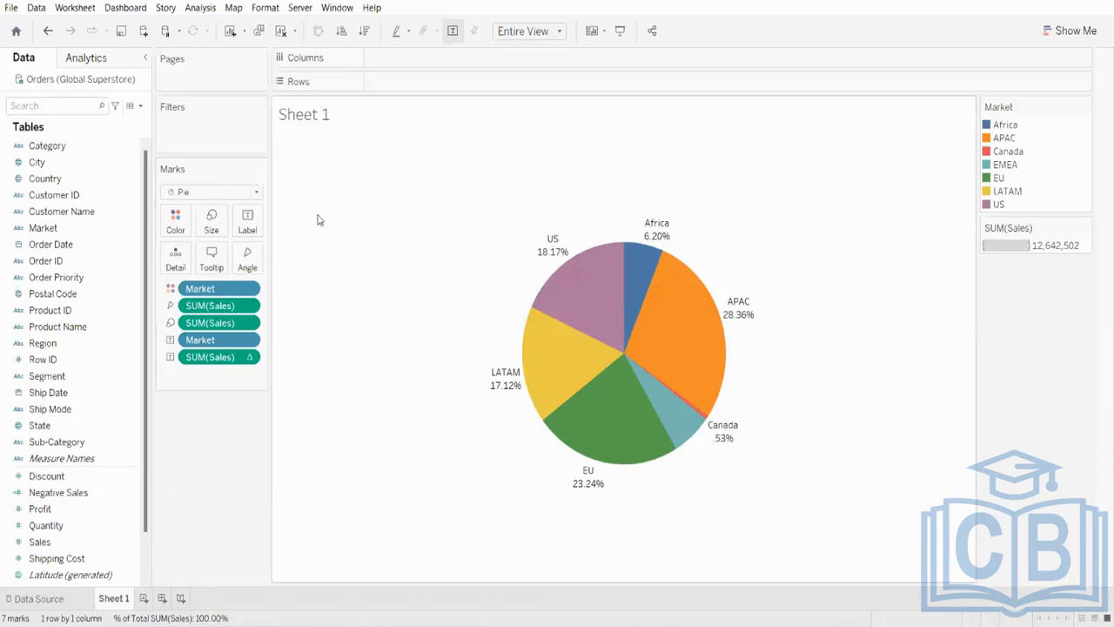
{"action": "left_click", "coordinate": [221, 232]}
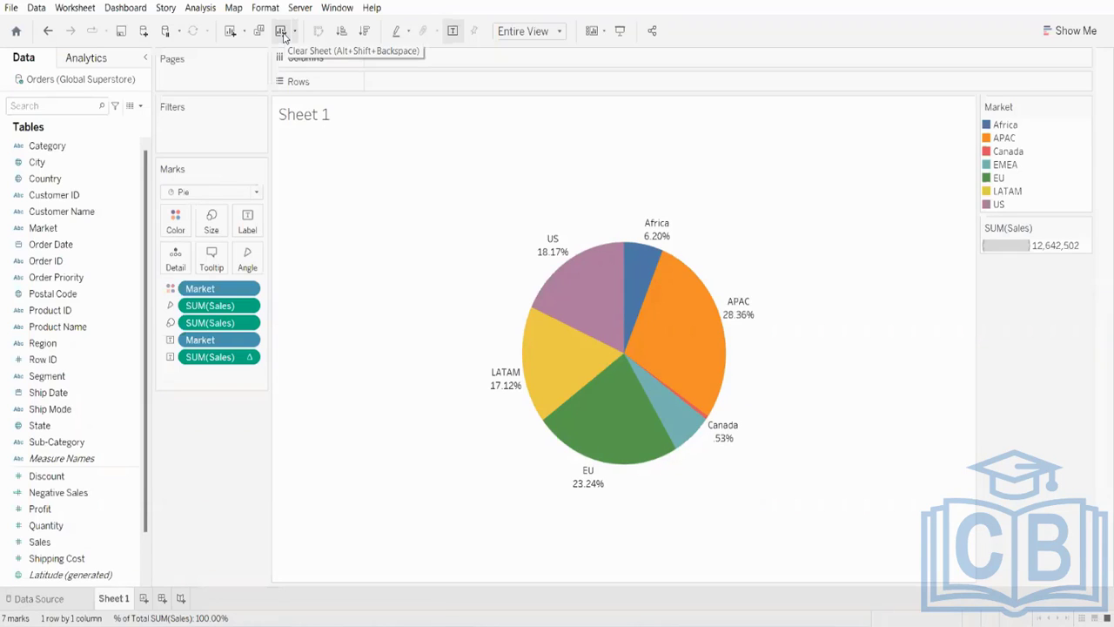
{"action": "left_click", "coordinate": [282, 32]}
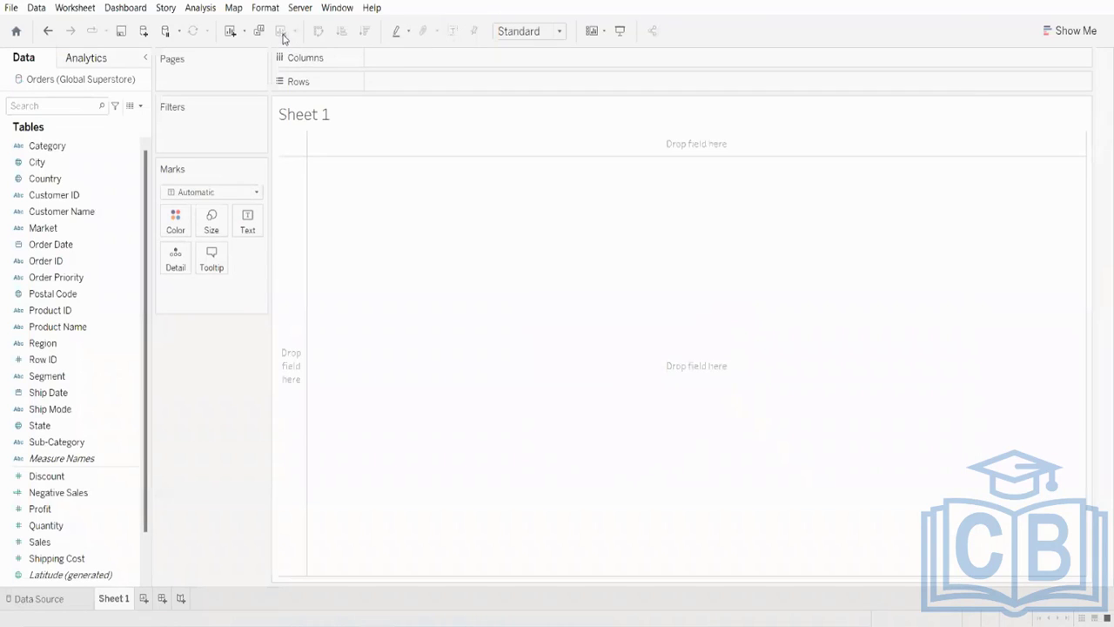
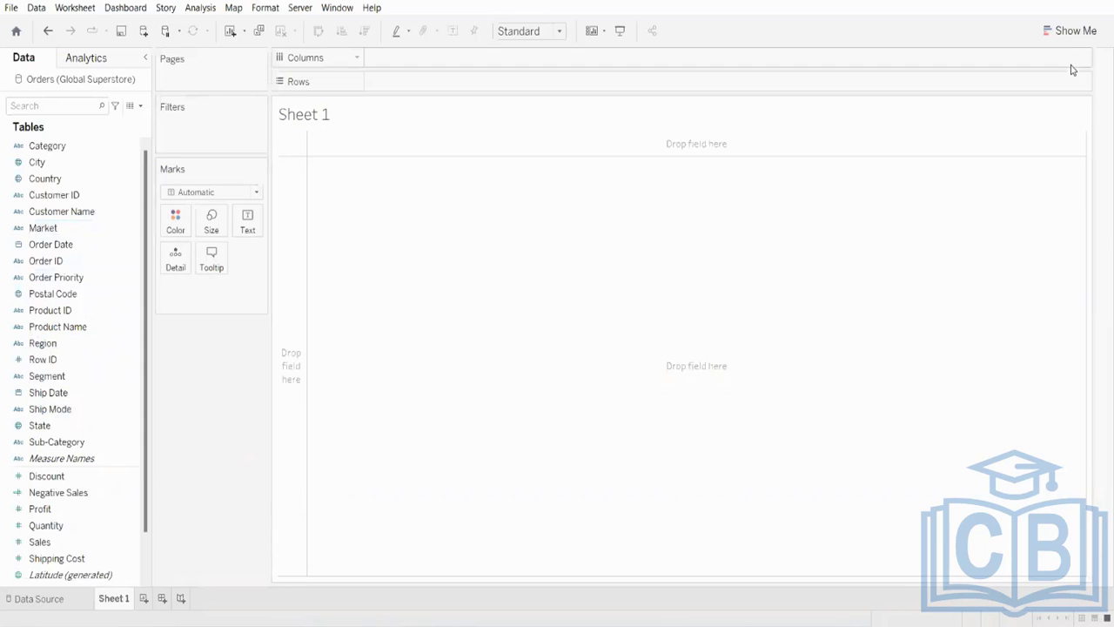
- Create a filled map of Profit by State
{"action": "left_click", "coordinate": [1071, 32]}
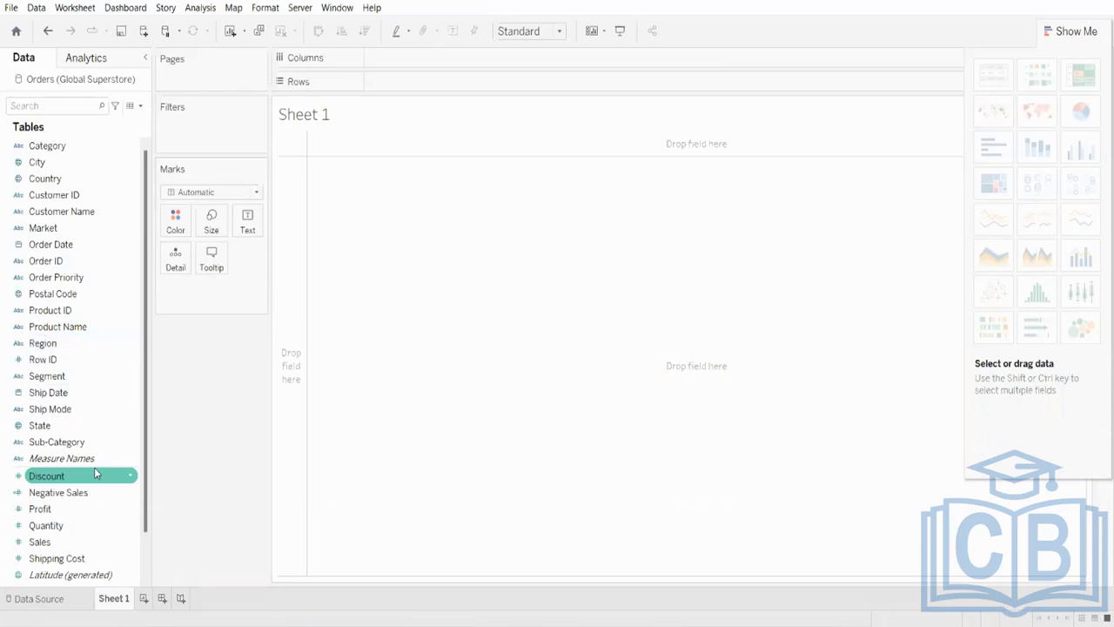
{"action": "left_click", "coordinate": [70, 510]}
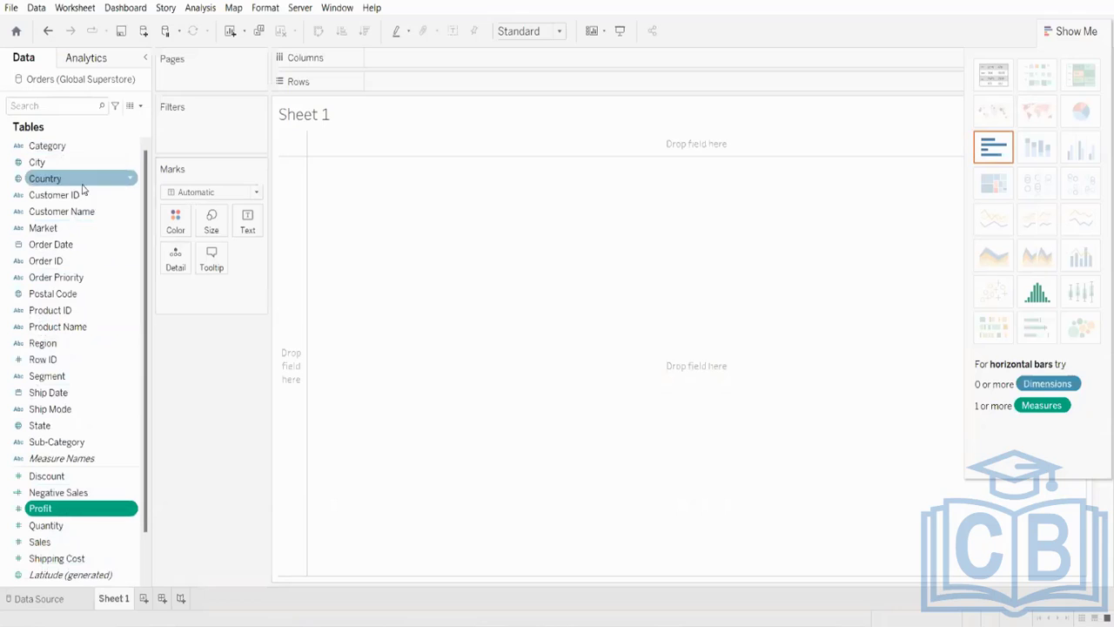
{"action": "left_click", "coordinate": [40, 427], "text": "ctrl"}
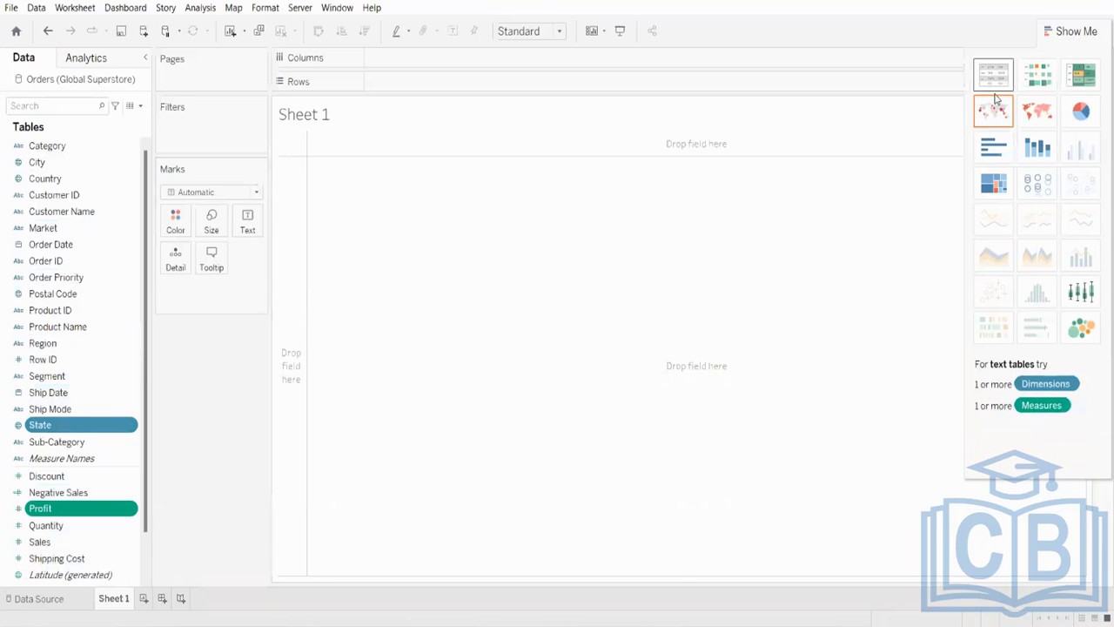
{"action": "left_click", "coordinate": [1036, 117]}
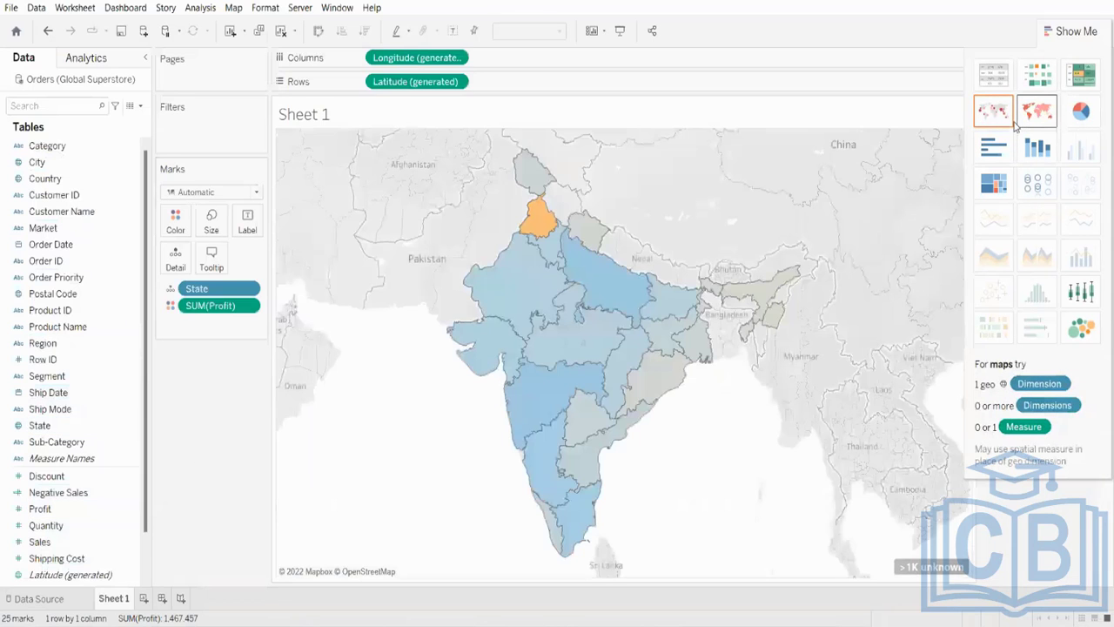
- Try the symbol map and pie chart types for Profit by State and return to the filled map
{"action": "left_click", "coordinate": [991, 122]}
{"action": "left_click", "coordinate": [1027, 114]}
{"action": "left_click", "coordinate": [1081, 111]}
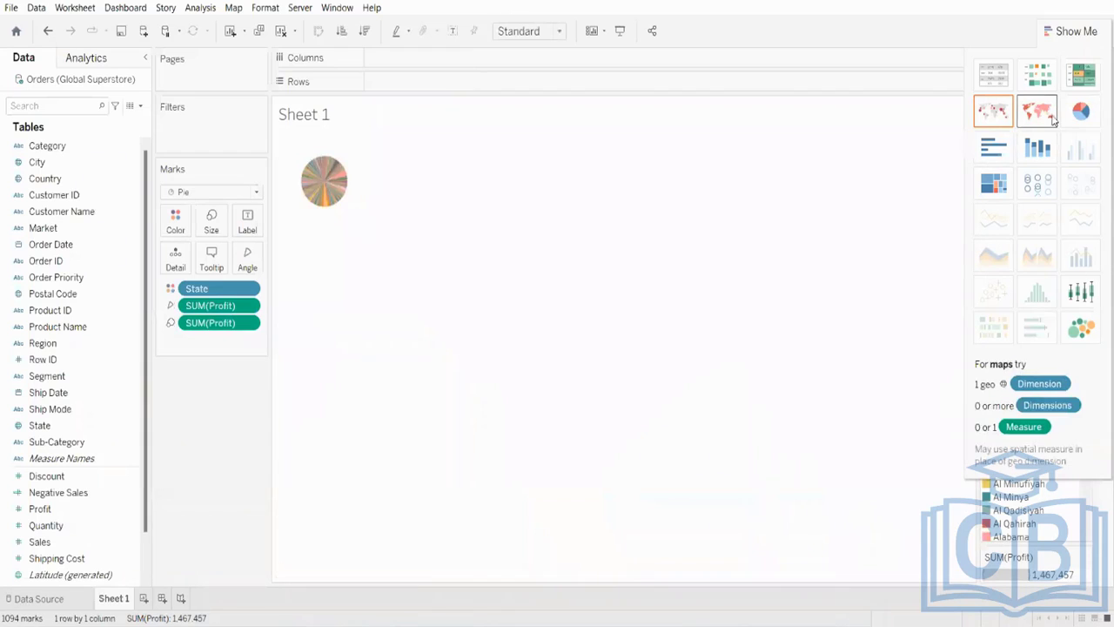
{"action": "left_click", "coordinate": [1045, 117]}
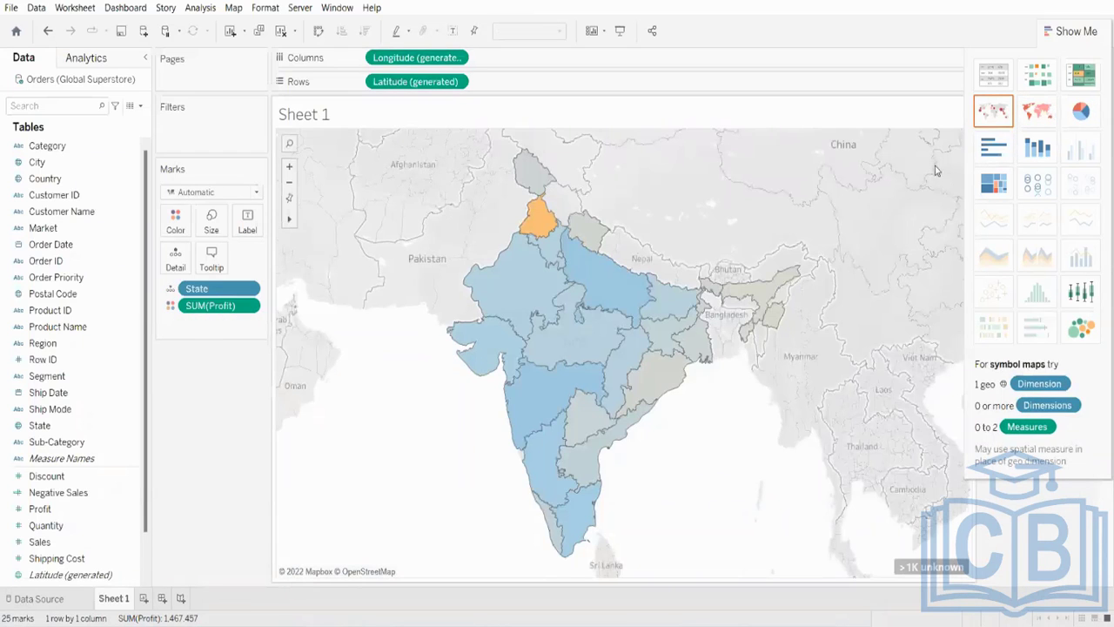
{"action": "right_click", "coordinate": [937, 169]}
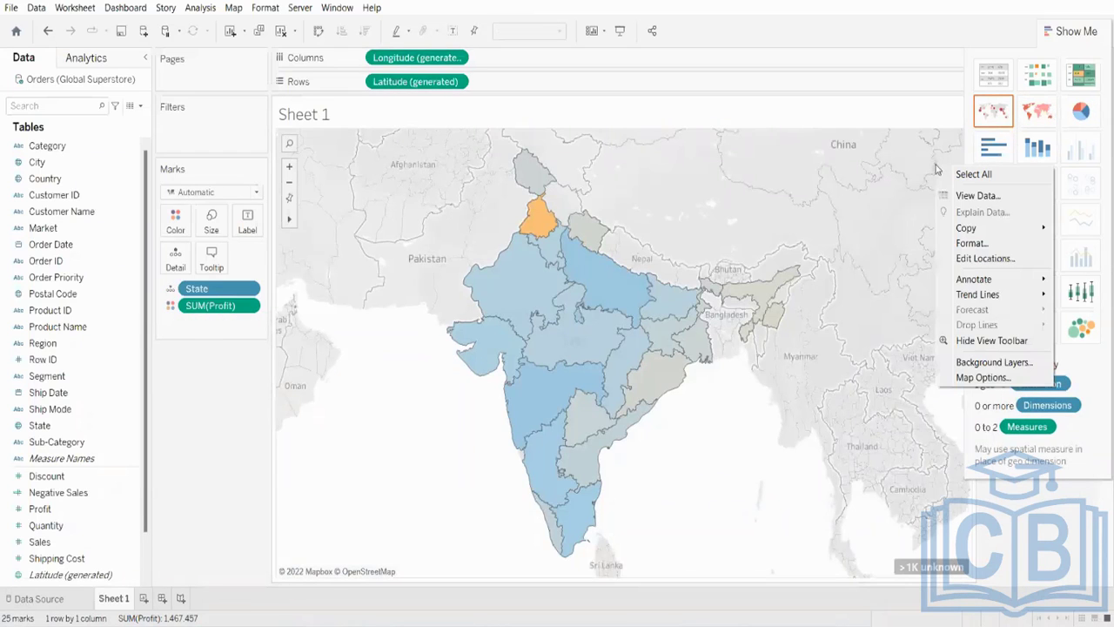
{"action": "left_click", "coordinate": [849, 18]}
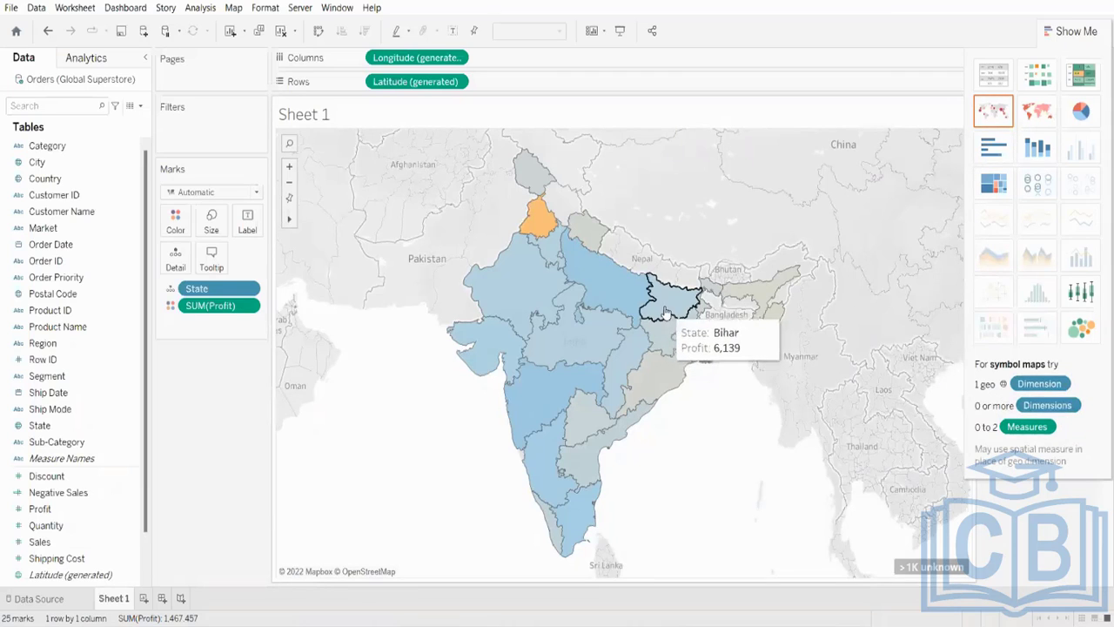
- Edit the map's unrecognized locations, setting the country/region to a fixed value of United States
{"action": "left_click", "coordinate": [923, 567]}
{"action": "left_click", "coordinate": [601, 271]}
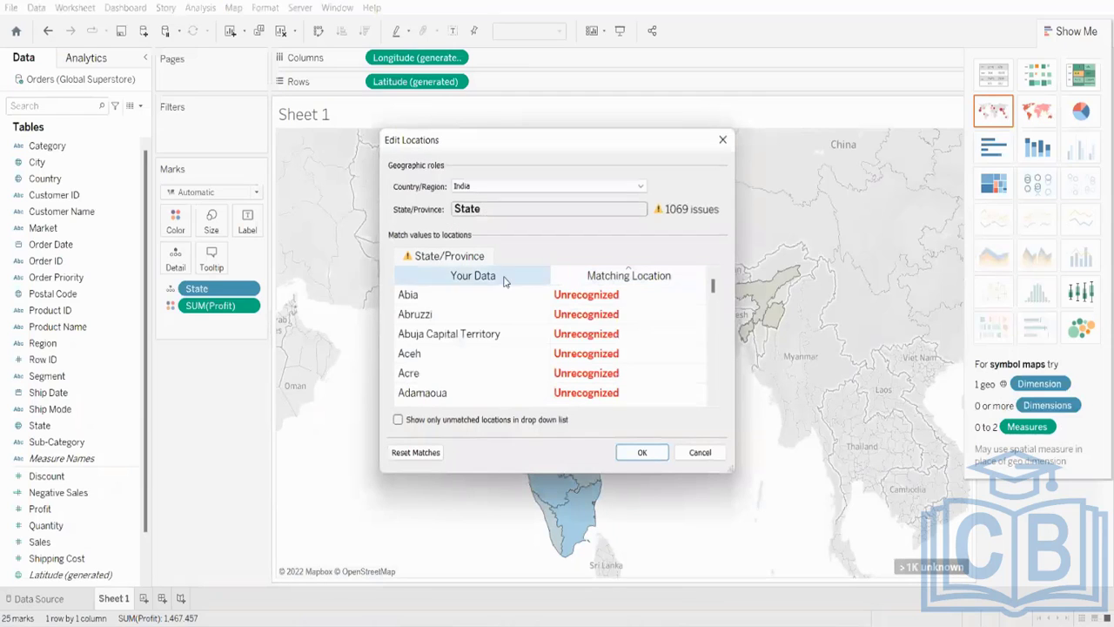
{"action": "left_click", "coordinate": [486, 190]}
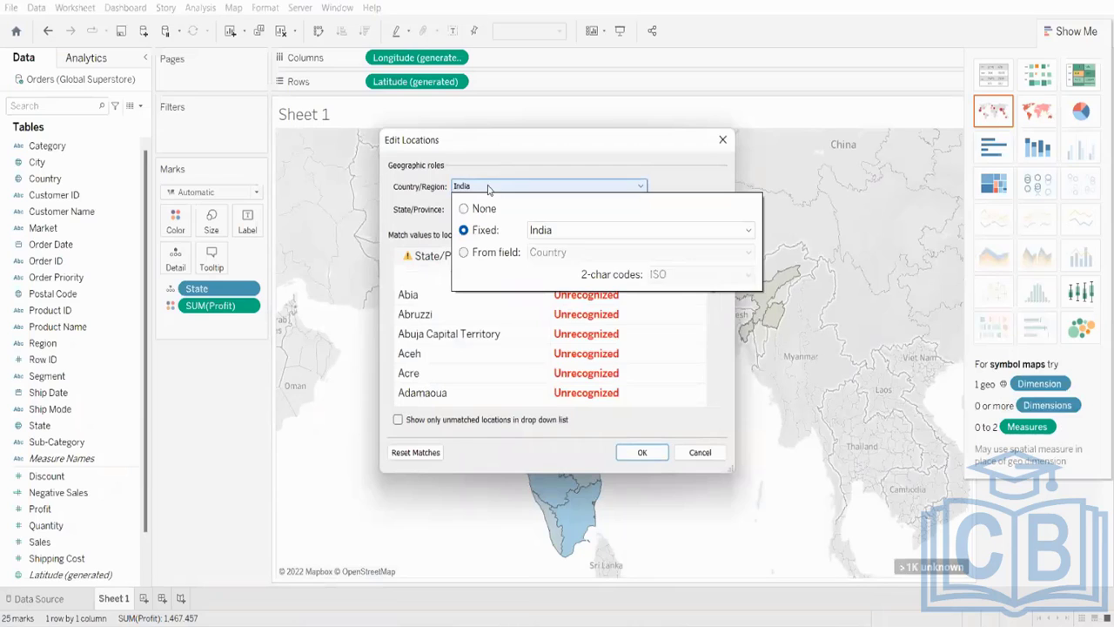
{"action": "left_click", "coordinate": [582, 232]}
{"action": "type", "text": "u"}
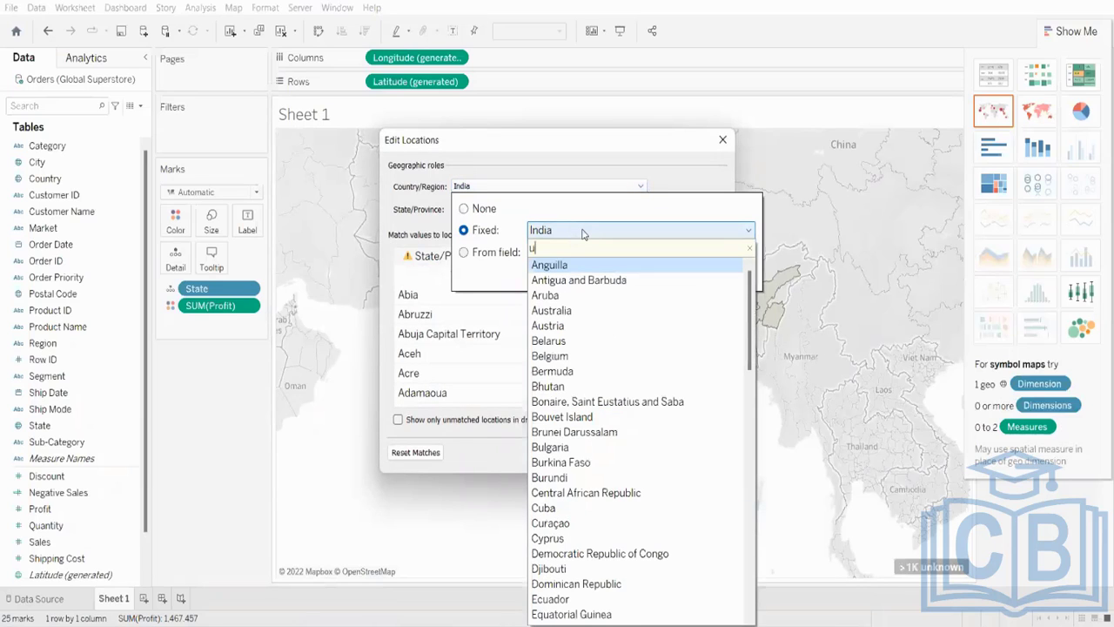
{"action": "scroll", "coordinate": [574, 326], "scroll_direction": "down", "scroll_amount": 3}
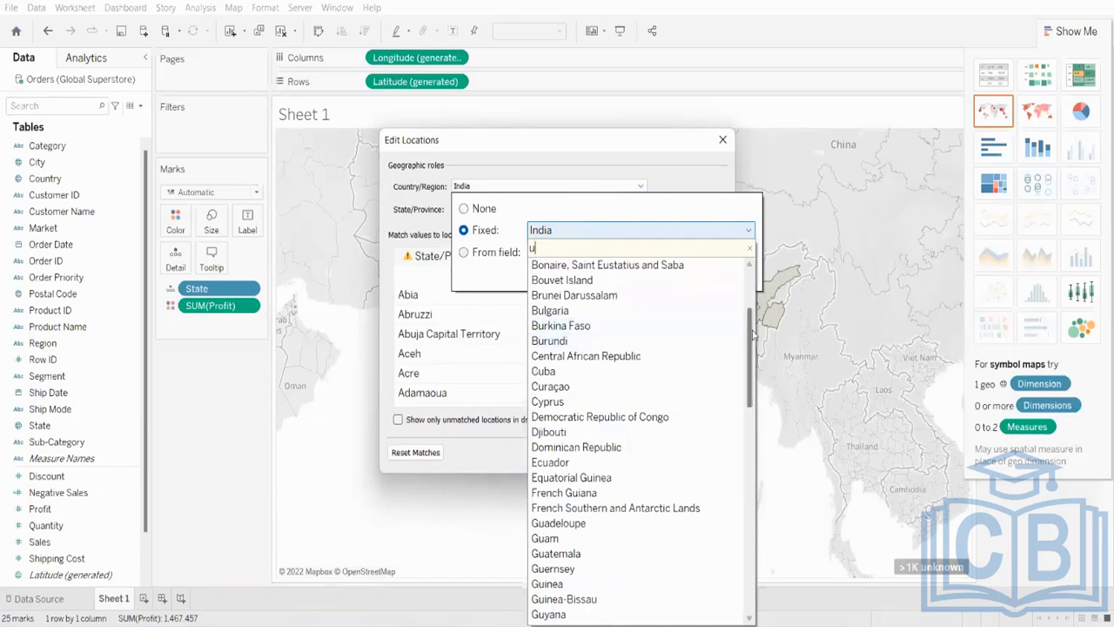
{"action": "left_click_drag", "start_coordinate": [753, 349], "coordinate": [773, 600]}
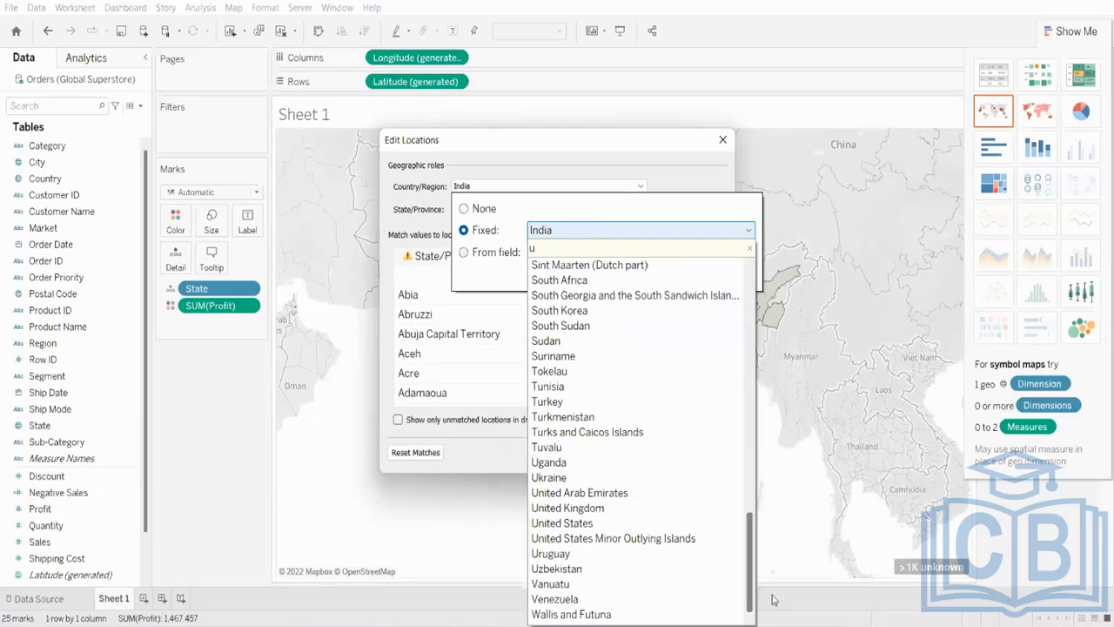
{"action": "left_click", "coordinate": [595, 525]}
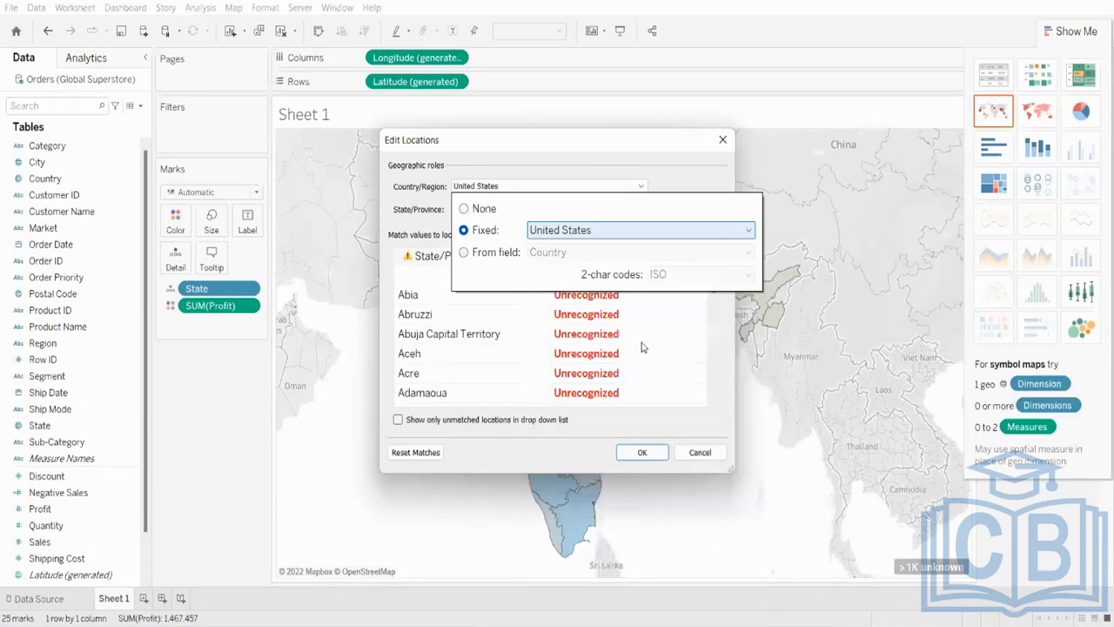
{"action": "left_click", "coordinate": [642, 452]}
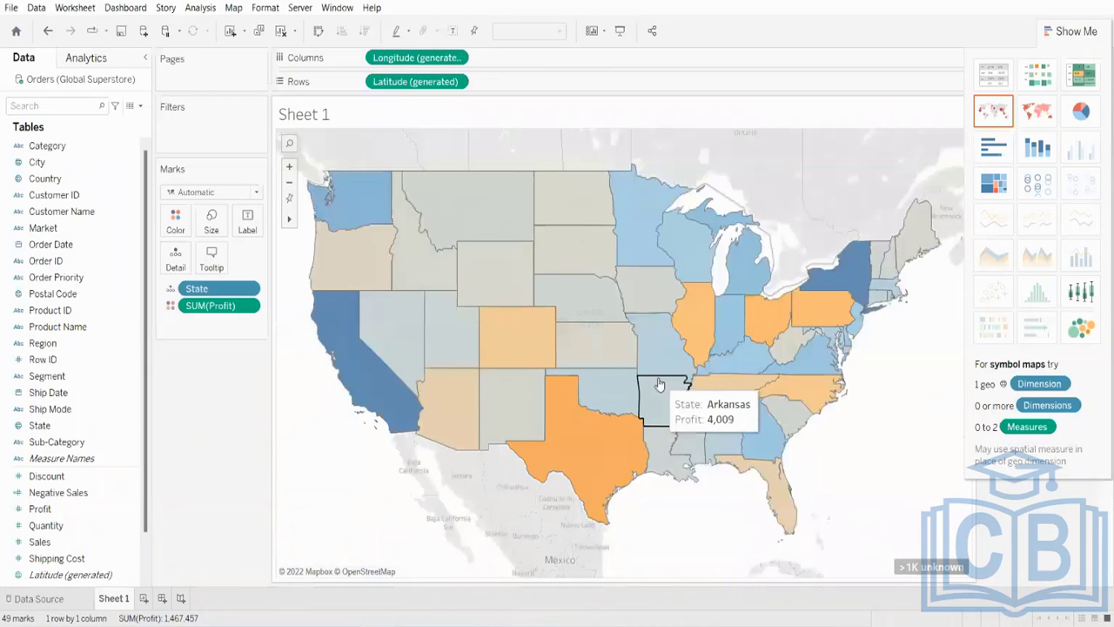
- Try the state map without the Profit measure and restore Profit as the color
{"action": "left_click_drag", "start_coordinate": [210, 309], "coordinate": [125, 393]}
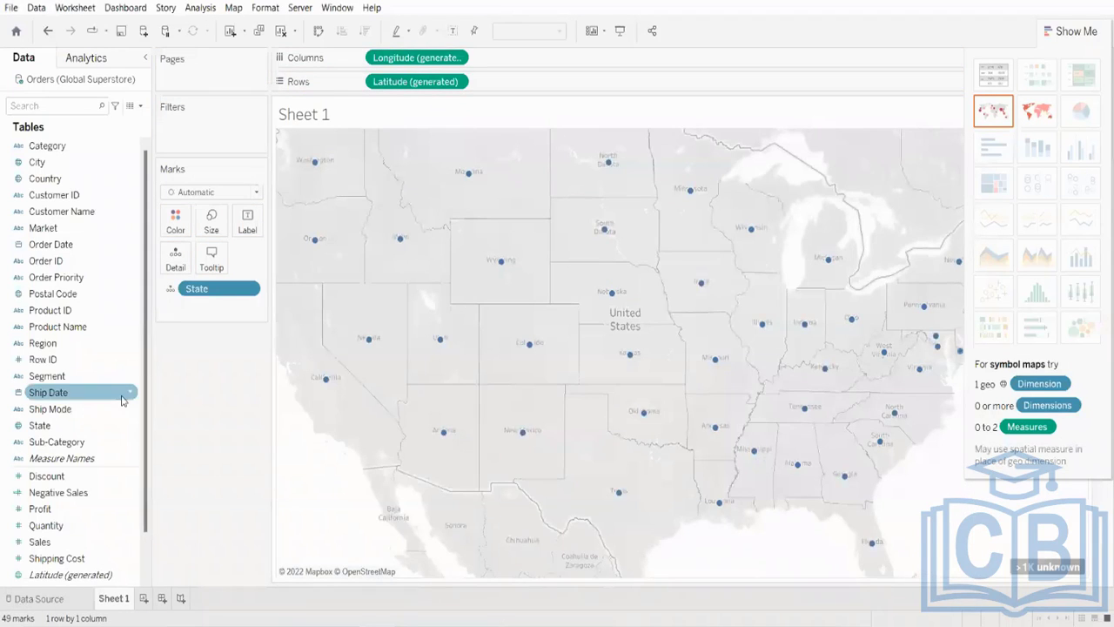
{"action": "scroll", "coordinate": [510, 406], "scroll_direction": "up", "scroll_amount": 2}
{"action": "scroll", "coordinate": [510, 409], "scroll_direction": "down", "scroll_amount": 3}
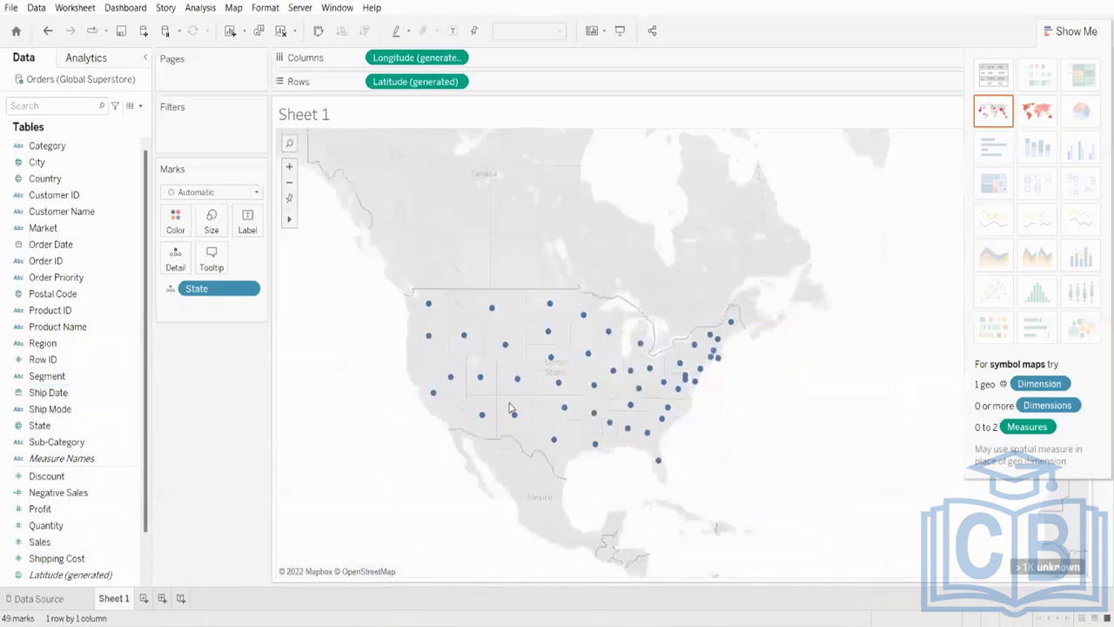
{"action": "scroll", "coordinate": [510, 403], "scroll_direction": "up", "scroll_amount": 1}
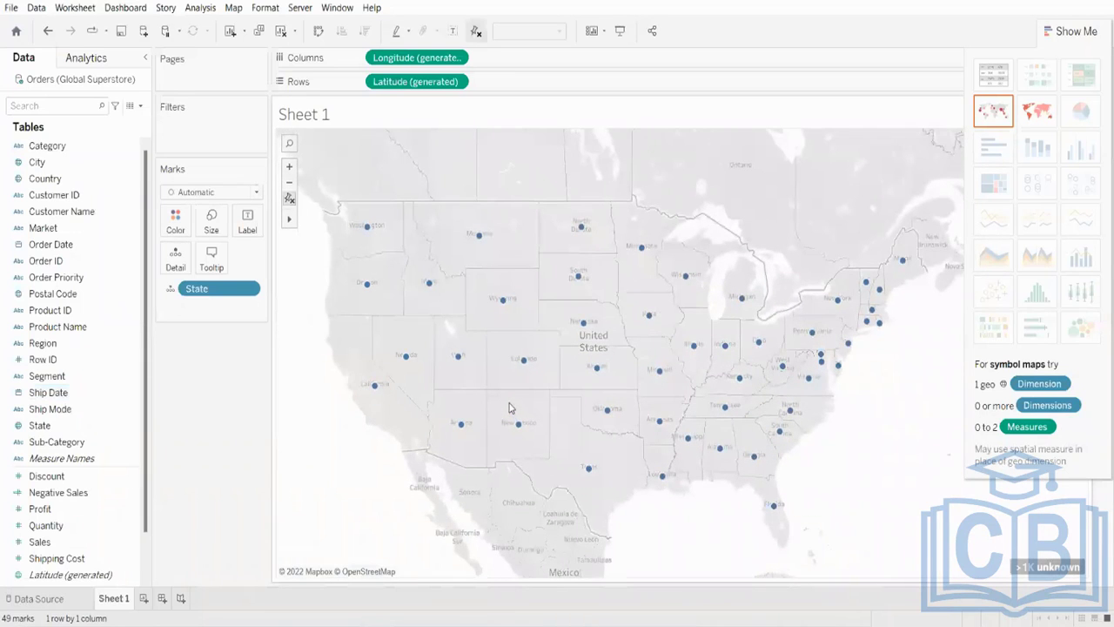
{"action": "scroll", "coordinate": [510, 408], "scroll_direction": "up", "scroll_amount": 1}
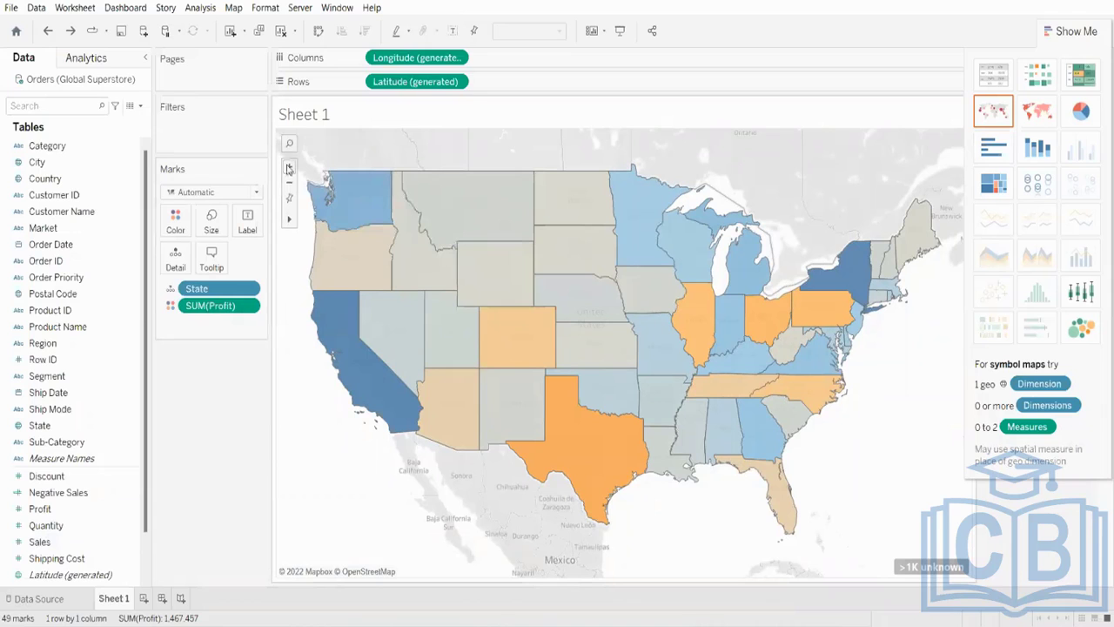
- Label each state on the United States map with its State name and Profit
{"action": "left_click", "coordinate": [289, 168]}
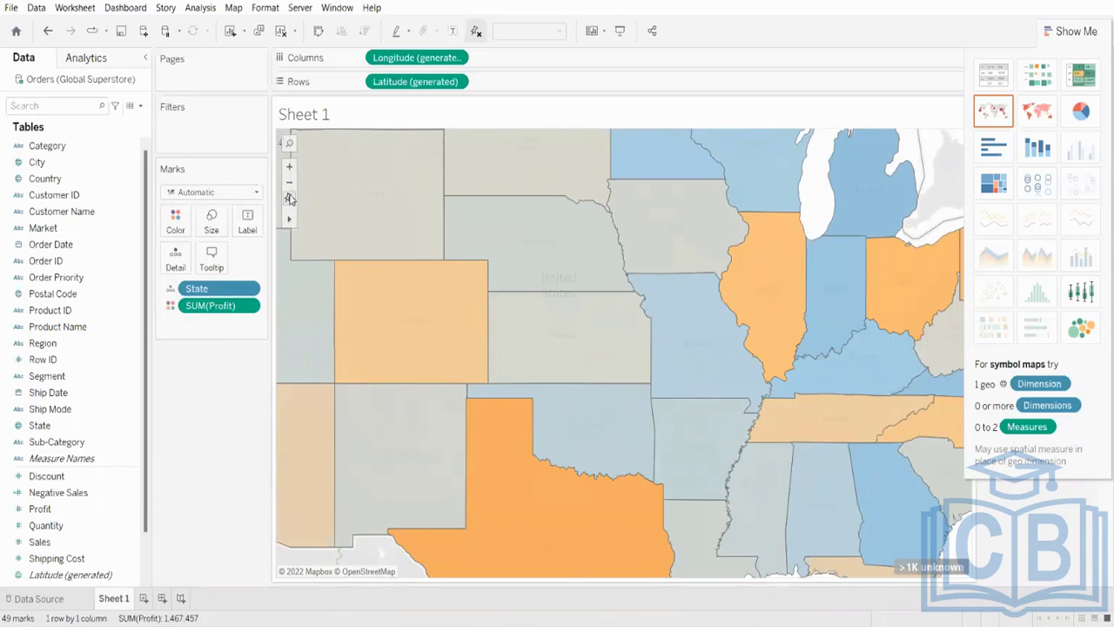
{"action": "left_click", "coordinate": [290, 197]}
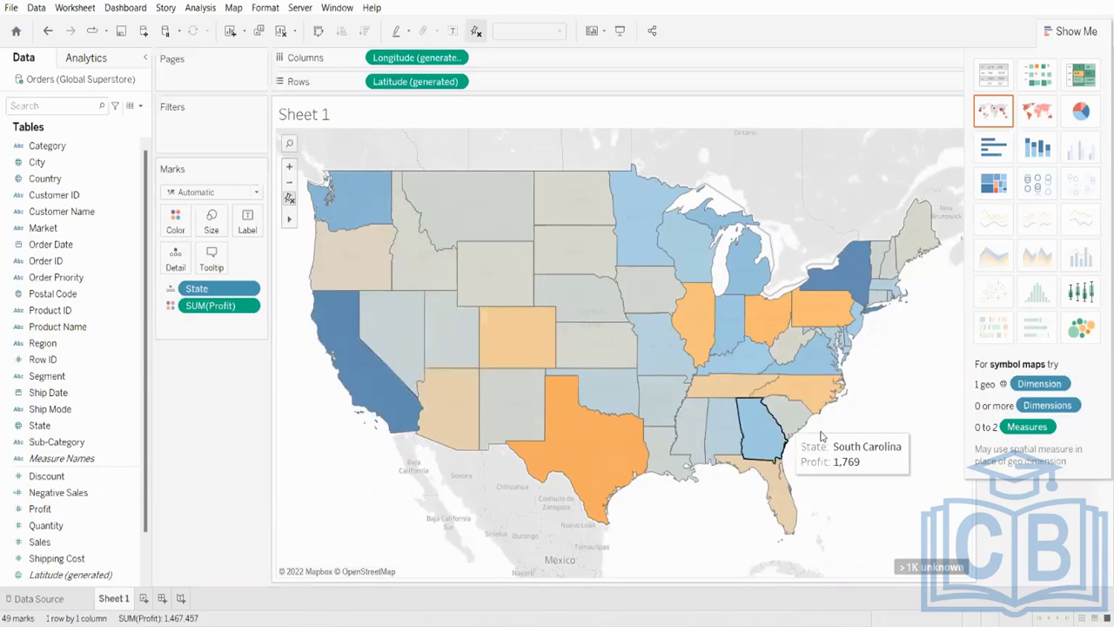
{"action": "left_click", "coordinate": [1083, 29]}
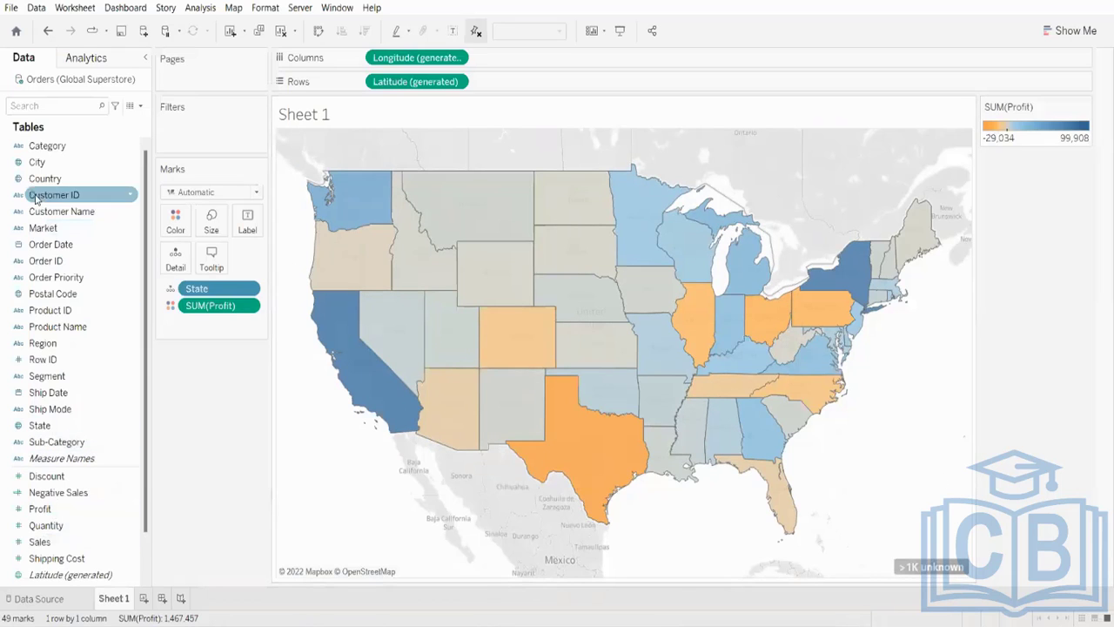
{"action": "left_click_drag", "start_coordinate": [206, 194], "coordinate": [246, 229]}
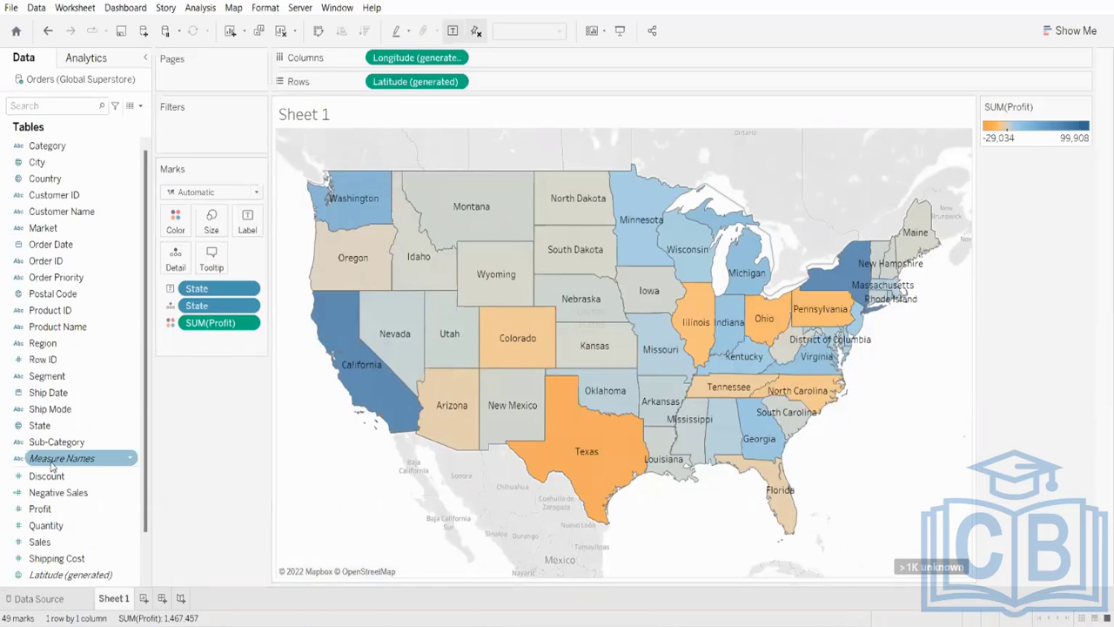
{"action": "left_click_drag", "start_coordinate": [53, 519], "coordinate": [249, 233]}
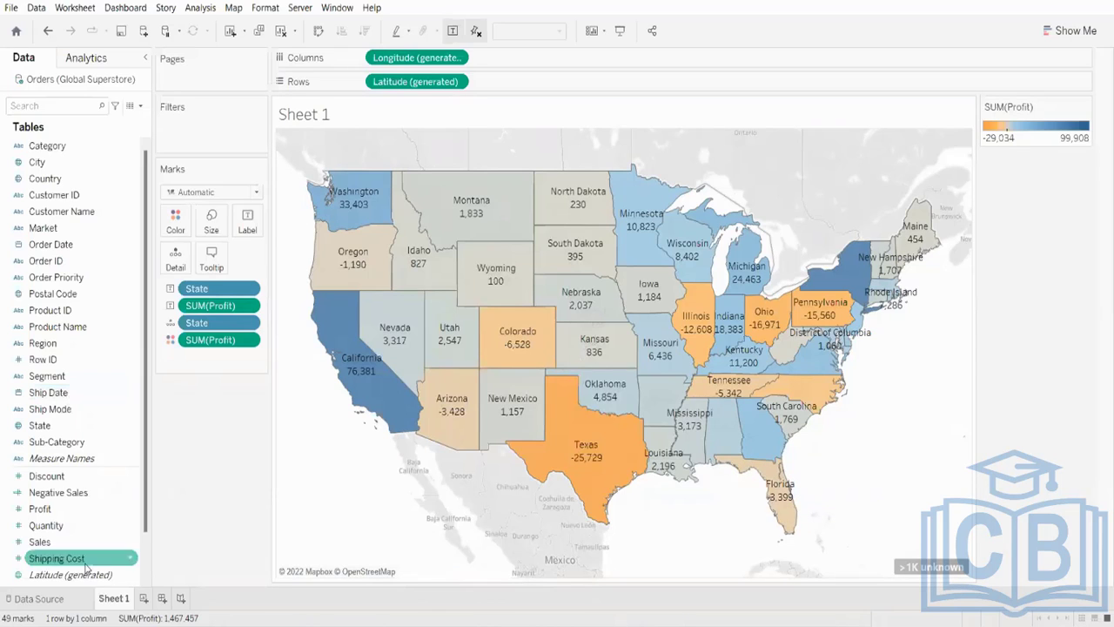
- Create a filled map of Sales by State on a new worksheet, adding all State members
{"action": "left_click", "coordinate": [143, 598]}
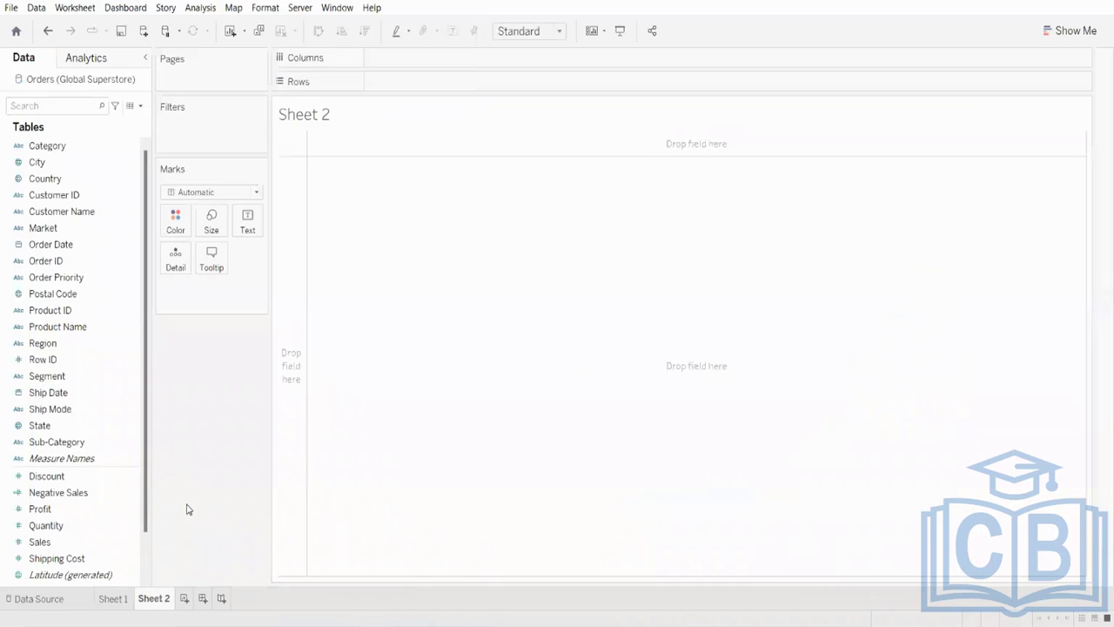
{"action": "left_click", "coordinate": [31, 463]}
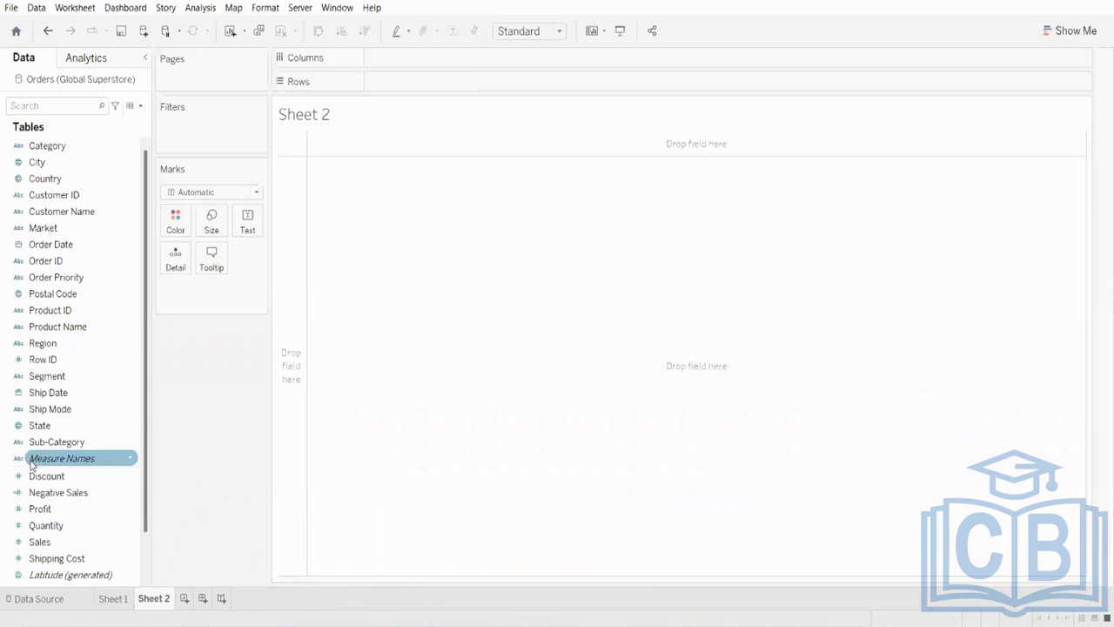
{"action": "double_click", "coordinate": [33, 540]}
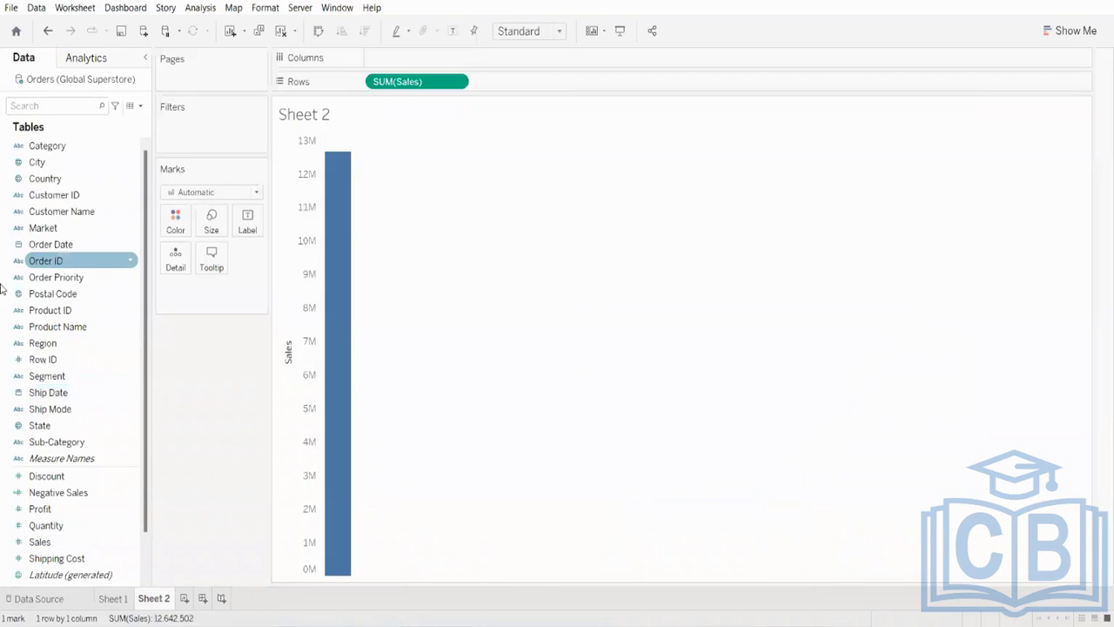
{"action": "left_click_drag", "start_coordinate": [42, 426], "coordinate": [175, 221]}
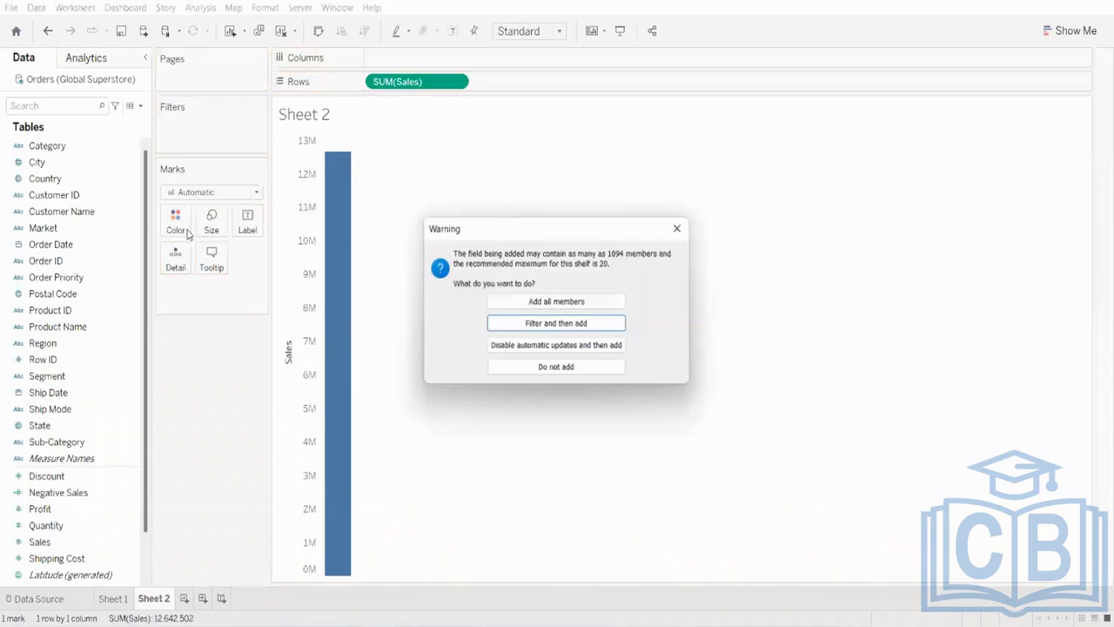
{"action": "left_click", "coordinate": [582, 305]}
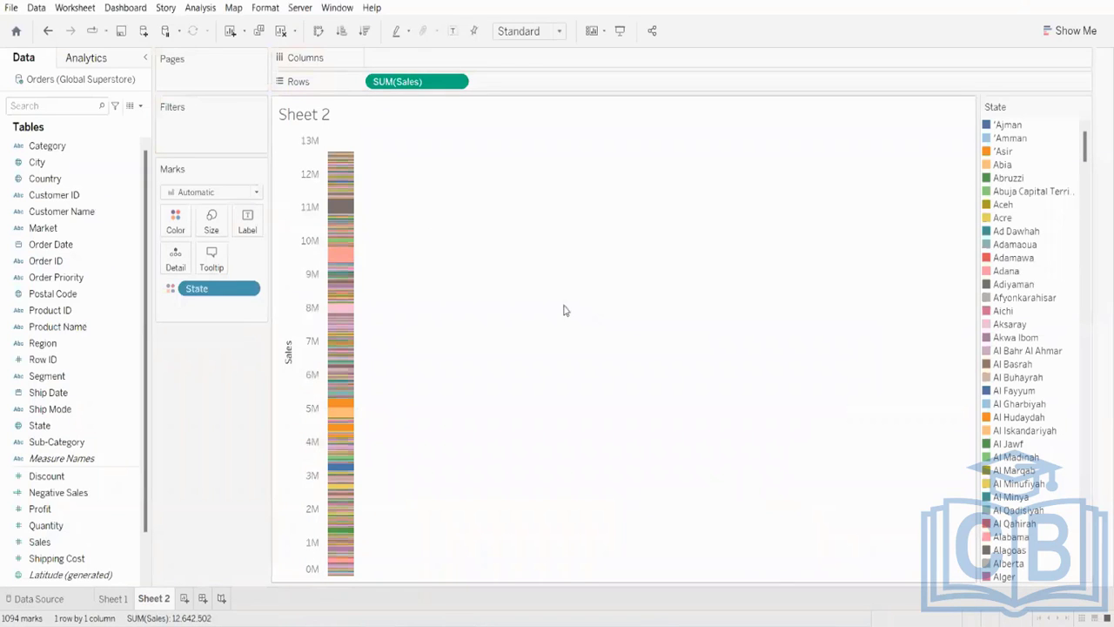
{"action": "left_click", "coordinate": [1073, 32]}
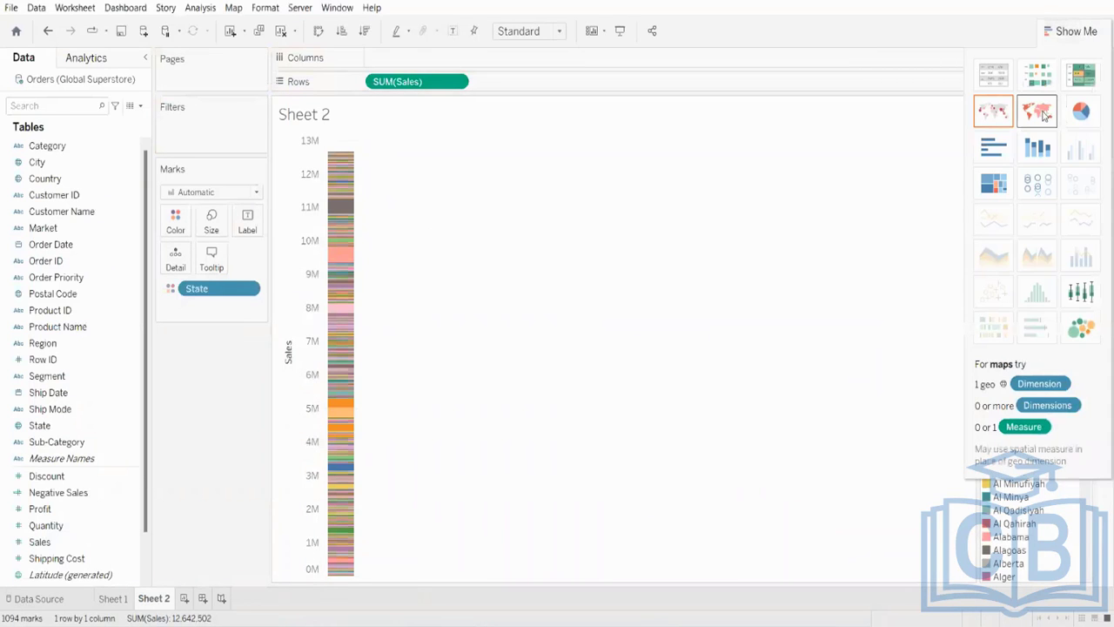
{"action": "left_click", "coordinate": [1036, 110]}
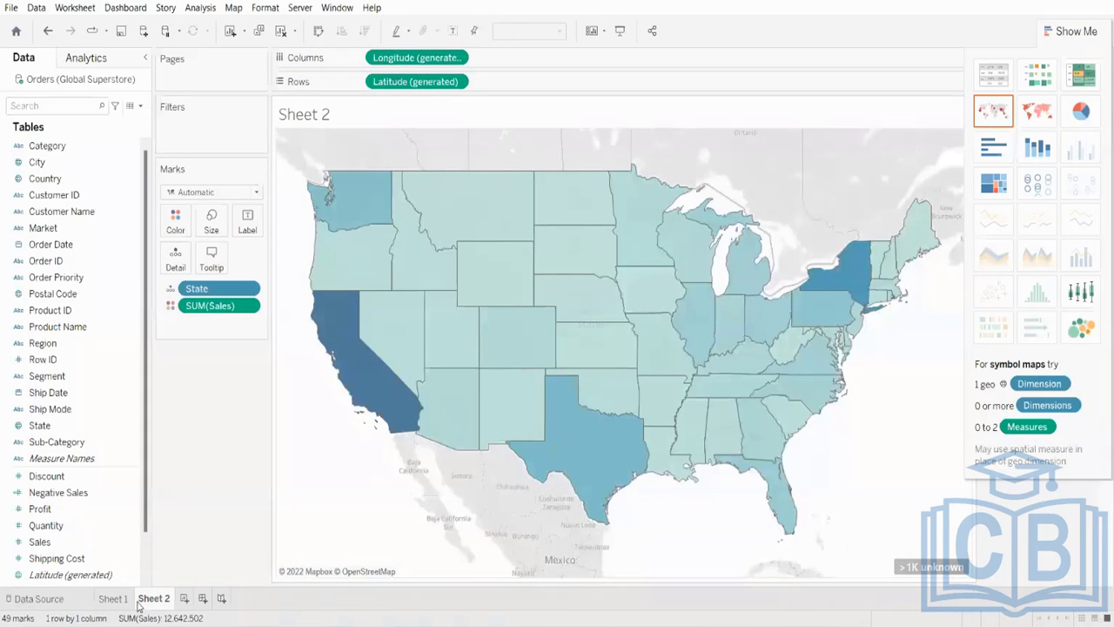
{"action": "mouse_move", "coordinate": [116, 607]}
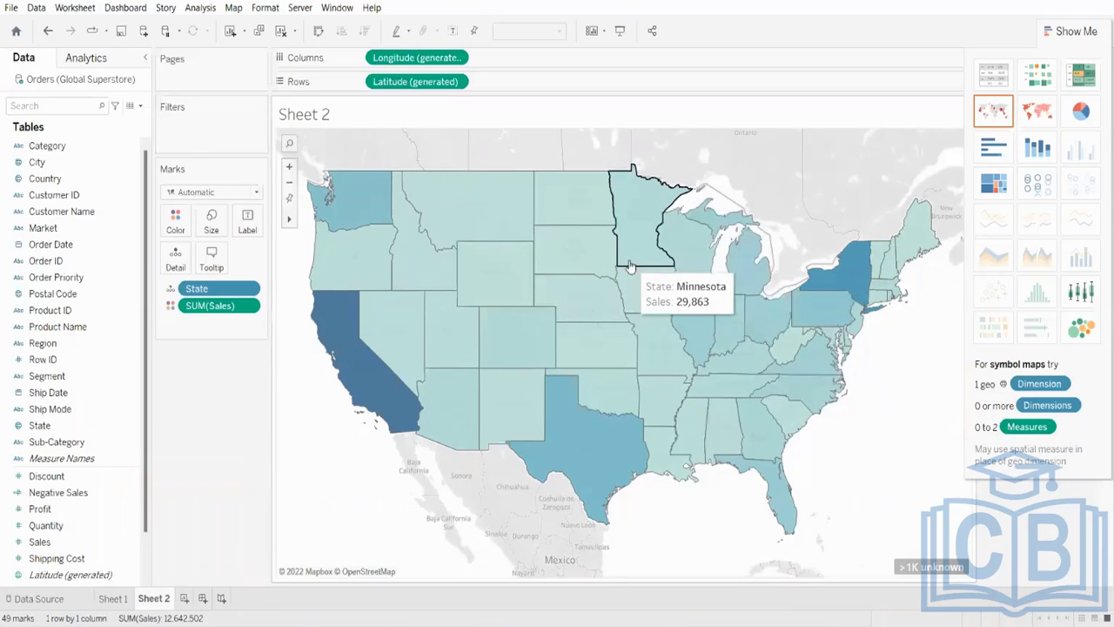
{"action": "left_click", "coordinate": [1072, 31]}
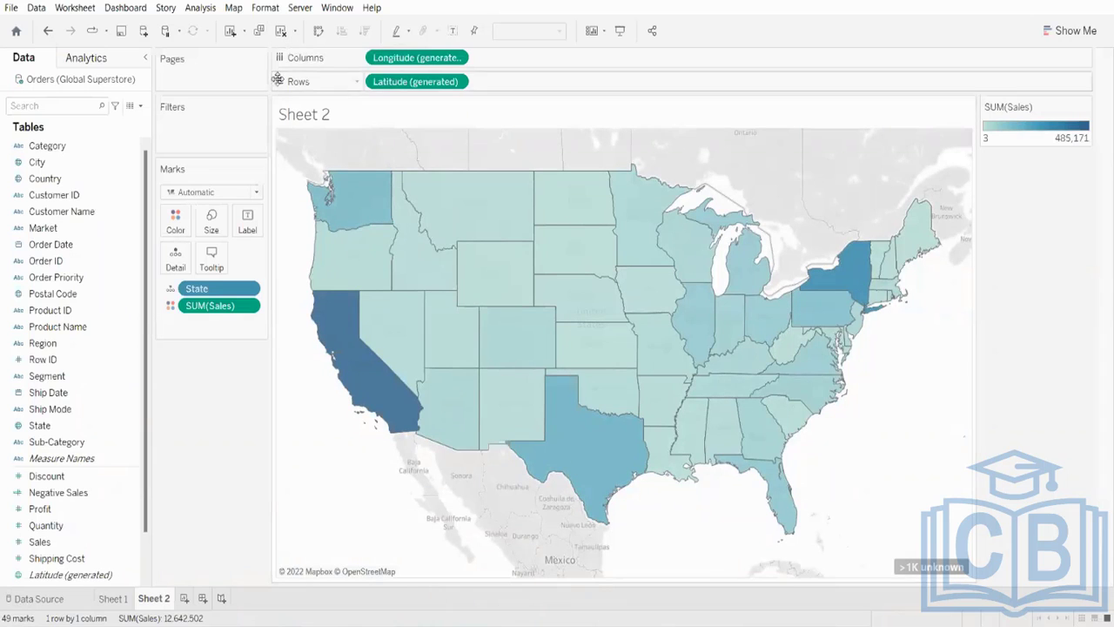
- Clear the Sales map from Sheet 2, plot State alone as a point map and clear that as well
{"action": "left_click", "coordinate": [280, 31]}
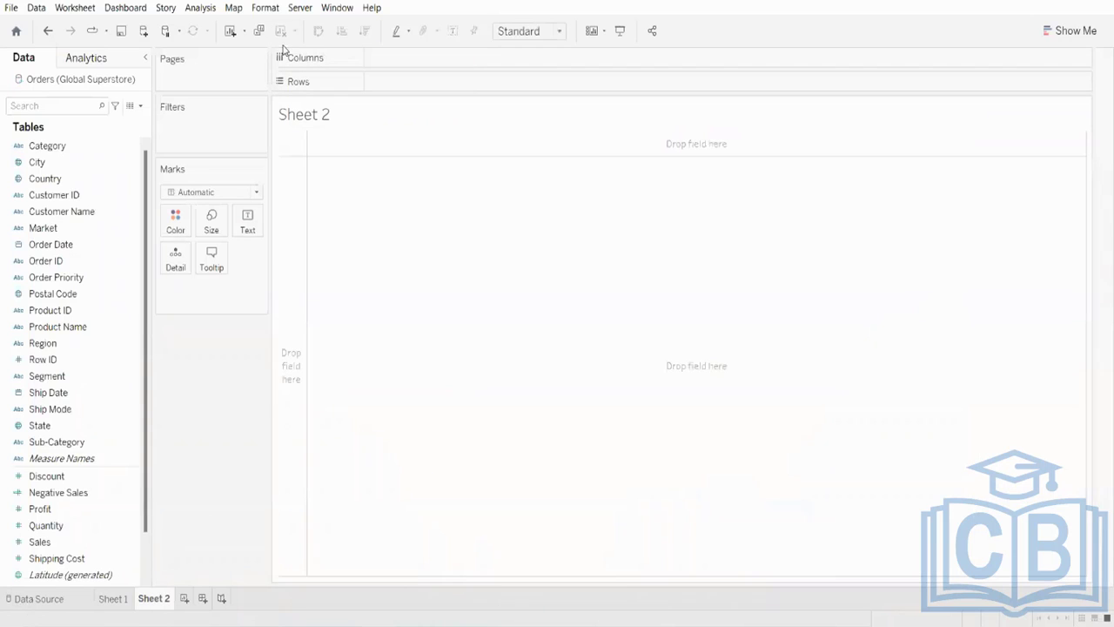
{"action": "double_click", "coordinate": [90, 426]}
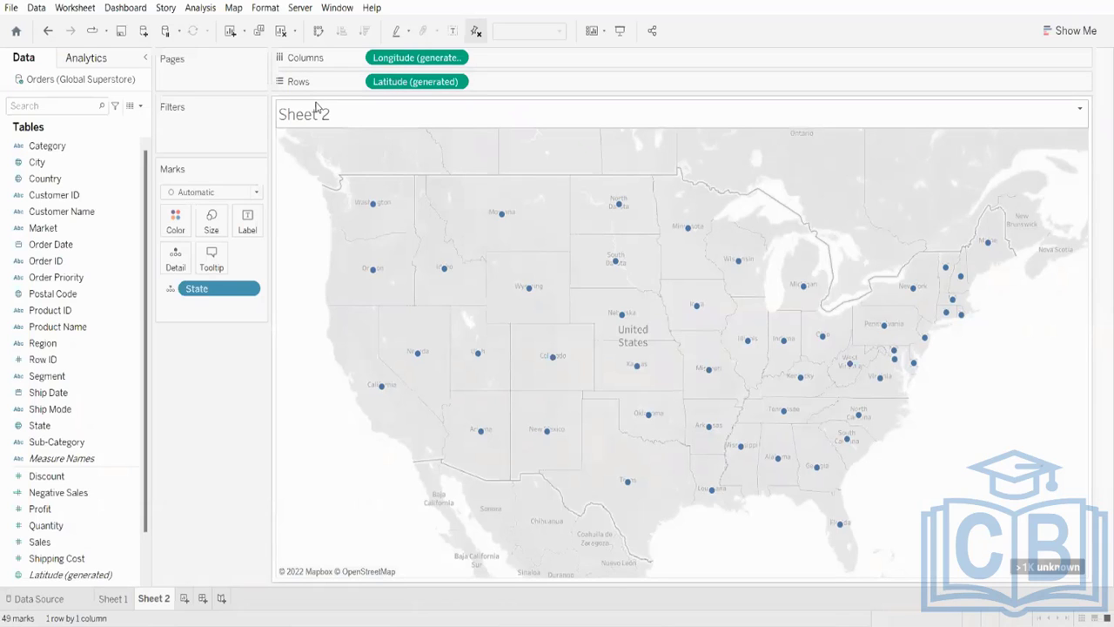
{"action": "left_click", "coordinate": [280, 32]}
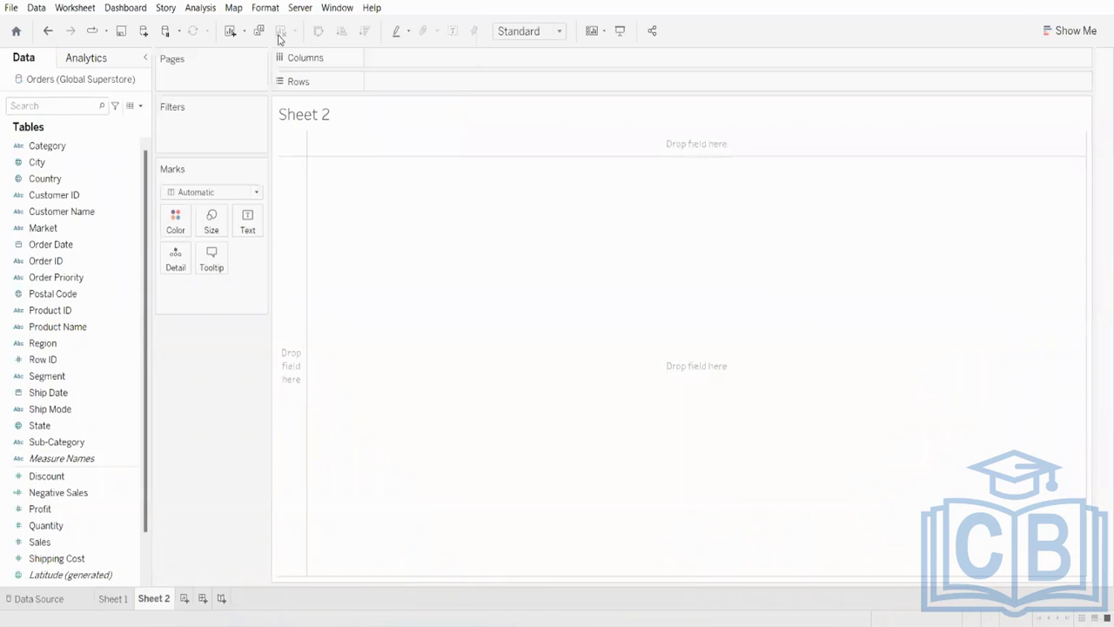
- Clear the labeled Profit map from Sheet 1
{"action": "left_click", "coordinate": [121, 597]}
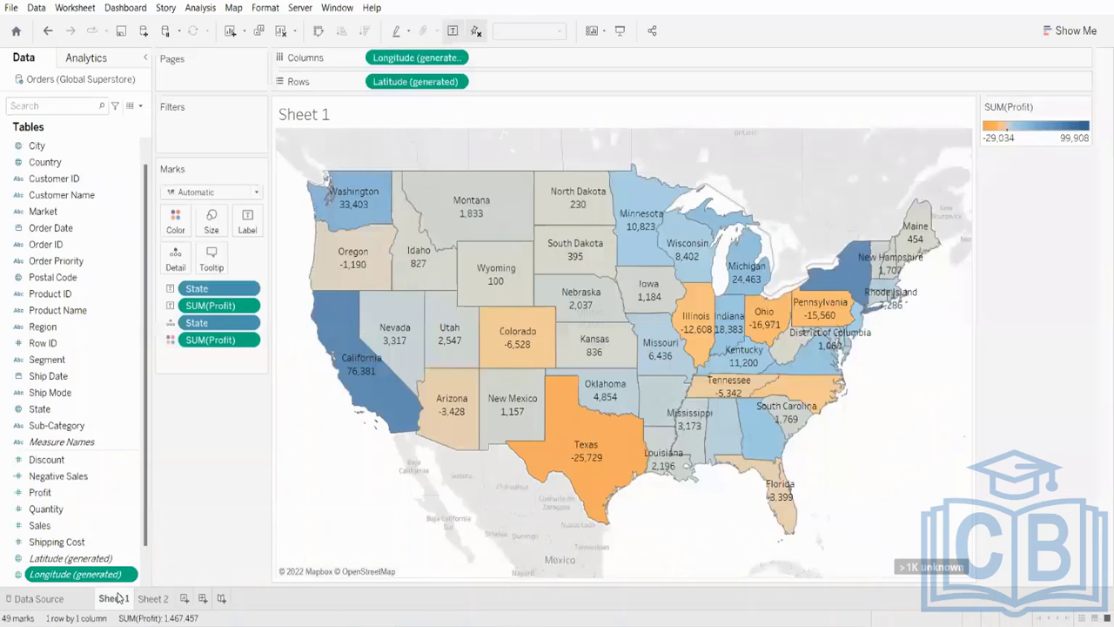
{"action": "left_click", "coordinate": [282, 34]}
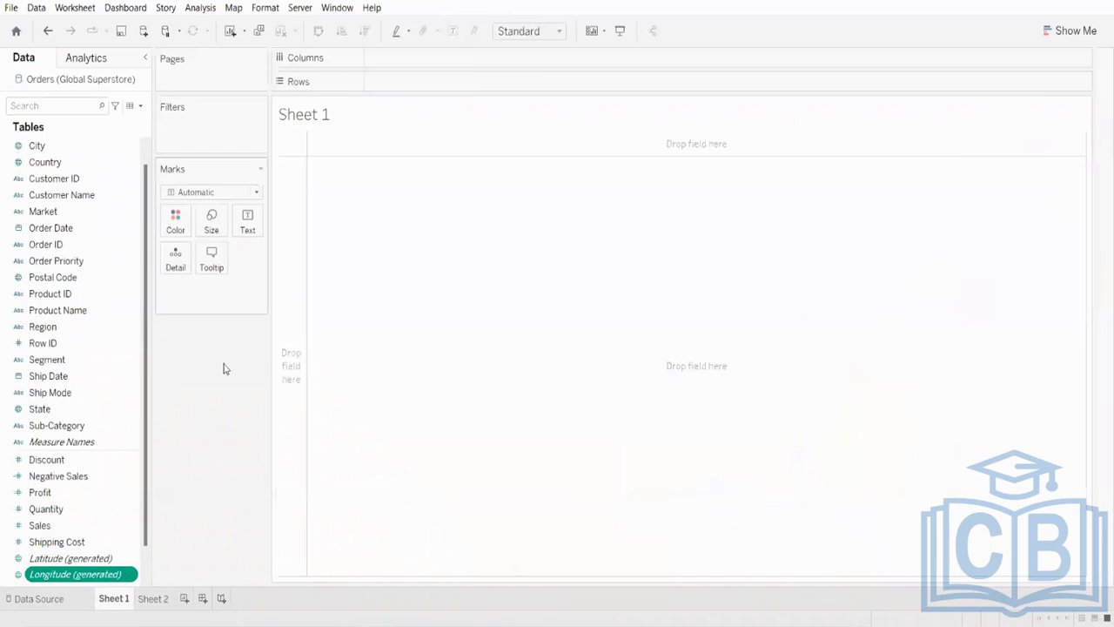
{"action": "left_click", "coordinate": [155, 599]}
{"action": "left_click", "coordinate": [122, 601]}
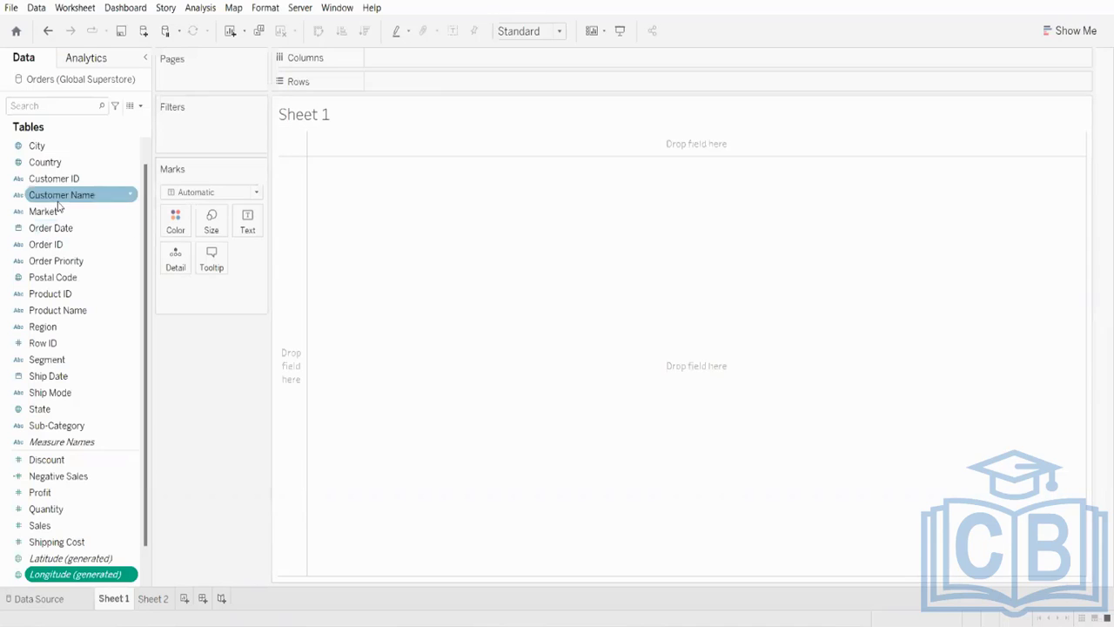
{"action": "left_click", "coordinate": [142, 603]}
{"action": "left_click", "coordinate": [125, 602]}
{"action": "left_click", "coordinate": [149, 601]}
{"action": "left_click", "coordinate": [122, 601]}
{"action": "left_click", "coordinate": [145, 599]}
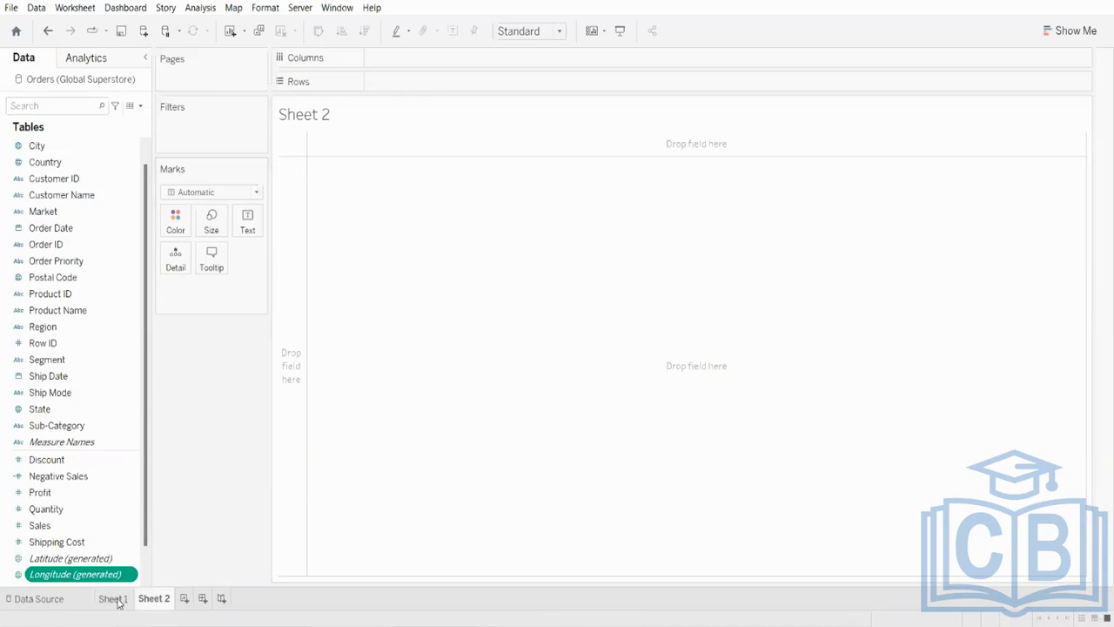
{"action": "left_click", "coordinate": [120, 603]}
{"action": "left_click", "coordinate": [145, 600]}
{"action": "left_click", "coordinate": [106, 598]}
{"action": "left_click", "coordinate": [143, 598]}
{"action": "left_click", "coordinate": [119, 602]}
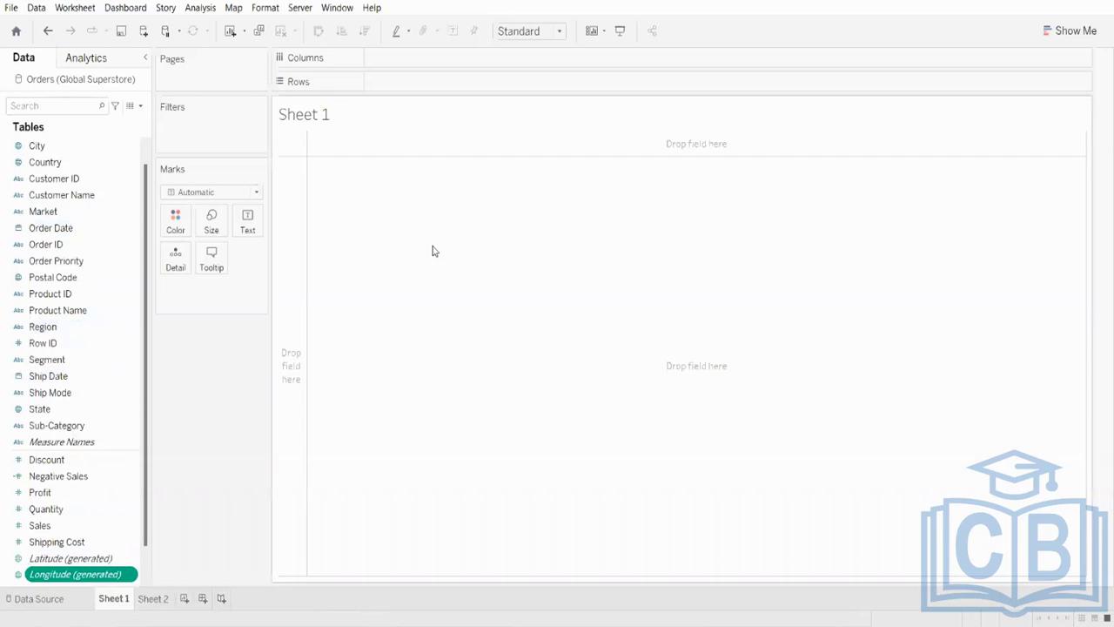
- Add a blank worksheet, then delete it along with Sheet 2
{"action": "left_click", "coordinate": [184, 599]}
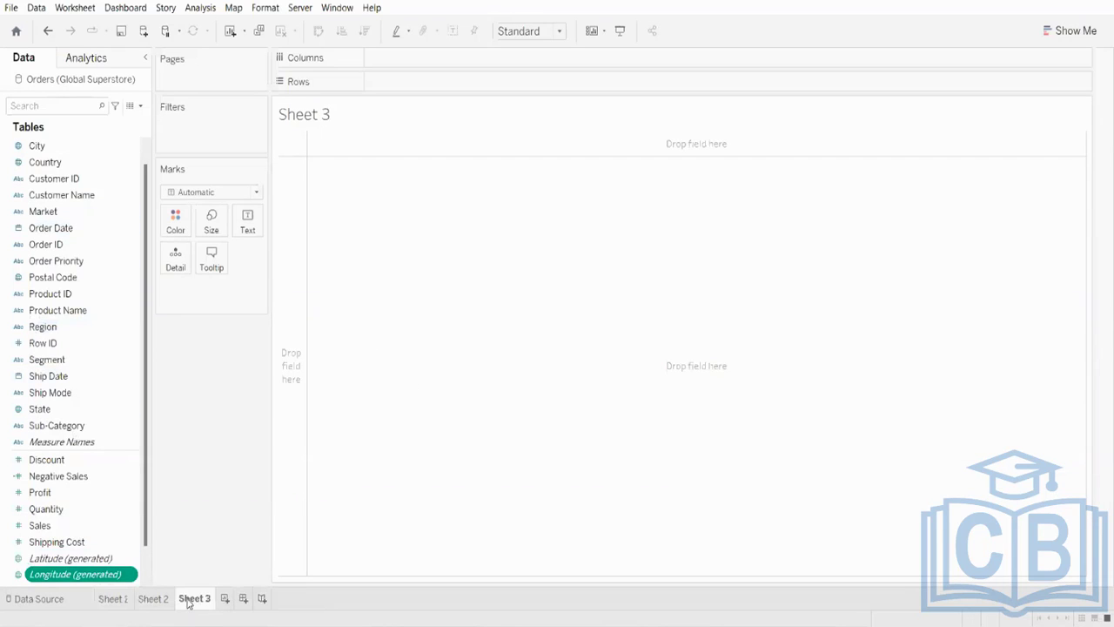
{"action": "right_click", "coordinate": [188, 601]}
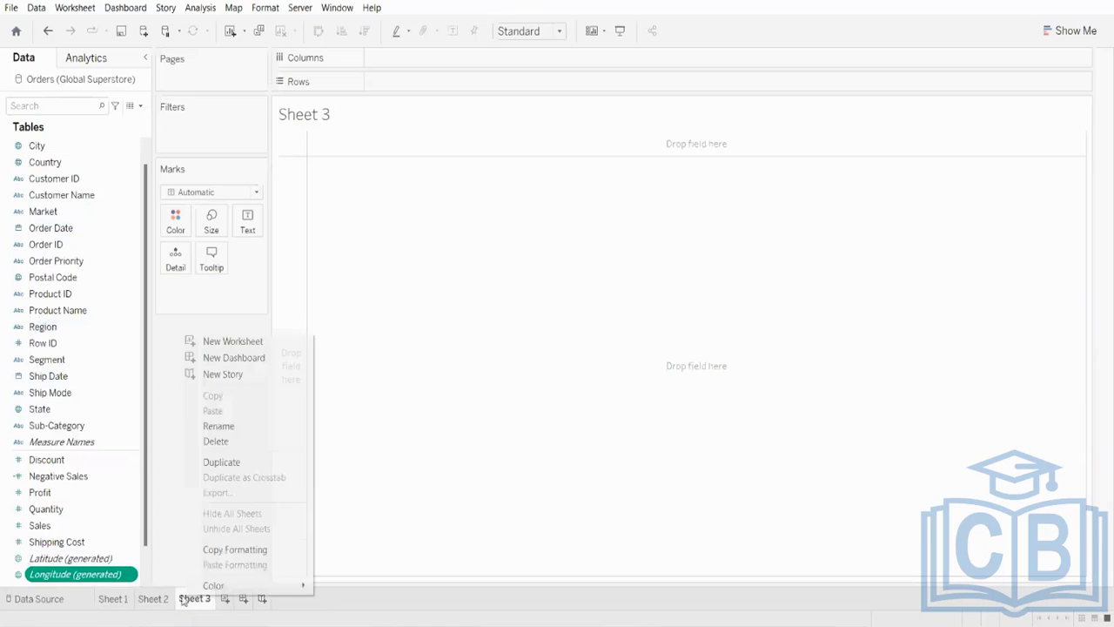
{"action": "left_click", "coordinate": [225, 441]}
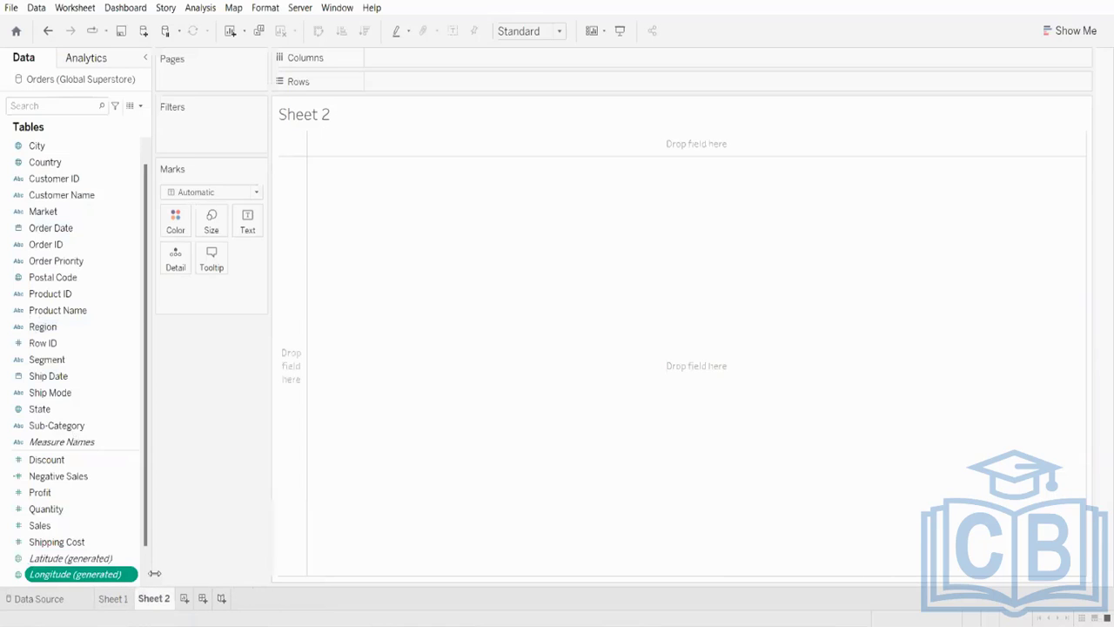
{"action": "right_click", "coordinate": [145, 599]}
{"action": "left_click", "coordinate": [178, 442]}
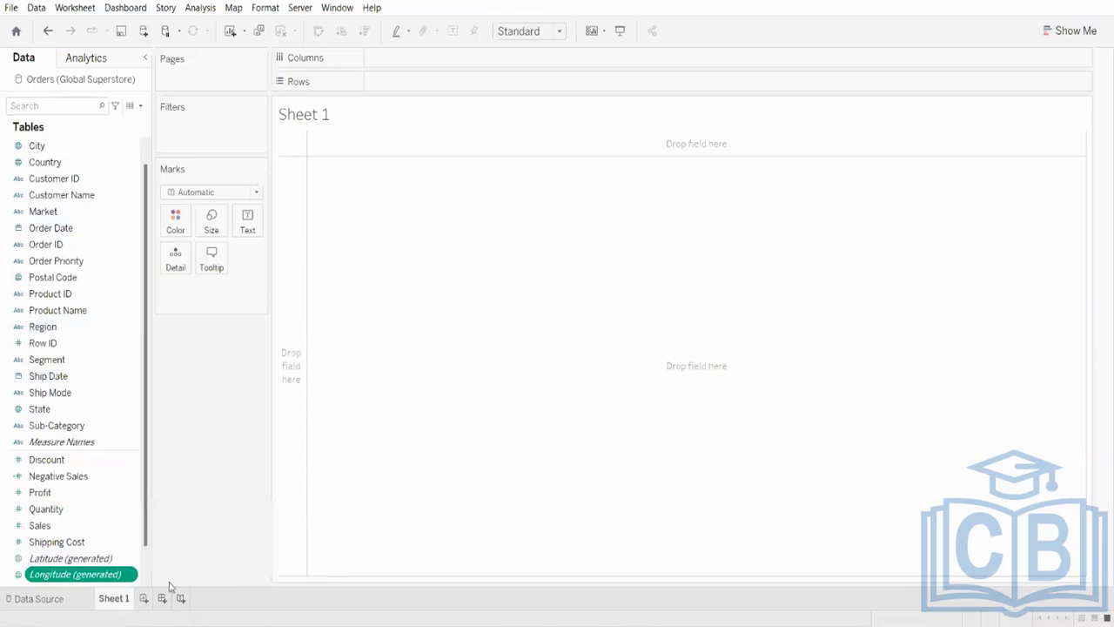
- Create a new dashboard and delete the blank Sheet 1
{"action": "left_click", "coordinate": [162, 599]}
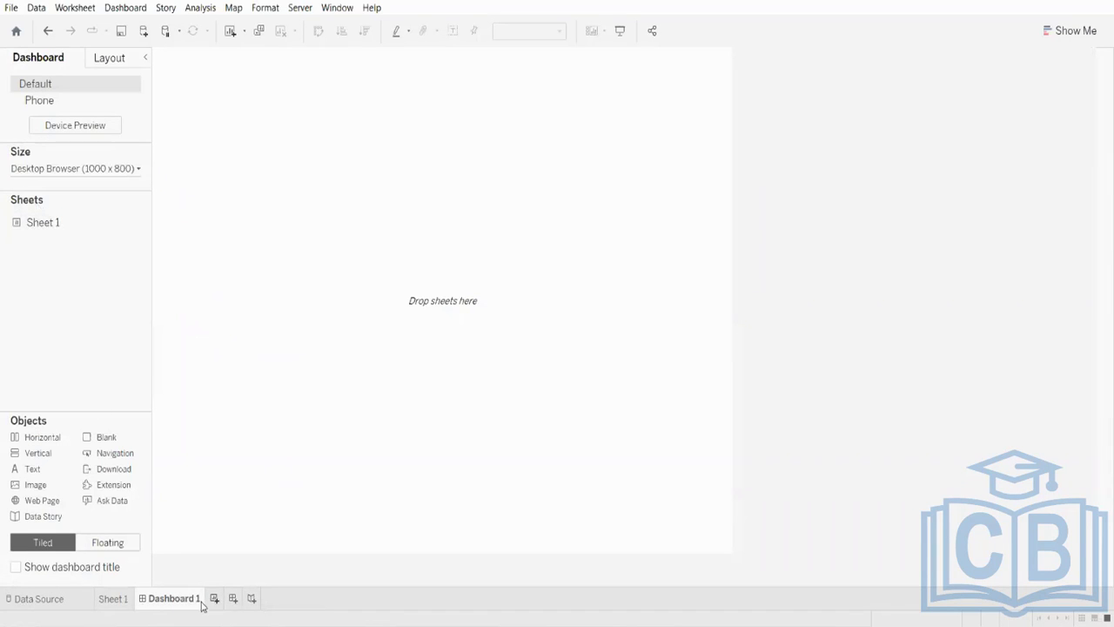
{"action": "left_click", "coordinate": [114, 600]}
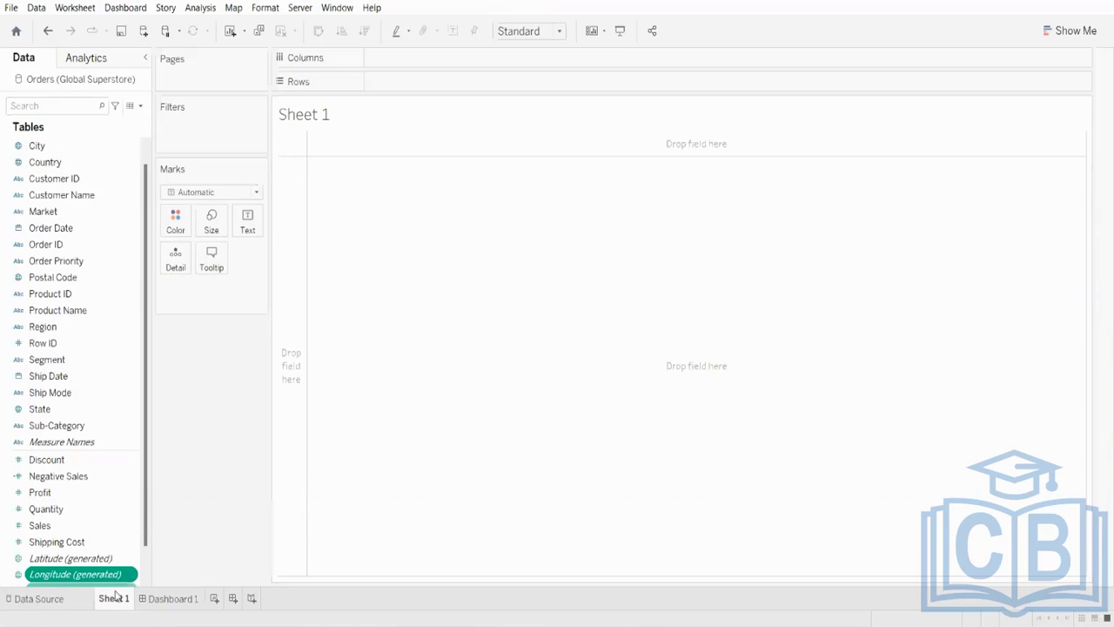
{"action": "right_click", "coordinate": [111, 598]}
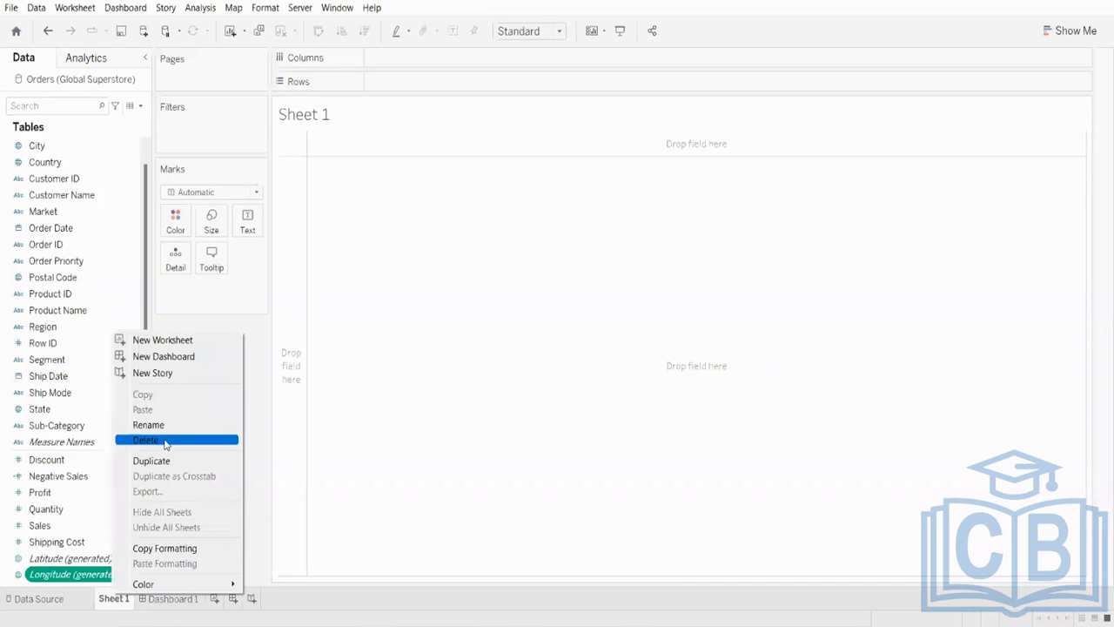
{"action": "left_click", "coordinate": [167, 442]}
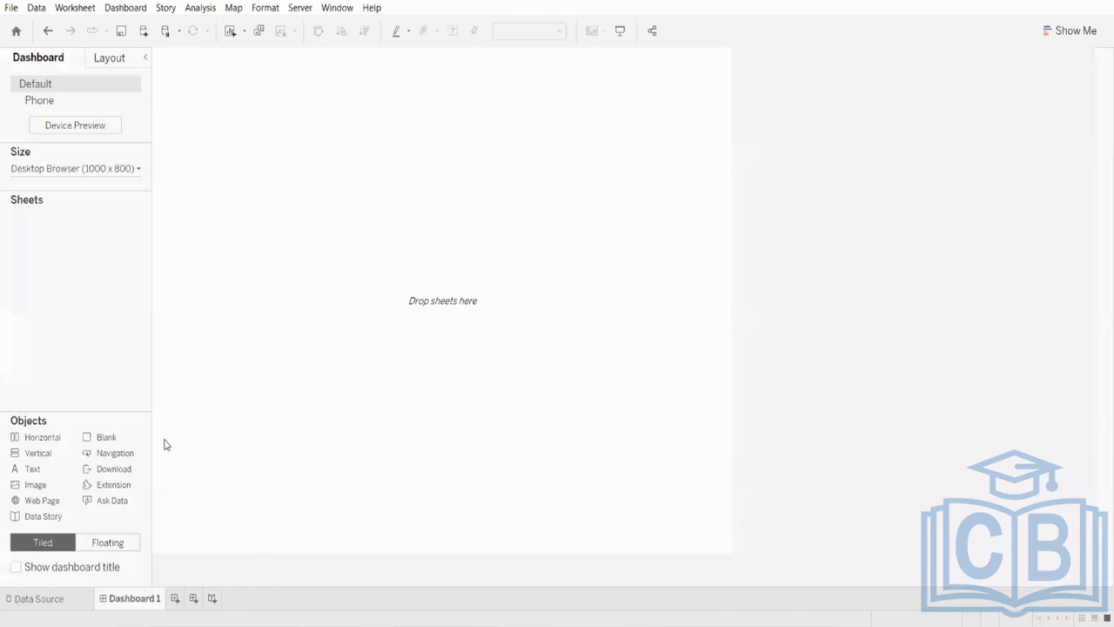
- Add a new worksheet and place it before Dashboard 1
{"action": "left_click", "coordinate": [80, 601]}
{"action": "left_click", "coordinate": [116, 597]}
{"action": "mouse_move", "coordinate": [124, 606]}
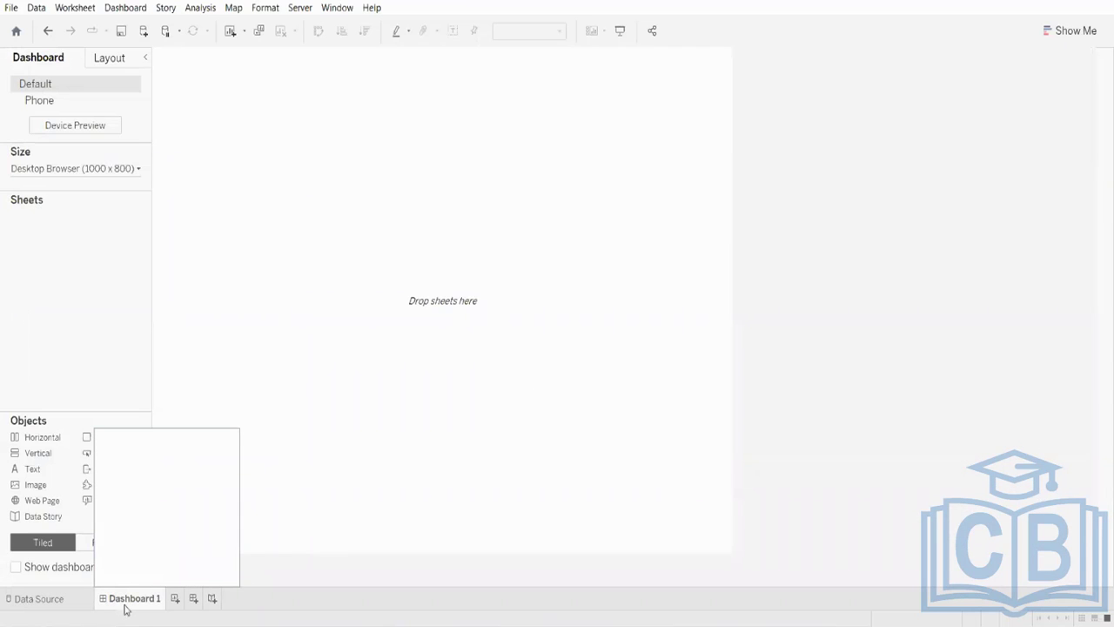
{"action": "left_click", "coordinate": [175, 598]}
{"action": "left_click_drag", "start_coordinate": [185, 599], "coordinate": [110, 603]}
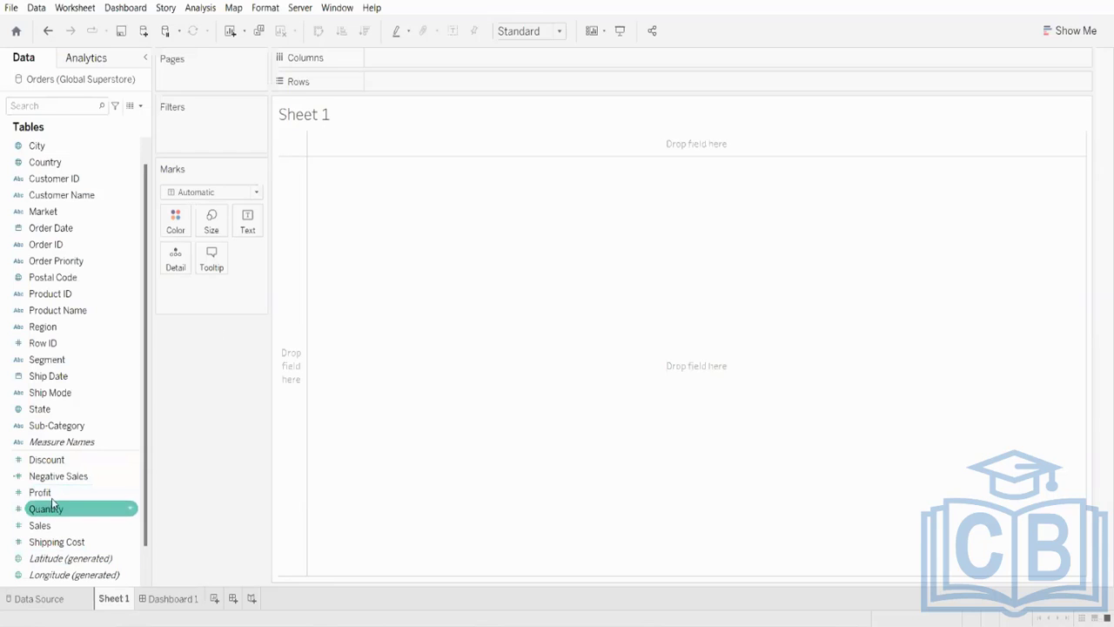
- Build a bar chart with Segment and Order ID in the columns and Sales in the rows
{"action": "double_click", "coordinate": [44, 360]}
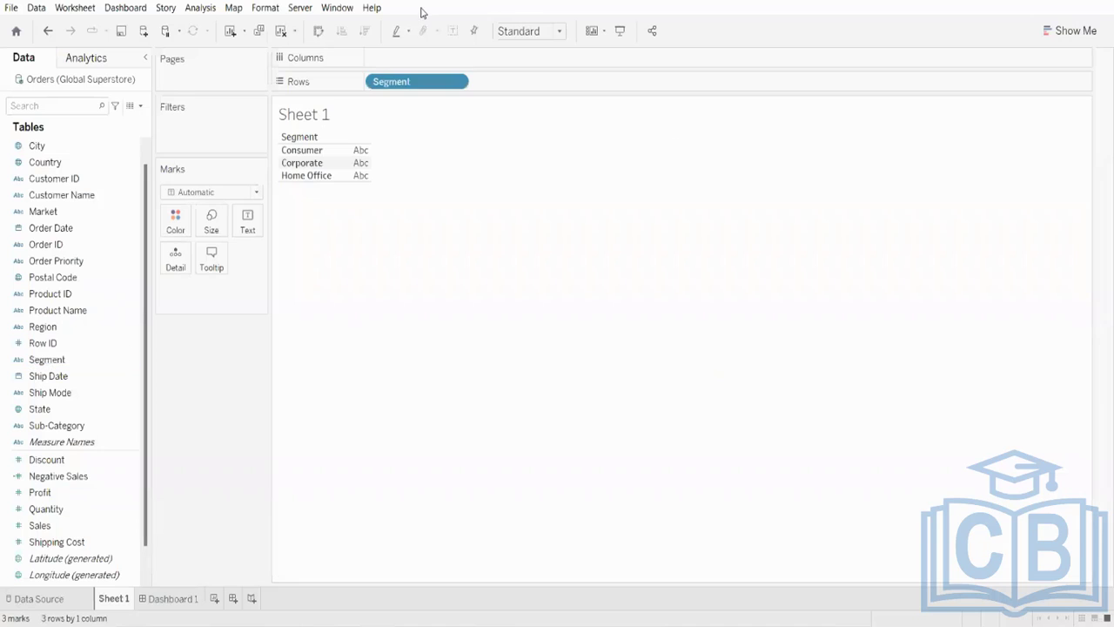
{"action": "left_click_drag", "start_coordinate": [427, 81], "coordinate": [396, 59]}
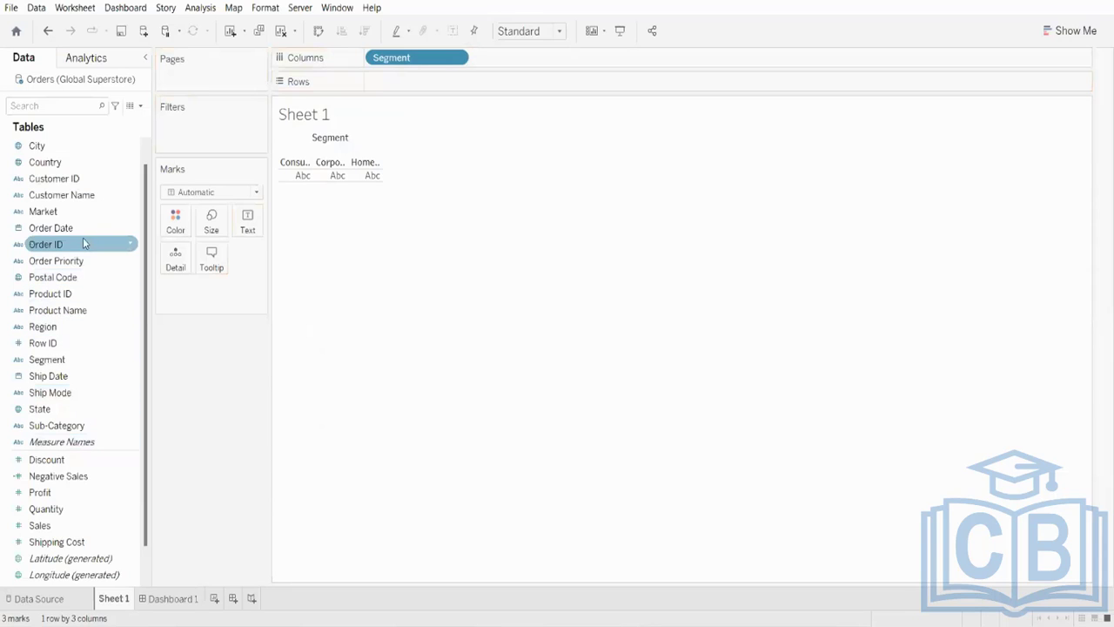
{"action": "left_click_drag", "start_coordinate": [84, 243], "coordinate": [671, 54]}
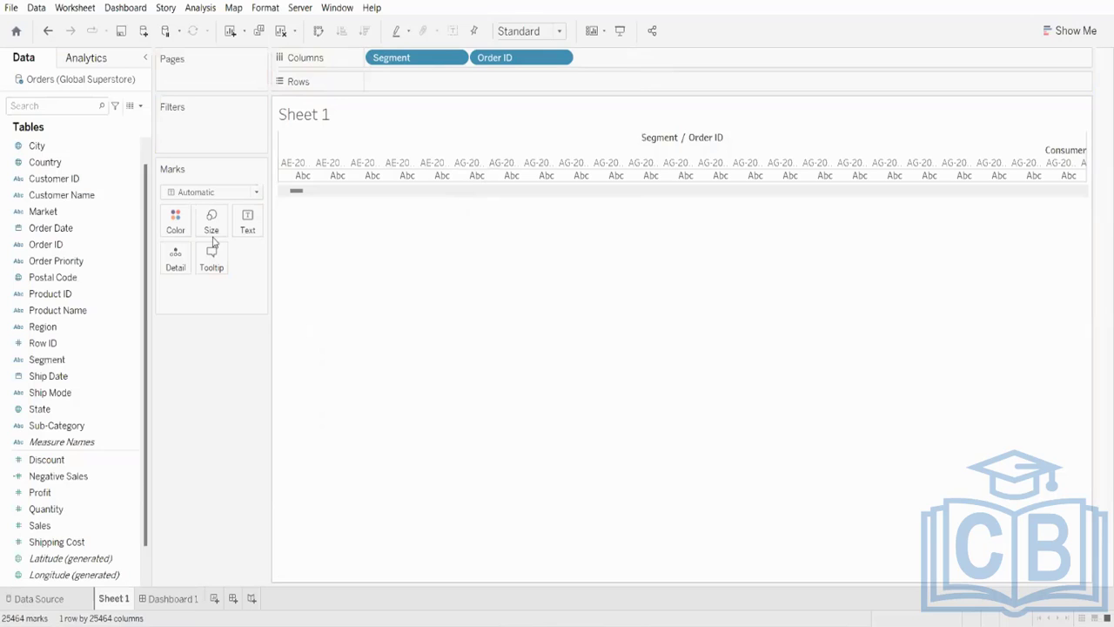
{"action": "left_click", "coordinate": [48, 509]}
{"action": "left_click_drag", "start_coordinate": [52, 521], "coordinate": [409, 85]}
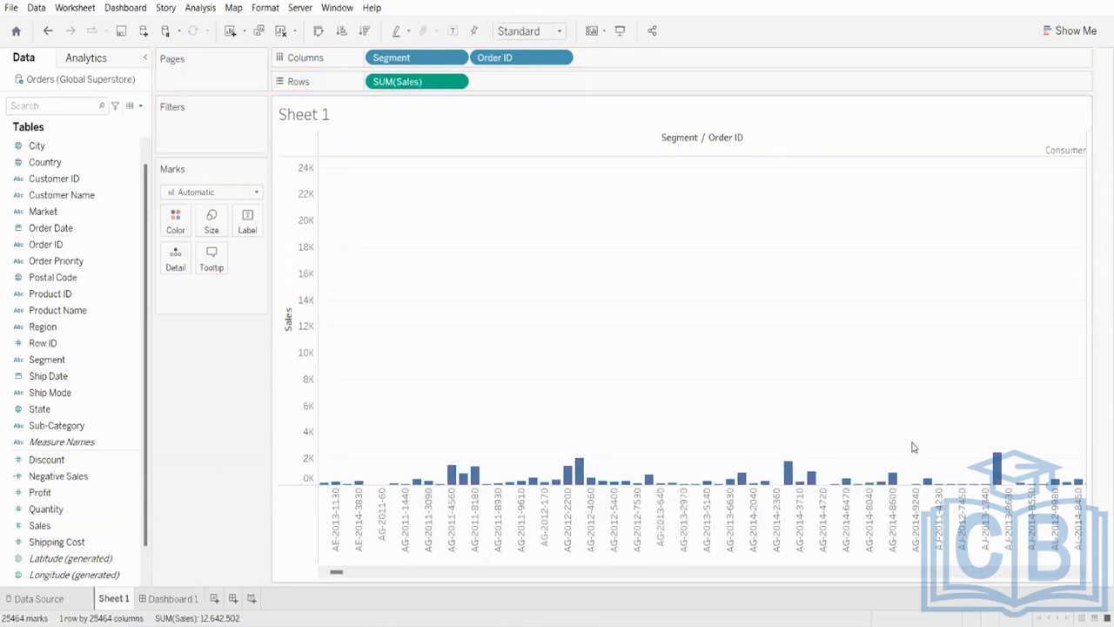
- Sort the Order ID bars by descending Sales, then replace Order ID in the columns with the year of Order Date
{"action": "left_click", "coordinate": [288, 304]}
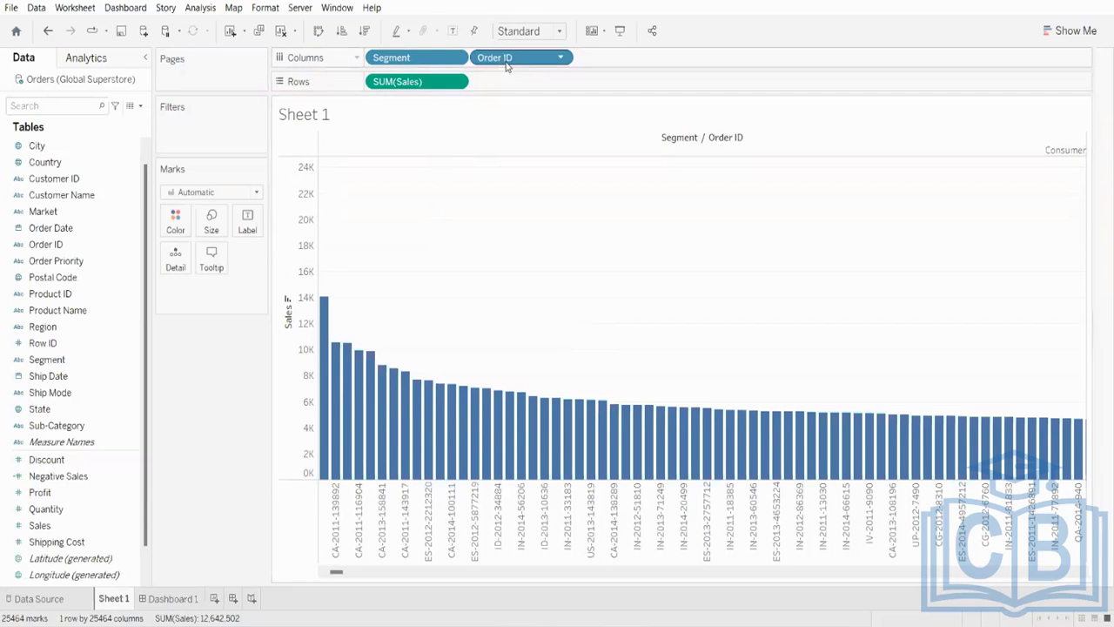
{"action": "left_click_drag", "start_coordinate": [505, 66], "coordinate": [39, 442]}
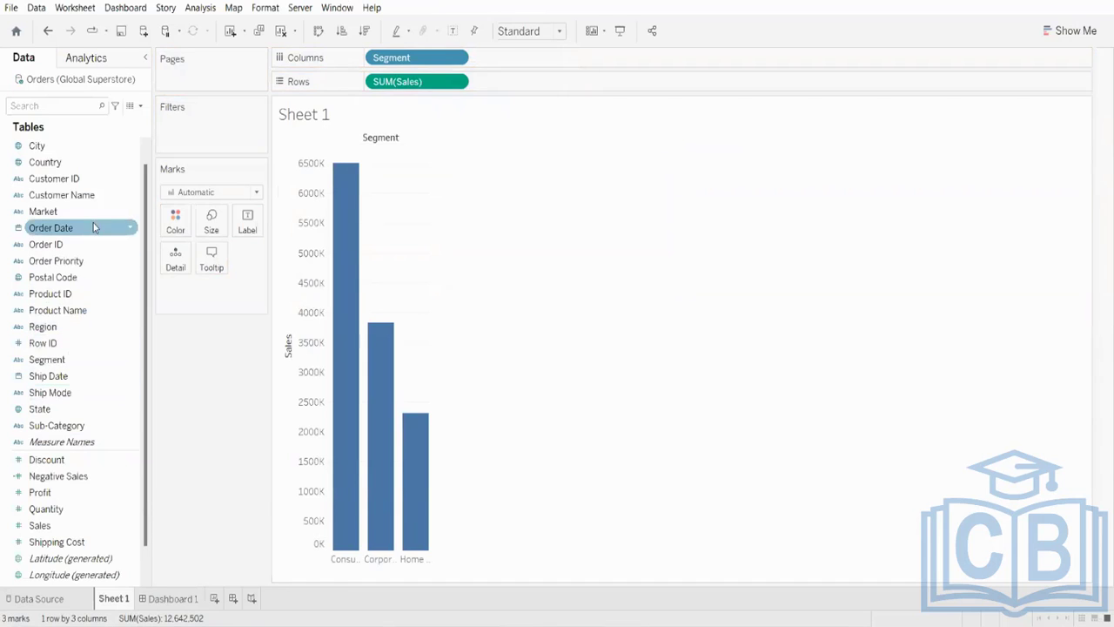
{"action": "left_click_drag", "start_coordinate": [87, 228], "coordinate": [579, 69]}
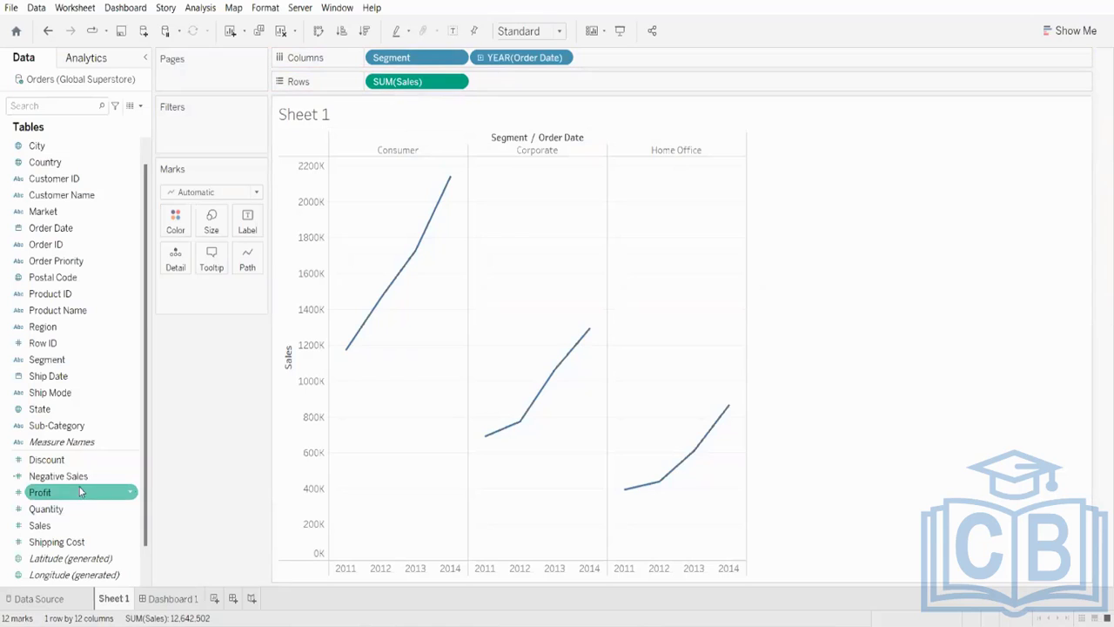
- Color the Sales lines by Category and change the mark type to Area
{"action": "scroll", "coordinate": [91, 198], "scroll_direction": "up", "scroll_amount": 1}
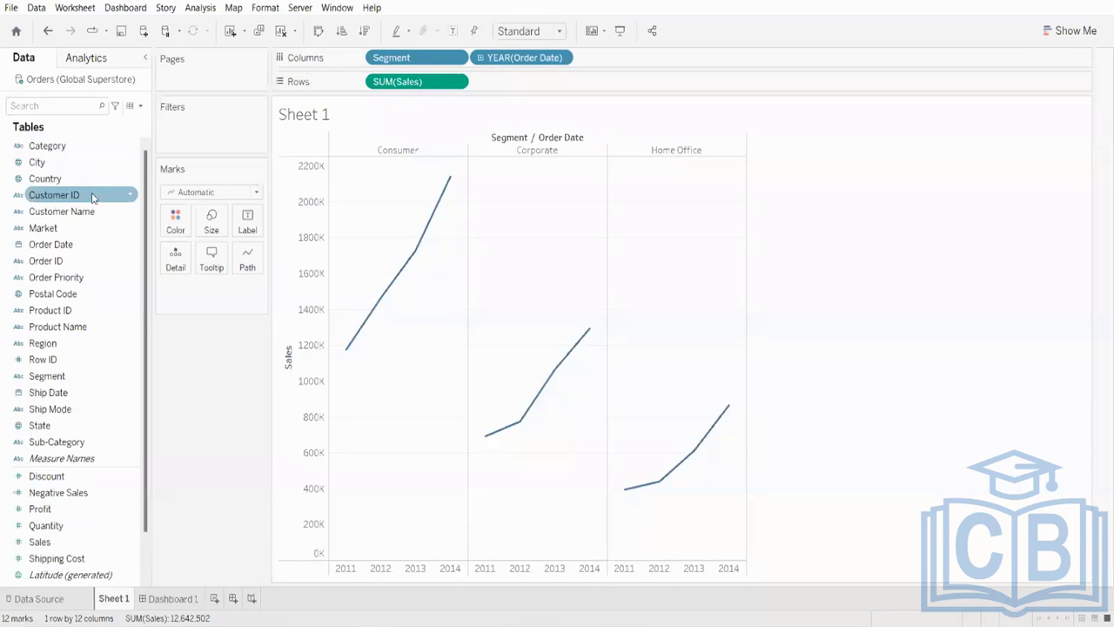
{"action": "left_click_drag", "start_coordinate": [104, 146], "coordinate": [186, 223]}
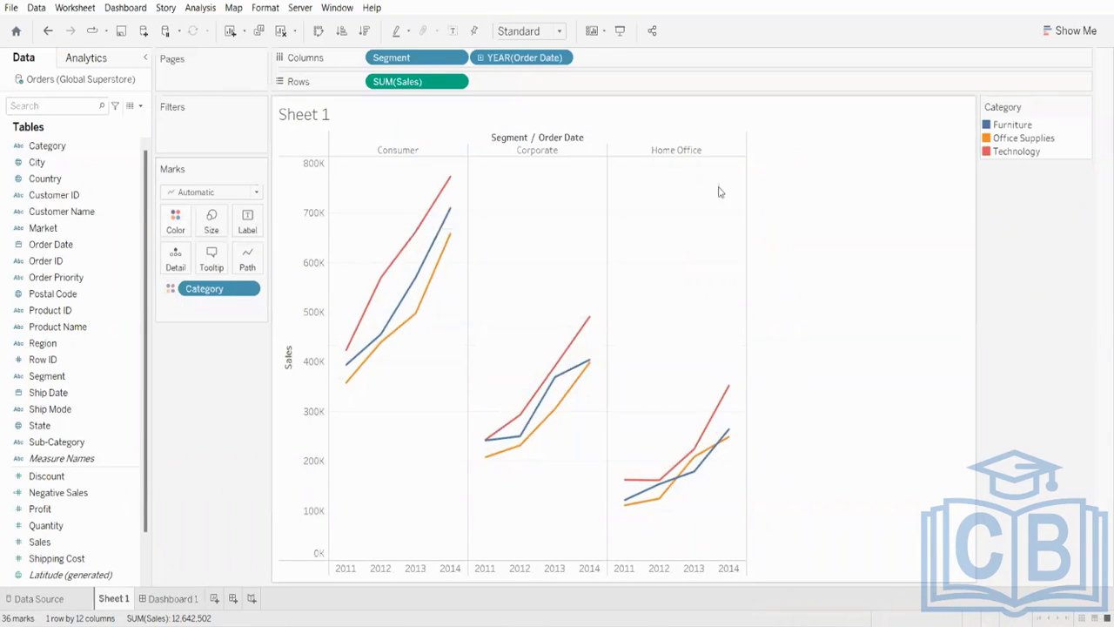
{"action": "left_click", "coordinate": [233, 192]}
{"action": "left_click", "coordinate": [202, 258]}
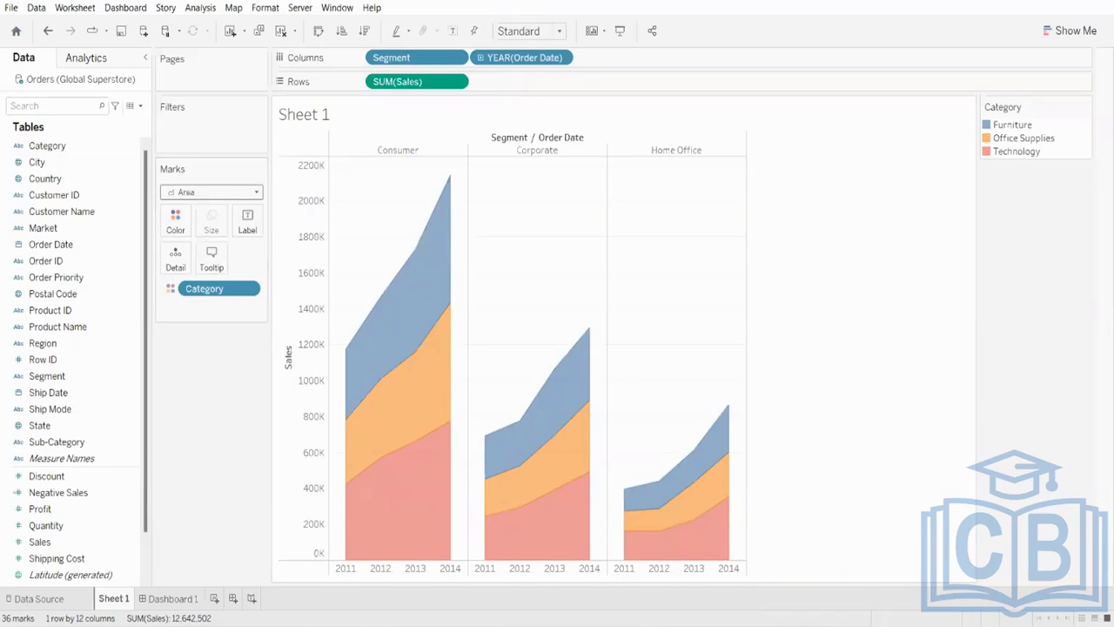
- Fit the chart to Entire View and apply the running total quick table calculation to Sales
{"action": "left_click", "coordinate": [529, 30]}
{"action": "left_click", "coordinate": [523, 90]}
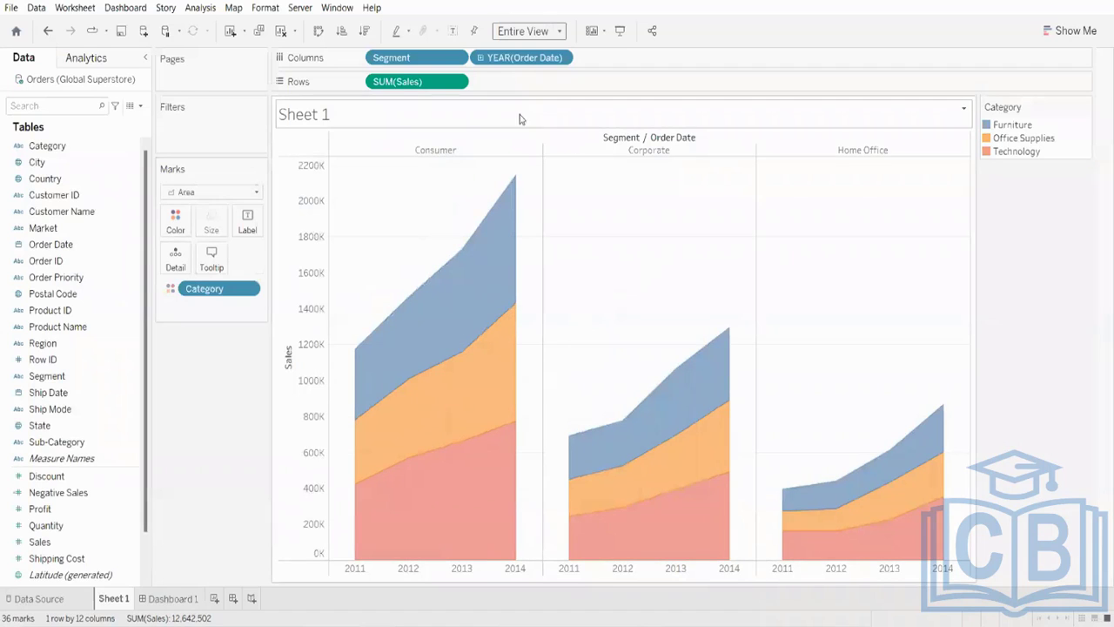
{"action": "right_click", "coordinate": [423, 82]}
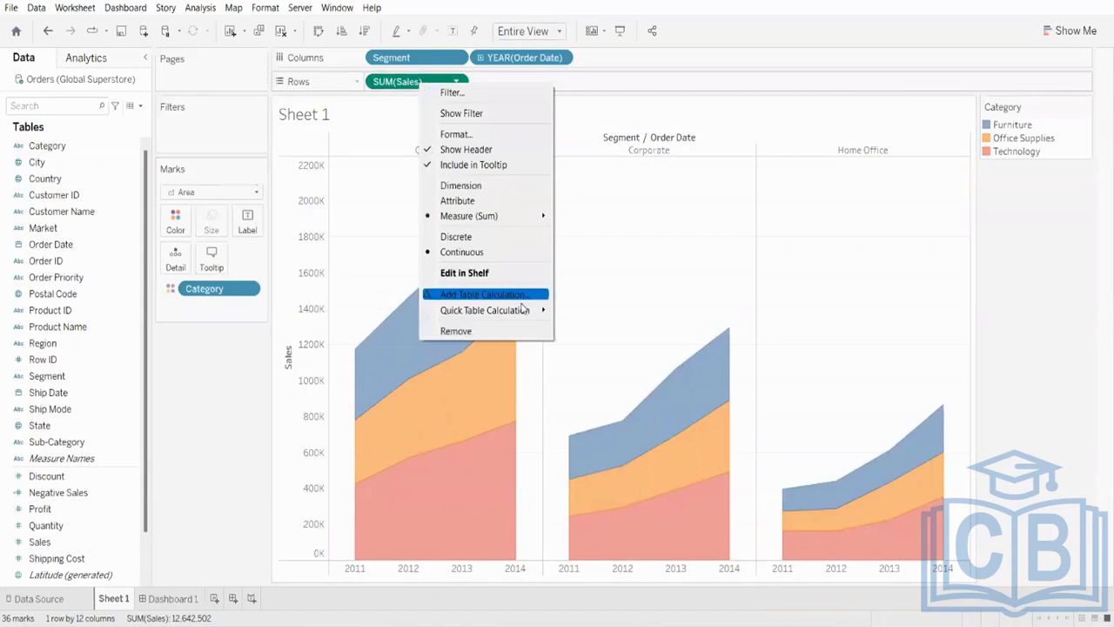
{"action": "mouse_move", "coordinate": [514, 310]}
{"action": "left_click", "coordinate": [583, 311]}
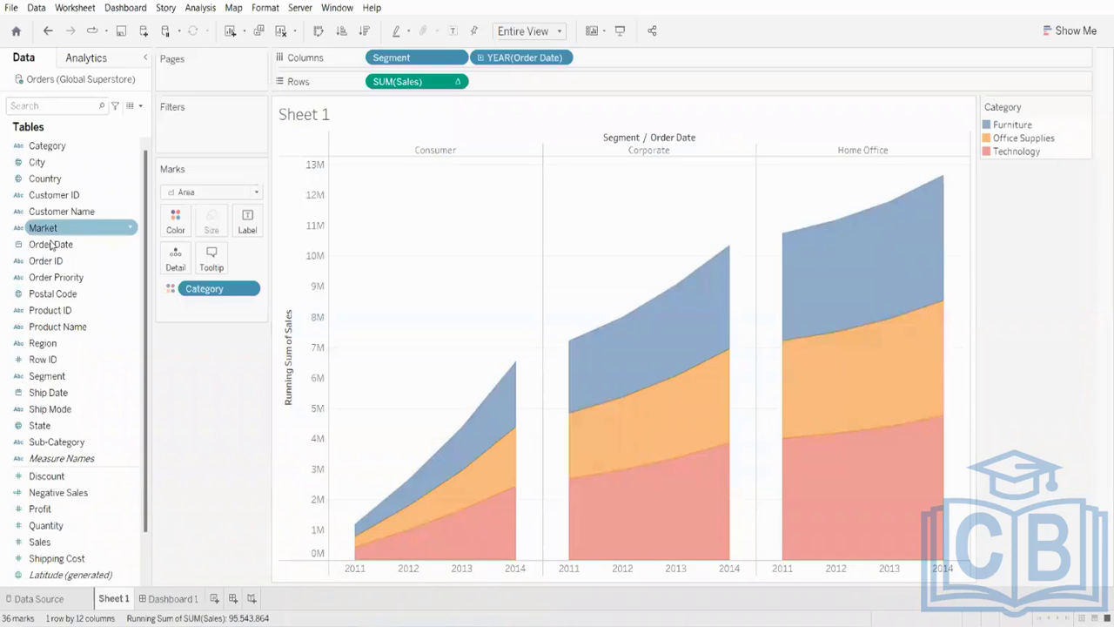
- Label the areas with Sales values and remove those labels again
{"action": "left_click_drag", "start_coordinate": [48, 551], "coordinate": [237, 229]}
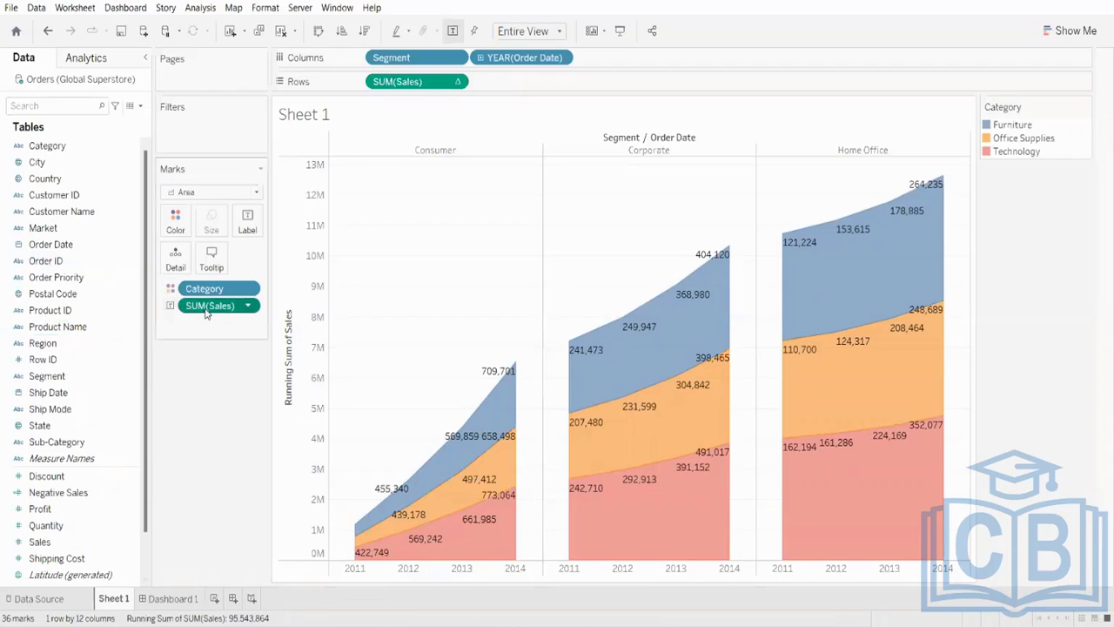
{"action": "left_click_drag", "start_coordinate": [209, 305], "coordinate": [211, 438]}
{"action": "mouse_move", "coordinate": [946, 241]}
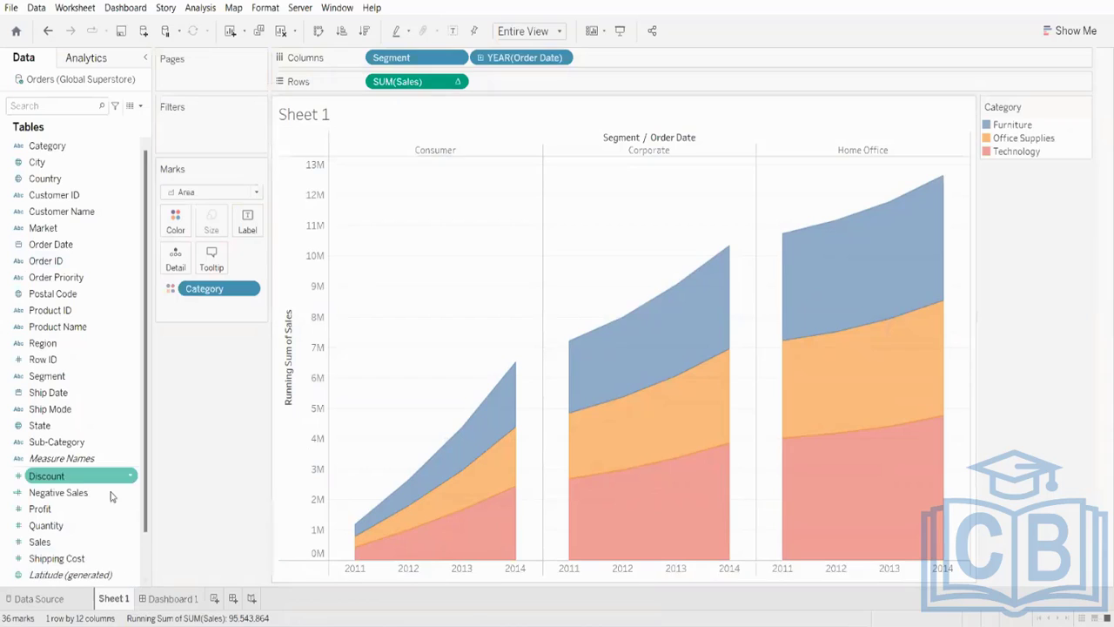
- Rename Sheet 1 as "Running TOTAL BY Segment"
{"action": "double_click", "coordinate": [117, 599]}
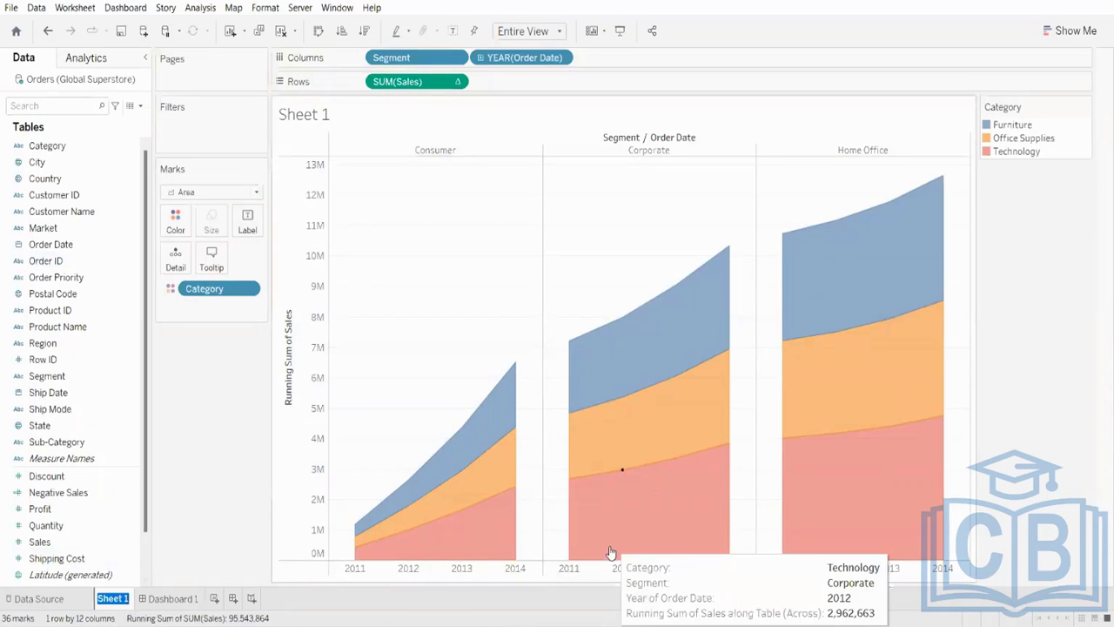
{"action": "key", "text": "Caps_Lock"}
{"action": "type", "text": "R"}
{"action": "key", "text": "Caps_Lock"}
{"action": "type", "text": "un"}
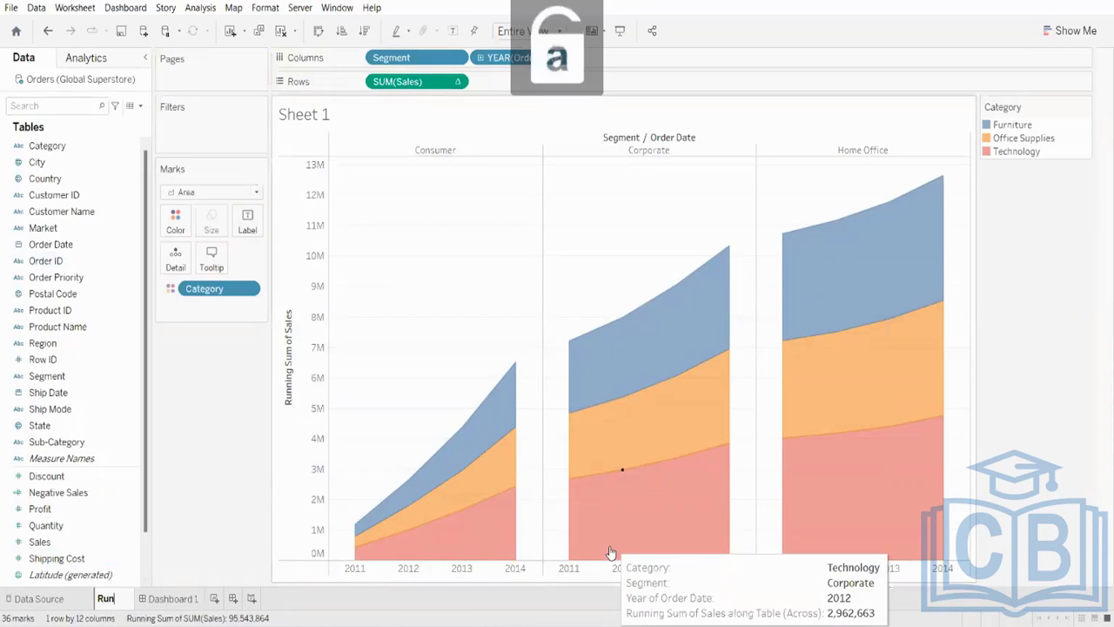
{"action": "type", "text": "ning"}
{"action": "key", "text": "Caps_Lock"}
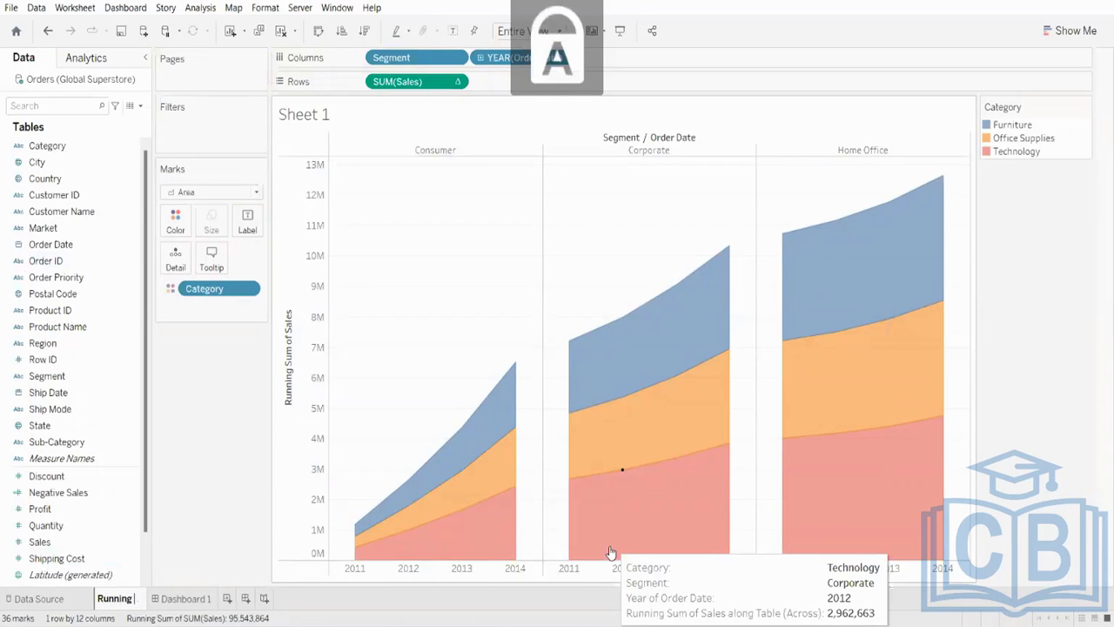
{"action": "type", "text": "T"}
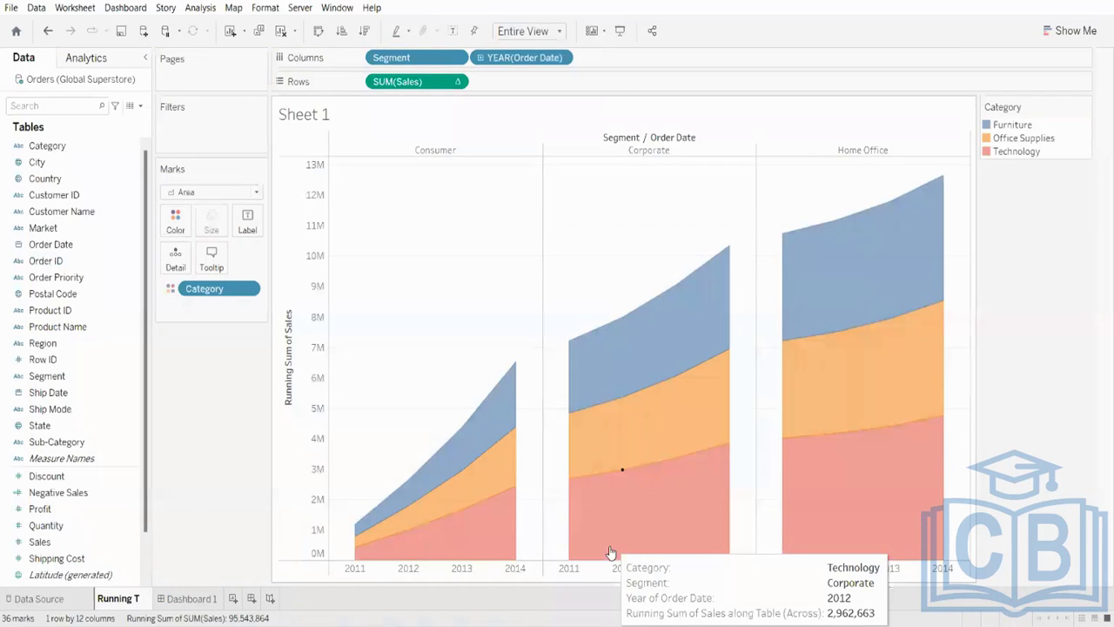
{"action": "type", "text": "OTAL BY"}
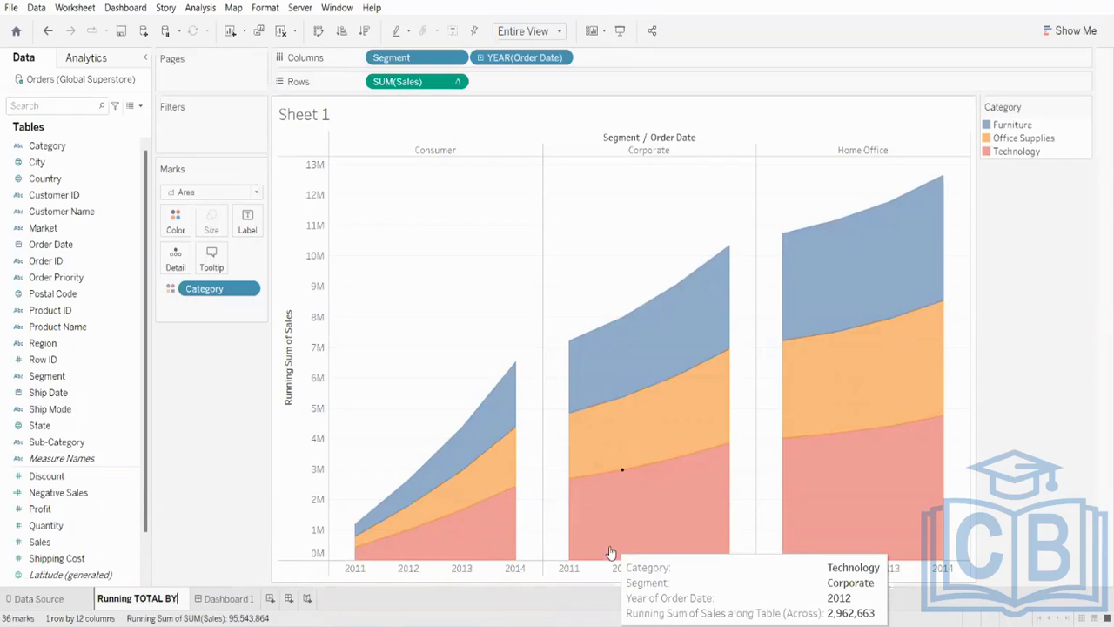
{"action": "key", "text": "Caps_Lock"}
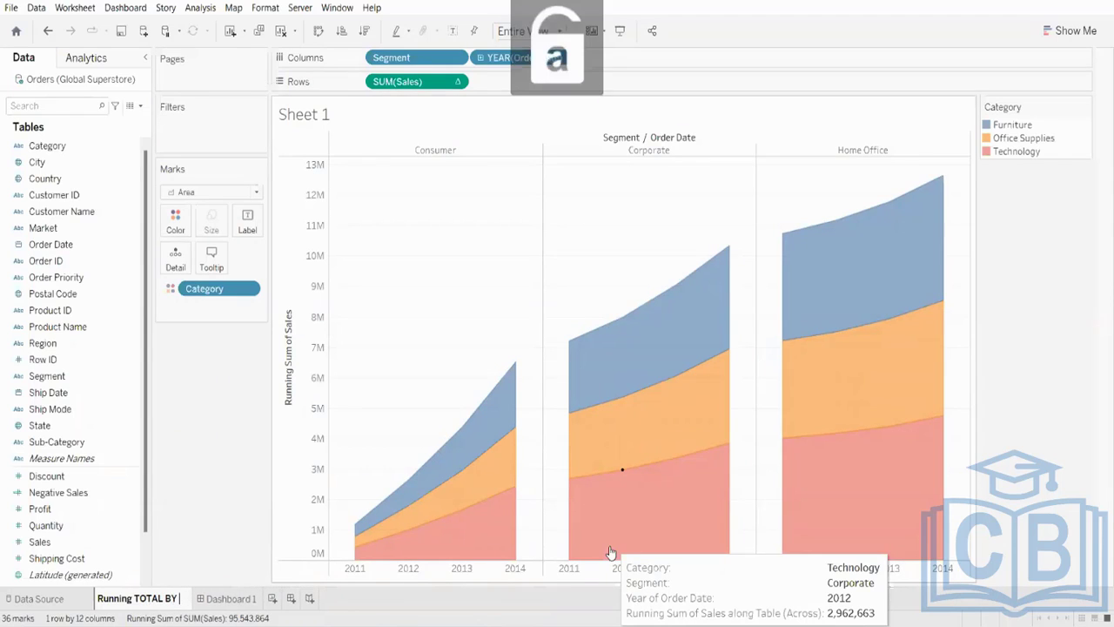
{"action": "type", "text": "s"}
{"action": "key", "text": "Caps_Lock"}
{"action": "type", "text": "EG"}
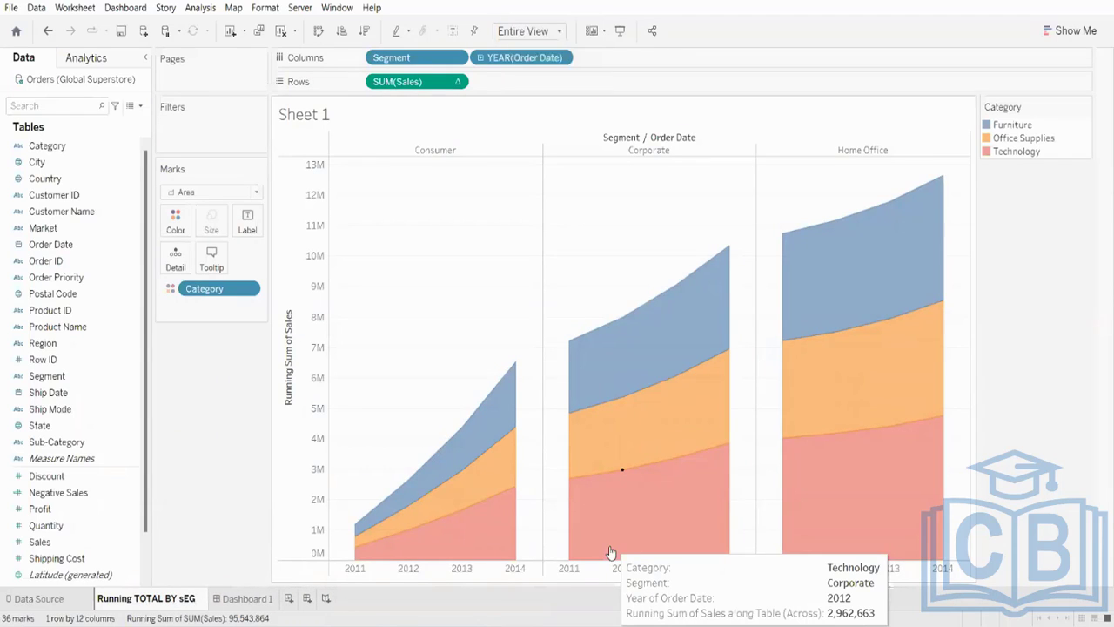
{"action": "type", "text": "MENT"}
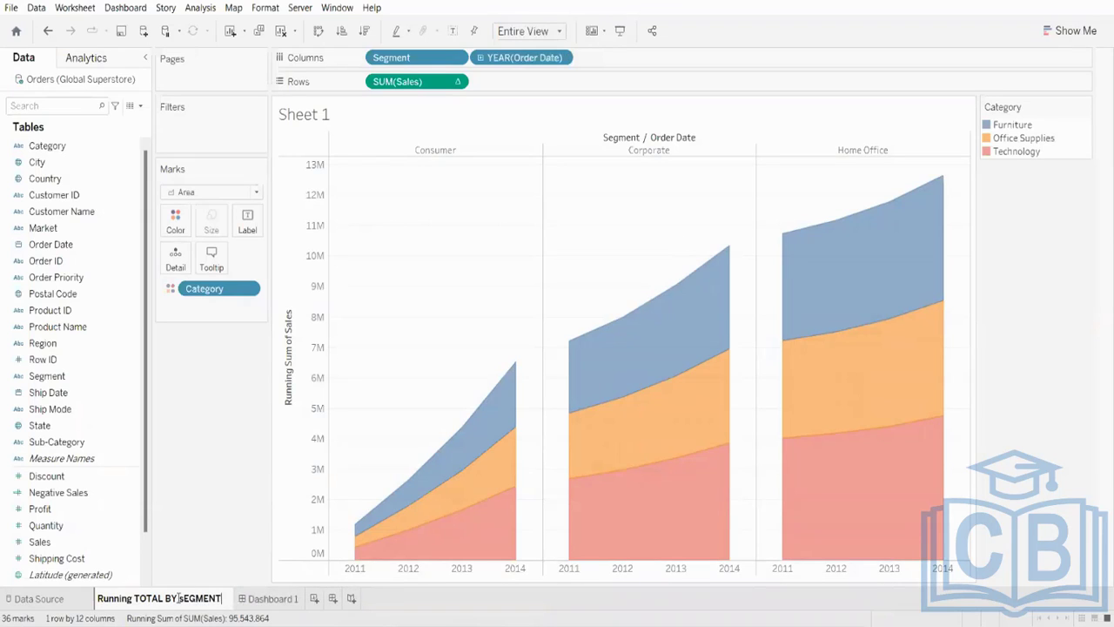
{"action": "left_click_drag", "start_coordinate": [228, 599], "coordinate": [182, 601]}
{"action": "double_click", "coordinate": [181, 600]}
{"action": "key", "text": "Caps_Lock"}
{"action": "type", "text": "S"}
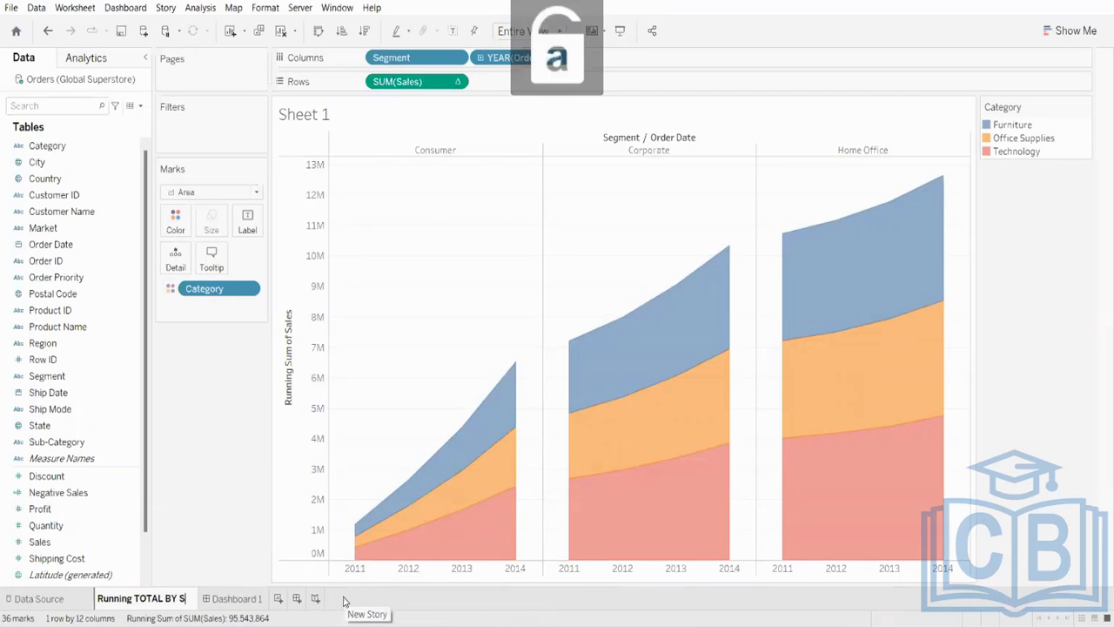
{"action": "type", "text": "egment"}
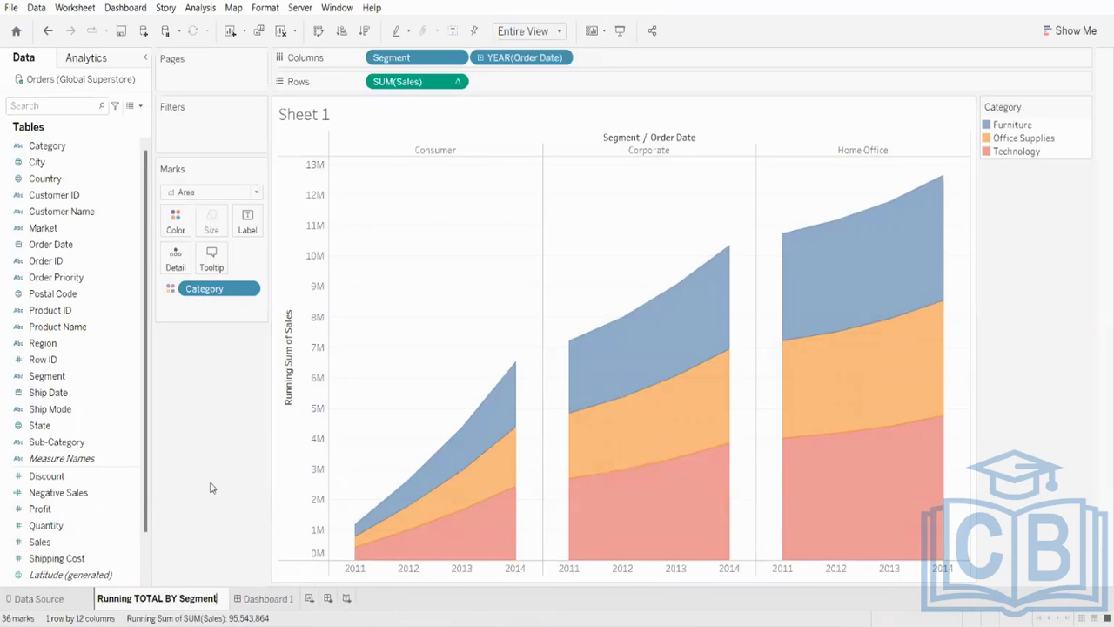
{"action": "key", "text": "Return"}
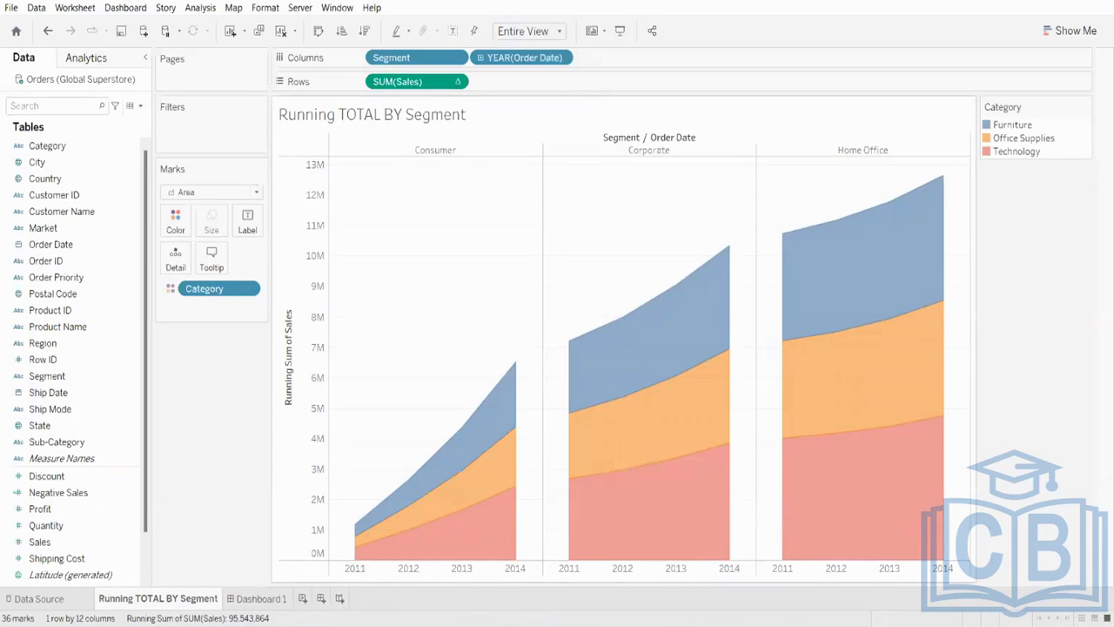
- Open the sheet options for Dashboard 1
{"action": "mouse_move", "coordinate": [343, 625]}
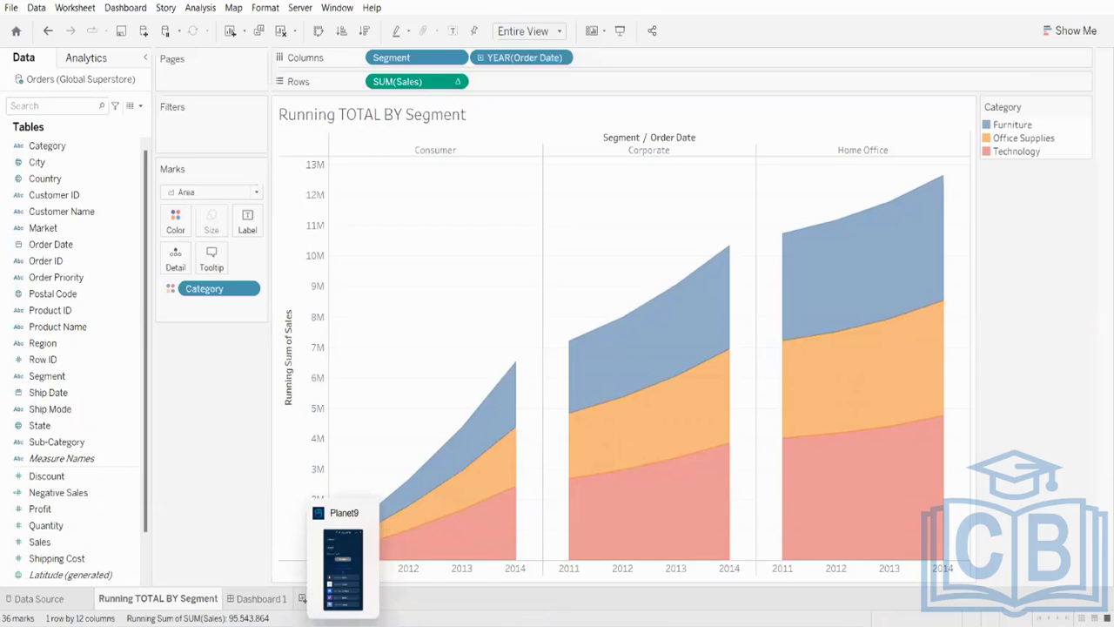
{"action": "right_click", "coordinate": [260, 599]}
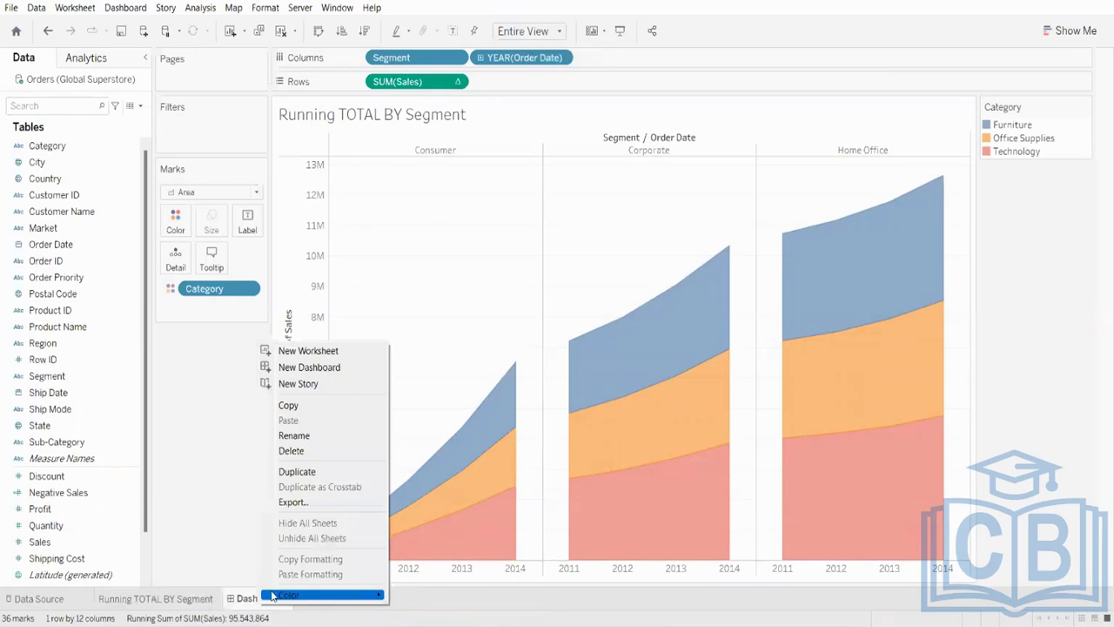
- Delete the existing dashboard and add a new worksheet
{"action": "left_click", "coordinate": [334, 449]}
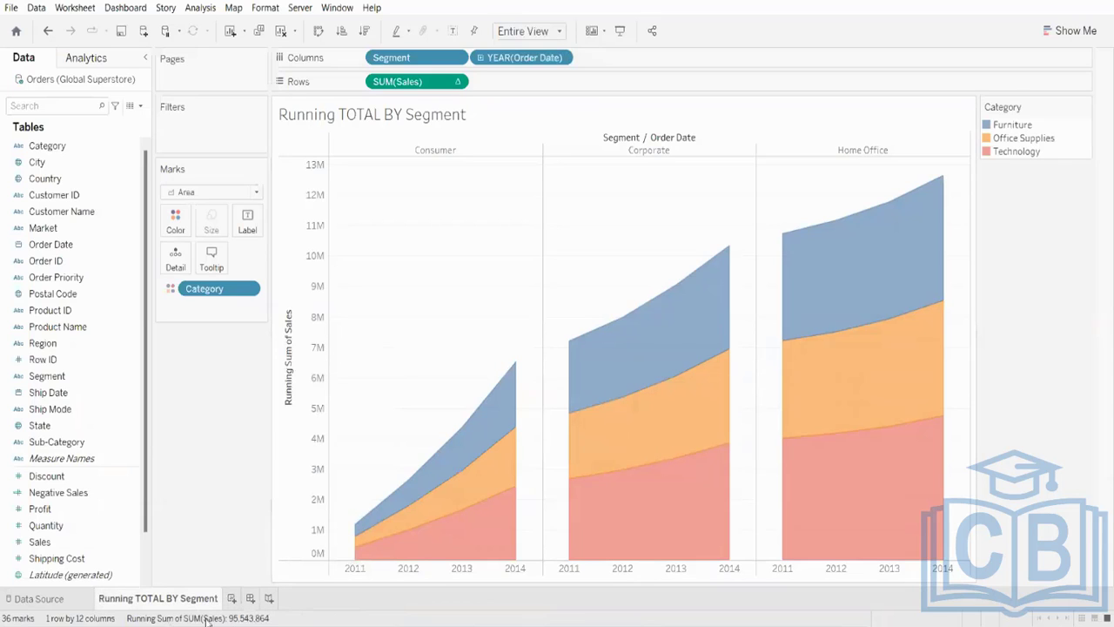
{"action": "left_click", "coordinate": [232, 598]}
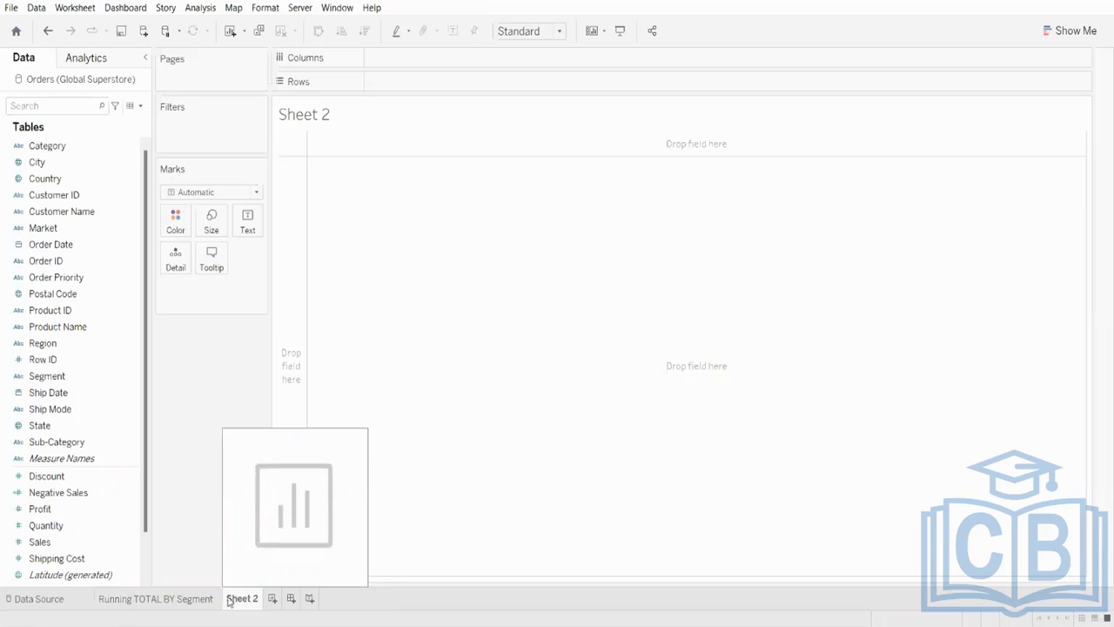
- Build a horizontal bar chart of Sales by Sub-Category, with the bars coloured by Category
{"action": "double_click", "coordinate": [53, 542]}
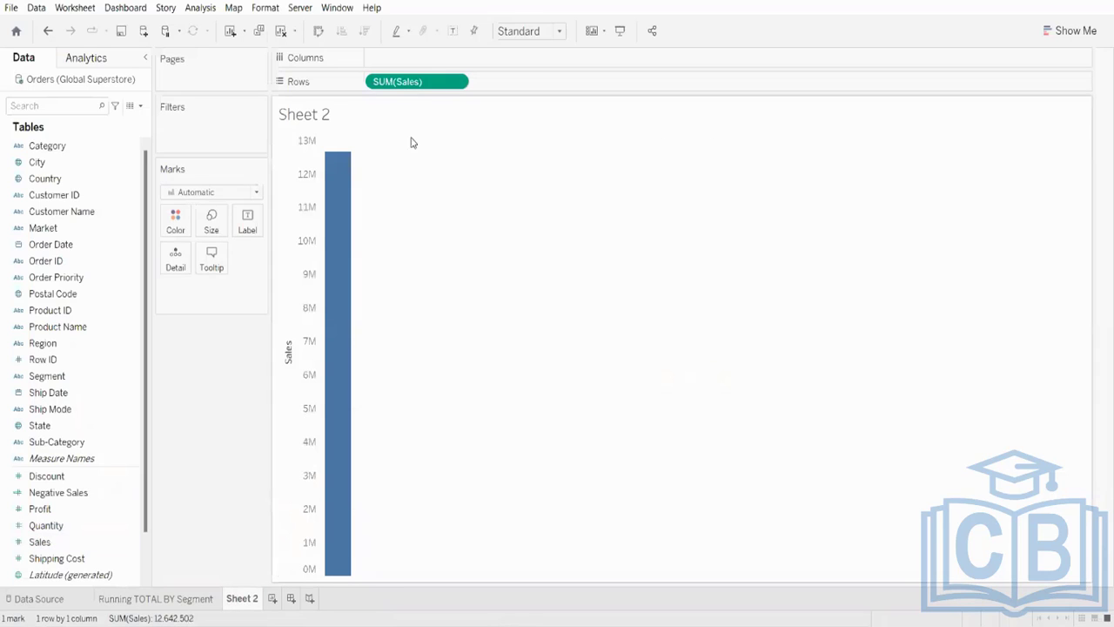
{"action": "left_click_drag", "start_coordinate": [410, 87], "coordinate": [423, 62]}
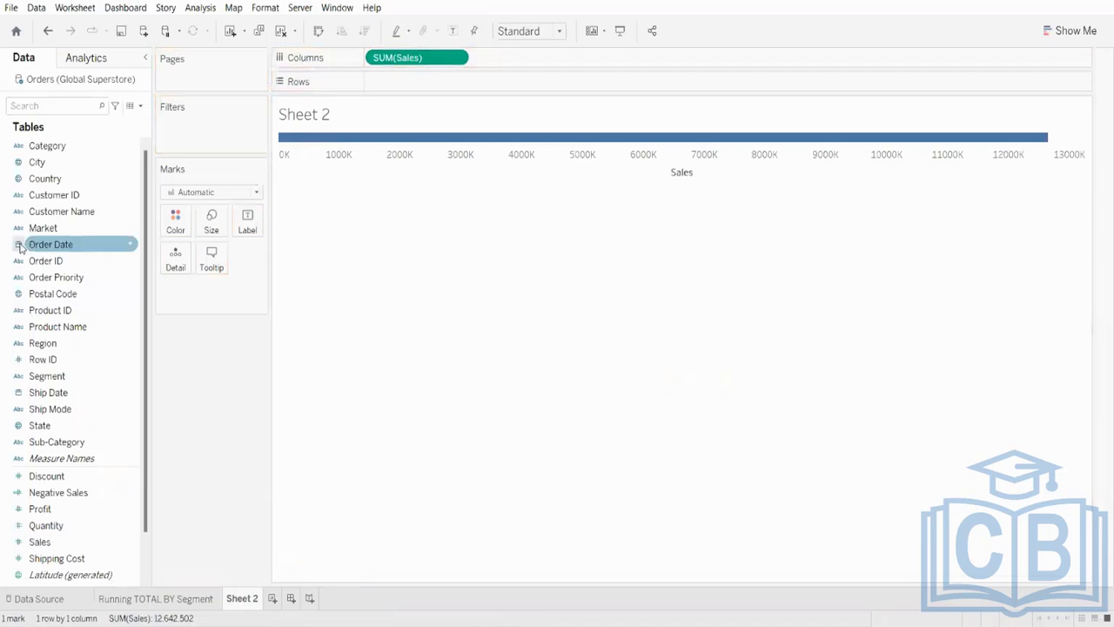
{"action": "left_click_drag", "start_coordinate": [83, 446], "coordinate": [470, 83]}
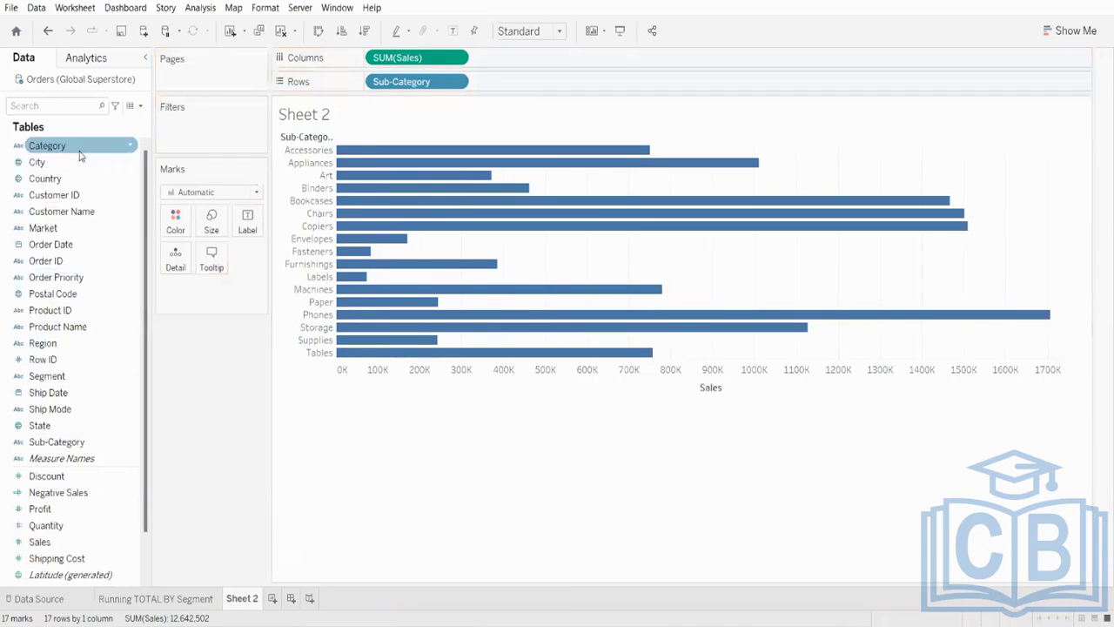
{"action": "left_click_drag", "start_coordinate": [47, 146], "coordinate": [179, 234]}
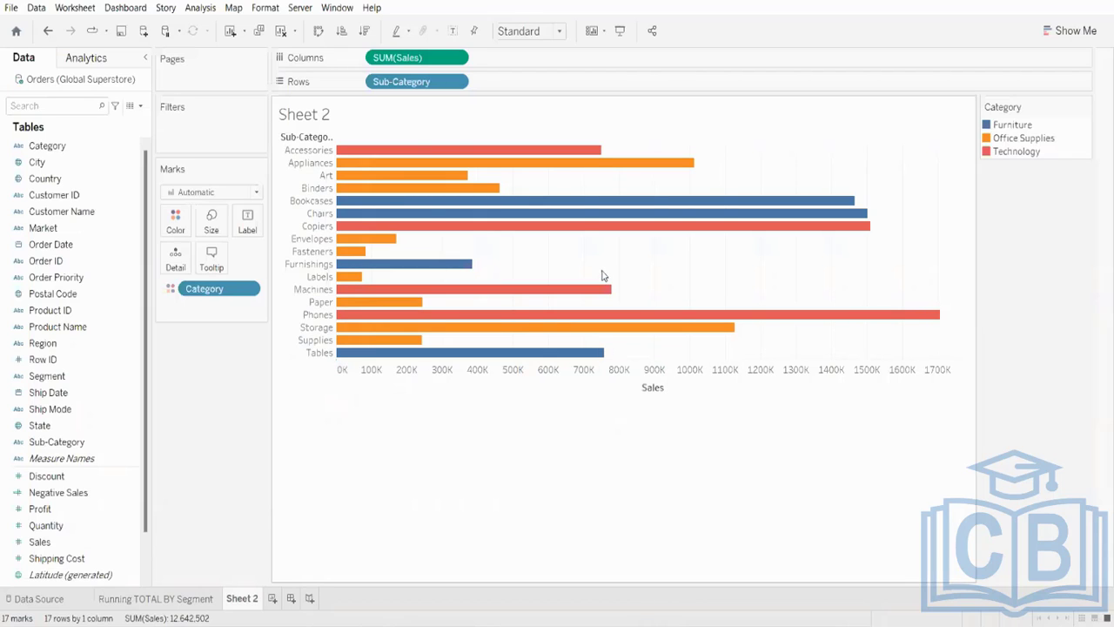
- Rename the bar chart worksheet as "Sales by Category"
{"action": "double_click", "coordinate": [242, 599]}
{"action": "key", "text": "Caps_Lock"}
{"action": "type", "text": "S"}
{"action": "key", "text": "Caps_Lock"}
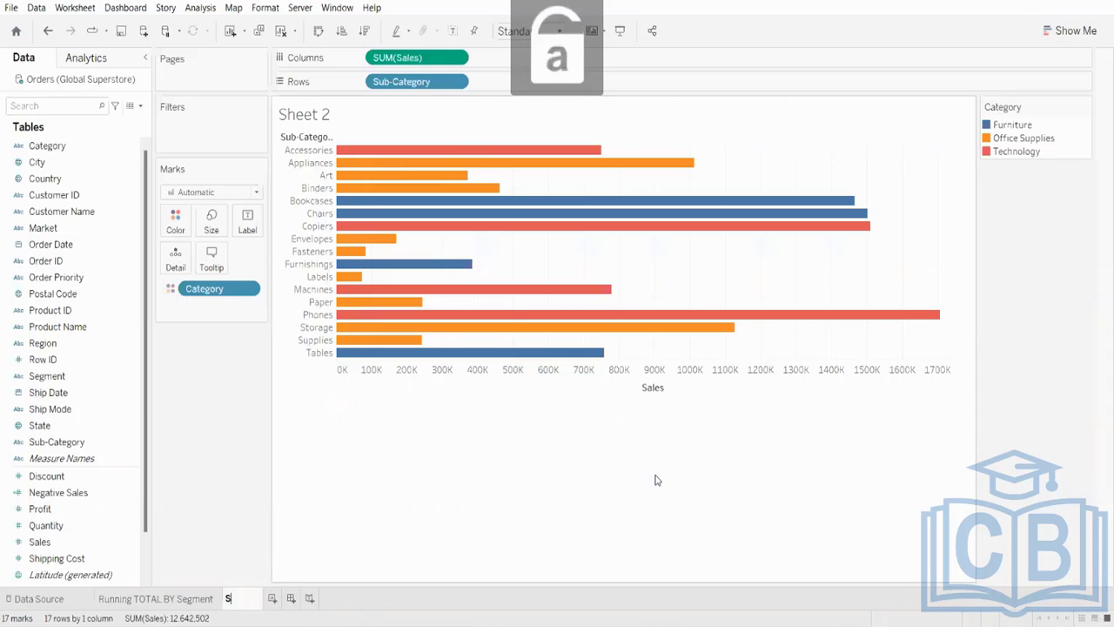
{"action": "type", "text": "a"}
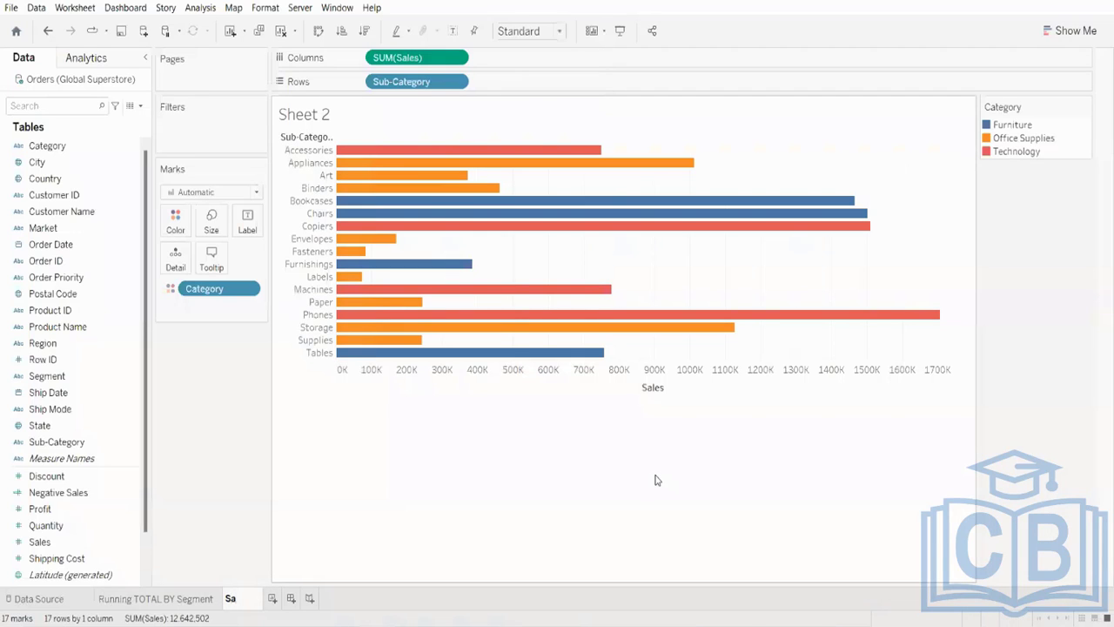
{"action": "type", "text": "les by"}
{"action": "key", "text": "Caps_Lock"}
{"action": "type", "text": "C"}
{"action": "key", "text": "Caps_Lock"}
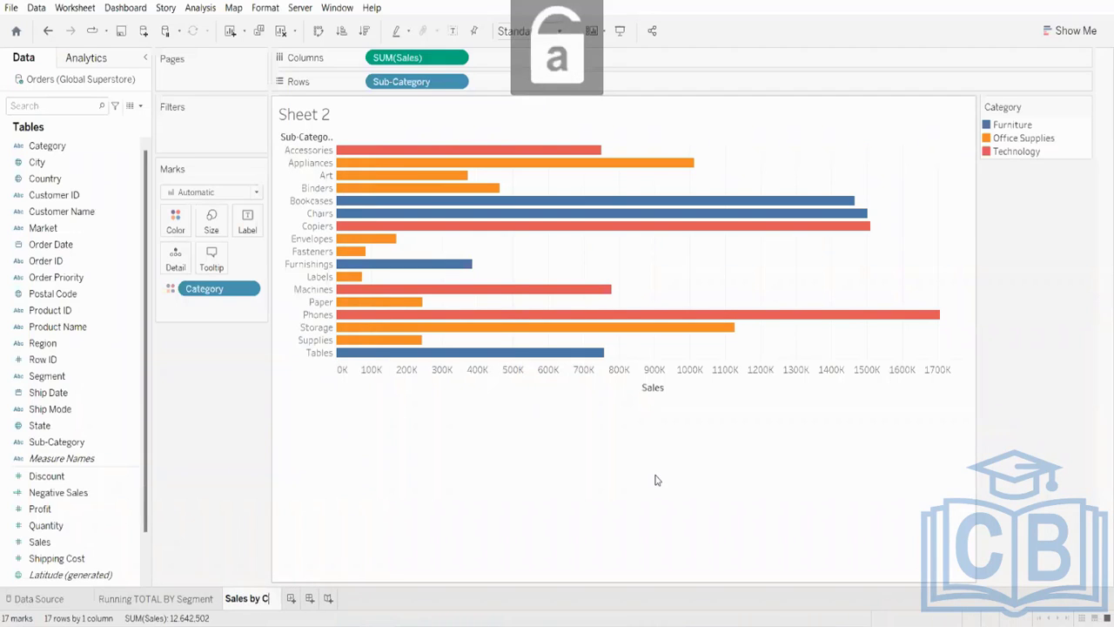
{"action": "type", "text": "ategory"}
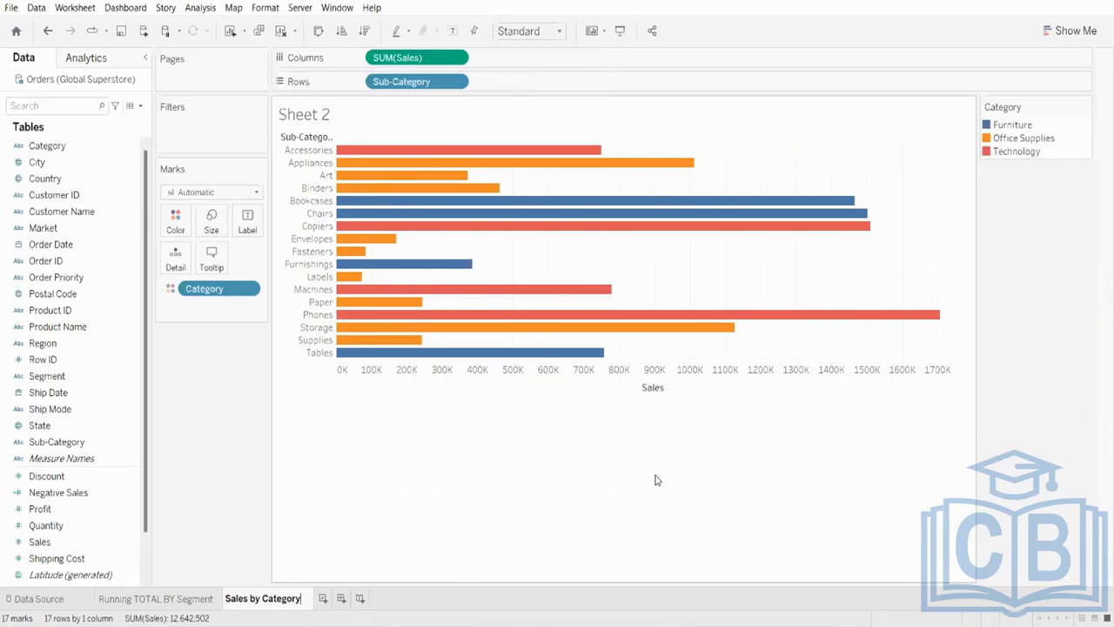
{"action": "left_click", "coordinate": [346, 550]}
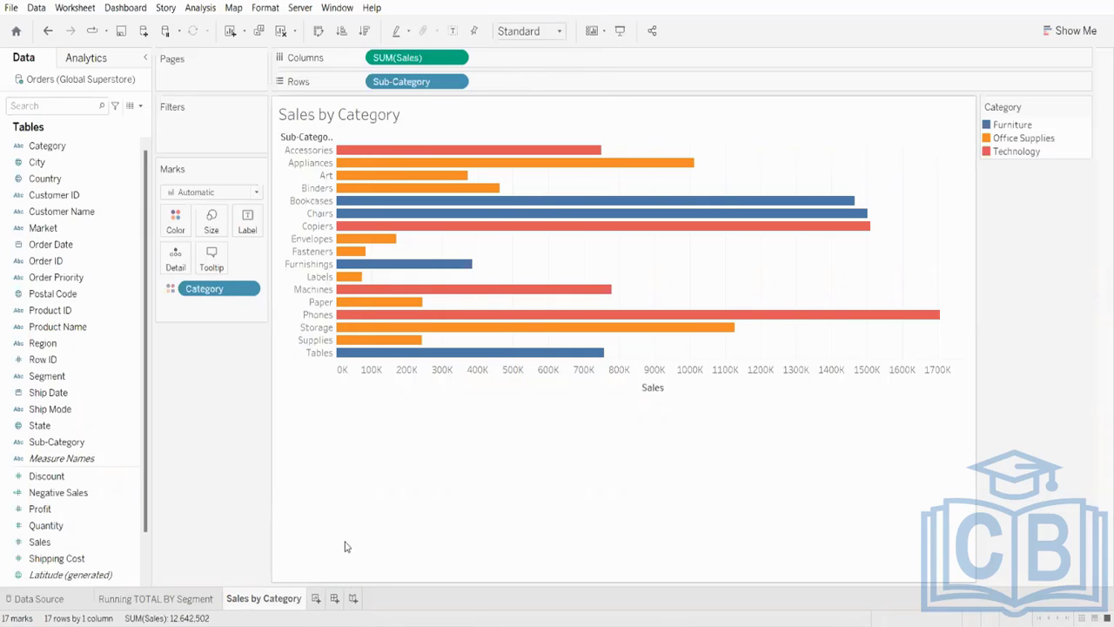
- Add a new worksheet and create a filled map from the State and Sales fields
{"action": "left_click", "coordinate": [316, 598]}
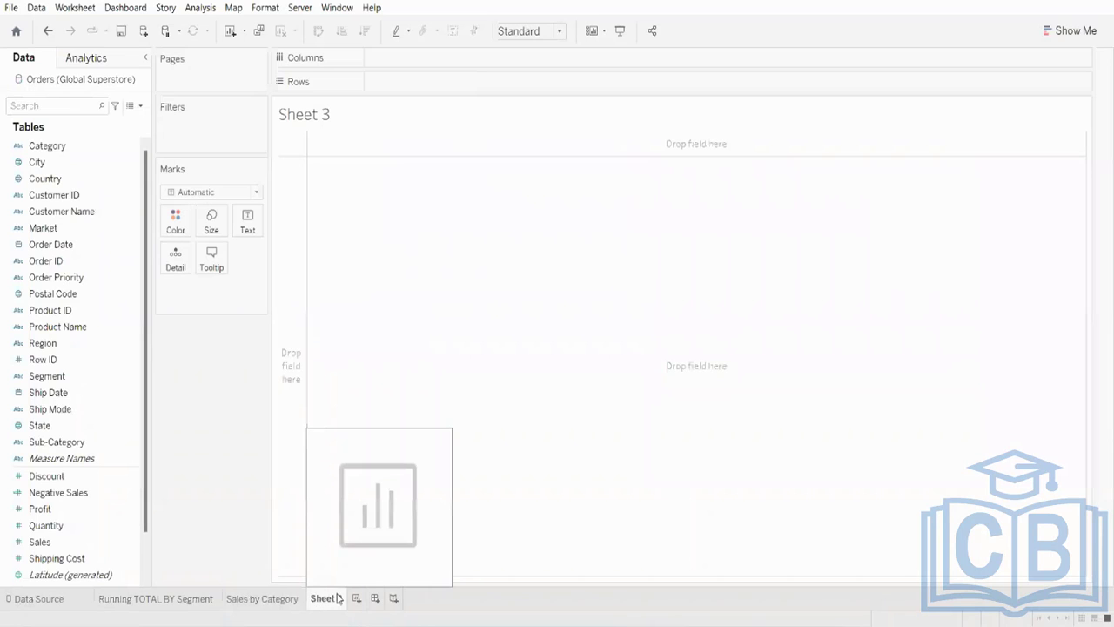
{"action": "left_click", "coordinate": [54, 426]}
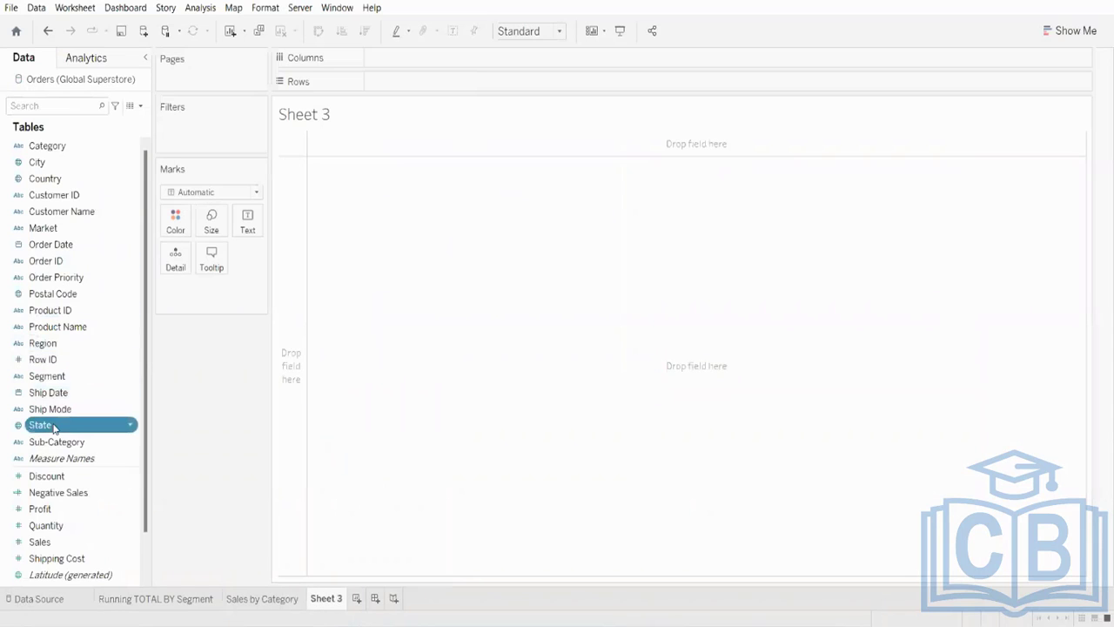
{"action": "left_click", "coordinate": [88, 544], "text": "ctrl"}
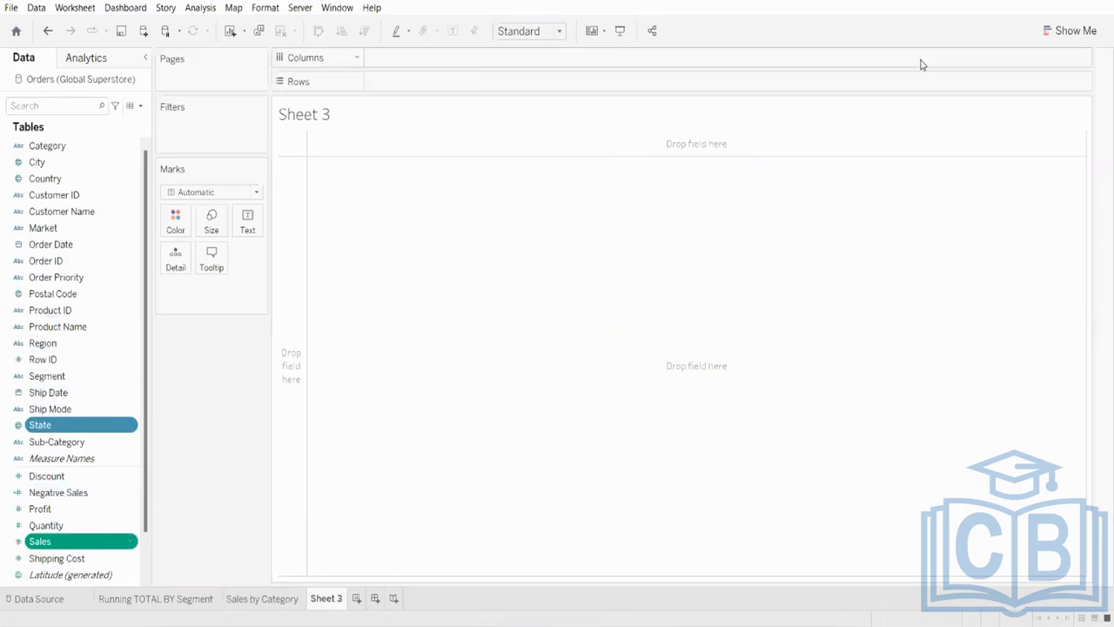
{"action": "left_click", "coordinate": [1070, 30]}
{"action": "left_click", "coordinate": [1036, 111]}
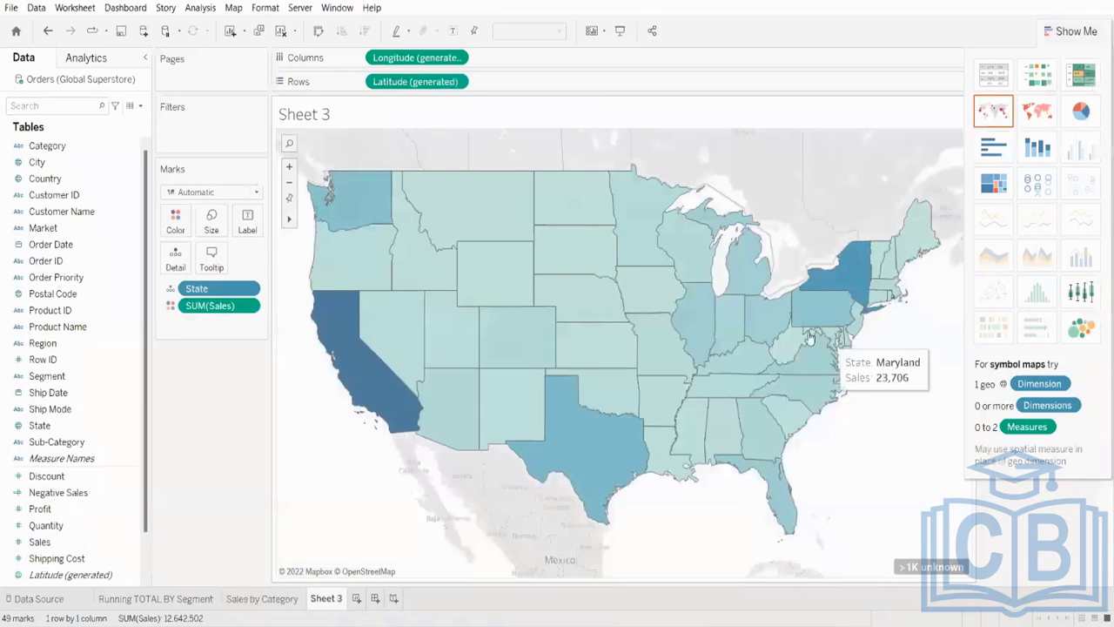
{"action": "left_click", "coordinate": [1053, 29]}
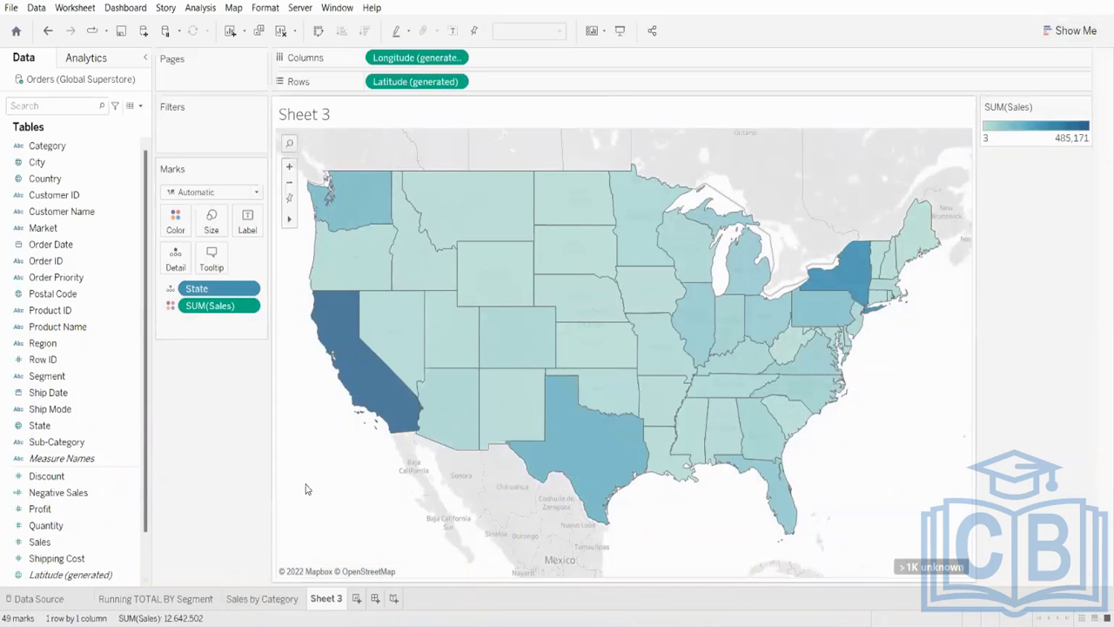
- Rename the map worksheet as "State Slales"
{"action": "double_click", "coordinate": [320, 601]}
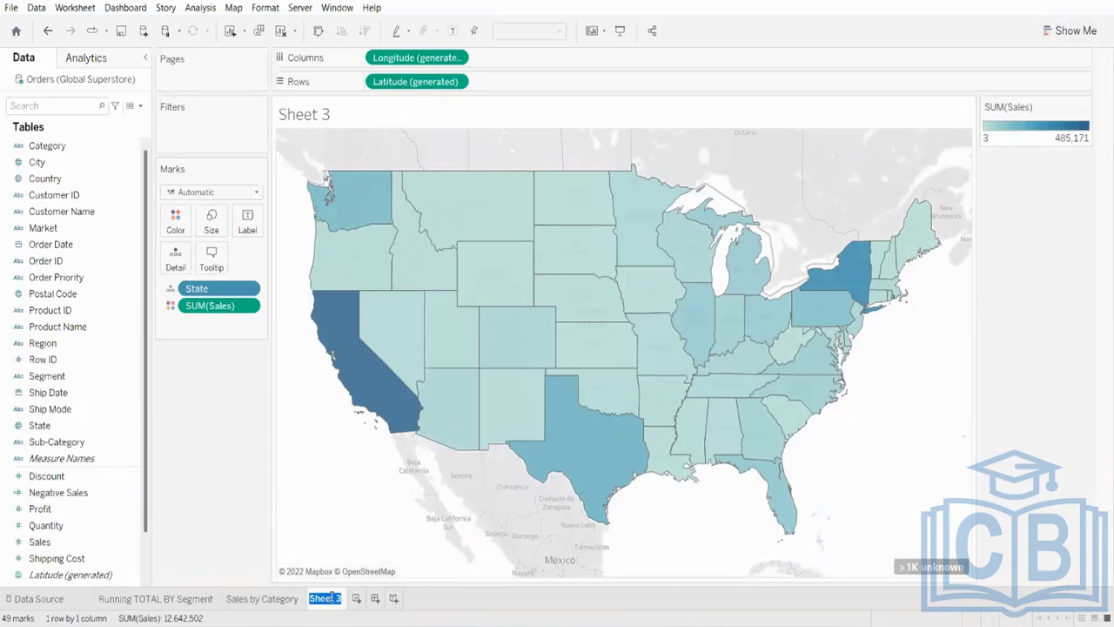
{"action": "key", "text": "Caps_Lock"}
{"action": "type", "text": "S"}
{"action": "key", "text": "Caps_Lock"}
{"action": "type", "text": "tae"}
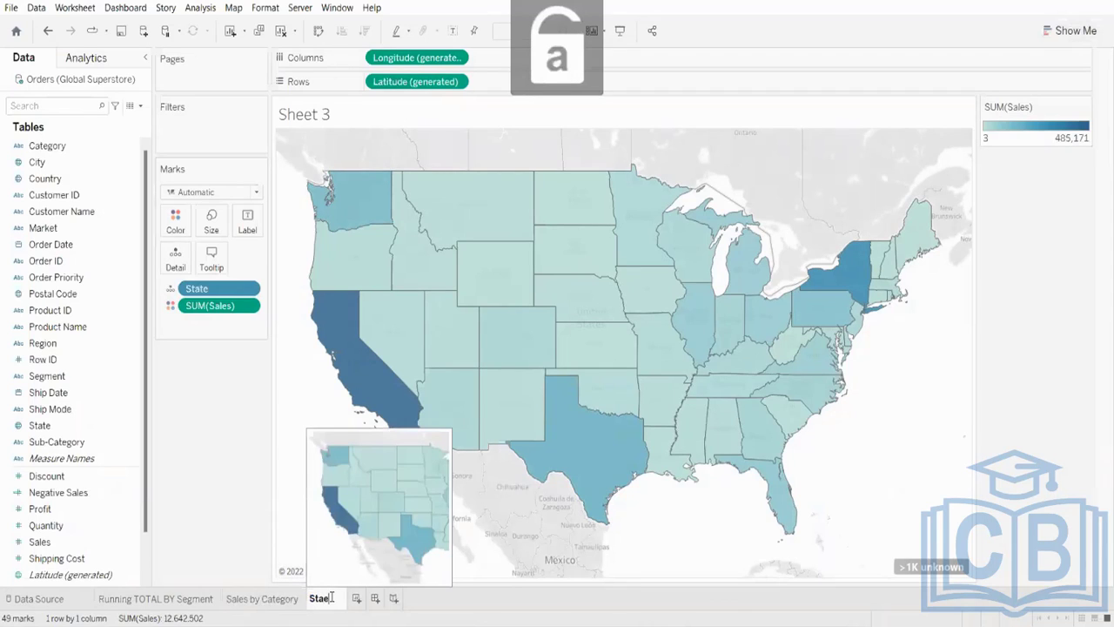
{"action": "type", "text": " Sales"}
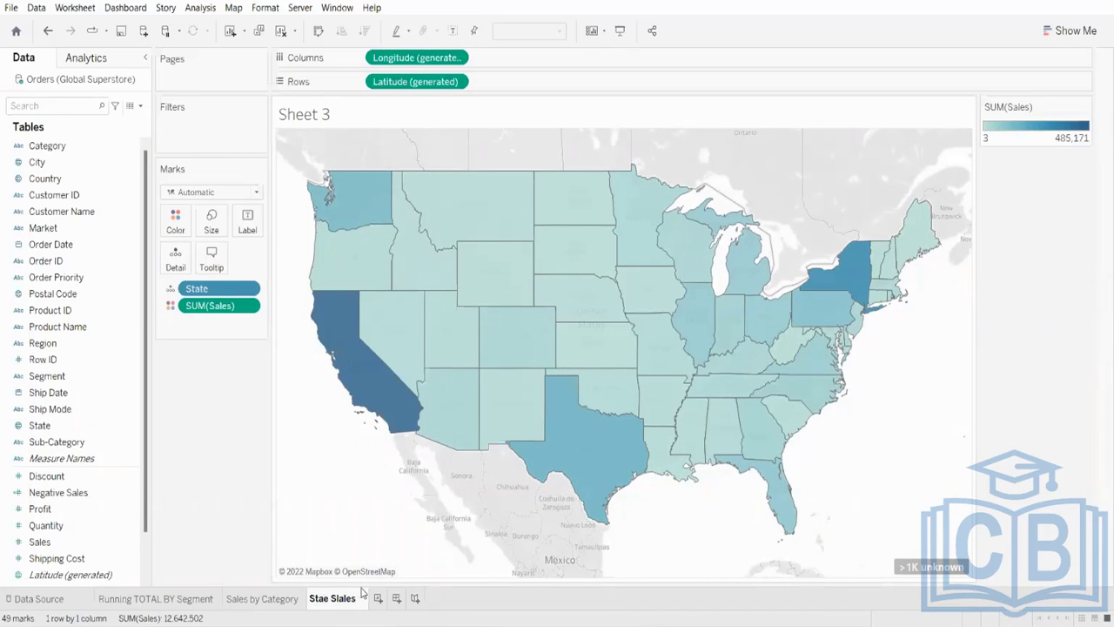
{"action": "type", "text": "t"}
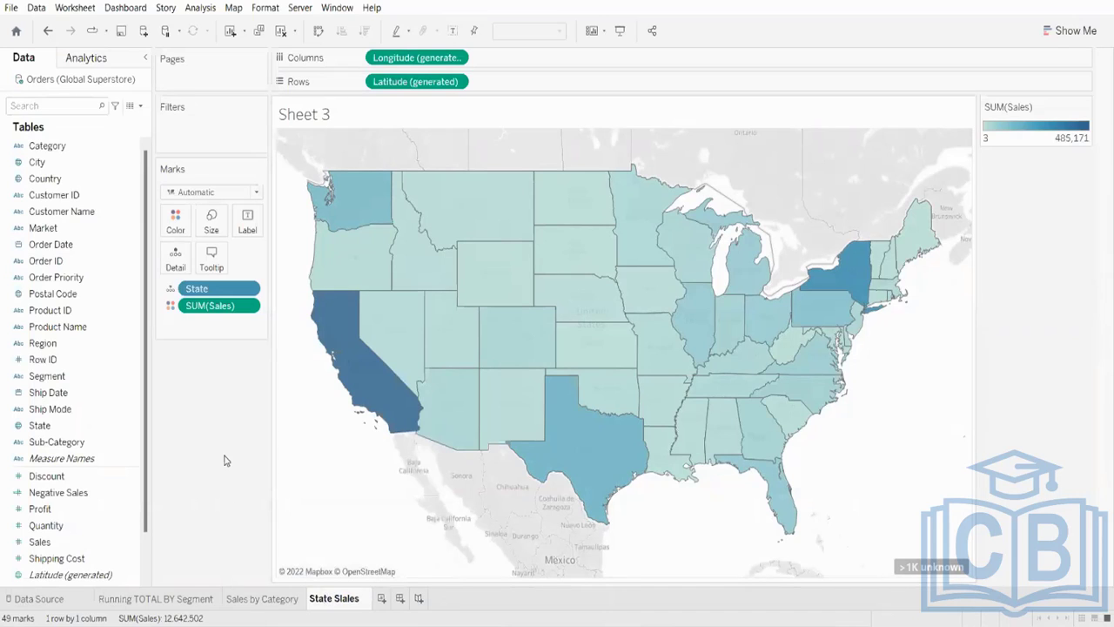
{"action": "key", "text": "Return"}
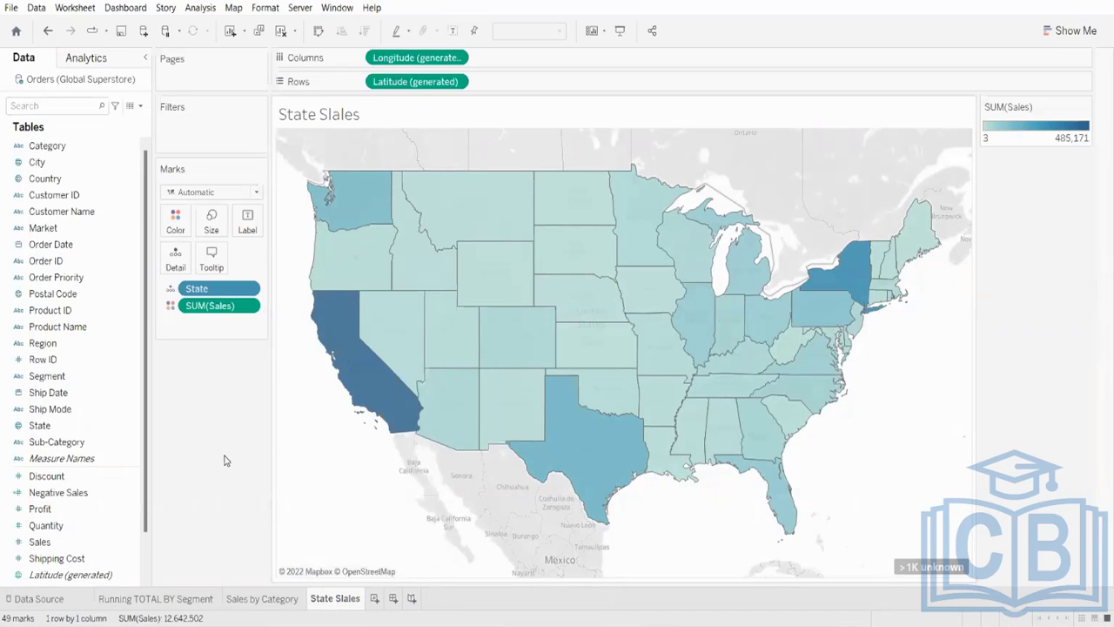
- Review the three worksheets in turn and create a new dashboard
{"action": "left_click", "coordinate": [144, 599]}
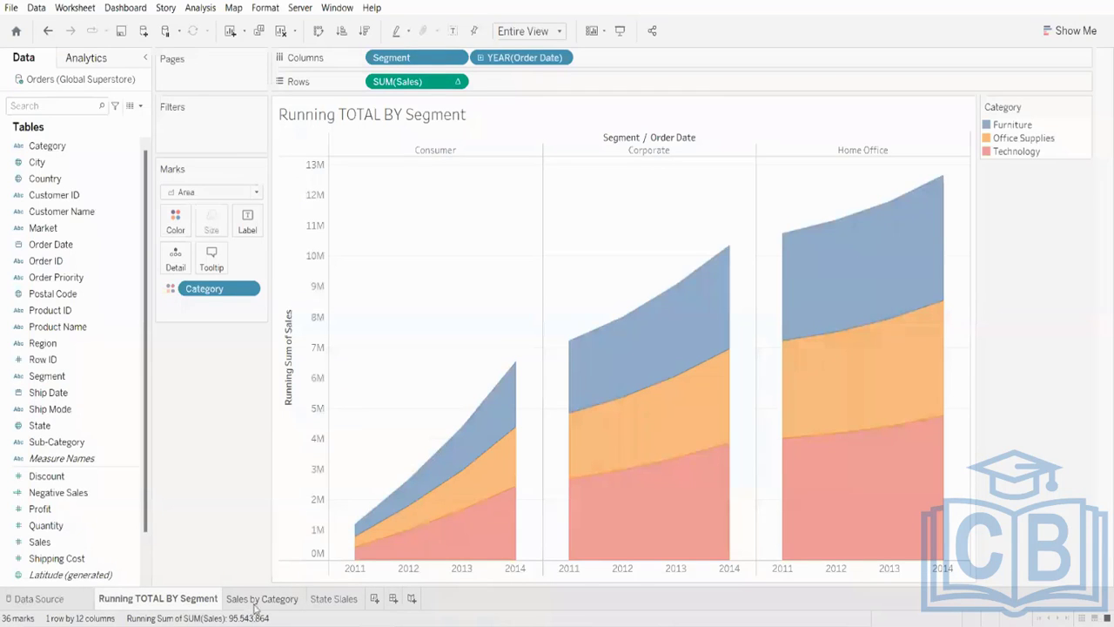
{"action": "left_click", "coordinate": [256, 601]}
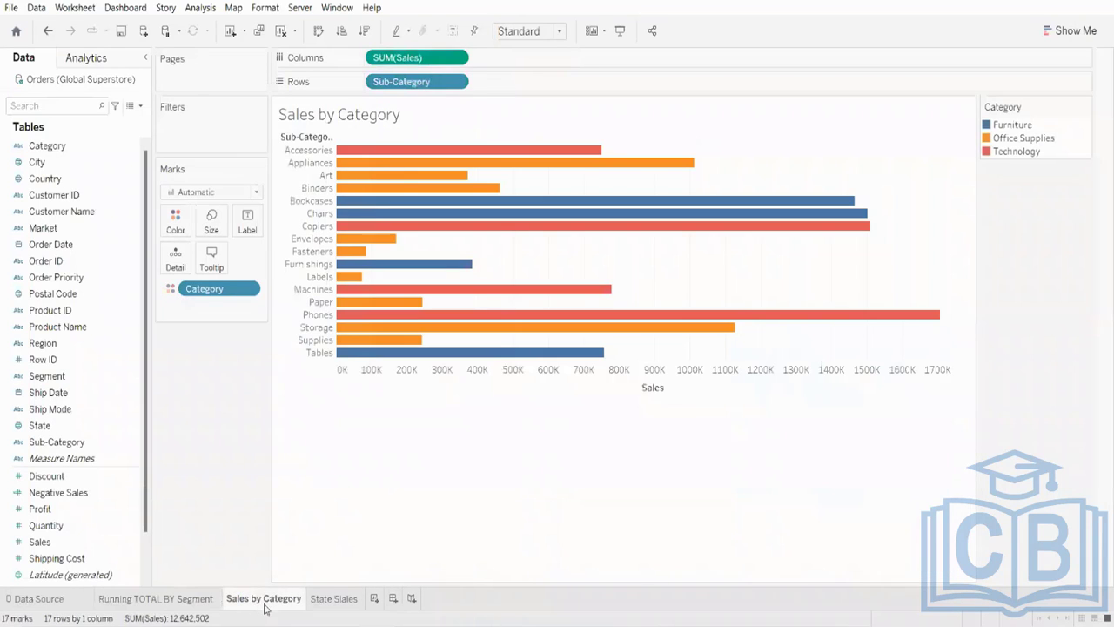
{"action": "left_click", "coordinate": [337, 599]}
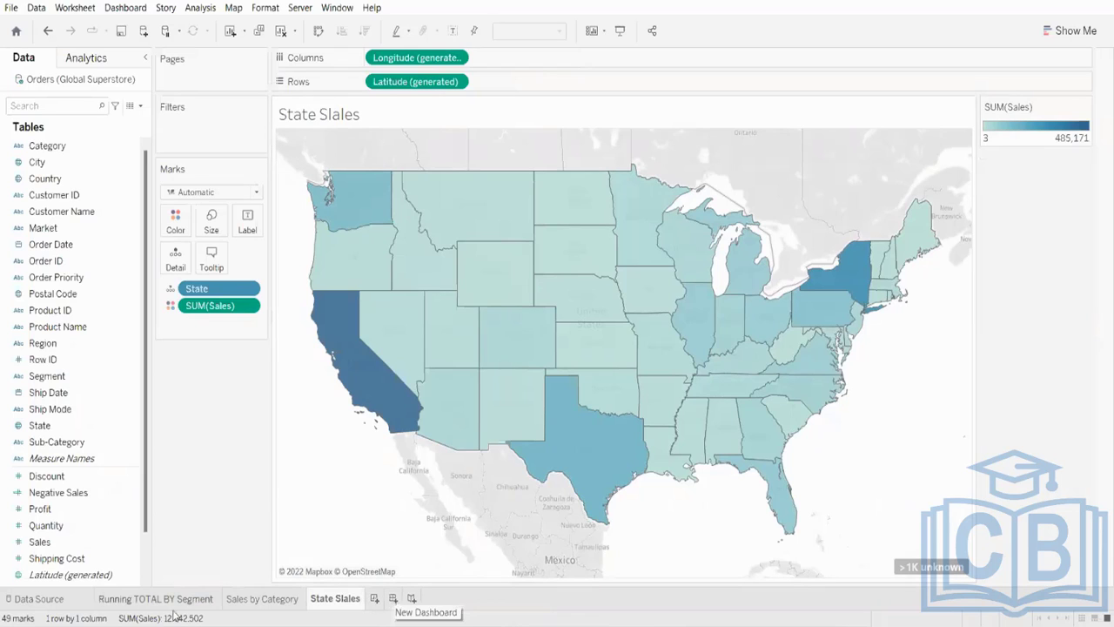
{"action": "left_click", "coordinate": [394, 599]}
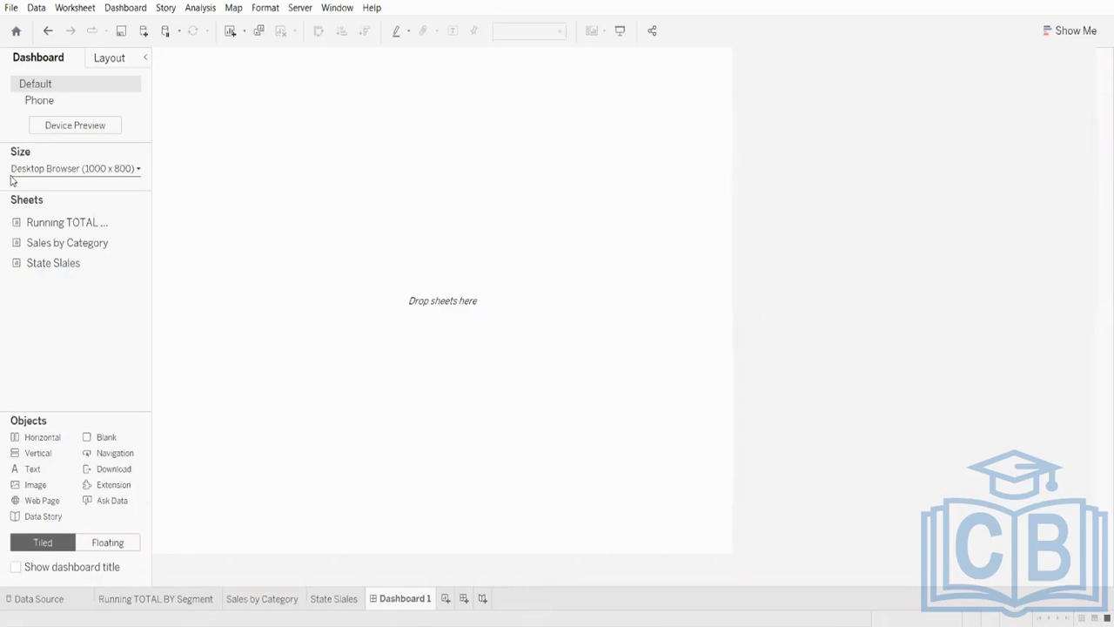
- Examine the dashboard's layout settings and its tiled and floating placement options, leaving placement on Tiled
{"action": "left_click", "coordinate": [101, 63]}
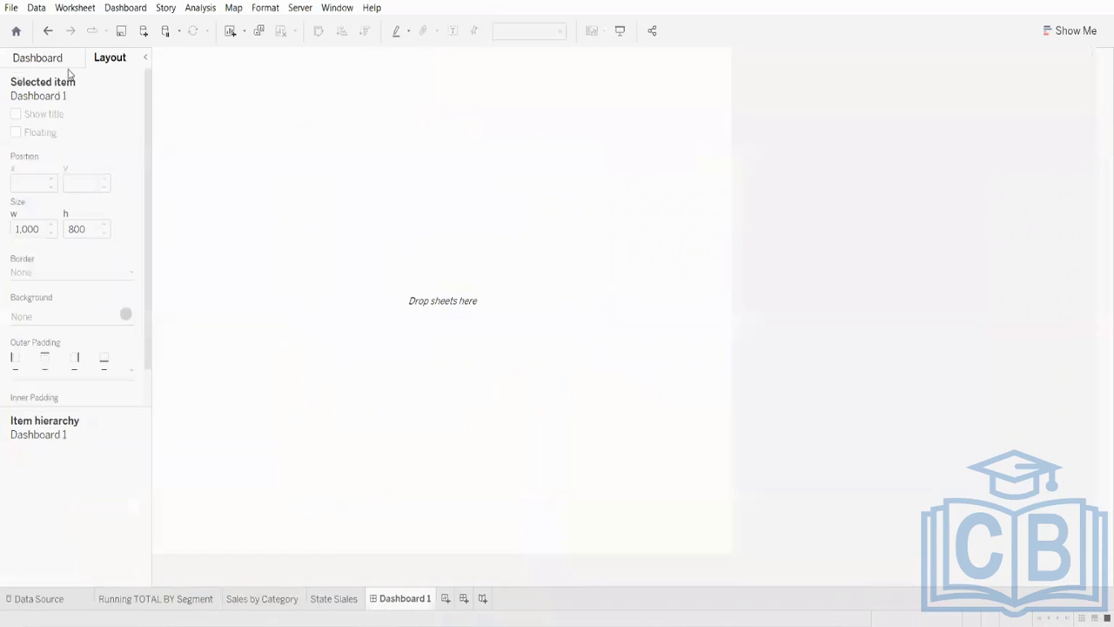
{"action": "left_click", "coordinate": [35, 66]}
{"action": "left_click", "coordinate": [91, 55]}
{"action": "left_click", "coordinate": [37, 63]}
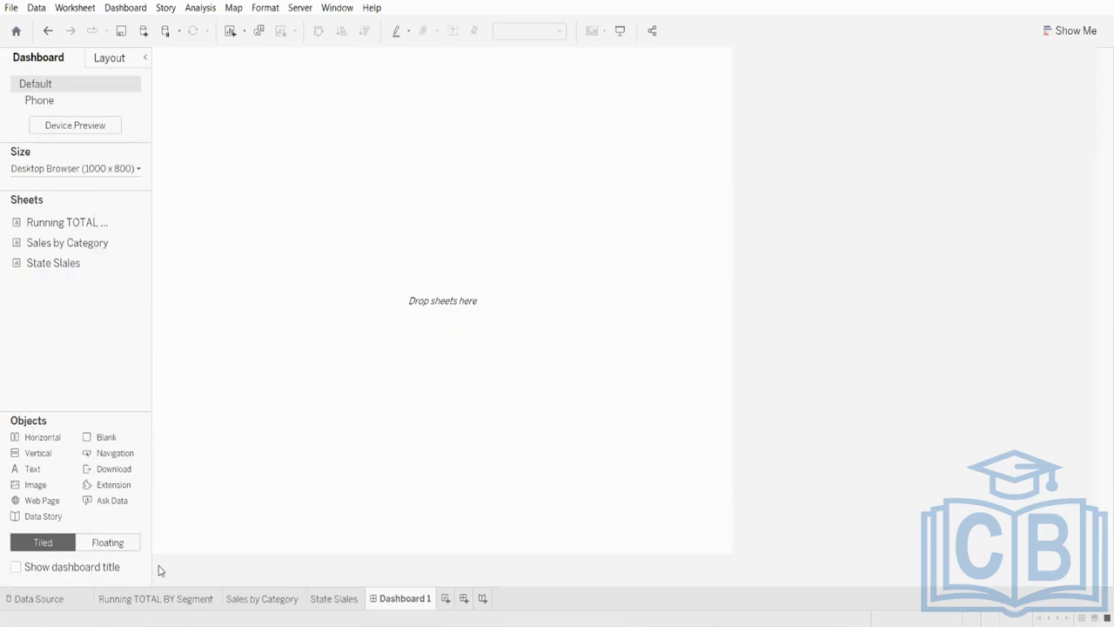
{"action": "left_click", "coordinate": [94, 549]}
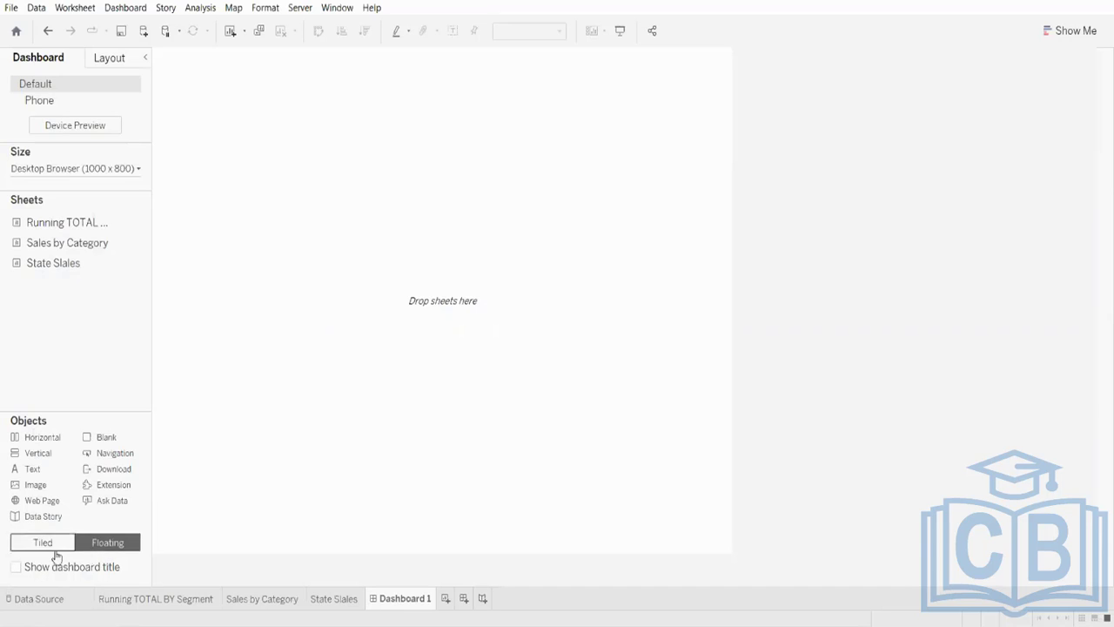
{"action": "left_click", "coordinate": [56, 550]}
{"action": "left_click", "coordinate": [81, 549]}
{"action": "left_click", "coordinate": [57, 549]}
{"action": "left_click", "coordinate": [85, 549]}
{"action": "left_click", "coordinate": [63, 550]}
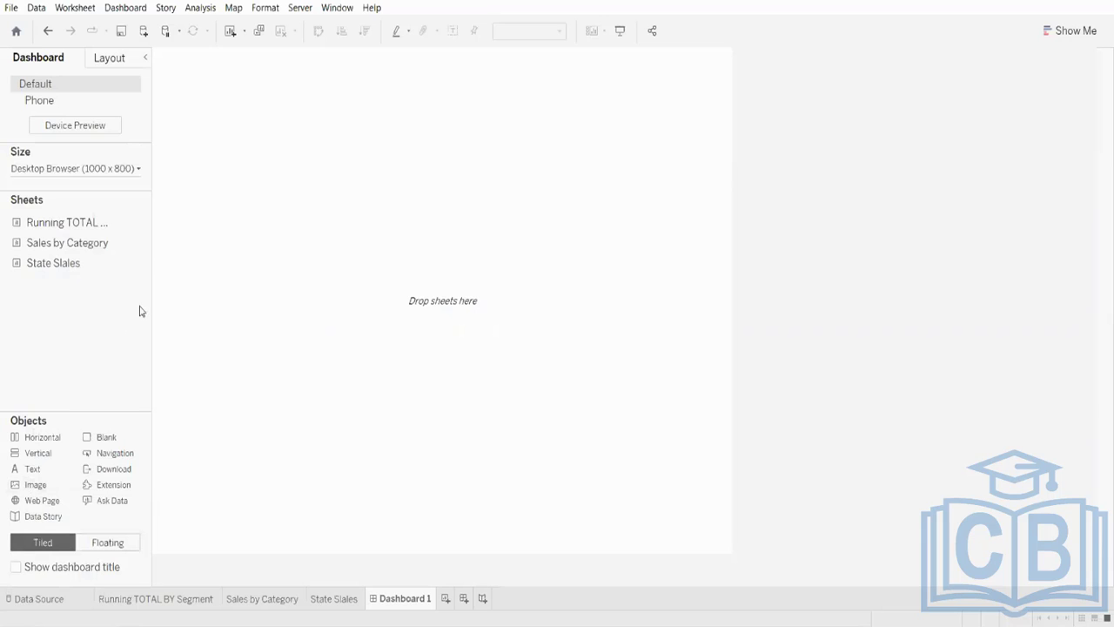
- Widen the side pane and add the Running TOTAL BY Segment sheet to the empty dashboard
{"action": "left_click_drag", "start_coordinate": [153, 301], "coordinate": [263, 296]}
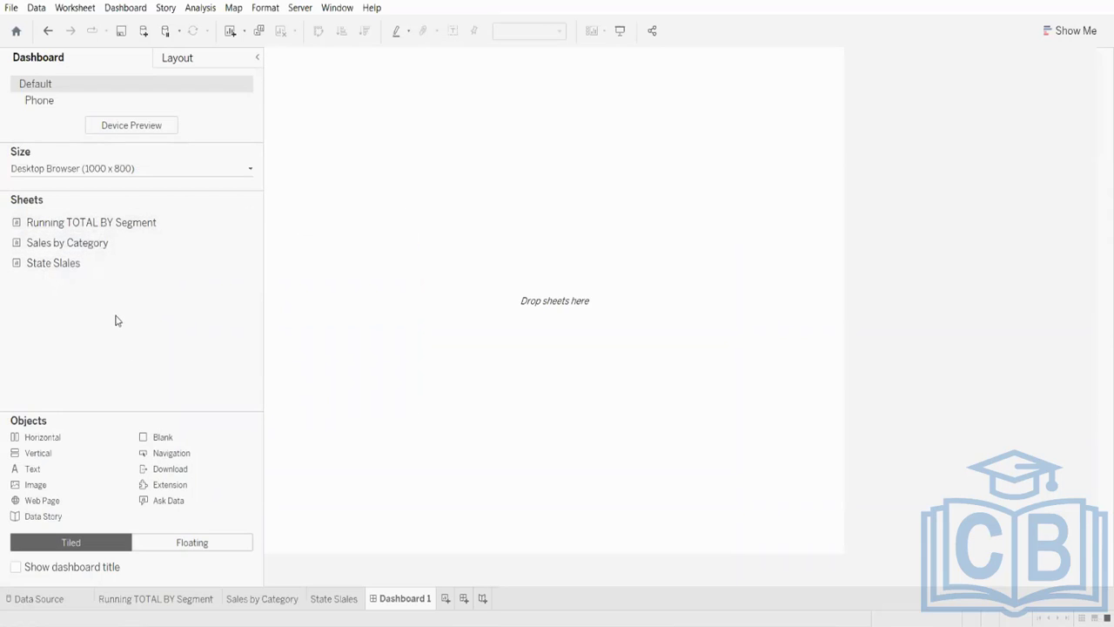
{"action": "left_click_drag", "start_coordinate": [82, 223], "coordinate": [365, 226]}
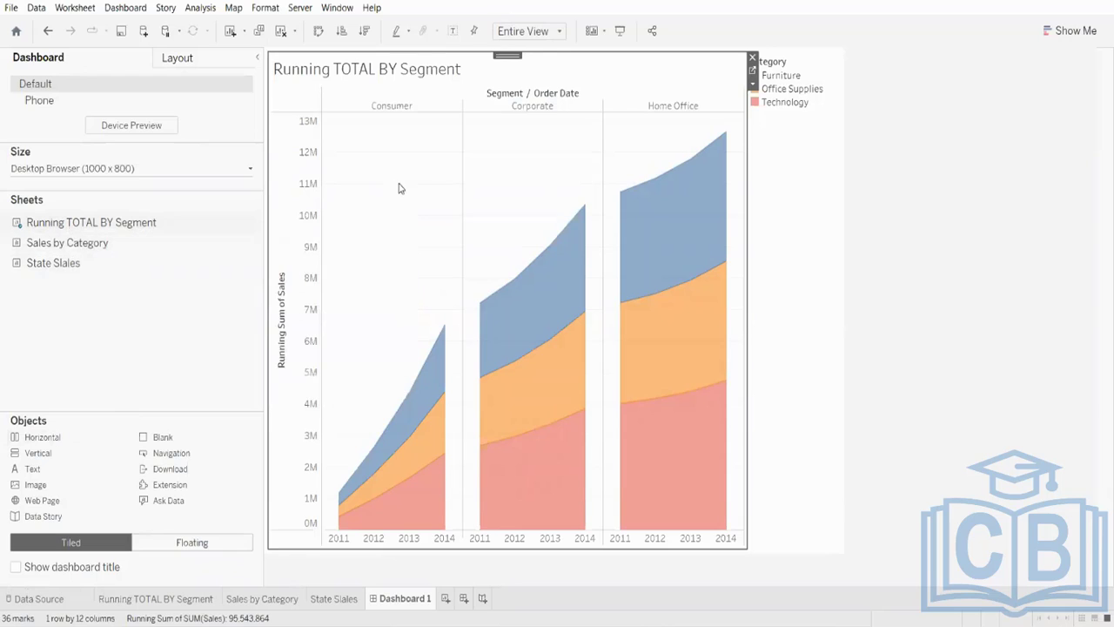
{"action": "mouse_move", "coordinate": [515, 347]}
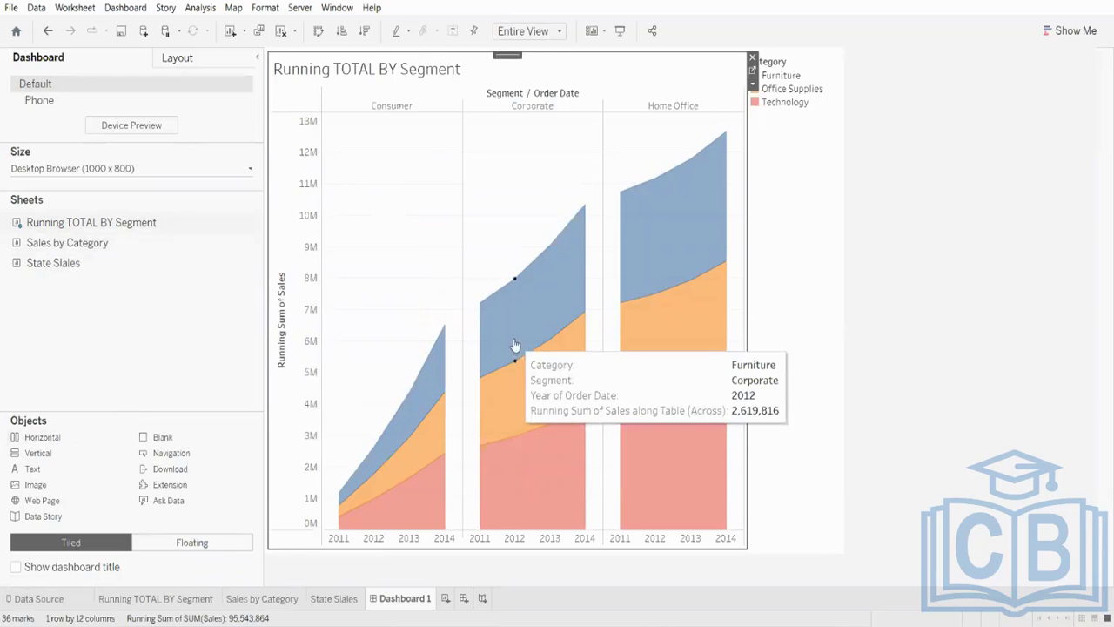
- Try the Sales by Category sheet as a tile beside the Running TOTAL BY Segment chart and remove it from the dashboard
{"action": "mouse_move", "coordinate": [61, 249]}
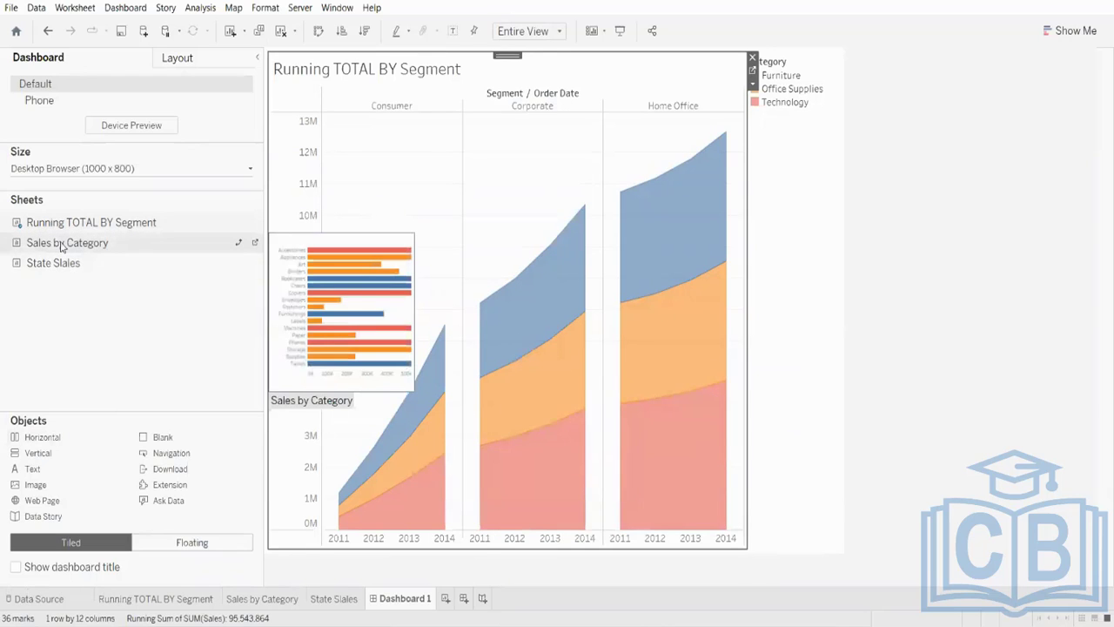
{"action": "left_click_drag", "start_coordinate": [61, 246], "coordinate": [384, 394]}
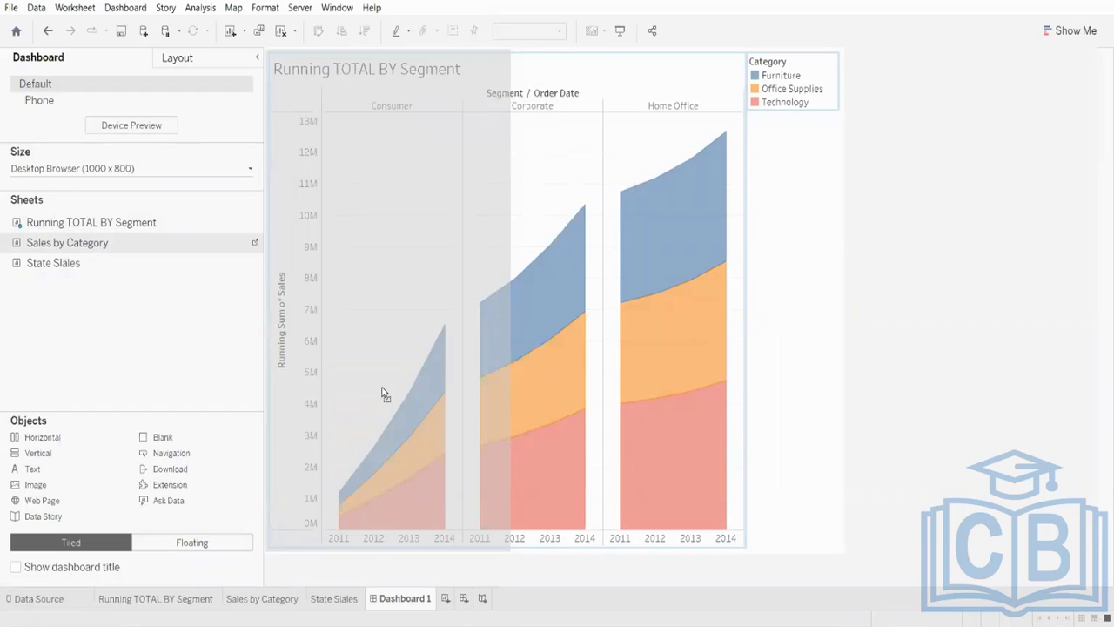
{"action": "left_click_drag", "start_coordinate": [383, 390], "coordinate": [475, 392]}
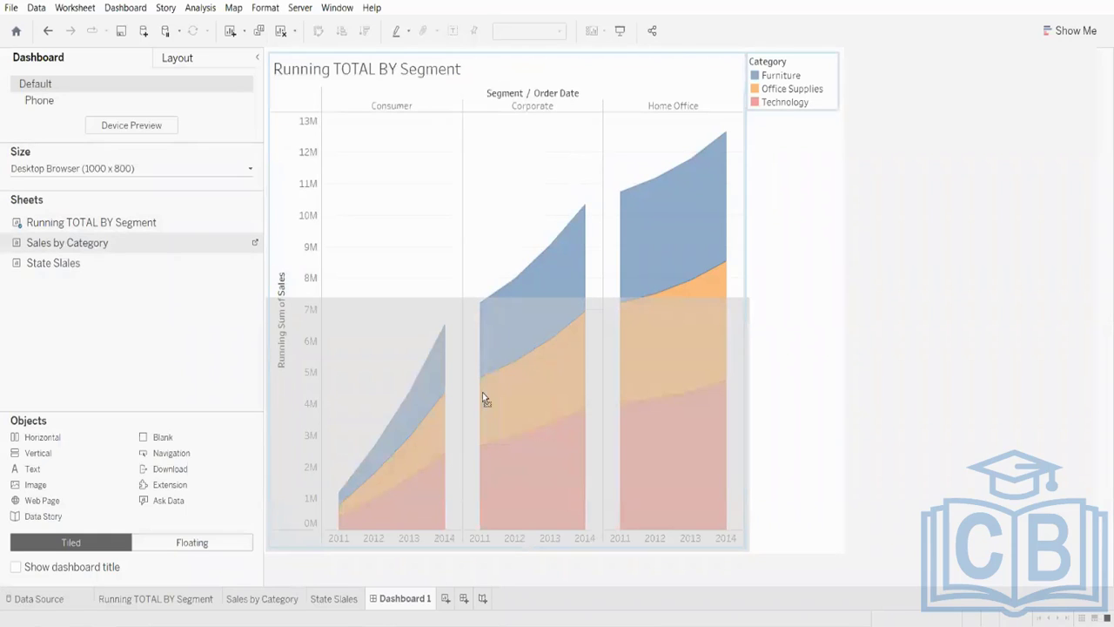
{"action": "mouse_move", "coordinate": [482, 394]}
{"action": "left_mouse_down"}
{"action": "mouse_move", "coordinate": [385, 361]}
{"action": "mouse_move", "coordinate": [491, 400]}
{"action": "left_mouse_up"}
{"action": "left_click_drag", "start_coordinate": [491, 498], "coordinate": [654, 351]}
{"action": "left_click_drag", "start_coordinate": [685, 303], "coordinate": [405, 270]}
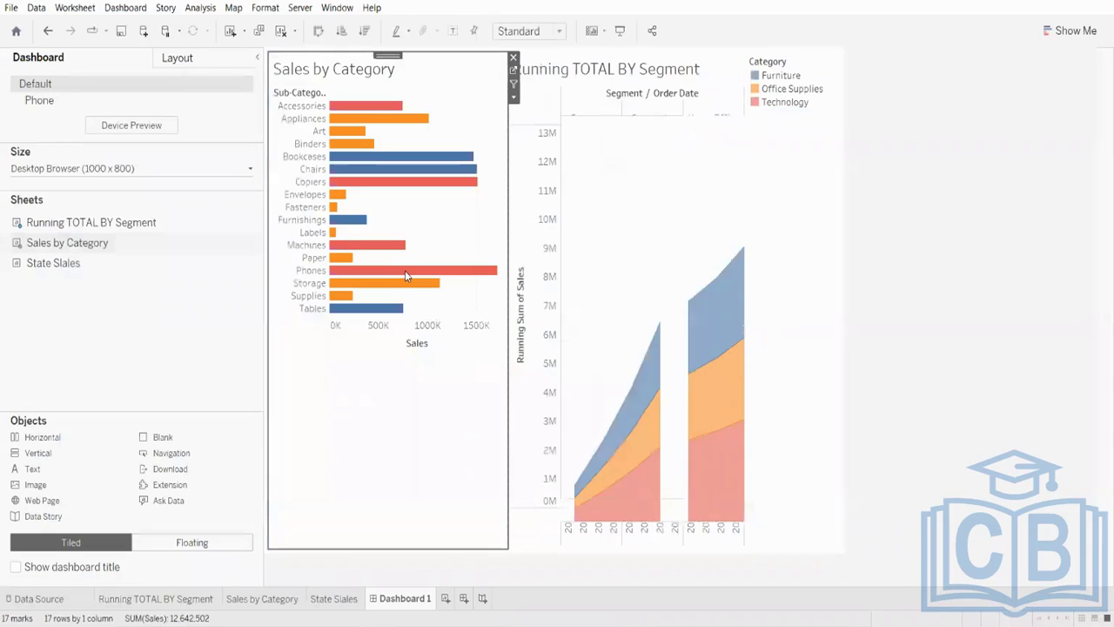
{"action": "left_click", "coordinate": [513, 57]}
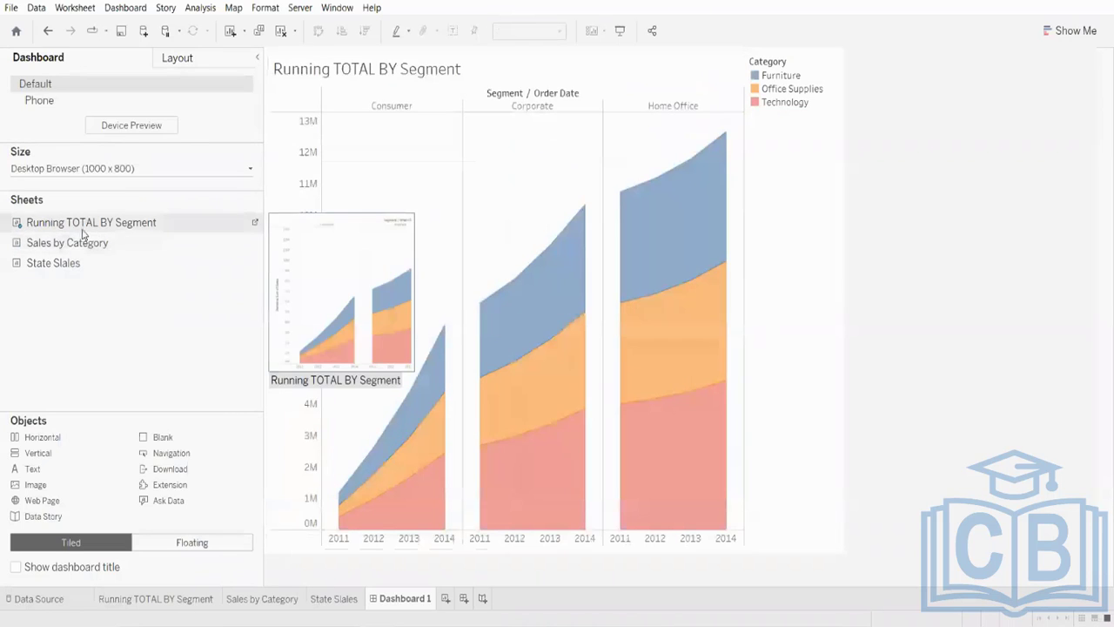
- Tile the Sales by Category sheet below the running total chart, trying it across the full dashboard width before restoring its place beneath the chart
{"action": "left_click_drag", "start_coordinate": [87, 243], "coordinate": [459, 444]}
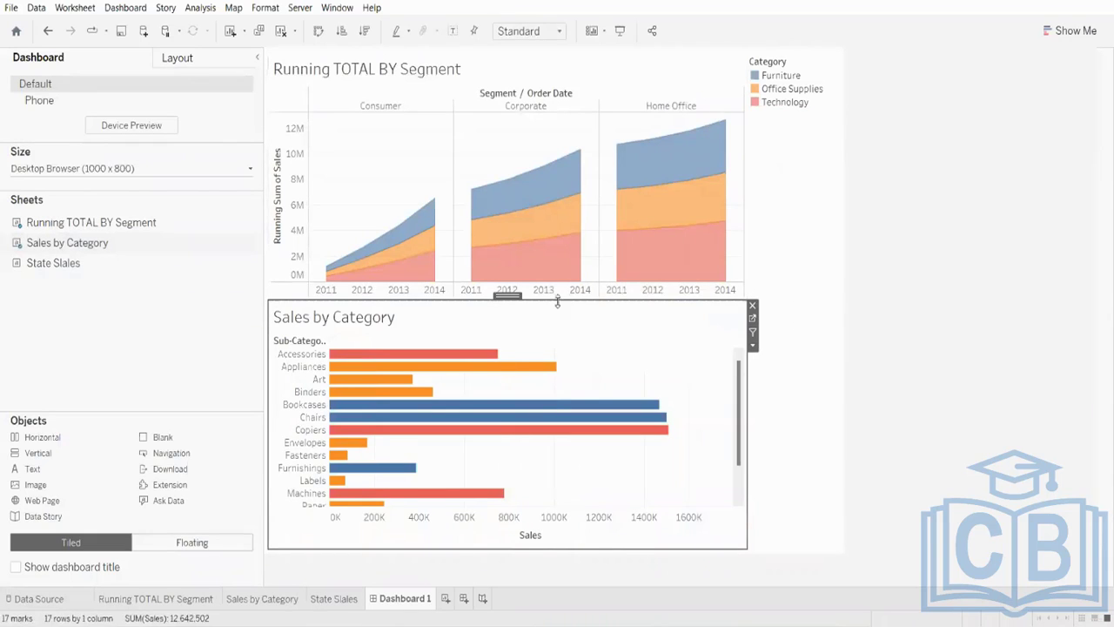
{"action": "left_click_drag", "start_coordinate": [508, 296], "coordinate": [530, 549]}
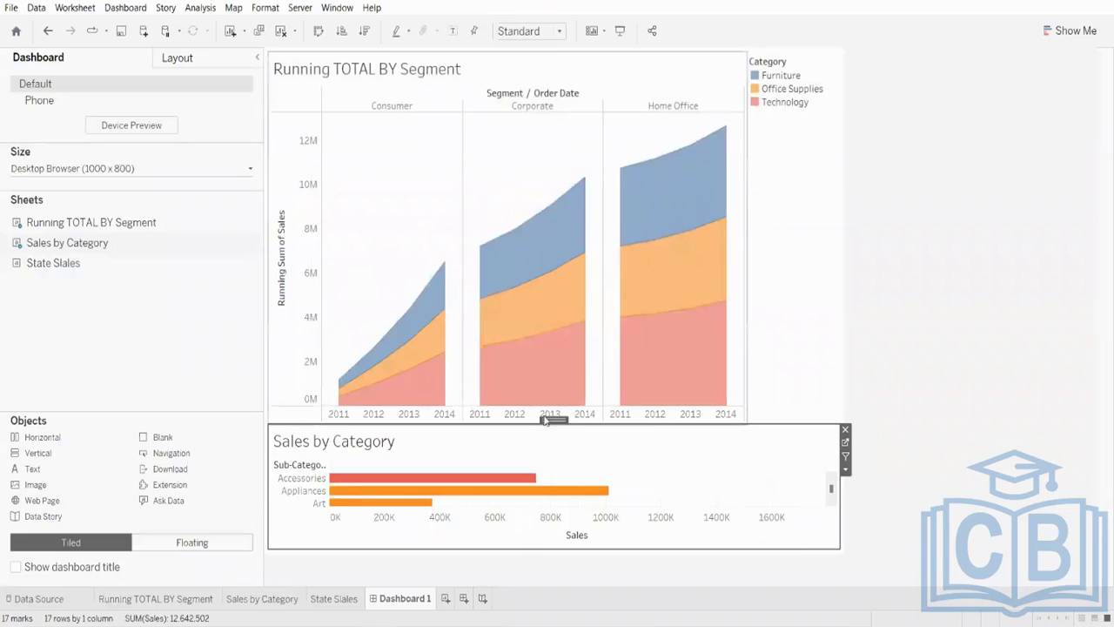
{"action": "left_click_drag", "start_coordinate": [554, 419], "coordinate": [542, 305]}
{"action": "left_click", "coordinate": [807, 496]}
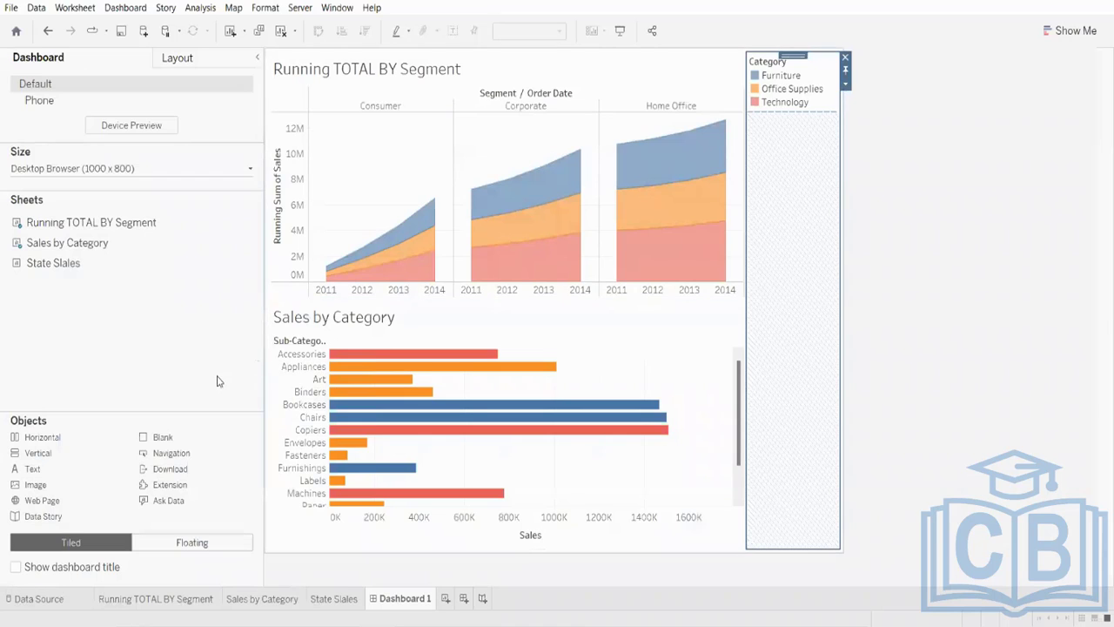
- Set placement to Floating, add the State Slales map, and move it over the dashboard's upper-right corner
{"action": "left_click", "coordinate": [154, 549]}
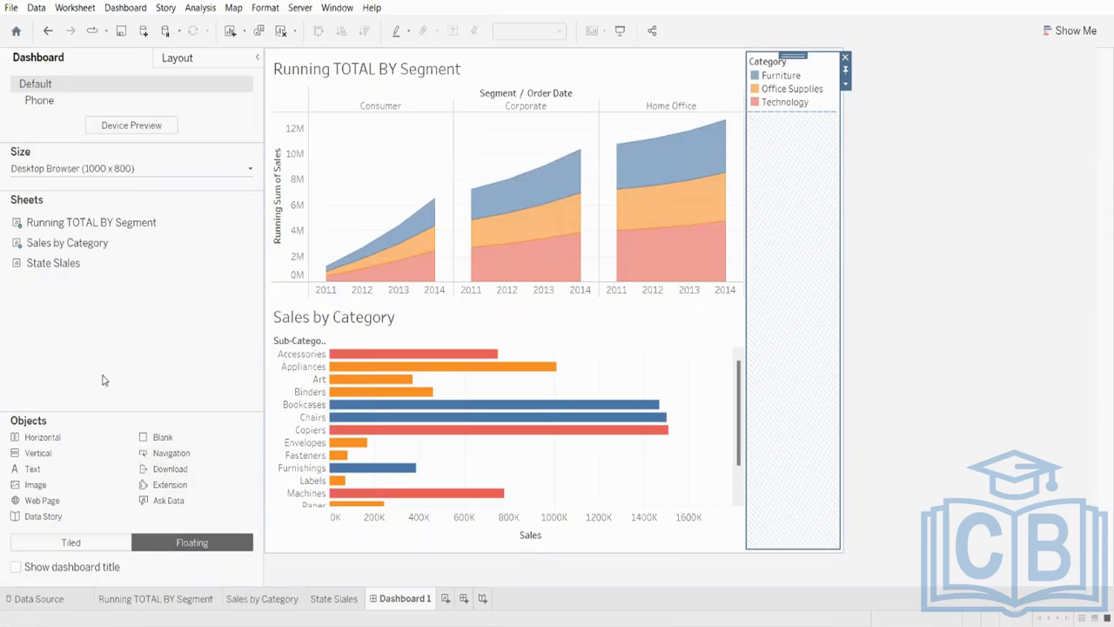
{"action": "mouse_move", "coordinate": [52, 263]}
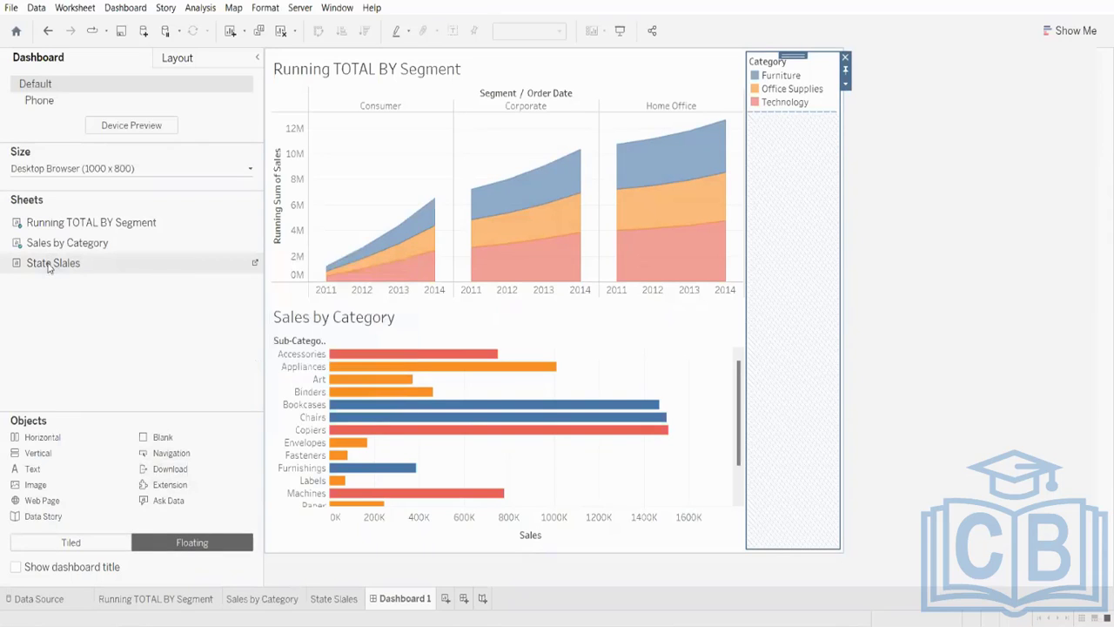
{"action": "left_click_drag", "start_coordinate": [49, 267], "coordinate": [377, 250]}
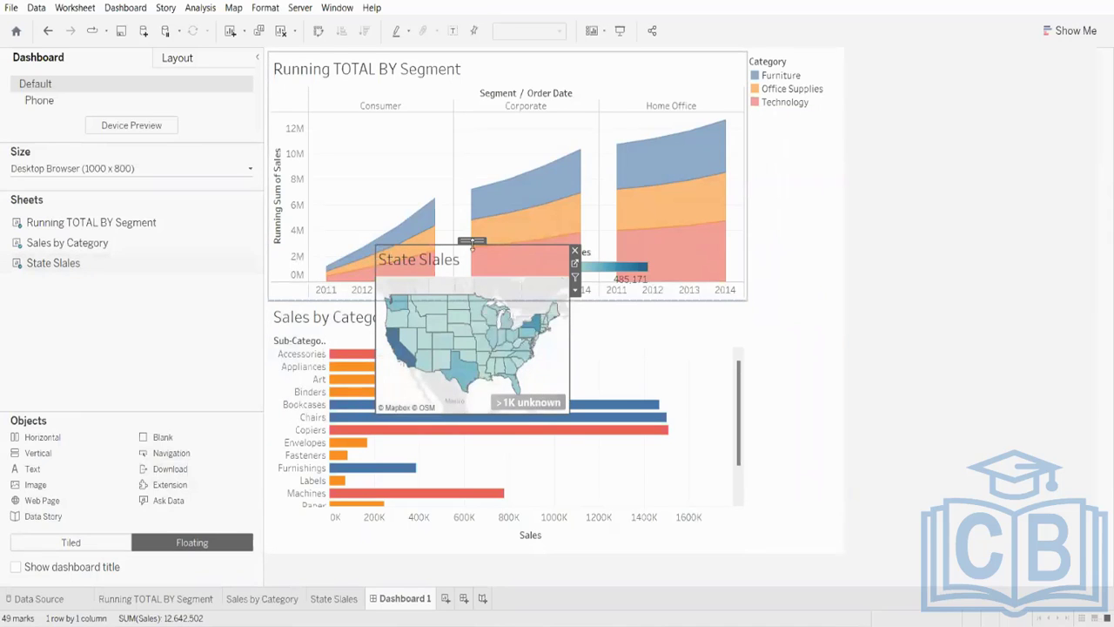
{"action": "left_click_drag", "start_coordinate": [473, 246], "coordinate": [590, 336]}
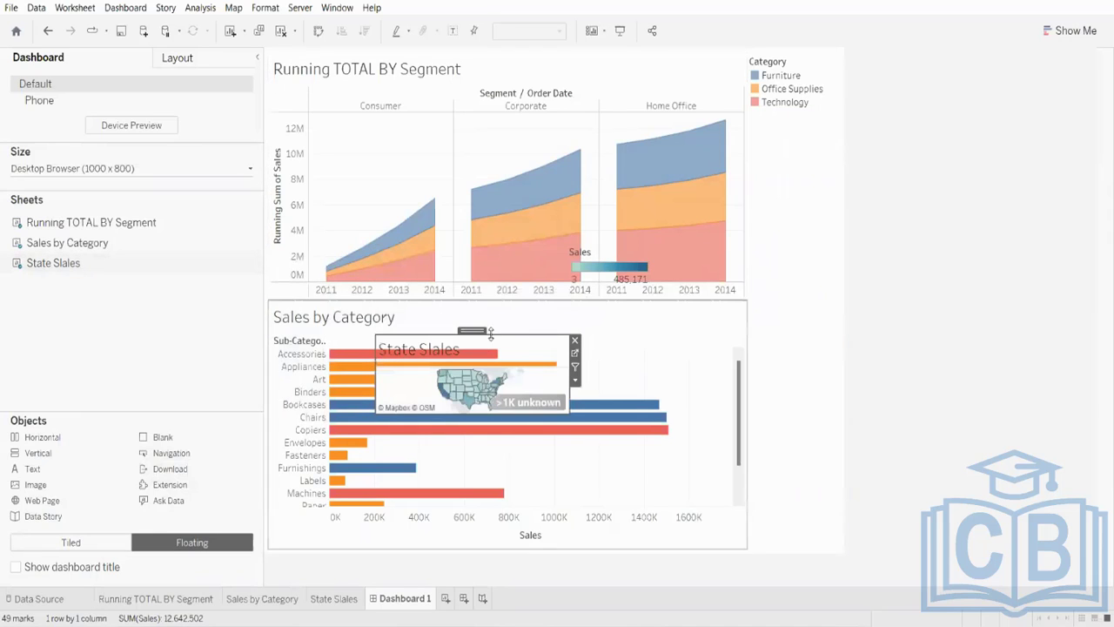
{"action": "left_click_drag", "start_coordinate": [488, 335], "coordinate": [751, 57]}
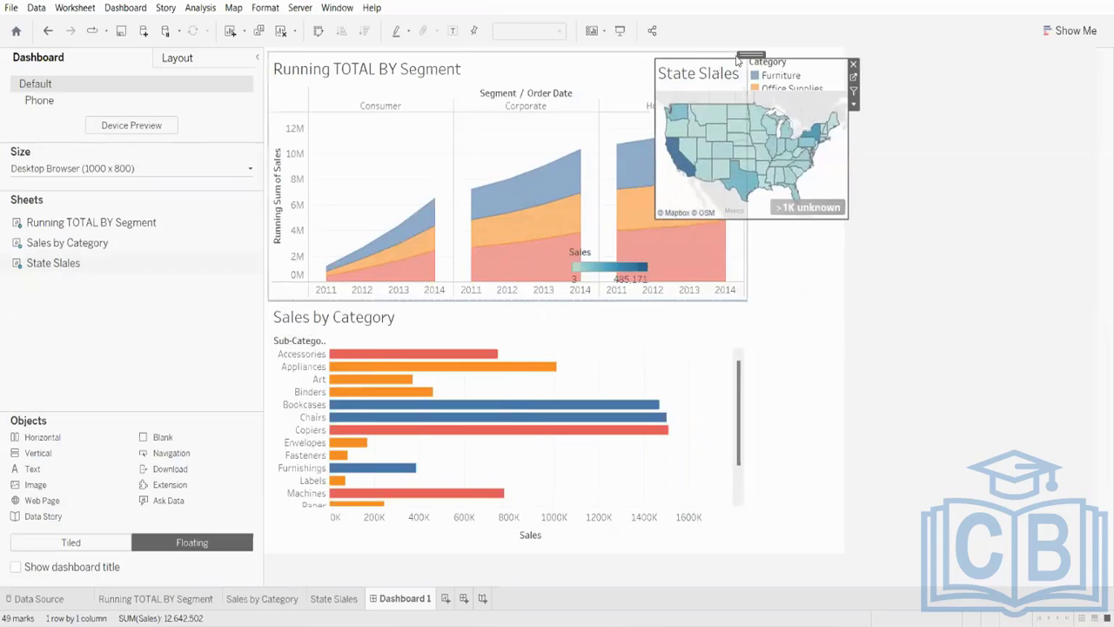
- Replace the tiled Sales by Category sheet with a floating one and reposition it over the running total chart
{"action": "left_click", "coordinate": [460, 310]}
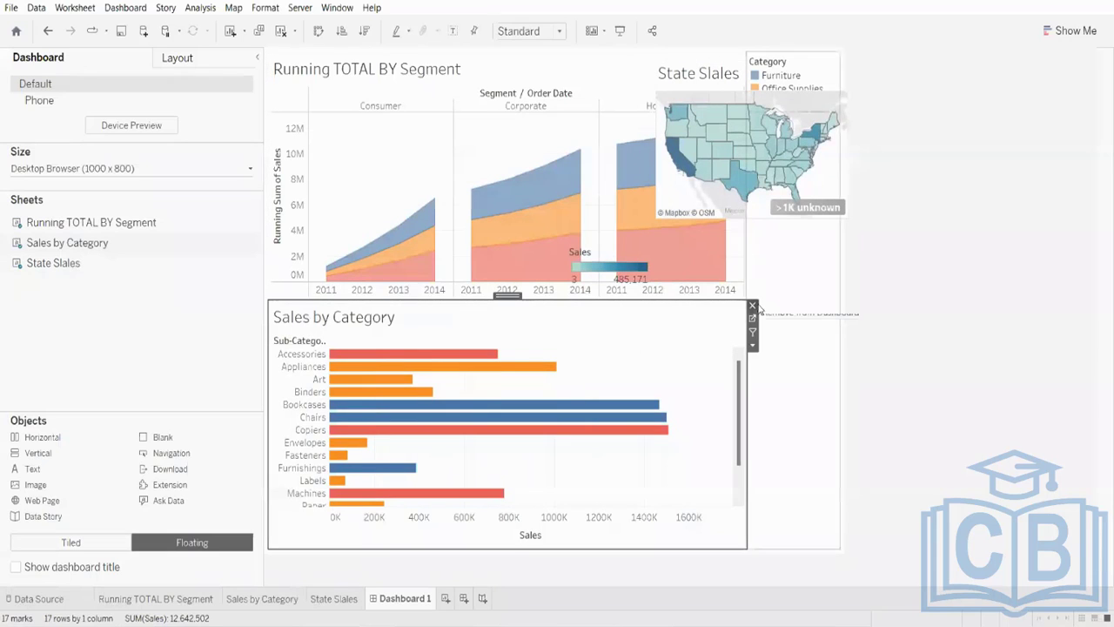
{"action": "left_click", "coordinate": [754, 306]}
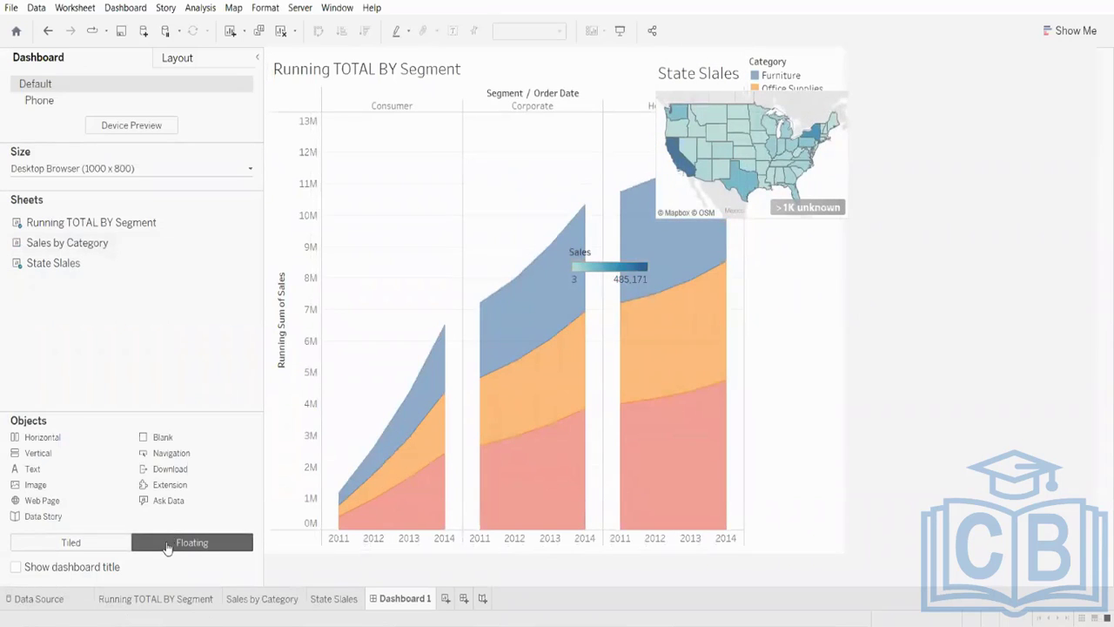
{"action": "left_click_drag", "start_coordinate": [67, 242], "coordinate": [375, 297]}
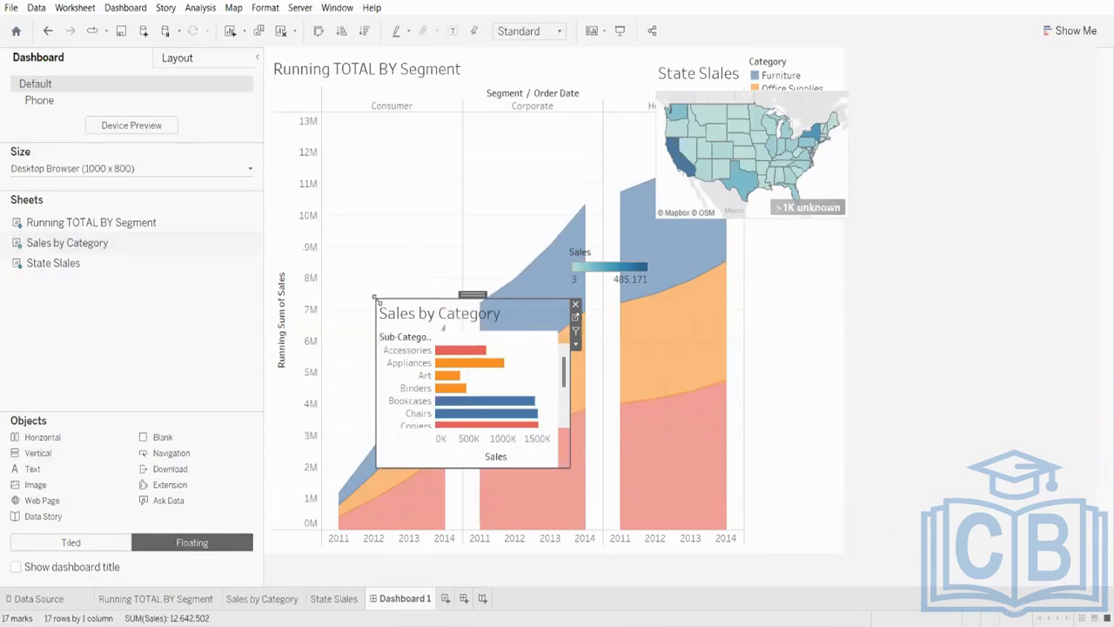
{"action": "left_click_drag", "start_coordinate": [473, 294], "coordinate": [356, 389]}
{"action": "left_click_drag", "start_coordinate": [396, 439], "coordinate": [405, 118]}
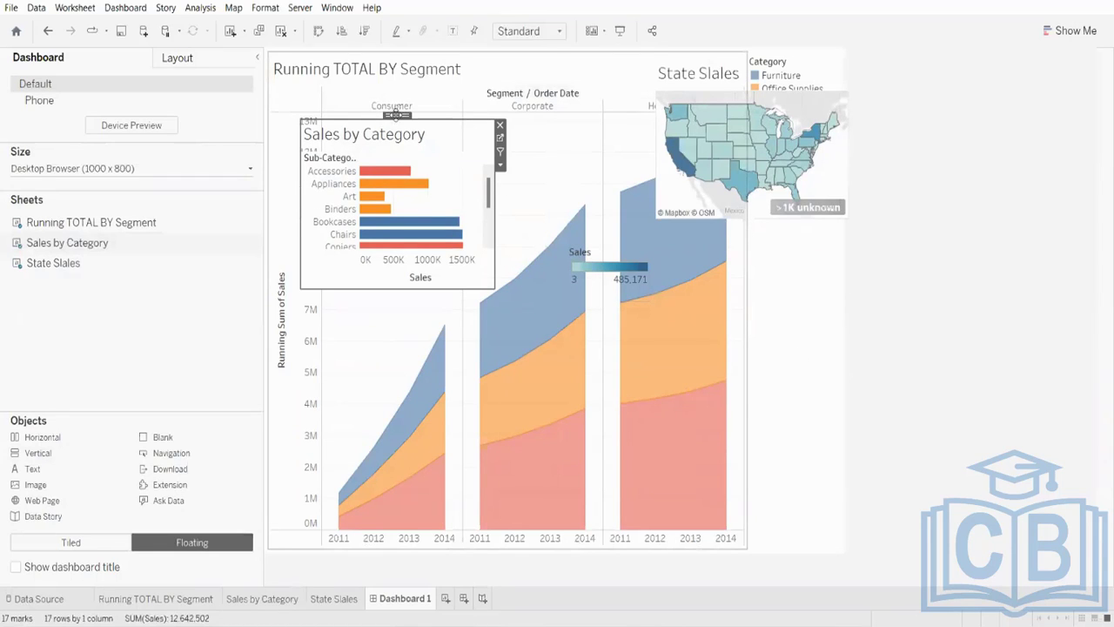
{"action": "left_click_drag", "start_coordinate": [396, 116], "coordinate": [482, 206]}
- Move the floating map to the dashboard's lower-right corner and the floating Sales by Category chart to its upper-left corner
{"action": "left_click", "coordinate": [709, 70]}
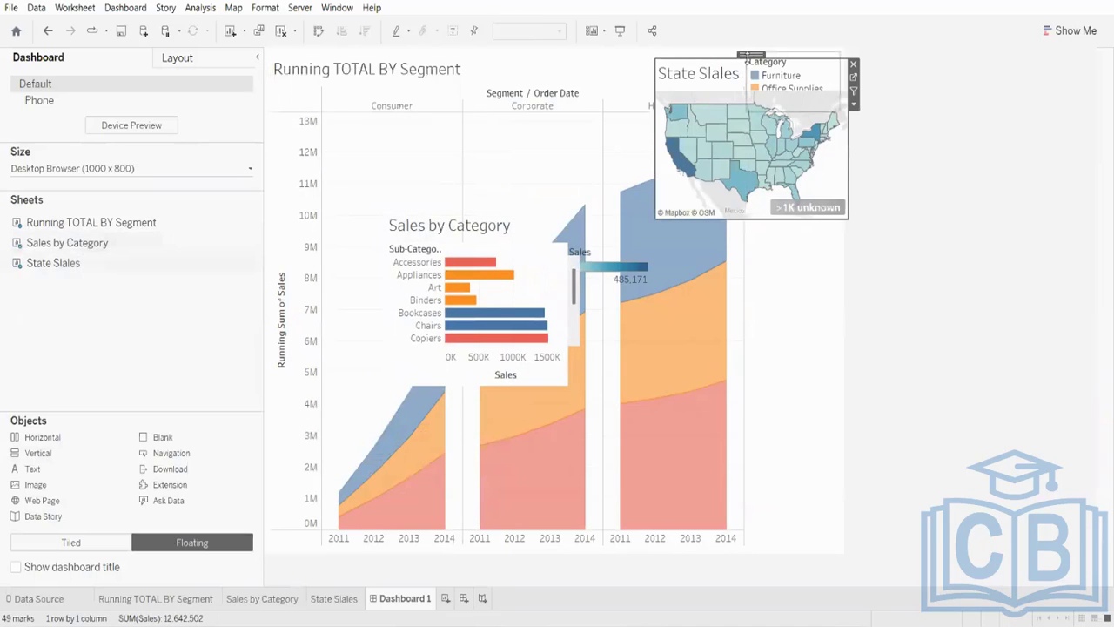
{"action": "left_click_drag", "start_coordinate": [747, 56], "coordinate": [748, 390]}
{"action": "left_click", "coordinate": [455, 225]}
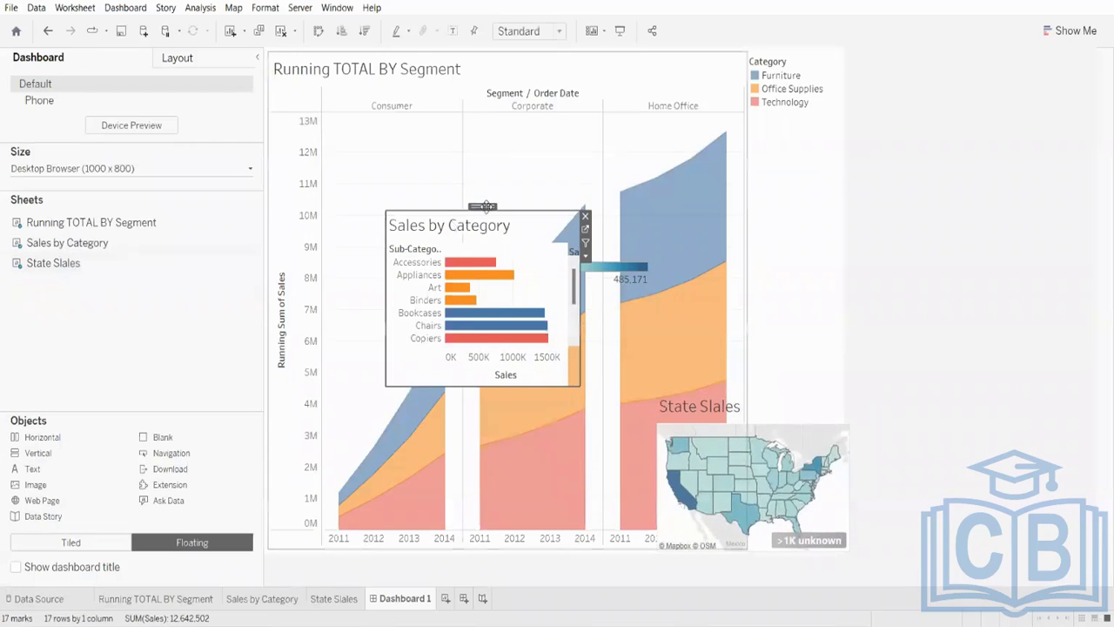
{"action": "left_click_drag", "start_coordinate": [485, 209], "coordinate": [374, 53]}
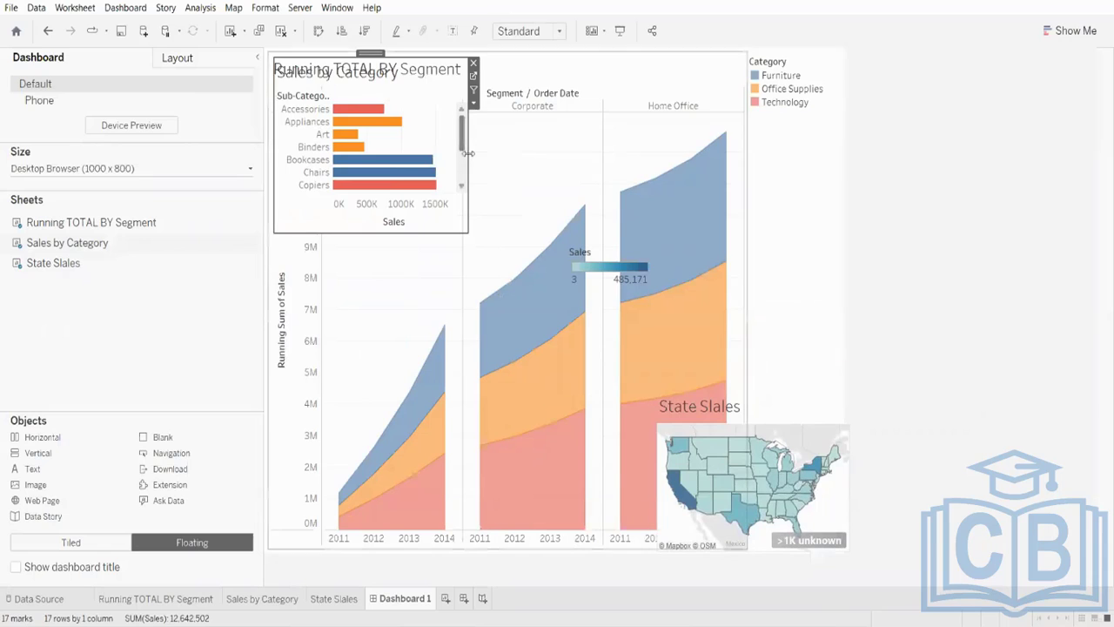
- Enlarge the floating Sales by Category chart to cover the upper half of the running total chart
{"action": "left_click_drag", "start_coordinate": [468, 155], "coordinate": [775, 153]}
{"action": "left_click_drag", "start_coordinate": [562, 234], "coordinate": [525, 398]}
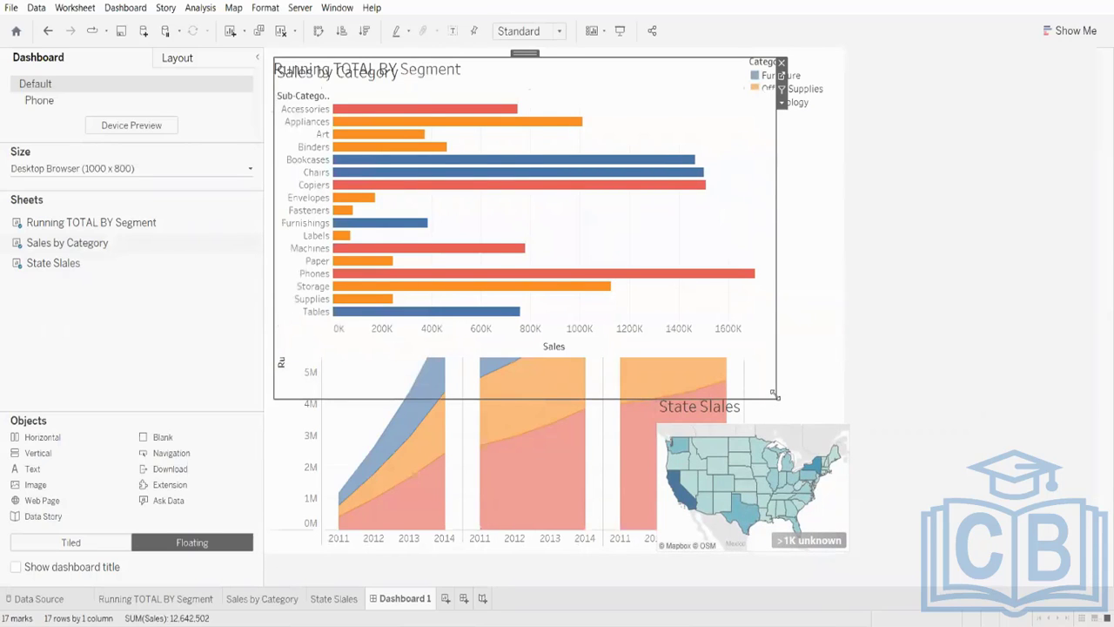
{"action": "left_click_drag", "start_coordinate": [776, 398], "coordinate": [750, 311]}
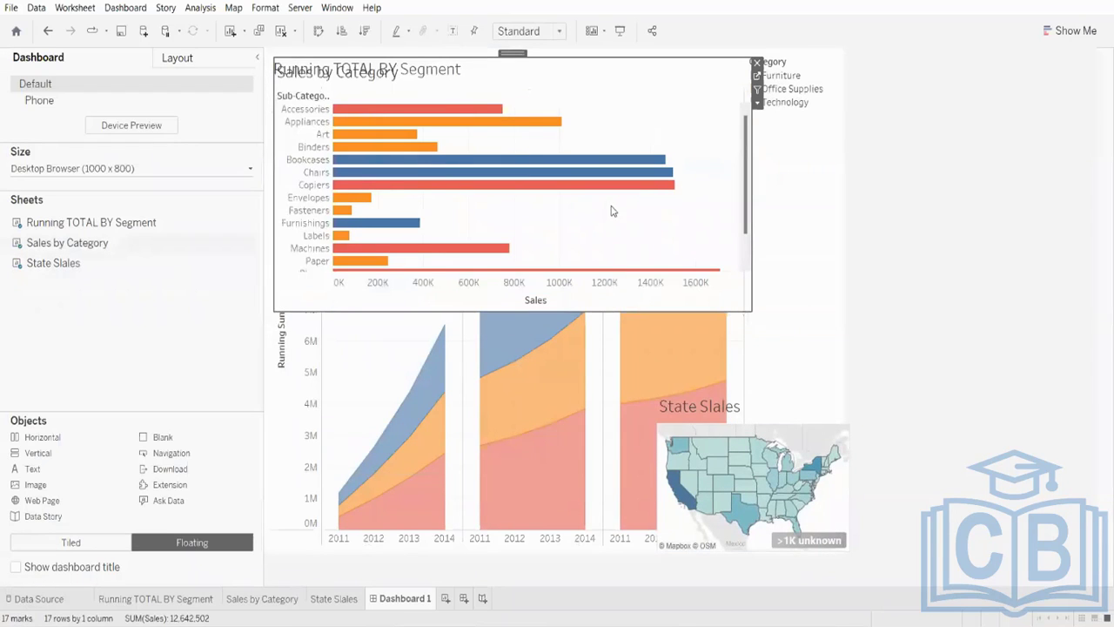
- Remove the floating Sales by Category and State Slales sheets from the dashboard
{"action": "left_click", "coordinate": [756, 63]}
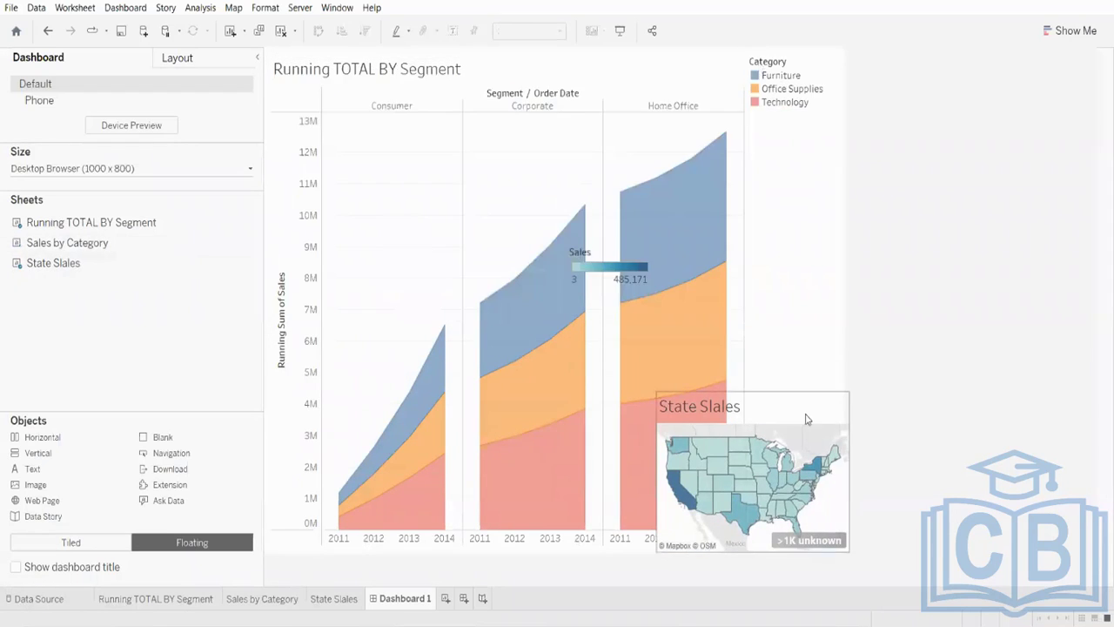
{"action": "left_click", "coordinate": [780, 424]}
{"action": "left_click", "coordinate": [854, 397]}
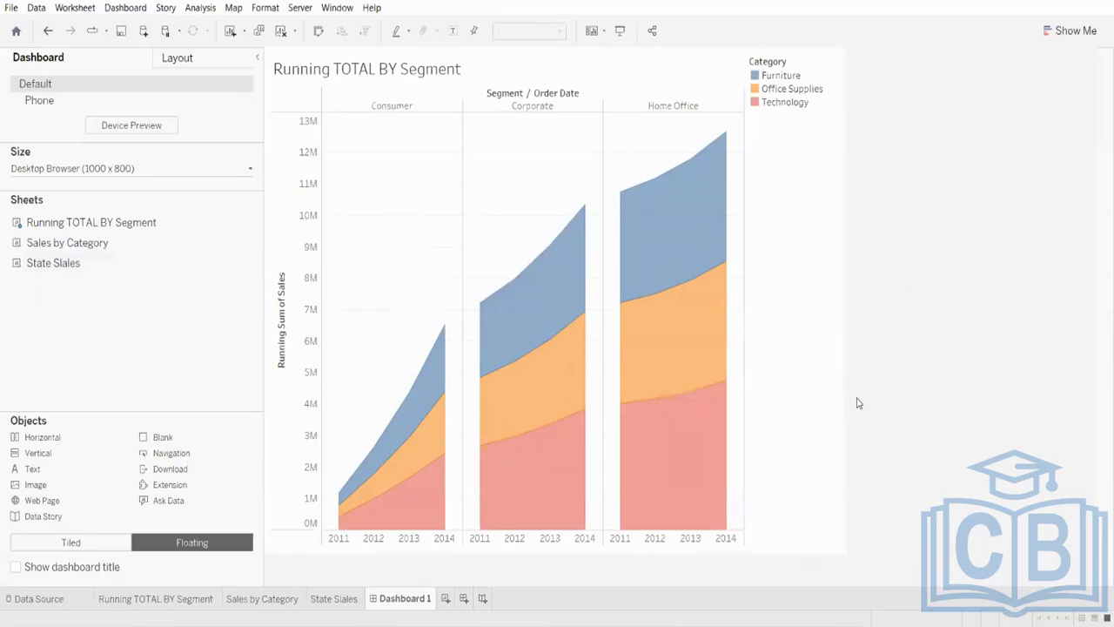
- Set placement back to Tiled and add the Sales by Category sheet below the running total chart
{"action": "left_click", "coordinate": [75, 541]}
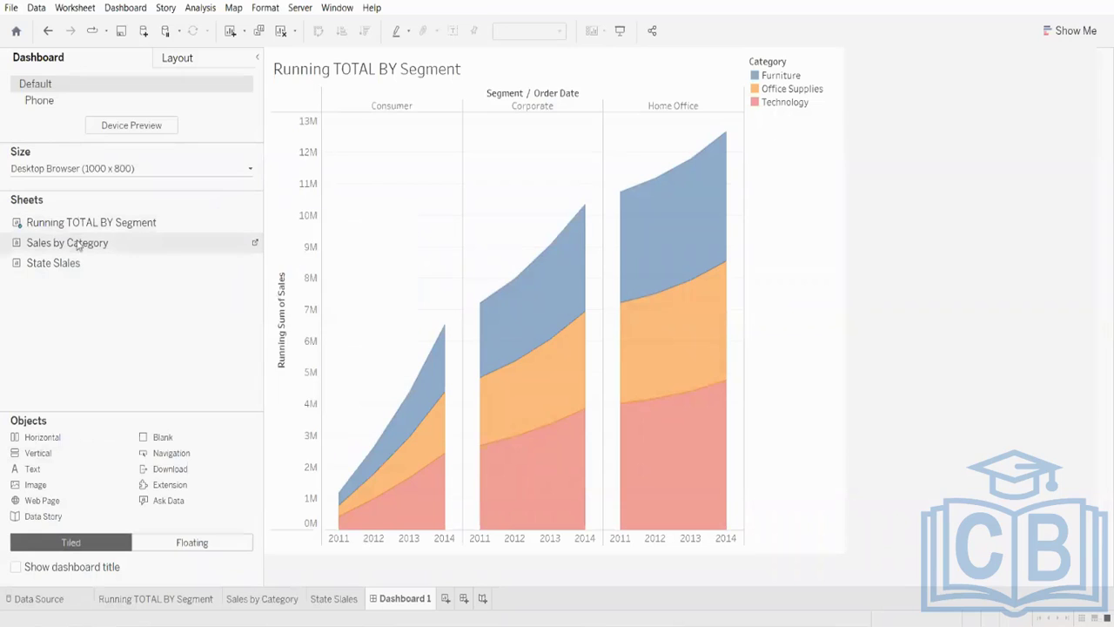
{"action": "left_click_drag", "start_coordinate": [76, 245], "coordinate": [513, 441]}
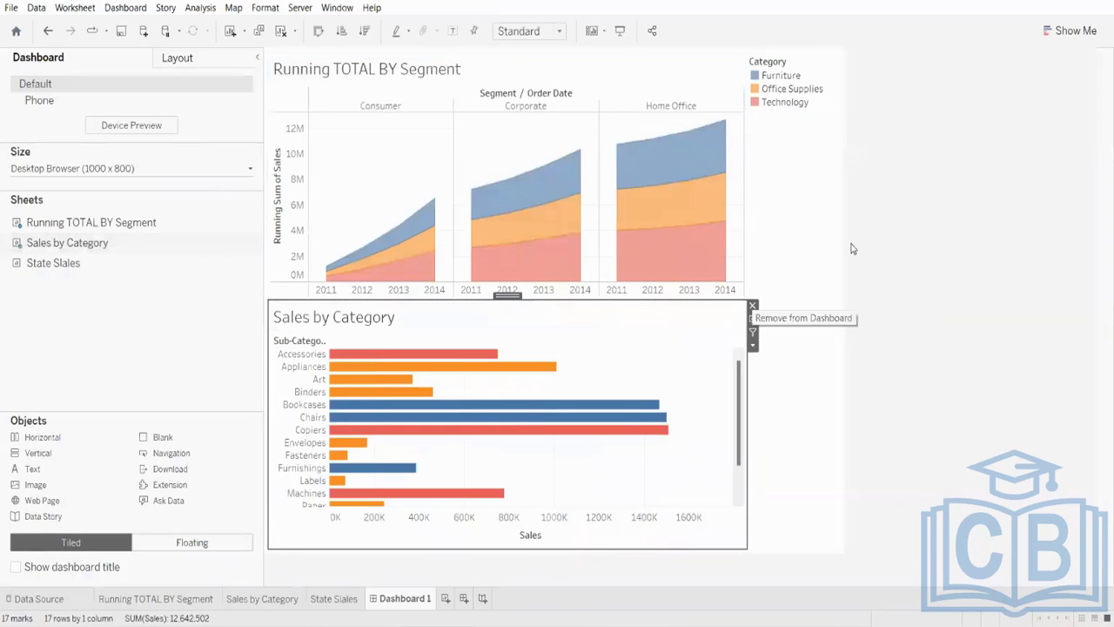
{"action": "left_click", "coordinate": [890, 225]}
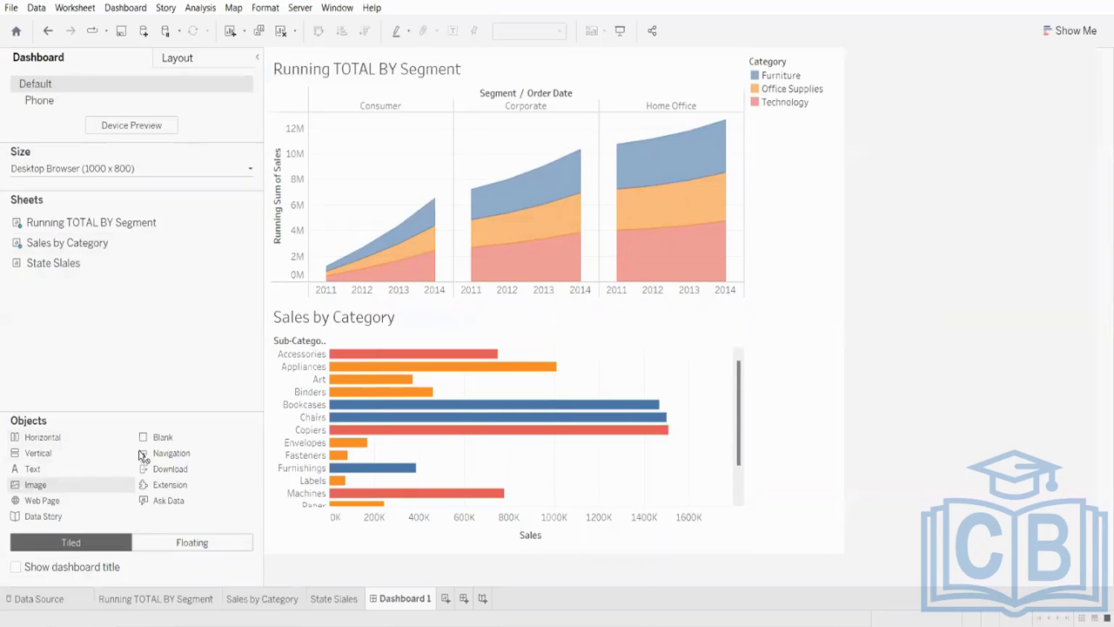
- Add an image object across the top of the dashboard, using the Tableau logo file download.jfif from the desktop
{"action": "mouse_move", "coordinate": [142, 454]}
{"action": "left_mouse_down"}
{"action": "mouse_move", "coordinate": [424, 333]}
{"action": "mouse_move", "coordinate": [6, 347]}
{"action": "left_mouse_up"}
{"action": "mouse_move", "coordinate": [35, 484]}
{"action": "left_mouse_down"}
{"action": "mouse_move", "coordinate": [319, 136]}
{"action": "mouse_move", "coordinate": [459, 50]}
{"action": "left_mouse_up"}
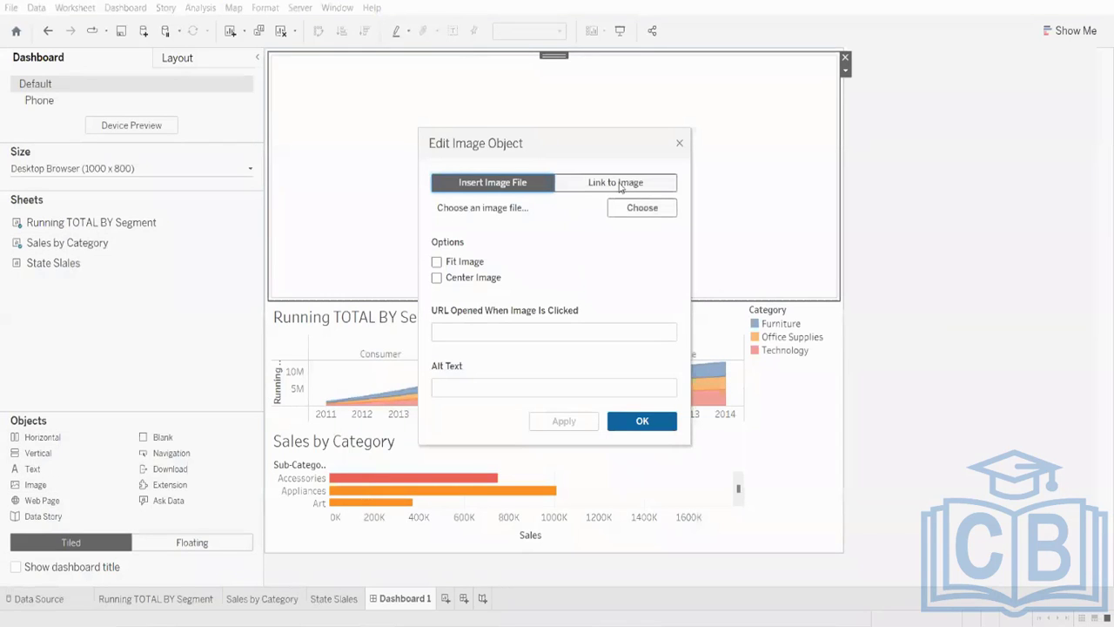
{"action": "left_click", "coordinate": [629, 211]}
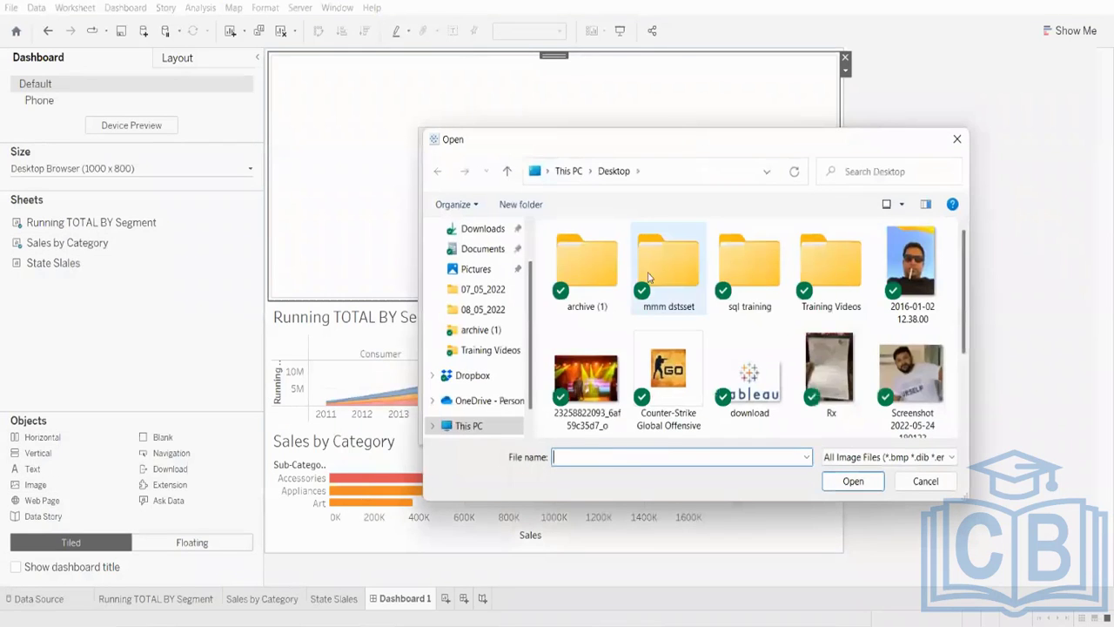
{"action": "left_click", "coordinate": [750, 252]}
{"action": "double_click", "coordinate": [757, 259]}
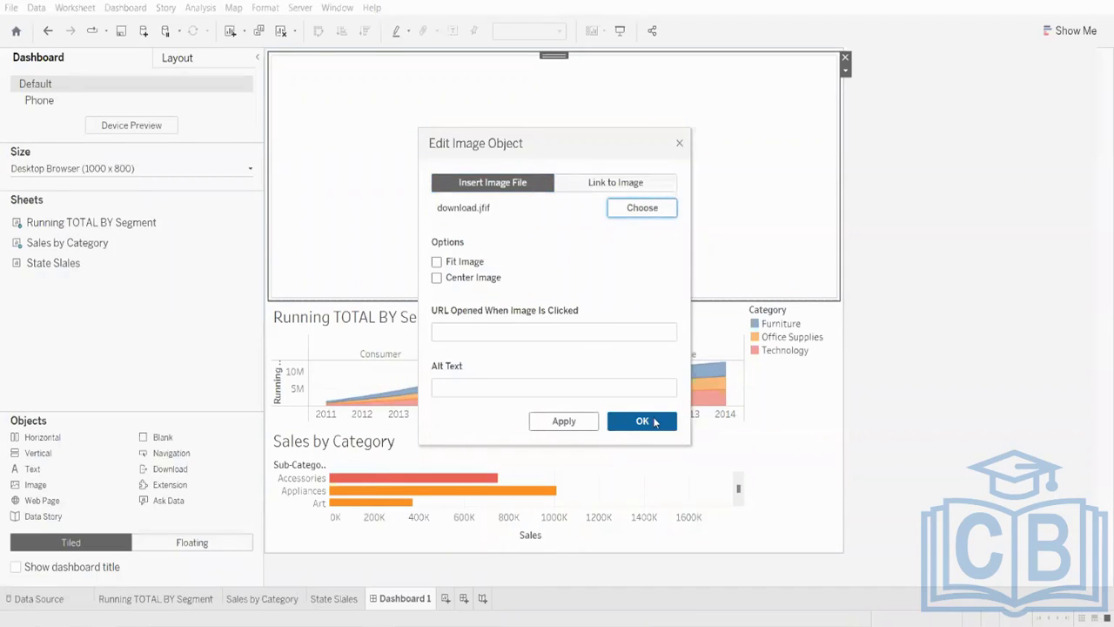
{"action": "left_click", "coordinate": [645, 423]}
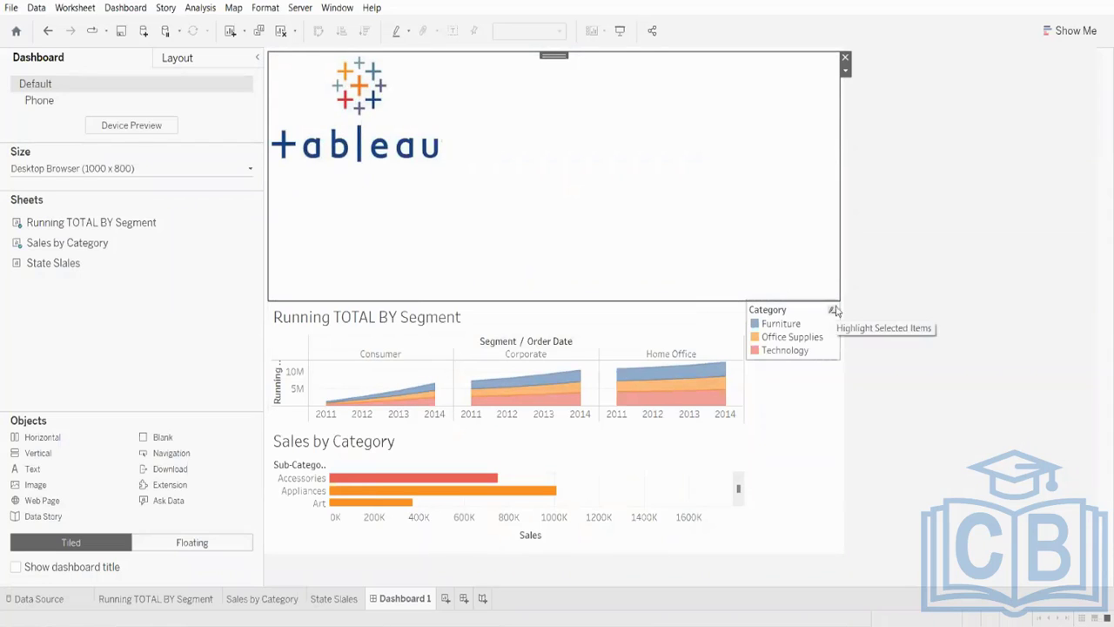
- Reduce the logo image area's height to fit the logo, giving the charts below more room
{"action": "left_click_drag", "start_coordinate": [559, 300], "coordinate": [571, 174]}
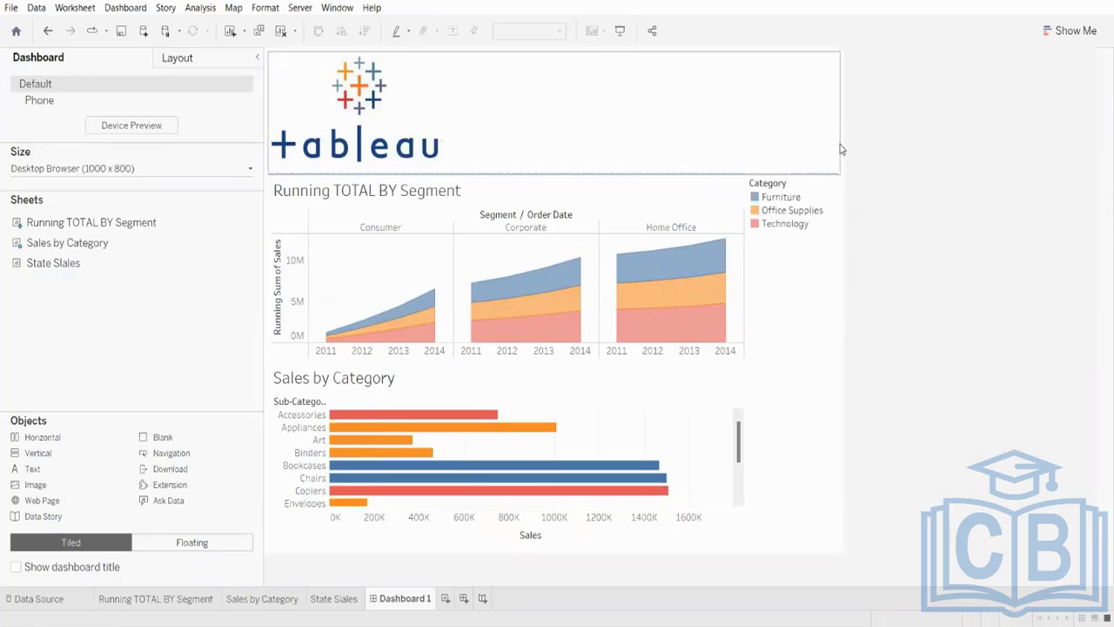
{"action": "left_click", "coordinate": [624, 111]}
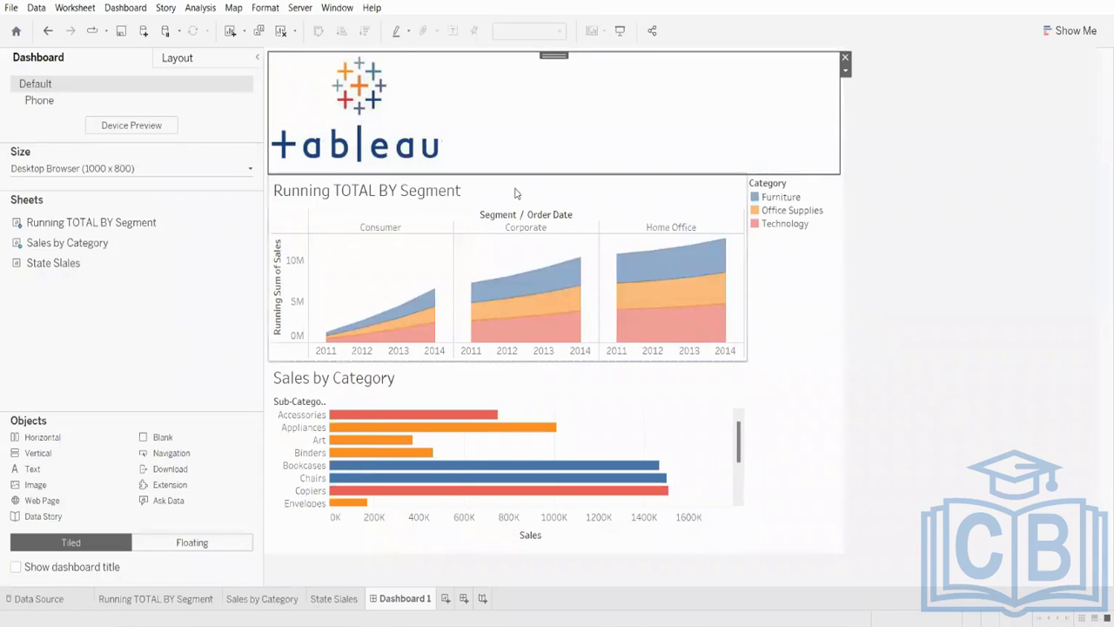
{"action": "mouse_move", "coordinate": [510, 173]}
{"action": "left_mouse_down"}
{"action": "mouse_move", "coordinate": [514, 213]}
{"action": "mouse_move", "coordinate": [516, 163]}
{"action": "mouse_move", "coordinate": [513, 182]}
{"action": "left_mouse_up"}
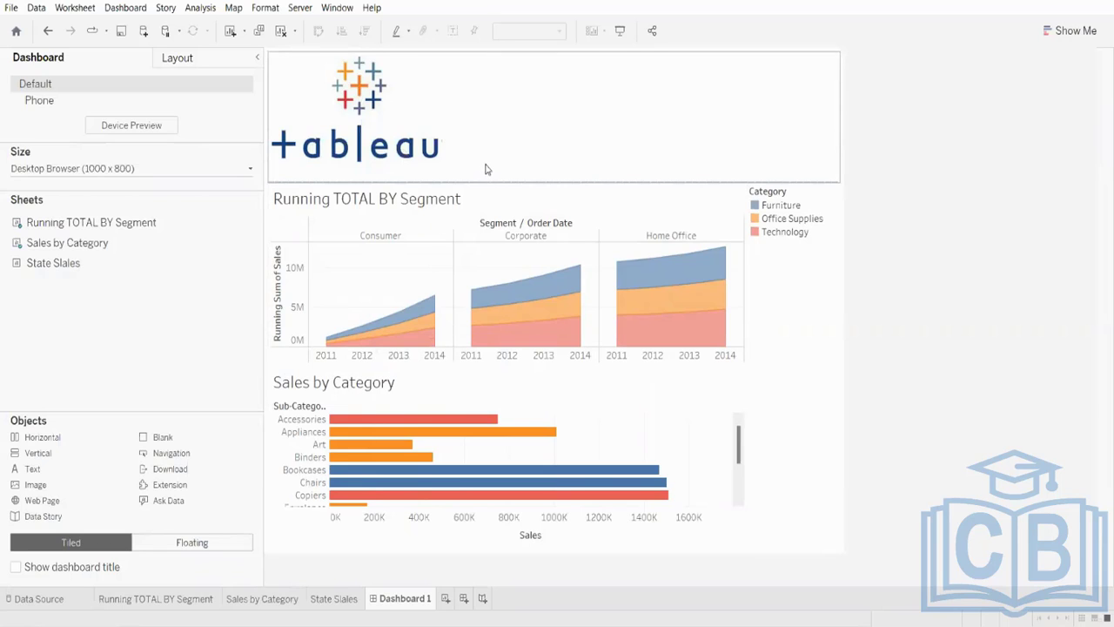
{"action": "left_click", "coordinate": [534, 109]}
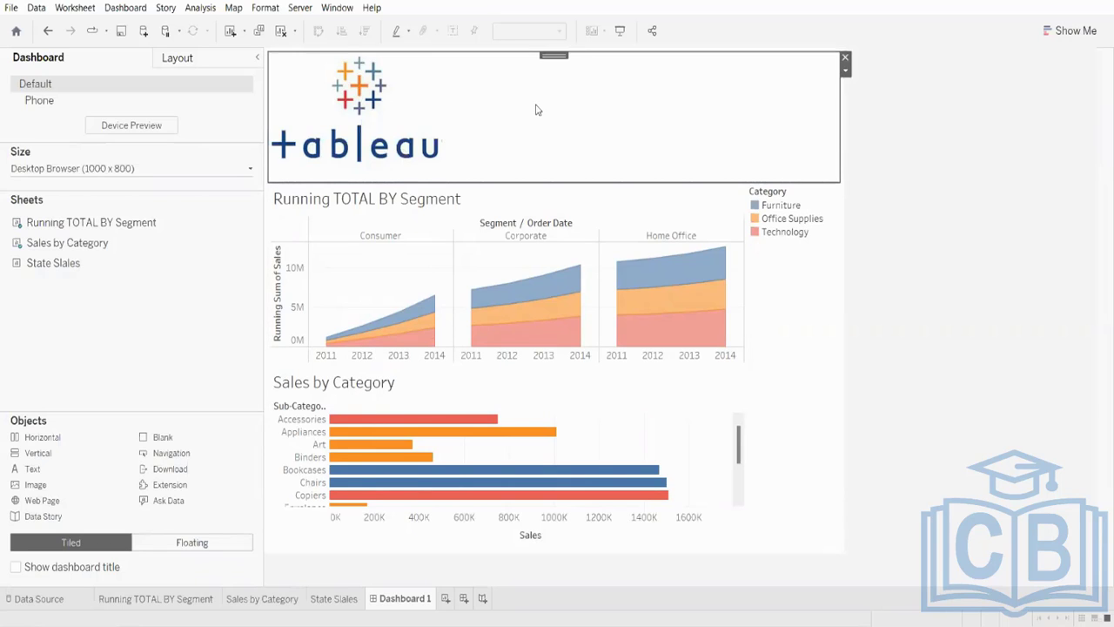
- Replace the tiled logo with a floating image object using download.jfif, placed over the Sales by Category chart
{"action": "left_click", "coordinate": [843, 59]}
{"action": "left_click", "coordinate": [146, 542]}
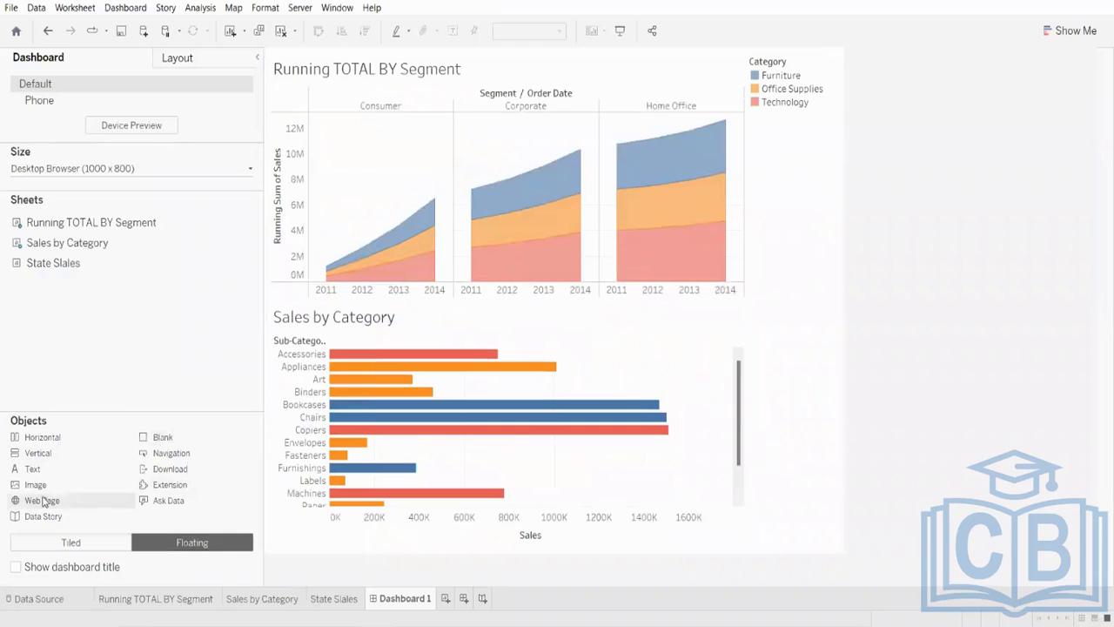
{"action": "left_click_drag", "start_coordinate": [41, 485], "coordinate": [394, 313]}
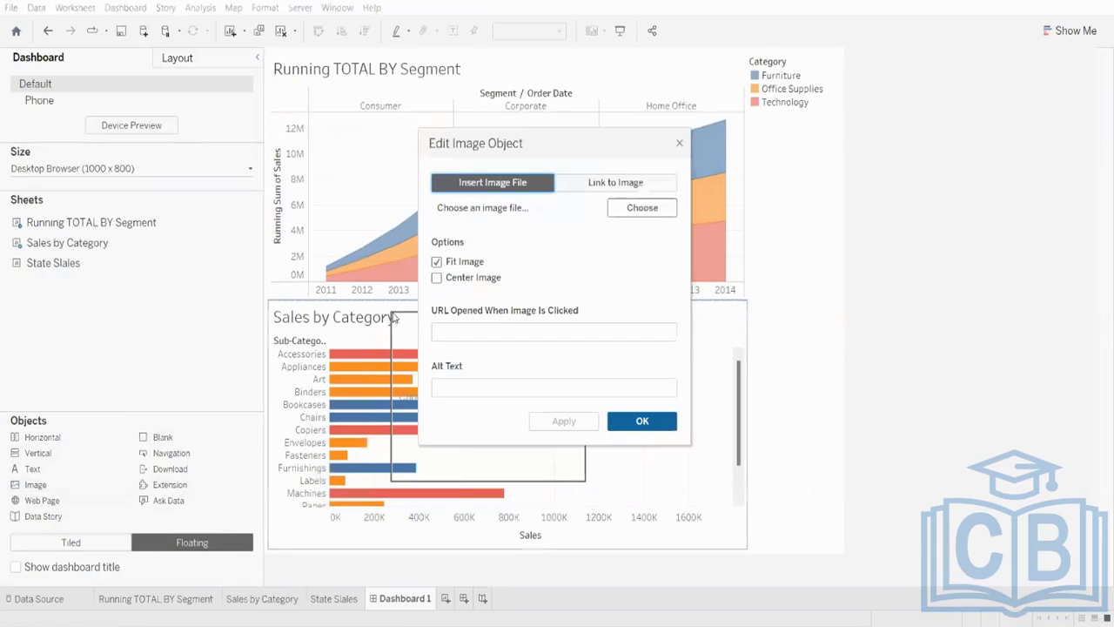
{"action": "left_click", "coordinate": [642, 207]}
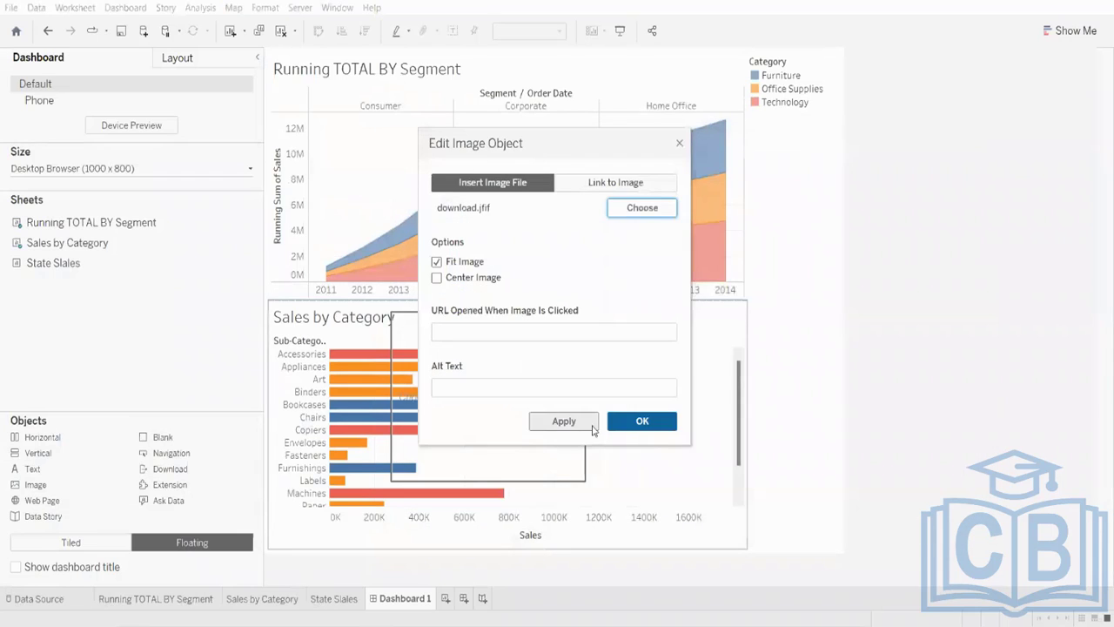
{"action": "left_click", "coordinate": [562, 421]}
{"action": "left_click", "coordinate": [642, 422]}
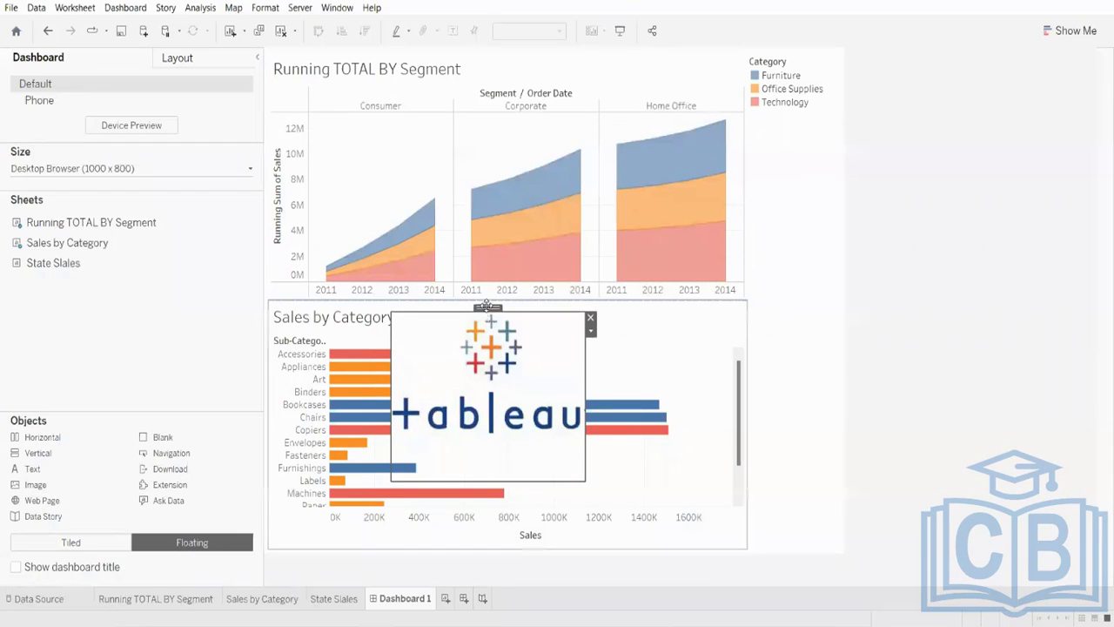
- Shrink the floating Tableau logo and move it directly beneath the Category color legend
{"action": "left_click_drag", "start_coordinate": [488, 307], "coordinate": [562, 244]}
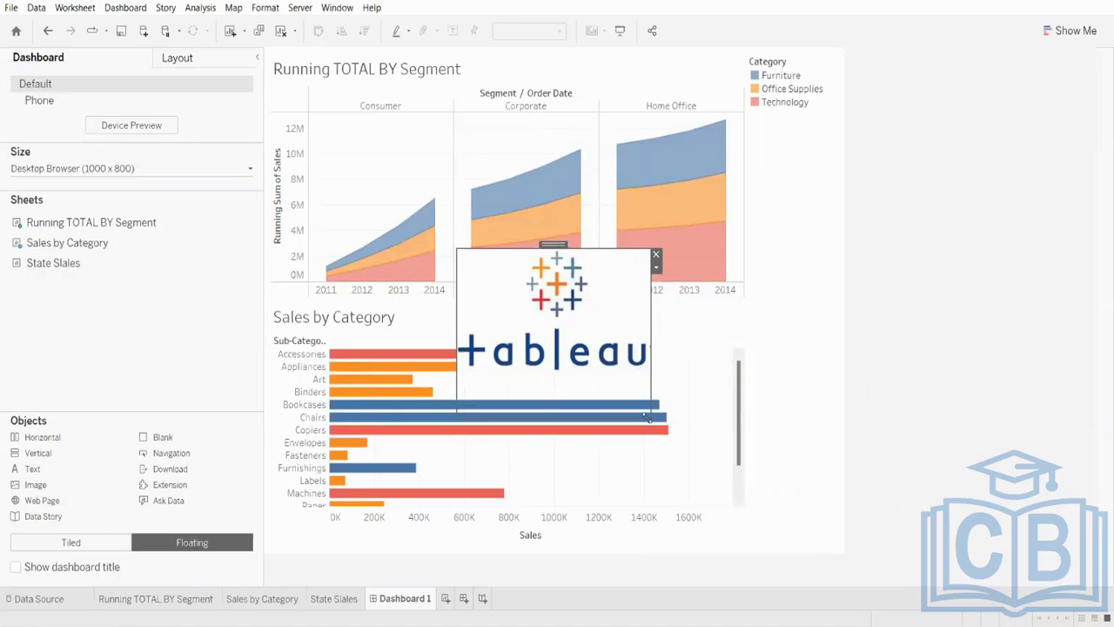
{"action": "left_click_drag", "start_coordinate": [648, 418], "coordinate": [558, 305]}
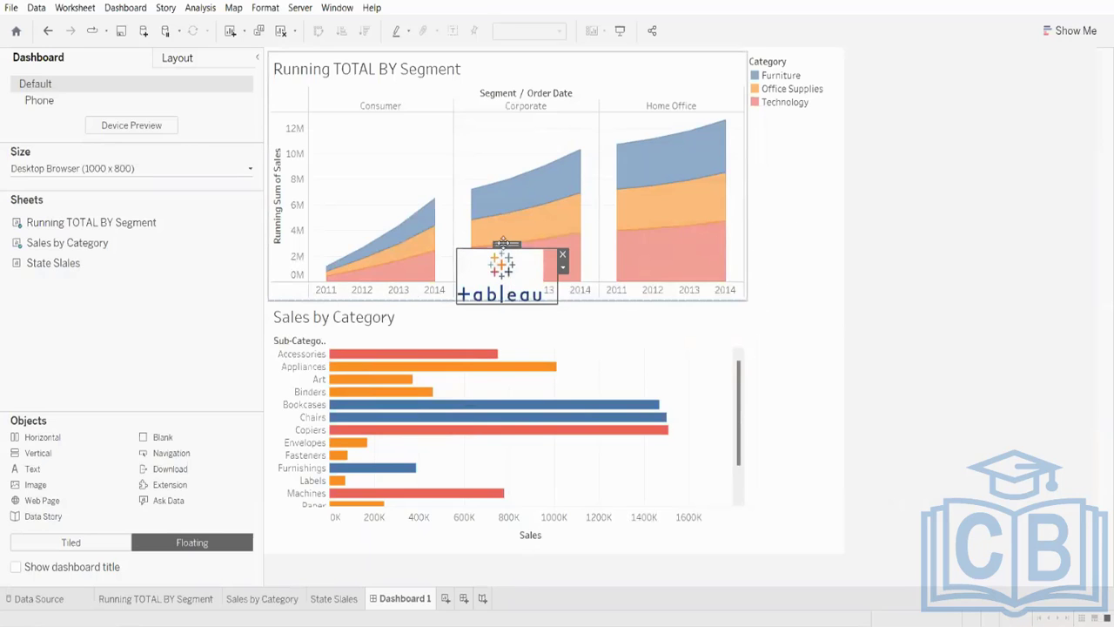
{"action": "left_click_drag", "start_coordinate": [503, 243], "coordinate": [319, 73]}
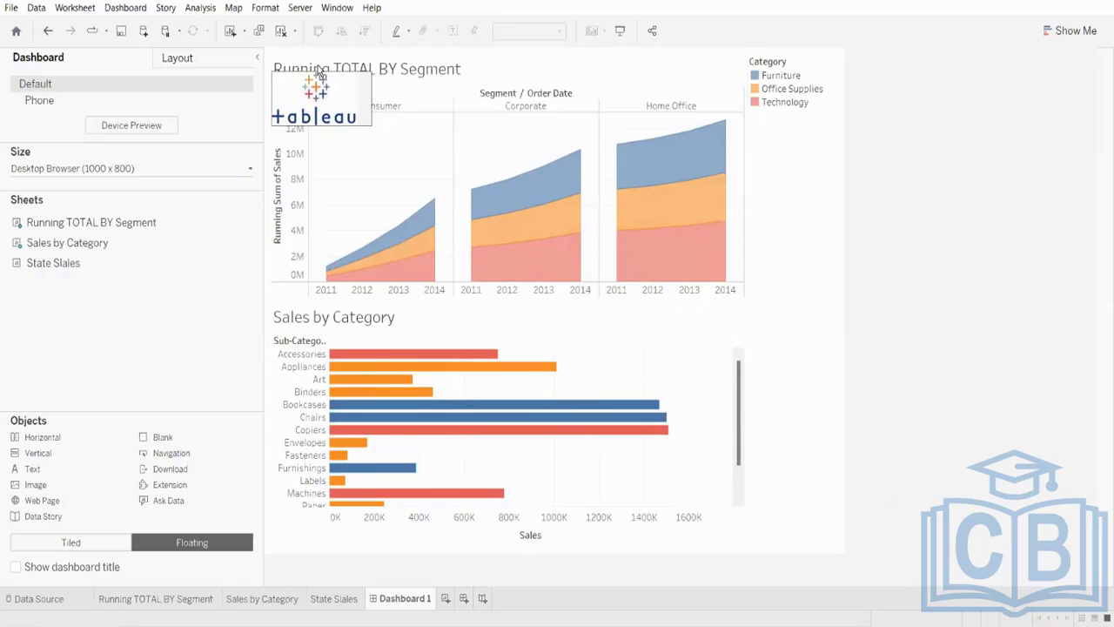
{"action": "left_click_drag", "start_coordinate": [319, 73], "coordinate": [775, 60]}
{"action": "left_click_drag", "start_coordinate": [823, 161], "coordinate": [777, 87]}
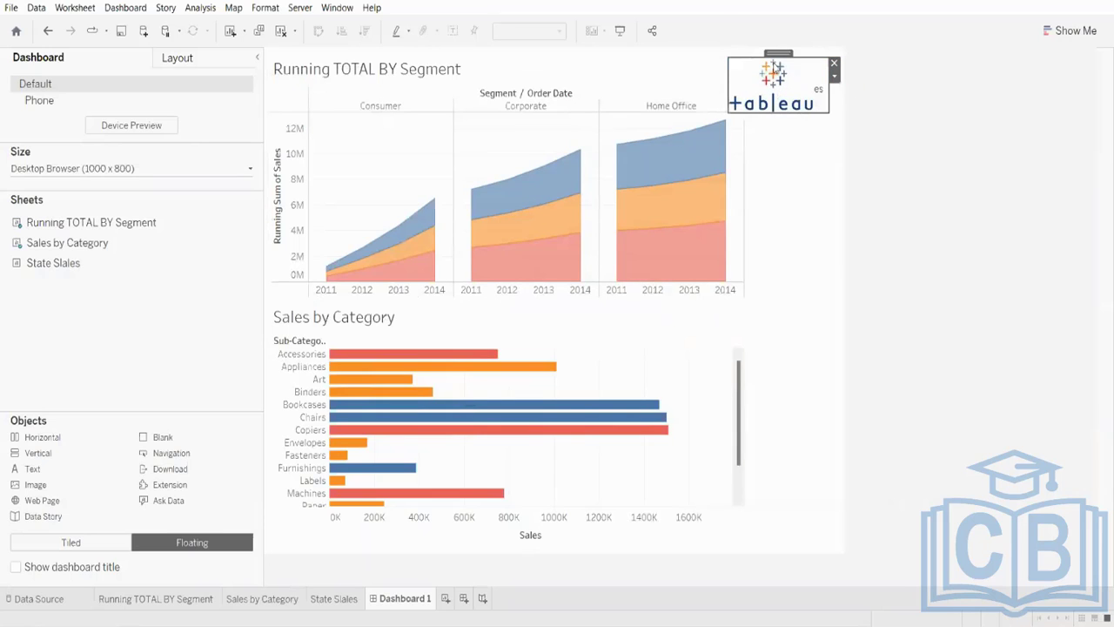
{"action": "left_click", "coordinate": [784, 68]}
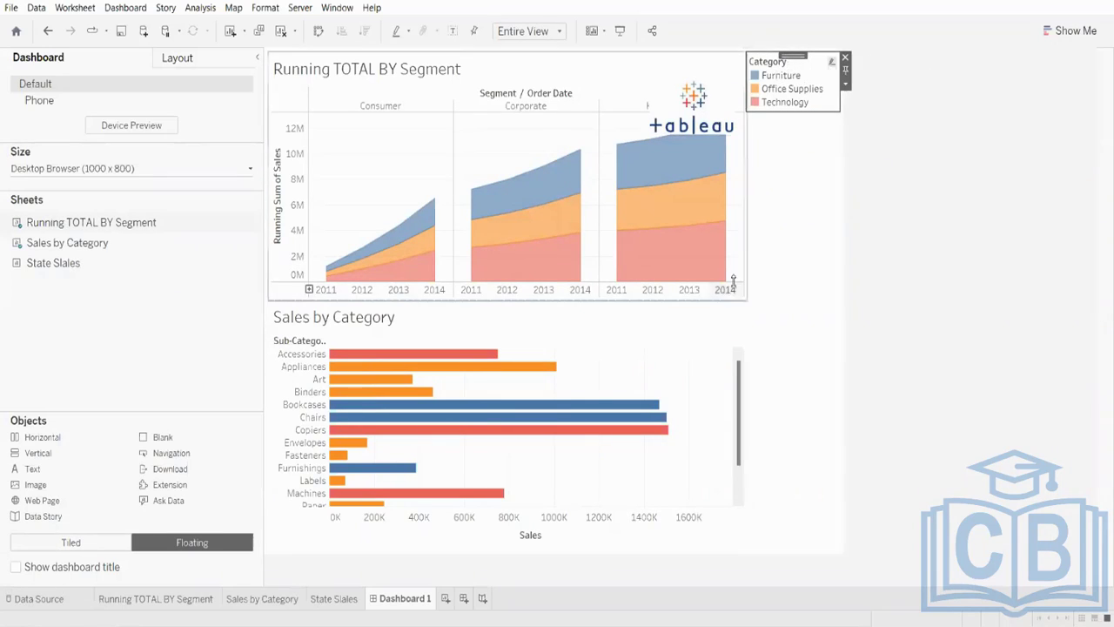
{"action": "left_click", "coordinate": [697, 106]}
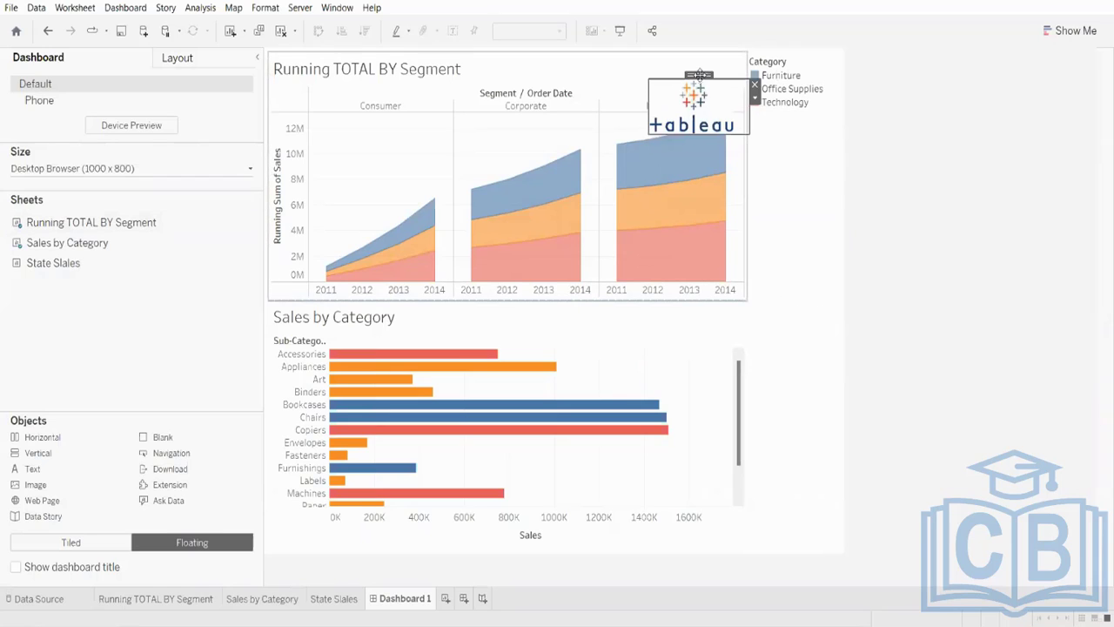
{"action": "left_click_drag", "start_coordinate": [700, 75], "coordinate": [787, 124]}
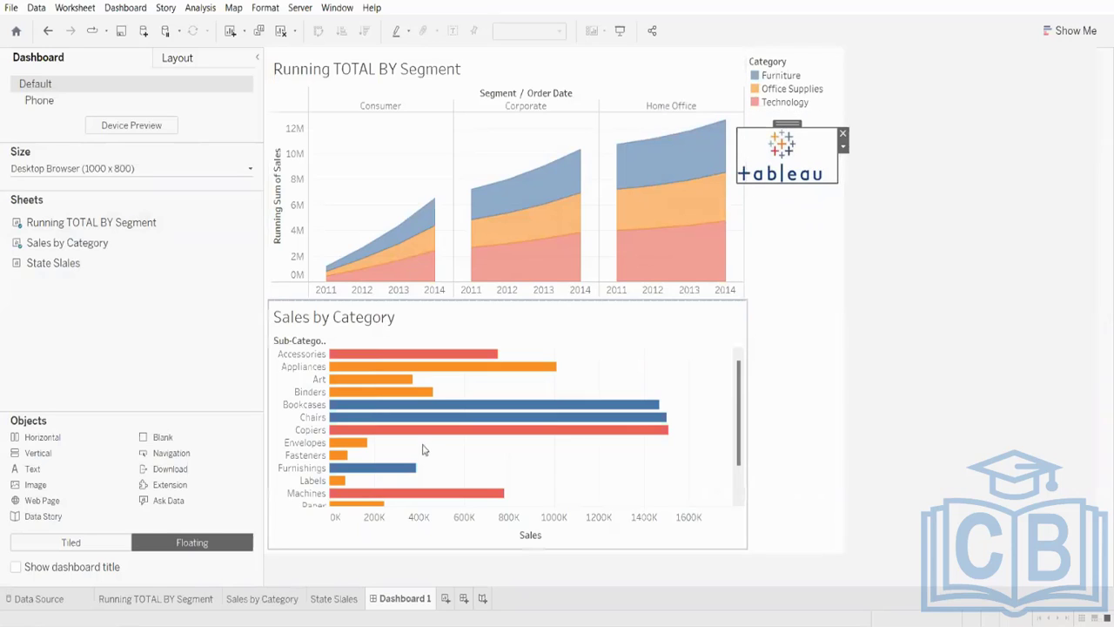
- Clear the dashboard and rebuild it with tiled placement, putting the Running TOTAL BY Segment sheet above Sales by Category
{"action": "left_click", "coordinate": [110, 542]}
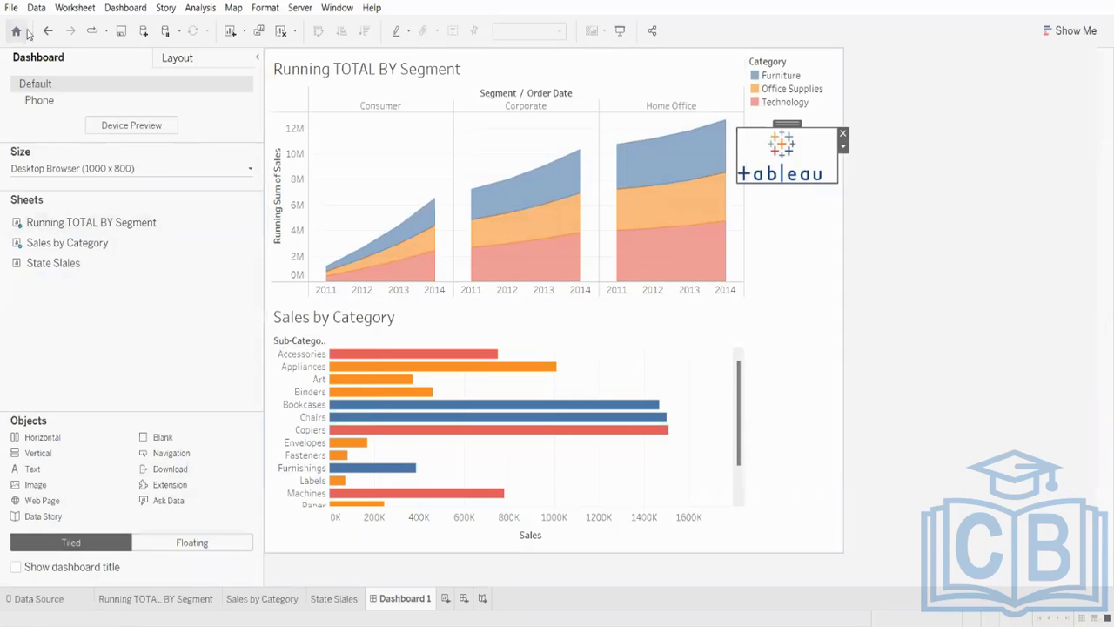
{"action": "left_click", "coordinate": [283, 35]}
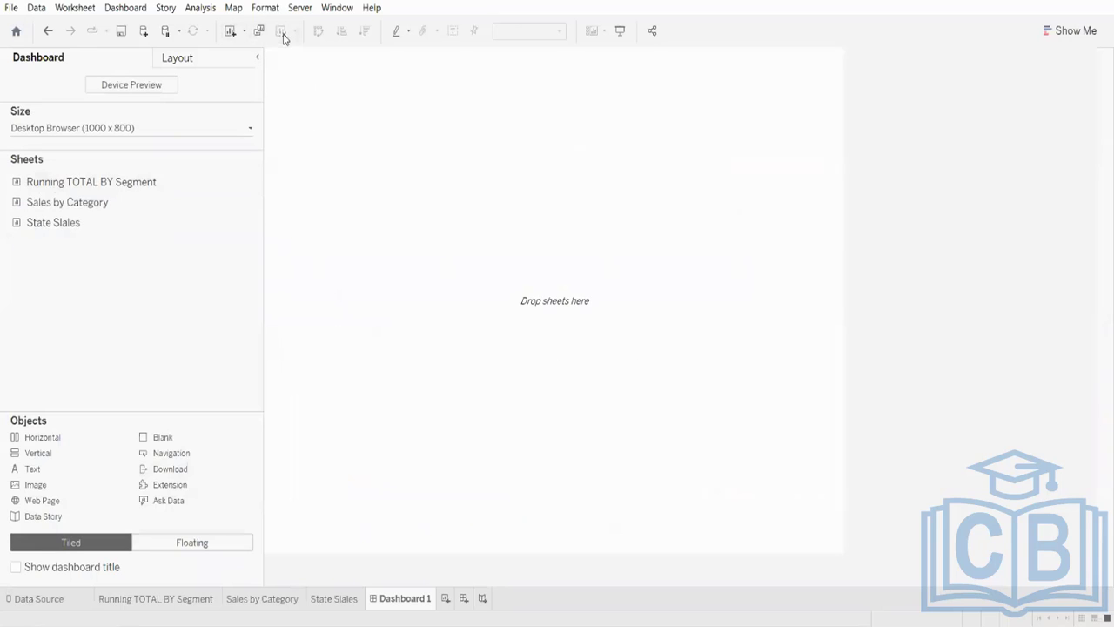
{"action": "left_click_drag", "start_coordinate": [105, 185], "coordinate": [427, 219]}
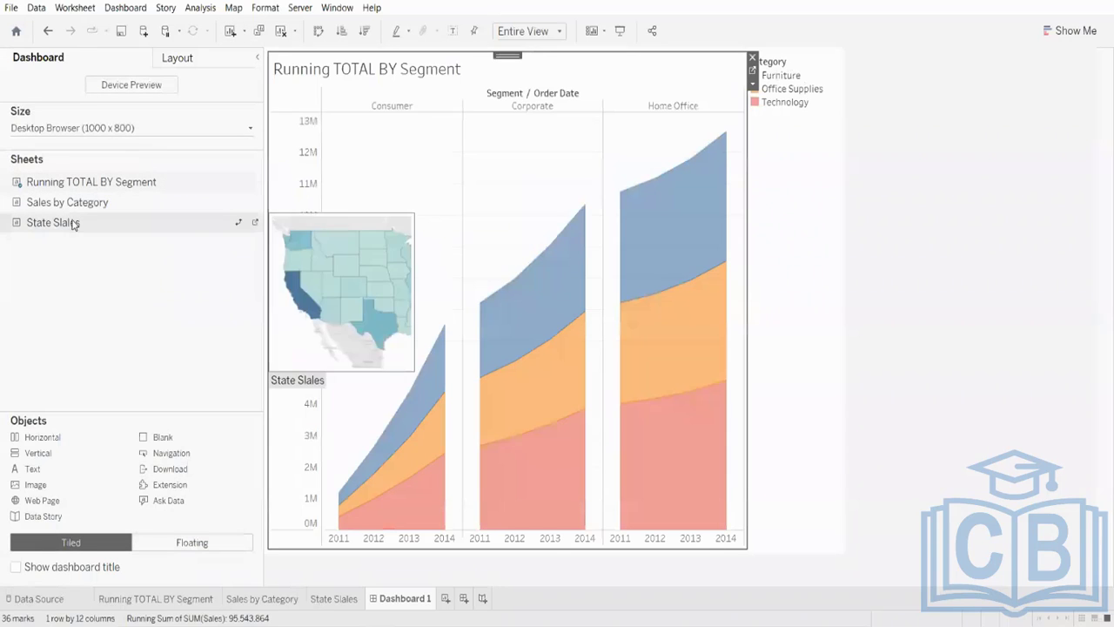
{"action": "left_click_drag", "start_coordinate": [74, 203], "coordinate": [475, 400]}
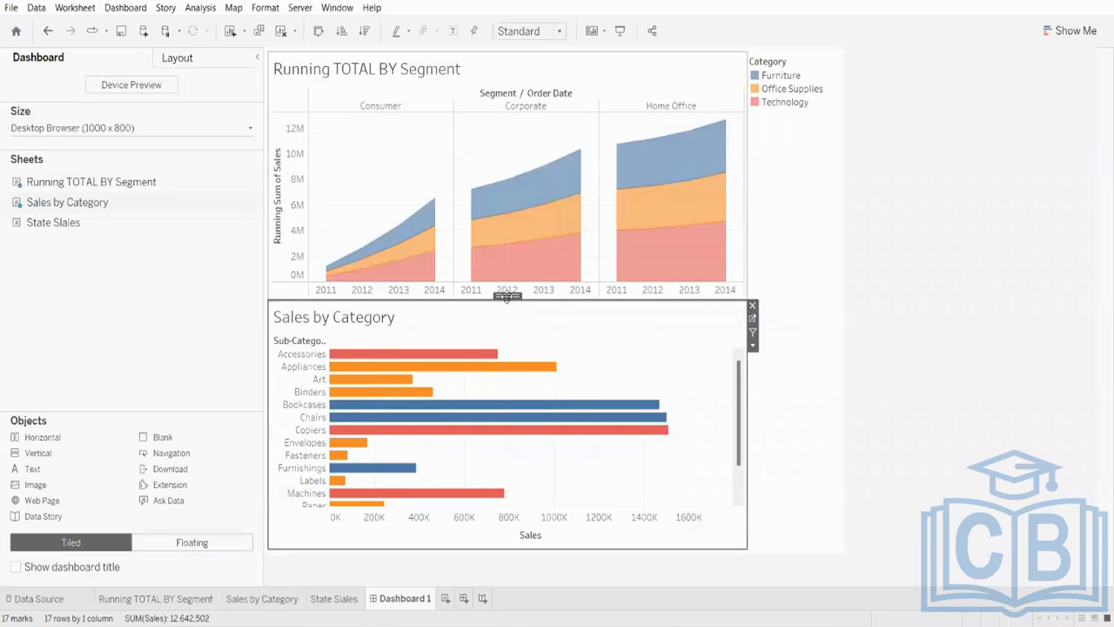
- Show the Category filter of the Sales by Category chart on the dashboard
{"action": "right_click", "coordinate": [507, 297]}
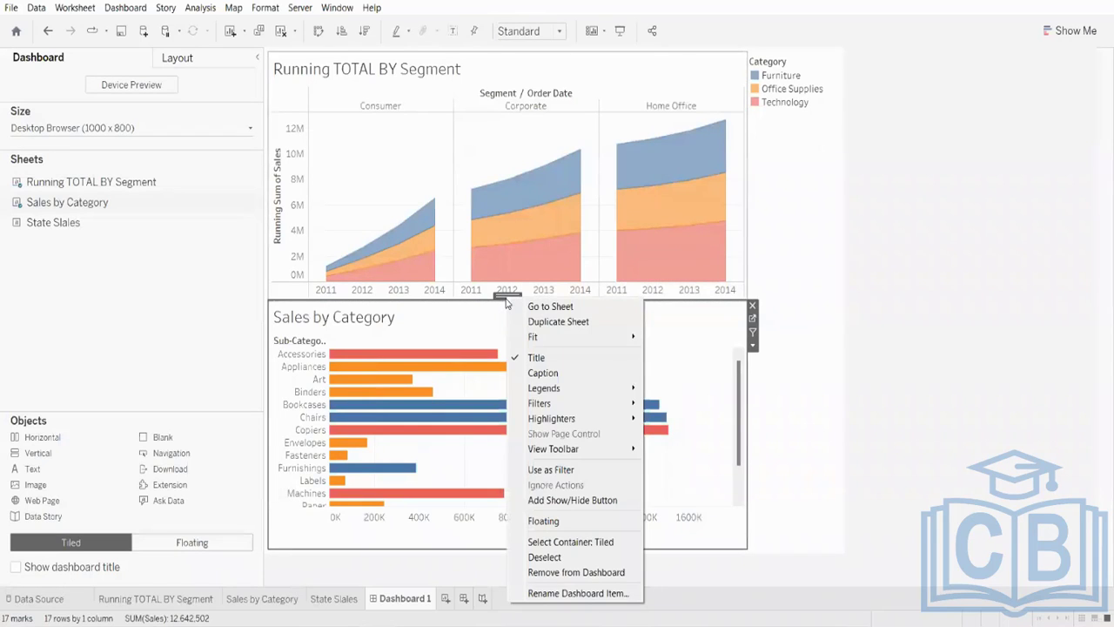
{"action": "mouse_move", "coordinate": [574, 408]}
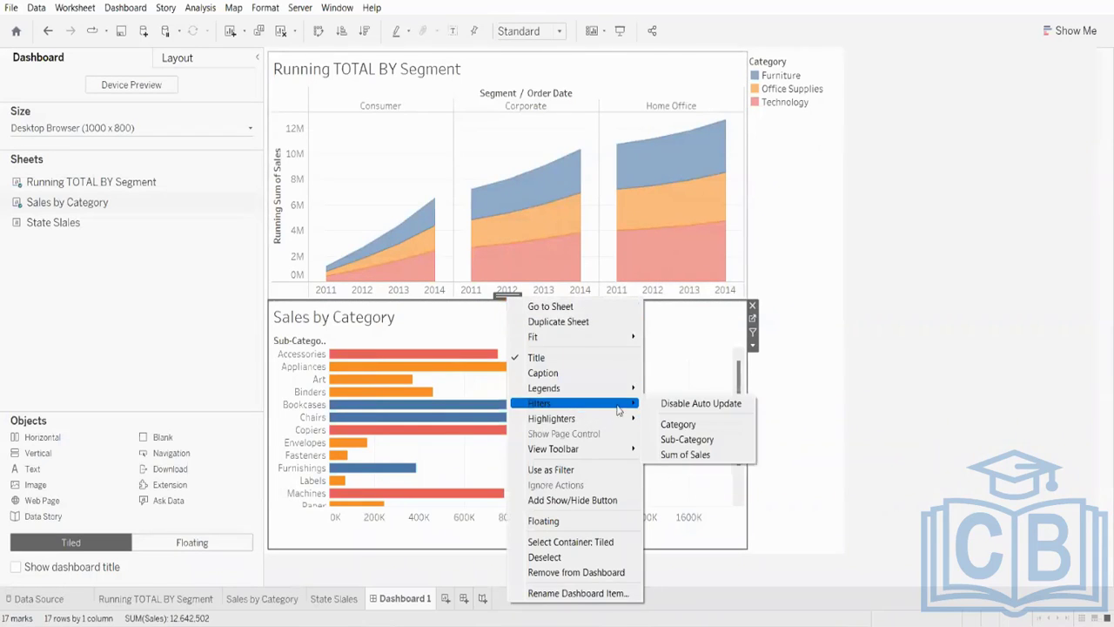
{"action": "left_click", "coordinate": [868, 228]}
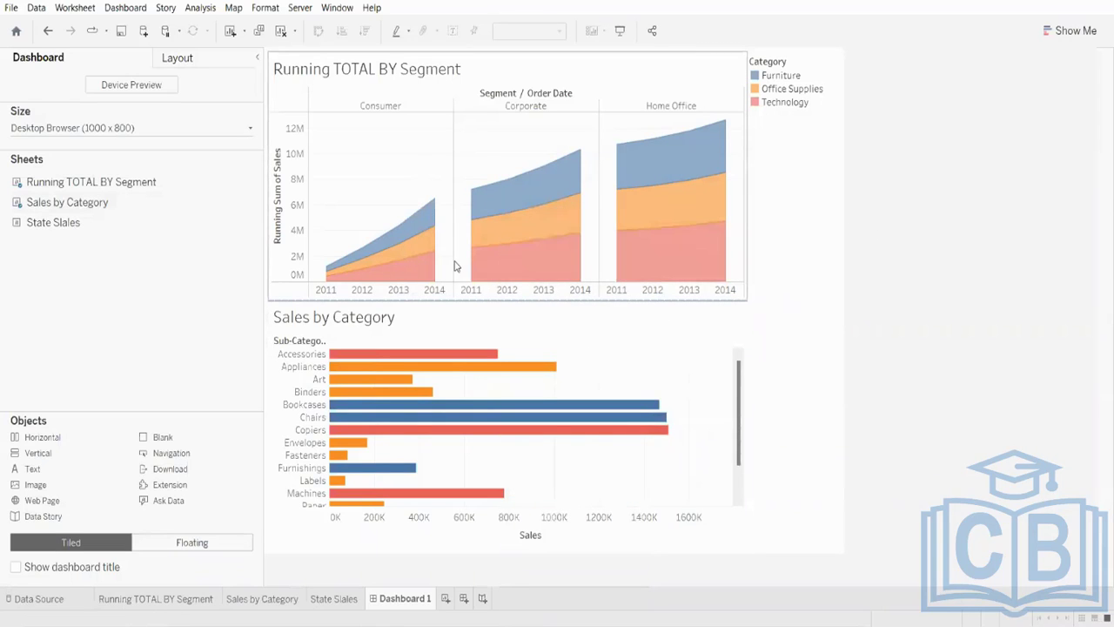
{"action": "left_click", "coordinate": [508, 322]}
{"action": "right_click", "coordinate": [509, 297]}
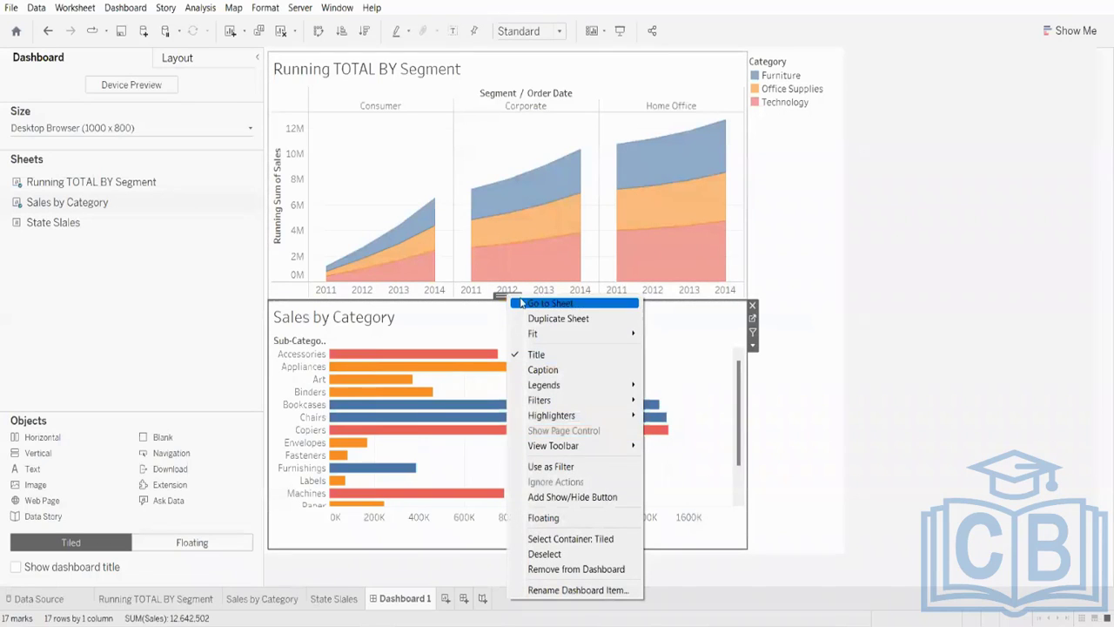
{"action": "mouse_move", "coordinate": [610, 401]}
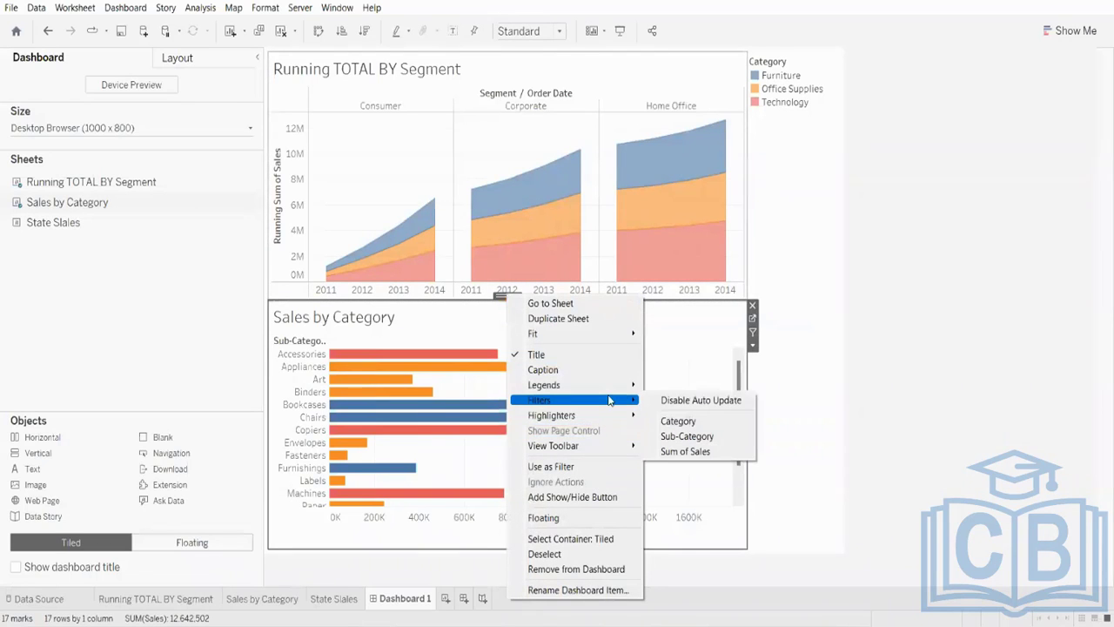
{"action": "left_click", "coordinate": [692, 422]}
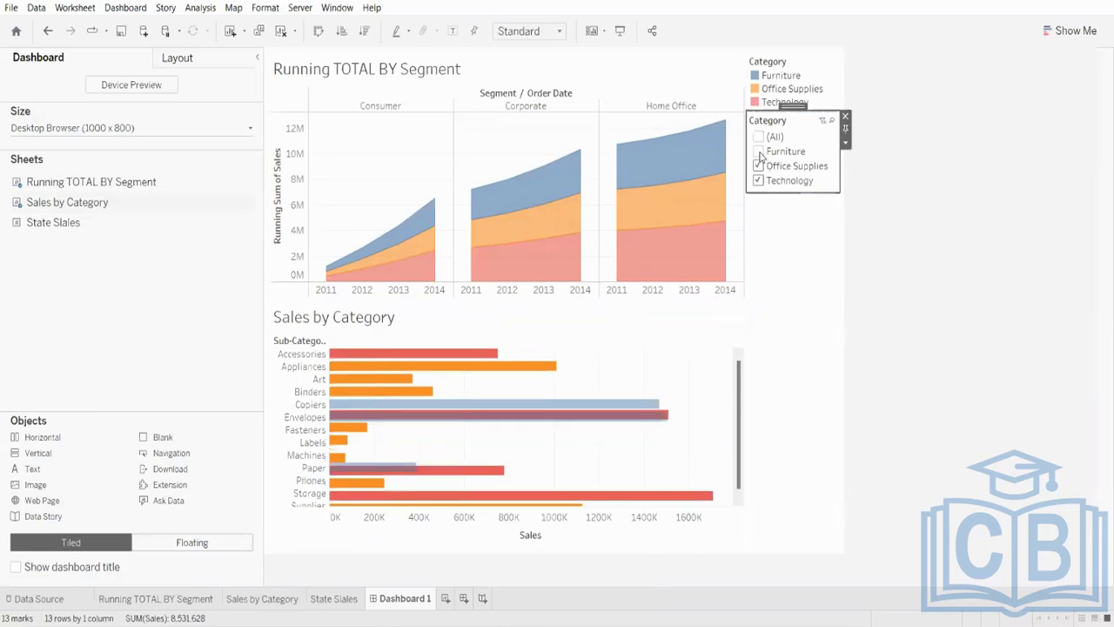
- Test the Category filter by excluding and re-including individual categories, ending with all categories selected
{"action": "left_click", "coordinate": [760, 155]}
{"action": "left_click", "coordinate": [759, 153]}
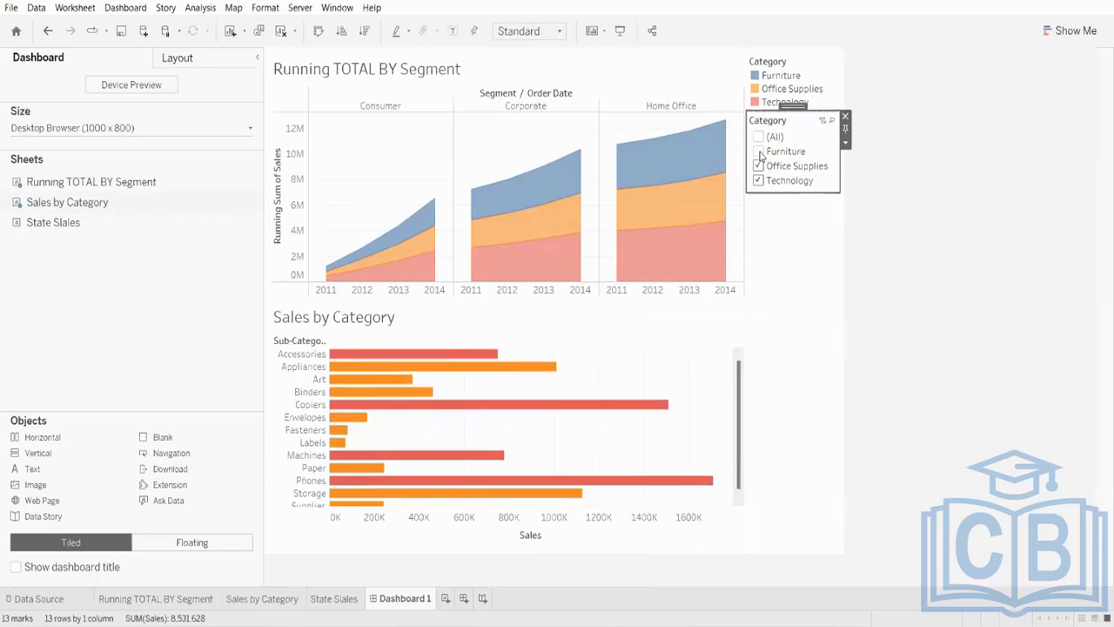
{"action": "left_click", "coordinate": [759, 152]}
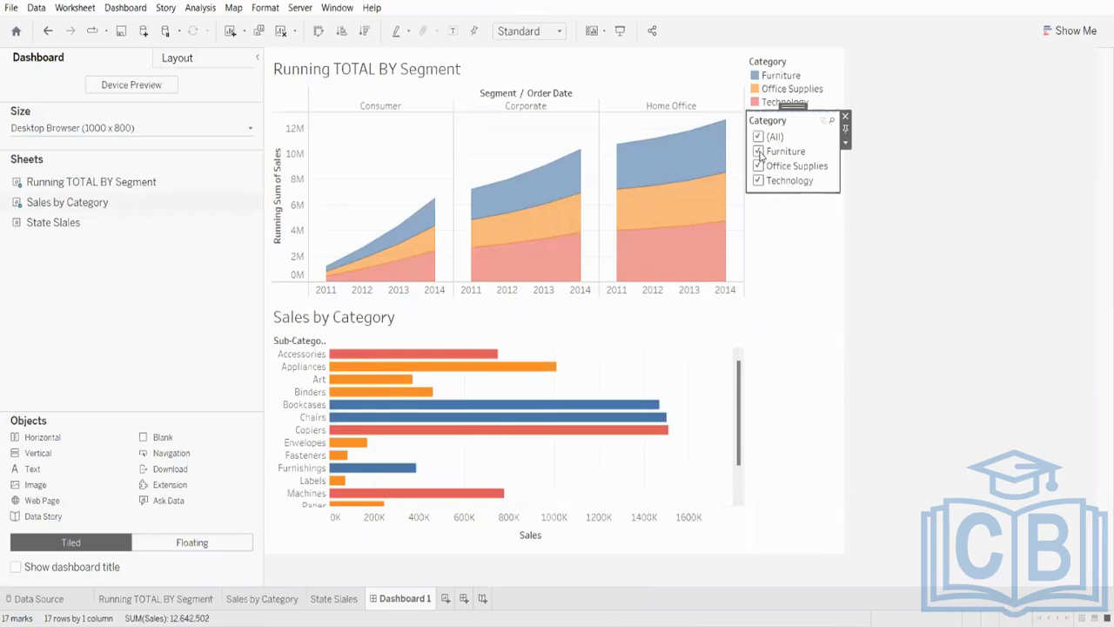
{"action": "left_click", "coordinate": [505, 319]}
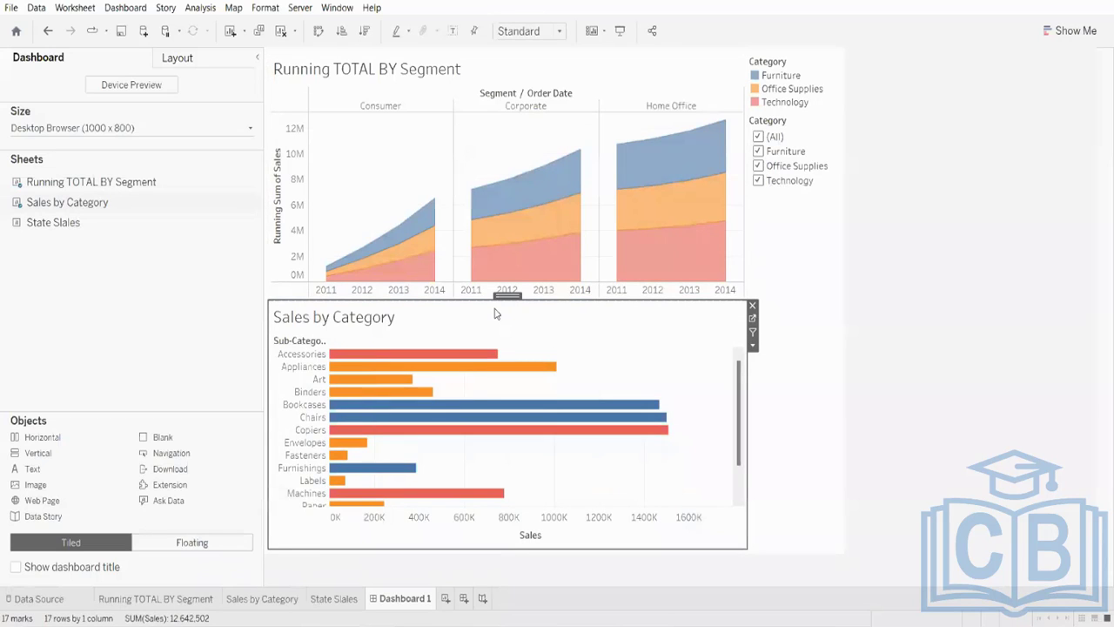
{"action": "left_click", "coordinate": [758, 152]}
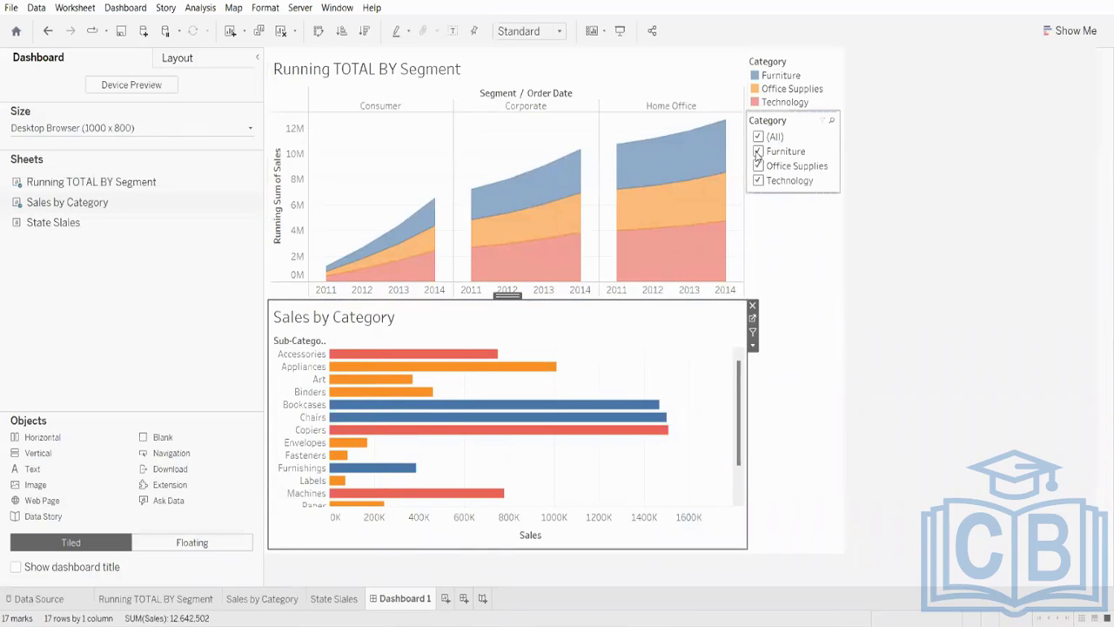
{"action": "left_click", "coordinate": [758, 181]}
{"action": "left_click", "coordinate": [758, 151]}
{"action": "left_click", "coordinate": [758, 136]}
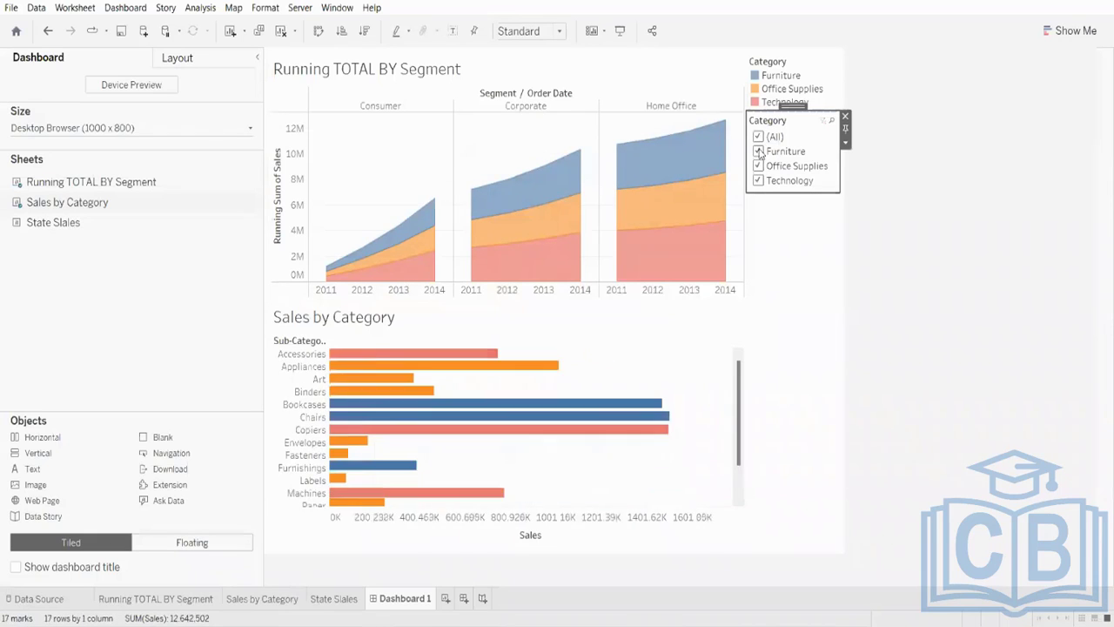
{"action": "left_click", "coordinate": [758, 152]}
{"action": "left_click", "coordinate": [758, 166]}
{"action": "left_click", "coordinate": [759, 151]}
{"action": "left_click", "coordinate": [758, 136]}
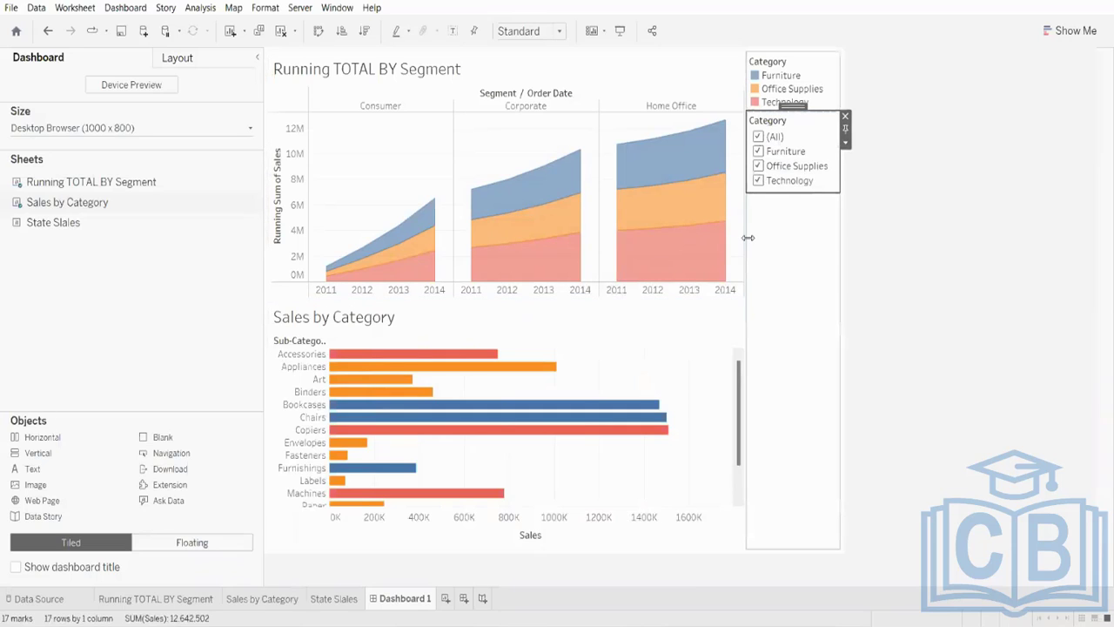
{"action": "left_click", "coordinate": [845, 145]}
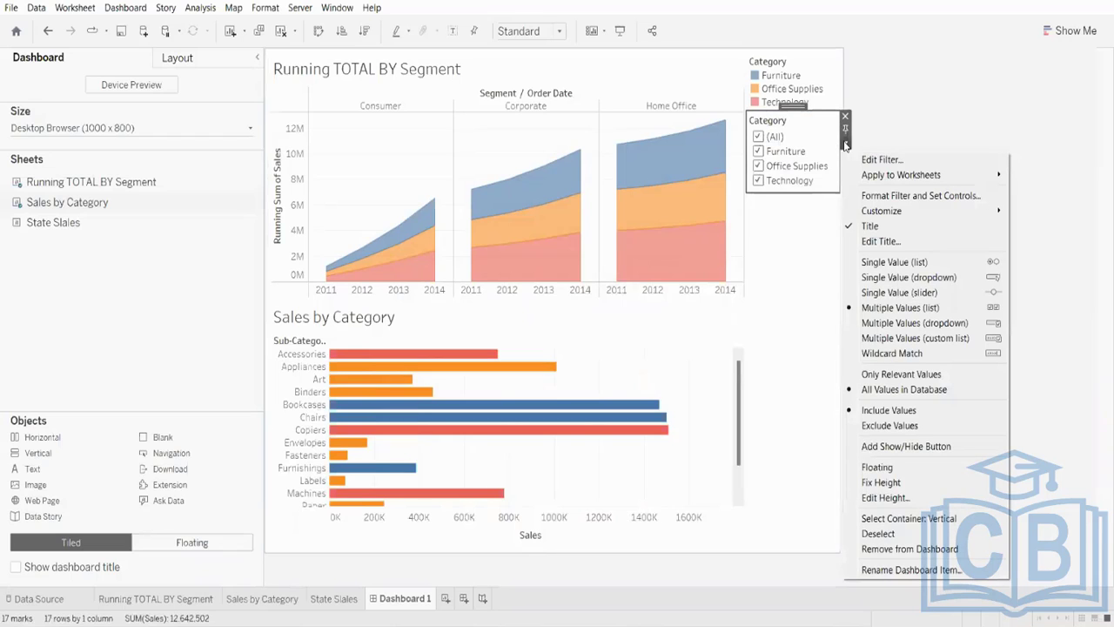
{"action": "mouse_move", "coordinate": [894, 180]}
{"action": "left_click", "coordinate": [915, 195]}
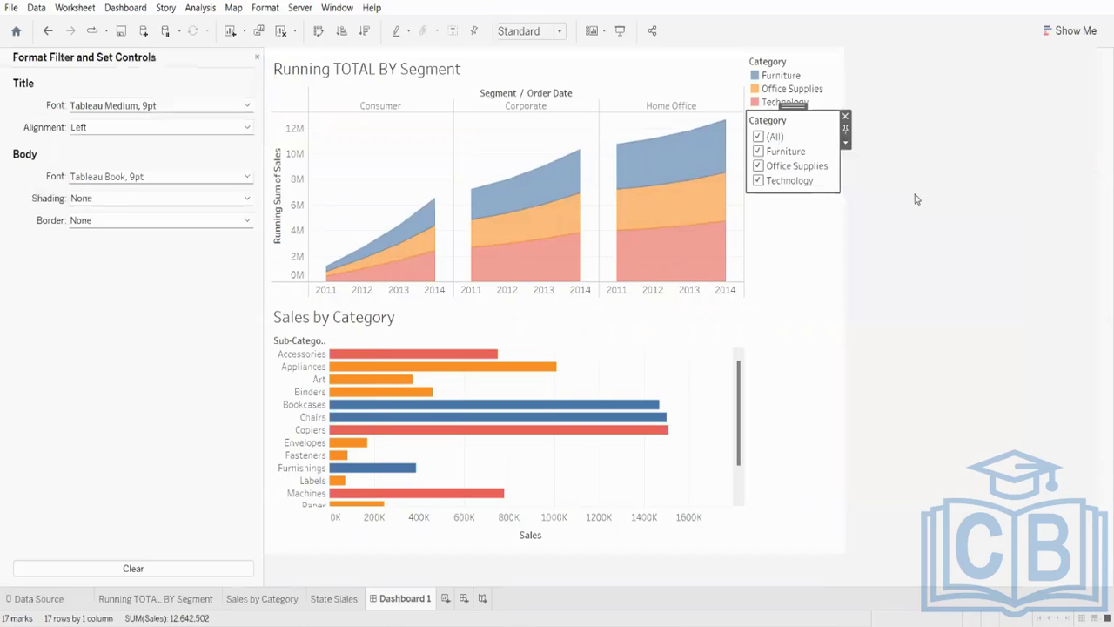
{"action": "left_click", "coordinate": [257, 57]}
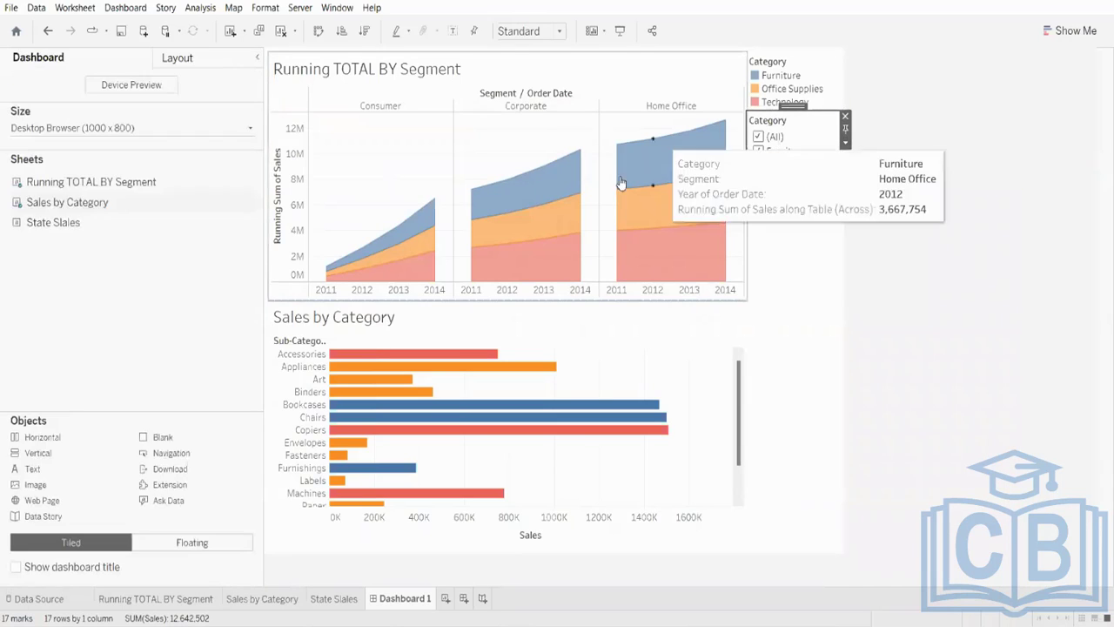
{"action": "left_click", "coordinate": [492, 323]}
{"action": "right_click", "coordinate": [508, 301]}
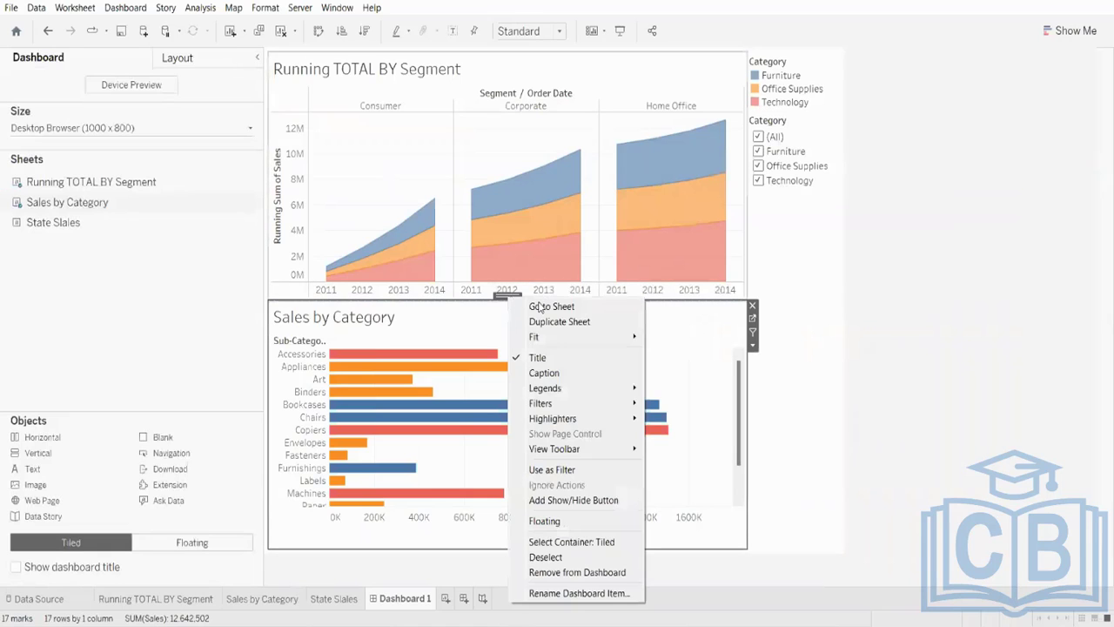
{"action": "mouse_move", "coordinate": [611, 406]}
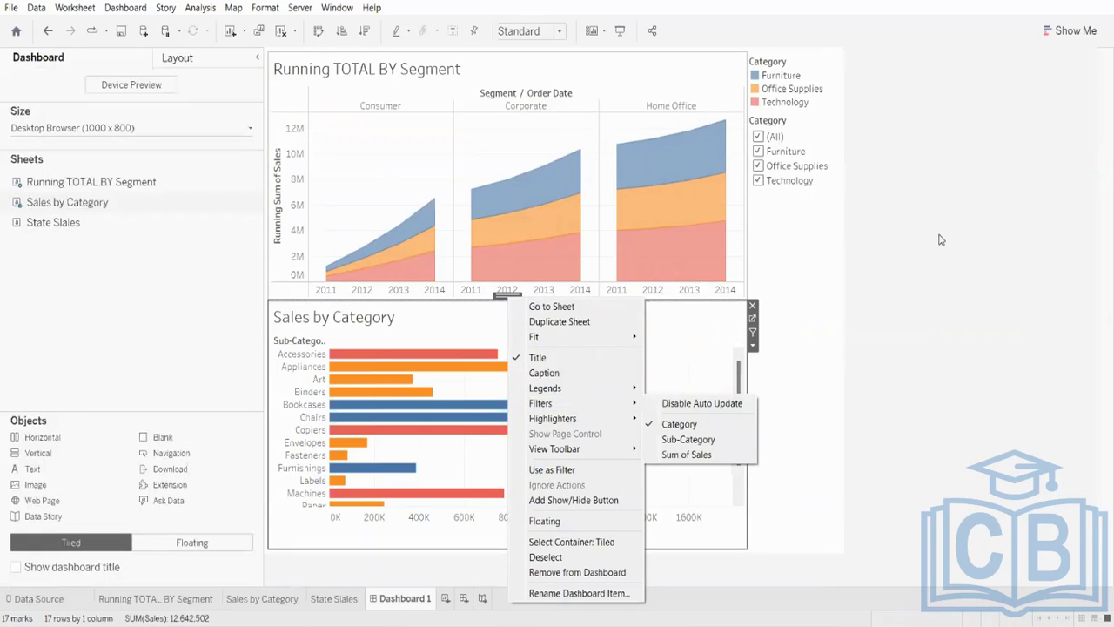
- Apply the dashboard's Category filter to the Running TOTAL BY Segment worksheet as well as Sales by Category
{"action": "left_click", "coordinate": [823, 156]}
{"action": "left_click", "coordinate": [848, 143]}
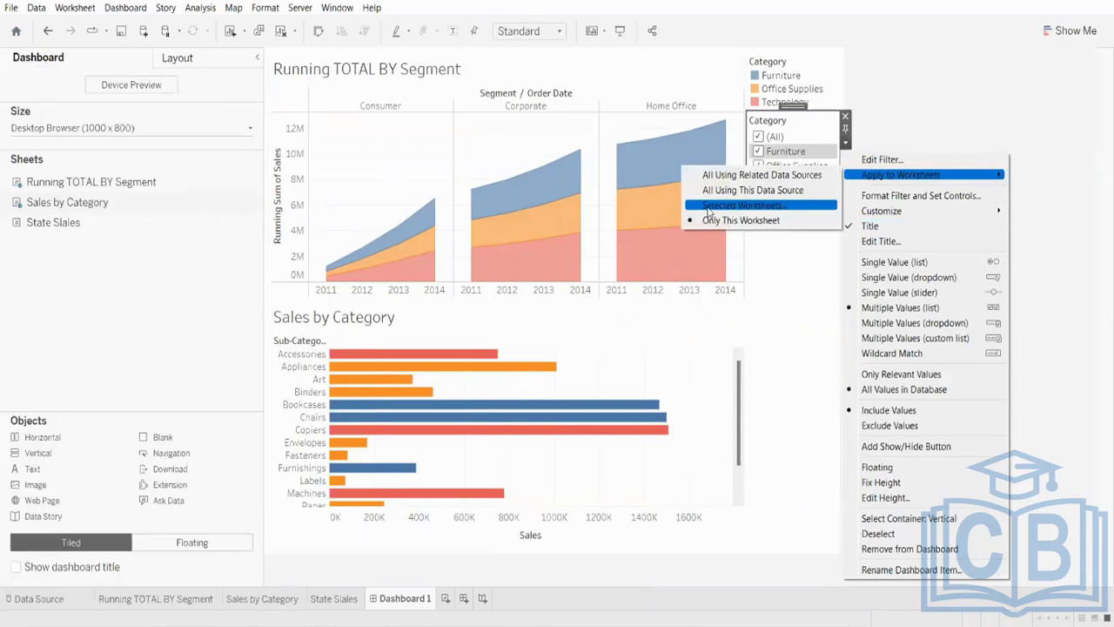
{"action": "left_click", "coordinate": [729, 206]}
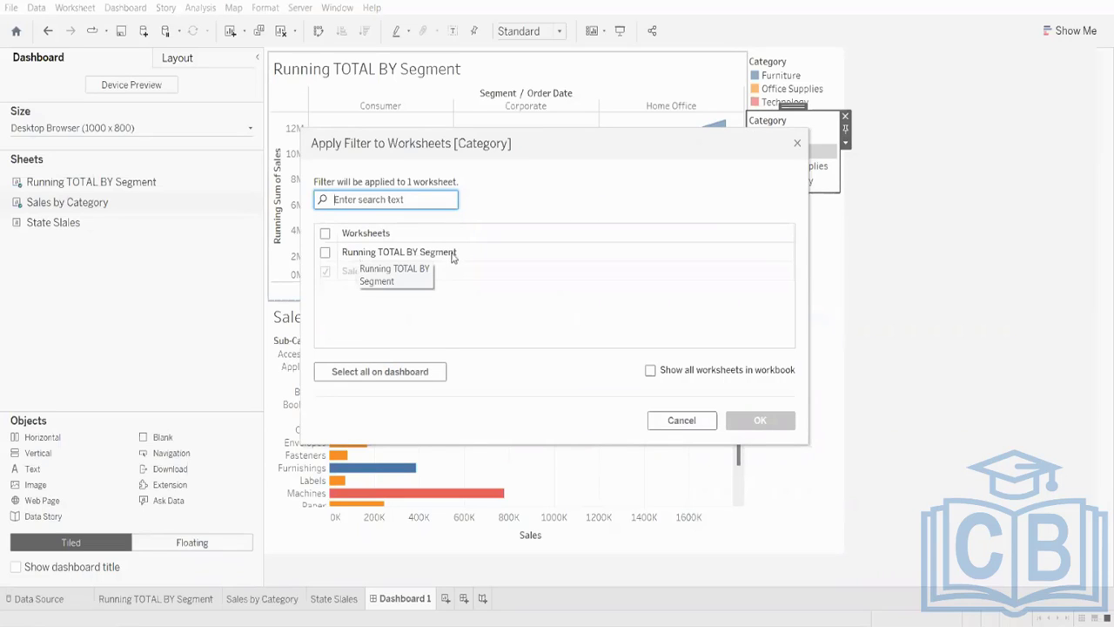
{"action": "left_click", "coordinate": [325, 252]}
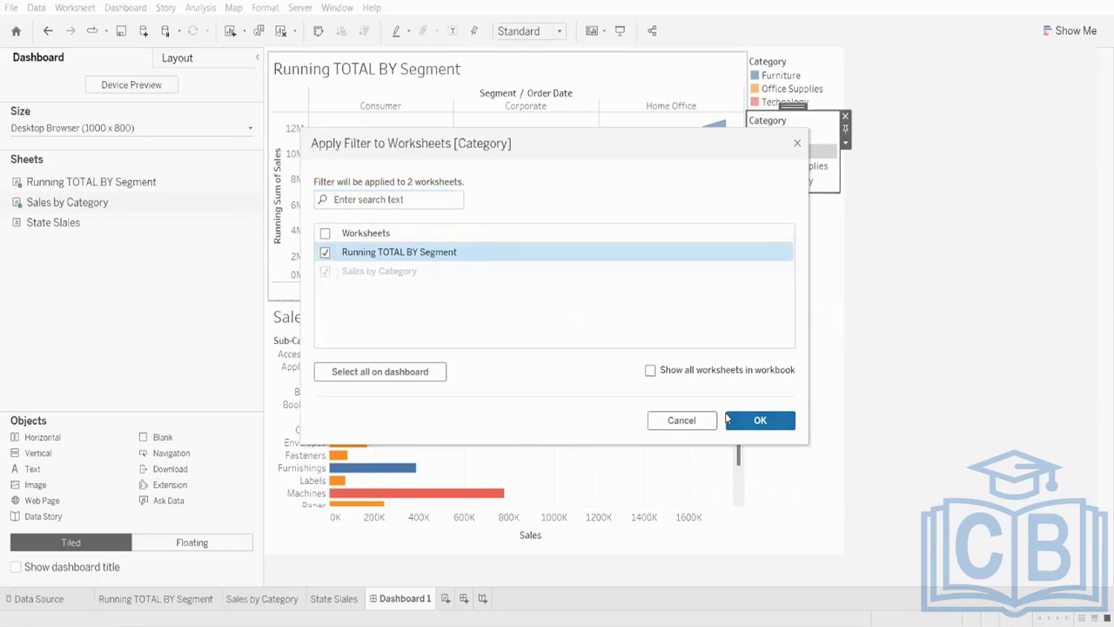
{"action": "left_click", "coordinate": [739, 421]}
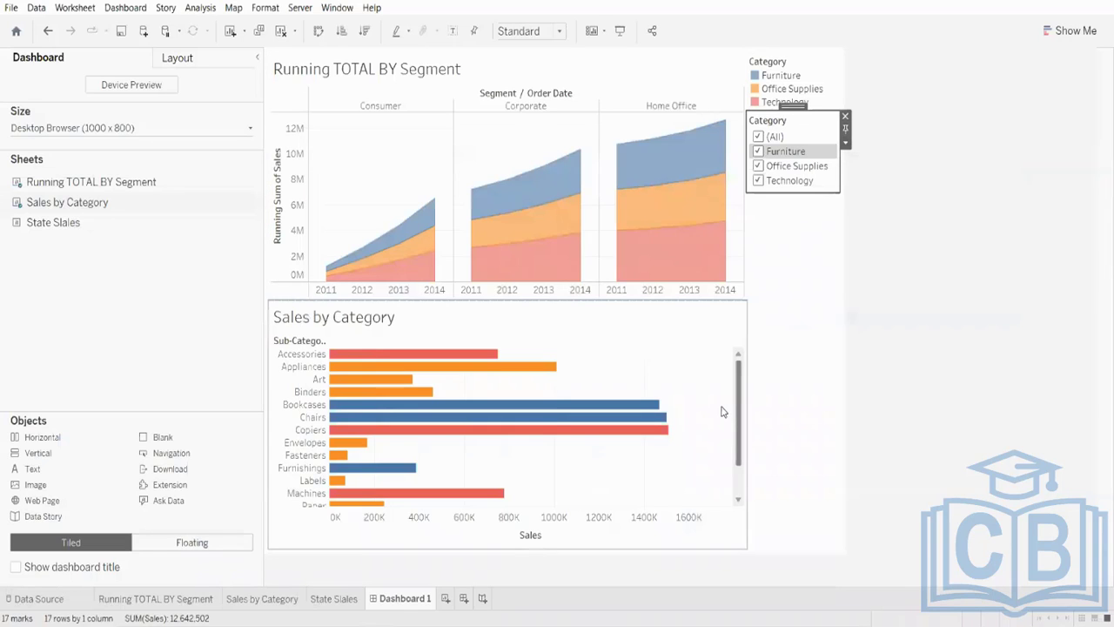
- Filter both charts to Office Supplies only and examine how each chart responds
{"action": "left_click", "coordinate": [762, 137]}
{"action": "left_click", "coordinate": [759, 128]}
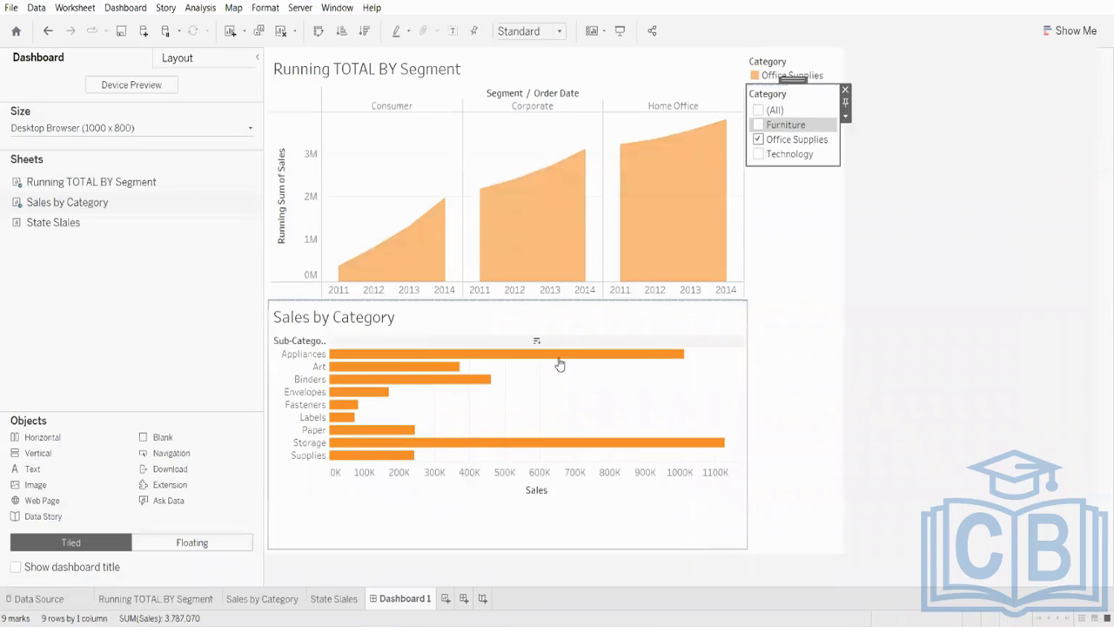
{"action": "mouse_move", "coordinate": [438, 372]}
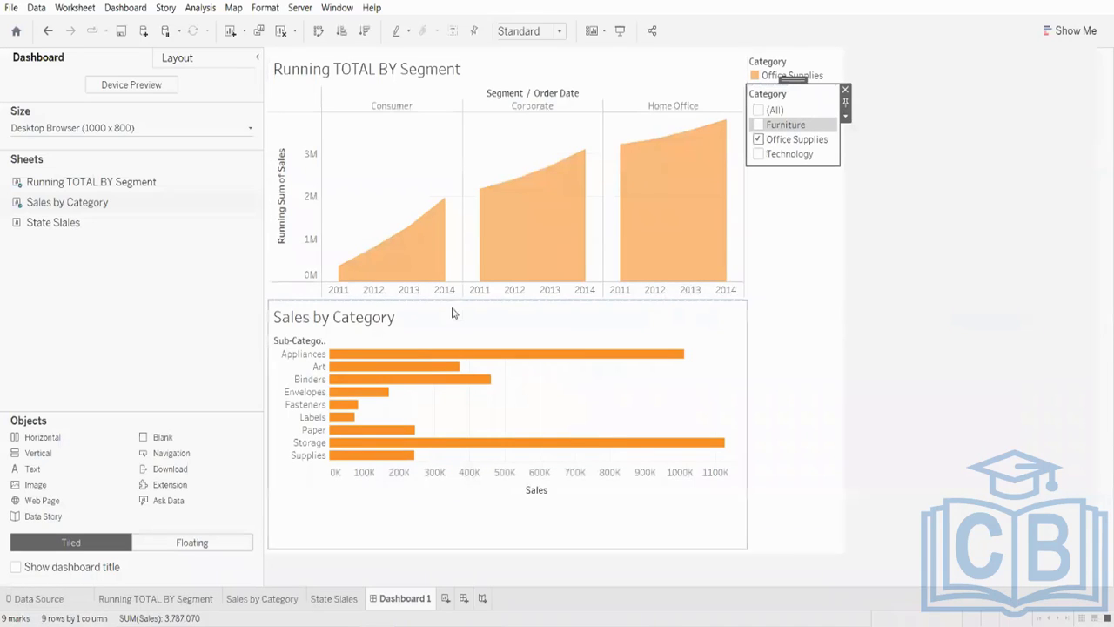
{"action": "mouse_move", "coordinate": [622, 223]}
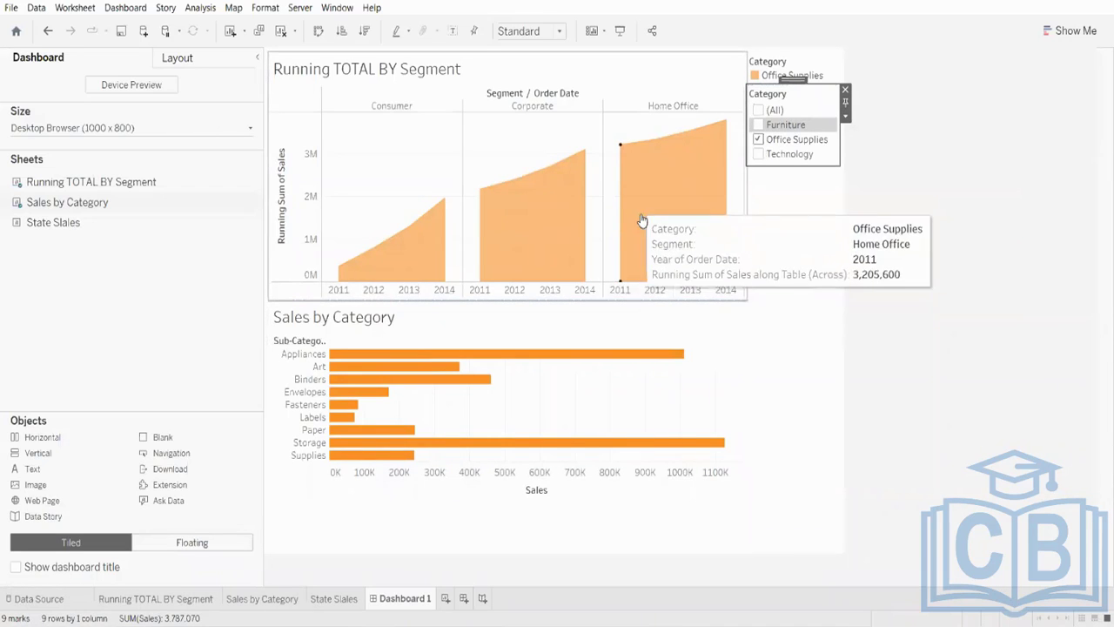
- Re-include Technology and Furniture in the Category filter, and test clearing and reselecting all categories
{"action": "left_click", "coordinate": [758, 154]}
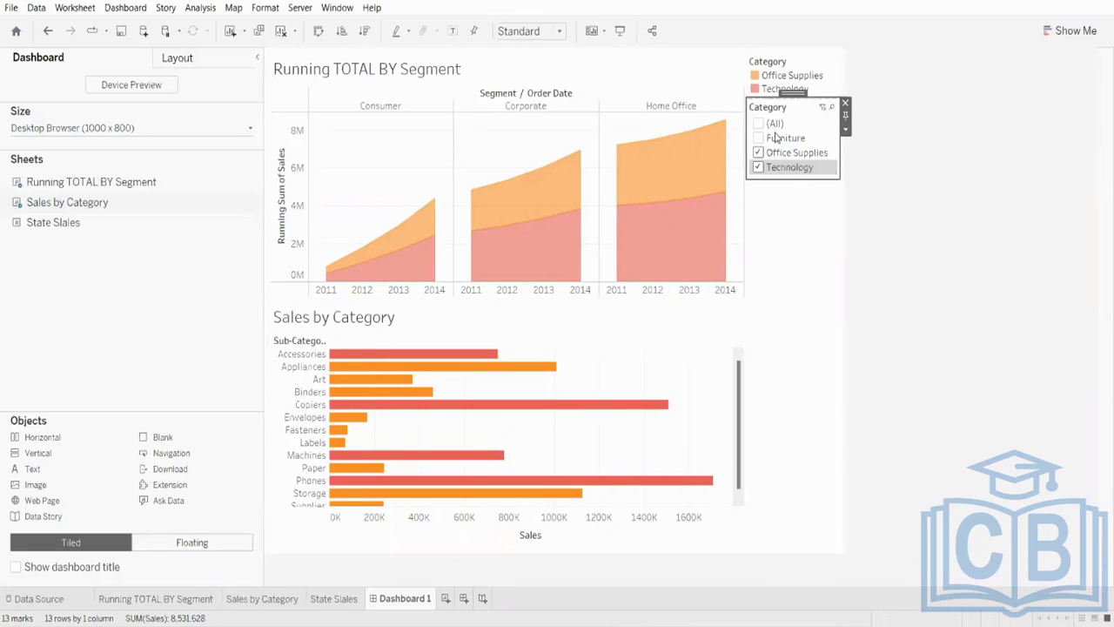
{"action": "left_click", "coordinate": [759, 151]}
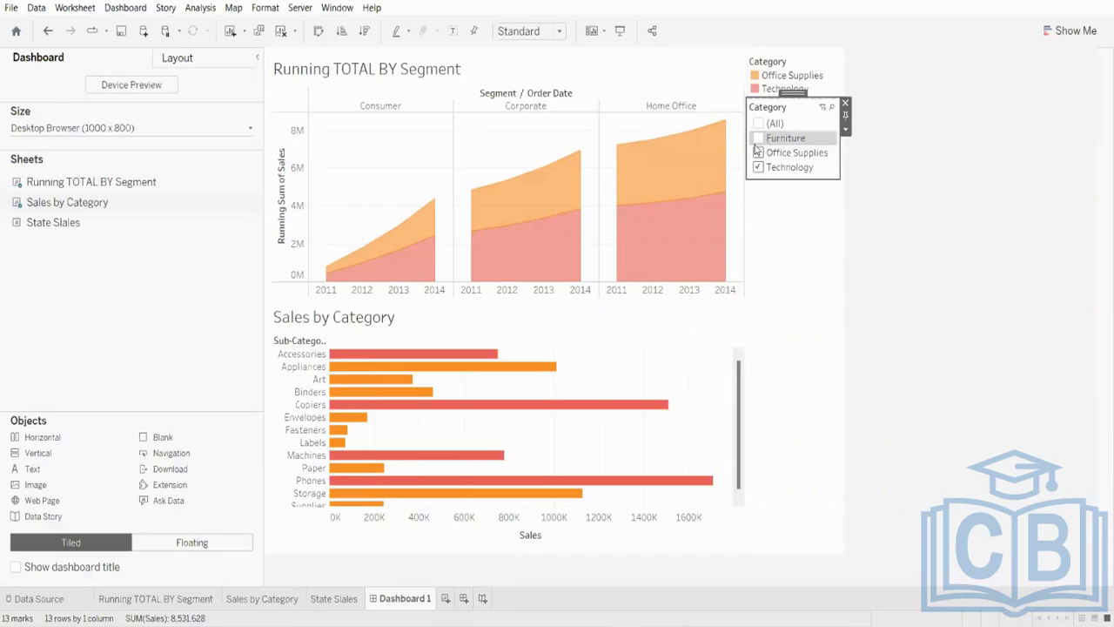
{"action": "left_click", "coordinate": [758, 139]}
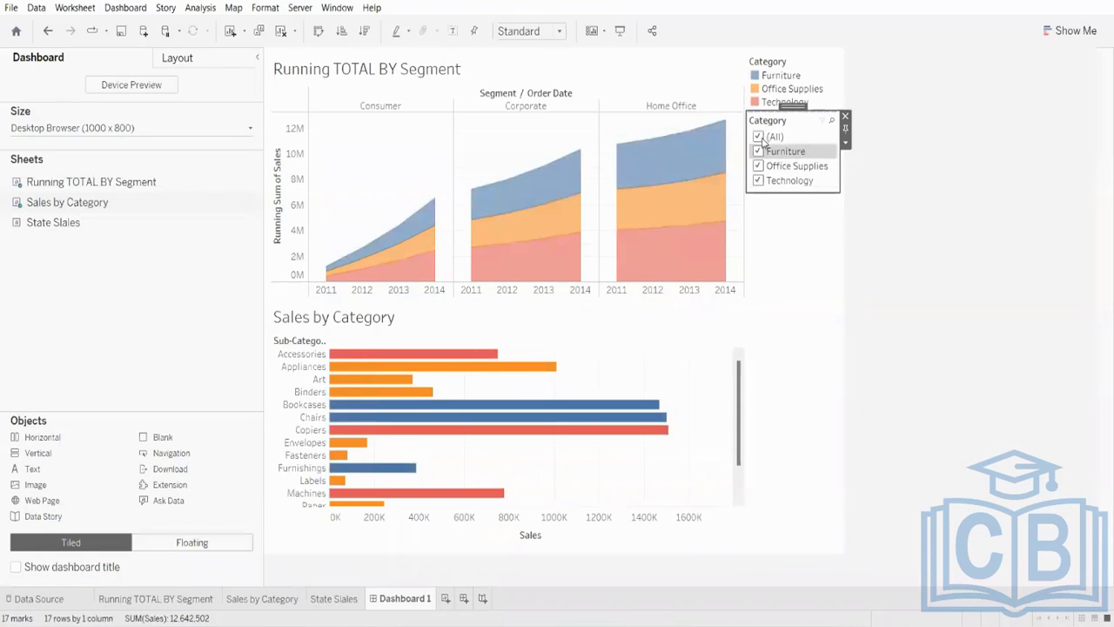
{"action": "left_click", "coordinate": [757, 139]}
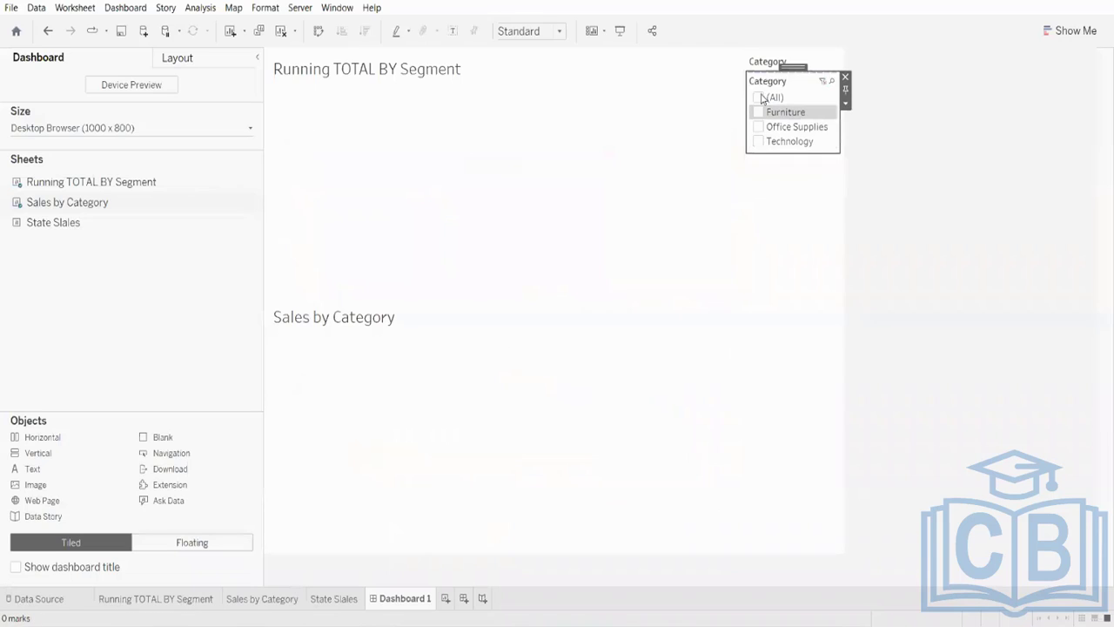
{"action": "left_click", "coordinate": [759, 97]}
{"action": "left_click", "coordinate": [924, 295]}
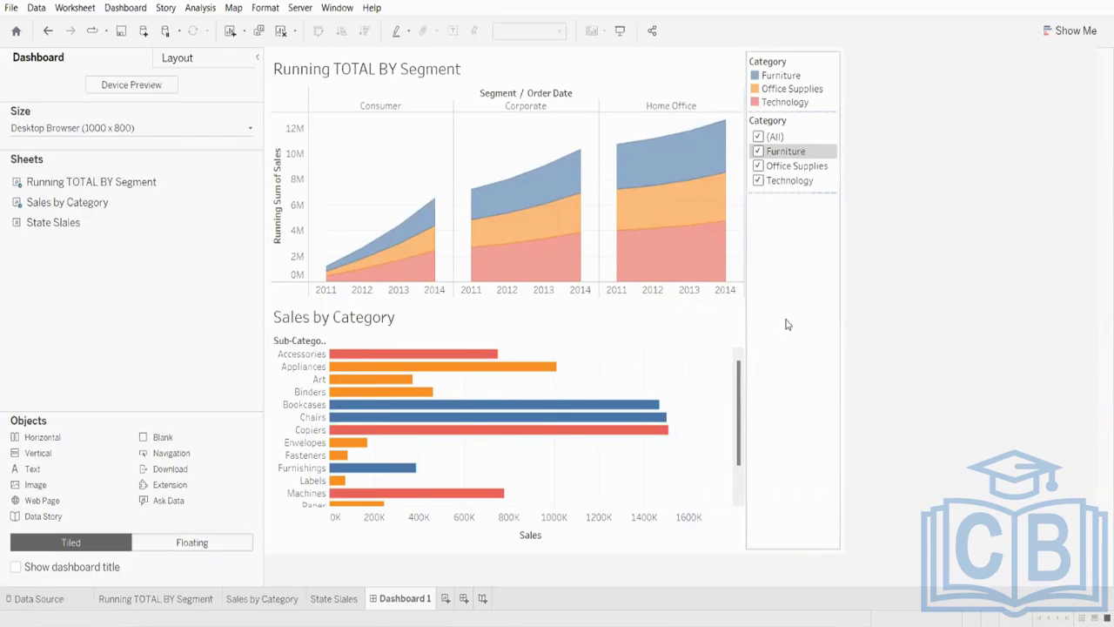
- Test the shared Category filter by toggling individual categories and all of them at once, ending with only Technology selected
{"action": "left_click", "coordinate": [758, 153]}
{"action": "left_click", "coordinate": [759, 153]}
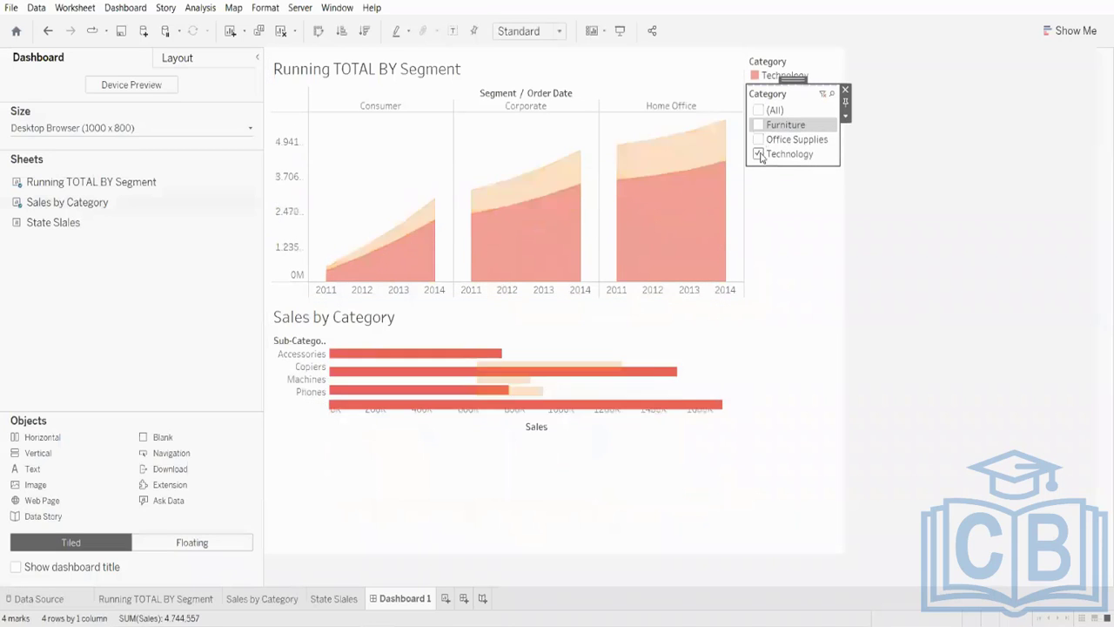
{"action": "left_click", "coordinate": [759, 126]}
{"action": "left_click", "coordinate": [760, 124]}
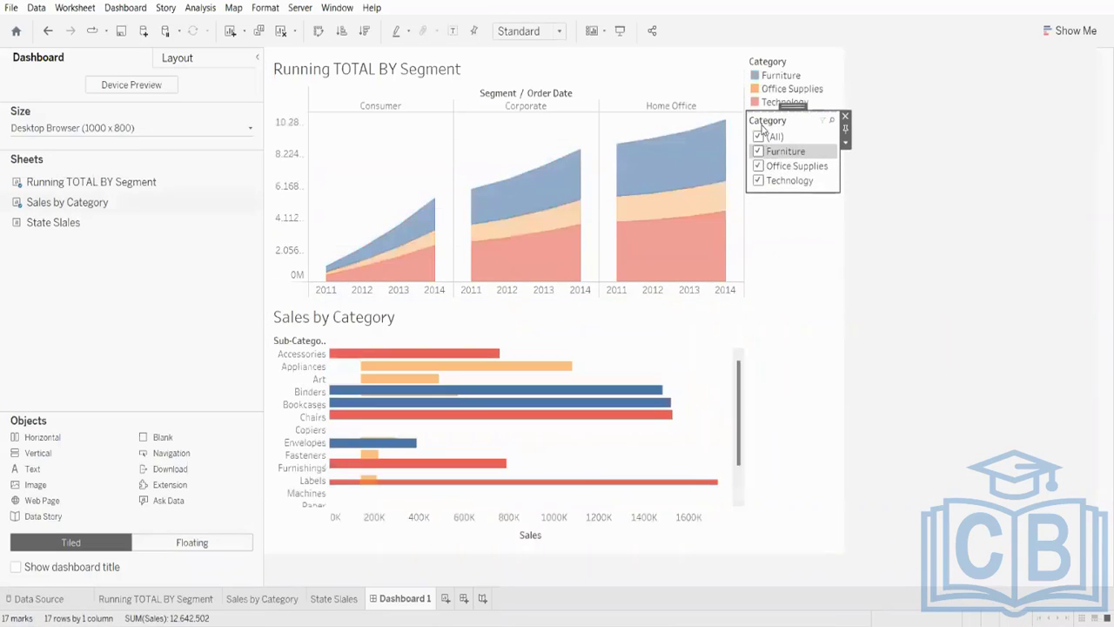
{"action": "left_click", "coordinate": [758, 138]}
{"action": "left_click", "coordinate": [757, 100]}
{"action": "left_click", "coordinate": [759, 152]}
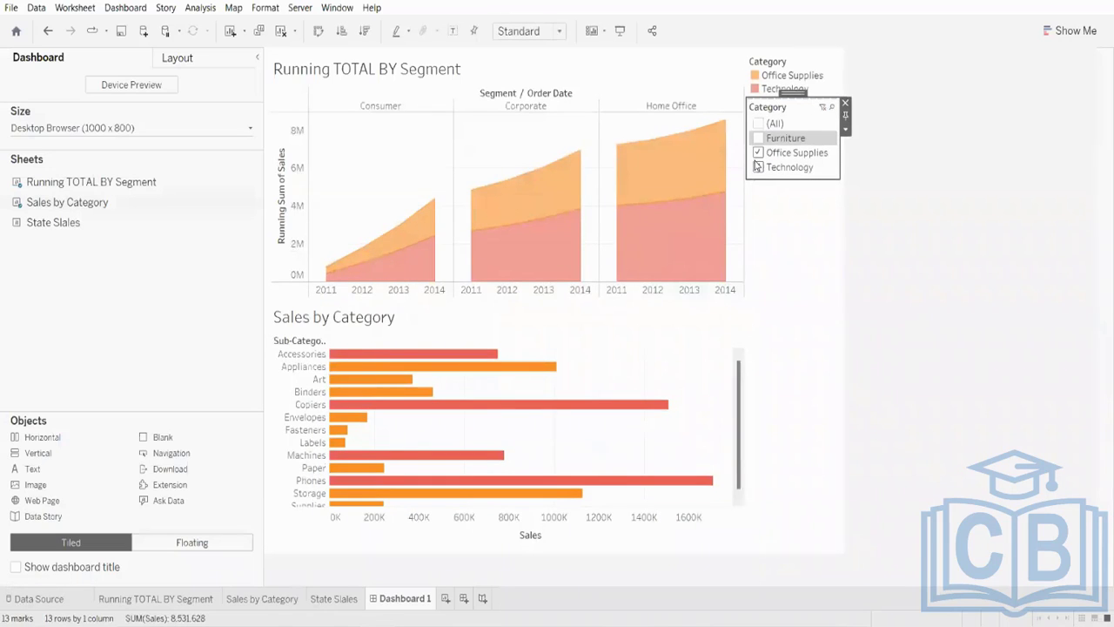
{"action": "left_click", "coordinate": [758, 139]}
{"action": "left_click", "coordinate": [759, 180]}
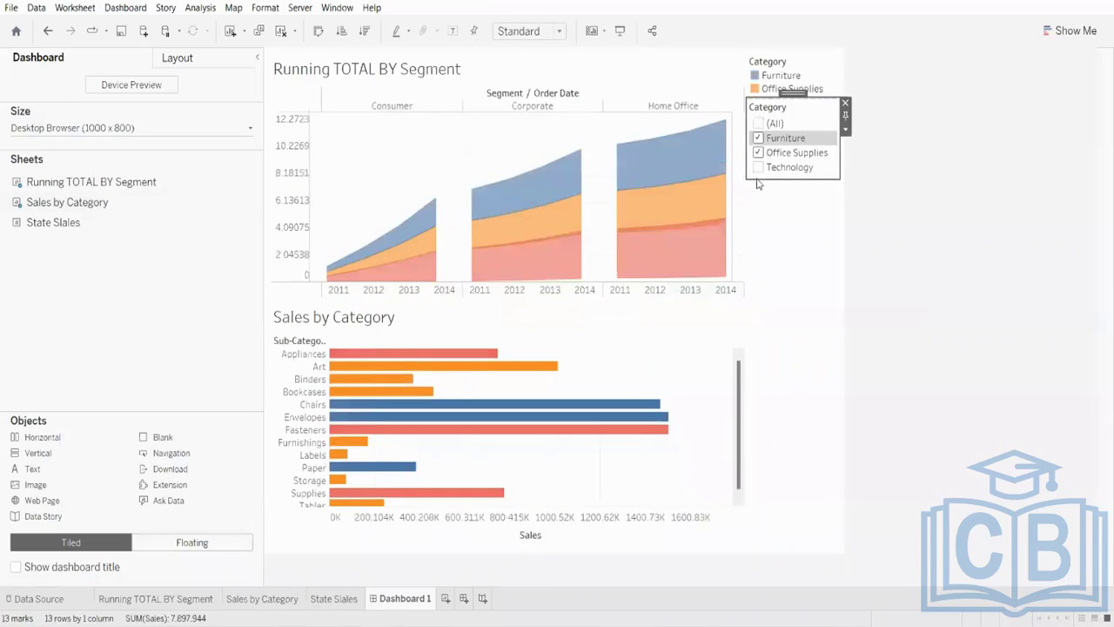
{"action": "left_click", "coordinate": [758, 168]}
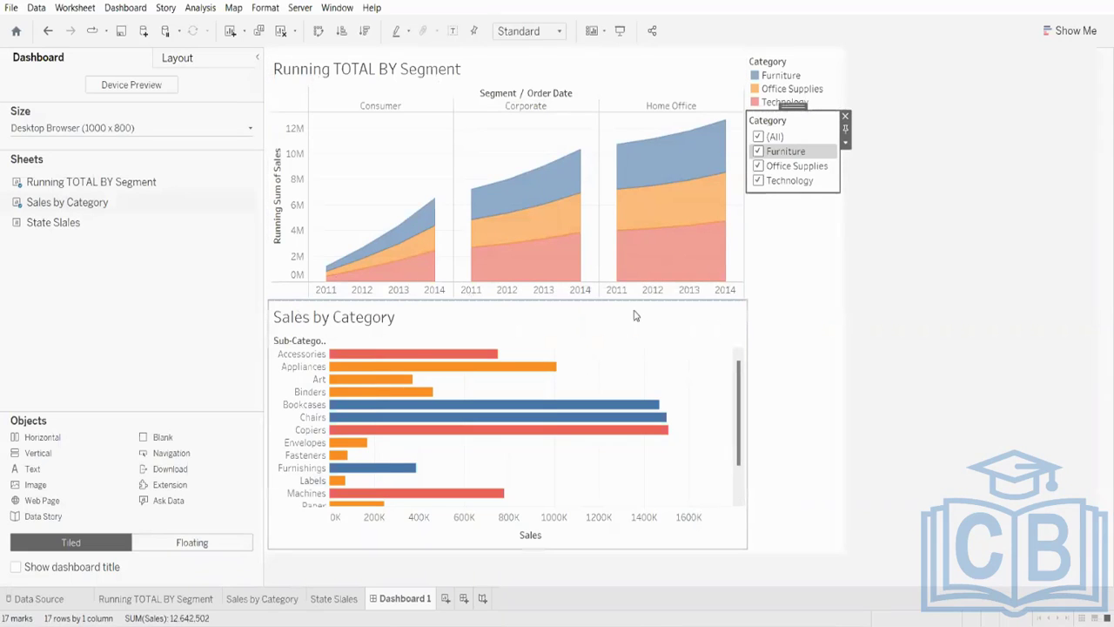
{"action": "left_click", "coordinate": [758, 137]}
{"action": "left_click", "coordinate": [758, 152]}
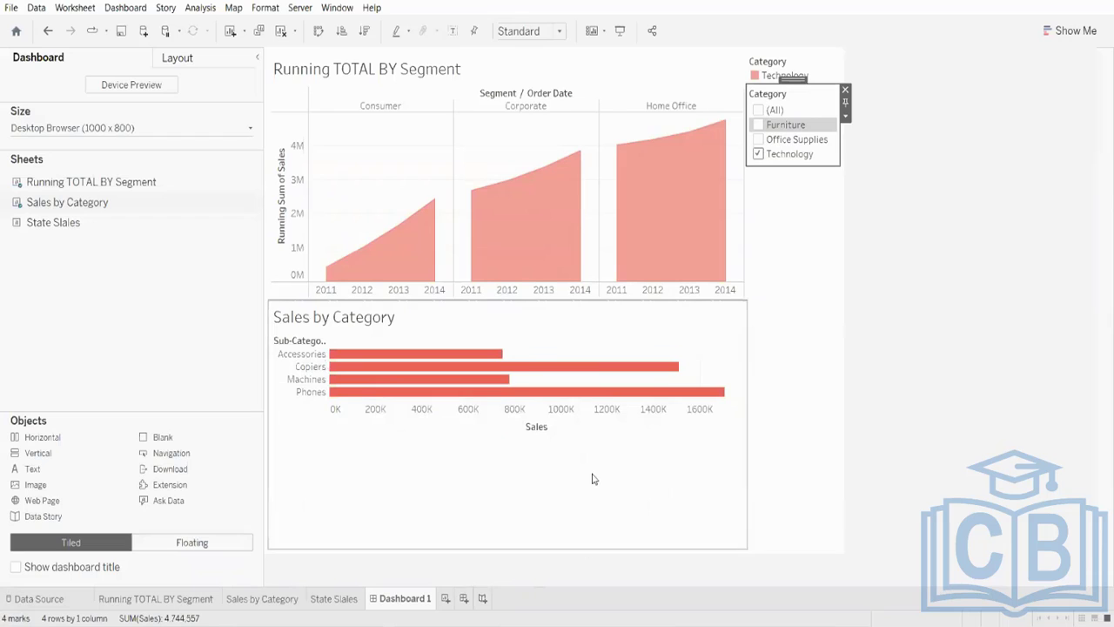
- Clear the dashboard and stack Running TOTAL BY Segment above Sales by Category inside a Vertical container
{"action": "left_click", "coordinate": [517, 533]}
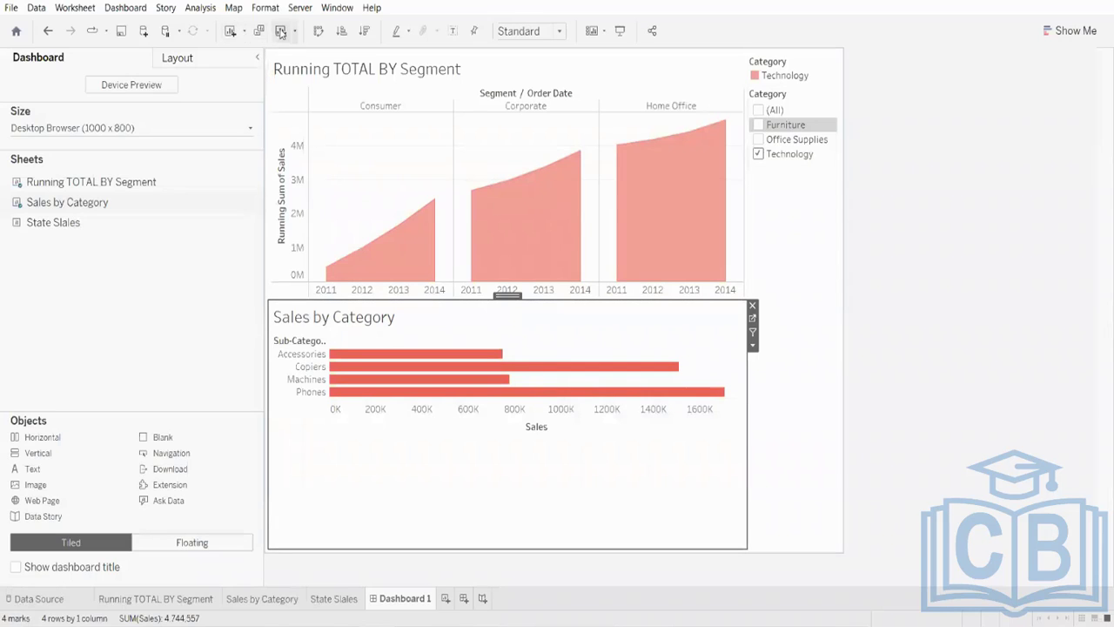
{"action": "left_click", "coordinate": [280, 32]}
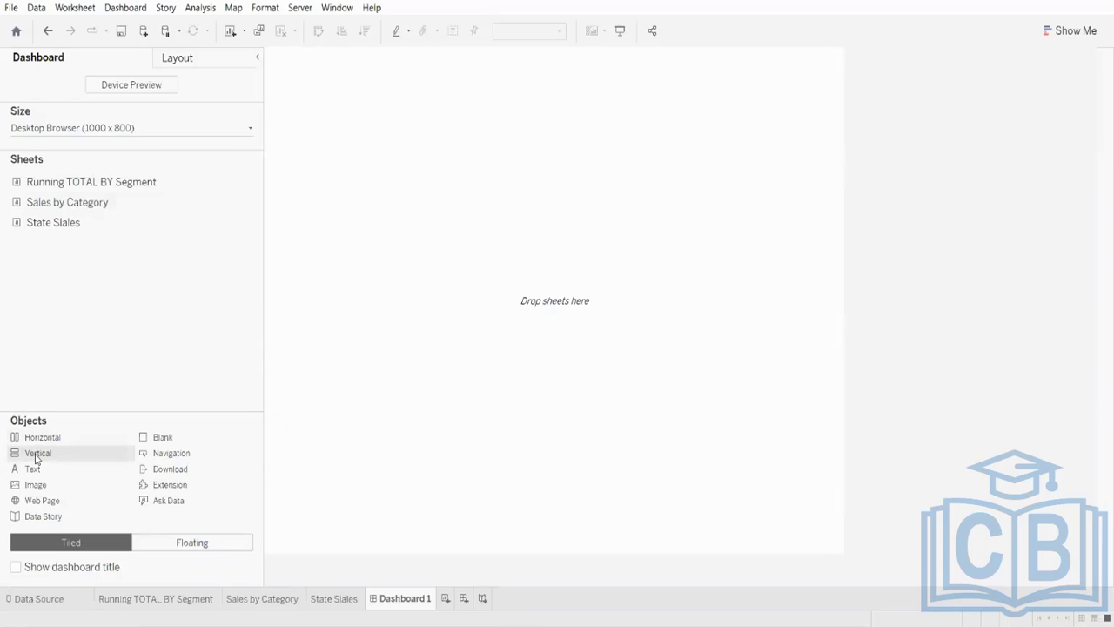
{"action": "left_click_drag", "start_coordinate": [35, 459], "coordinate": [392, 325]}
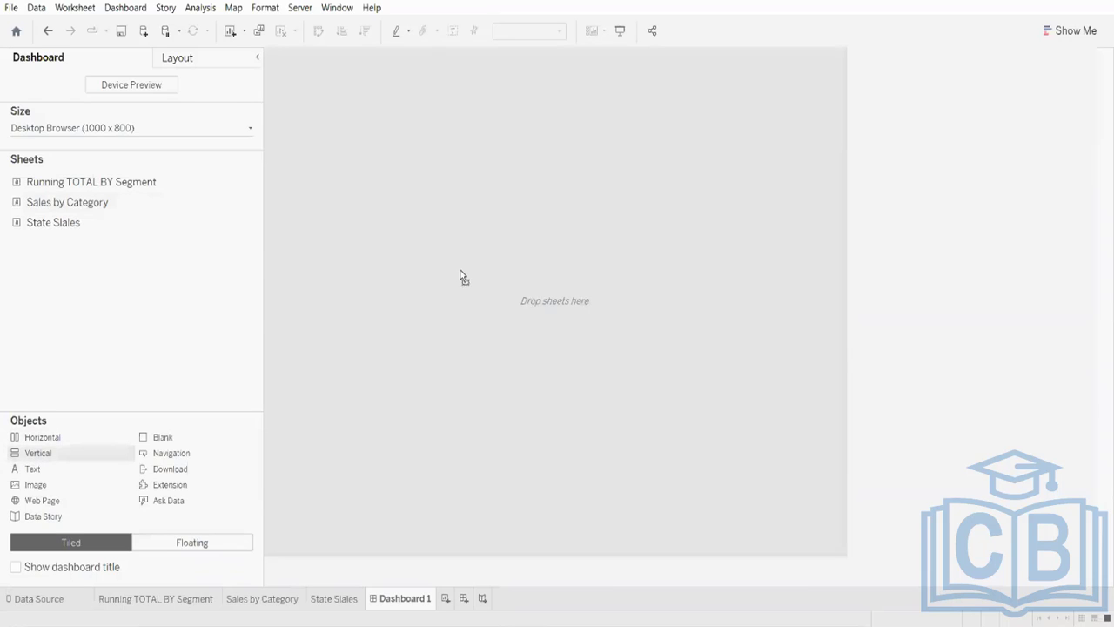
{"action": "left_click_drag", "start_coordinate": [460, 277], "coordinate": [461, 276]}
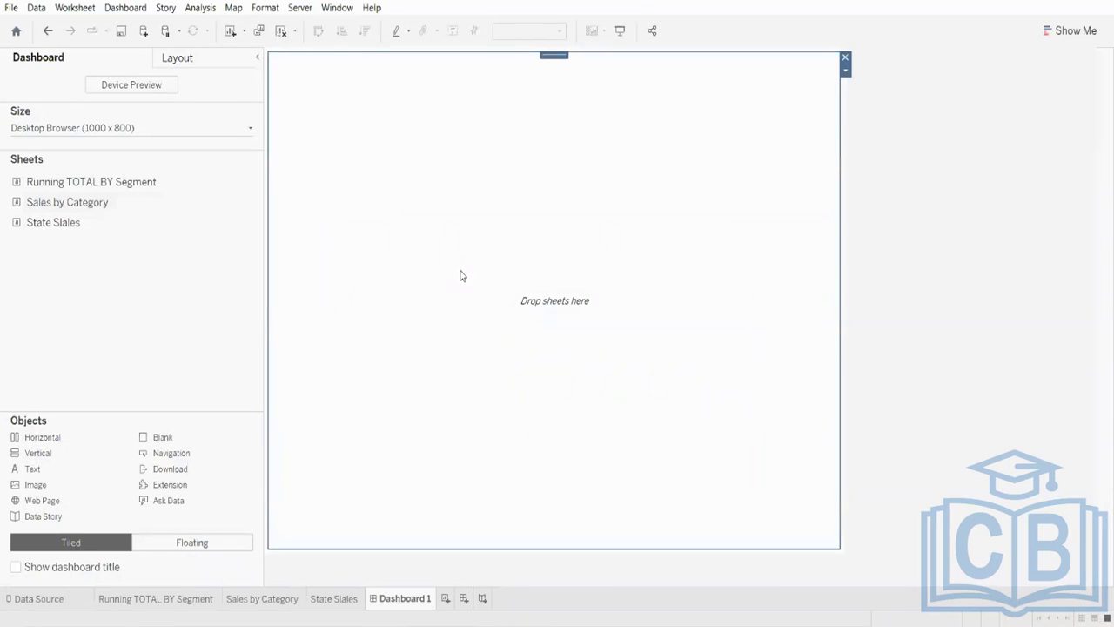
{"action": "left_click", "coordinate": [470, 209]}
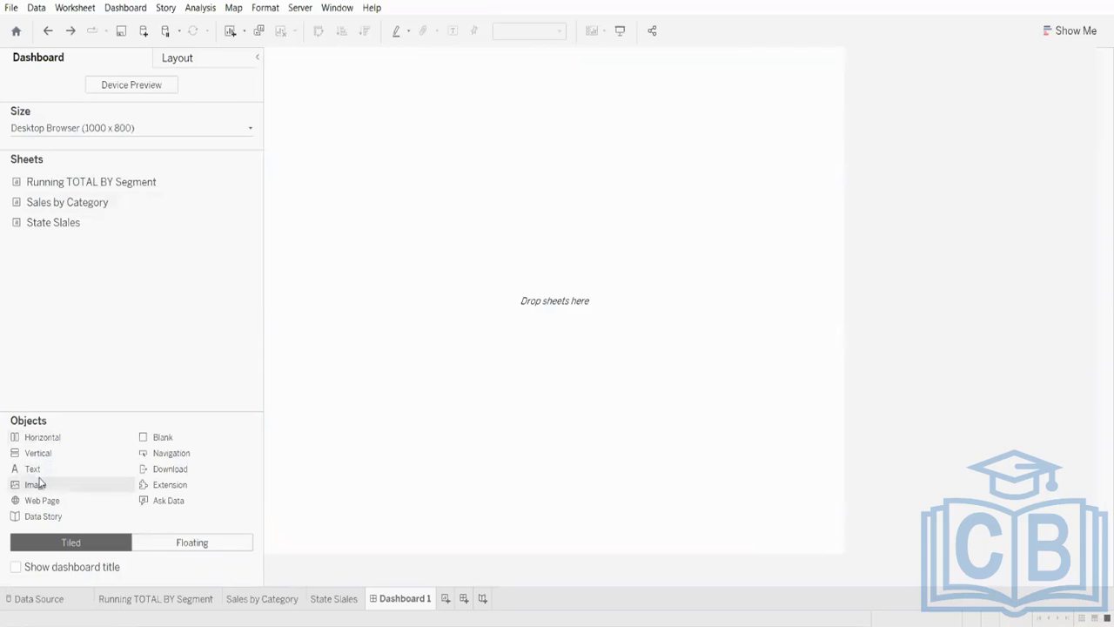
{"action": "left_click_drag", "start_coordinate": [38, 459], "coordinate": [476, 283]}
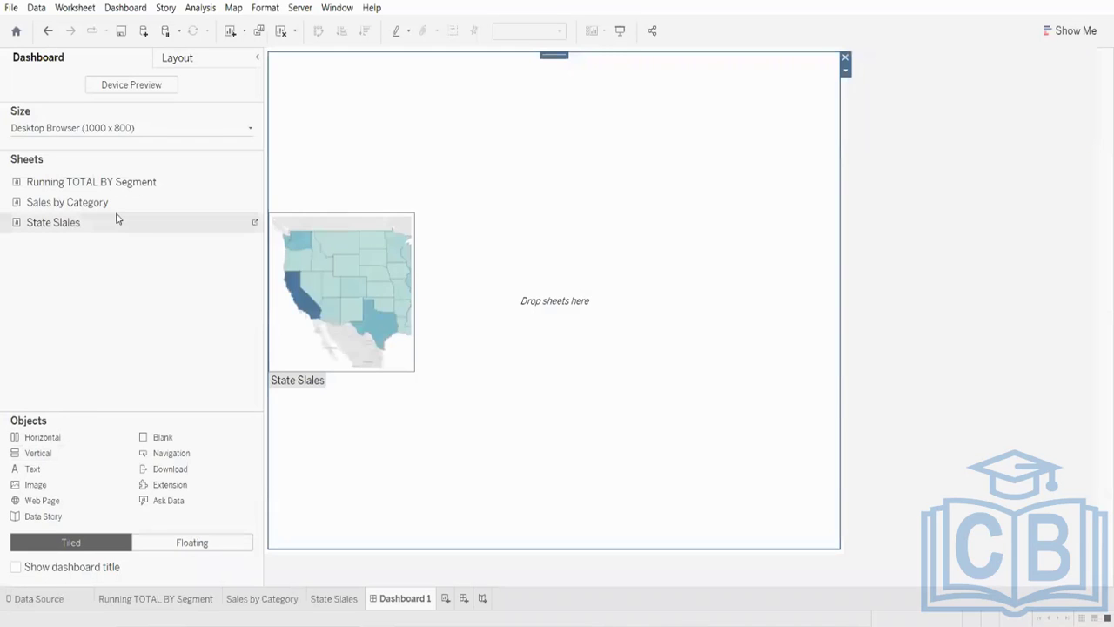
{"action": "left_click_drag", "start_coordinate": [101, 188], "coordinate": [463, 213]}
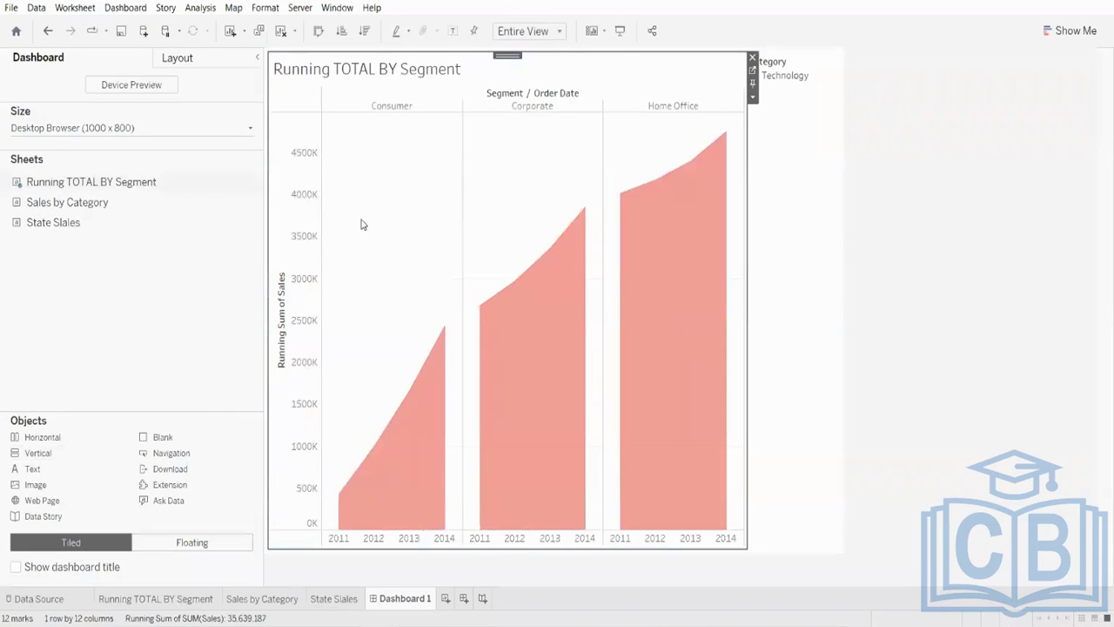
{"action": "left_click_drag", "start_coordinate": [485, 386], "coordinate": [489, 389]}
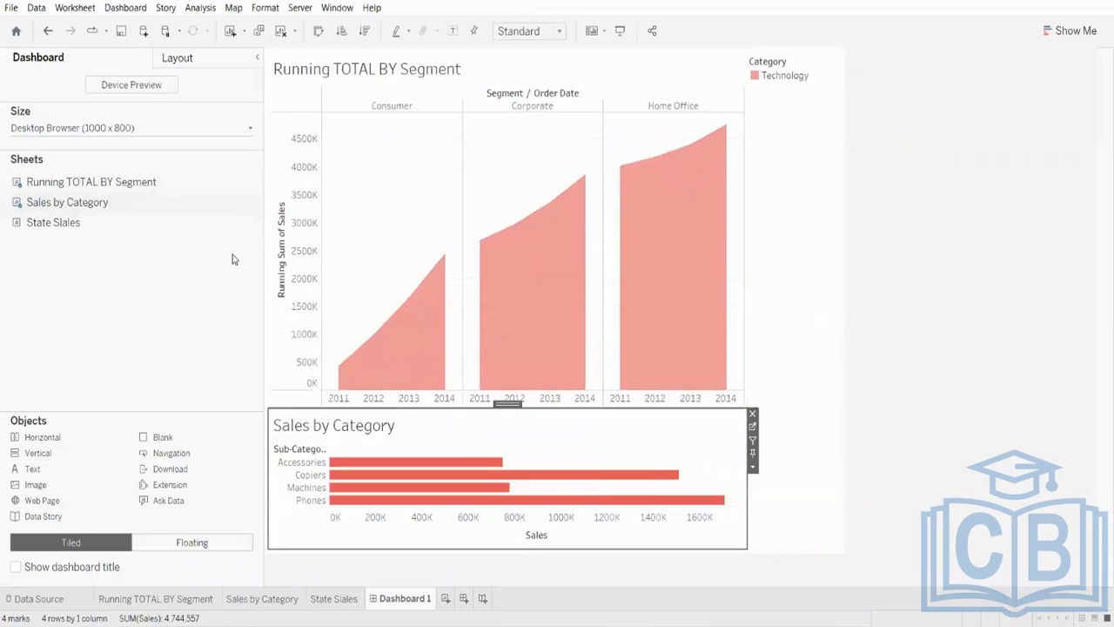
- Show the Category filter of the Sales by Category chart on the dashboard and select all categories in it
{"action": "right_click", "coordinate": [505, 411]}
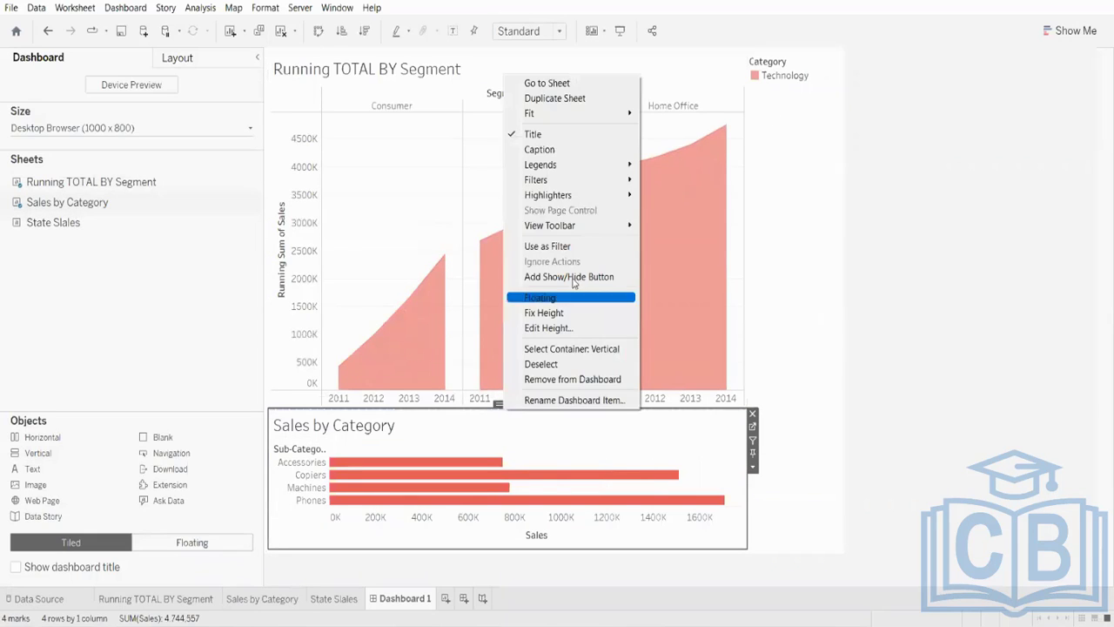
{"action": "mouse_move", "coordinate": [614, 182]}
{"action": "left_click", "coordinate": [680, 206]}
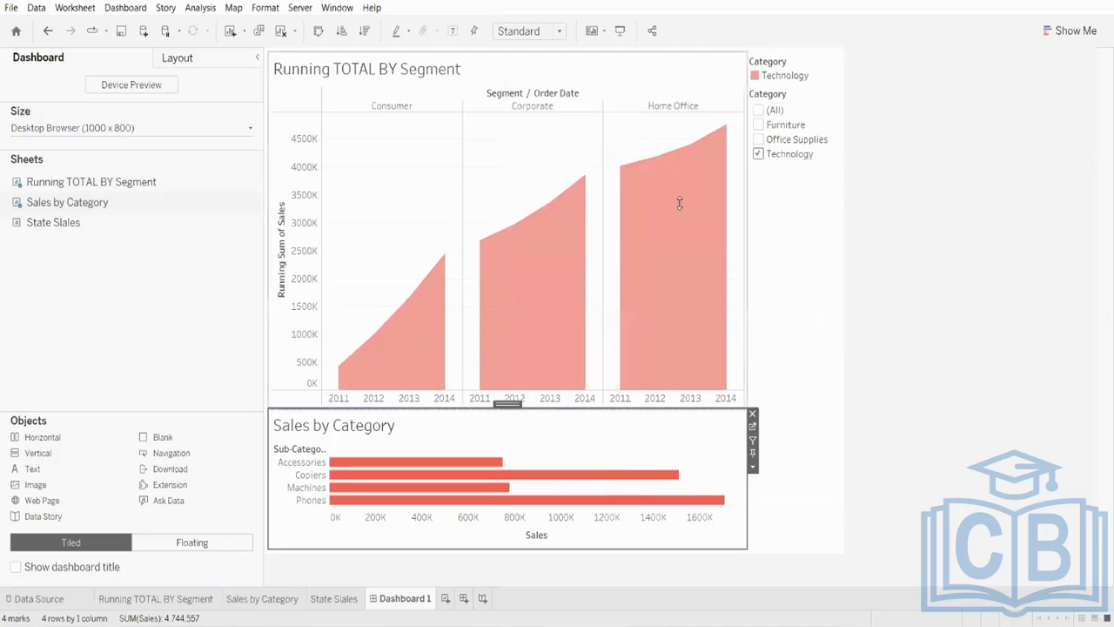
{"action": "left_click", "coordinate": [762, 110]}
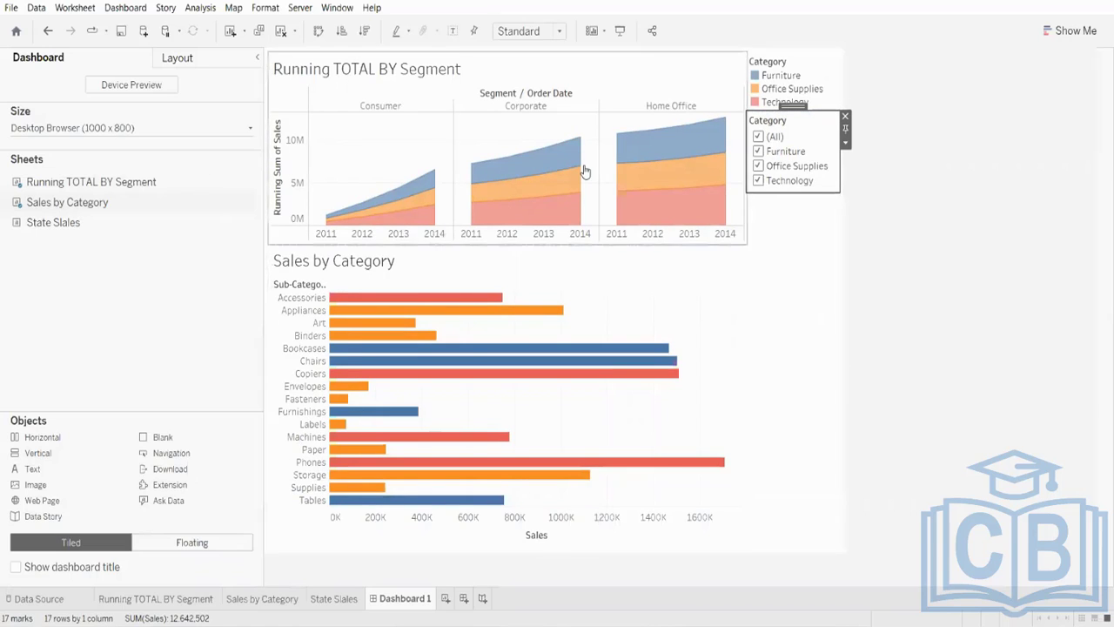
- Test the shared Category filter by excluding and re-including Furniture and Office Supplies, and by clearing and reselecting all categories
{"action": "left_click", "coordinate": [758, 152]}
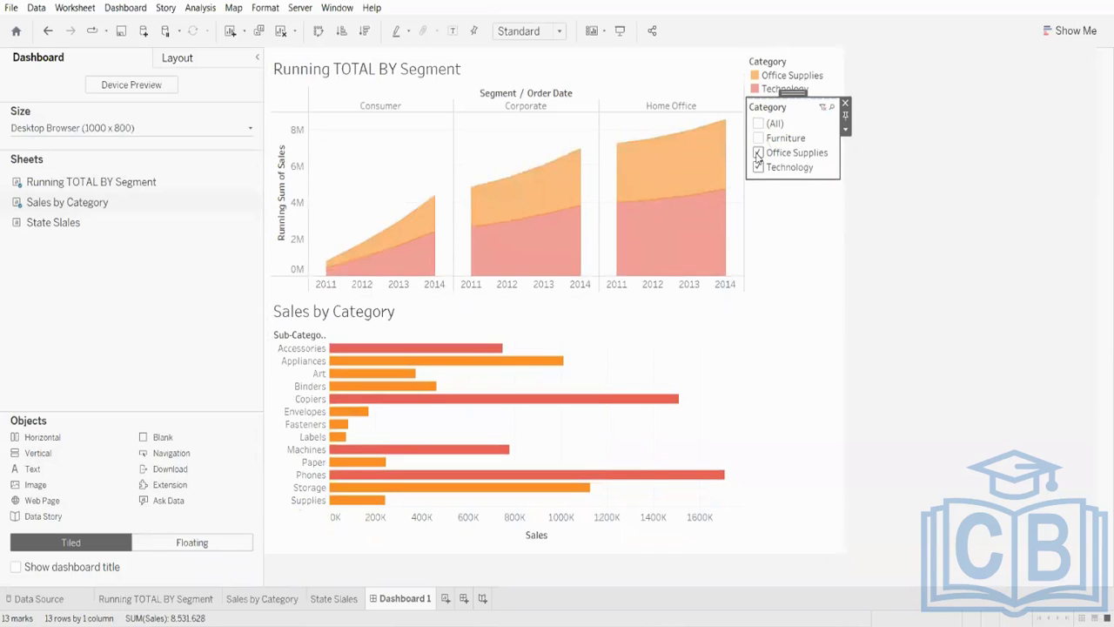
{"action": "left_click", "coordinate": [758, 153]}
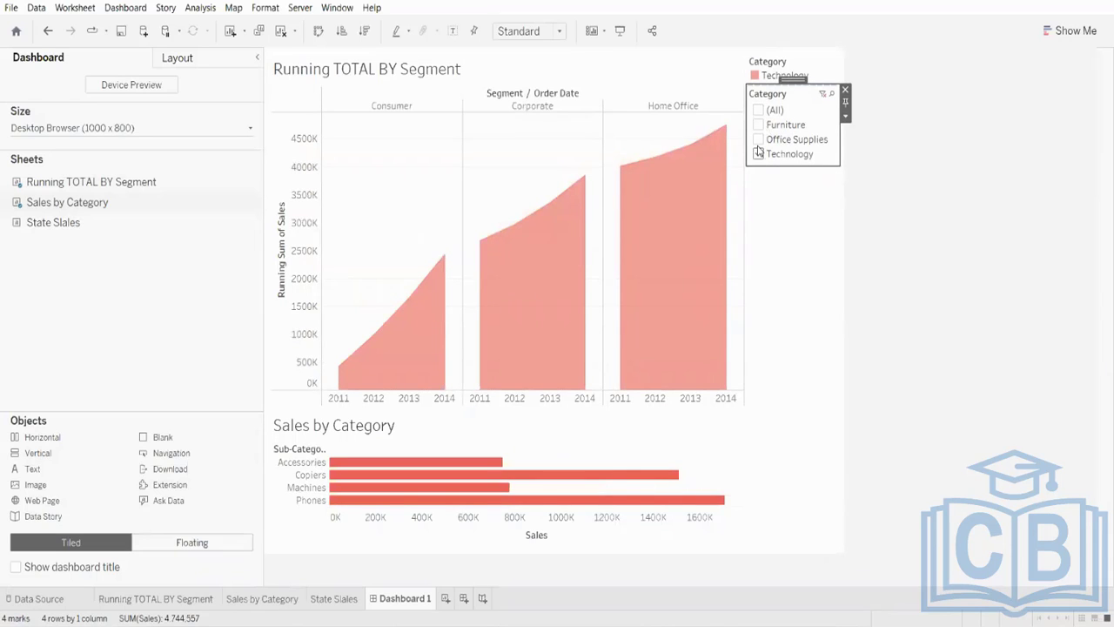
{"action": "left_click", "coordinate": [758, 141]}
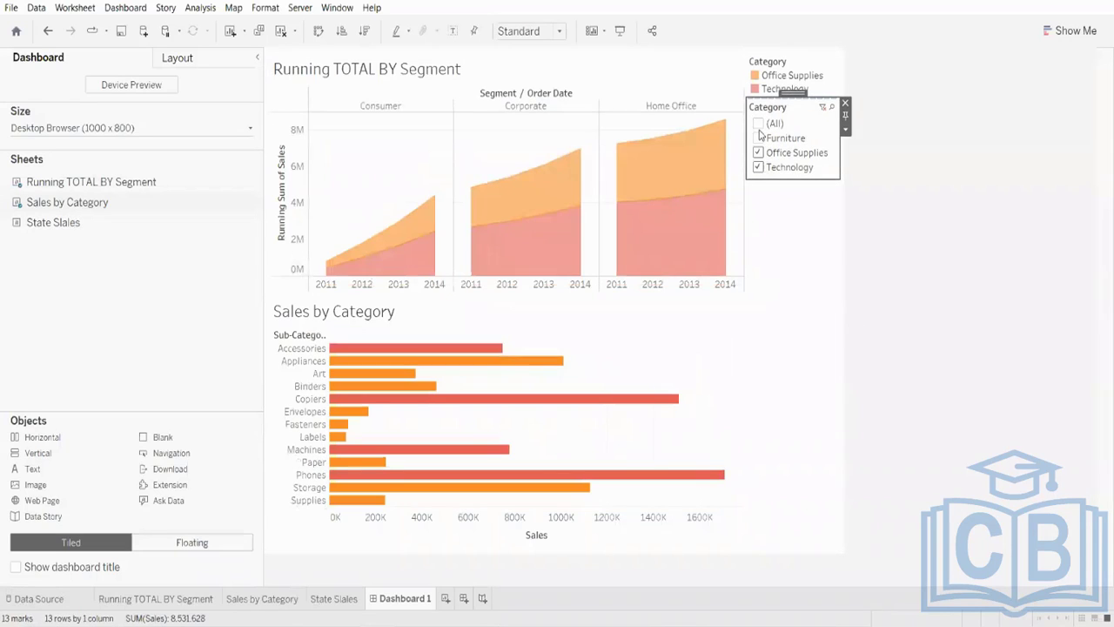
{"action": "left_click", "coordinate": [758, 139]}
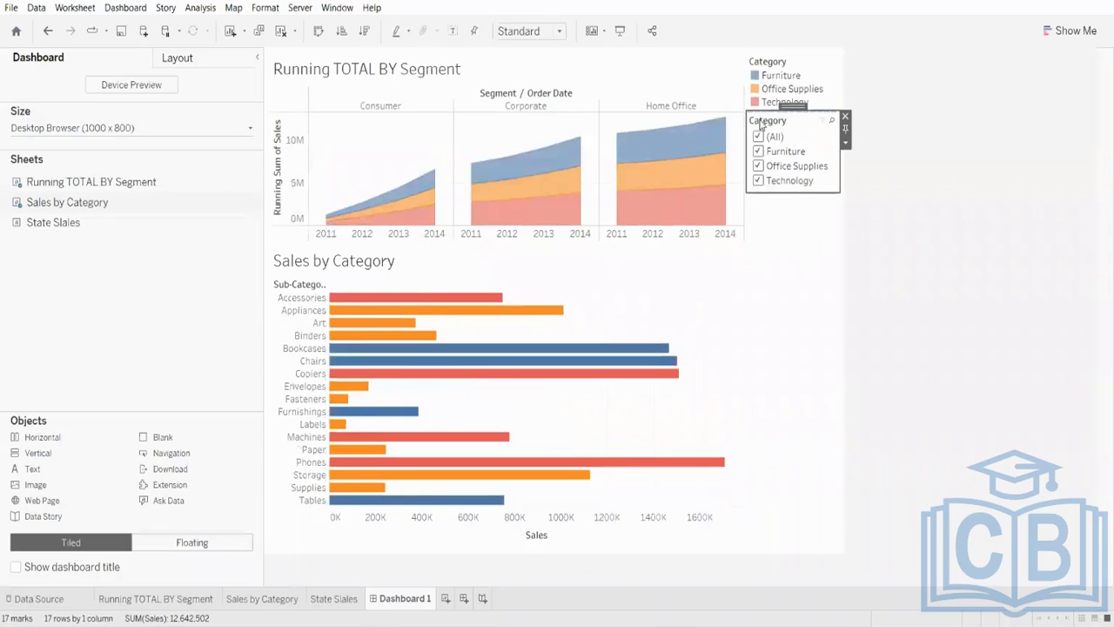
{"action": "left_click", "coordinate": [759, 137]}
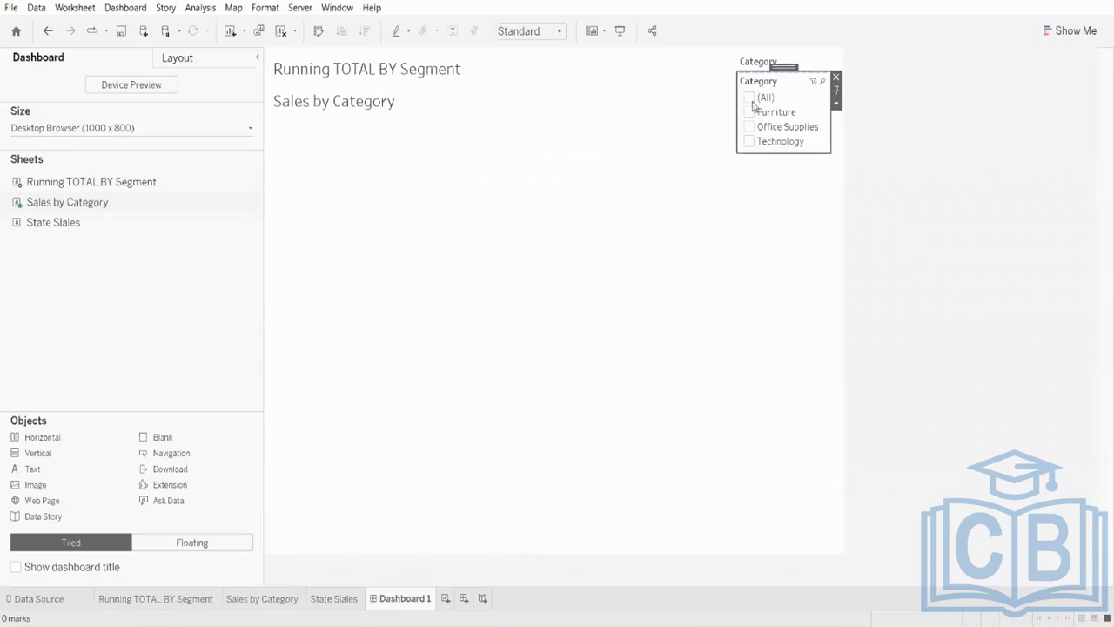
{"action": "left_click", "coordinate": [753, 100]}
- Compare both charts with only Technology and with only Office Supplies selected in the Category filter, ending with all categories selected
{"action": "left_click", "coordinate": [759, 139]}
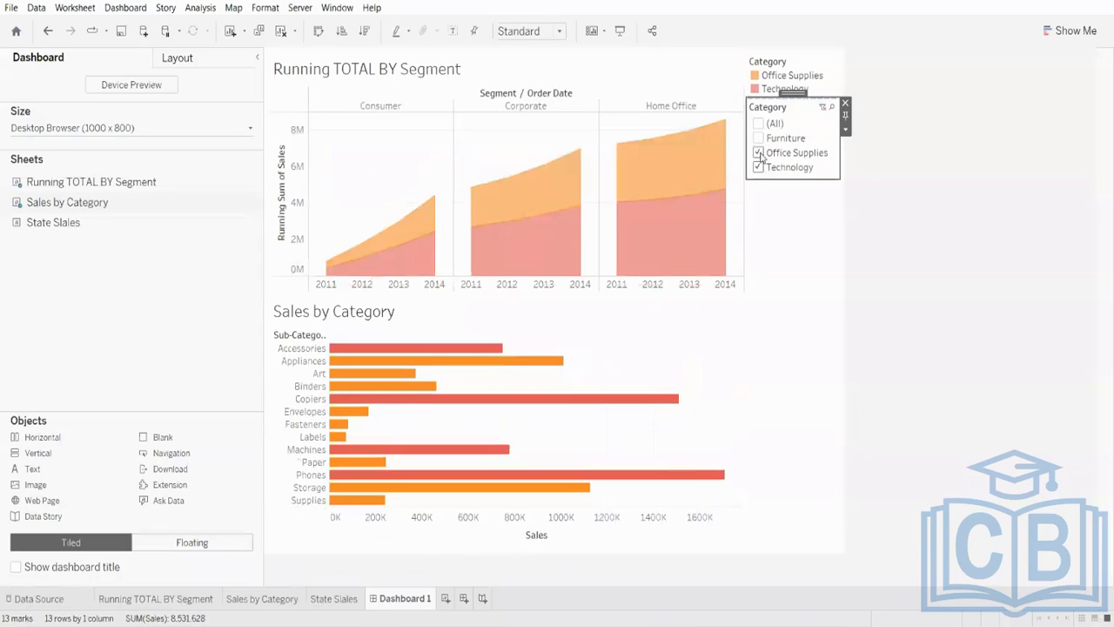
{"action": "left_click", "coordinate": [759, 153]}
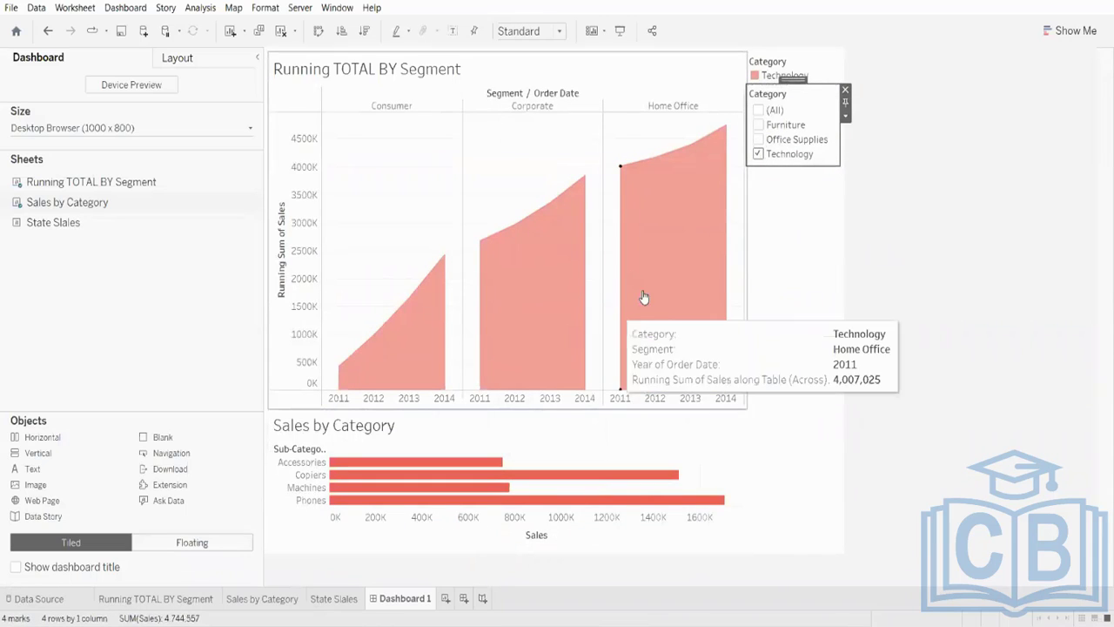
{"action": "left_click", "coordinate": [758, 140]}
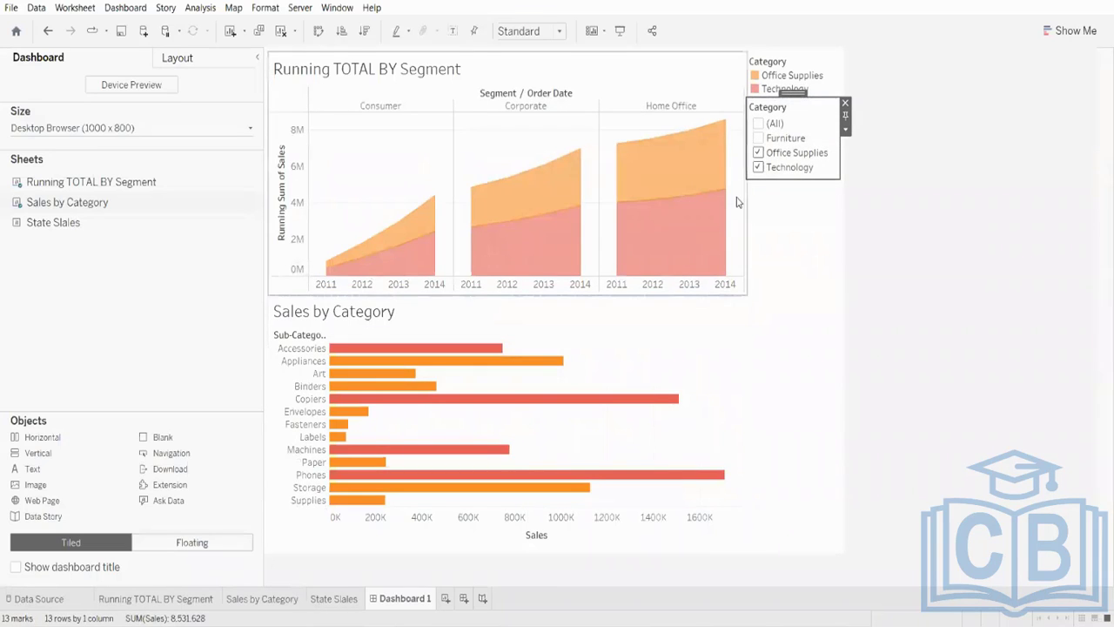
{"action": "left_click", "coordinate": [758, 167]}
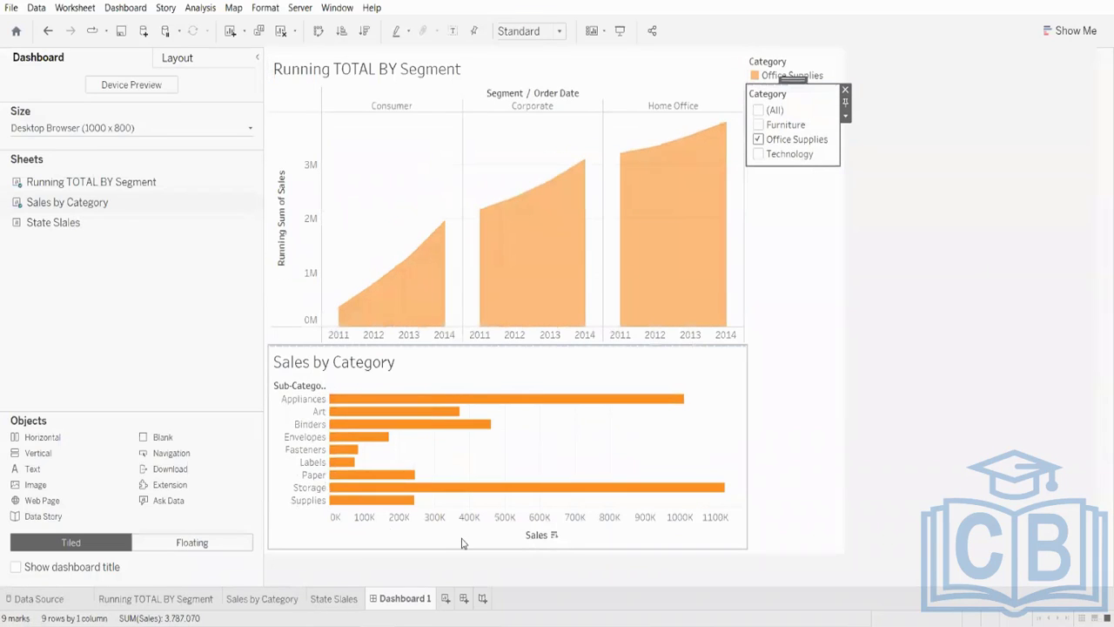
{"action": "left_click", "coordinate": [363, 129]}
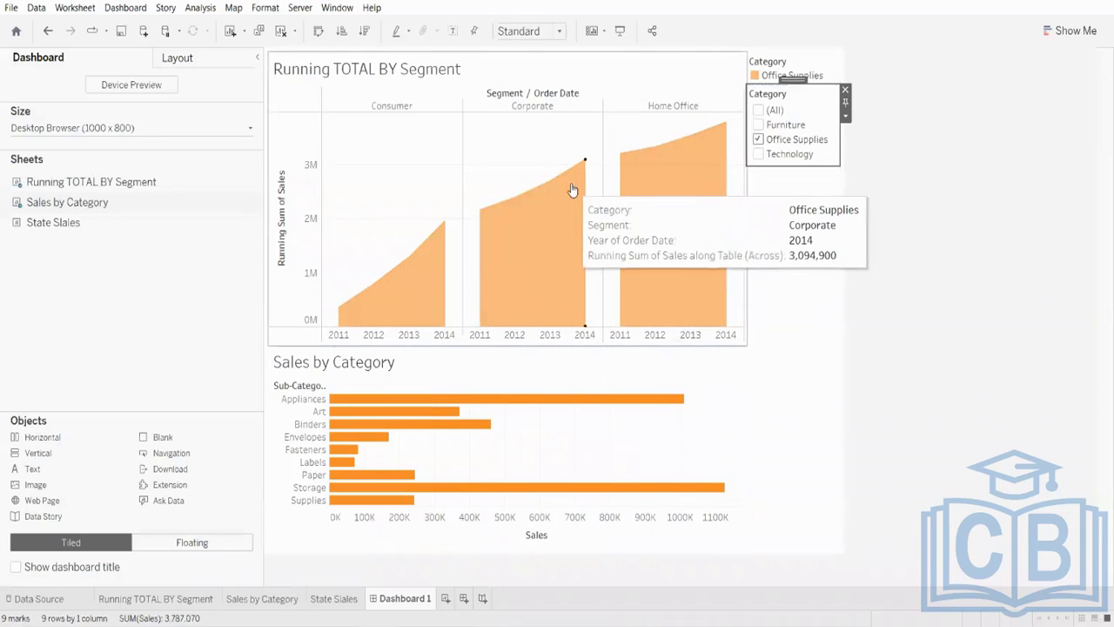
{"action": "mouse_move", "coordinate": [566, 220]}
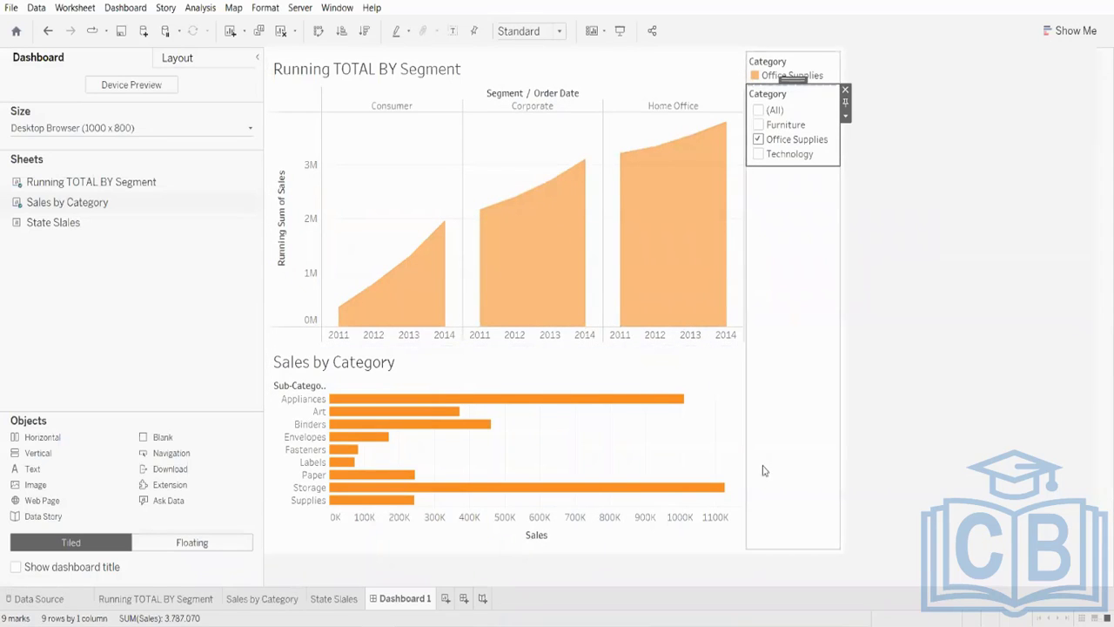
{"action": "left_click", "coordinate": [759, 154]}
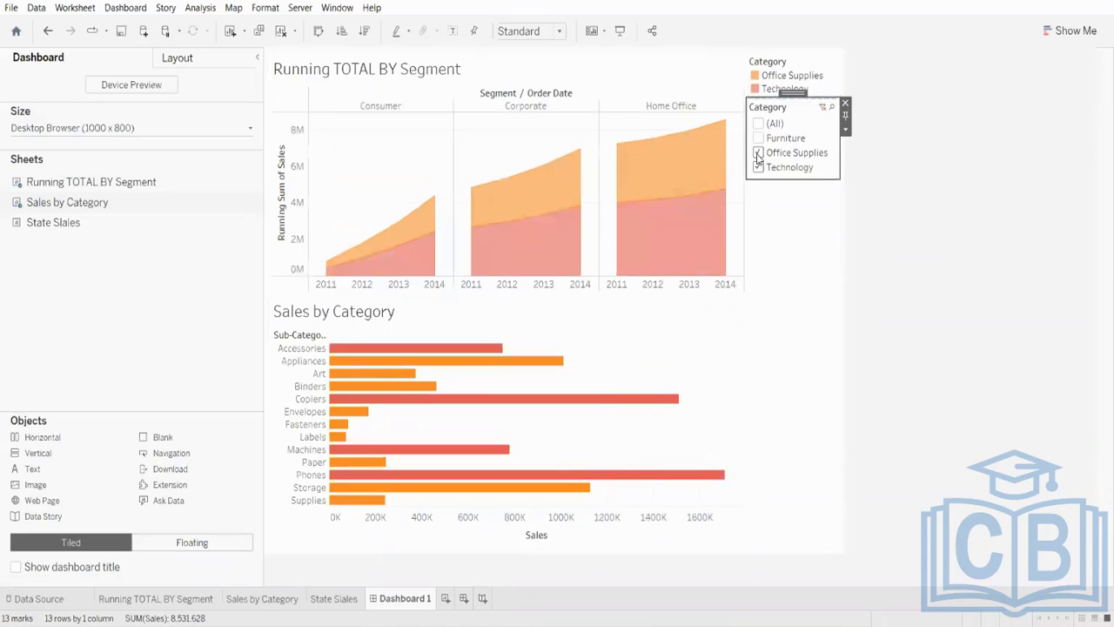
{"action": "left_click", "coordinate": [759, 140]}
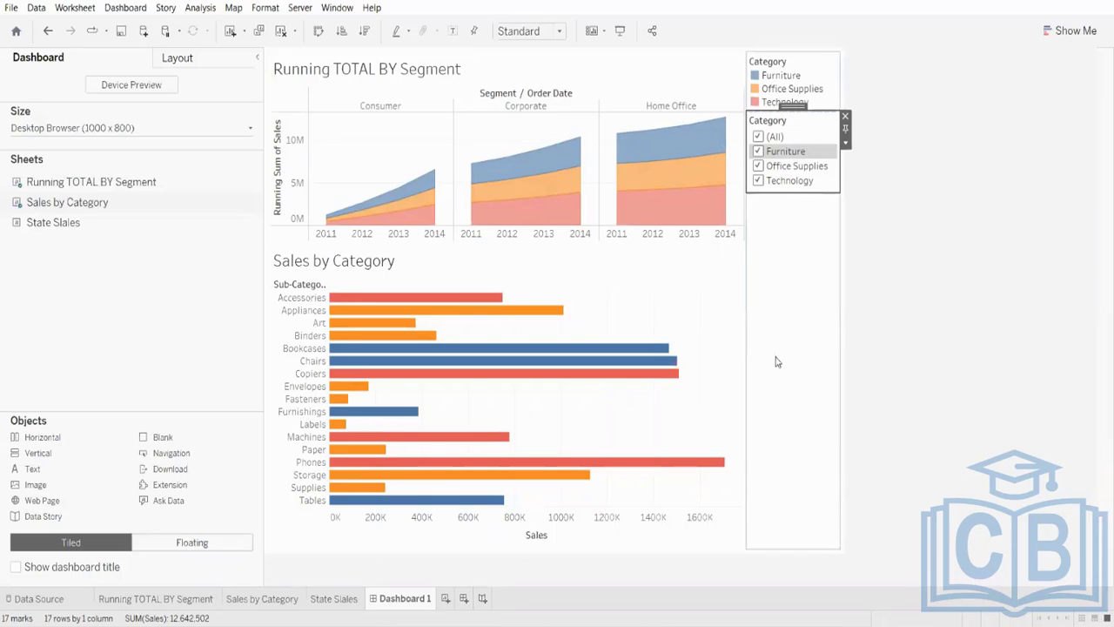
- Clear the dashboard and place only the Running TOTAL BY Segment sheet on it
{"action": "left_click", "coordinate": [281, 32]}
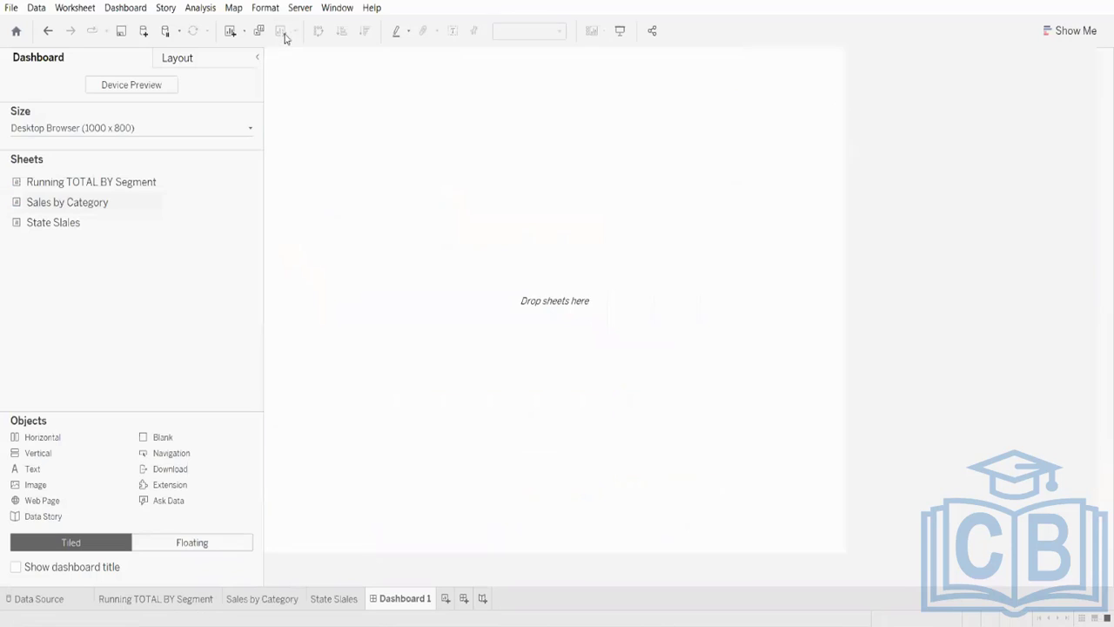
{"action": "left_click_drag", "start_coordinate": [144, 184], "coordinate": [376, 201]}
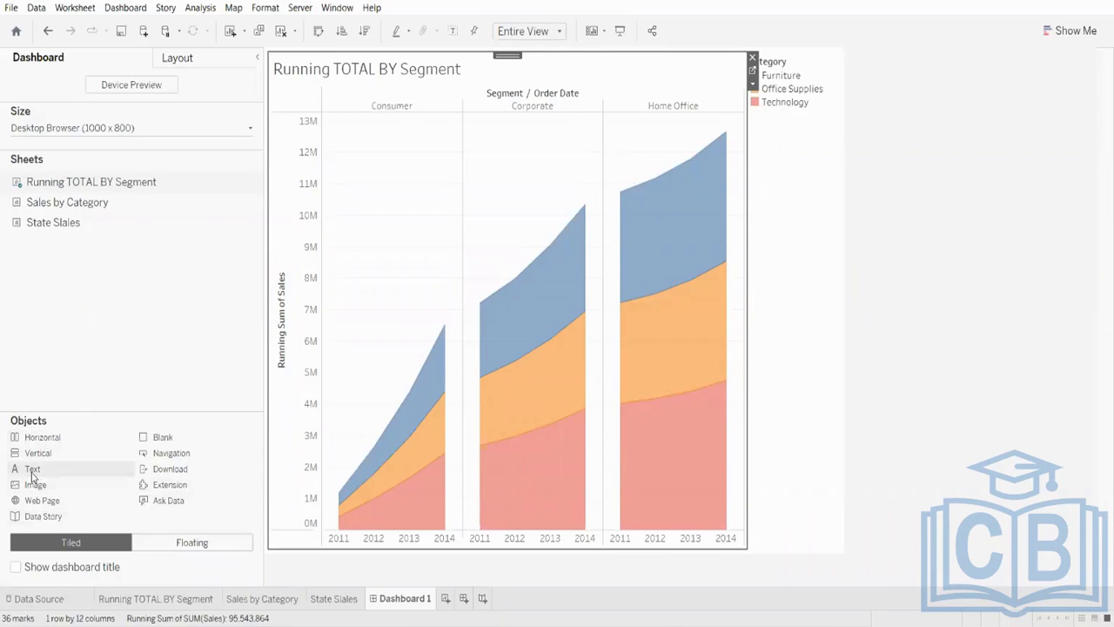
- Try adding a Text object and a Web Page object to the dashboard, cancelling each without entering content
{"action": "left_click_drag", "start_coordinate": [32, 476], "coordinate": [345, 398]}
{"action": "left_click", "coordinate": [706, 202]}
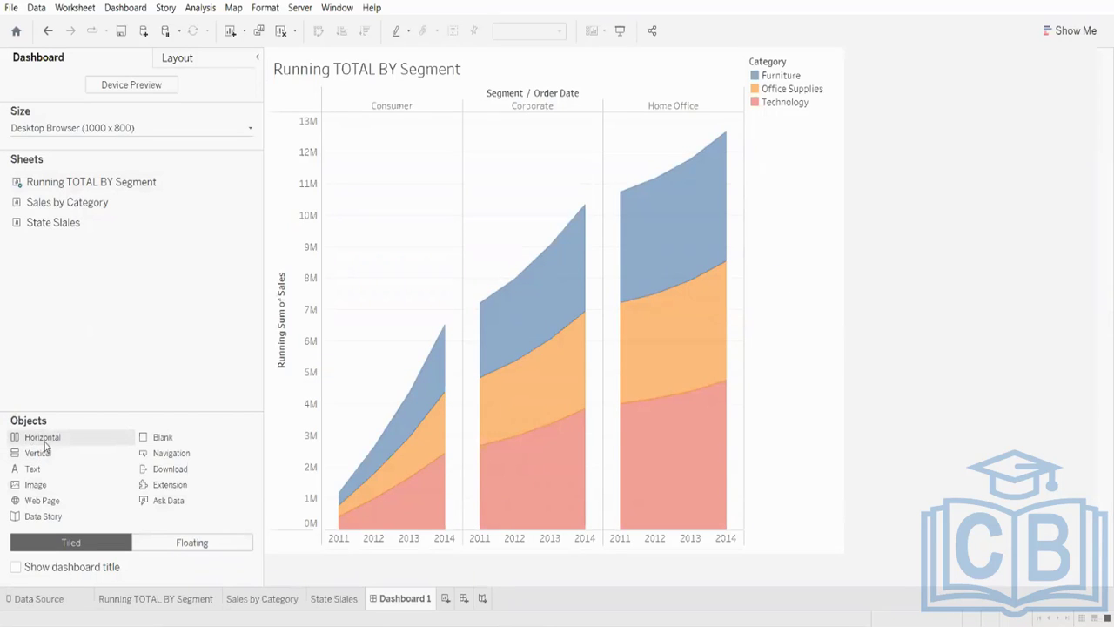
{"action": "mouse_move", "coordinate": [45, 444]}
{"action": "left_mouse_down"}
{"action": "mouse_move", "coordinate": [416, 368]}
{"action": "mouse_move", "coordinate": [2, 343]}
{"action": "left_mouse_up"}
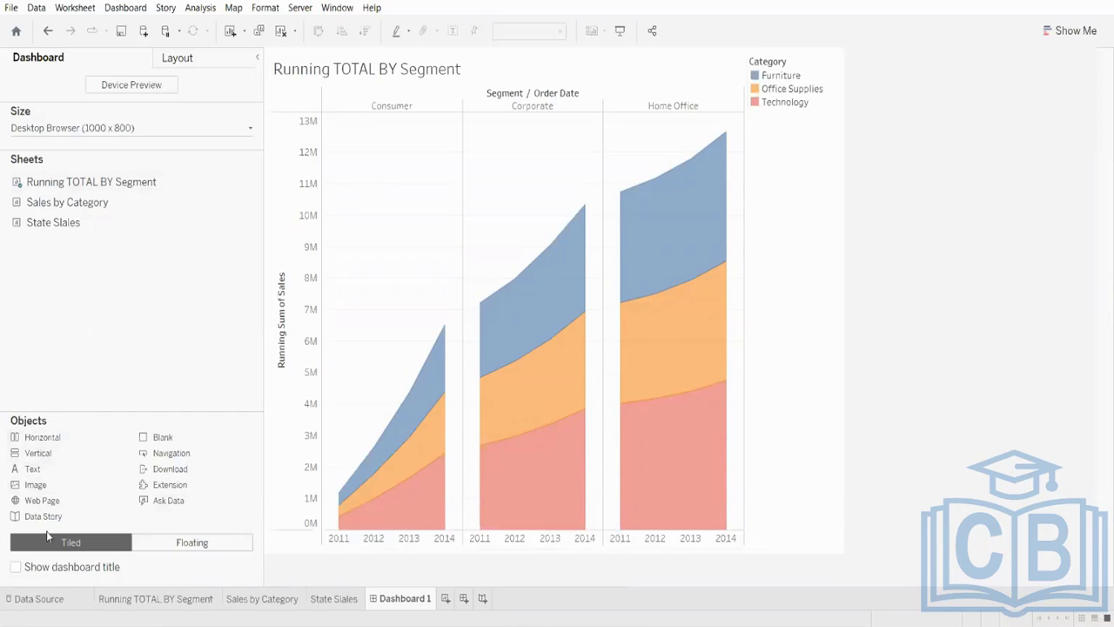
{"action": "left_click_drag", "start_coordinate": [46, 510], "coordinate": [387, 413]}
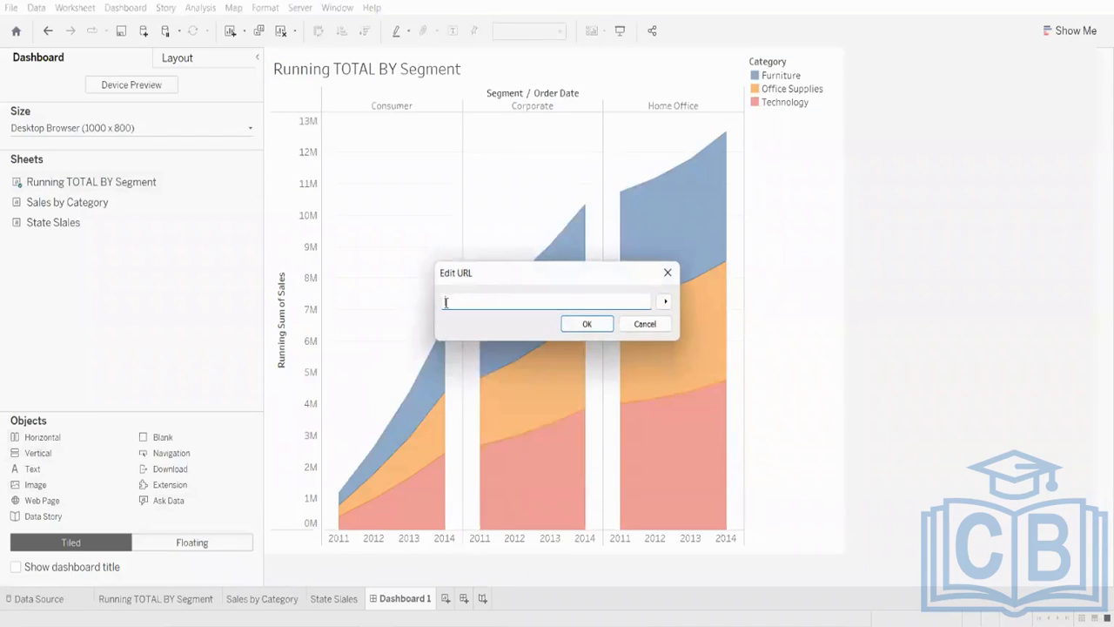
{"action": "left_click", "coordinate": [664, 275]}
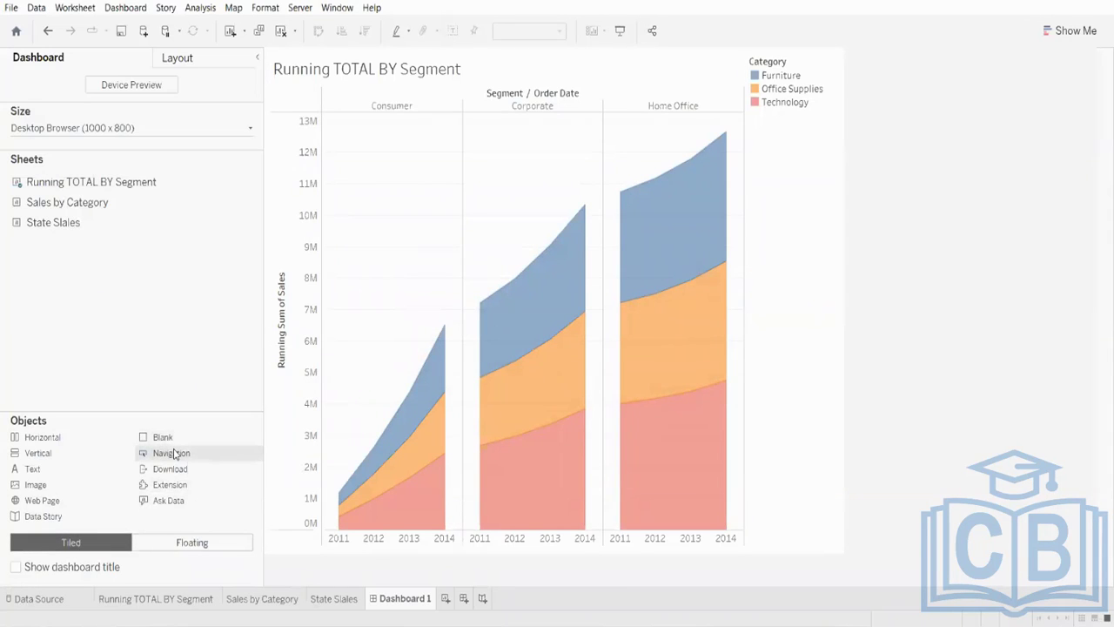
- Try a Navigation button beside the running total chart, view its available Navigate to targets, and remove it from the dashboard
{"action": "left_click_drag", "start_coordinate": [174, 453], "coordinate": [341, 409]}
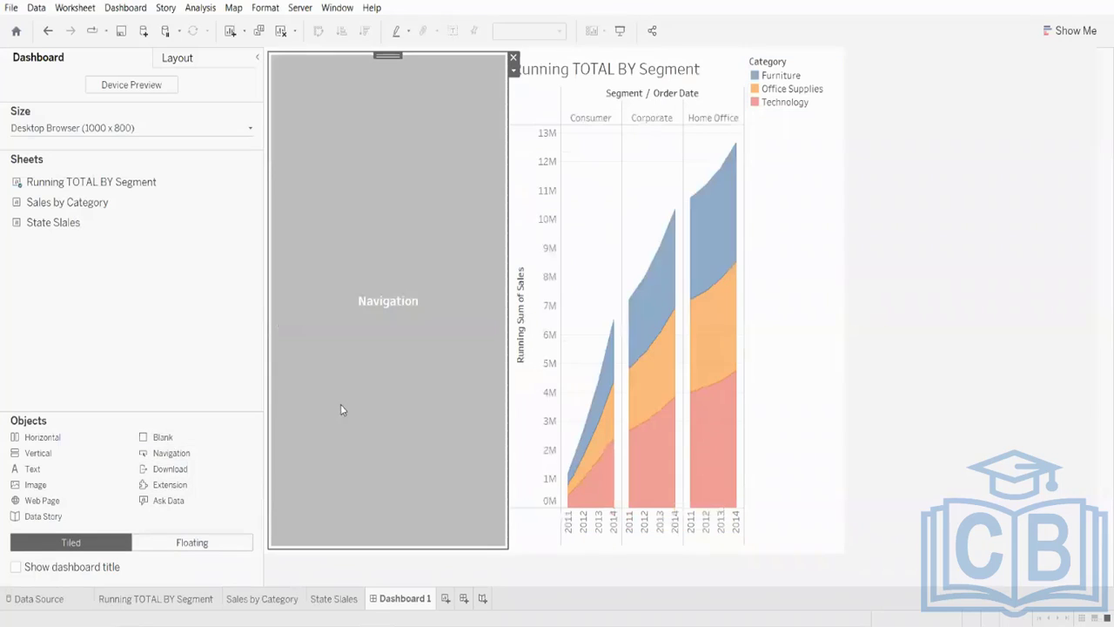
{"action": "right_click", "coordinate": [374, 266]}
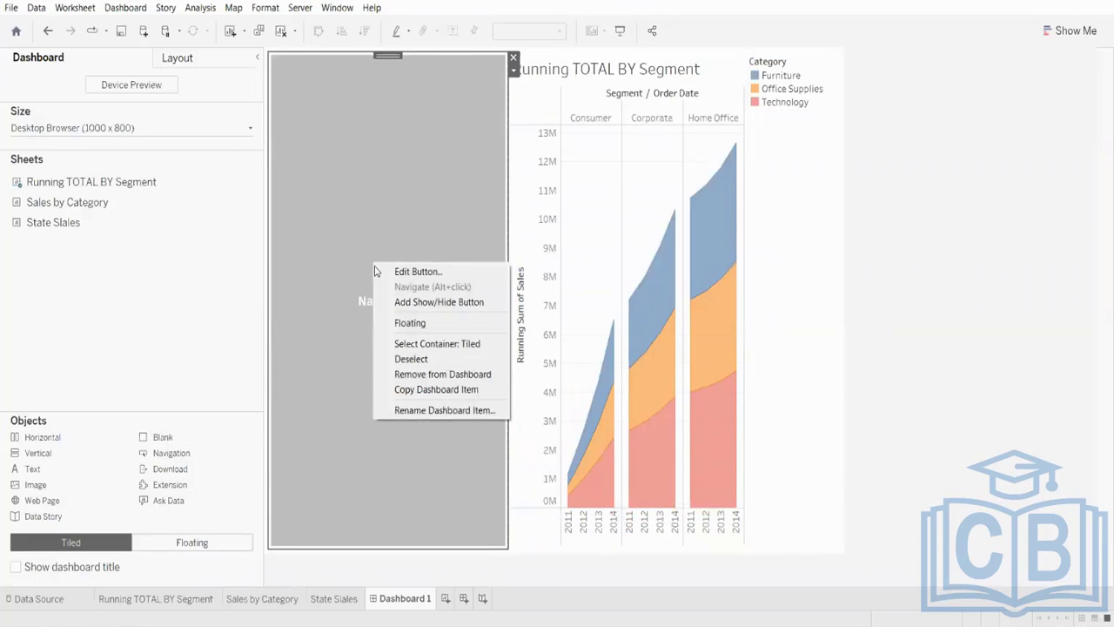
{"action": "left_click", "coordinate": [385, 273]}
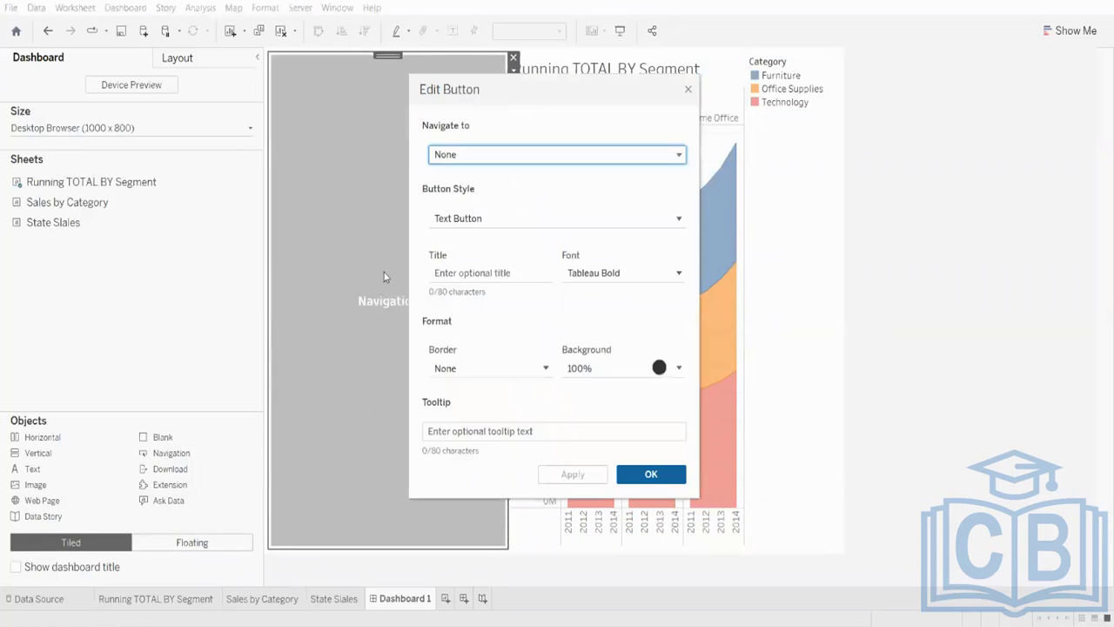
{"action": "left_click", "coordinate": [484, 163]}
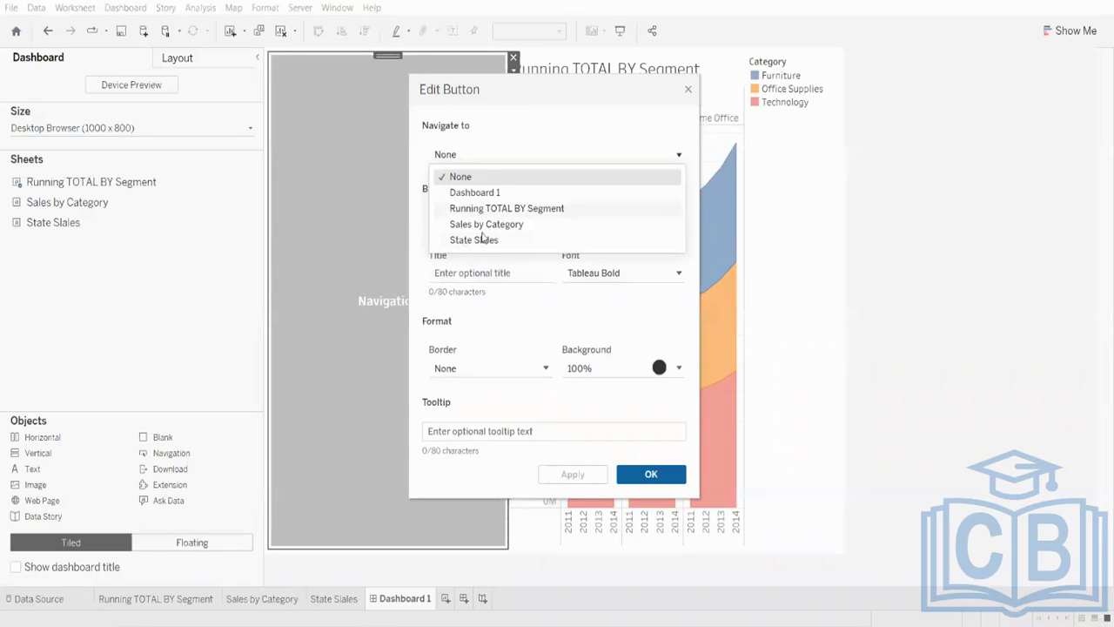
{"action": "left_click", "coordinate": [689, 91]}
{"action": "left_click", "coordinate": [514, 57]}
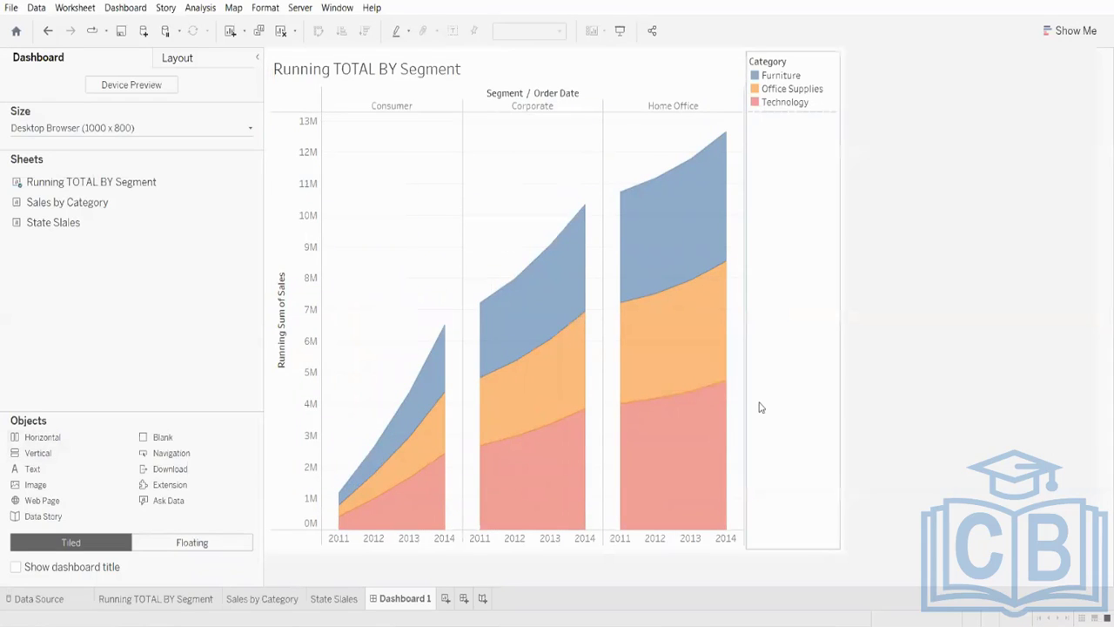
- Show the dashboard title above the Running TOTAL BY Segment chart
{"action": "left_click", "coordinate": [16, 568]}
{"action": "left_click", "coordinate": [16, 568]}
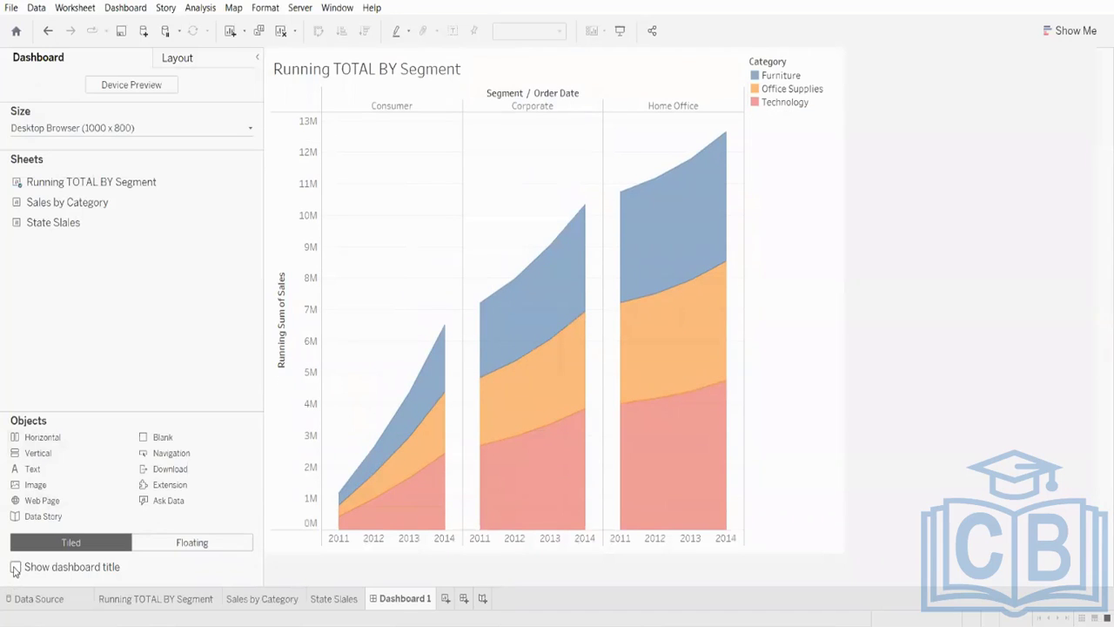
{"action": "left_click", "coordinate": [15, 568]}
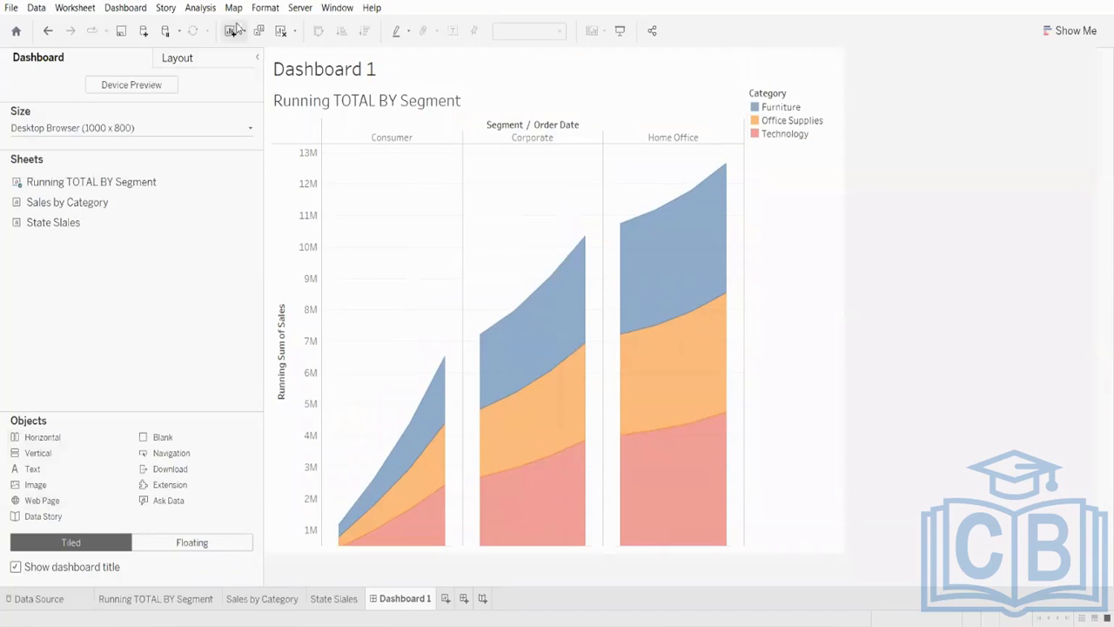
- Replace the dashboard title's text with "Tableau Training Demo"
{"action": "double_click", "coordinate": [380, 69]}
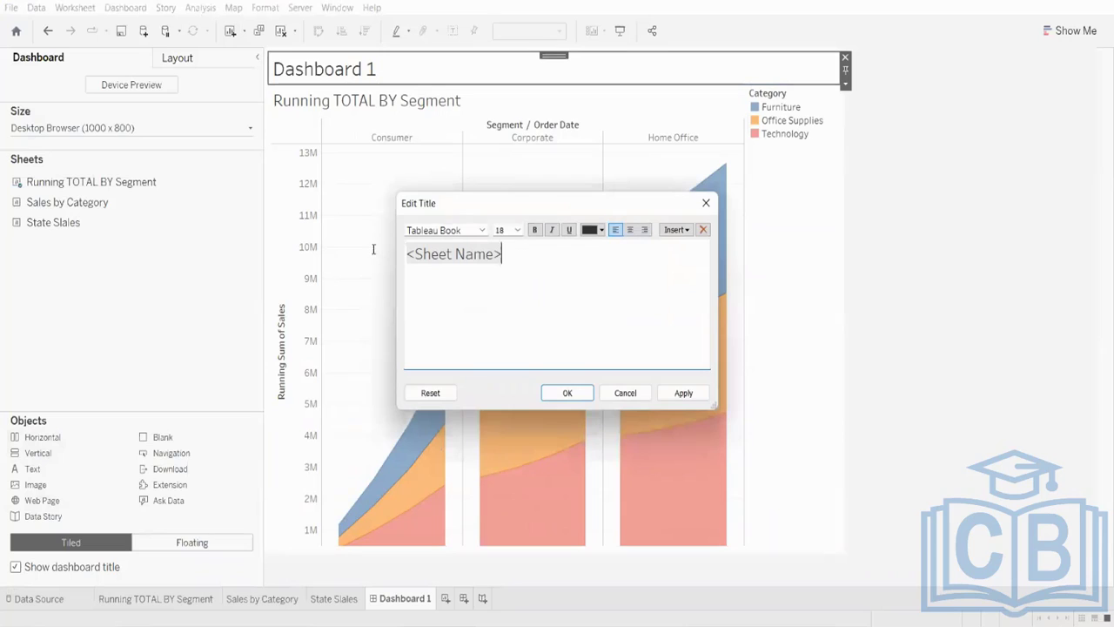
{"action": "key", "text": "ctrl+a"}
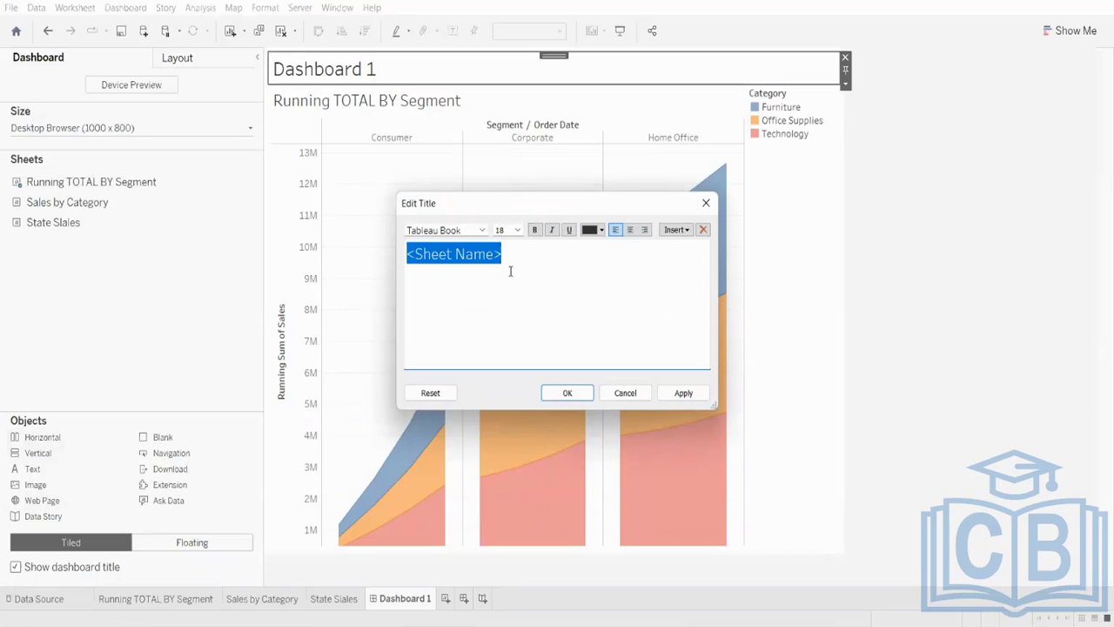
{"action": "key", "text": "Caps_Lock"}
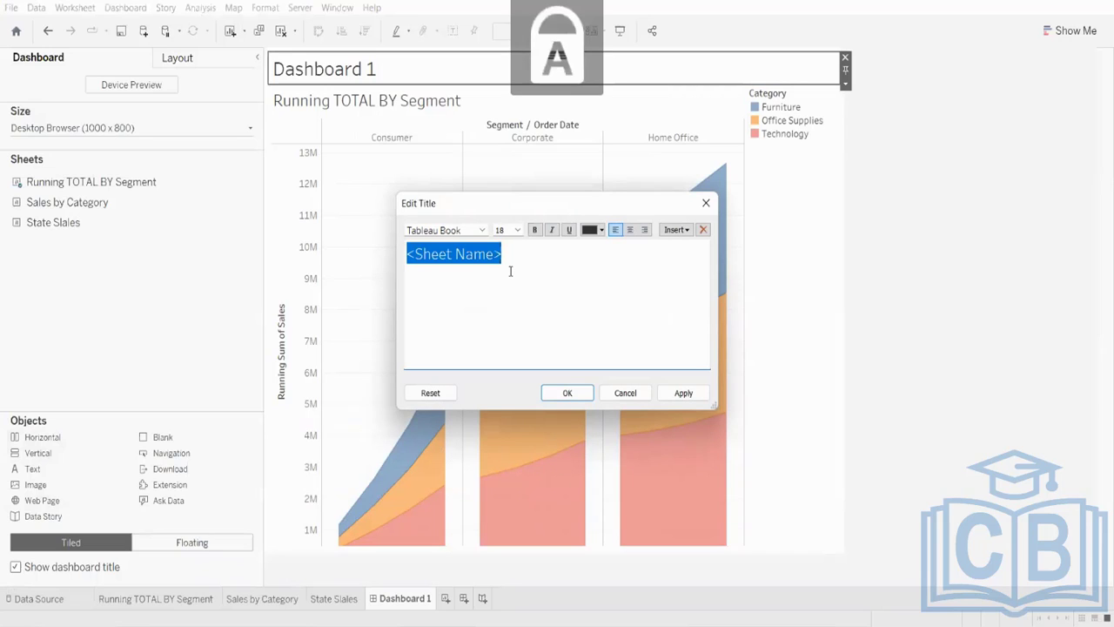
{"action": "type", "text": "Tab"}
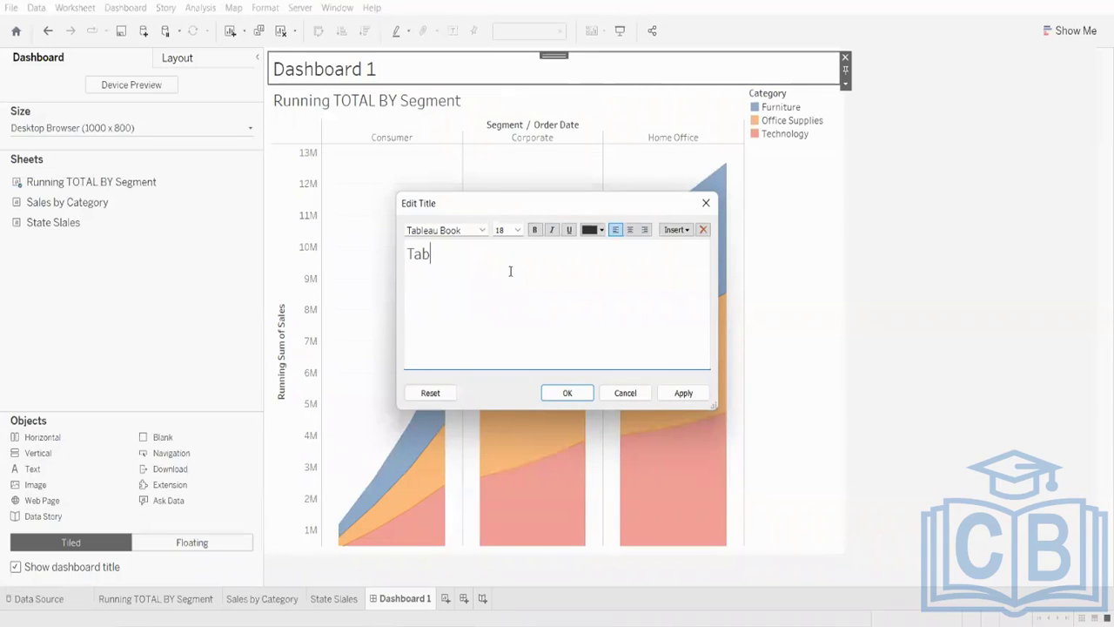
{"action": "type", "text": "leau"}
{"action": "key", "text": "Caps_Lock"}
{"action": "type", "text": "Trai"}
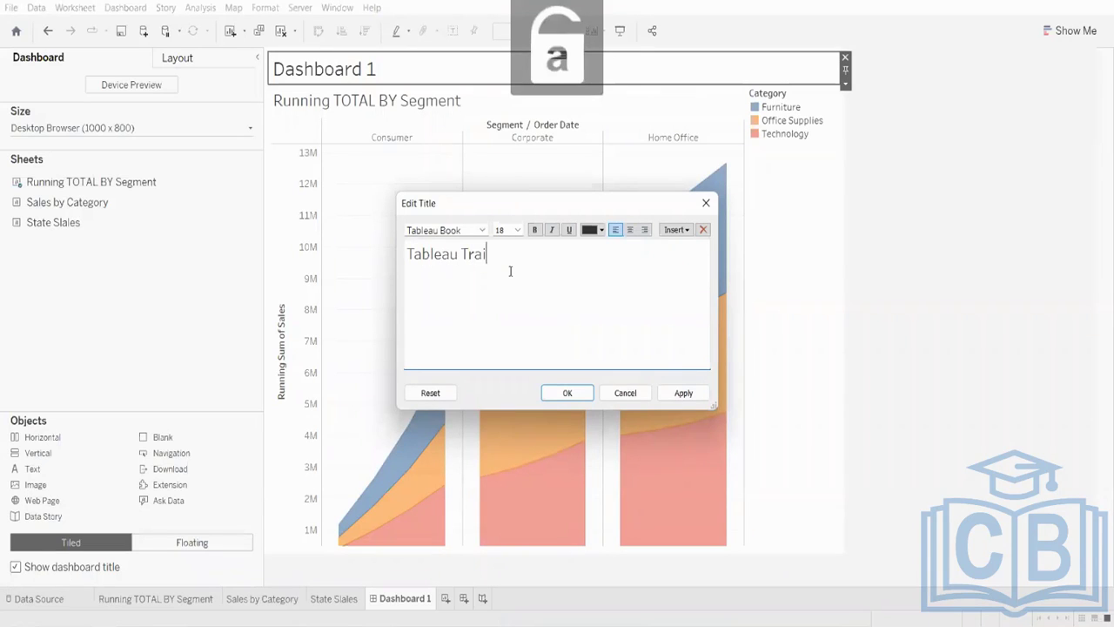
{"action": "type", "text": "ning"}
{"action": "key", "text": "Caps_Lock"}
{"action": "type", "text": "D"}
{"action": "key", "text": "Caps_Lock"}
{"action": "type", "text": "emo"}
{"action": "left_click", "coordinate": [683, 393]}
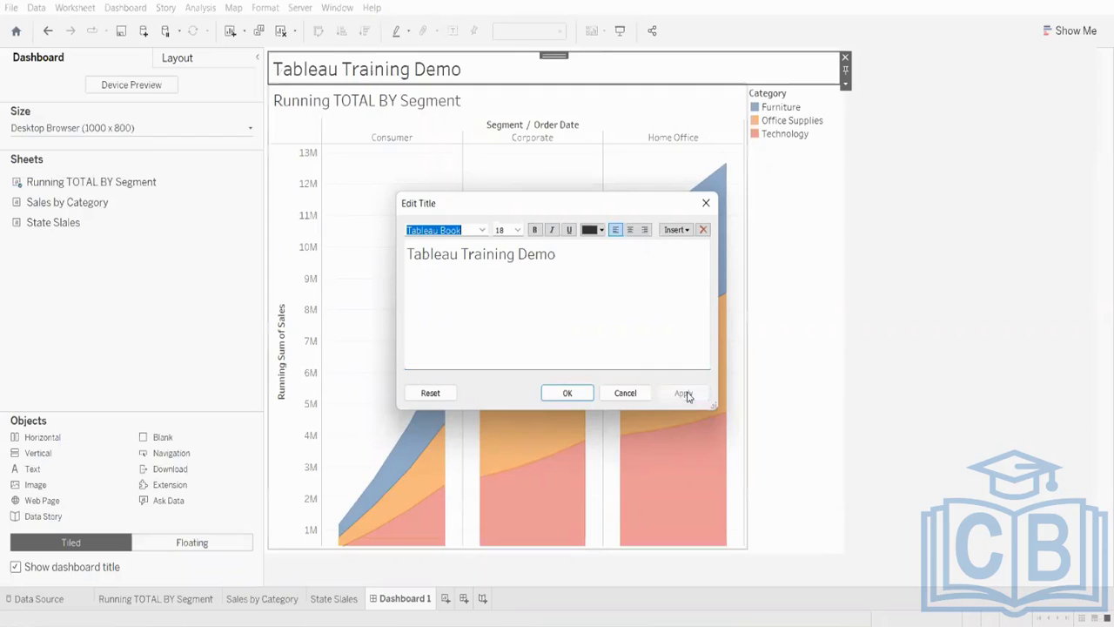
{"action": "left_click", "coordinate": [579, 393]}
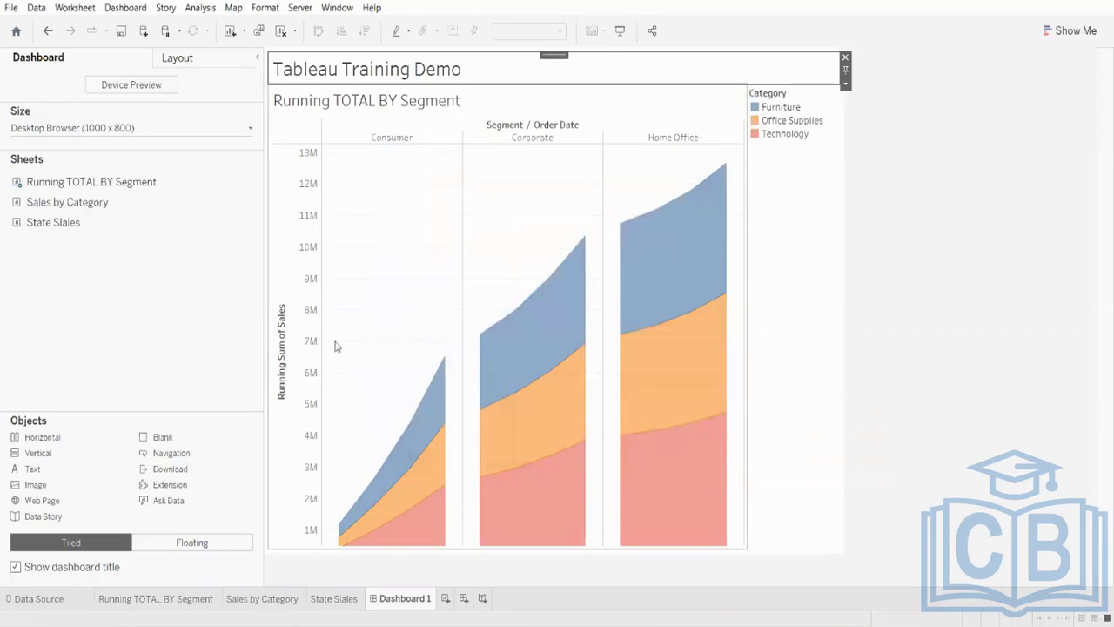
- View the formatting options for the dashboard title and close them without making changes
{"action": "right_click", "coordinate": [587, 69]}
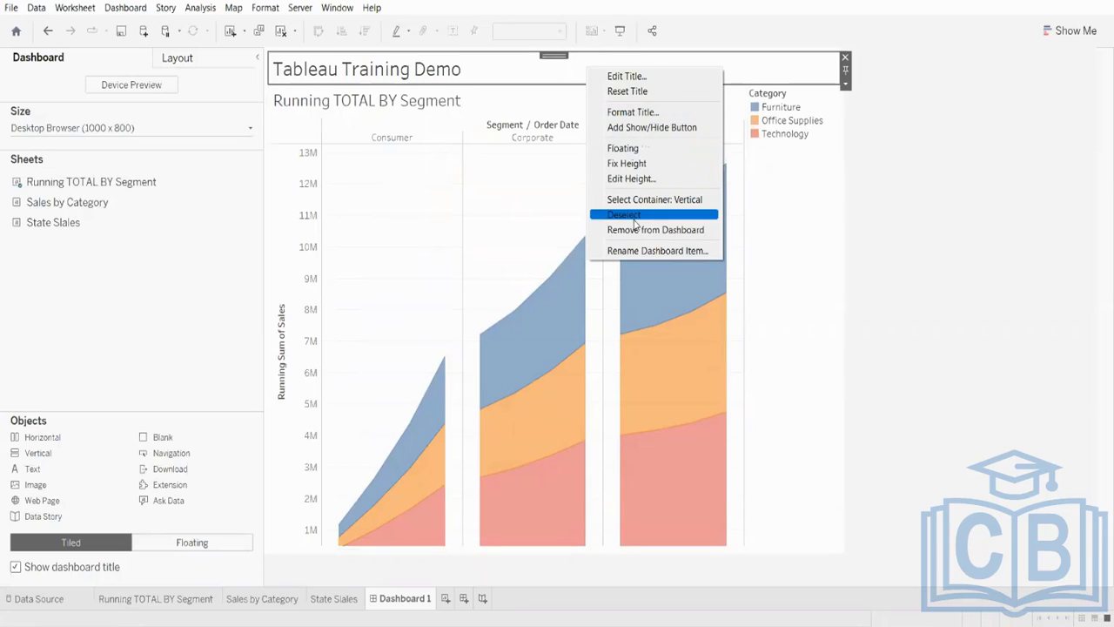
{"action": "left_click", "coordinate": [640, 112]}
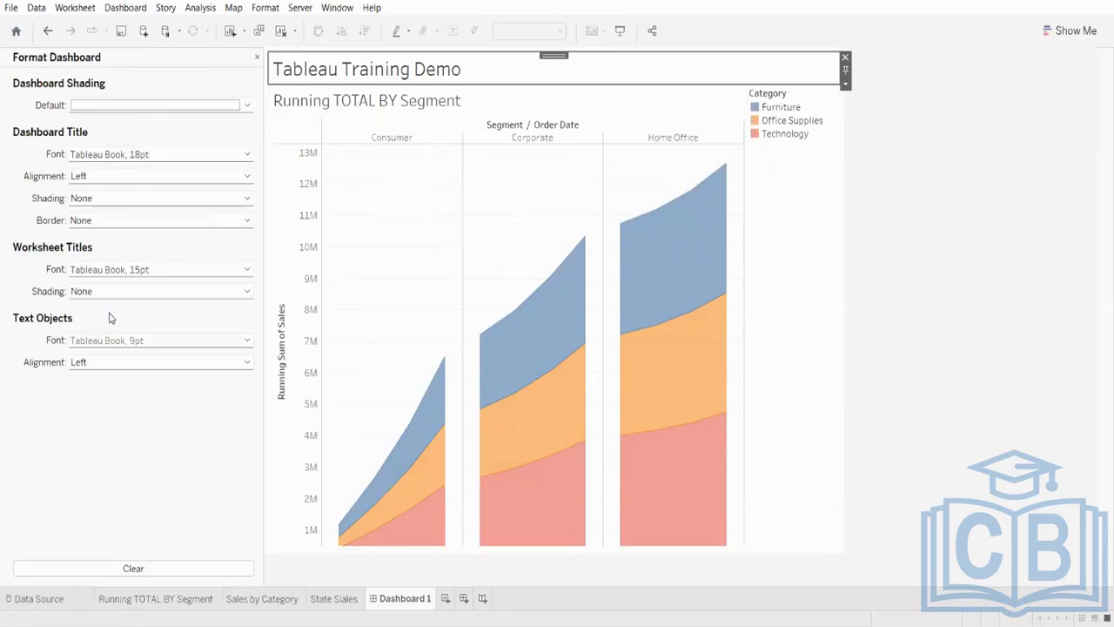
{"action": "left_click", "coordinate": [257, 58]}
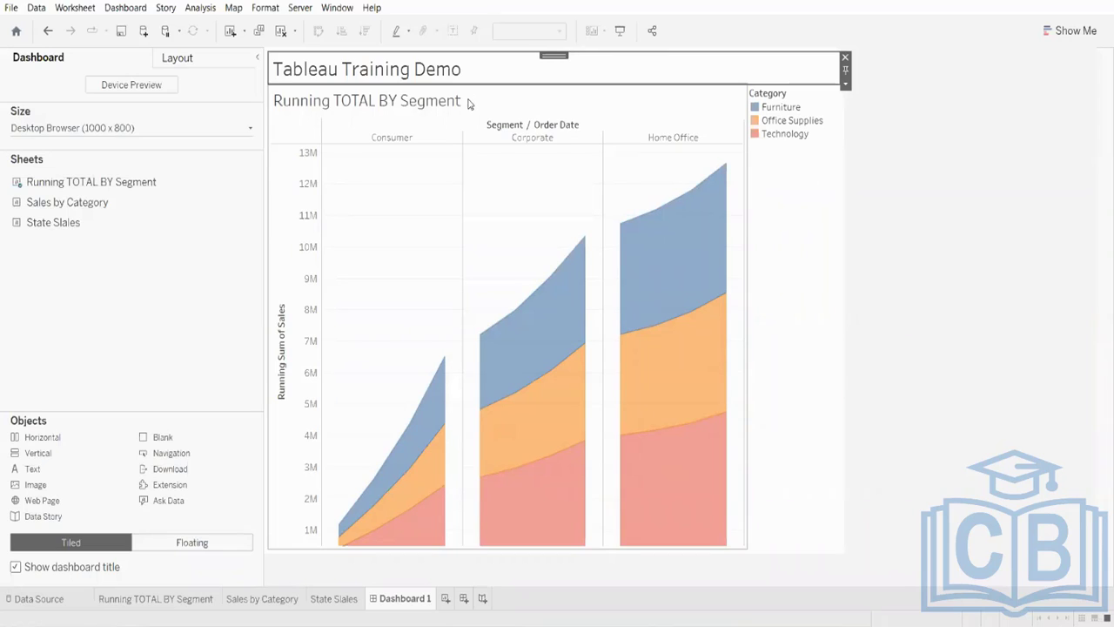
{"action": "left_click", "coordinate": [440, 104]}
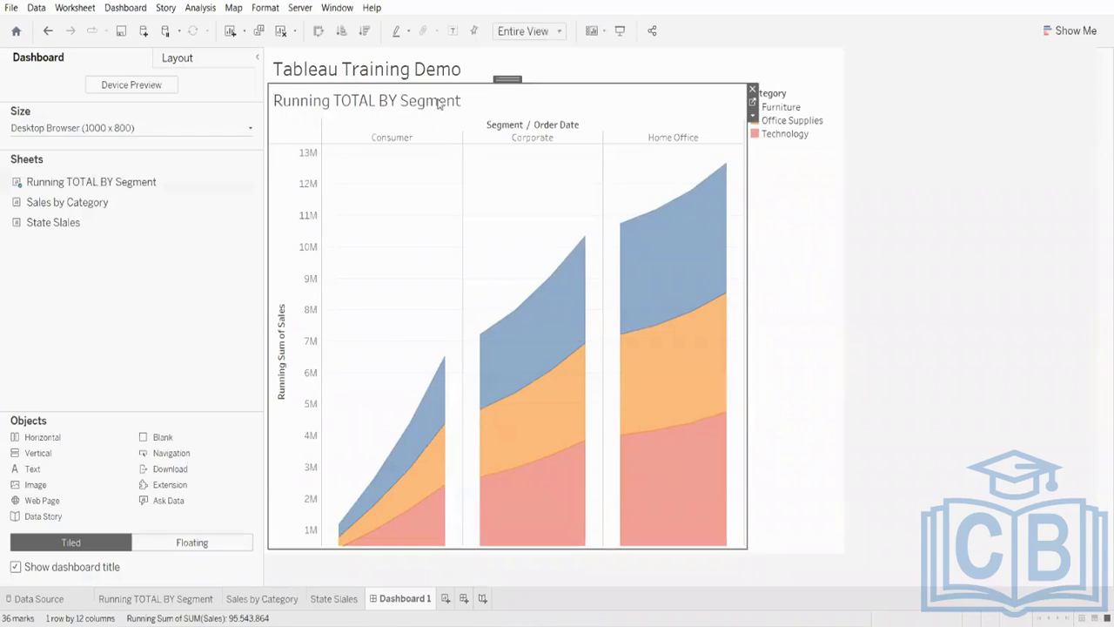
{"action": "left_click", "coordinate": [874, 193]}
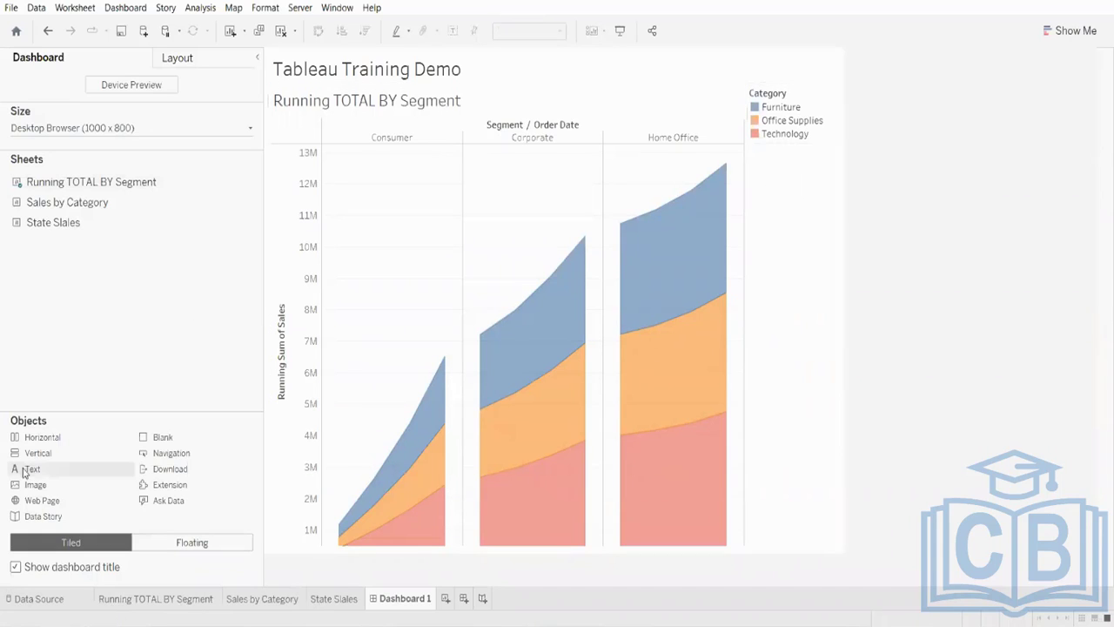
{"action": "double_click", "coordinate": [384, 105]}
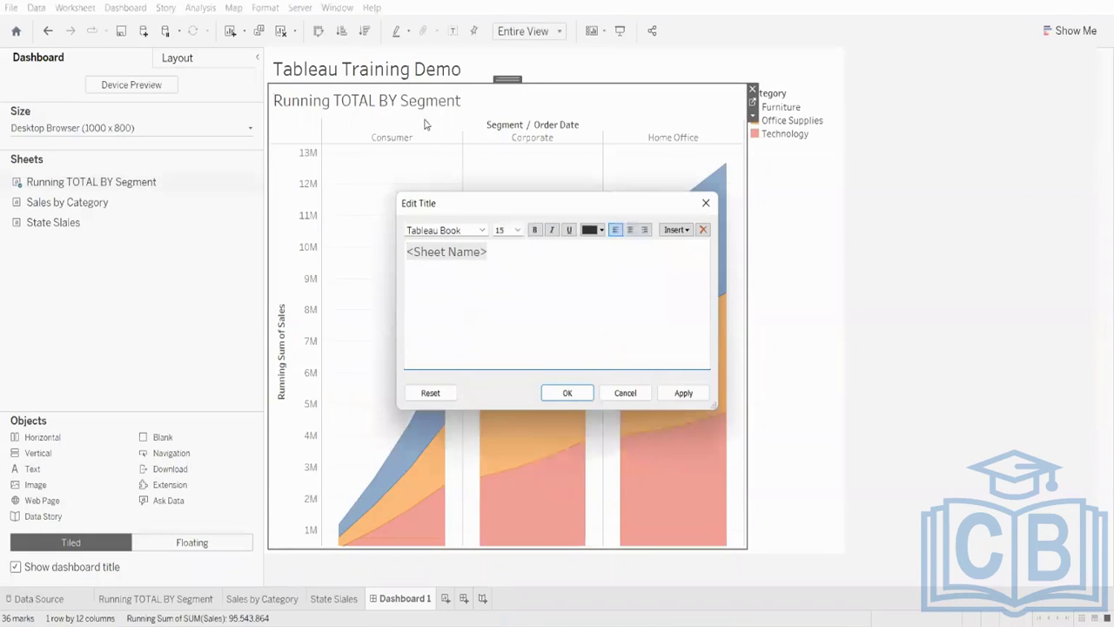
{"action": "left_click", "coordinate": [706, 205]}
{"action": "double_click", "coordinate": [442, 101]}
{"action": "left_click", "coordinate": [706, 205]}
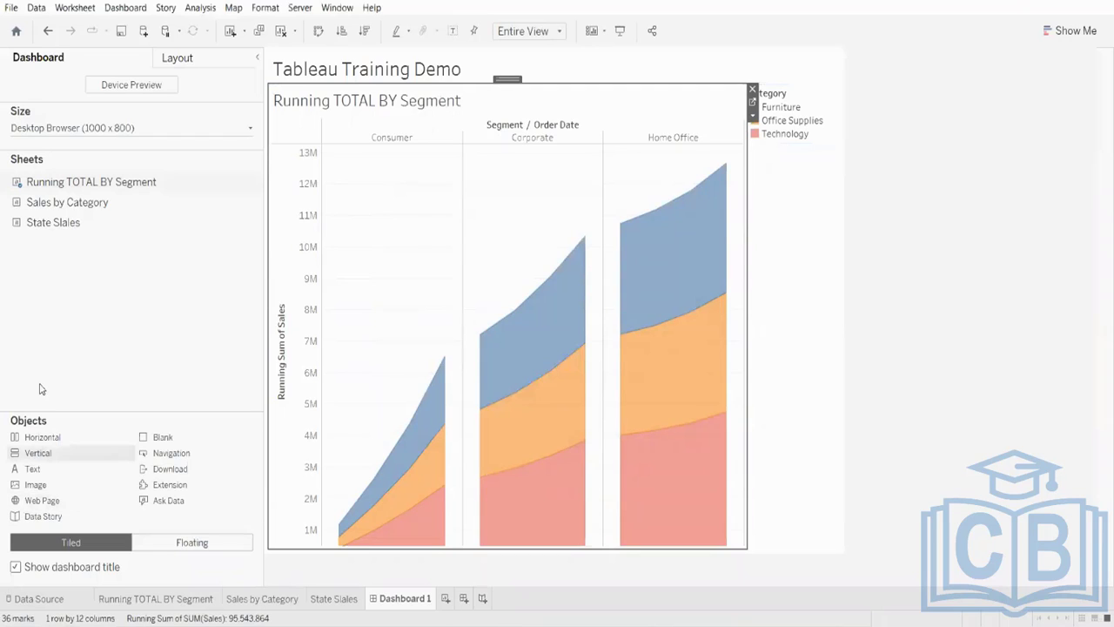
- Show a Category filter on the dashboard for the Running TOTAL BY Segment chart
{"action": "right_click", "coordinate": [506, 78]}
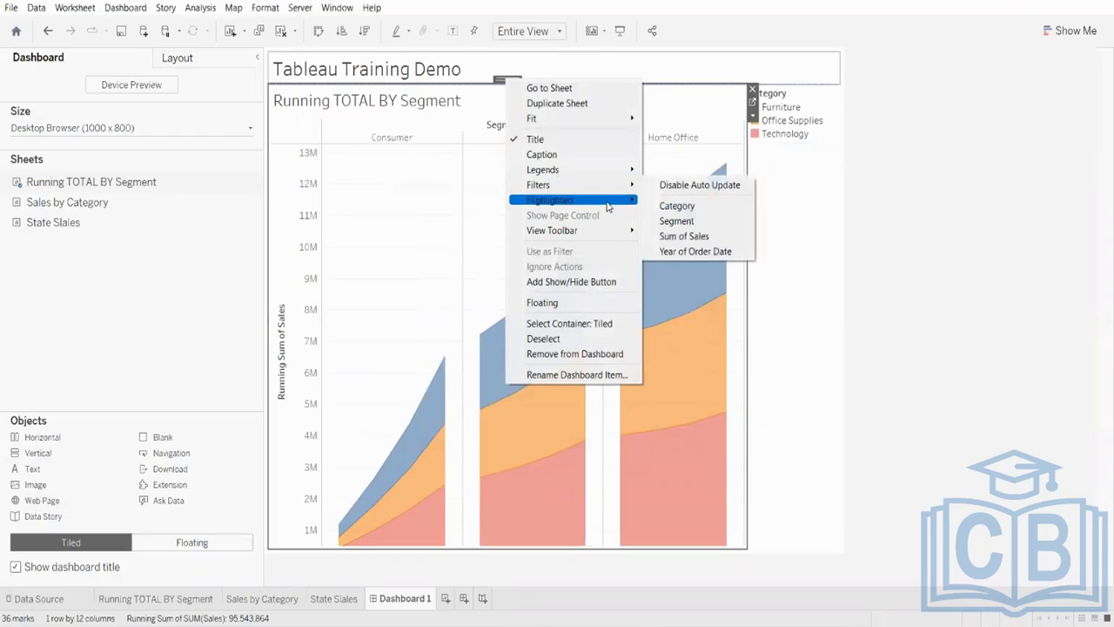
{"action": "mouse_move", "coordinate": [600, 235]}
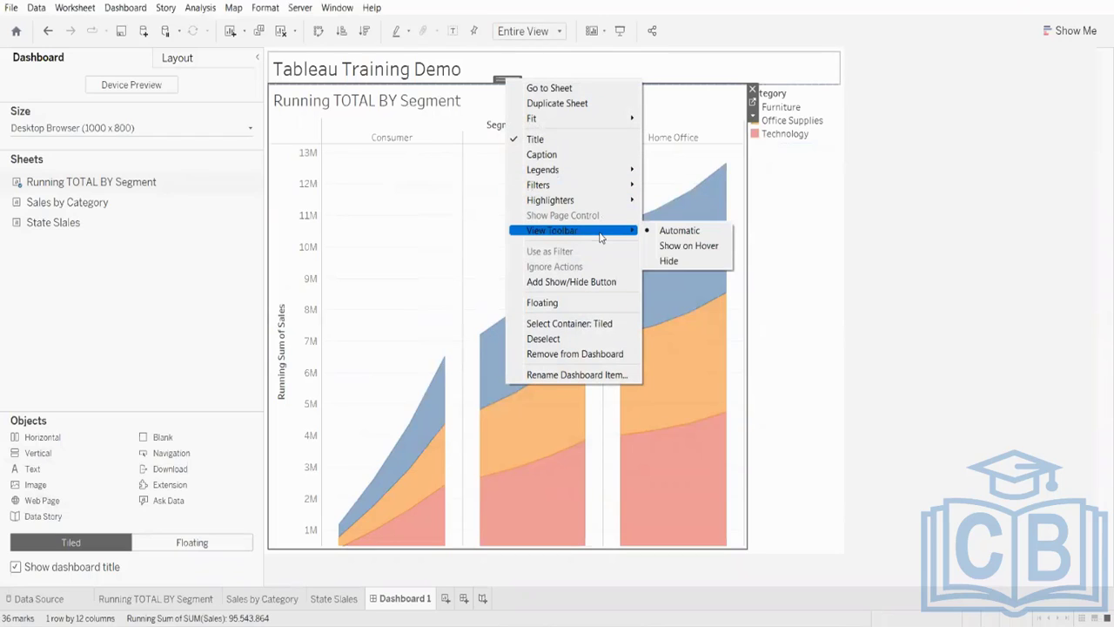
{"action": "mouse_move", "coordinate": [614, 186]}
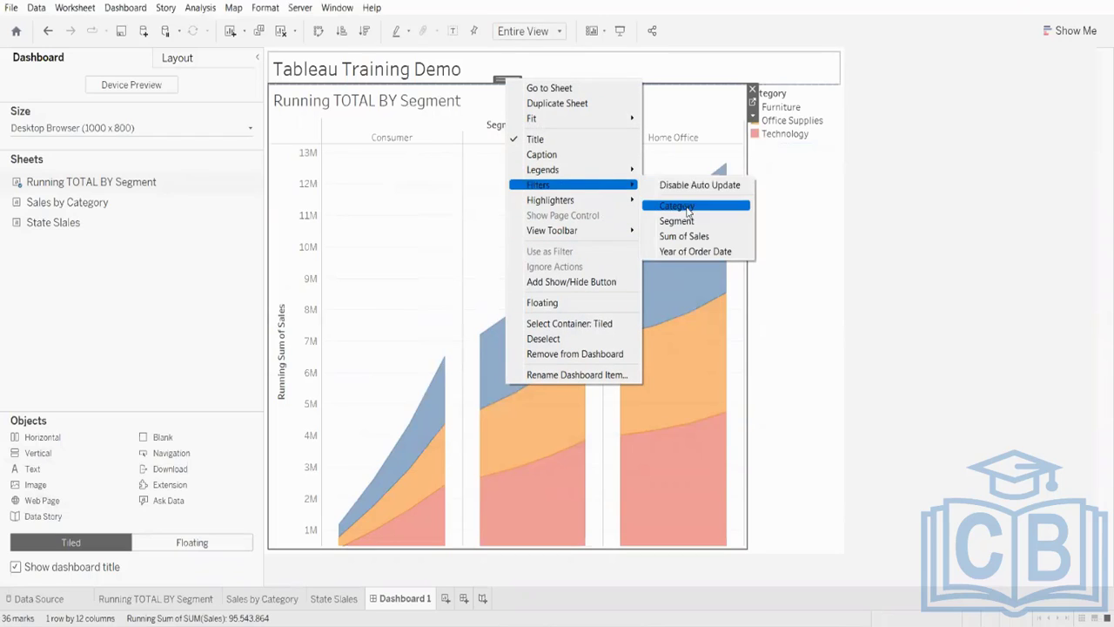
{"action": "left_click", "coordinate": [687, 206]}
{"action": "left_click", "coordinate": [937, 206]}
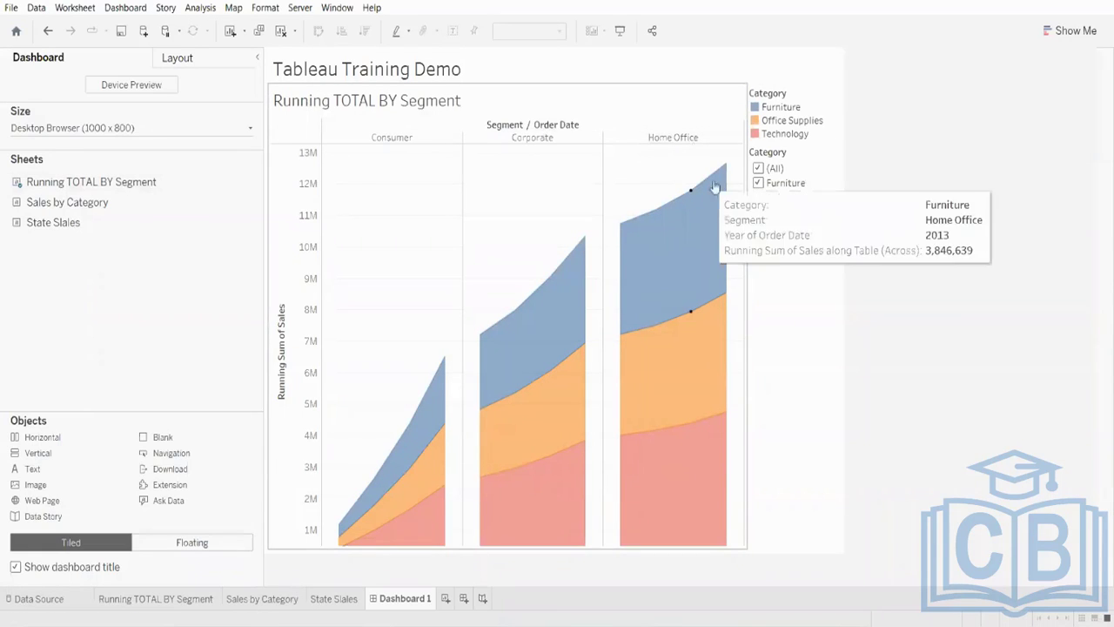
- Test the Category filter by excluding Furniture and Technology, and restore all categories
{"action": "left_click", "coordinate": [766, 185]}
{"action": "left_click", "coordinate": [758, 182]}
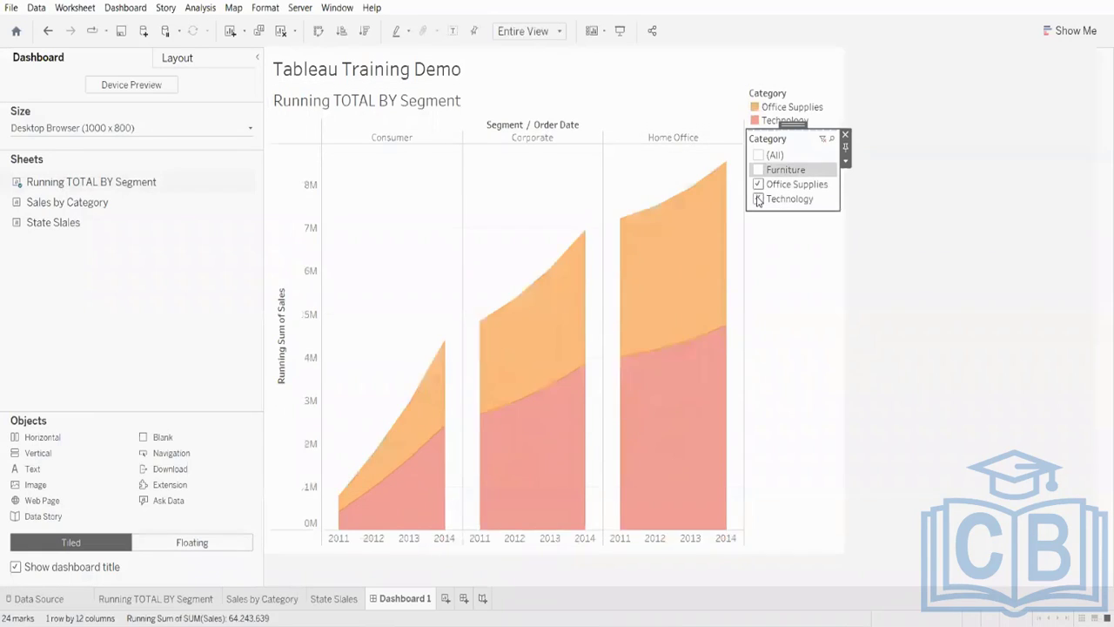
{"action": "left_click", "coordinate": [758, 197]}
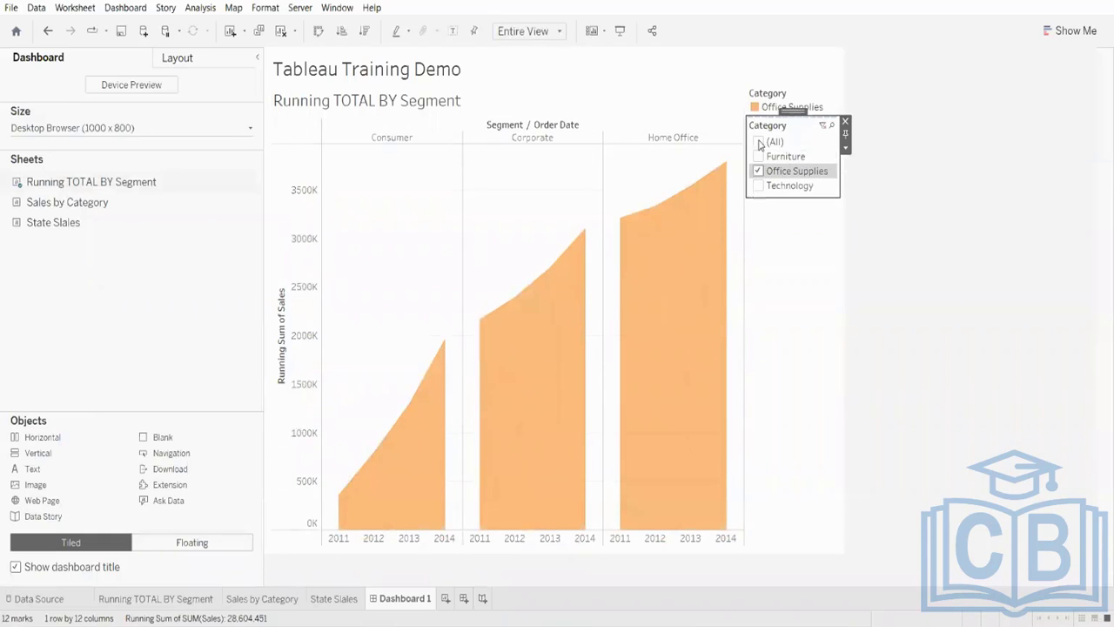
{"action": "left_click", "coordinate": [758, 142]}
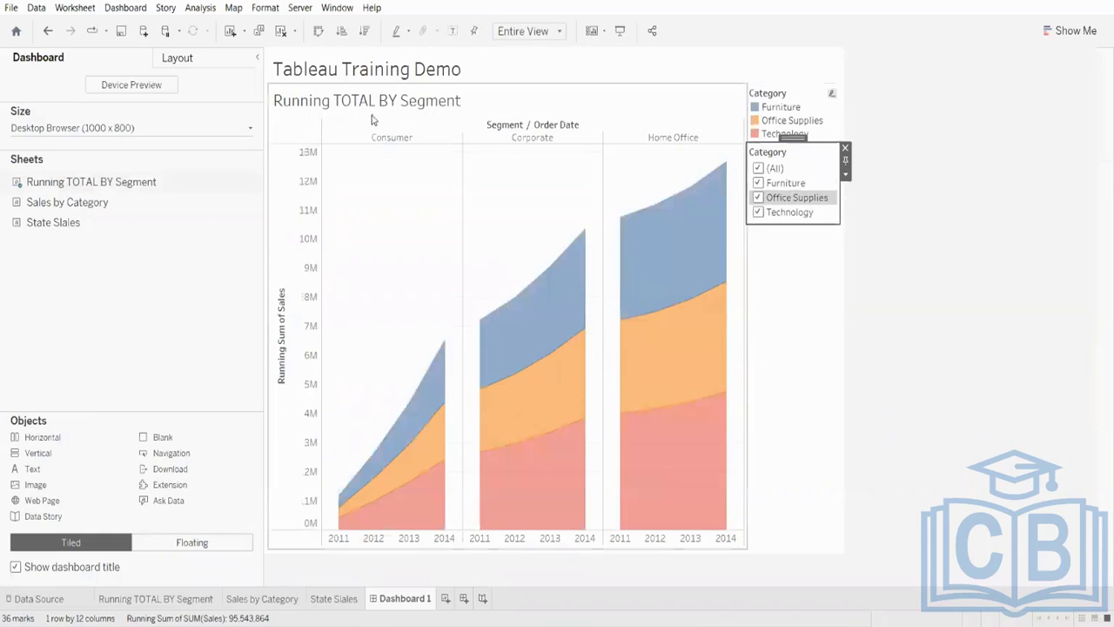
- Replace the sheet name in the running total chart's title with the text "Running Total By"
{"action": "double_click", "coordinate": [424, 102]}
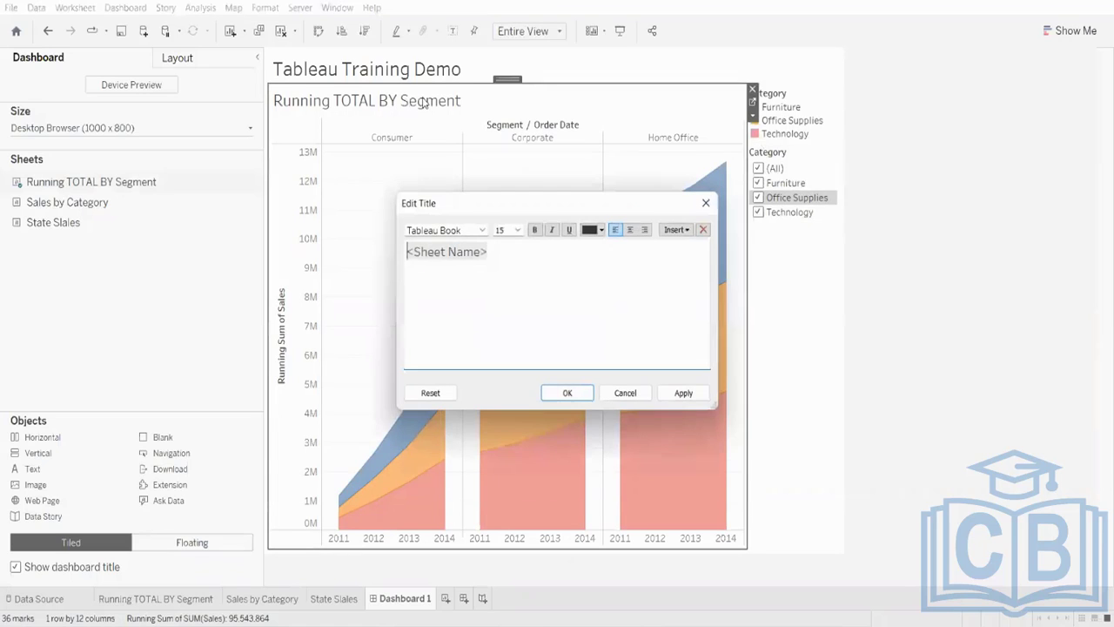
{"action": "triple_click", "coordinate": [503, 255]}
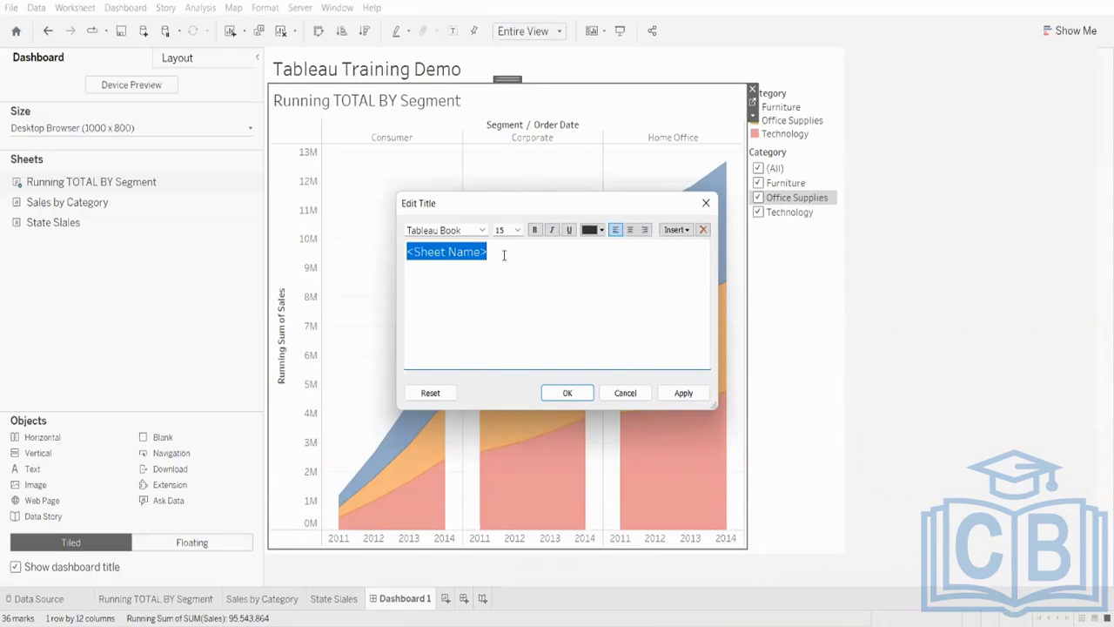
{"action": "key", "text": "BackSpace"}
{"action": "key", "text": "Caps_Lock"}
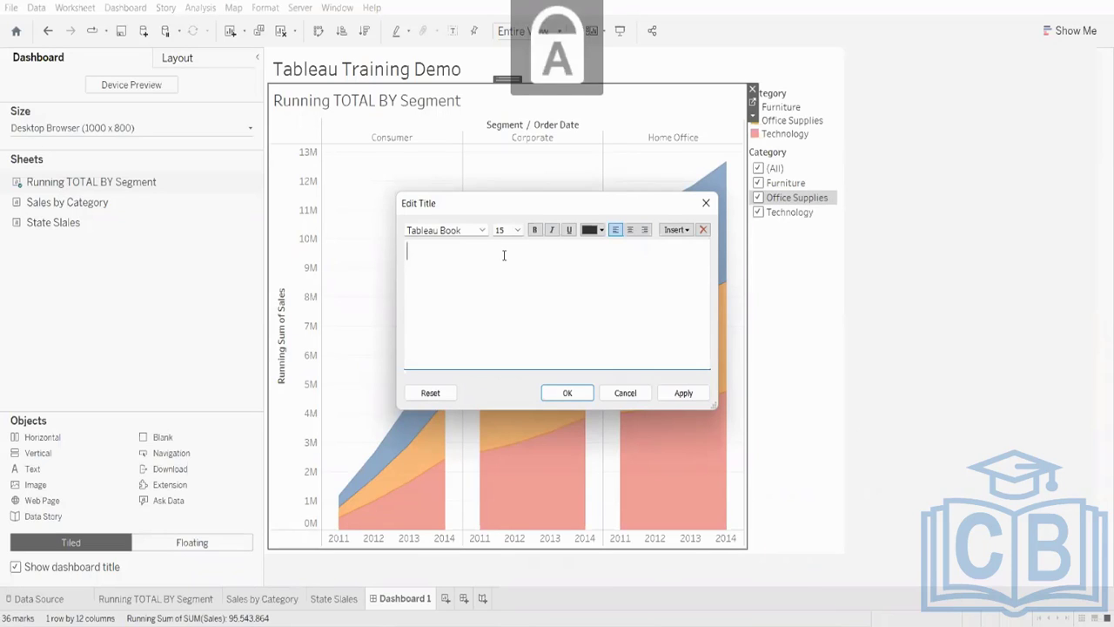
{"action": "type", "text": "R"}
{"action": "key", "text": "Caps_Lock"}
{"action": "type", "text": "unning"}
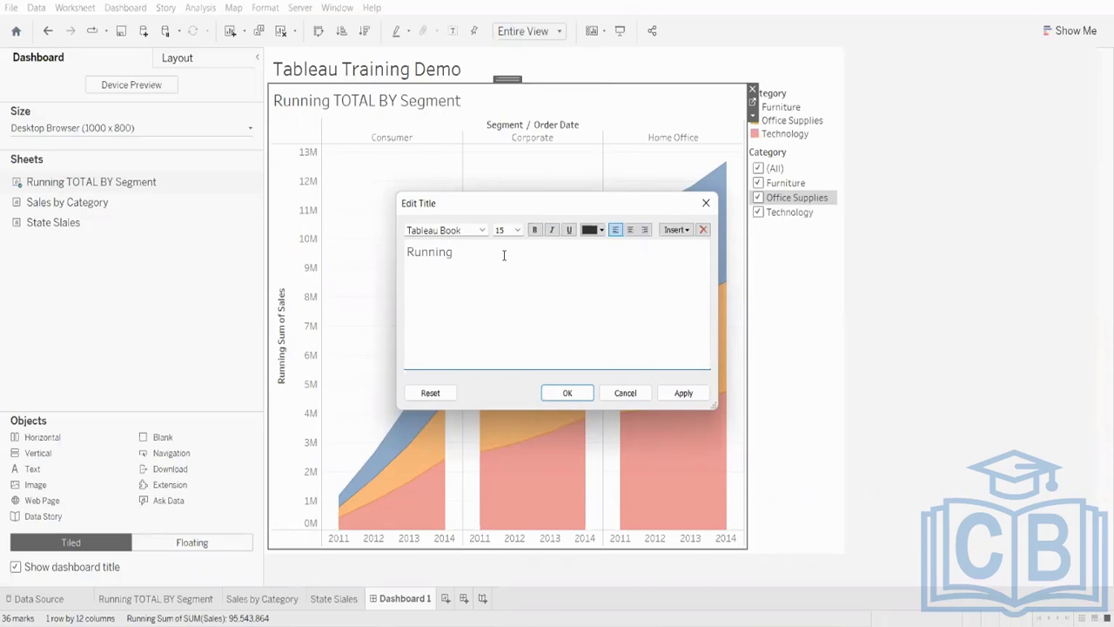
{"action": "key", "text": "Caps_Lock"}
{"action": "type", "text": "T"}
{"action": "key", "text": "Caps_Lock"}
{"action": "type", "text": "otal"}
{"action": "key", "text": "Caps_Lock"}
{"action": "type", "text": "B"}
{"action": "key", "text": "Caps_Lock"}
{"action": "type", "text": "y"}
{"action": "triple_click", "coordinate": [406, 256]}
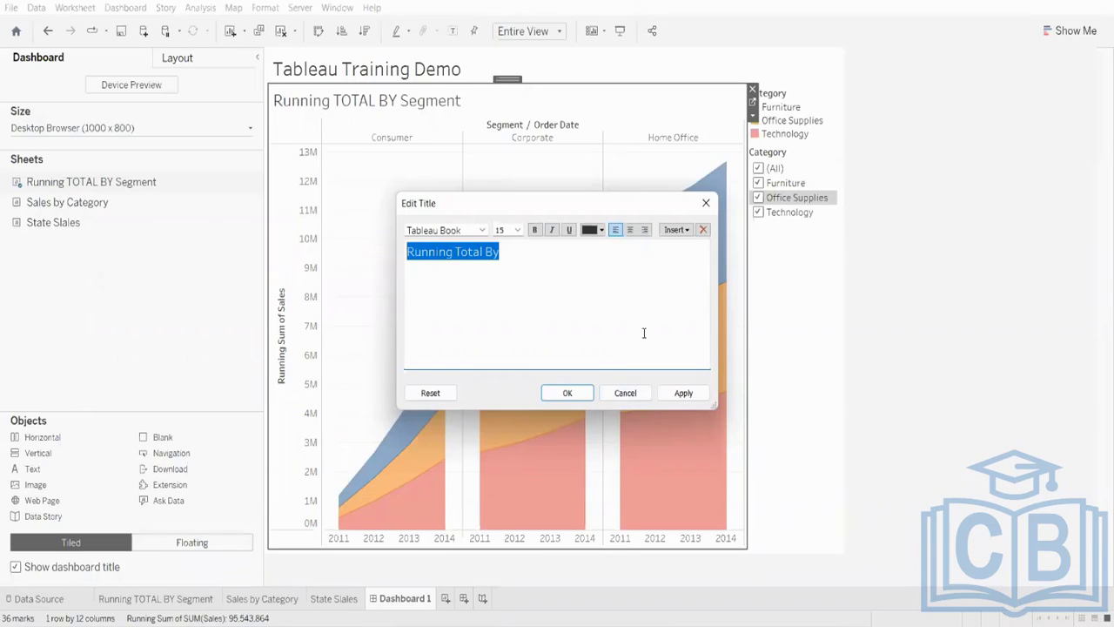
{"action": "left_click", "coordinate": [677, 393]}
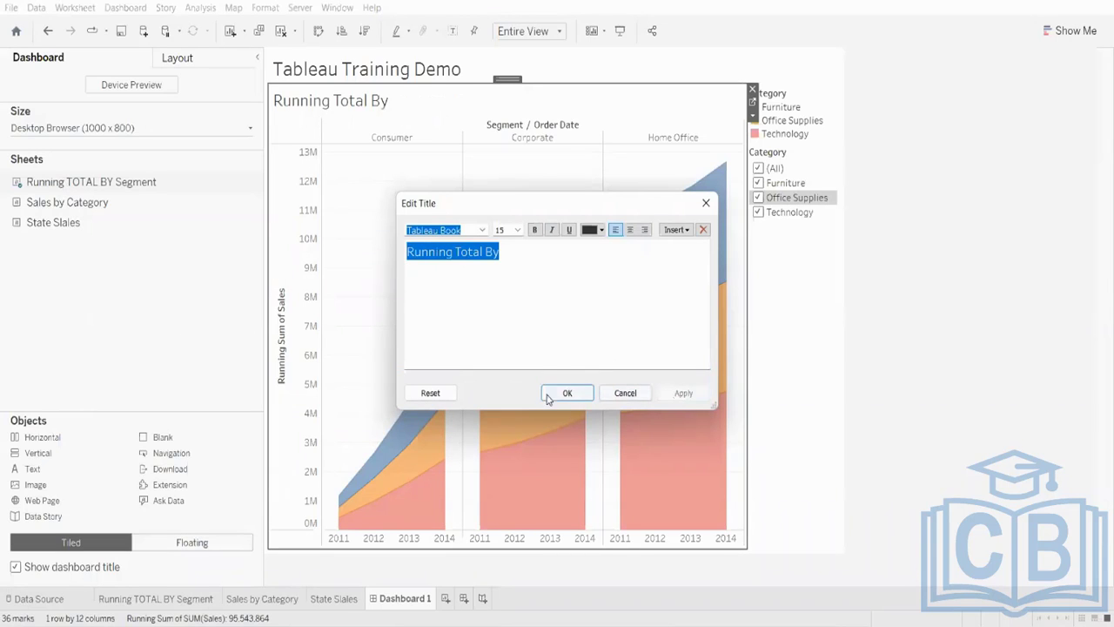
{"action": "left_click", "coordinate": [553, 395]}
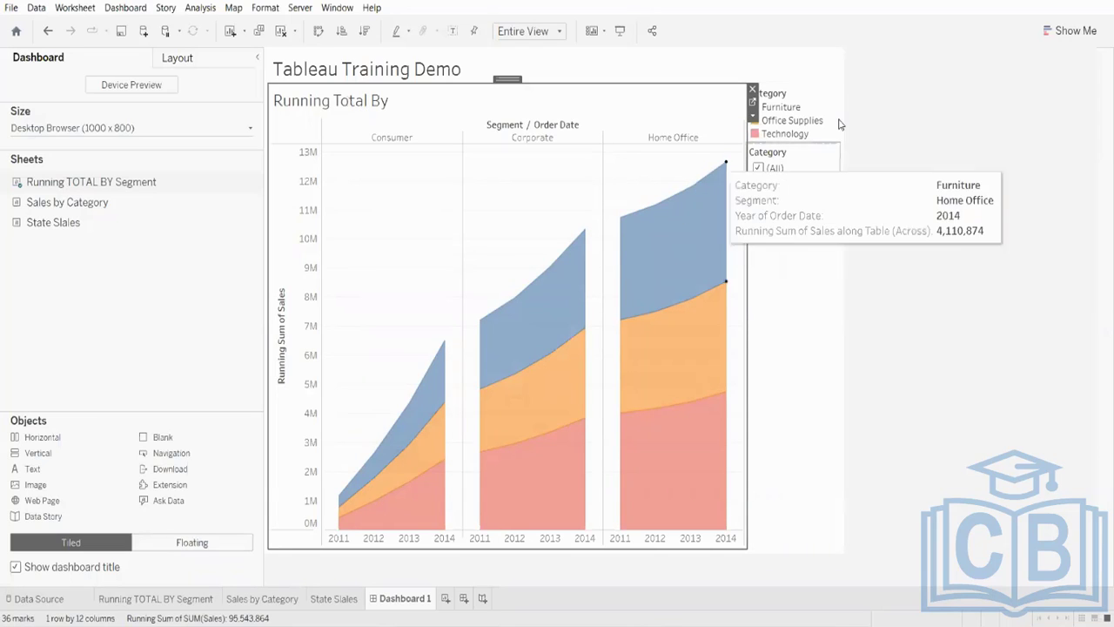
- Add the dynamic Category field after "Running Total By" in the chart title
{"action": "double_click", "coordinate": [378, 104]}
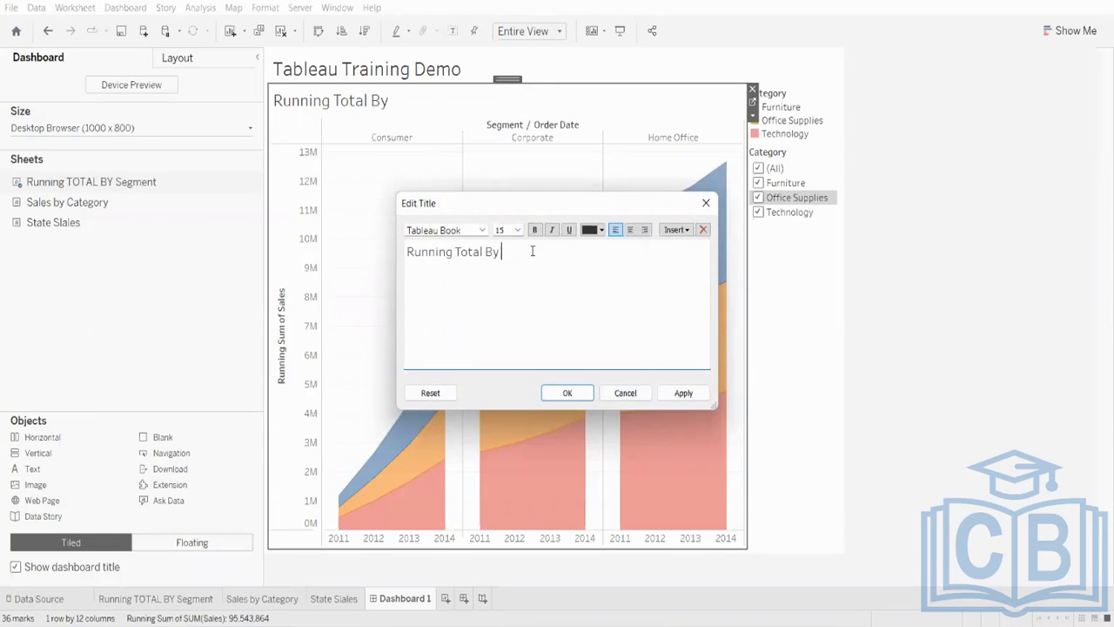
{"action": "left_click", "coordinate": [679, 231]}
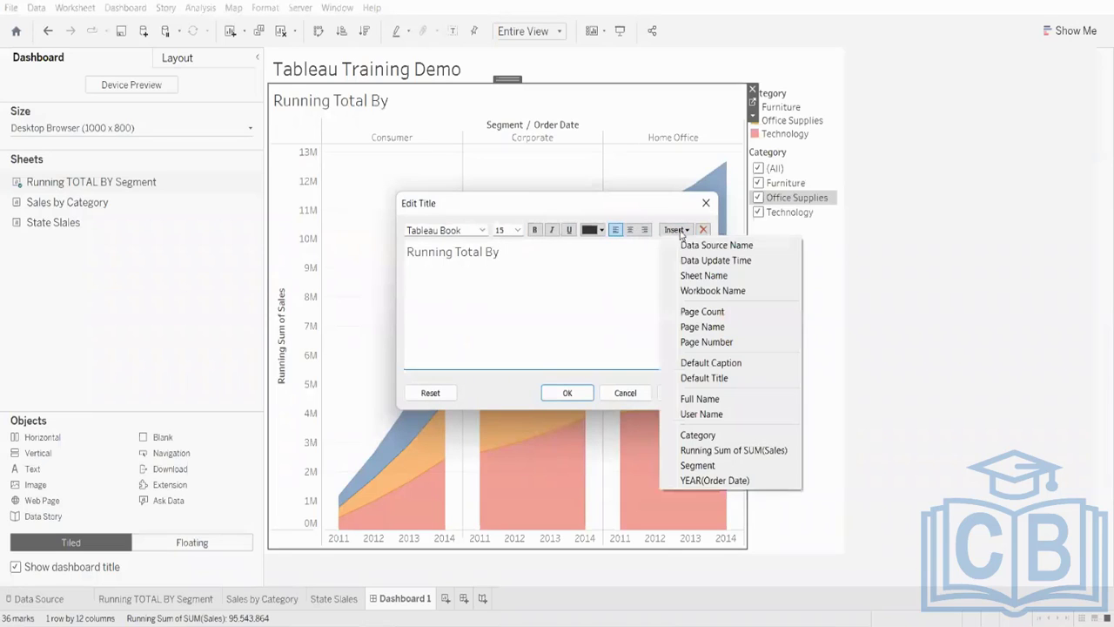
{"action": "left_click", "coordinate": [698, 435]}
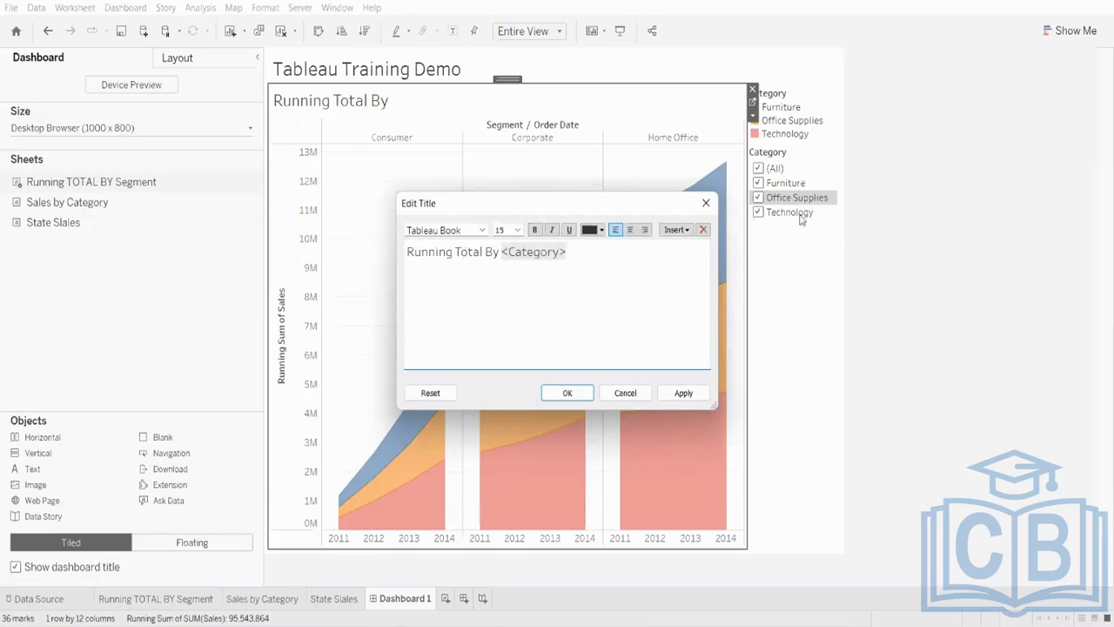
{"action": "left_click", "coordinate": [679, 392]}
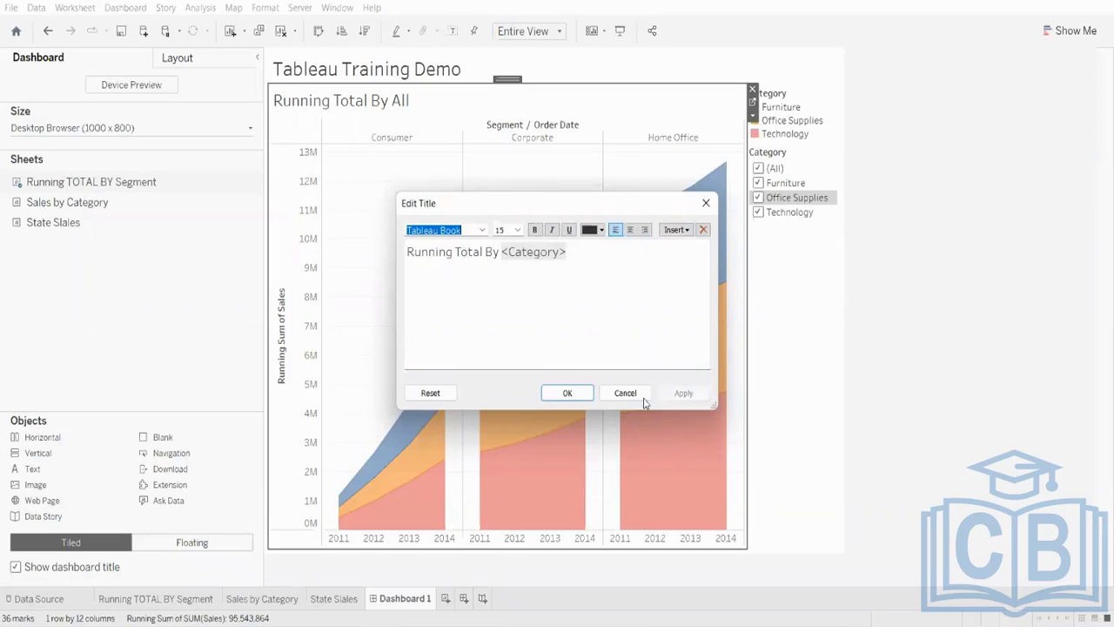
{"action": "left_click", "coordinate": [571, 396]}
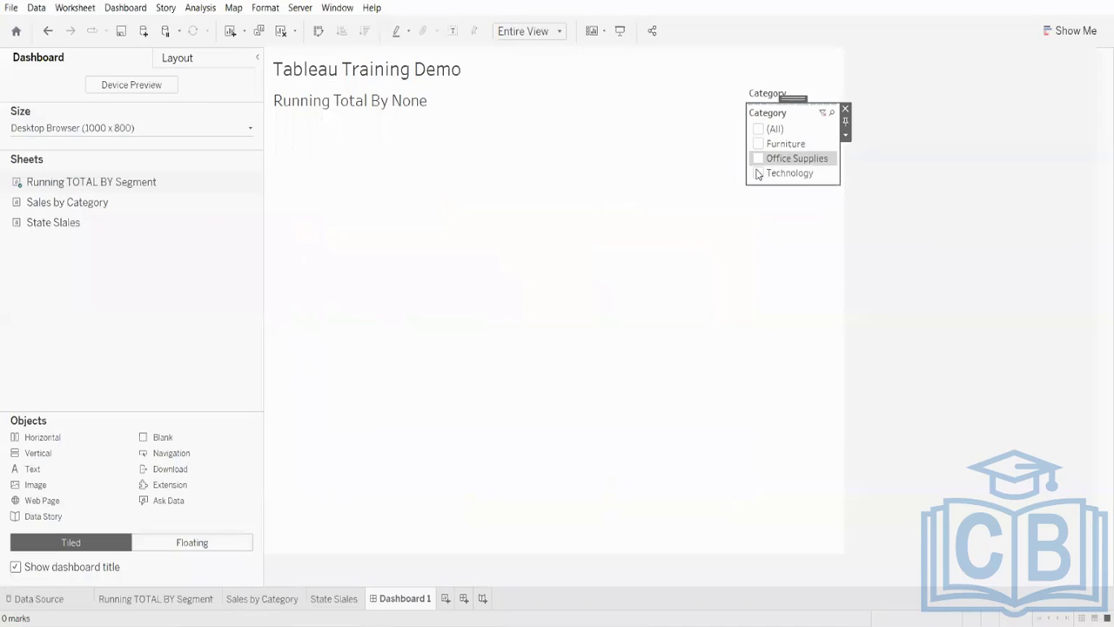
- Test the dynamic chart title by filtering to Furniture, combining it with Office Supplies and with Technology, and restoring all categories
{"action": "left_click", "coordinate": [759, 169]}
{"action": "left_click", "coordinate": [758, 144]}
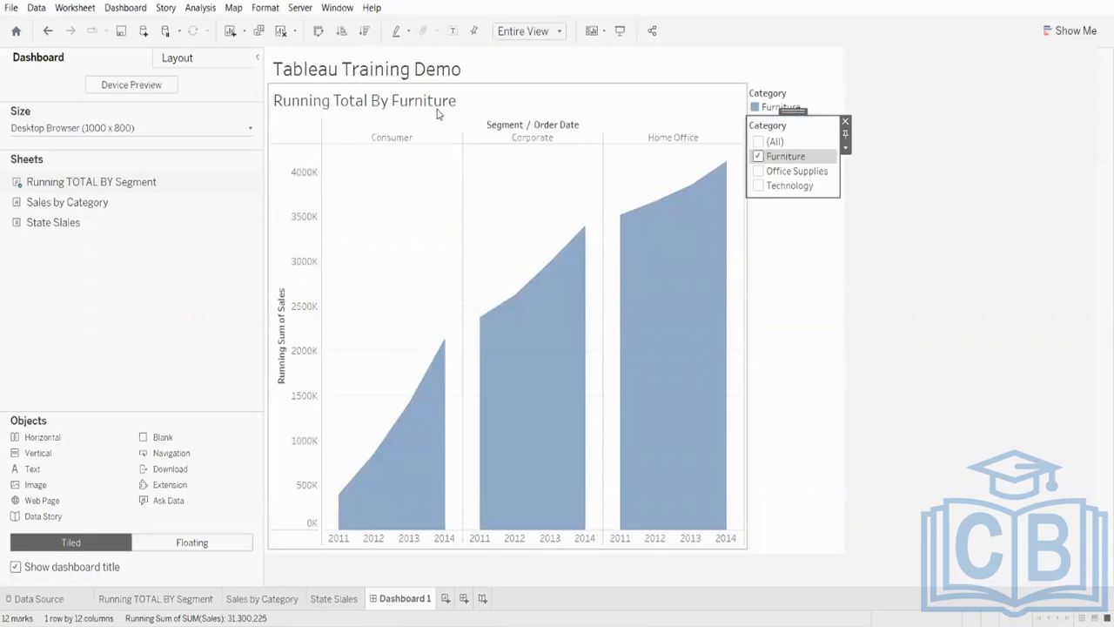
{"action": "left_click", "coordinate": [758, 175]}
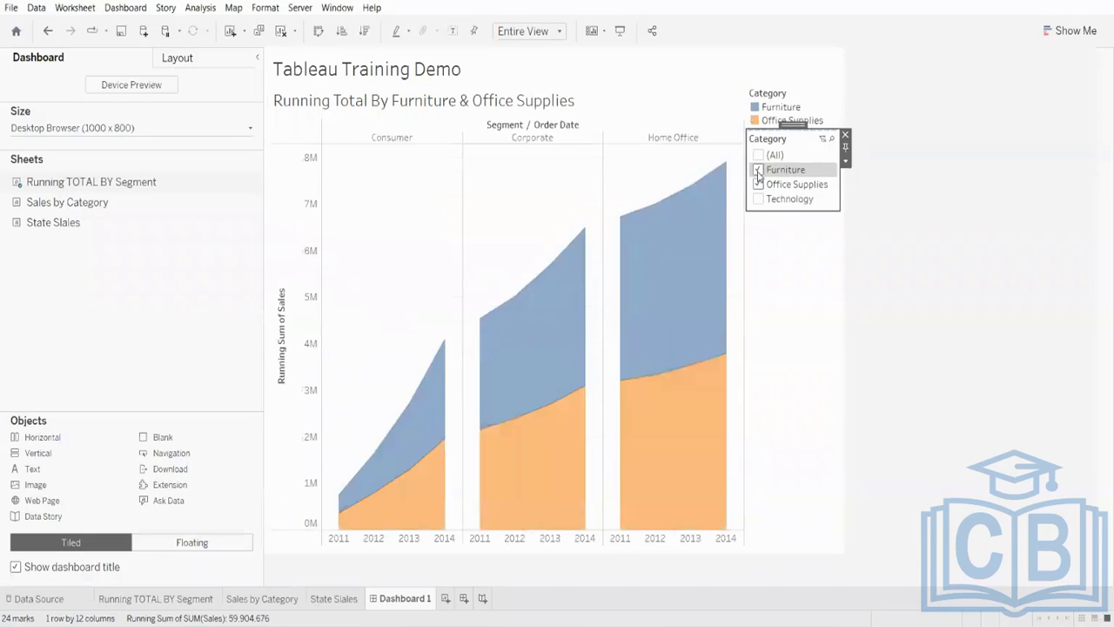
{"action": "left_click", "coordinate": [759, 199]}
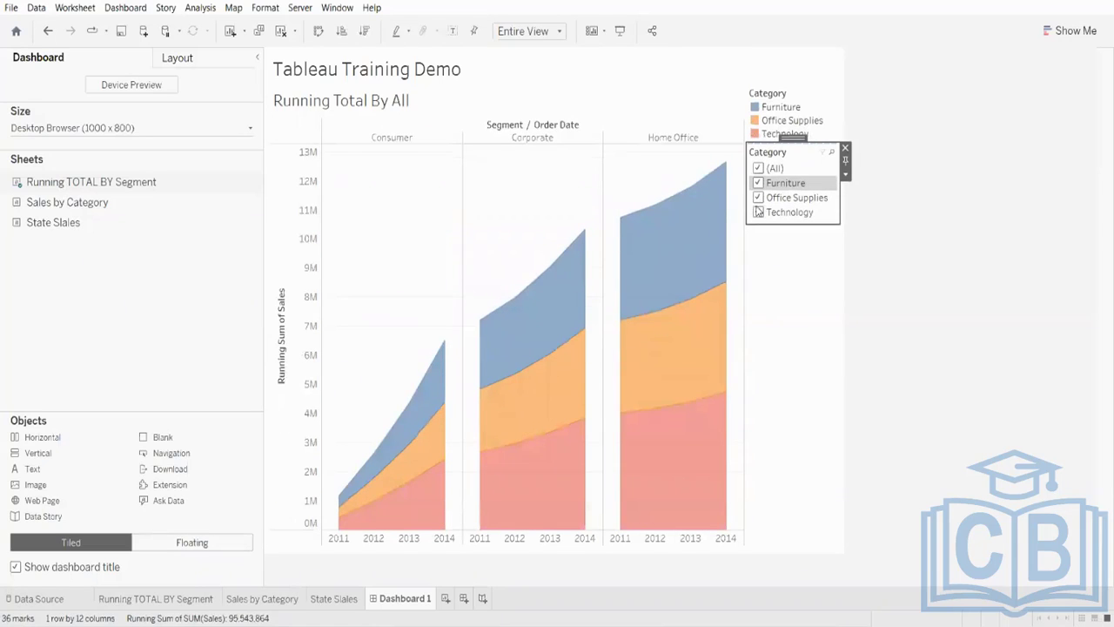
{"action": "left_click", "coordinate": [758, 198]}
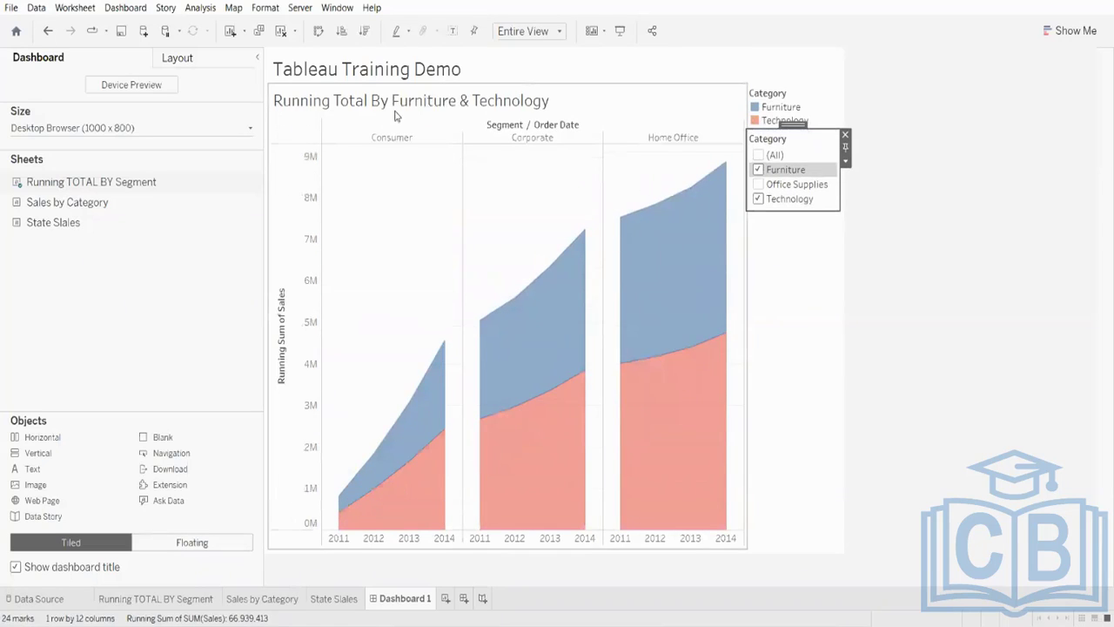
{"action": "left_click", "coordinate": [758, 198]}
{"action": "left_click", "coordinate": [759, 142]}
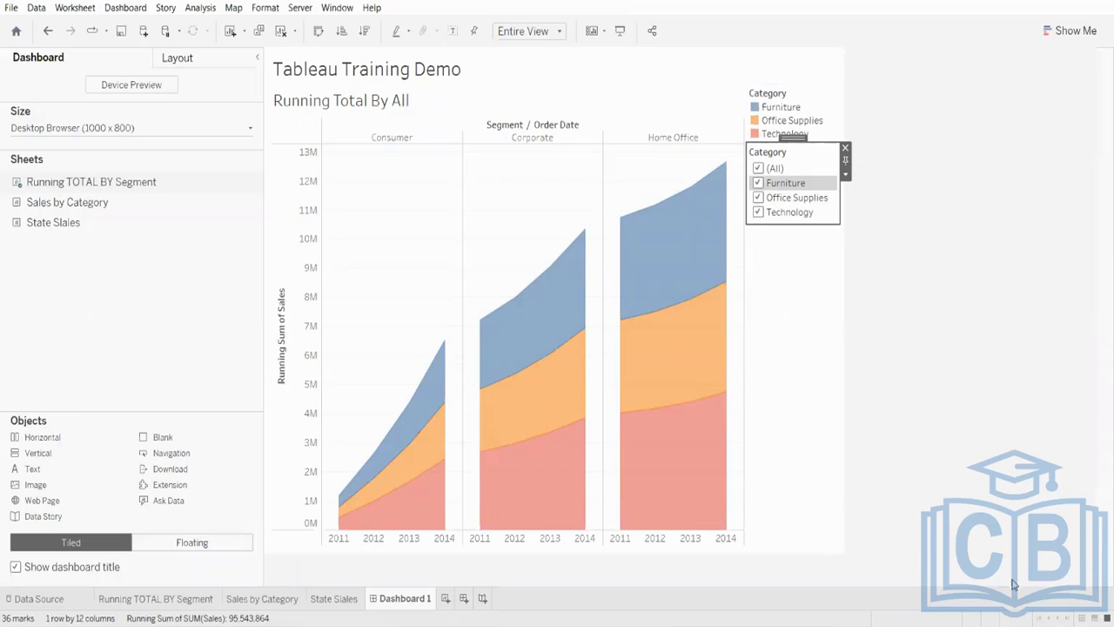
- Create a new story in the workbook and return to Dashboard 1
{"action": "left_click", "coordinate": [483, 599]}
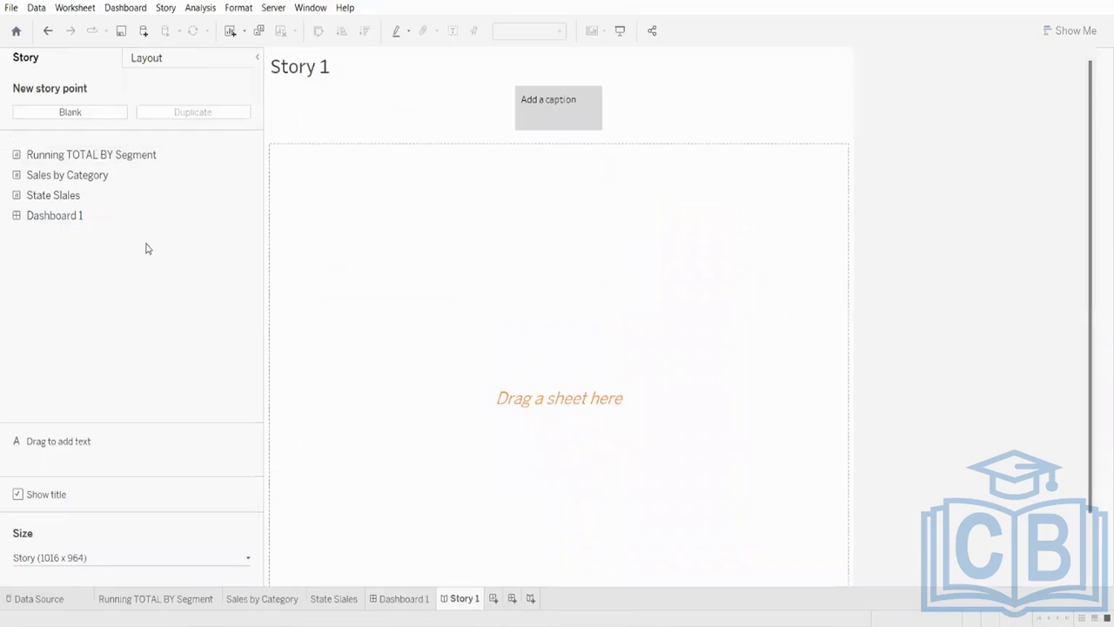
{"action": "mouse_move", "coordinate": [78, 216]}
{"action": "left_click", "coordinate": [406, 600]}
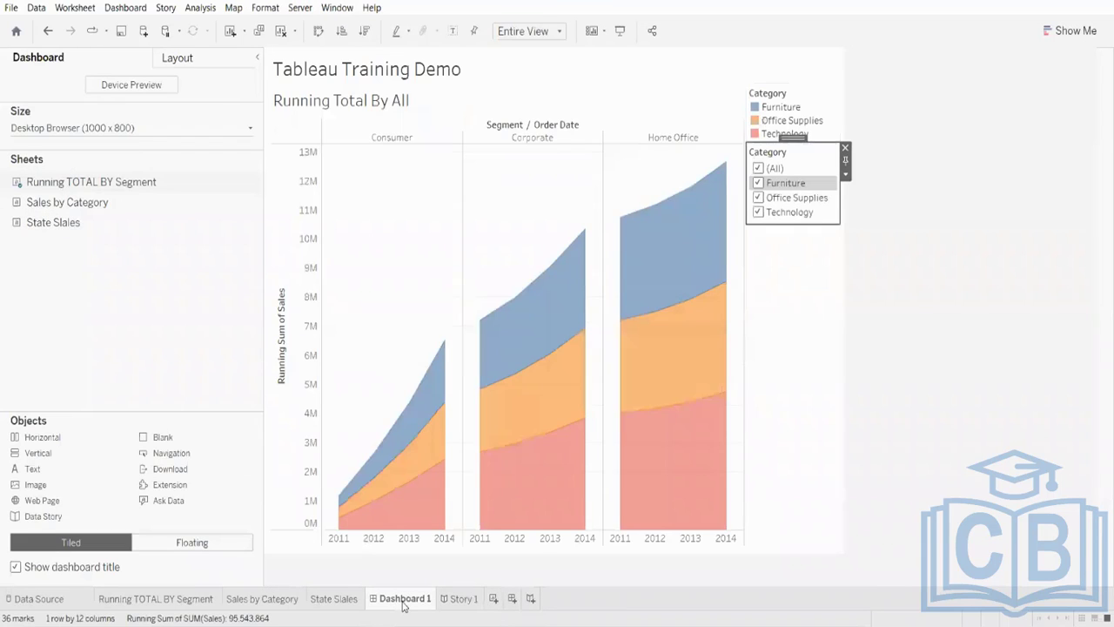
- Clear all fields from the State Slales worksheet
{"action": "left_click", "coordinate": [346, 600]}
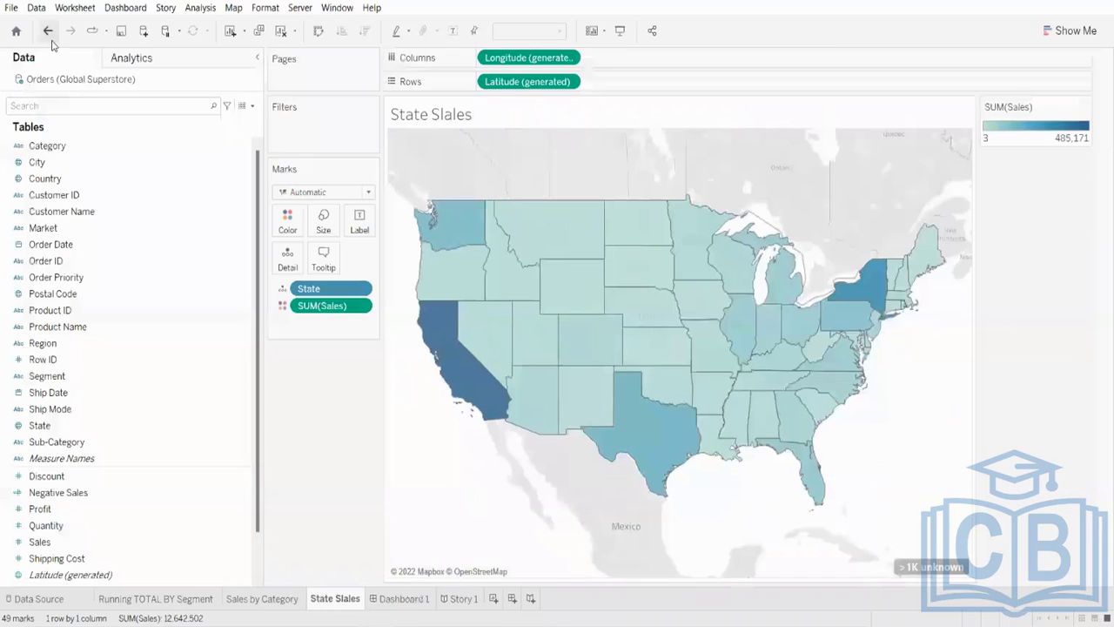
{"action": "left_click", "coordinate": [230, 31]}
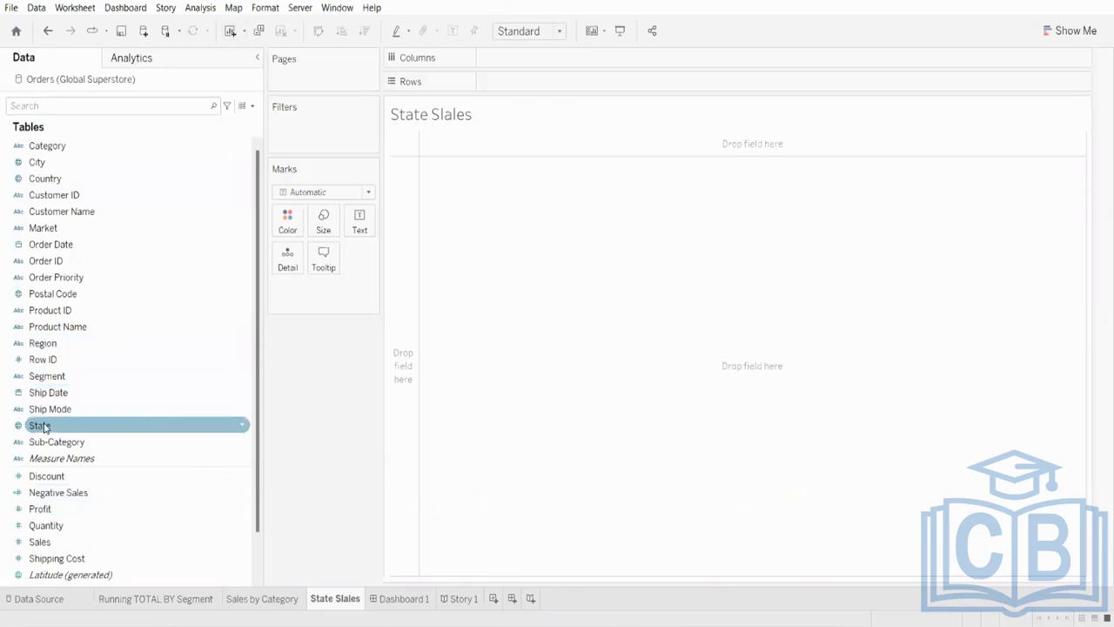
- Chart Sales and Profit by Sub-Category on the State Slales sheet, with Sub-Category as columns and both measures as rows
{"action": "left_click_drag", "start_coordinate": [57, 444], "coordinate": [525, 66]}
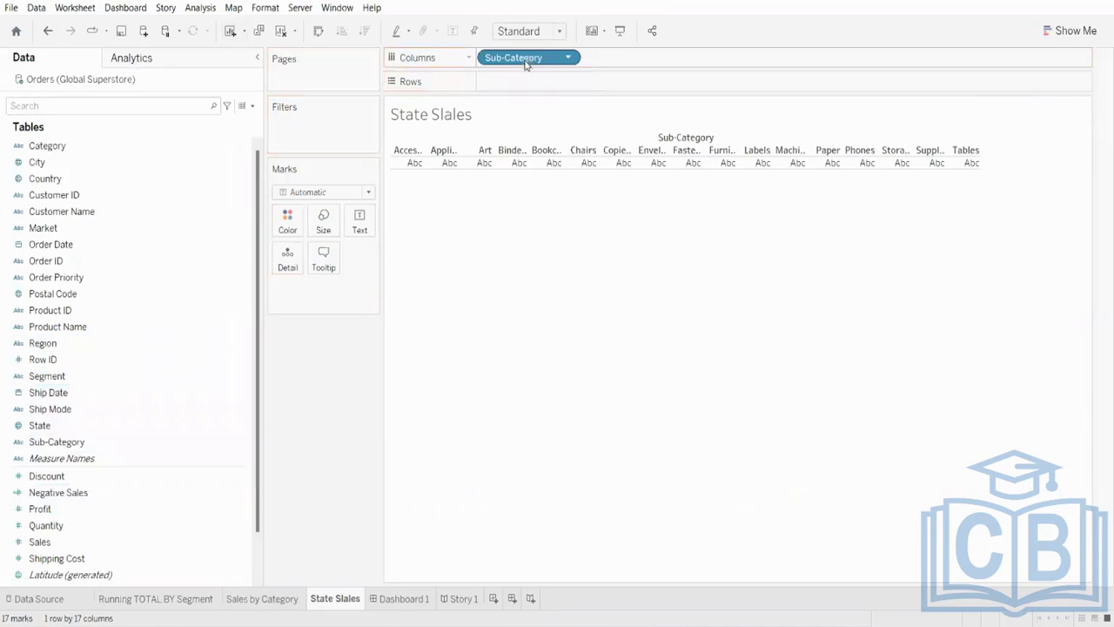
{"action": "left_click_drag", "start_coordinate": [61, 540], "coordinate": [588, 81]}
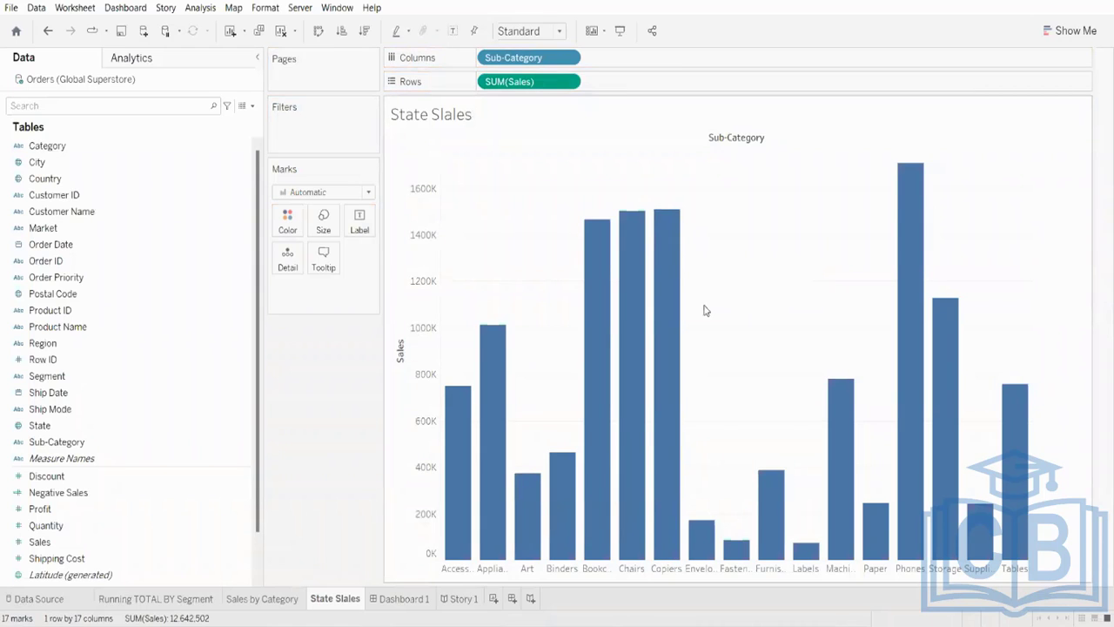
{"action": "left_click_drag", "start_coordinate": [63, 509], "coordinate": [695, 83]}
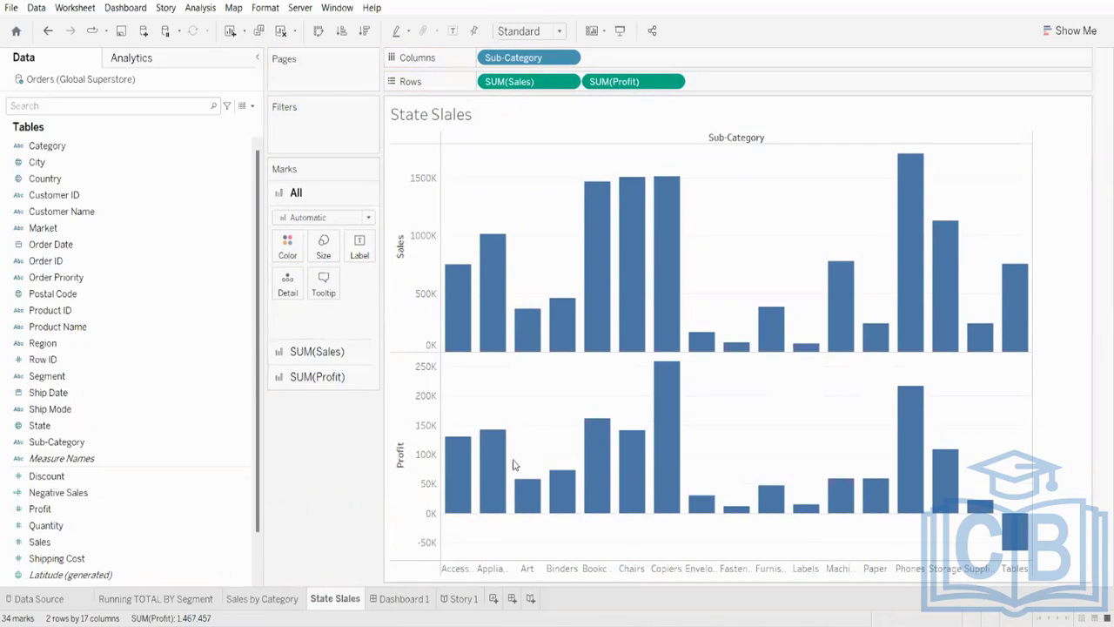
- Convert the chart to horizontal bars with Show Me and swap rows and columns to make the bars vertical
{"action": "left_click", "coordinate": [1077, 31]}
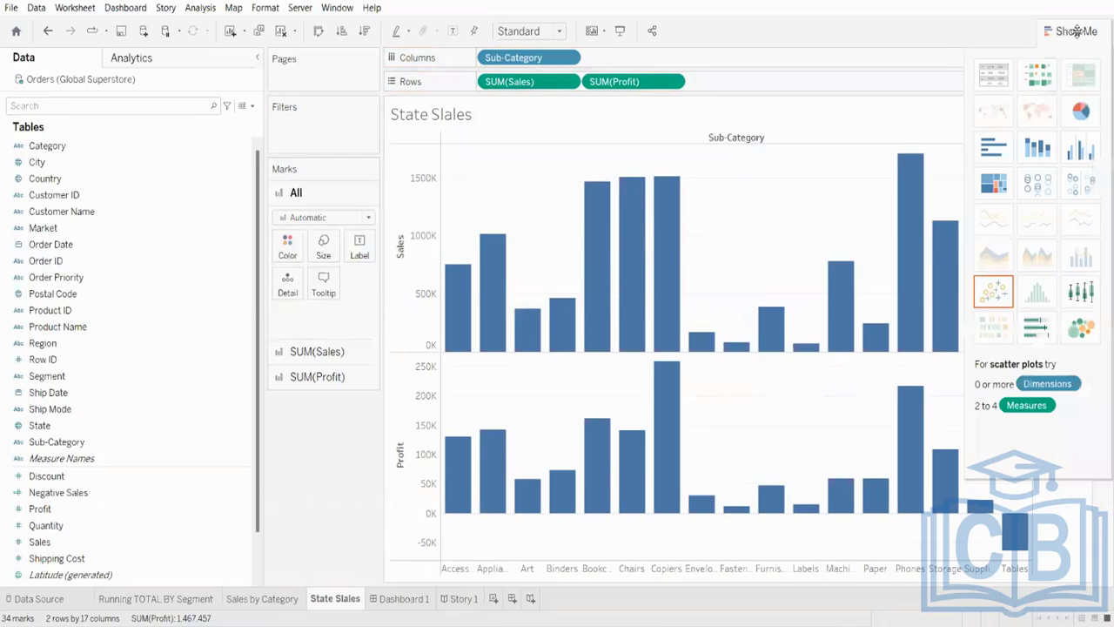
{"action": "left_click", "coordinate": [993, 147]}
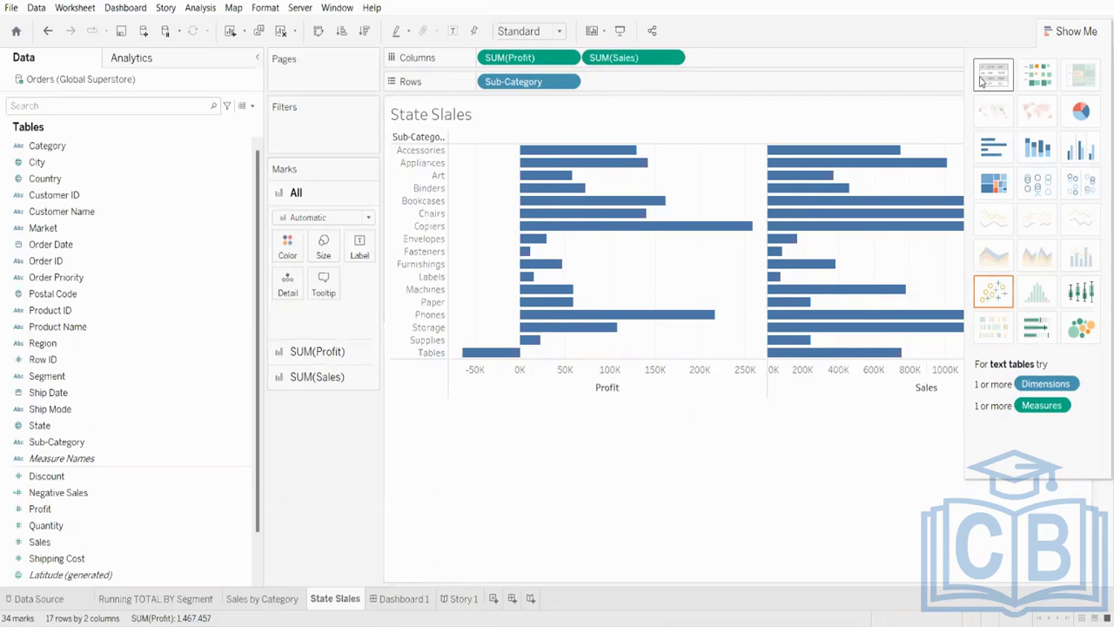
{"action": "left_click", "coordinate": [319, 31]}
{"action": "left_click", "coordinate": [1086, 31]}
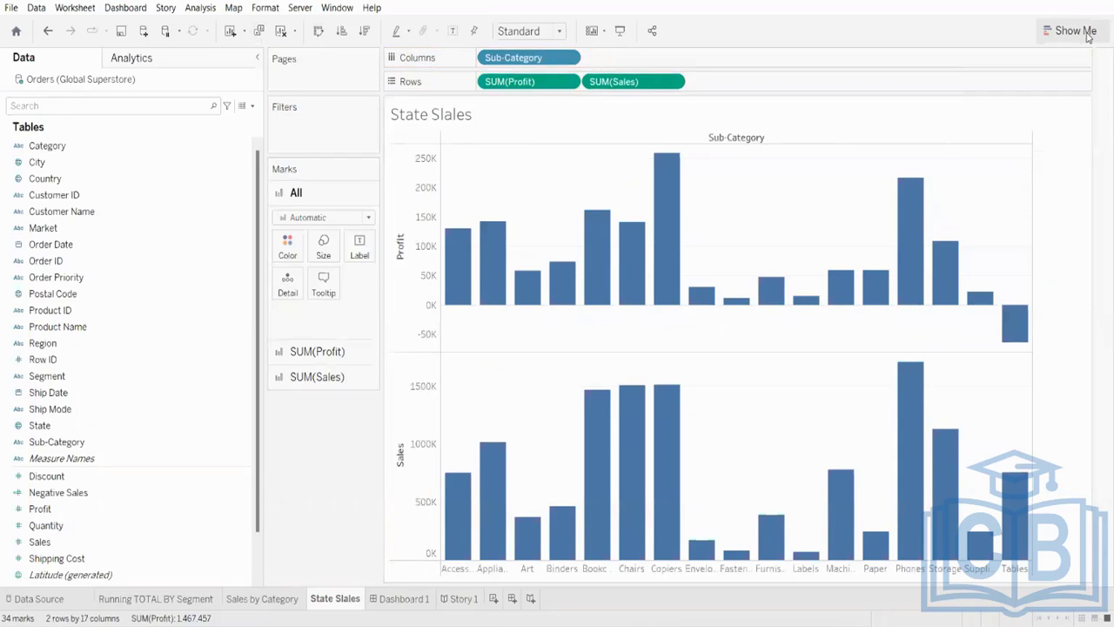
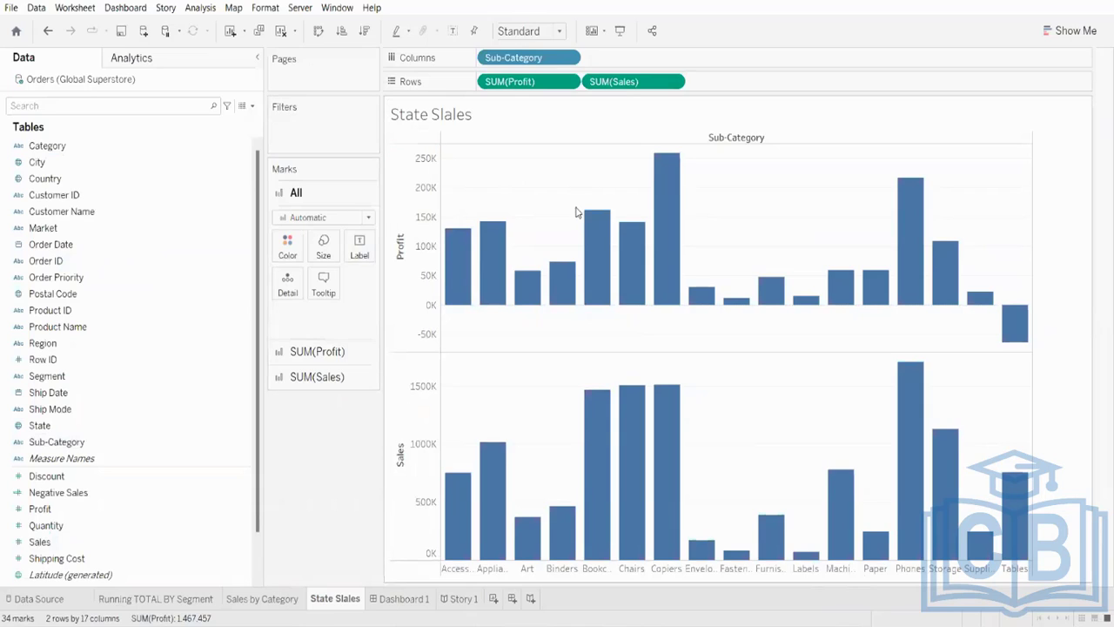
- Start a new parameter with the String data type and allowable values restricted to a list
{"action": "left_click", "coordinate": [252, 106]}
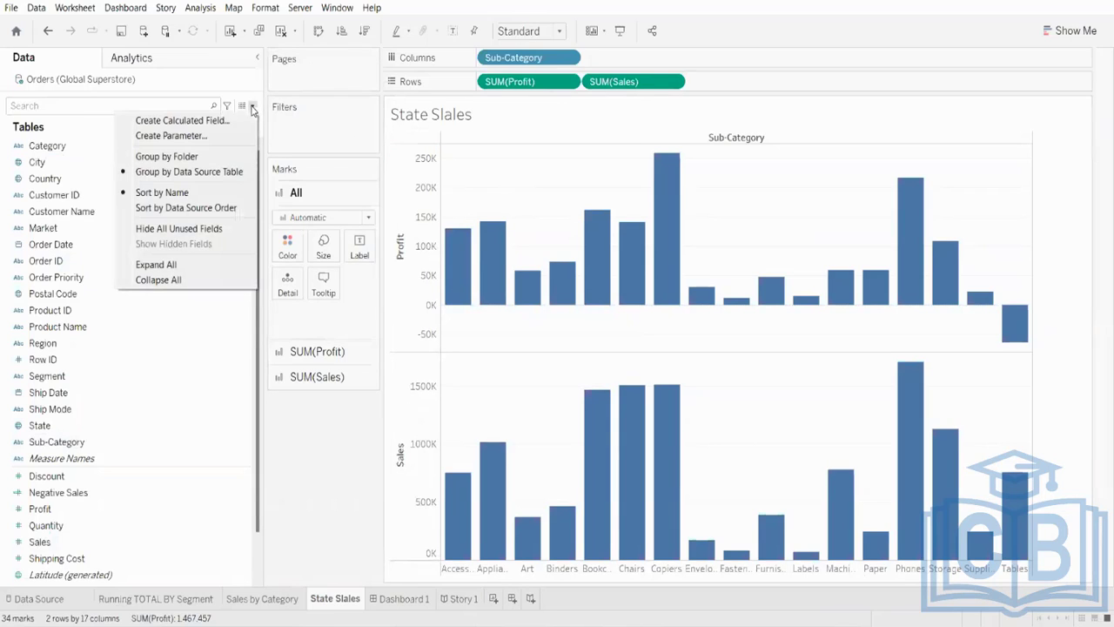
{"action": "left_click", "coordinate": [186, 136]}
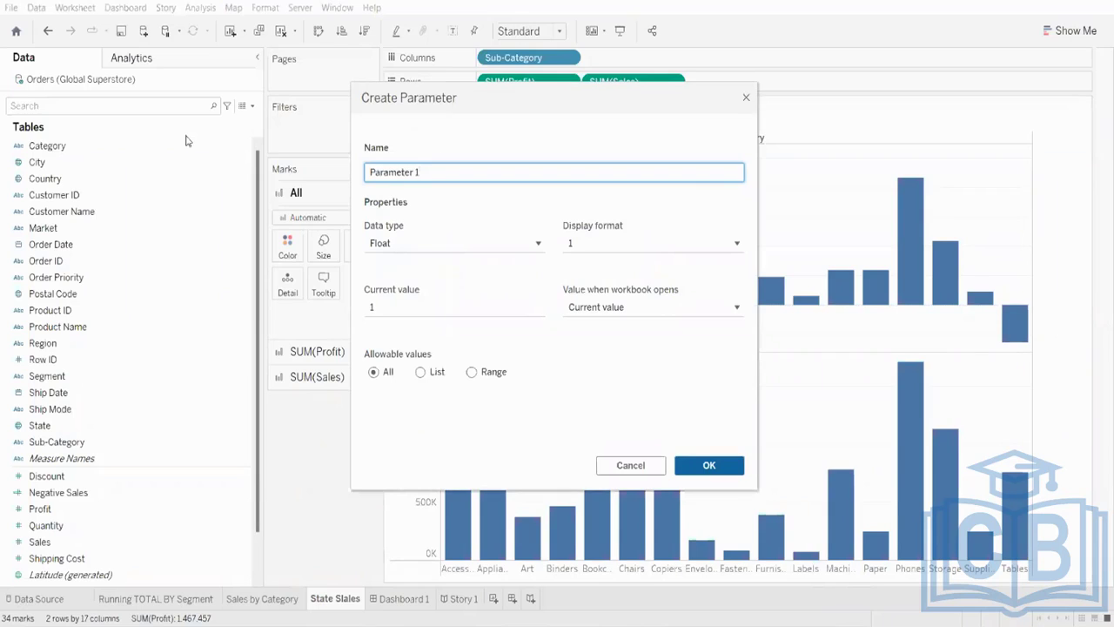
{"action": "left_click", "coordinate": [416, 249]}
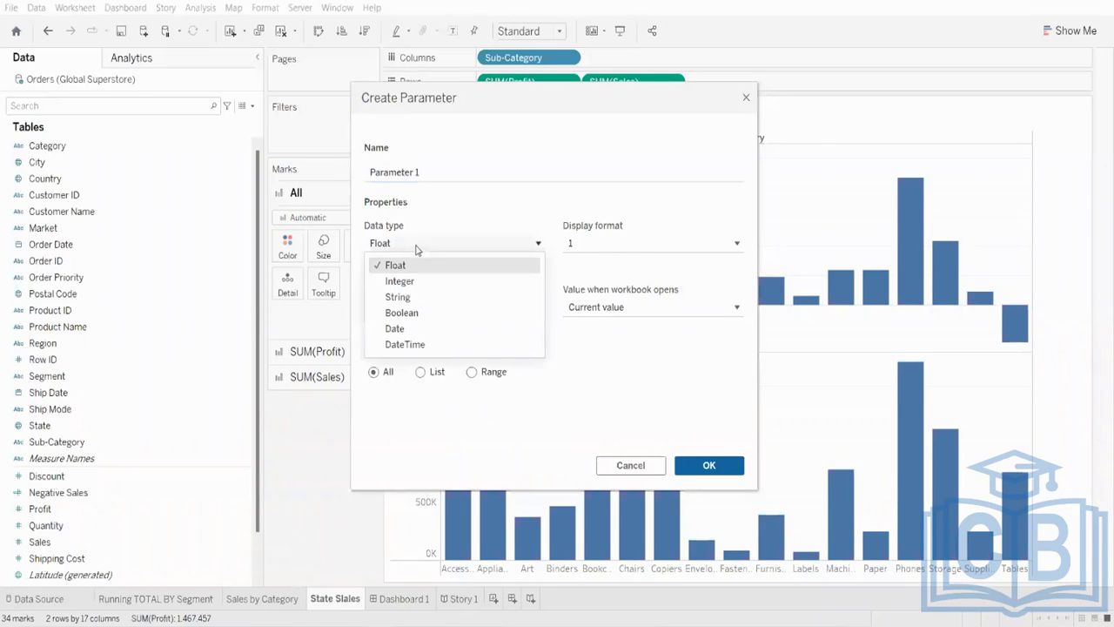
{"action": "left_click", "coordinate": [402, 297]}
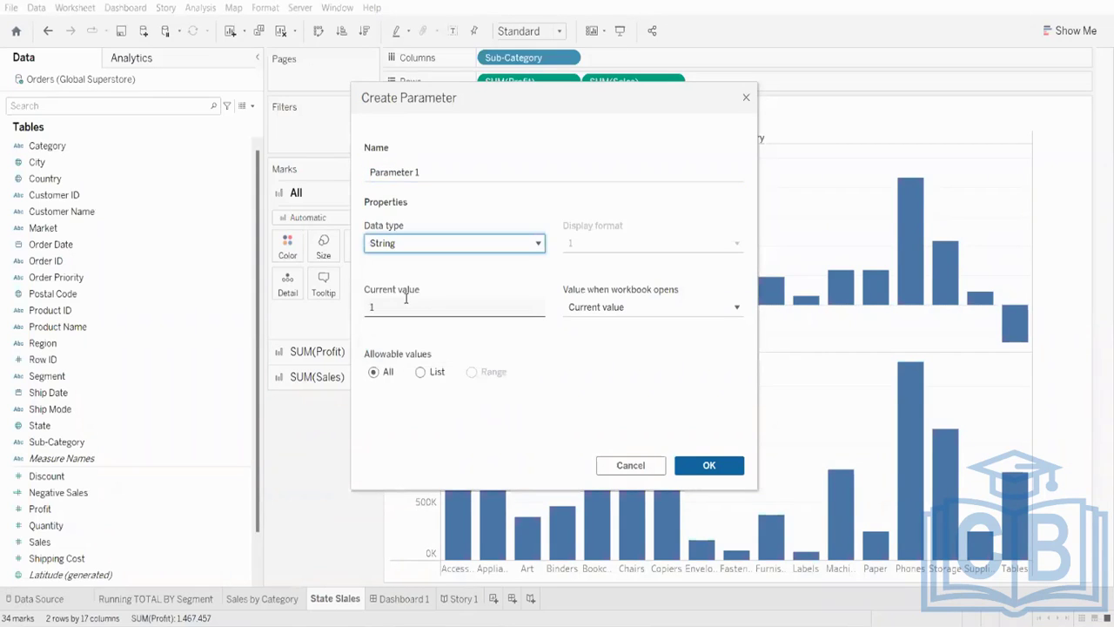
{"action": "left_click", "coordinate": [424, 372]}
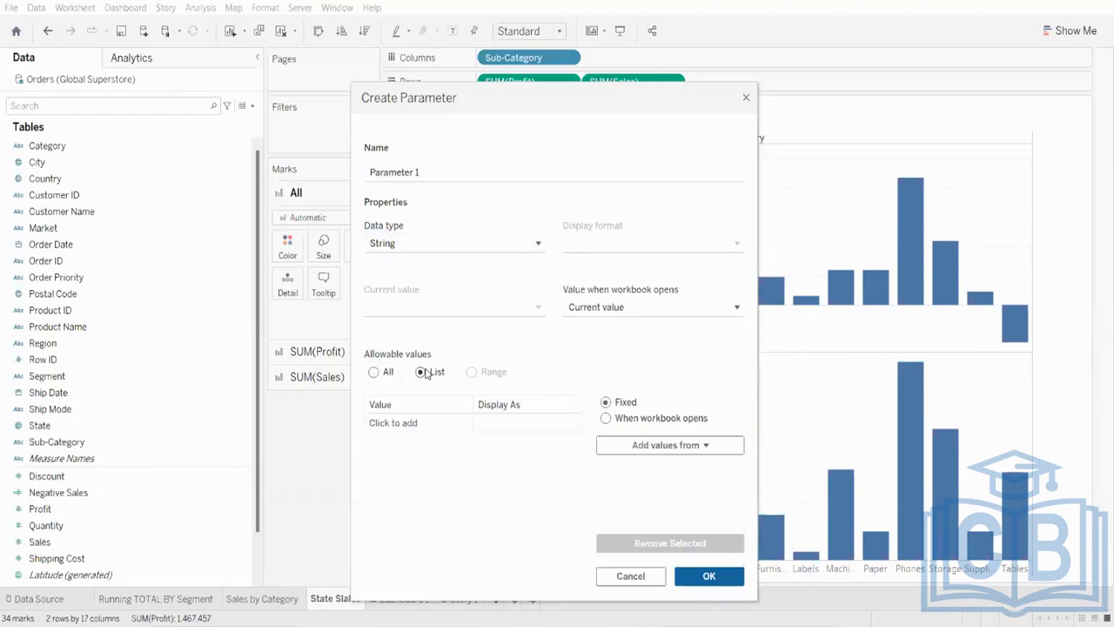
{"action": "left_click", "coordinate": [373, 373]}
{"action": "left_click", "coordinate": [422, 372]}
- Add "sales" and "profit" as the parameter's list values and create the parameter
{"action": "left_click", "coordinate": [394, 424]}
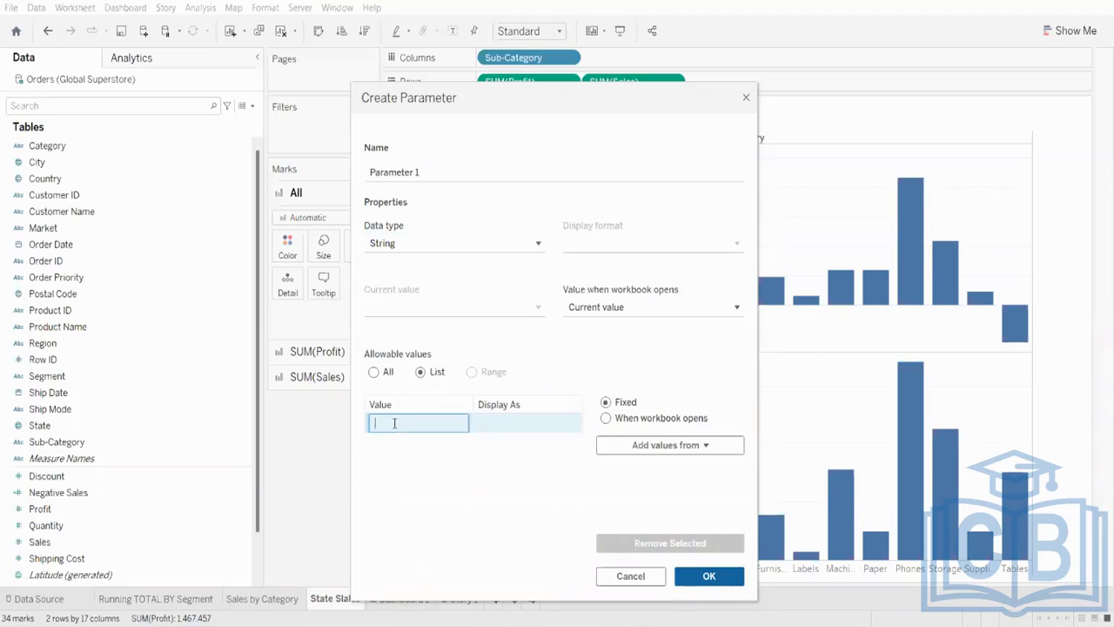
{"action": "type", "text": "sales"}
{"action": "key", "text": "Return"}
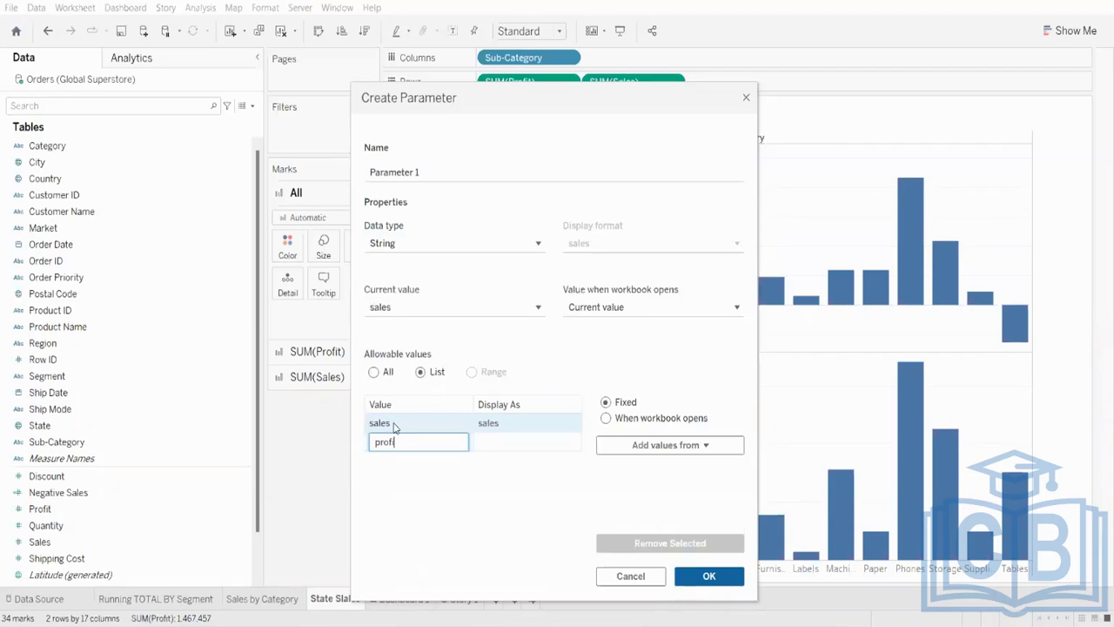
{"action": "key", "text": "Return"}
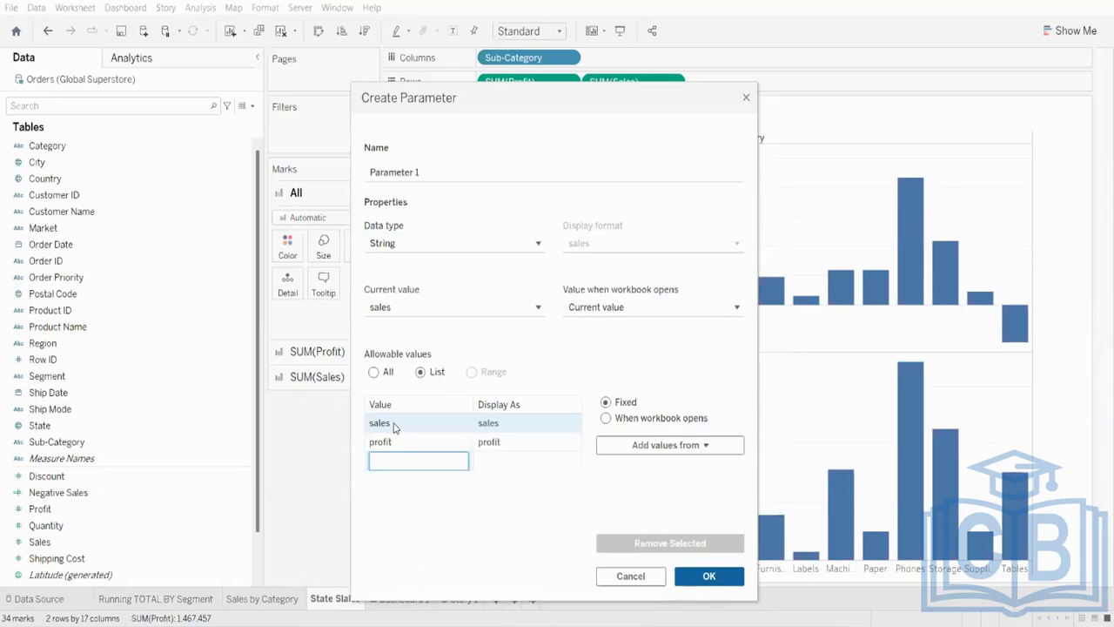
{"action": "left_click", "coordinate": [413, 499]}
{"action": "left_click", "coordinate": [708, 577]}
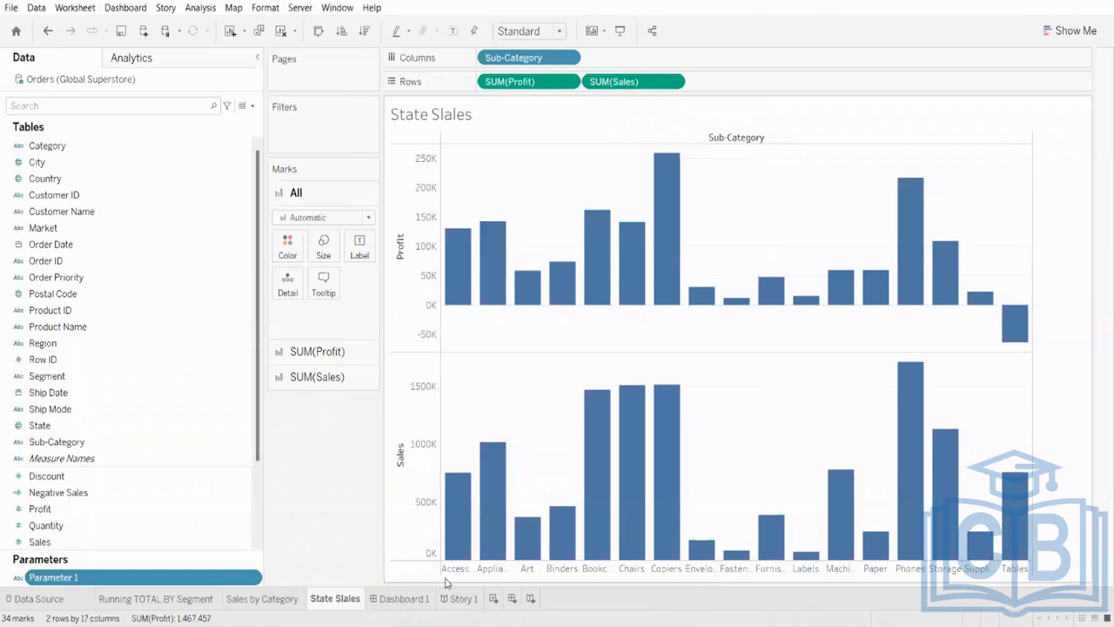
- Show the Parameter 1 control on the sheet and test it by switching to profit and back to sales
{"action": "right_click", "coordinate": [62, 579]}
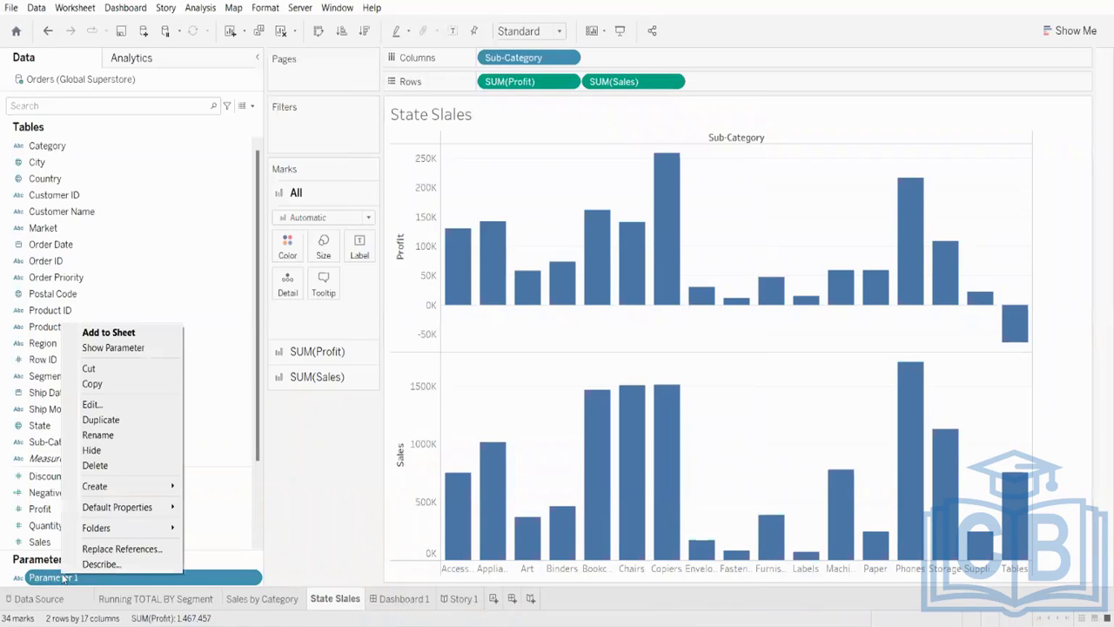
{"action": "left_click", "coordinate": [113, 348]}
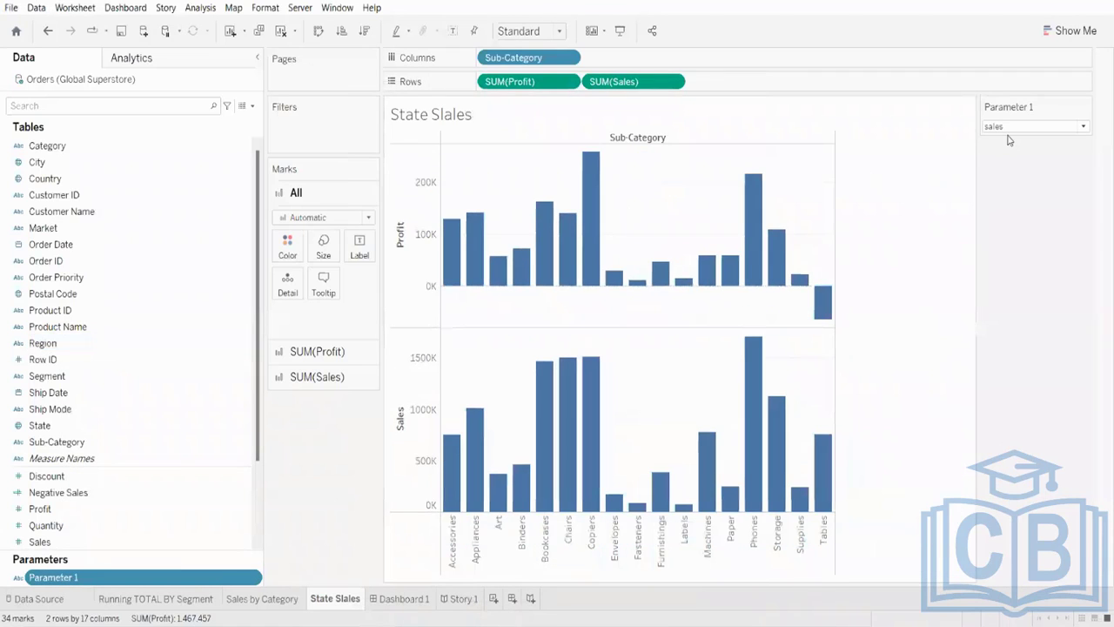
{"action": "left_click", "coordinate": [1008, 129]}
{"action": "left_click", "coordinate": [1008, 141]}
{"action": "left_click", "coordinate": [1008, 129]}
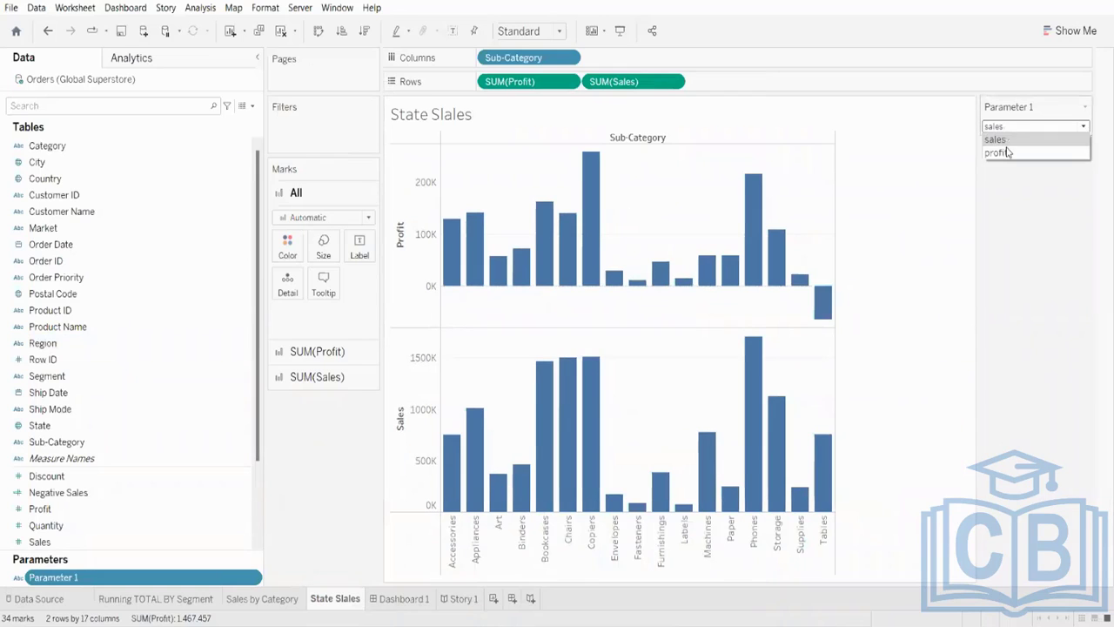
{"action": "left_click", "coordinate": [997, 152]}
{"action": "left_click", "coordinate": [1008, 128]}
{"action": "left_click", "coordinate": [1008, 140]}
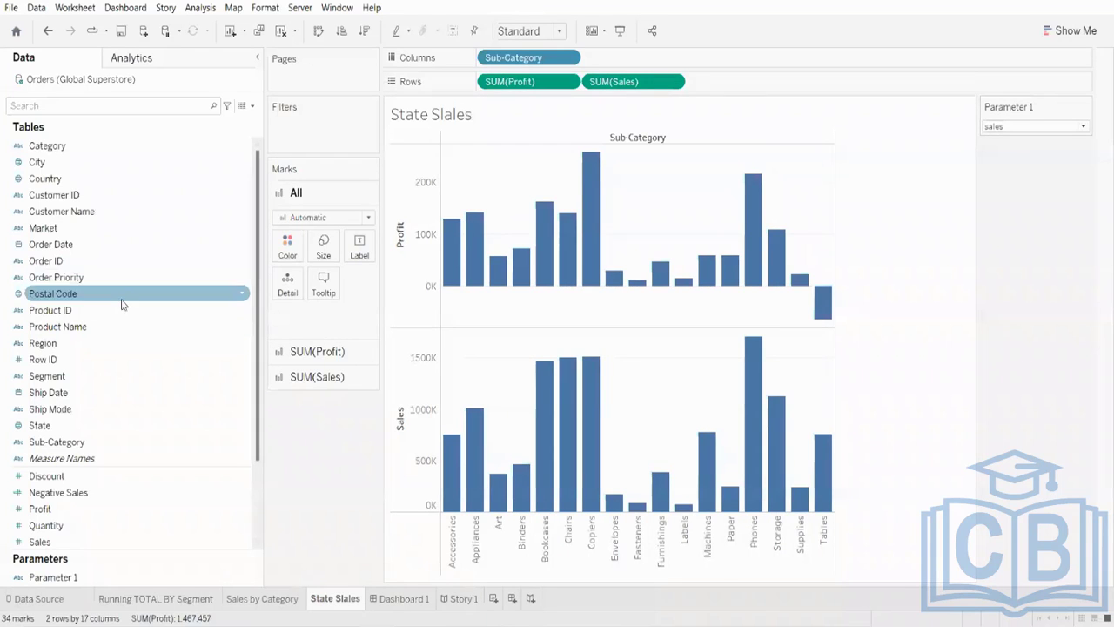
{"action": "left_click", "coordinate": [253, 105]}
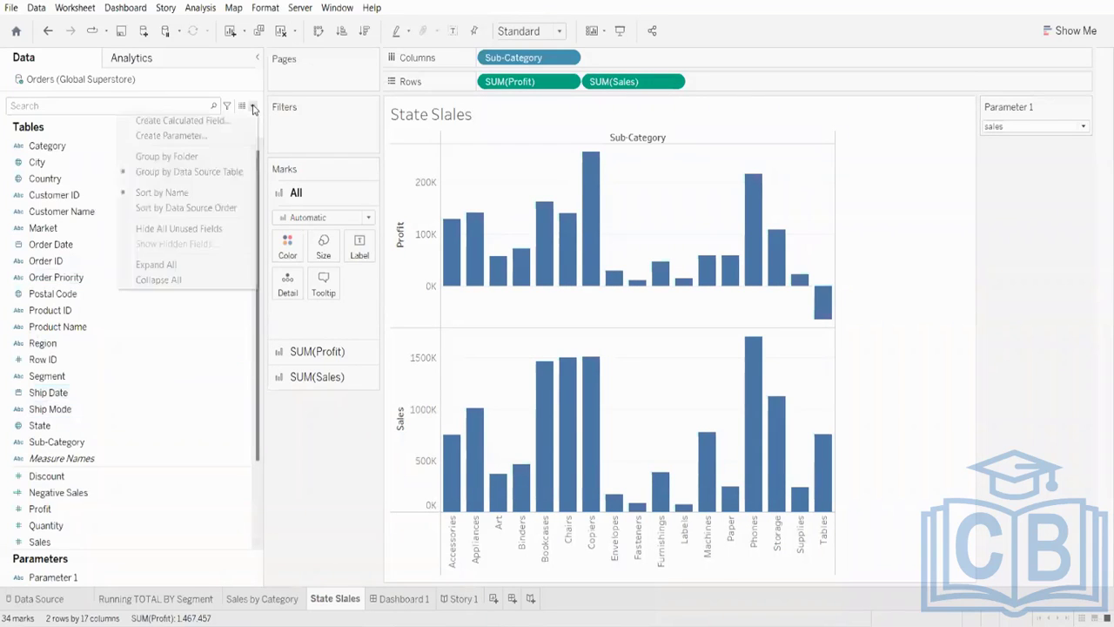
{"action": "left_click", "coordinate": [181, 121]}
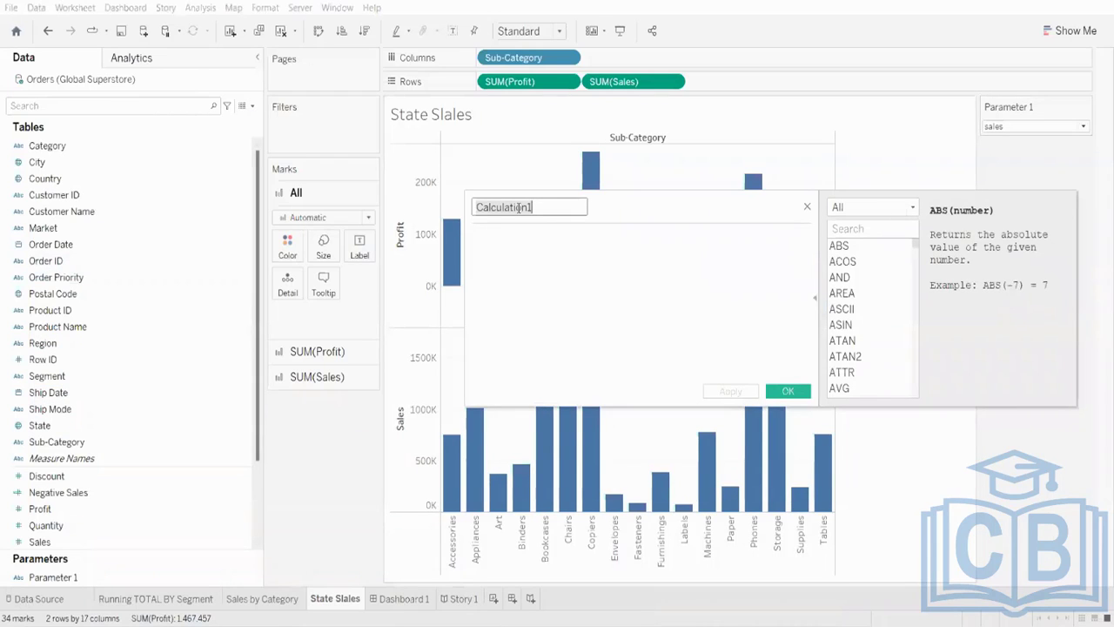
{"action": "key", "text": "BackSpace"}
{"action": "key", "text": "Caps_Lock"}
{"action": "type", "text": "P"}
{"action": "key", "text": "Caps_Lock"}
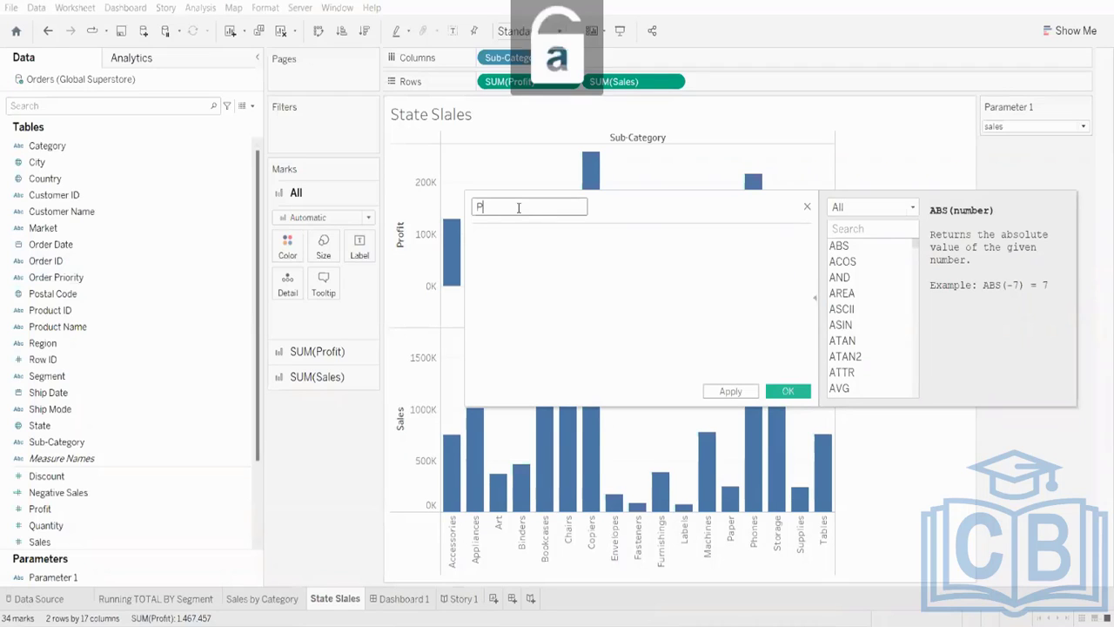
{"action": "type", "text": "rofit and"}
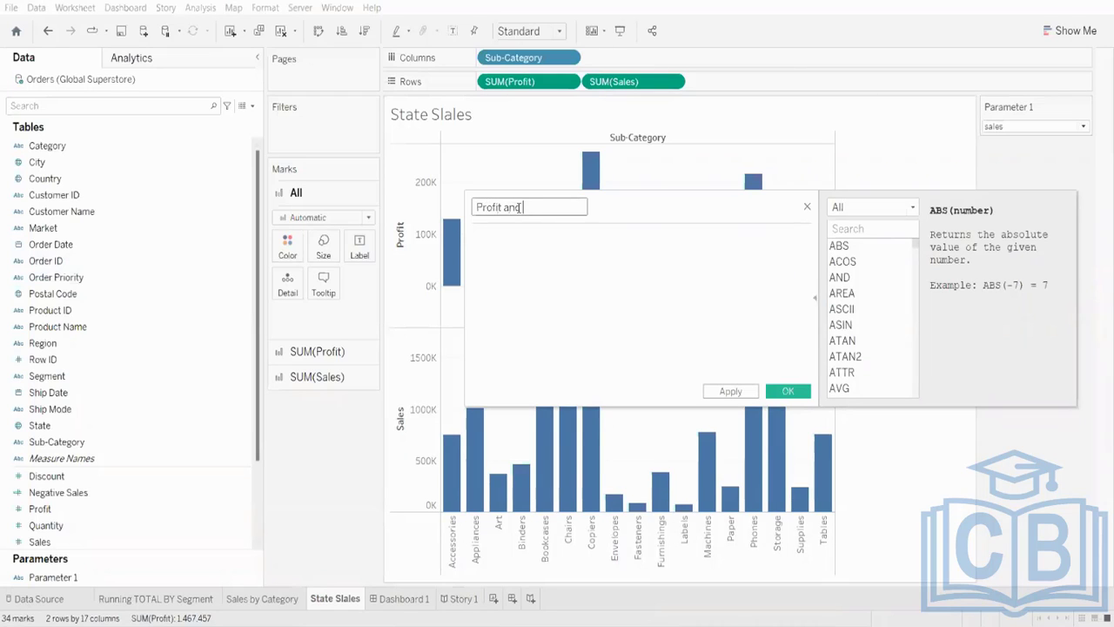
{"action": "key", "text": "Caps_Lock"}
{"action": "type", "text": "S"}
{"action": "key", "text": "Caps_Lock"}
{"action": "type", "text": "ales"}
{"action": "left_click", "coordinate": [786, 393]}
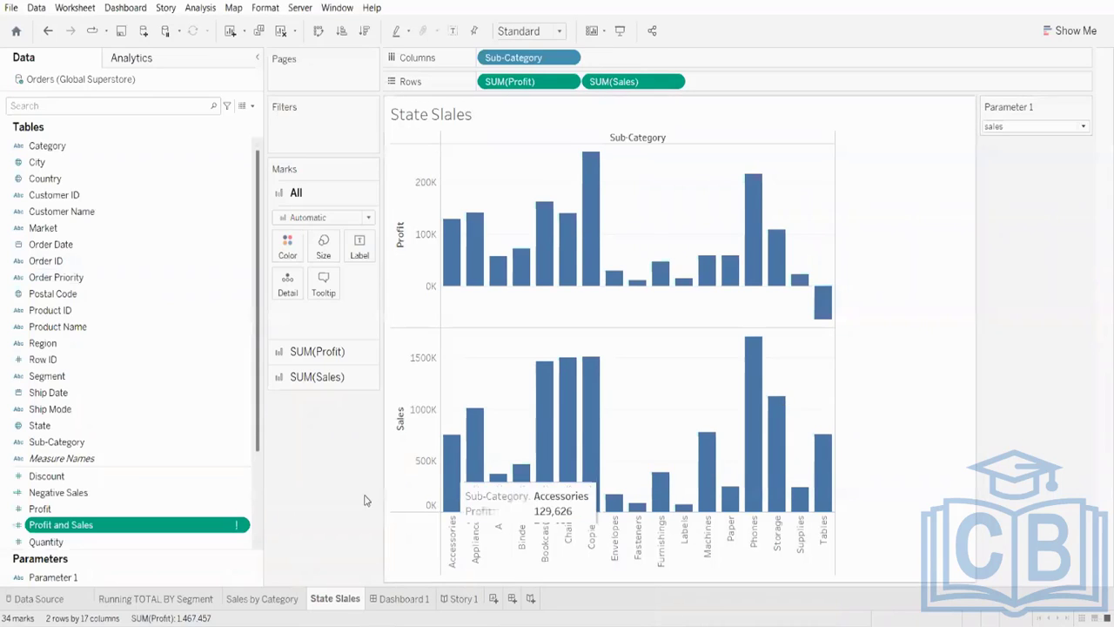
{"action": "right_click", "coordinate": [84, 528]}
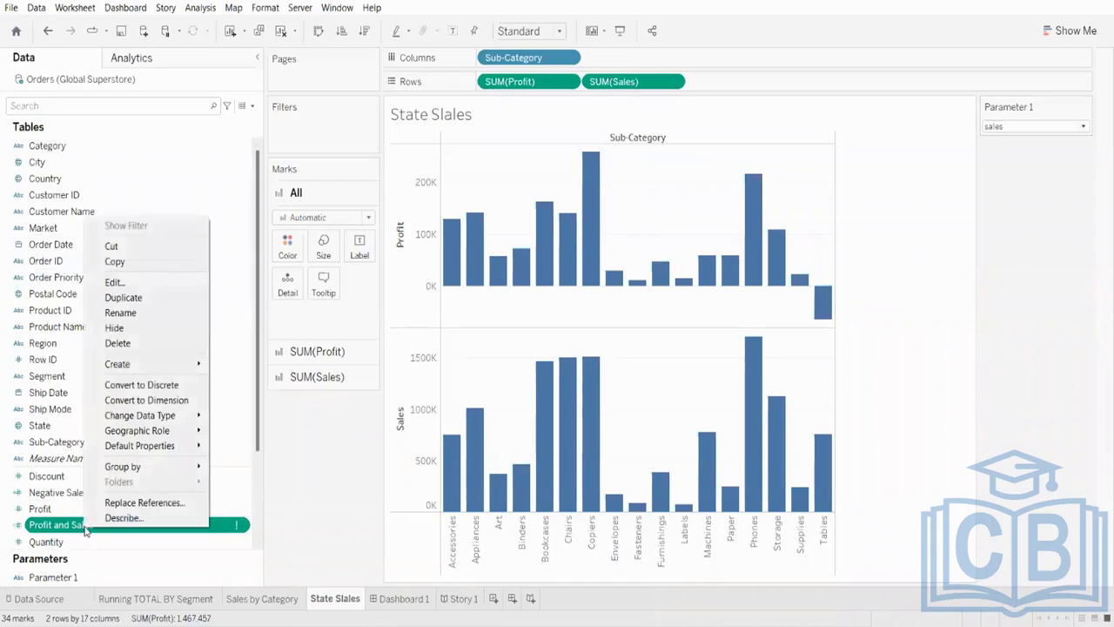
{"action": "left_click", "coordinate": [131, 343]}
- Start a new calculated field from Parameter 1
{"action": "scroll", "coordinate": [144, 523], "scroll_direction": "down", "scroll_amount": 3}
{"action": "left_click", "coordinate": [57, 579]}
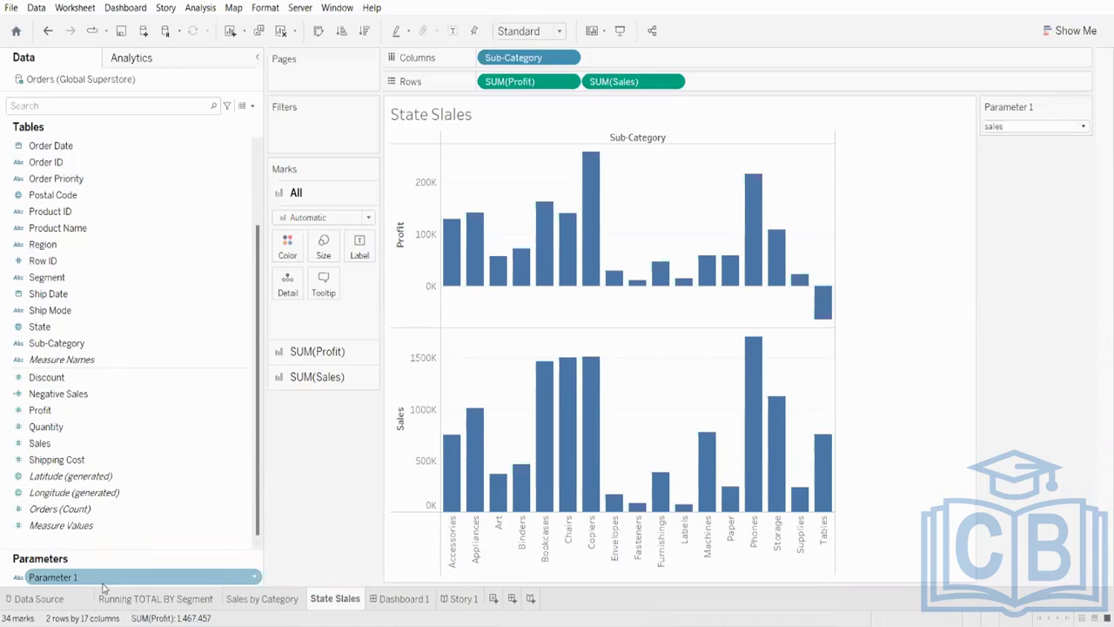
{"action": "right_click", "coordinate": [67, 583]}
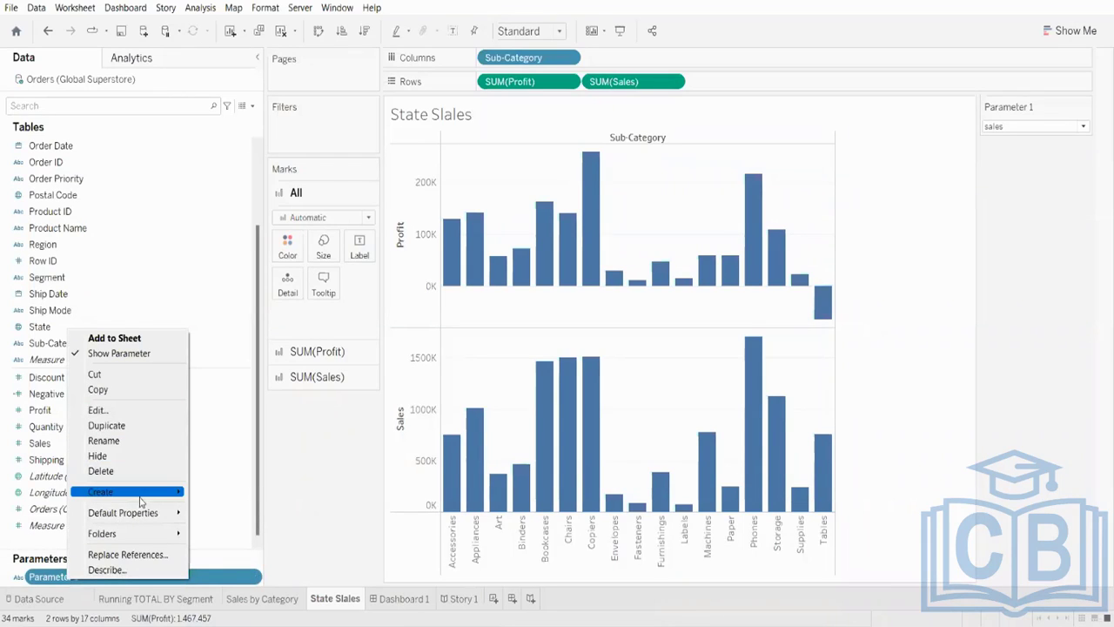
{"action": "mouse_move", "coordinate": [144, 492]}
{"action": "left_click", "coordinate": [214, 502]}
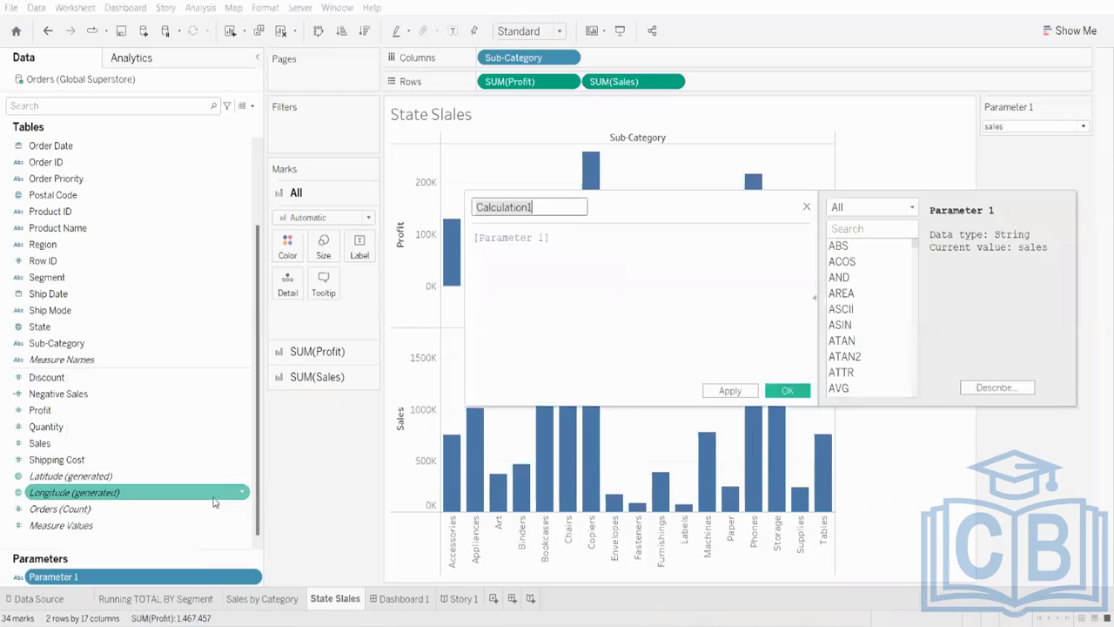
{"action": "left_click", "coordinate": [564, 236]}
{"action": "left_click_drag", "start_coordinate": [564, 237], "coordinate": [472, 237]}
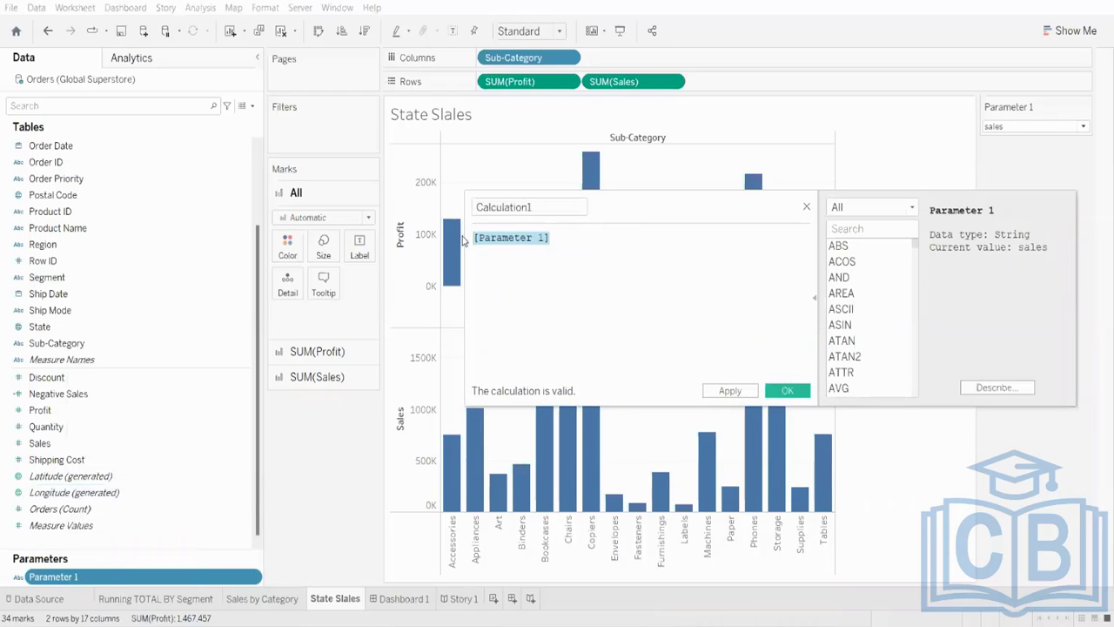
{"action": "left_click", "coordinate": [638, 238]}
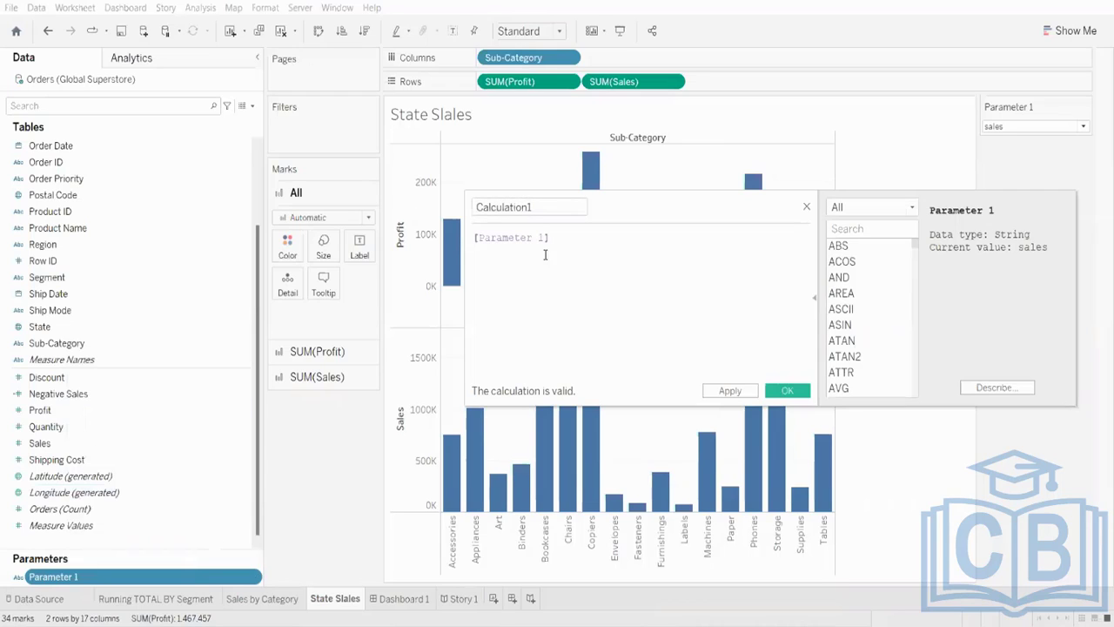
- Name the calculated field "Profit and Sales"
{"action": "left_click", "coordinate": [552, 207]}
{"action": "double_click", "coordinate": [552, 207]}
{"action": "key", "text": "Caps_Lock"}
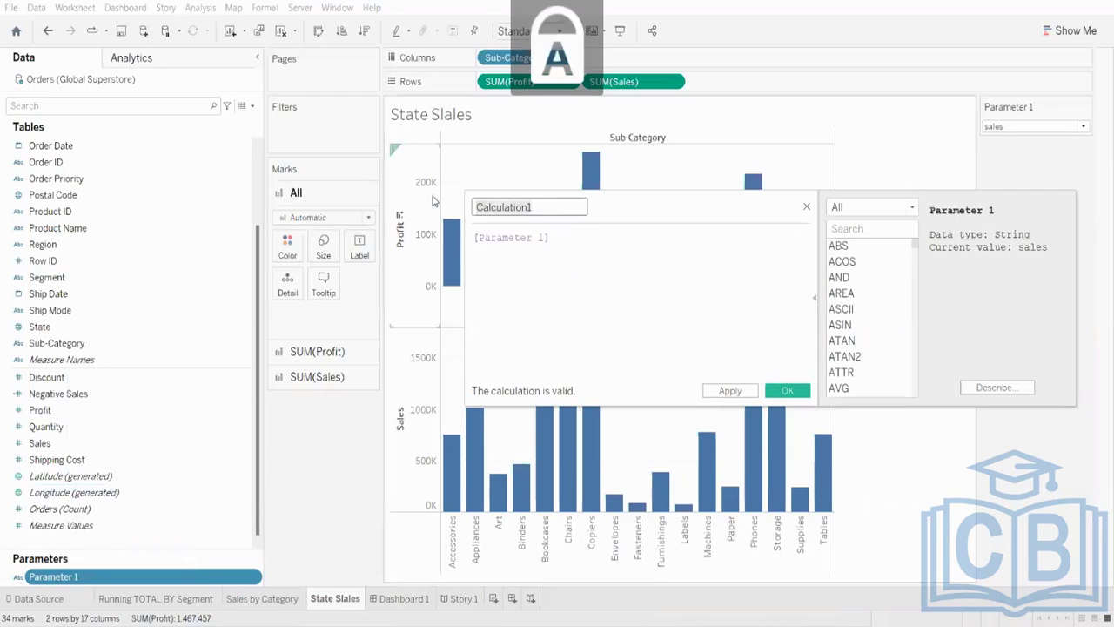
{"action": "type", "text": "P"}
{"action": "key", "text": "Caps_Lock"}
{"action": "type", "text": "ro"}
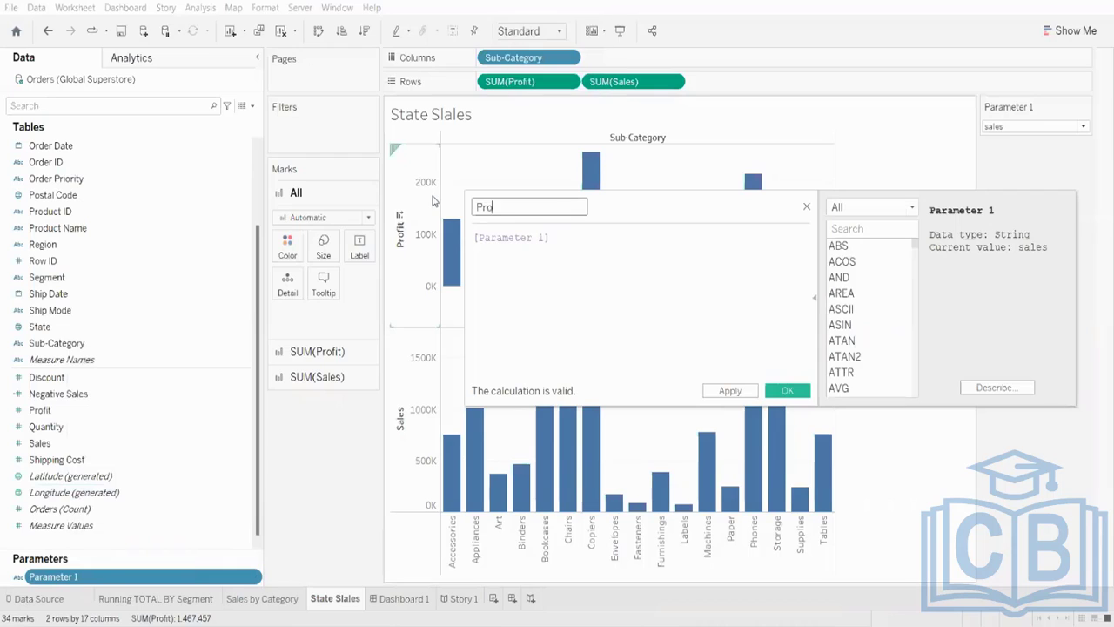
{"action": "type", "text": "fit and"}
{"action": "key", "text": "Caps_Lock"}
{"action": "type", "text": "S"}
{"action": "key", "text": "Caps_Lock"}
{"action": "type", "text": "ales"}
- Begin the formula with CASE in front of [Parameter 1]
{"action": "left_click", "coordinate": [473, 238]}
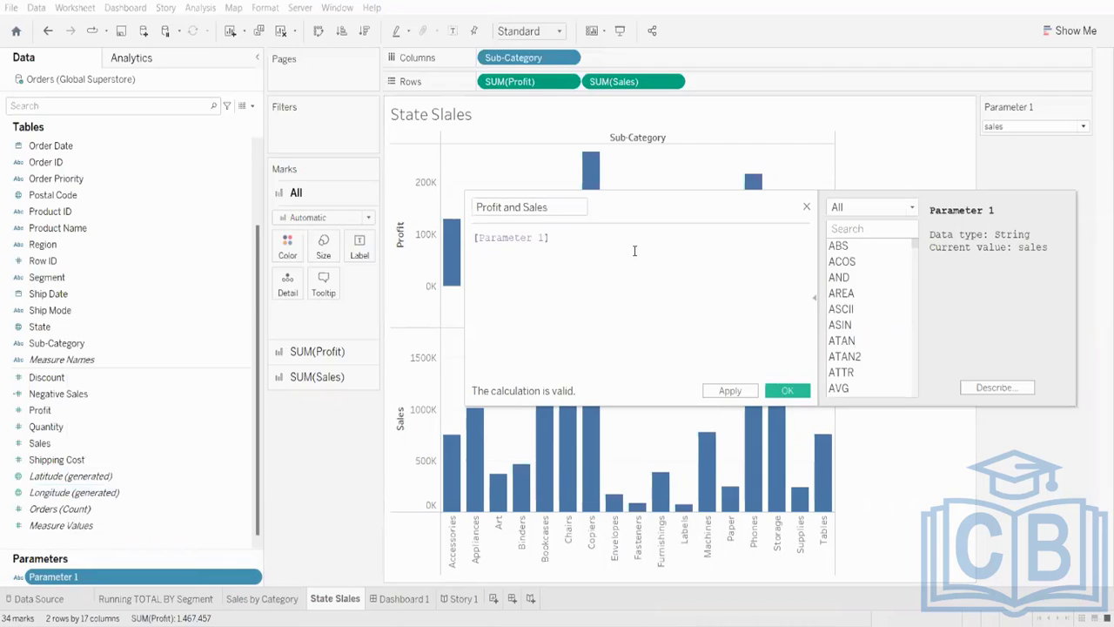
{"action": "key", "text": "Caps_Lock"}
{"action": "type", "text": "CASE"}
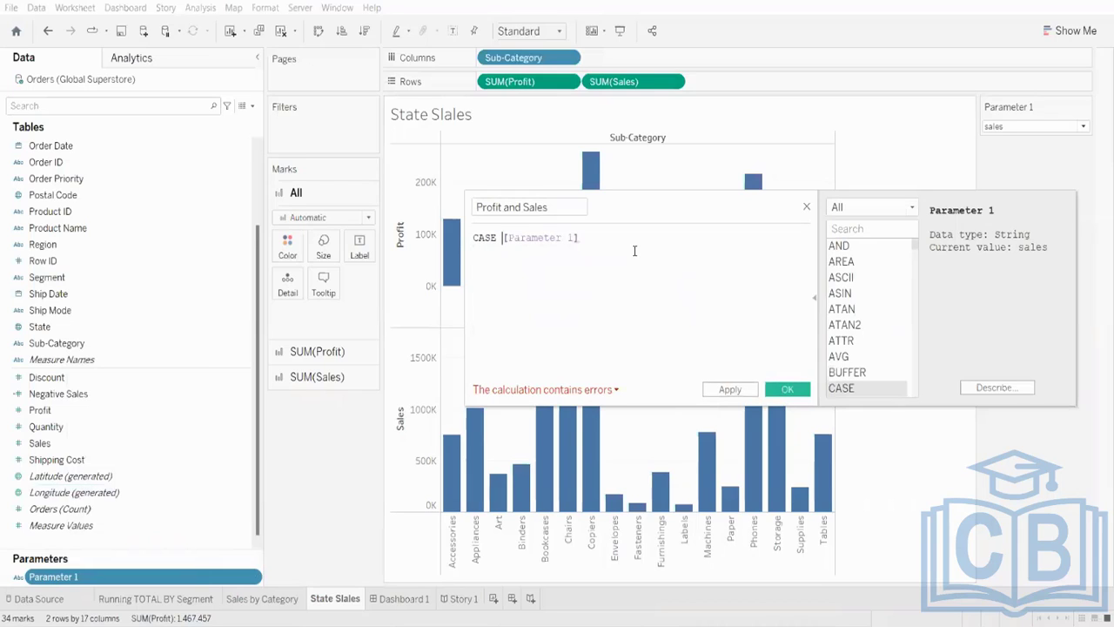
{"action": "left_click", "coordinate": [627, 237]}
{"action": "key", "text": "Return"}
{"action": "left_click_drag", "start_coordinate": [610, 237], "coordinate": [461, 238]}
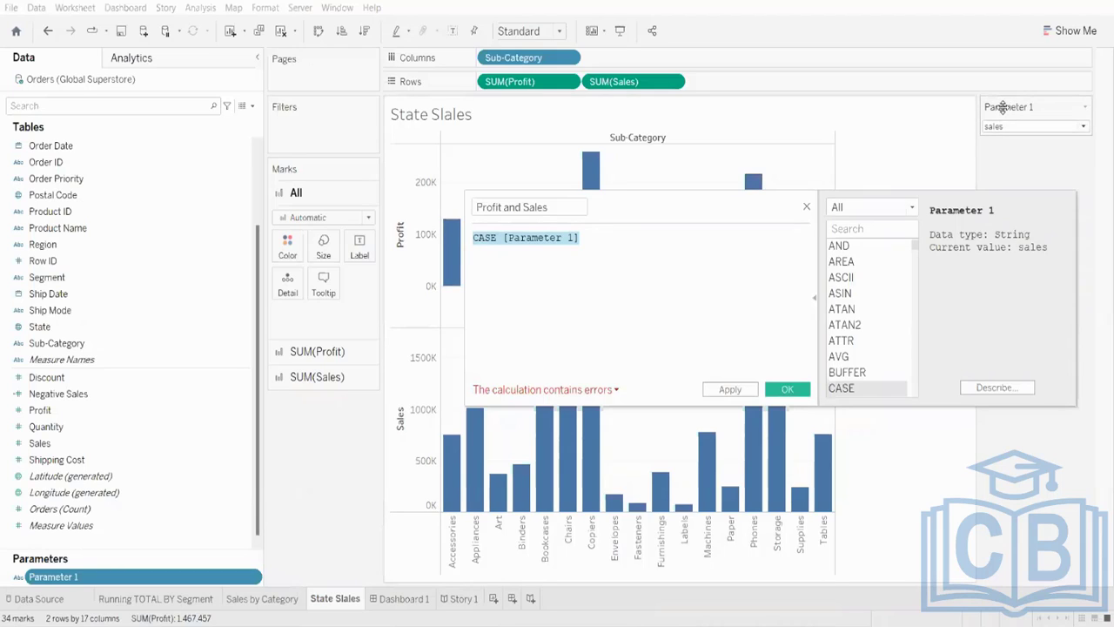
{"action": "left_click", "coordinate": [596, 238]}
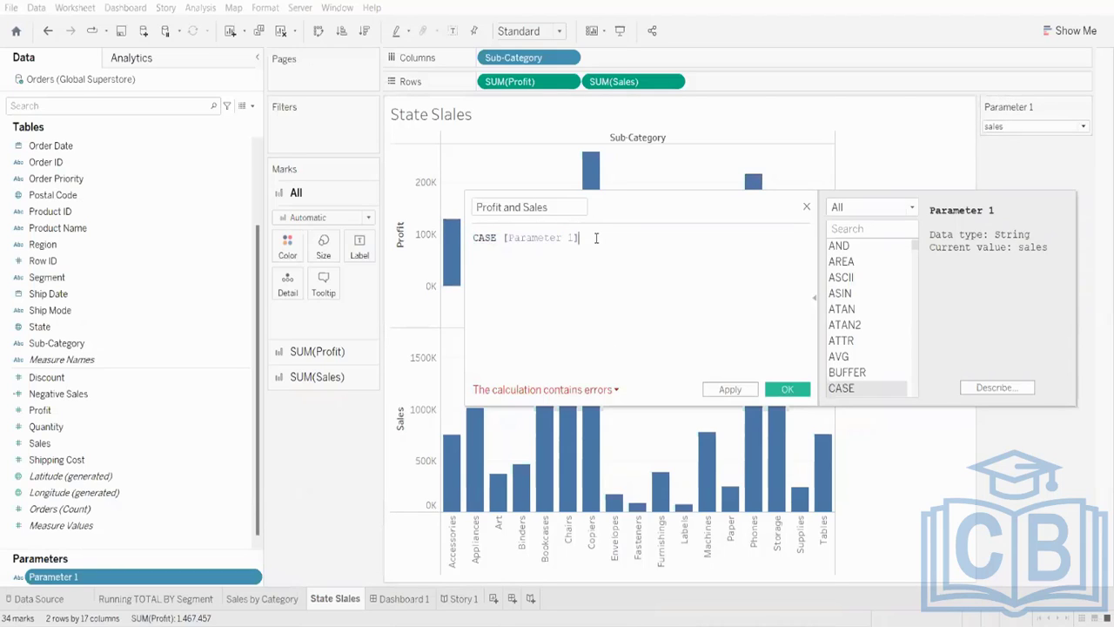
- Add a second formula line with the condition WHEN 'profit' in lowercase
{"action": "key", "text": "Return"}
{"action": "type", "text": "WH"}
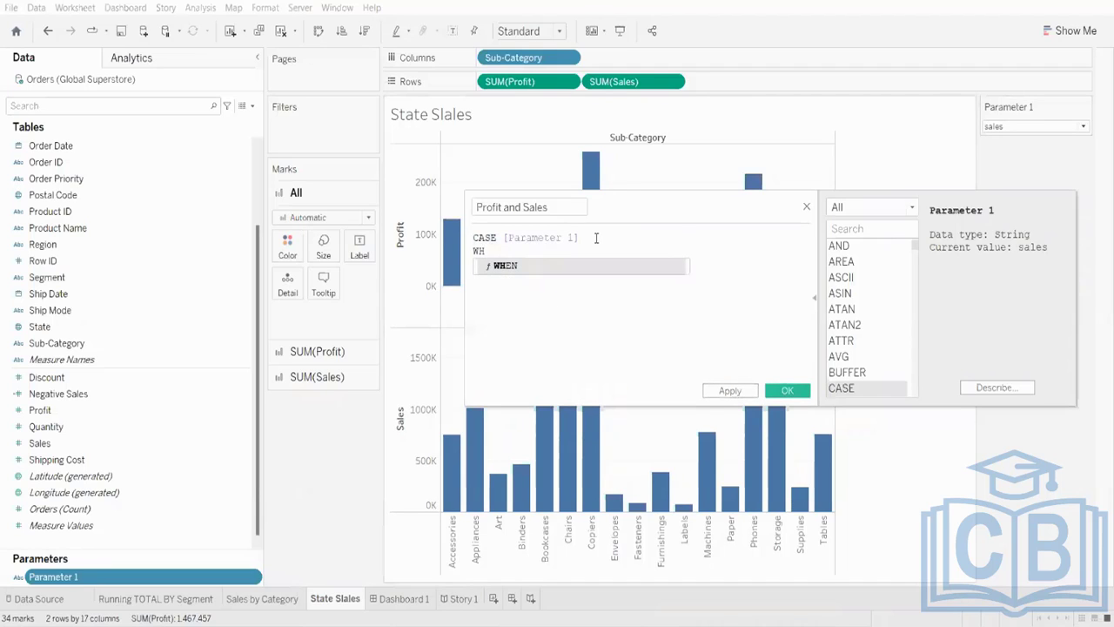
{"action": "key", "text": "Return"}
{"action": "type", "text": "'"}
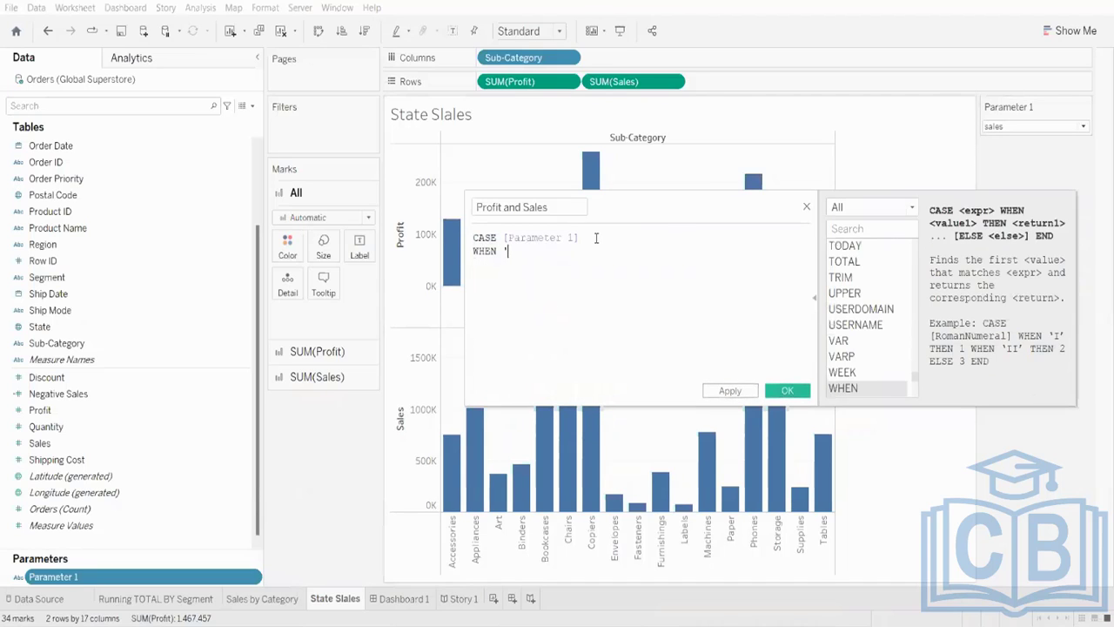
{"action": "type", "text": "PROFIT"}
{"action": "key", "text": "BackSpace"}
{"action": "key", "text": "BackSpace"}
{"action": "key", "text": "BackSpace"}
{"action": "key", "text": "BackSpace"}
{"action": "key", "text": "BackSpace"}
{"action": "key", "text": "BackSpace"}
{"action": "key", "text": "Caps_Lock"}
{"action": "type", "text": "profit"}
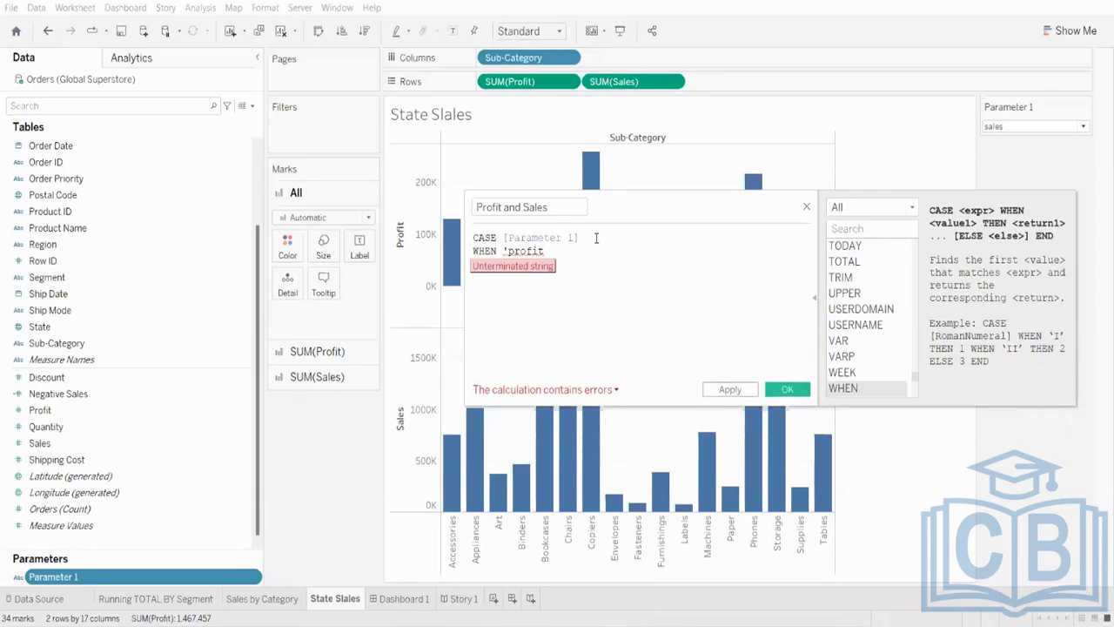
{"action": "type", "text": "'"}
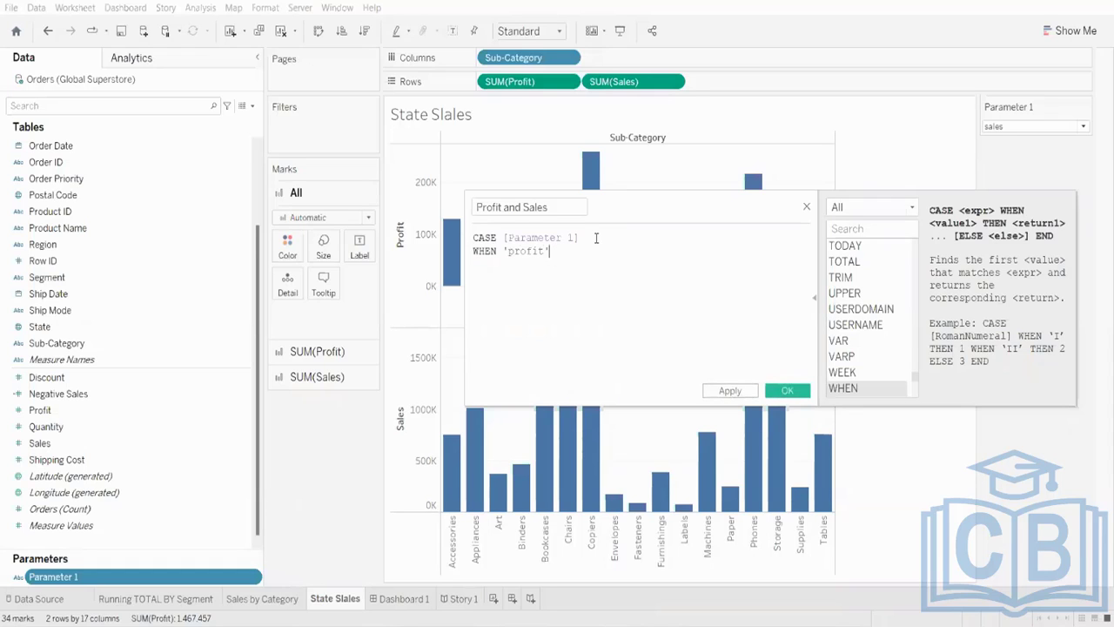
- Complete the 'profit' condition with THEN [Profit]
{"action": "type", "text": " THEN"}
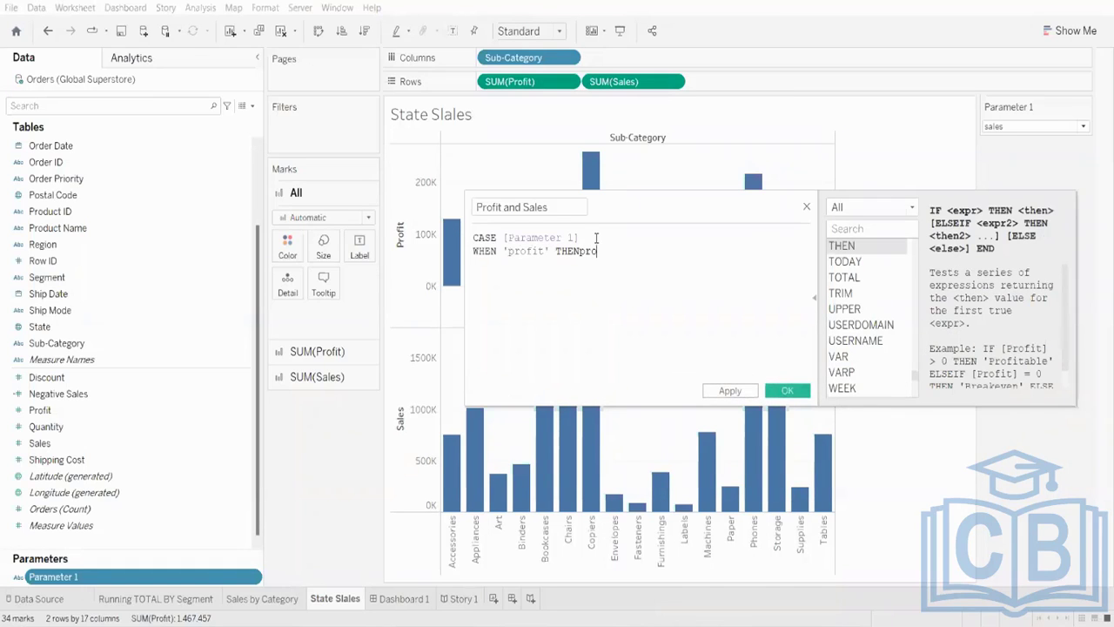
{"action": "type", "text": " pro"}
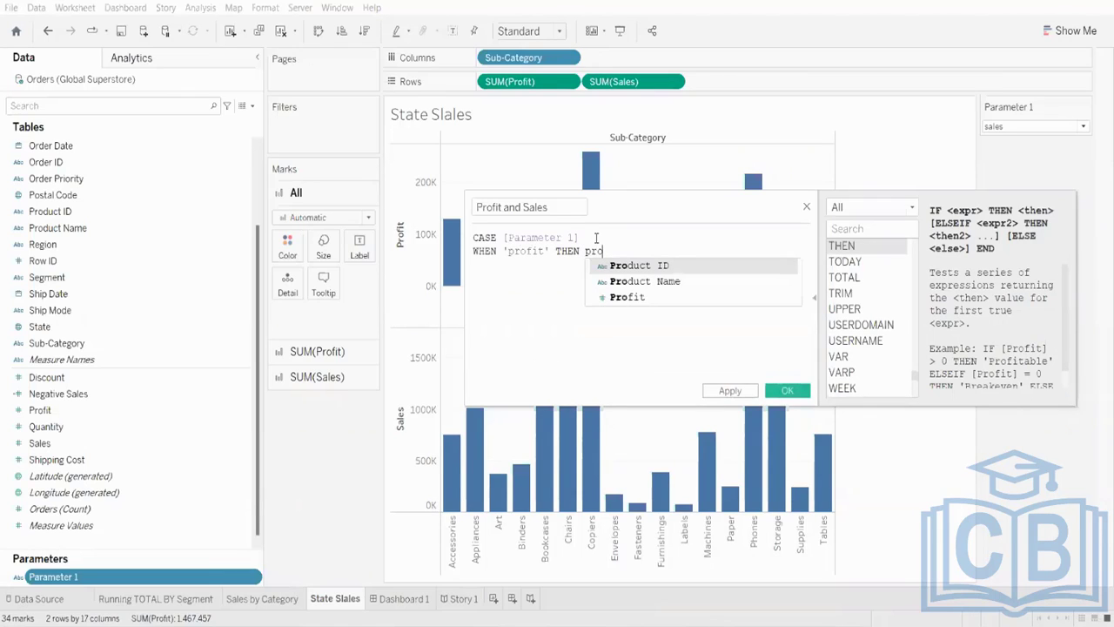
{"action": "key", "text": "Down"}
{"action": "key", "text": "Down"}
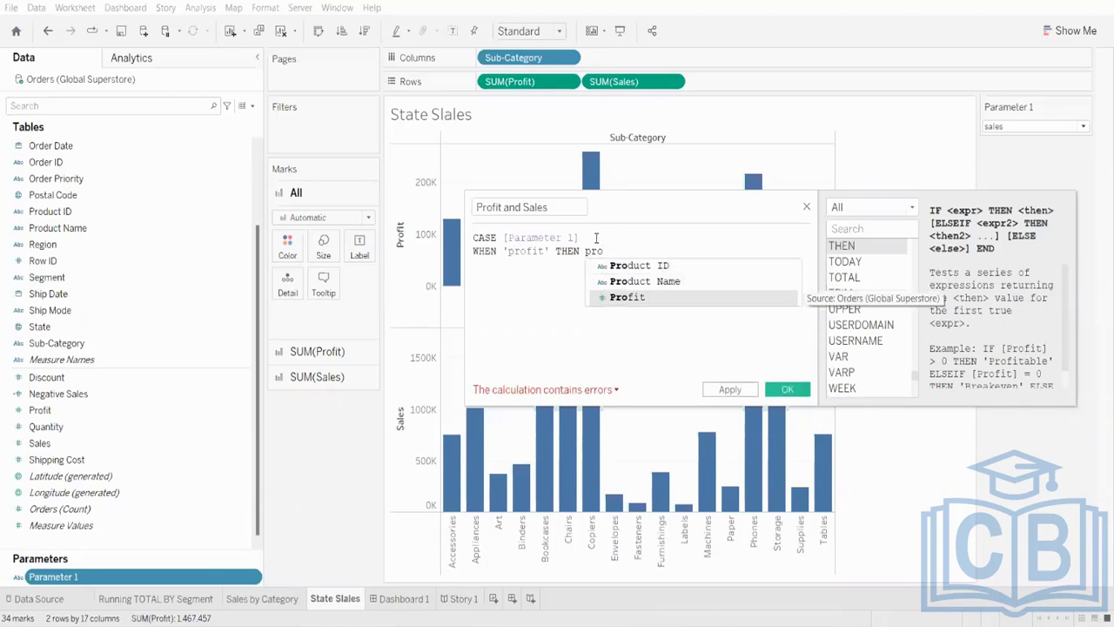
{"action": "key", "text": "Return"}
- Add a third formula line reading WHEN 'sales' THEN [Sales]
{"action": "key", "text": "Return"}
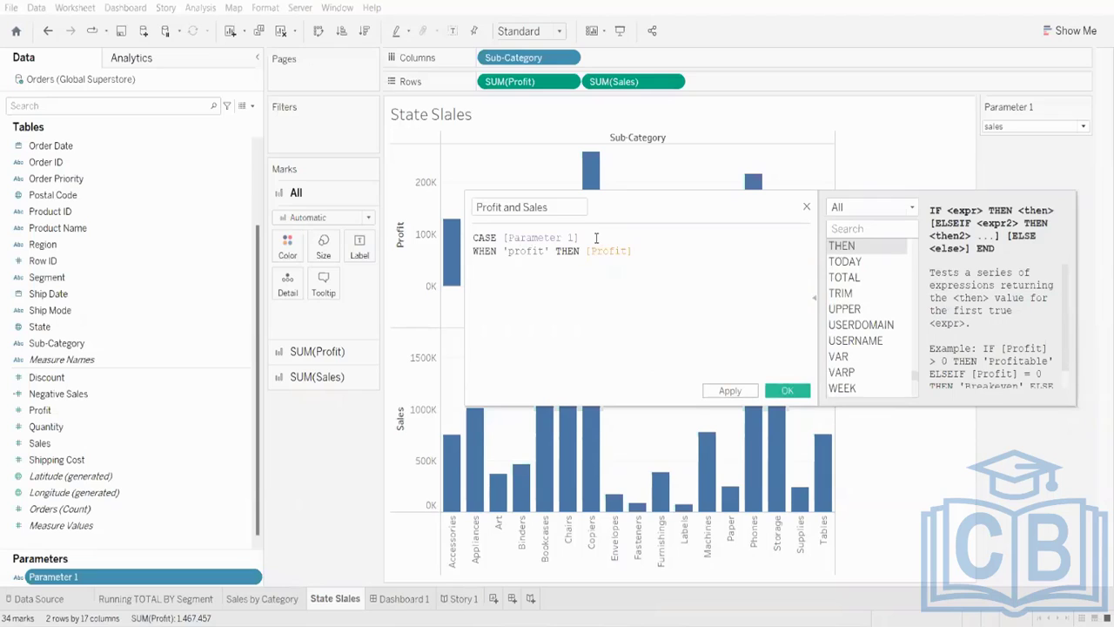
{"action": "type", "text": "WHEN "}
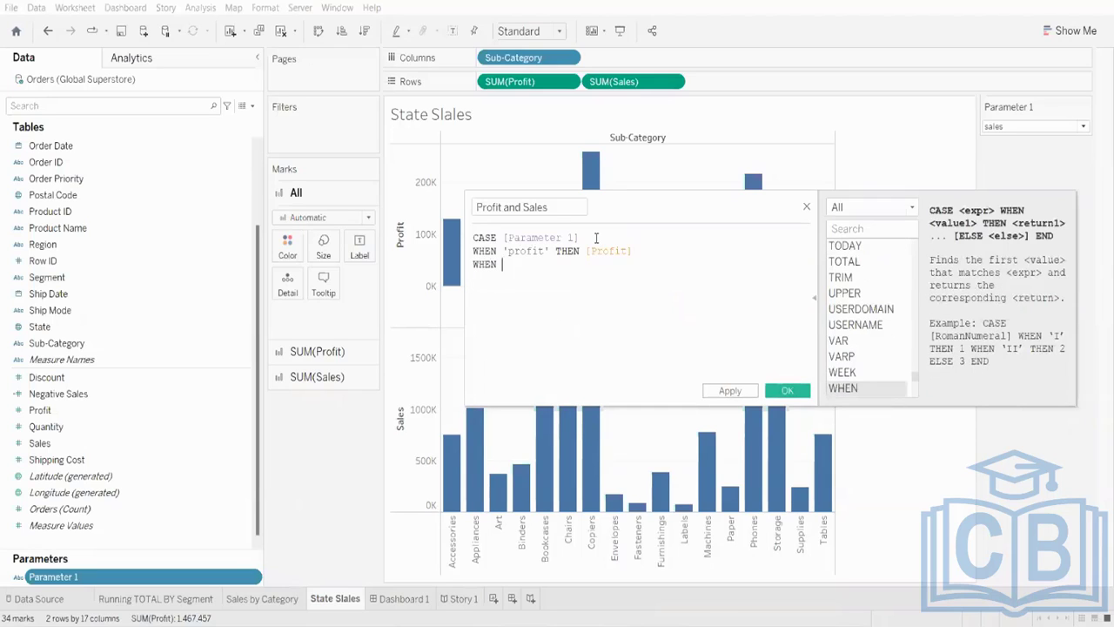
{"action": "type", "text": "'sales"}
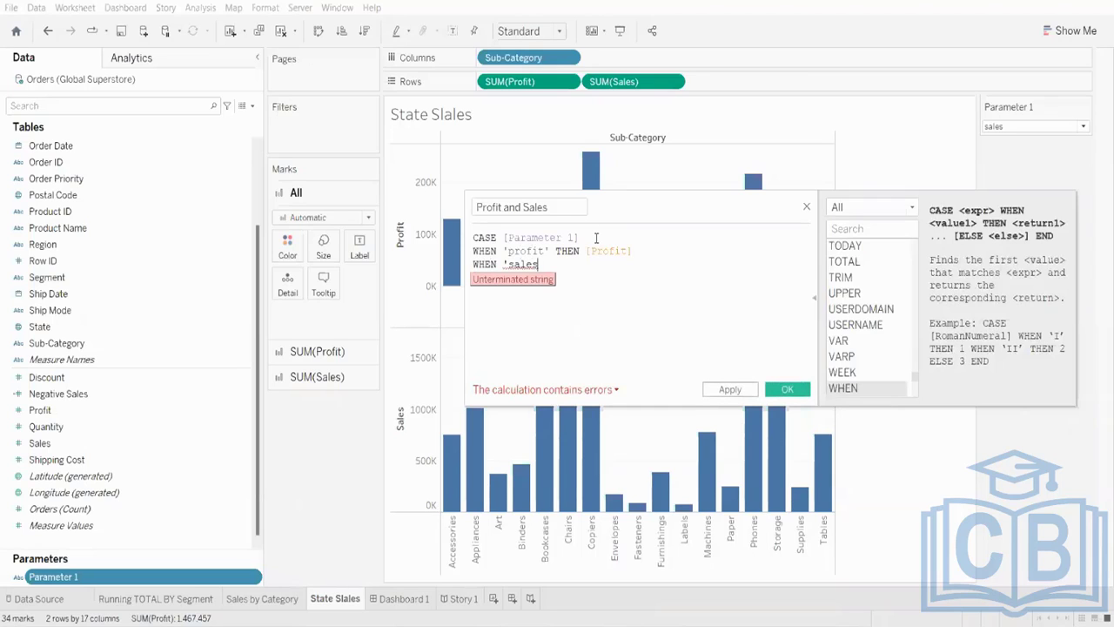
{"action": "type", "text": "'"}
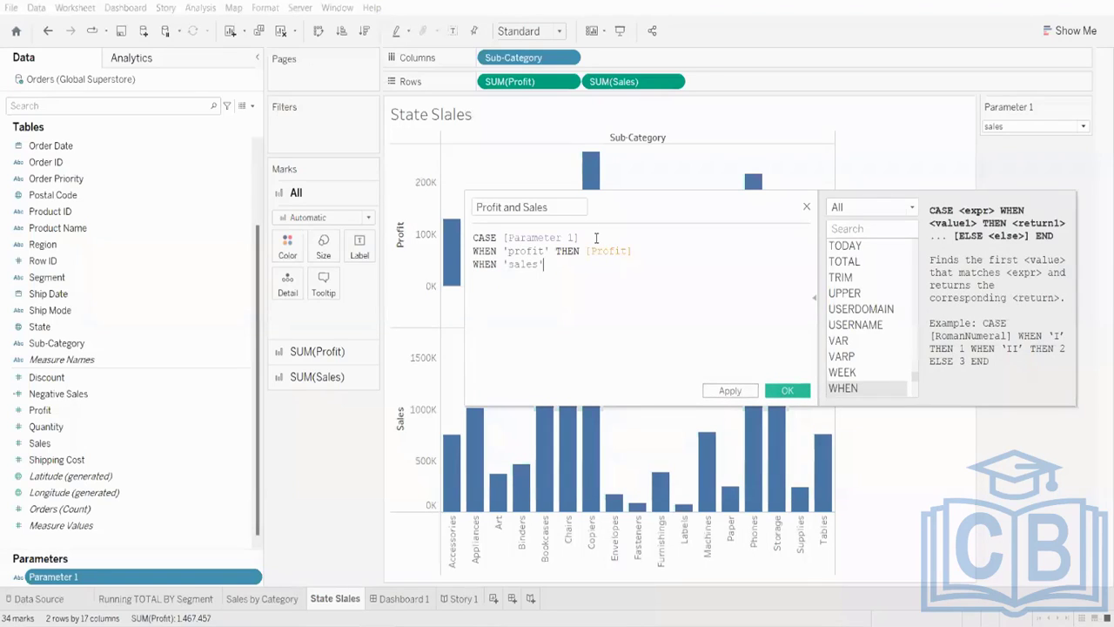
{"action": "type", "text": " THEN"}
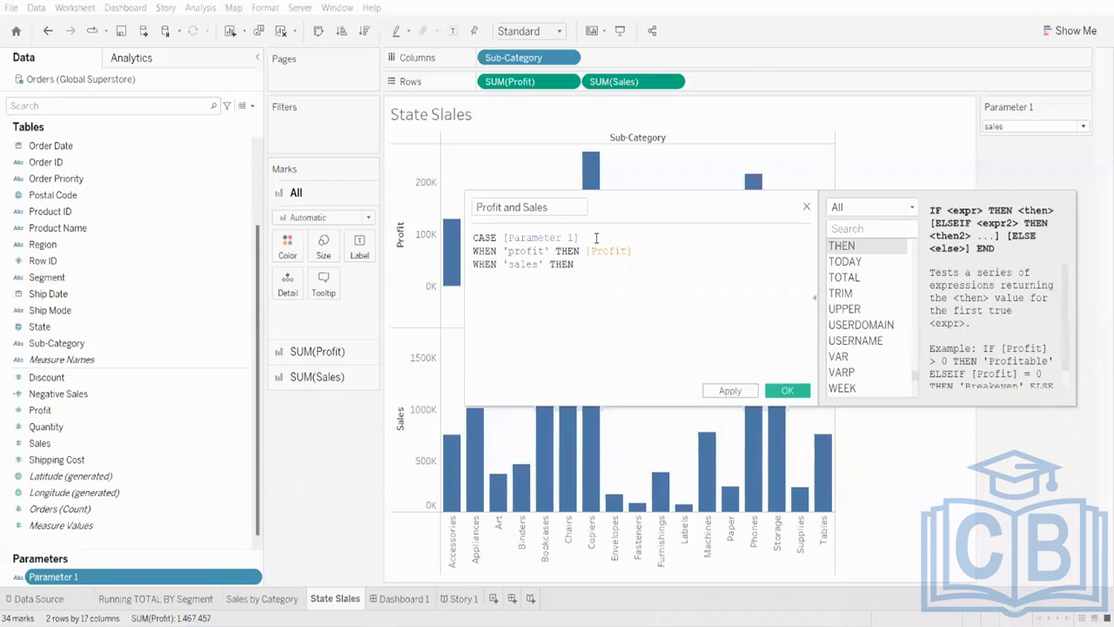
{"action": "type", "text": "sal"}
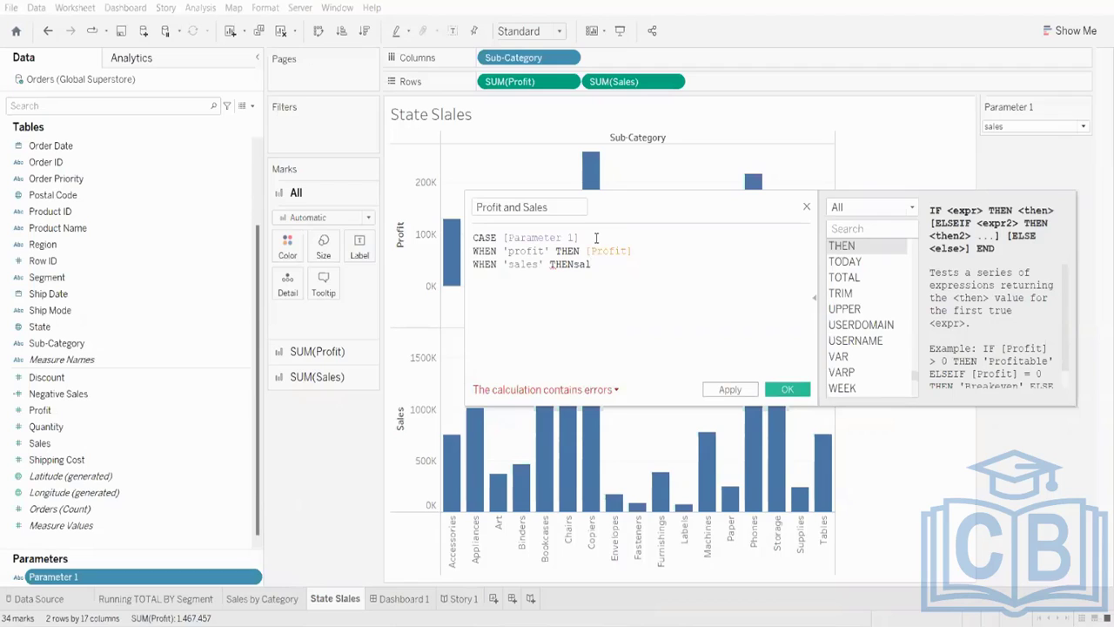
{"action": "key", "text": "BackSpace"}
{"action": "key", "text": "BackSpace"}
{"action": "key", "text": "BackSpace"}
{"action": "type", "text": "sal"}
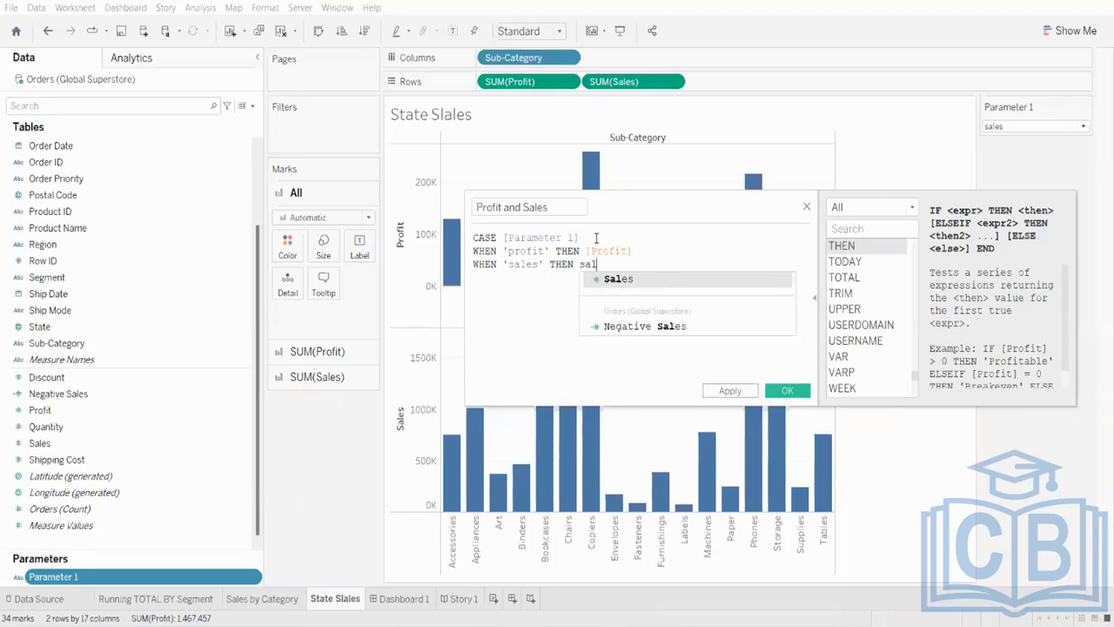
{"action": "key", "text": "Return"}
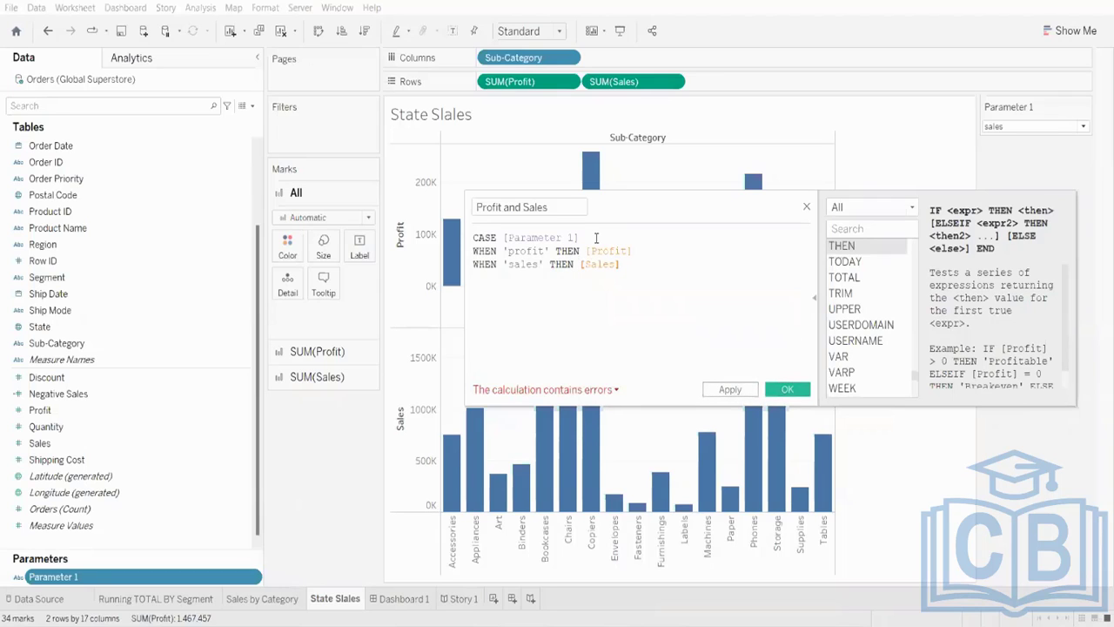
- Close the CASE formula with END and save the Profit and Sales calculated field
{"action": "key", "text": "Return"}
{"action": "type", "text": "en"}
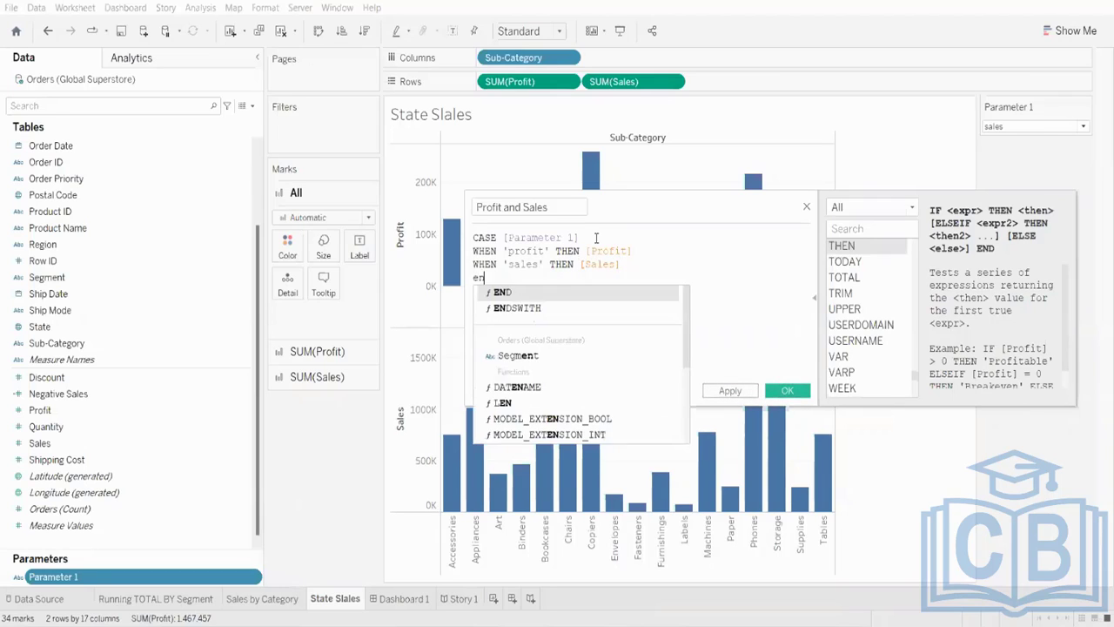
{"action": "key", "text": "Return"}
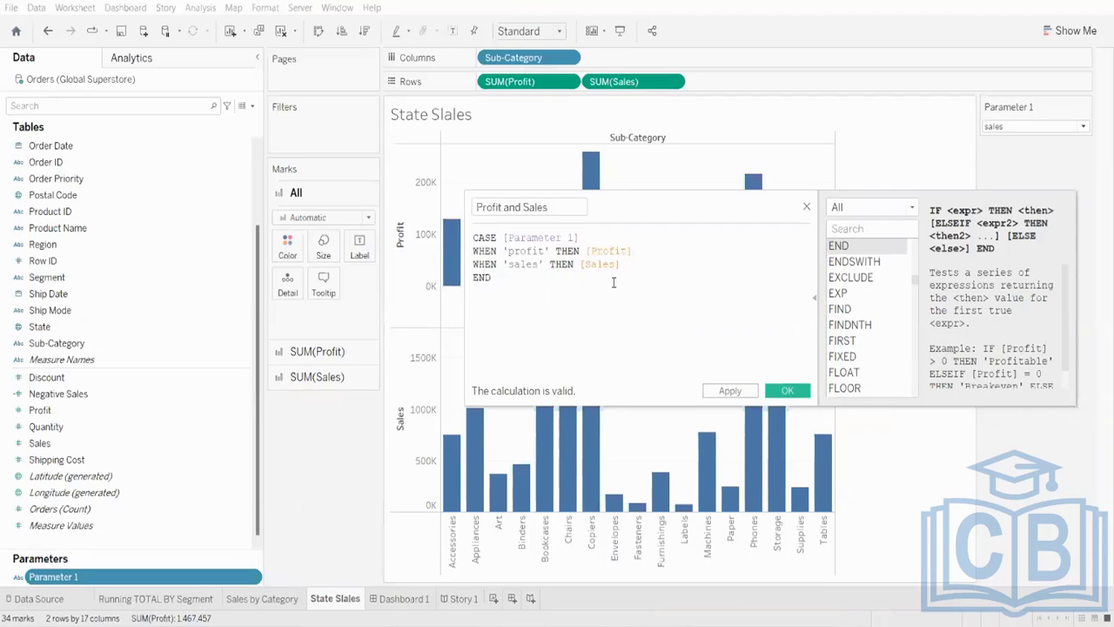
{"action": "left_click", "coordinate": [753, 397]}
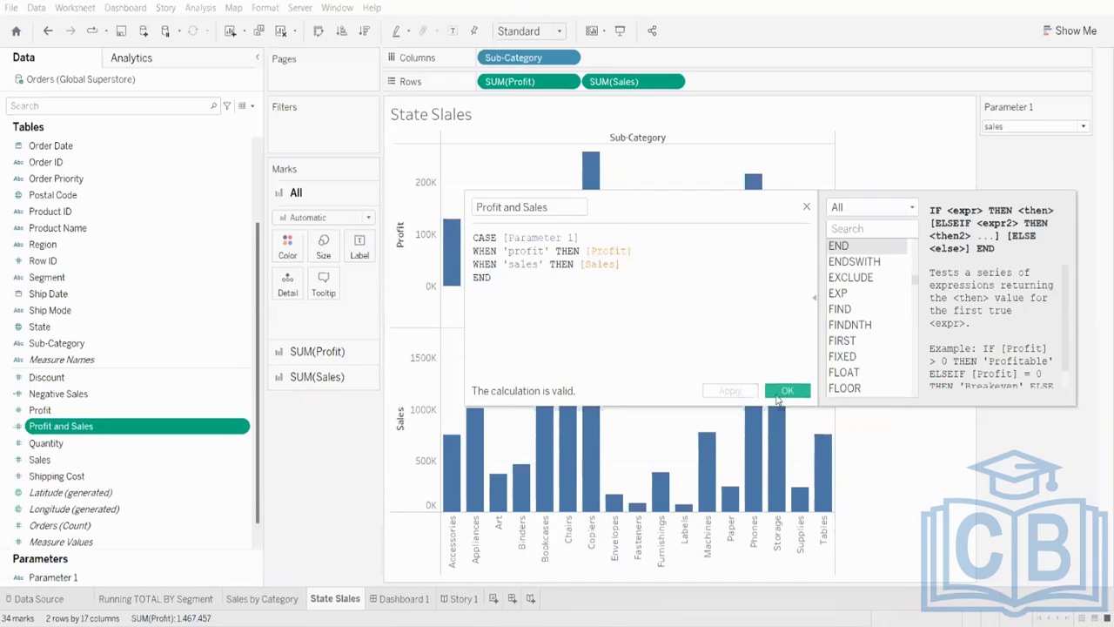
{"action": "left_click", "coordinate": [781, 399]}
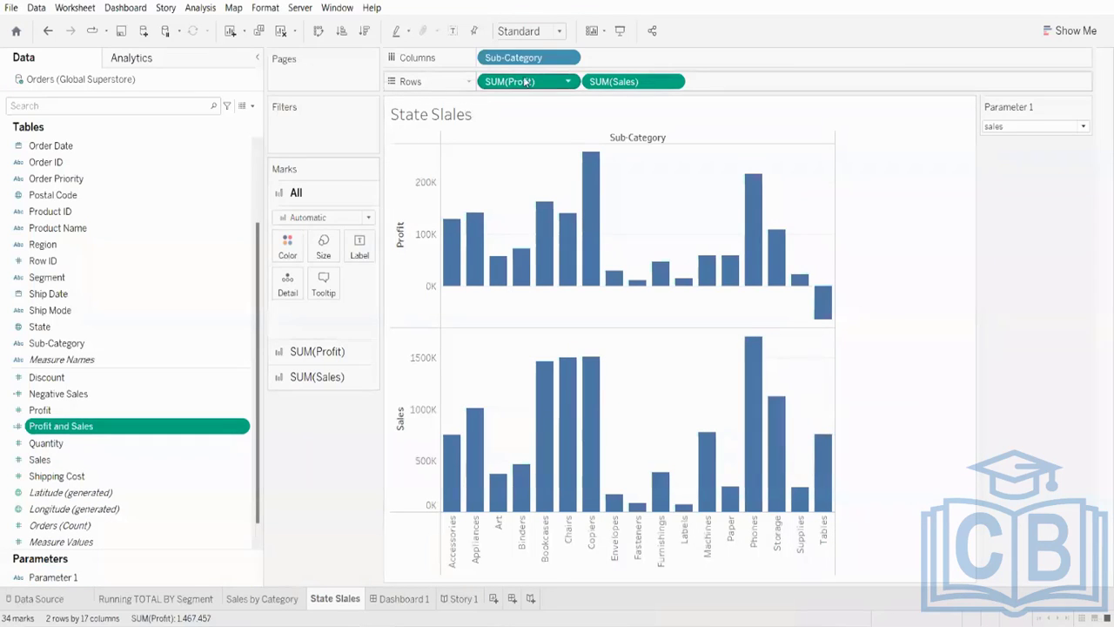
- Replace SUM(Profit) and SUM(Sales) on Rows with the Profit and Sales calculated field
{"action": "left_click_drag", "start_coordinate": [520, 87], "coordinate": [379, 8]}
{"action": "left_click_drag", "start_coordinate": [535, 86], "coordinate": [379, 7]}
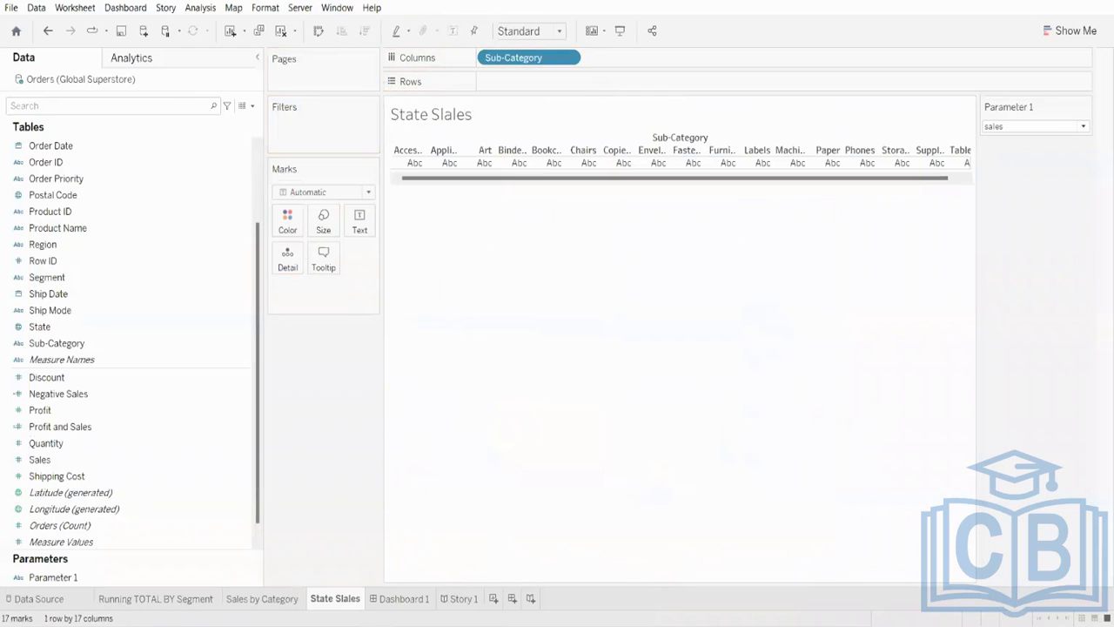
{"action": "left_click", "coordinate": [83, 479]}
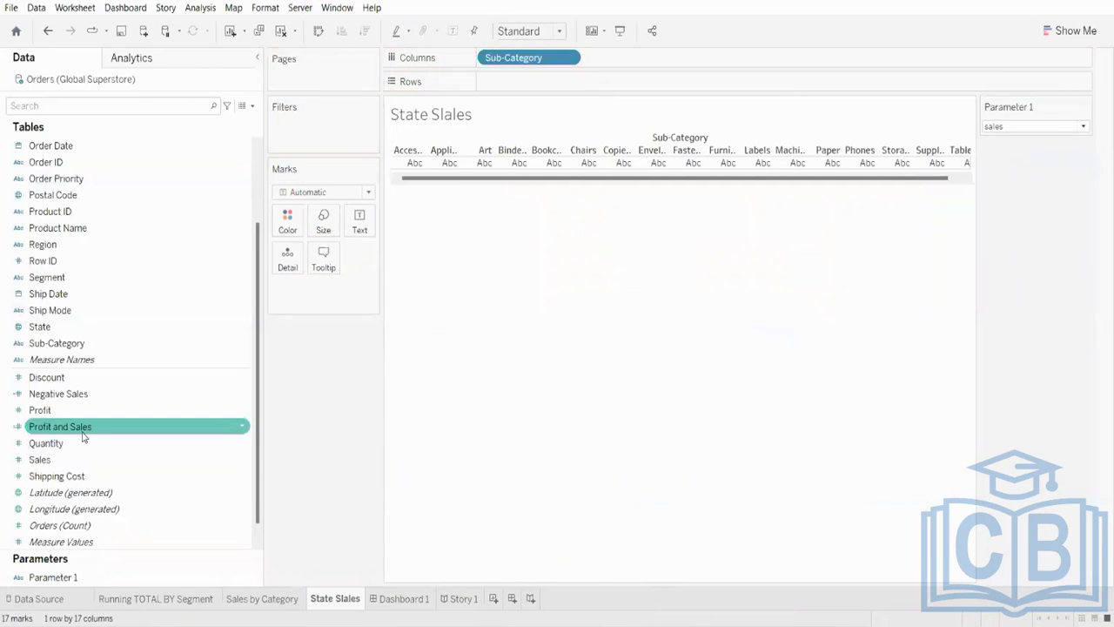
{"action": "left_click_drag", "start_coordinate": [58, 427], "coordinate": [540, 88]}
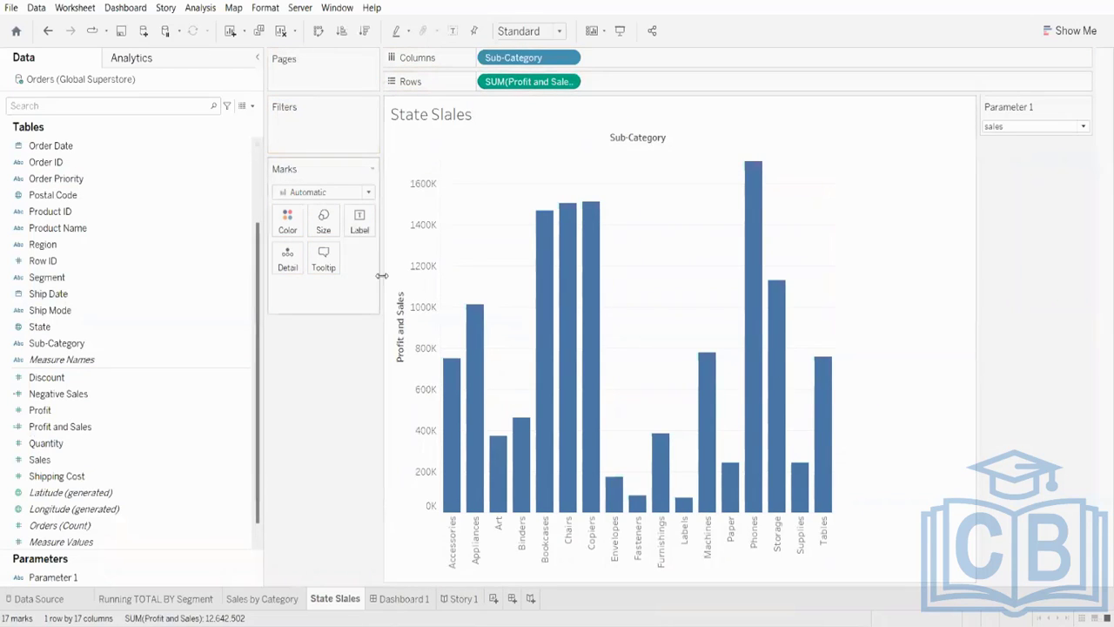
- Test the chart by switching Parameter 1 repeatedly between profit and sales, finishing on sales
{"action": "left_click", "coordinate": [1001, 126]}
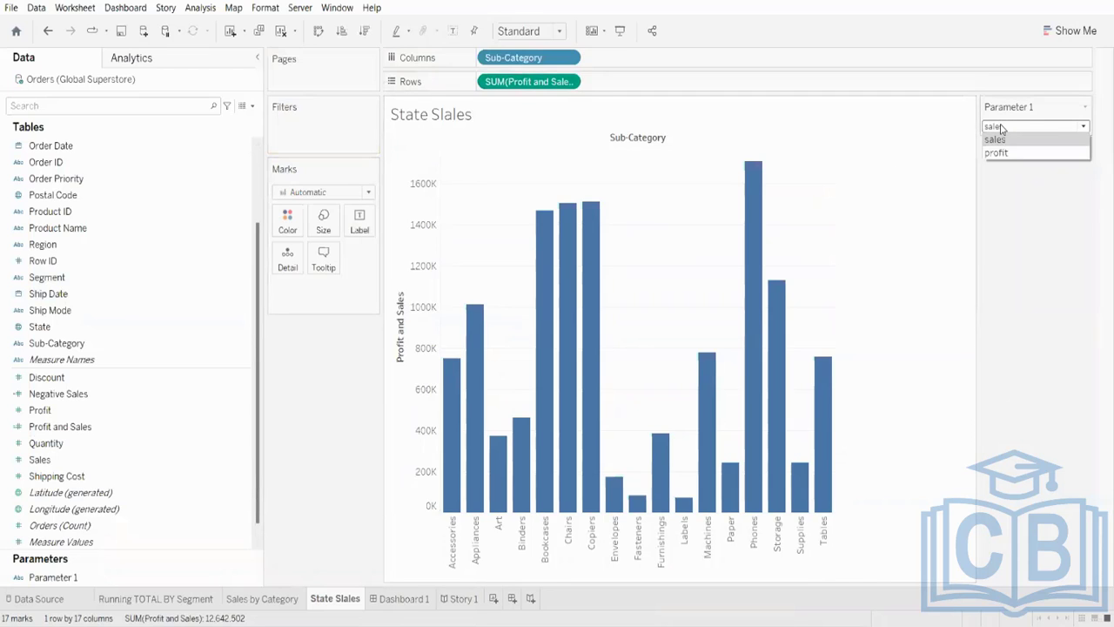
{"action": "left_click", "coordinate": [1001, 150]}
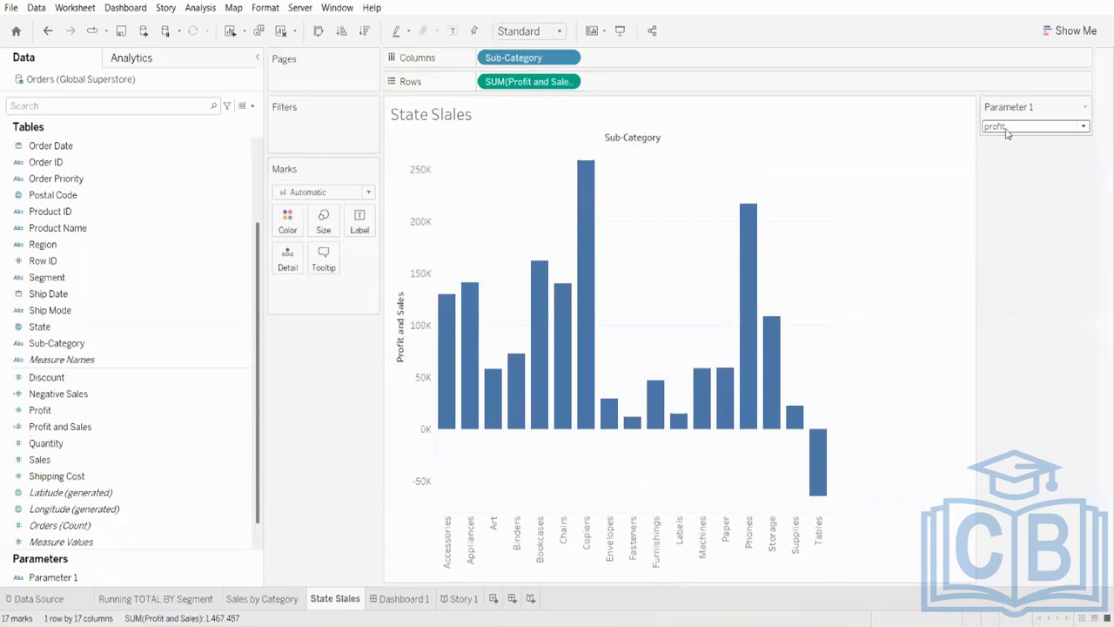
{"action": "left_click", "coordinate": [1007, 129]}
{"action": "left_click", "coordinate": [1008, 147]}
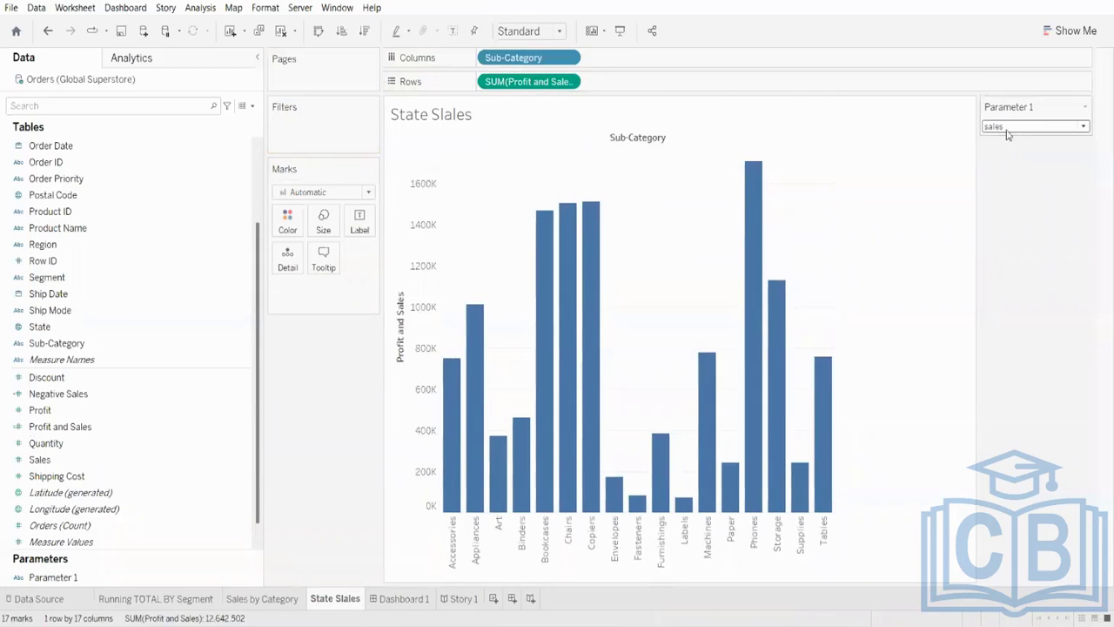
{"action": "left_click", "coordinate": [1009, 128]}
{"action": "left_click", "coordinate": [1003, 152]}
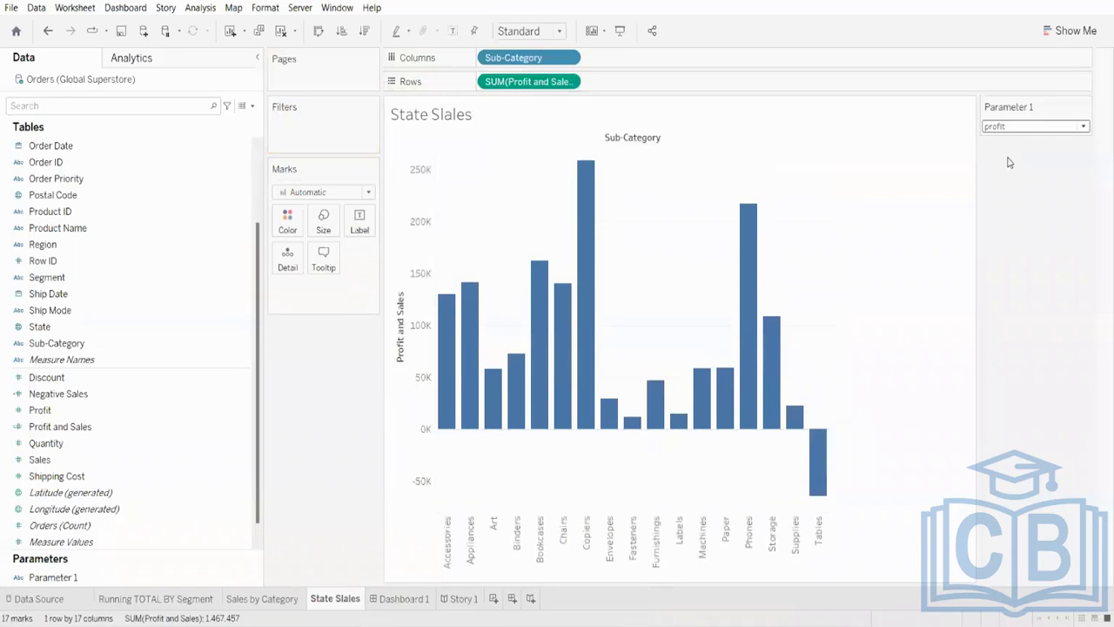
{"action": "left_click", "coordinate": [1008, 127]}
{"action": "left_click", "coordinate": [997, 139]}
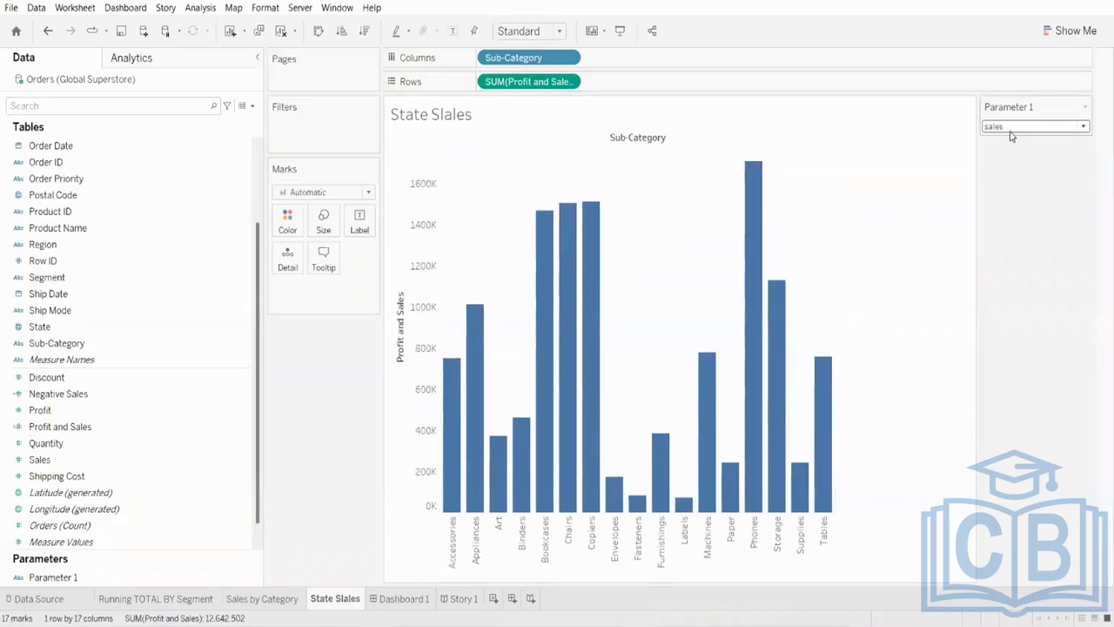
{"action": "left_click", "coordinate": [1008, 127]}
{"action": "left_click", "coordinate": [1005, 153]}
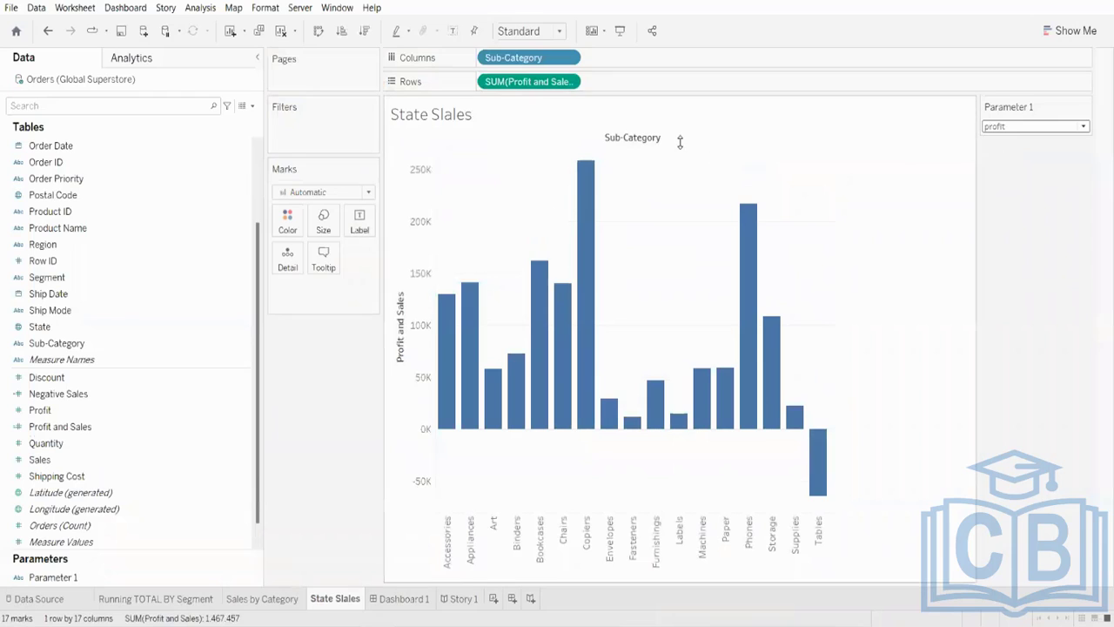
{"action": "left_click", "coordinate": [994, 128]}
{"action": "left_click", "coordinate": [1000, 139]}
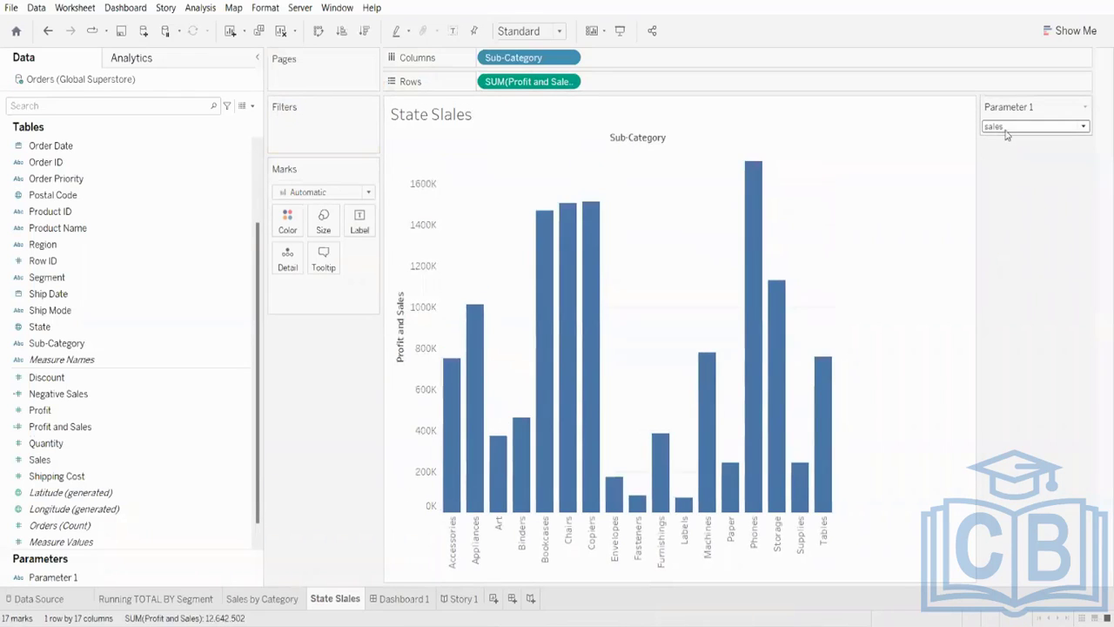
{"action": "left_click", "coordinate": [1007, 128]}
{"action": "left_click", "coordinate": [1001, 153]}
{"action": "left_click", "coordinate": [1003, 127]}
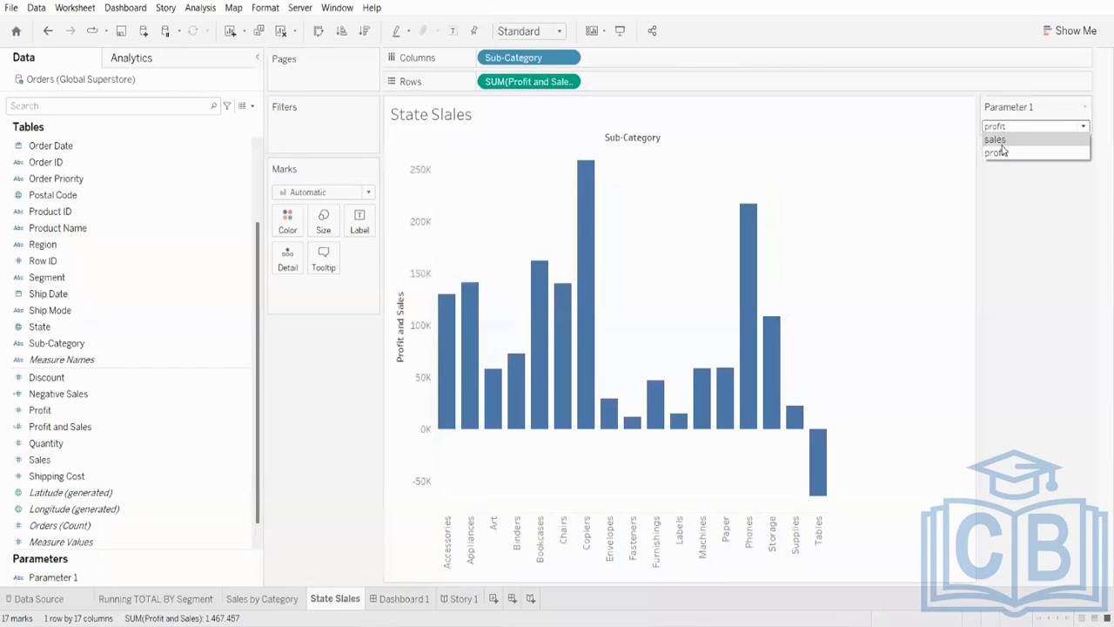
{"action": "left_click", "coordinate": [997, 140]}
{"action": "left_click", "coordinate": [1003, 128]}
{"action": "left_click", "coordinate": [999, 153]}
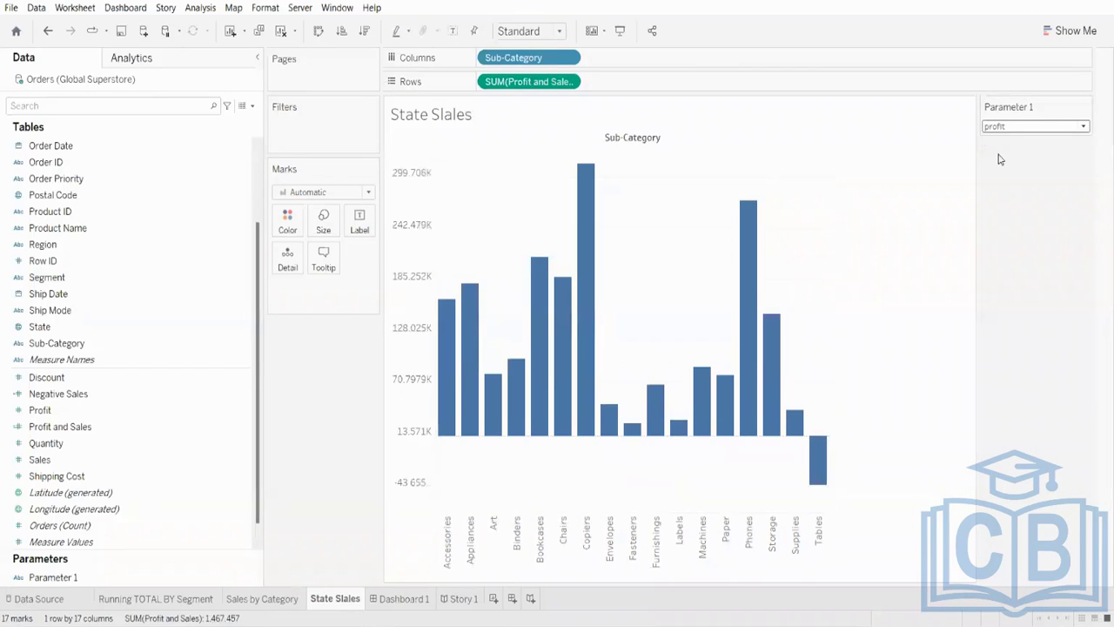
{"action": "left_click", "coordinate": [1006, 128]}
{"action": "left_click", "coordinate": [1001, 140]}
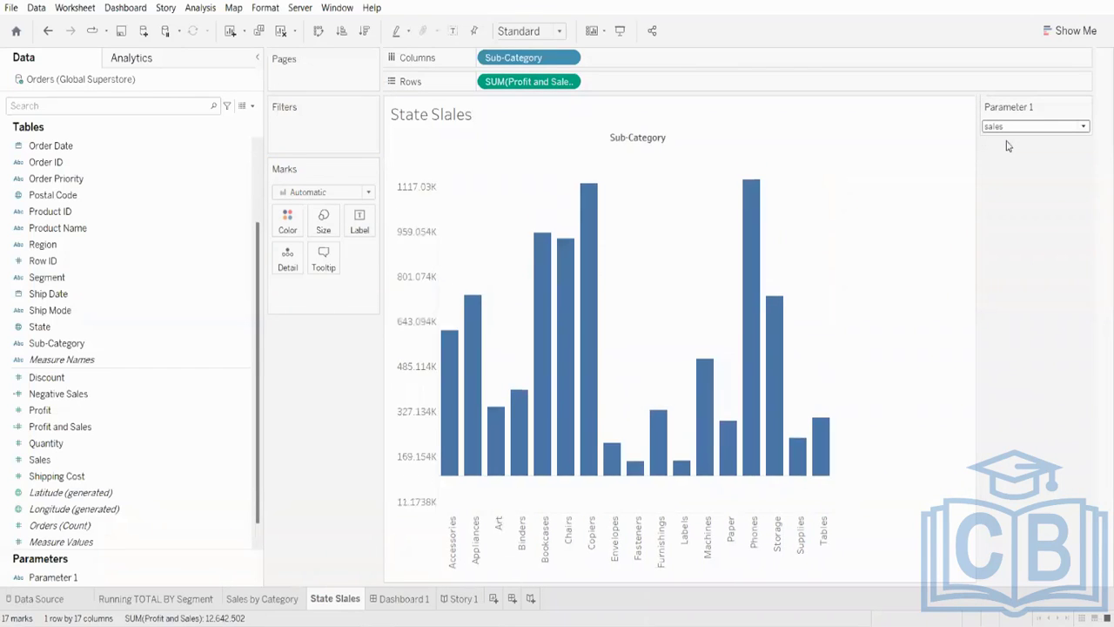